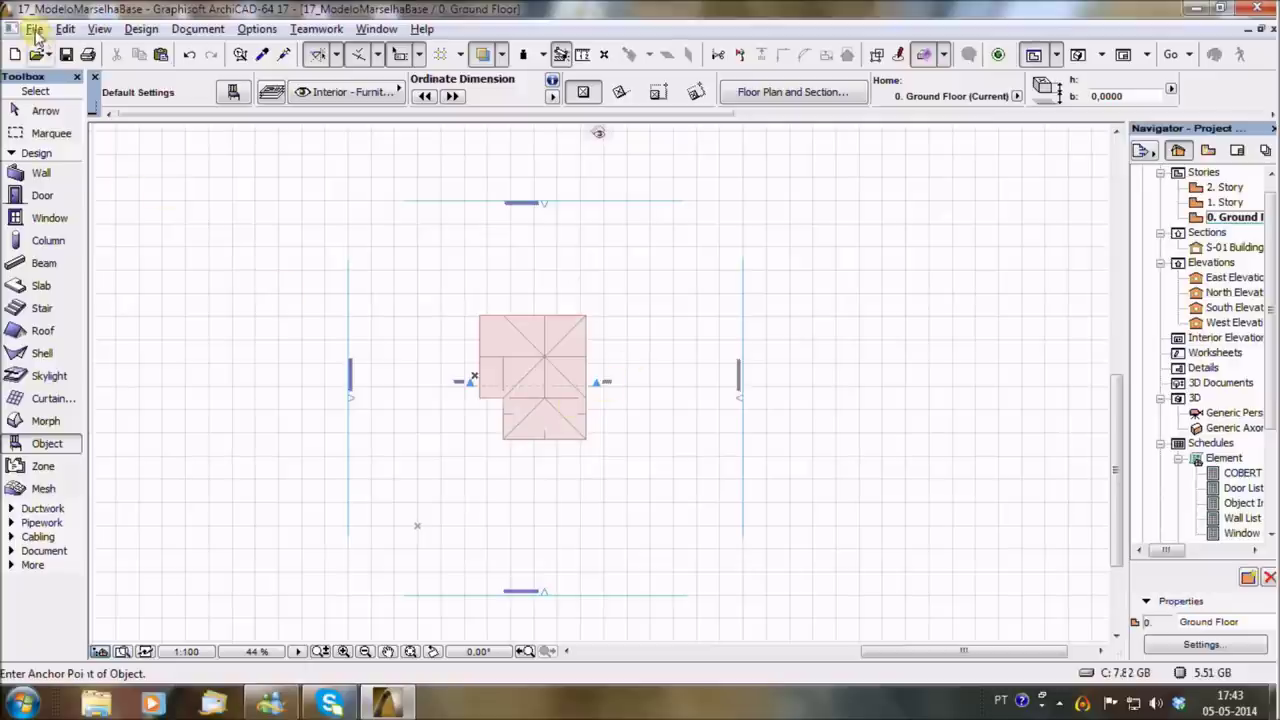
# Open the File menu on the 17_ModeloMarselhaBase Ground Floor plan.
pyautogui.click(34, 29)
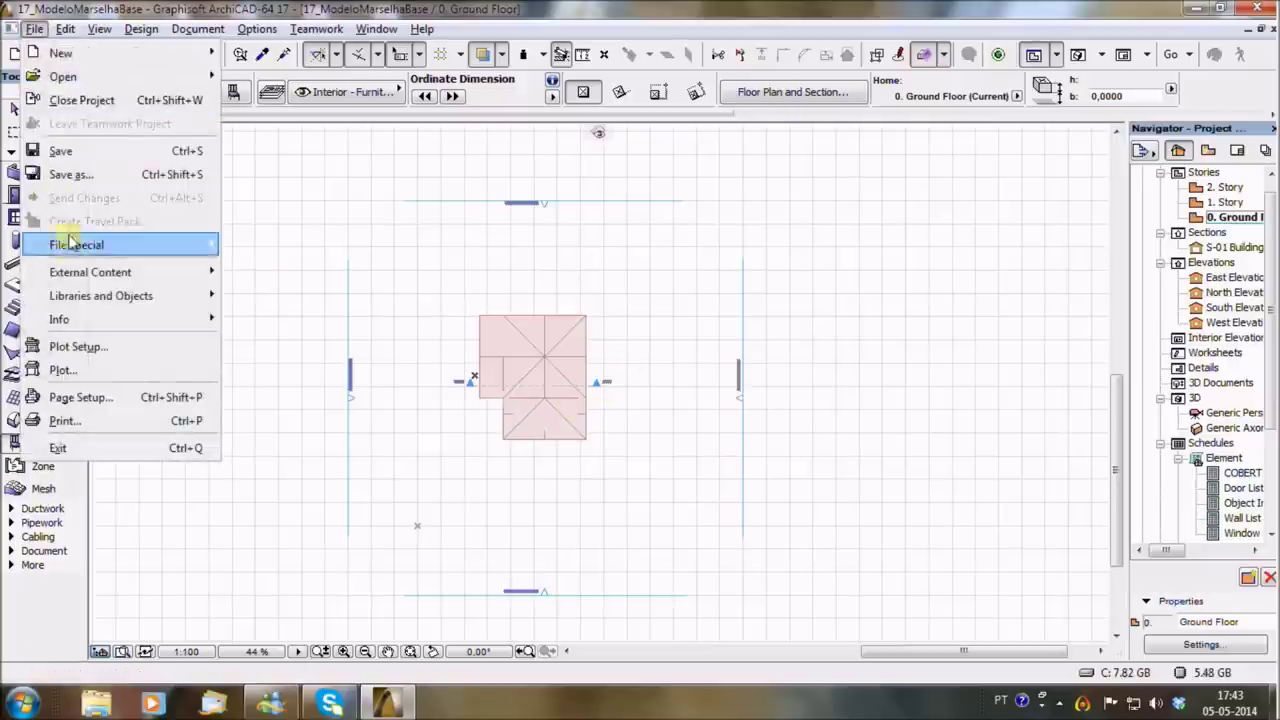
# Add the LOGICA folder in Library Manager, reload libraries and dismiss the loading report.
pyautogui.click(320, 294)
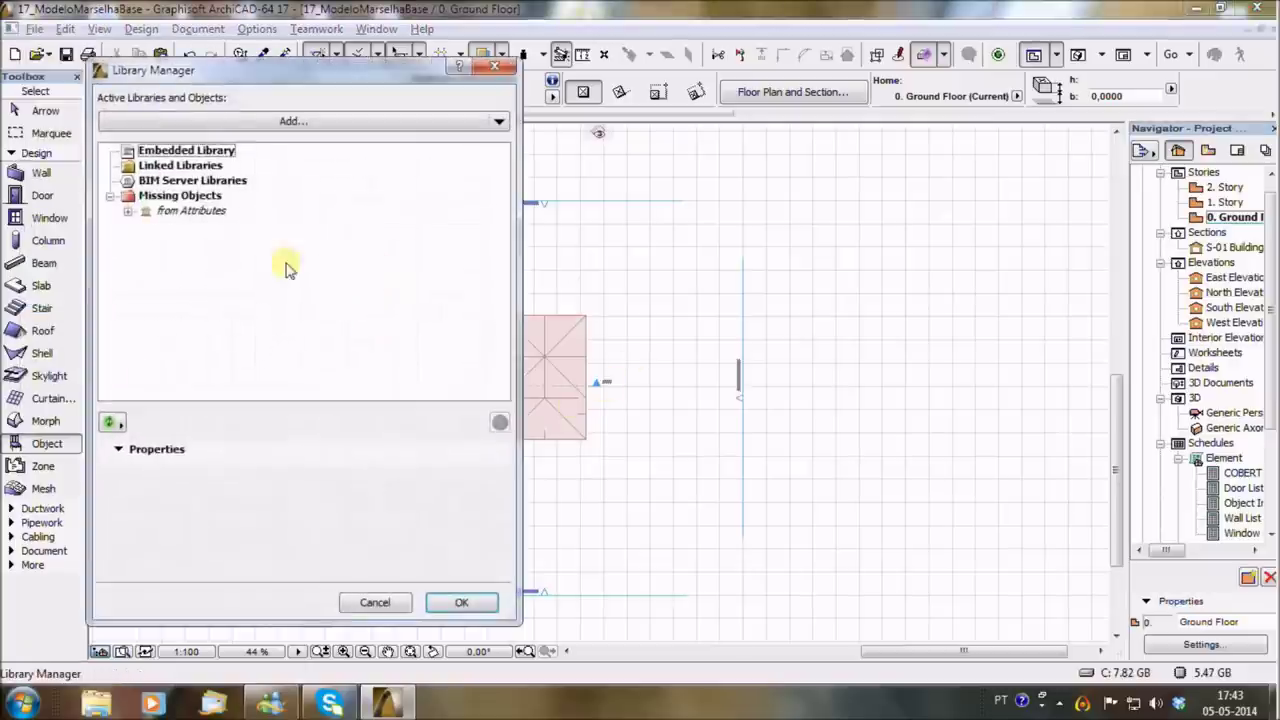
pyautogui.click(286, 124)
pyautogui.click(625, 112)
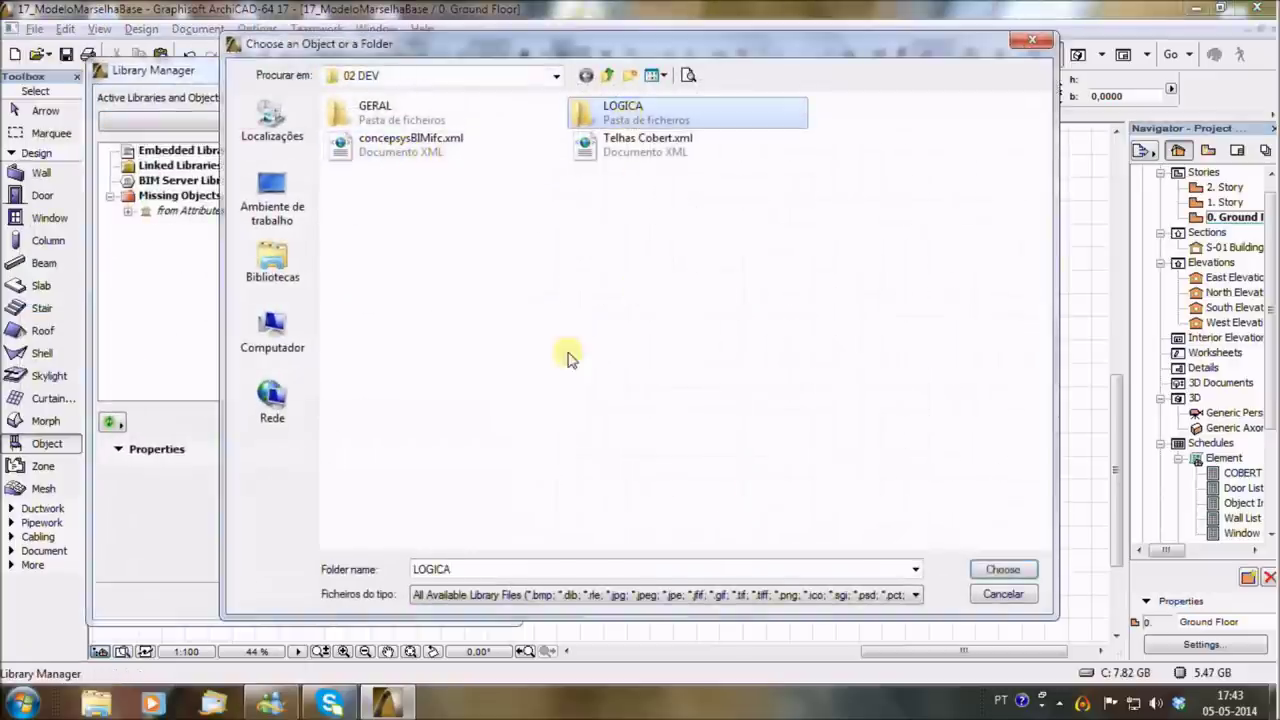
pyautogui.click(1002, 569)
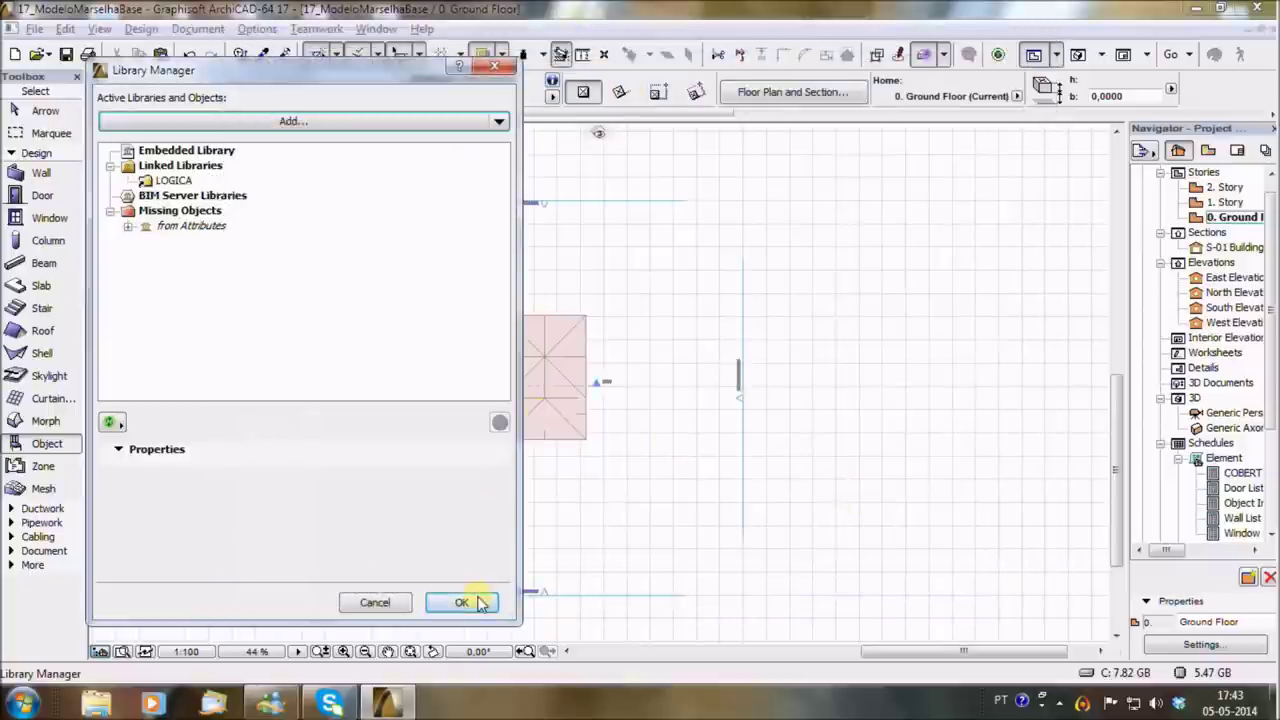
pyautogui.click(481, 603)
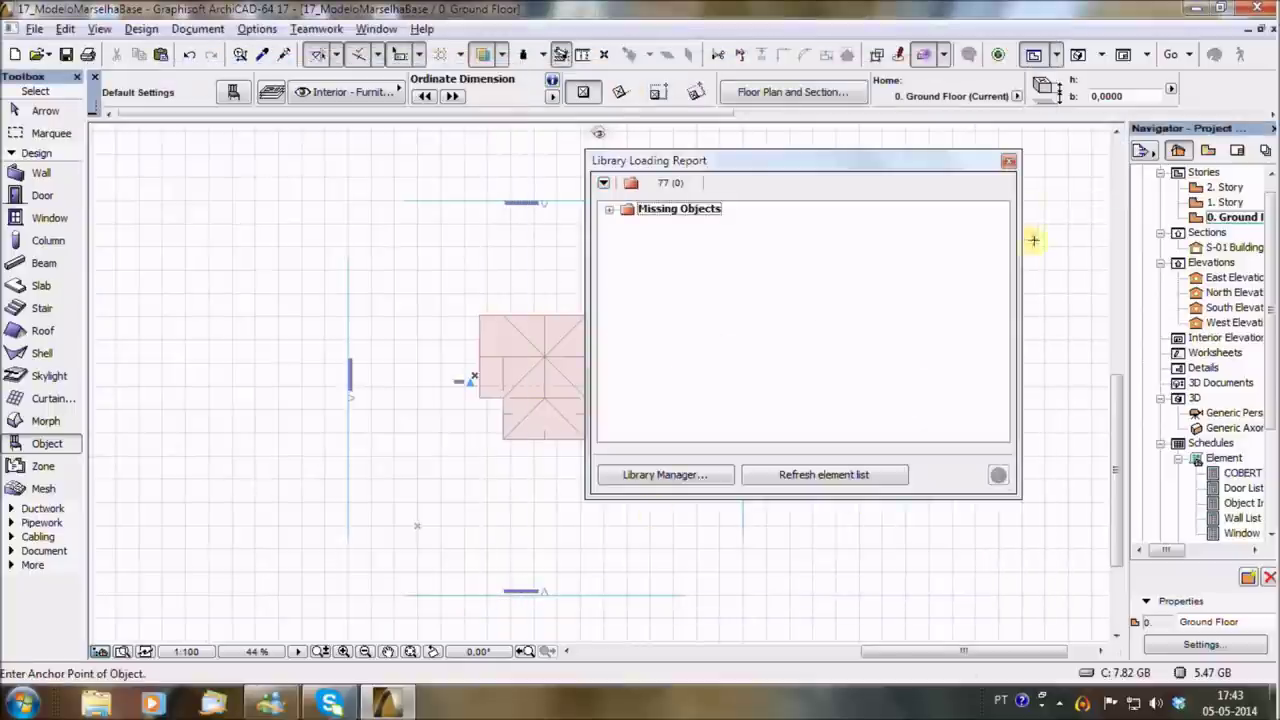
pyautogui.click(1009, 163)
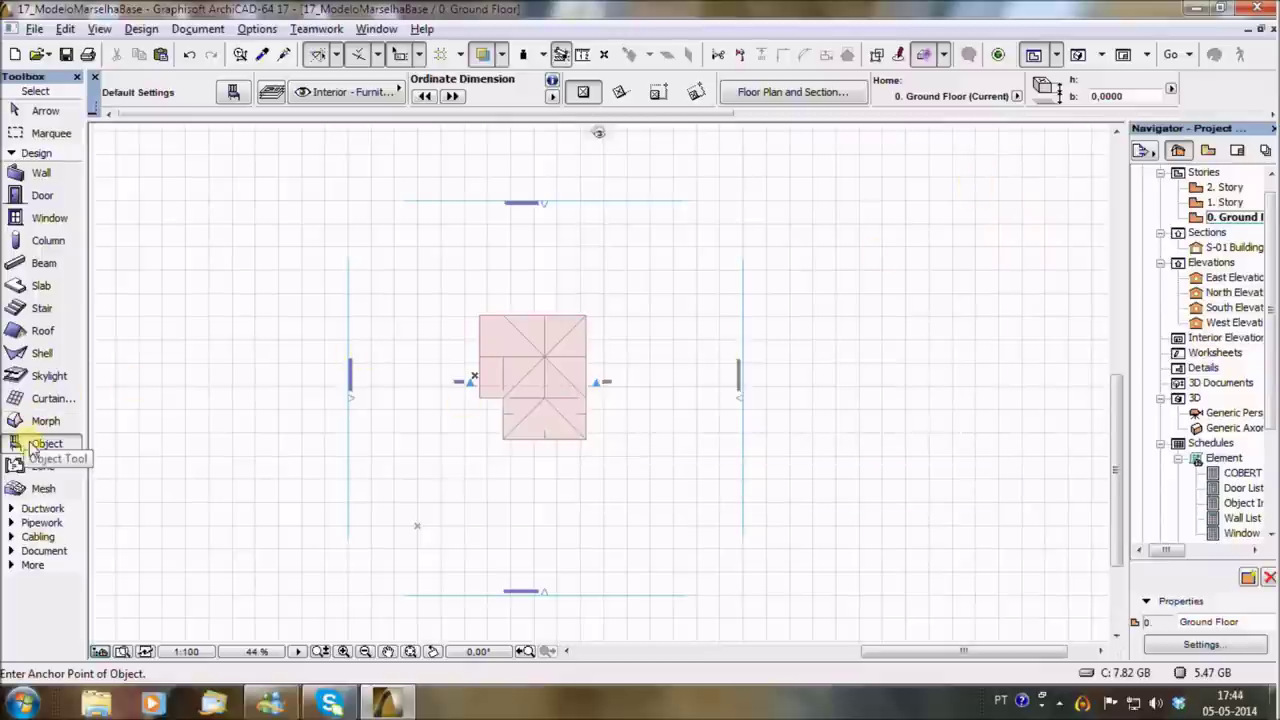
# In Object default settings, browse the LOGICA library's LUSA, MARSELHA and PLANA tile folders.
pyautogui.doubleClick(40, 443)
pyautogui.click(97, 173)
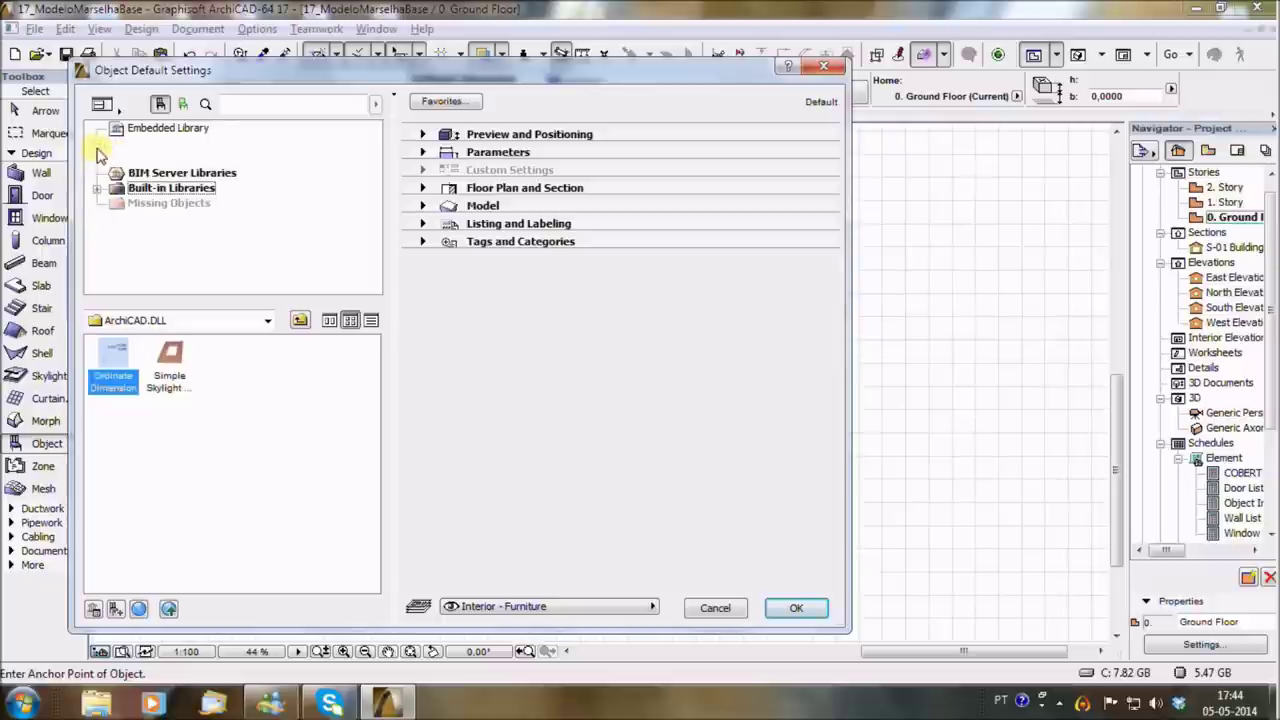
pyautogui.click(97, 143)
pyautogui.click(178, 173)
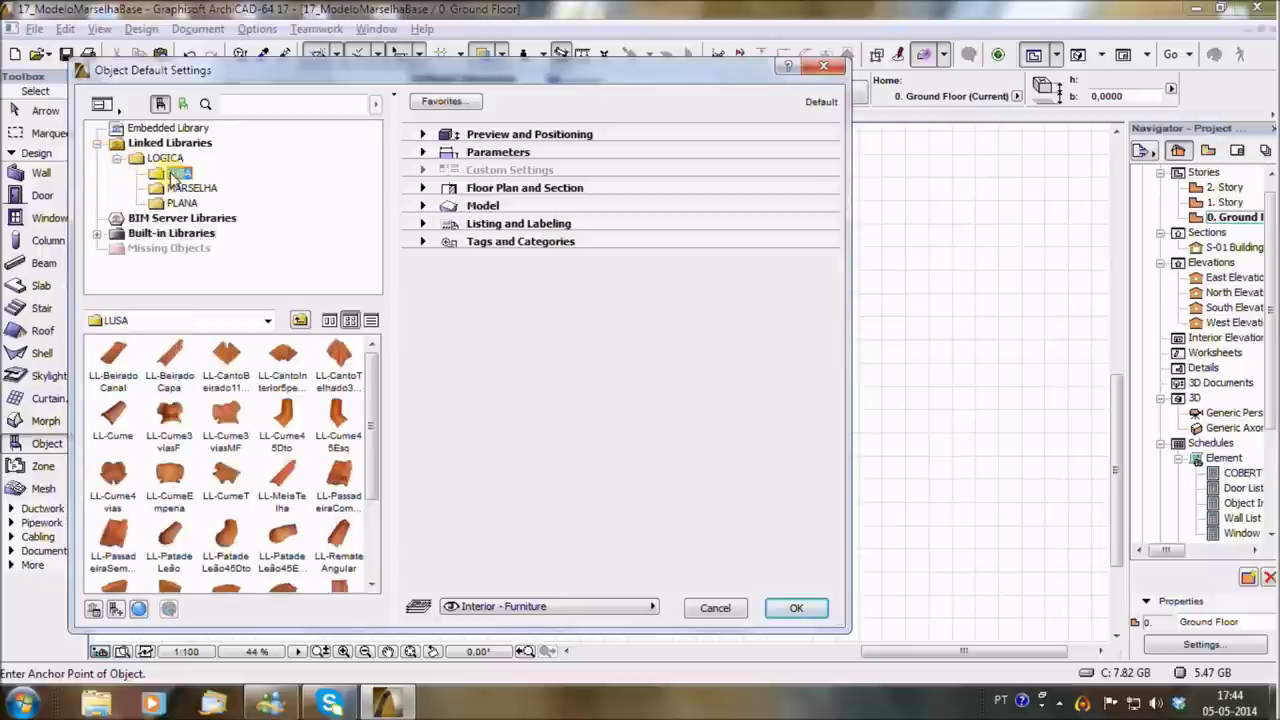
pyautogui.click(183, 189)
pyautogui.click(182, 203)
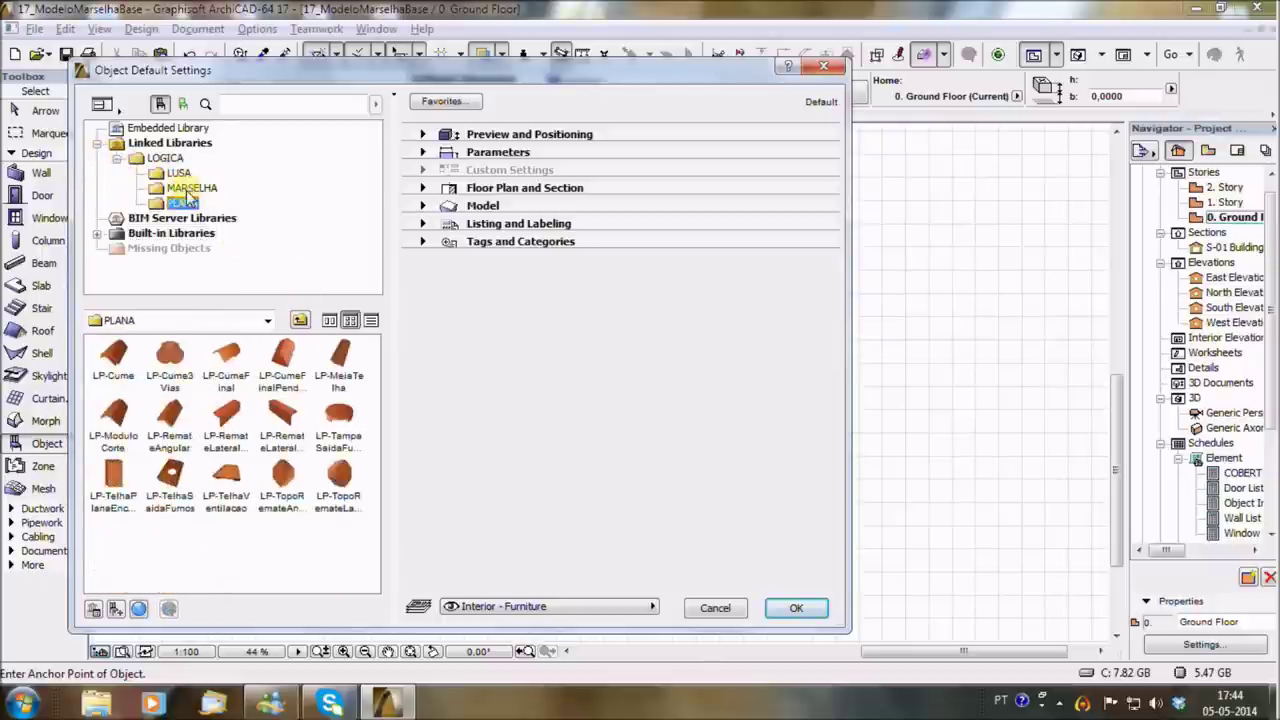
pyautogui.click(179, 173)
pyautogui.moveTo(371, 355)
pyautogui.mouseDown()
pyautogui.moveTo(372, 432)
pyautogui.moveTo(371, 355)
pyautogui.mouseUp()
pyautogui.click(192, 188)
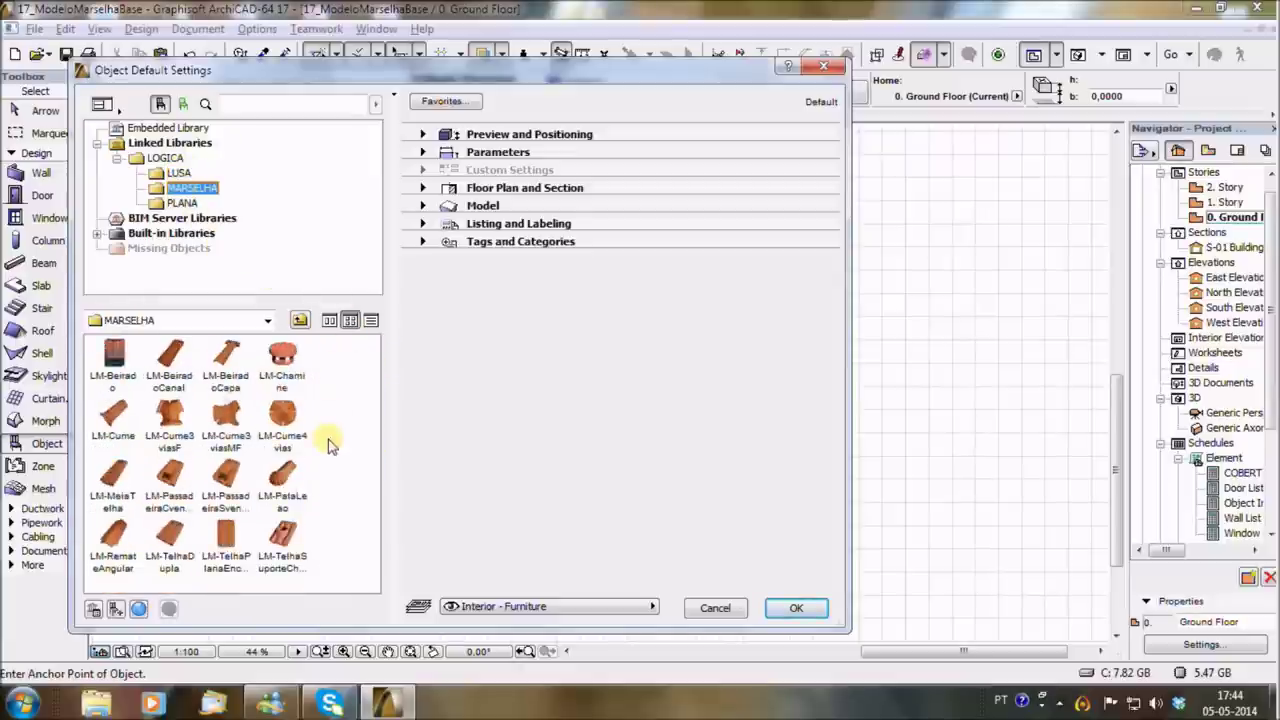
# Compare LM-PataLeao and LM-TelhaDupla in large previews, then choose the LM-TelhaPlanaEncaixe tile.
pyautogui.click(329, 320)
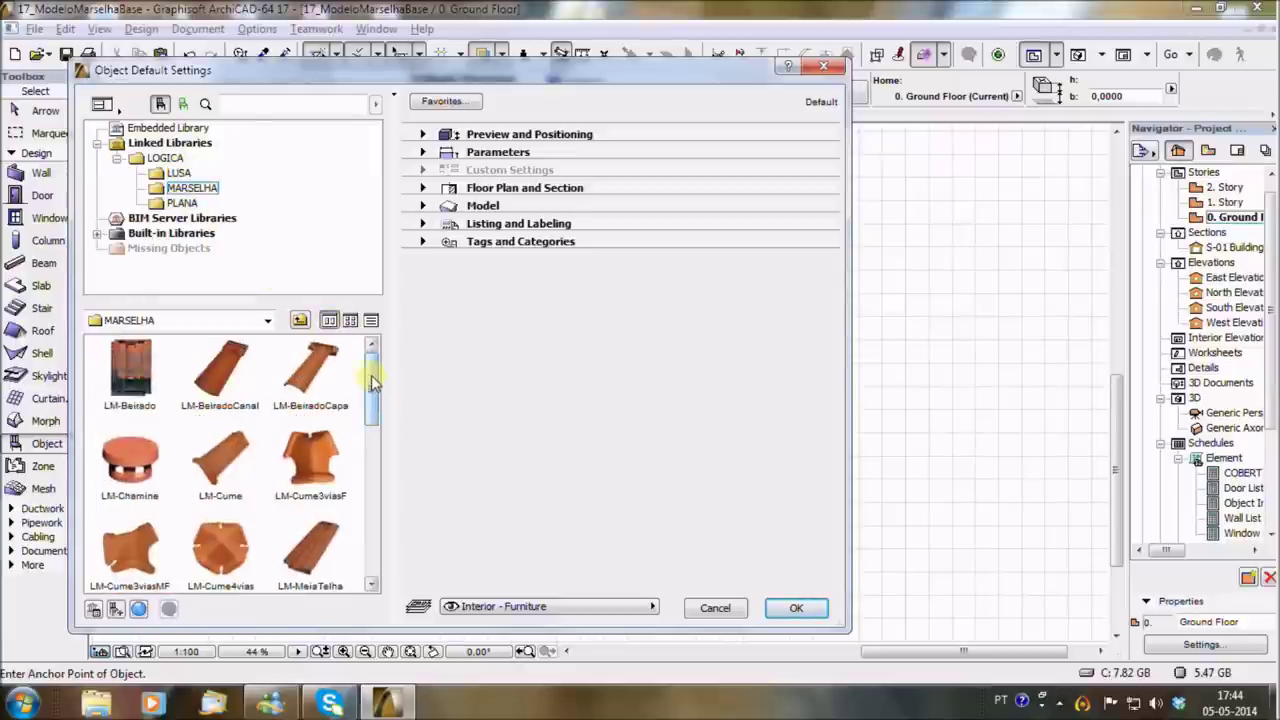
pyautogui.moveTo(371, 382); pyautogui.dragTo(371, 490)
pyautogui.click(317, 457)
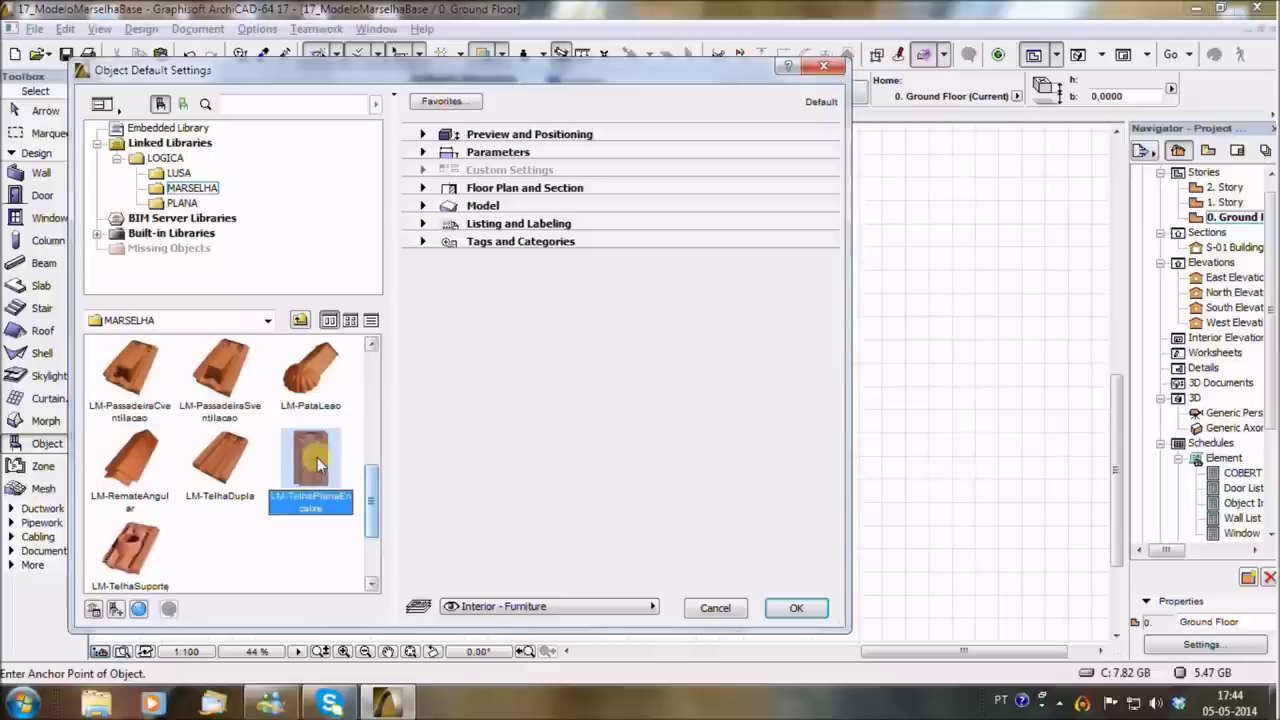
pyautogui.click(310, 385)
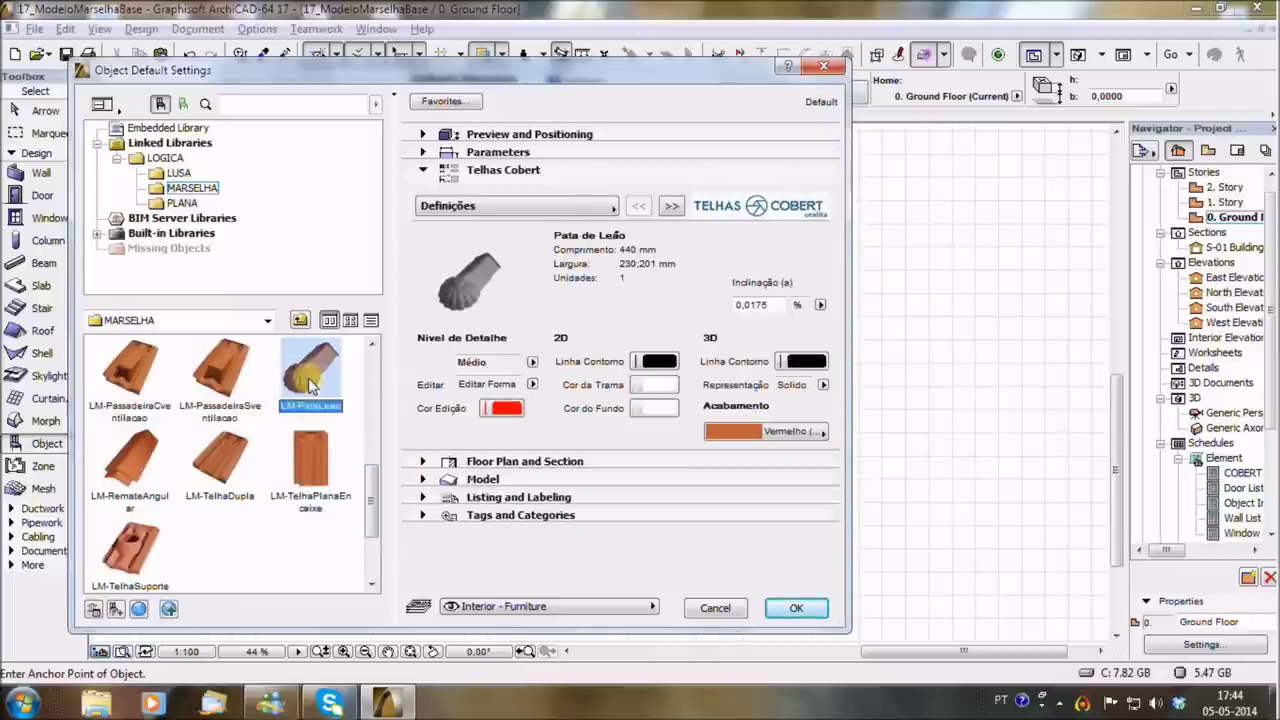
pyautogui.click(220, 458)
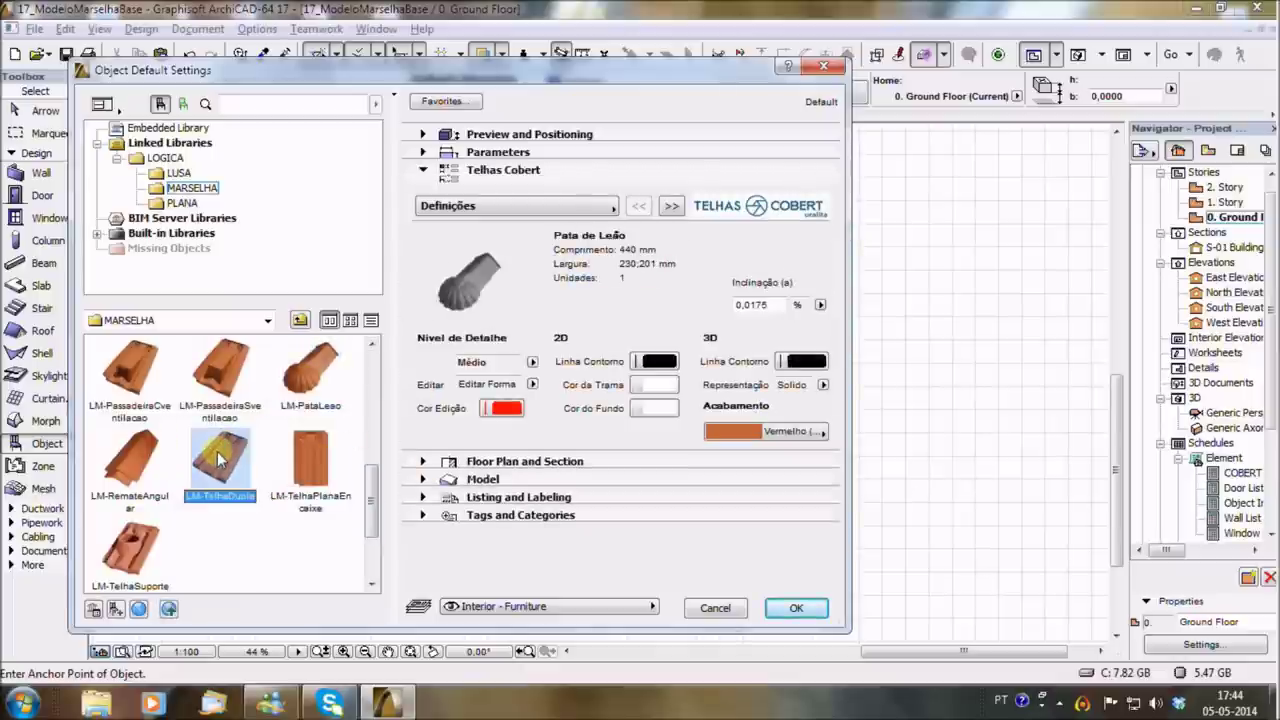
pyautogui.click(310, 460)
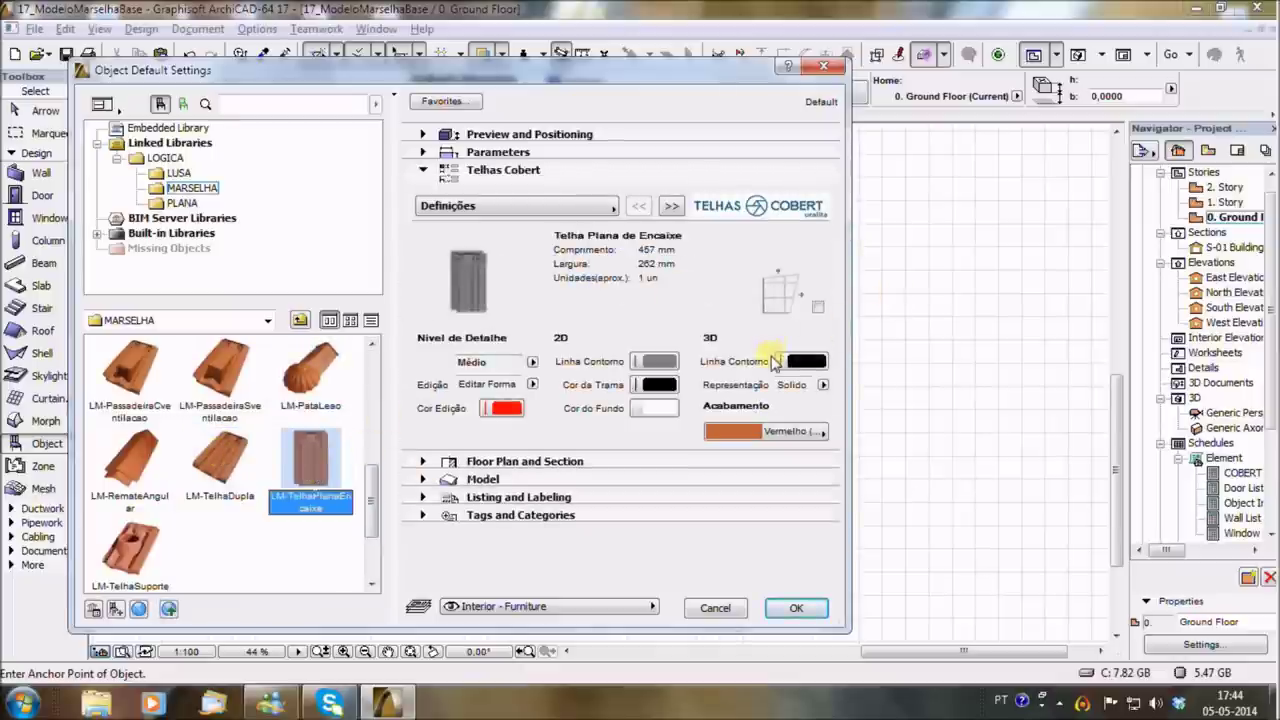
pyautogui.click(671, 208)
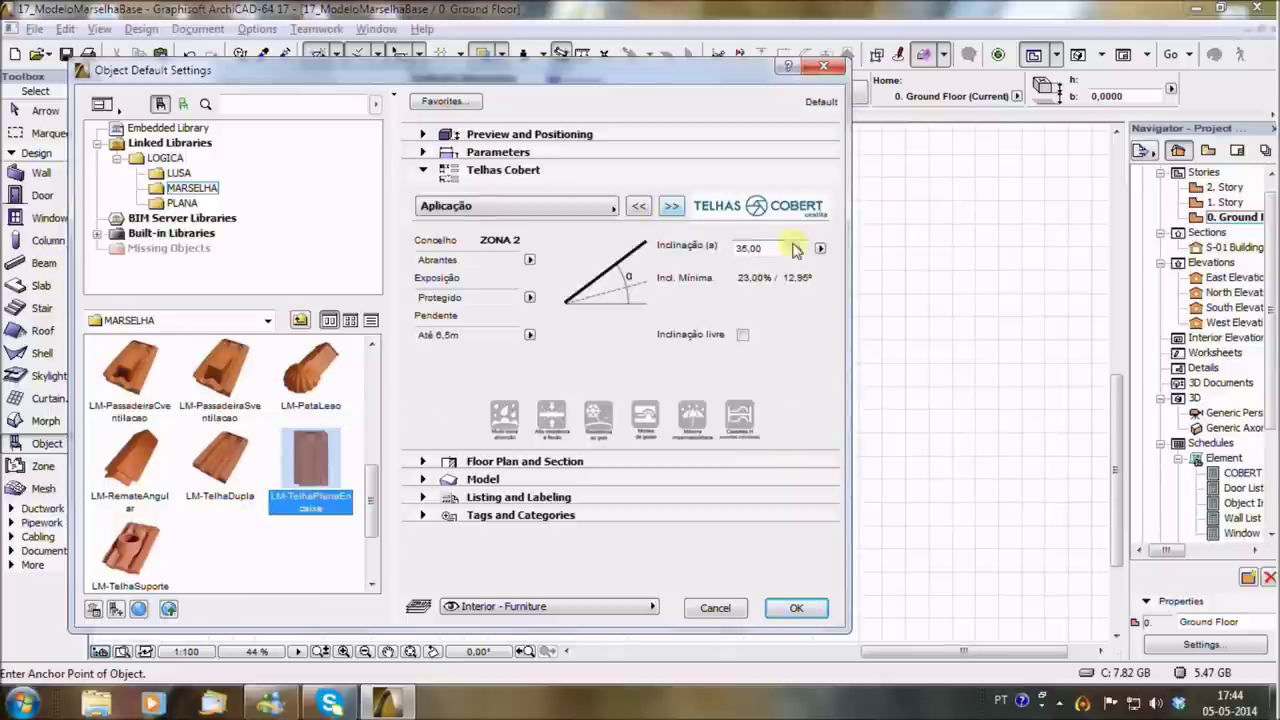
# Try Alfândega da Fé, Normal exposure and De 9,5m a 12m run in the tile's application.
pyautogui.click(531, 260)
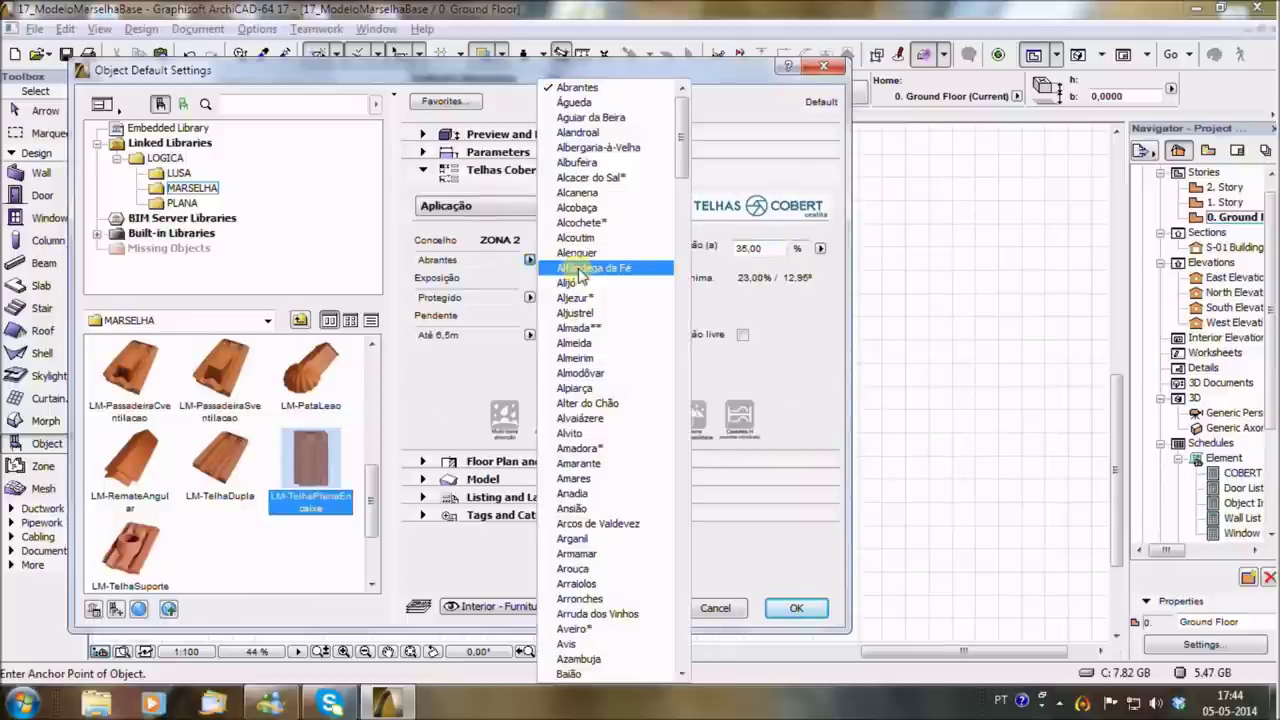
pyautogui.click(580, 268)
pyautogui.click(530, 297)
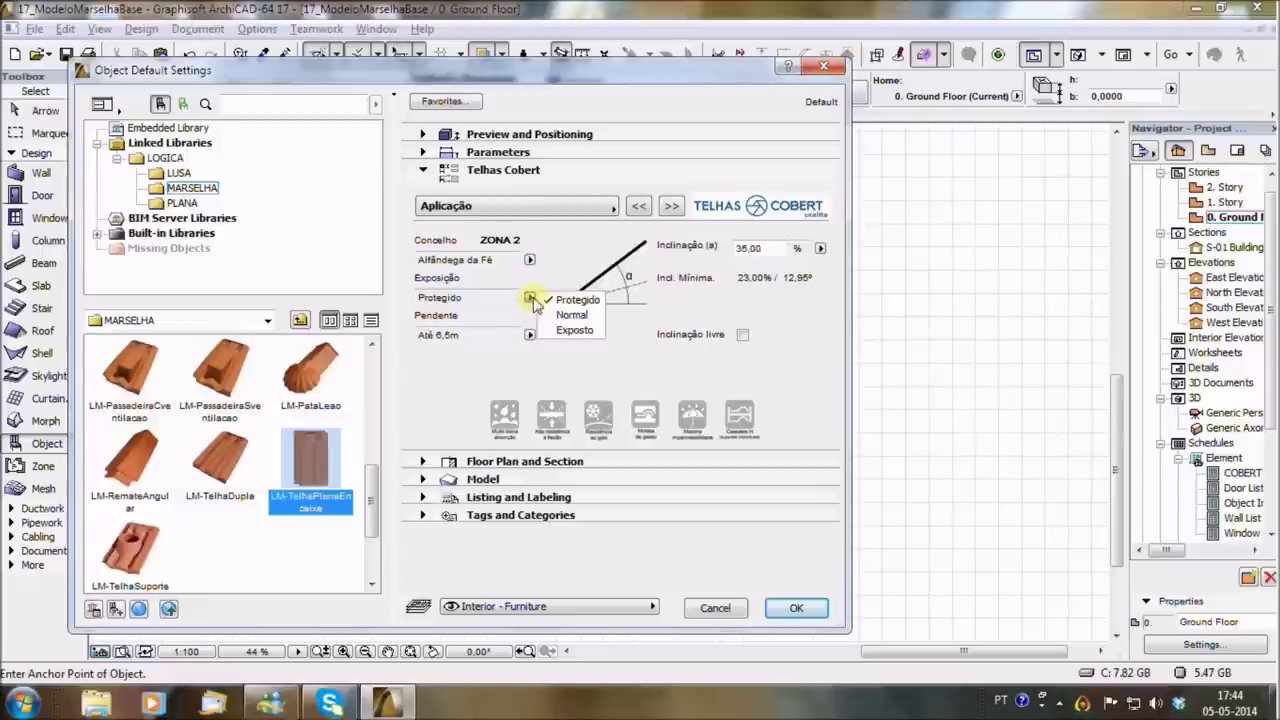
pyautogui.click(565, 311)
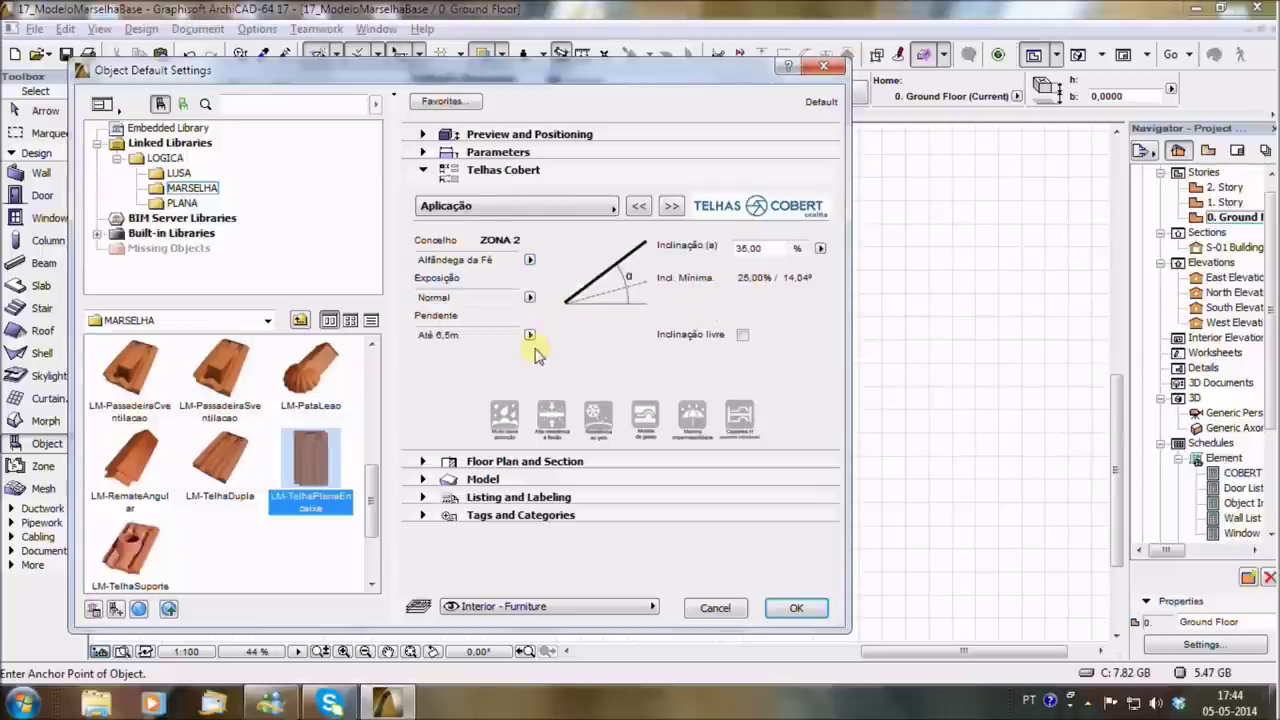
pyautogui.click(530, 335)
pyautogui.click(564, 370)
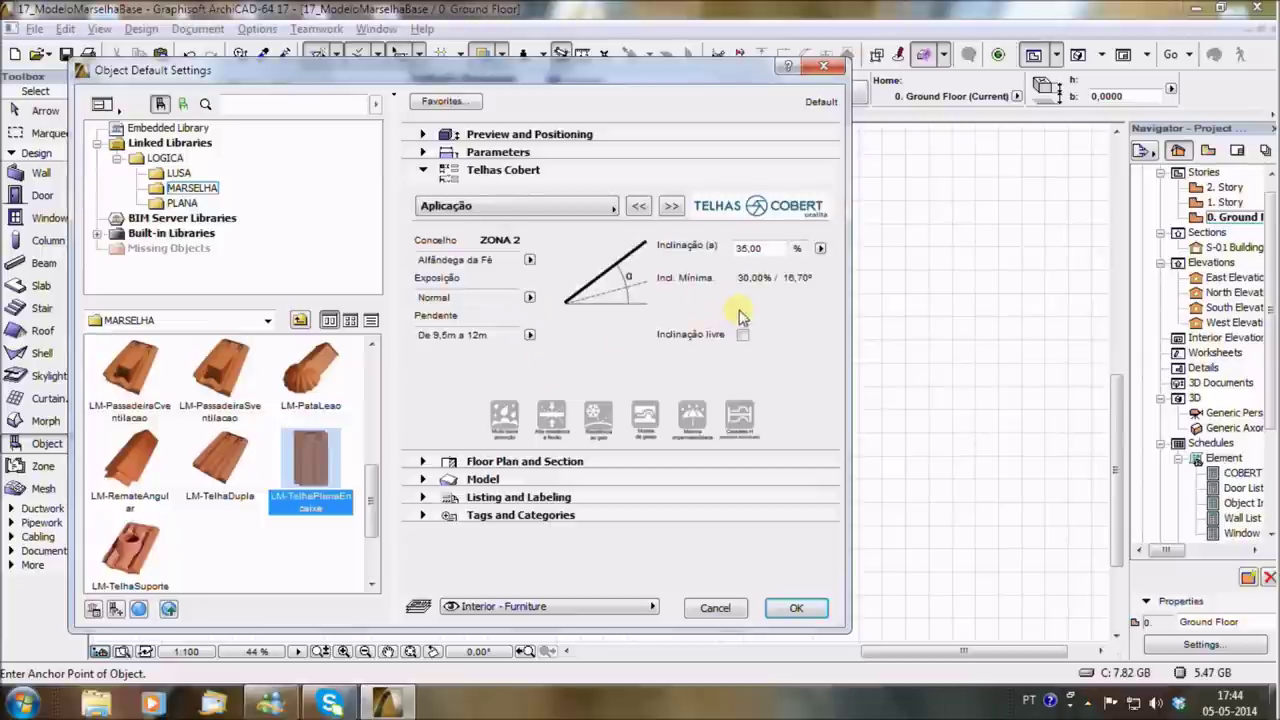
# Set Albufeira, Protegido exposure, Até 6,5m run and 20 % slope, then view Ficha Técnica.
pyautogui.click(530, 260)
pyautogui.click(582, 258)
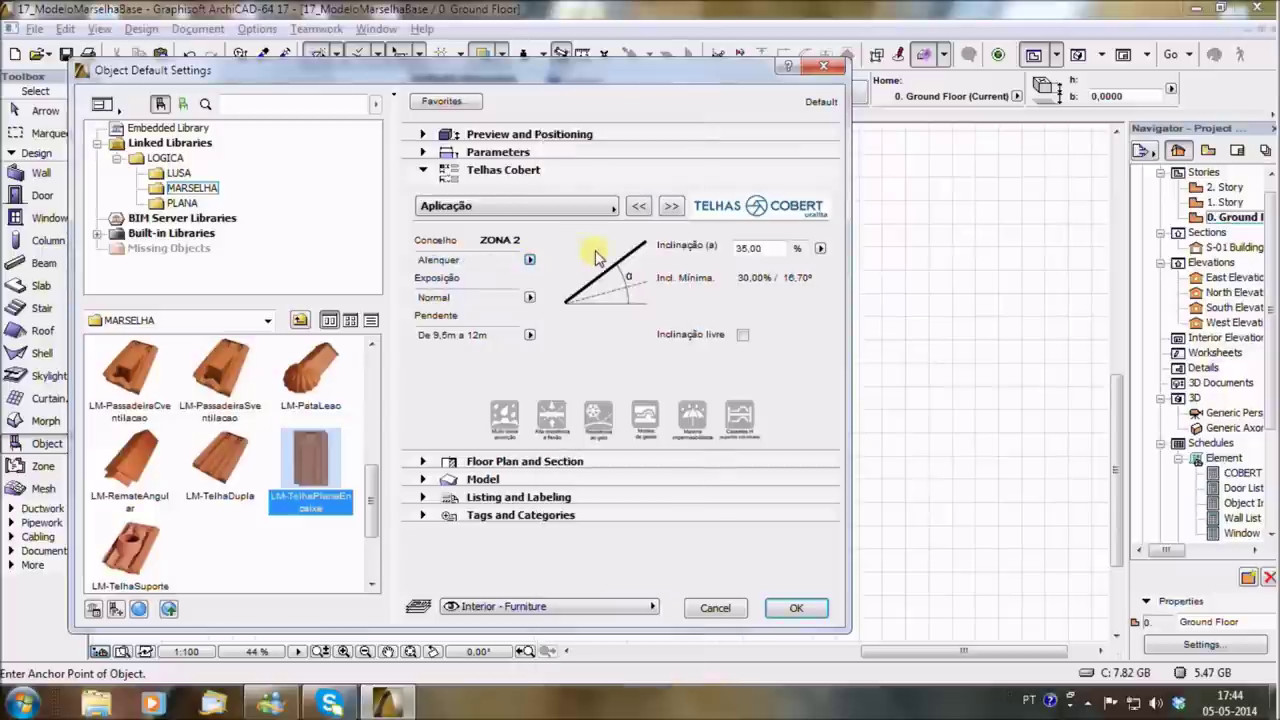
pyautogui.click(530, 259)
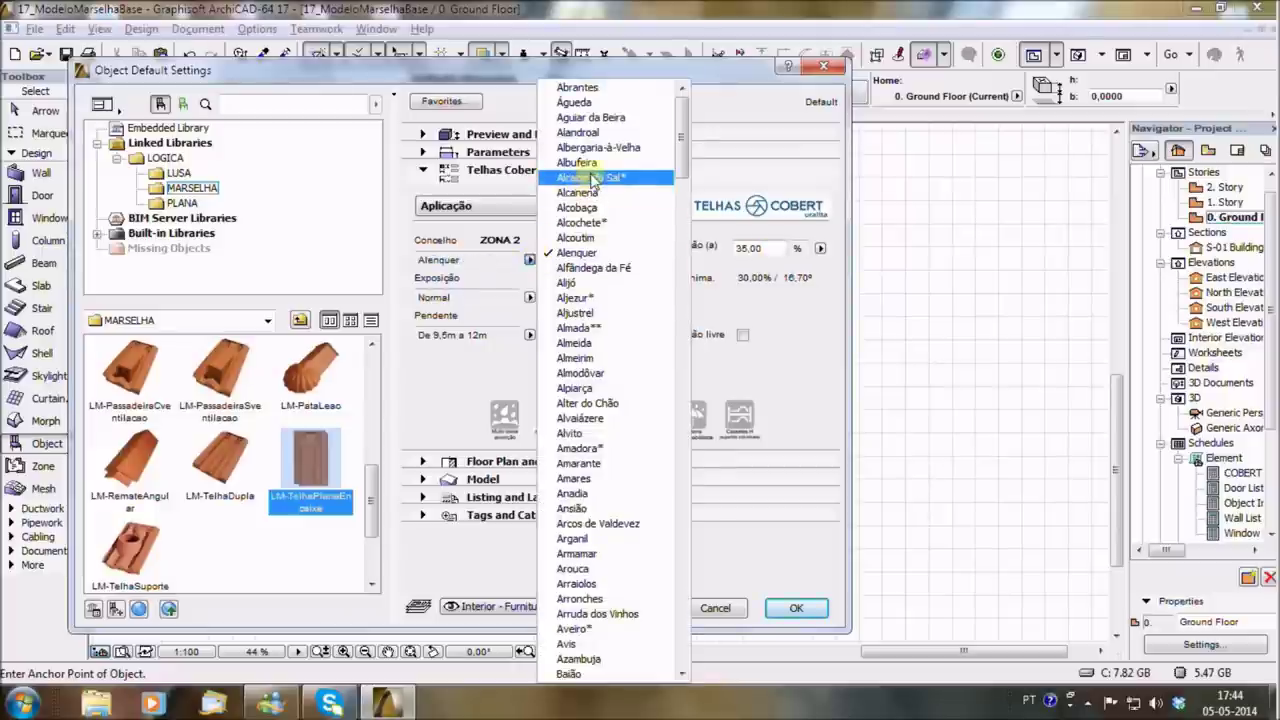
pyautogui.click(591, 170)
pyautogui.click(530, 298)
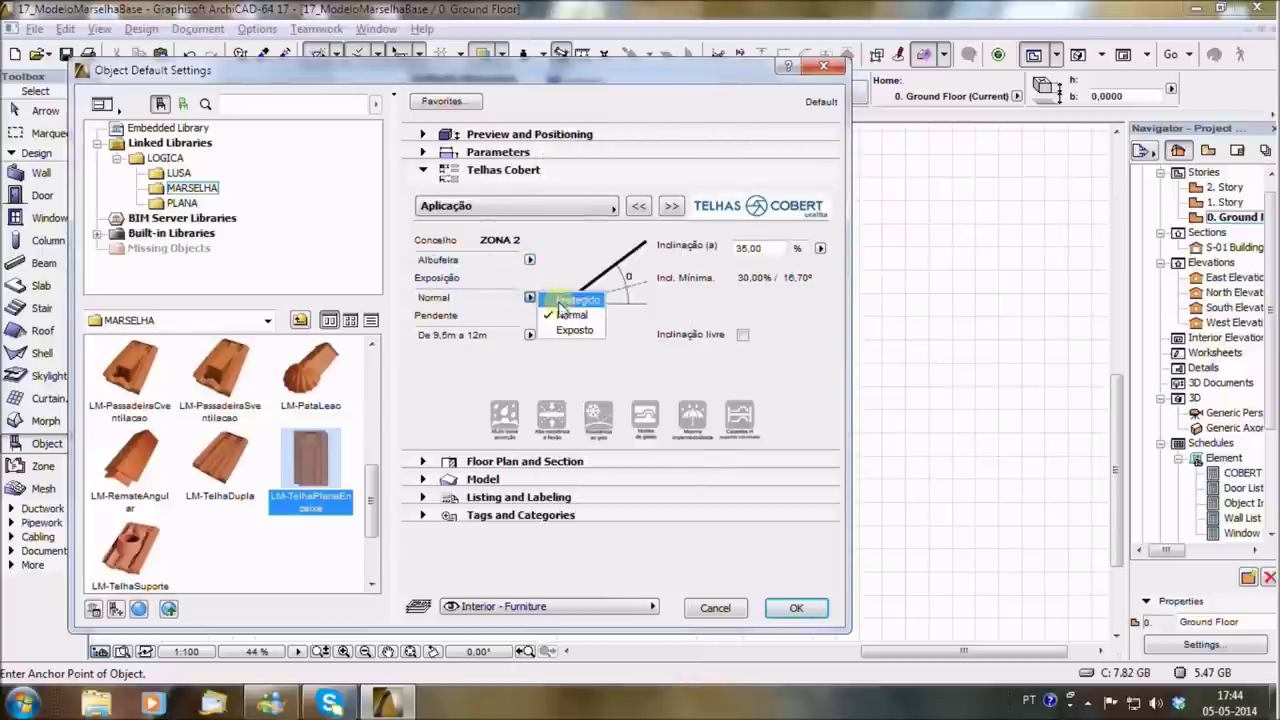
pyautogui.click(573, 308)
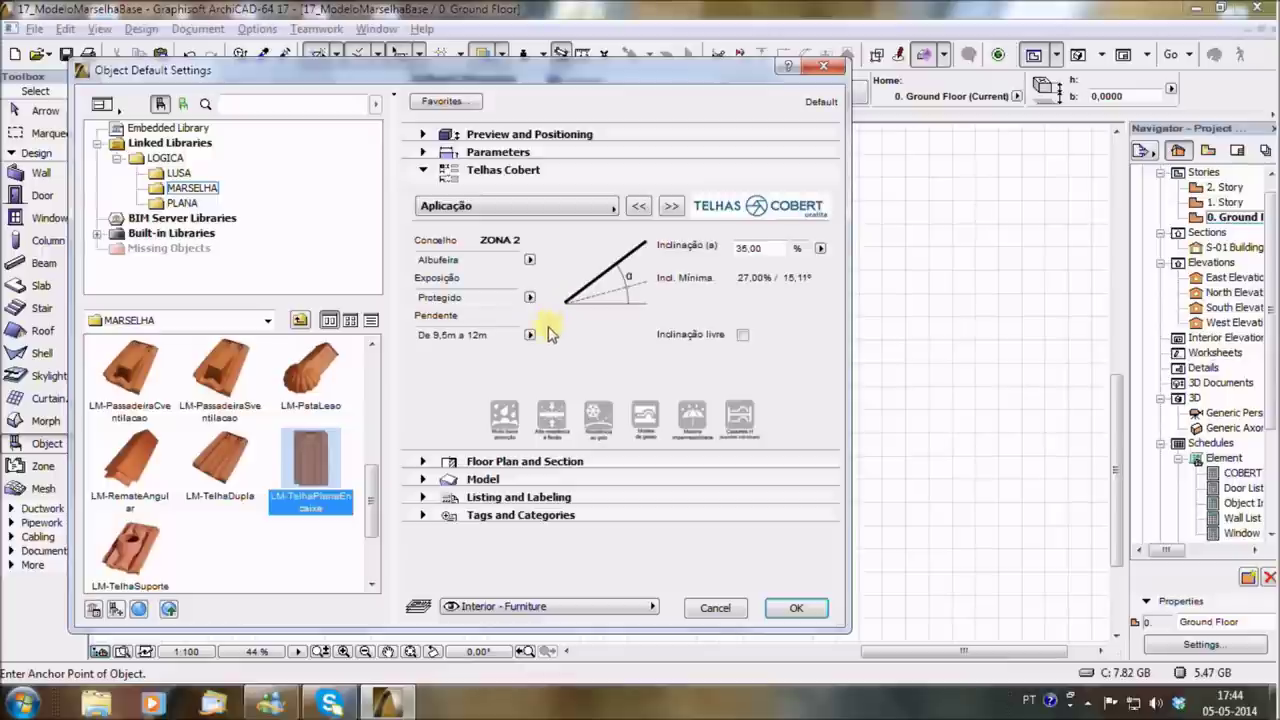
pyautogui.click(530, 337)
pyautogui.click(568, 336)
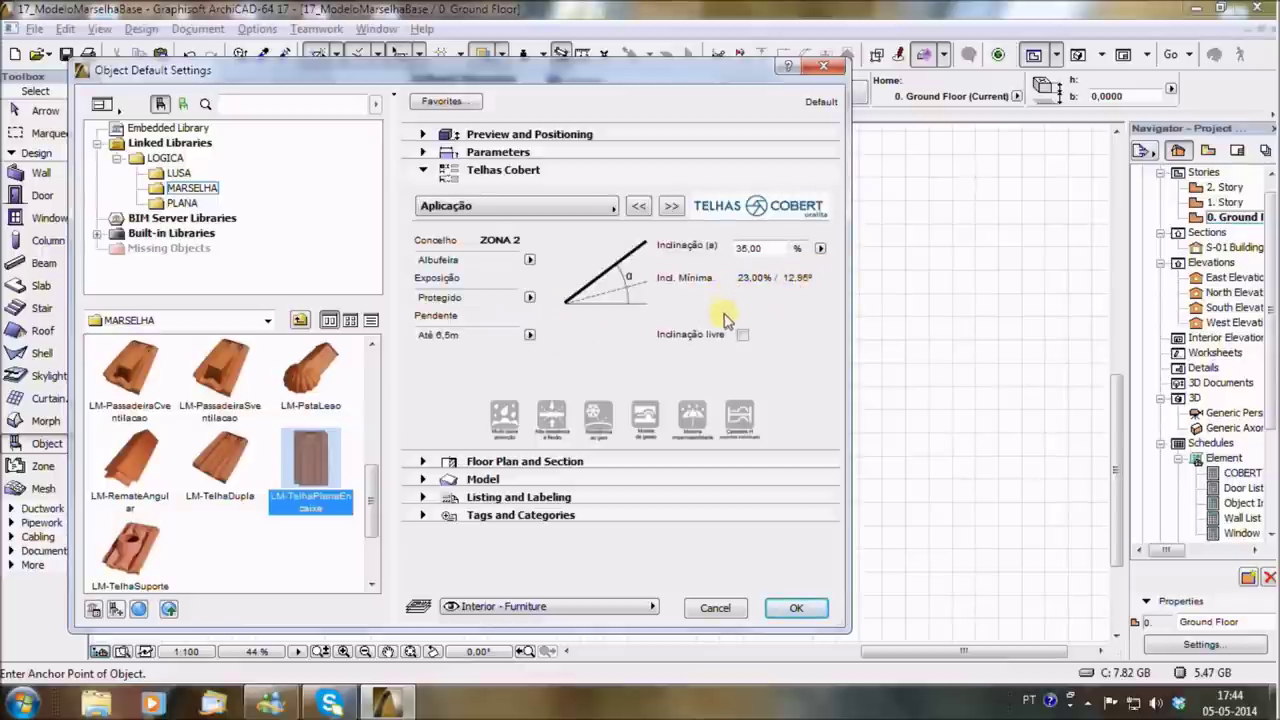
pyautogui.click(819, 249)
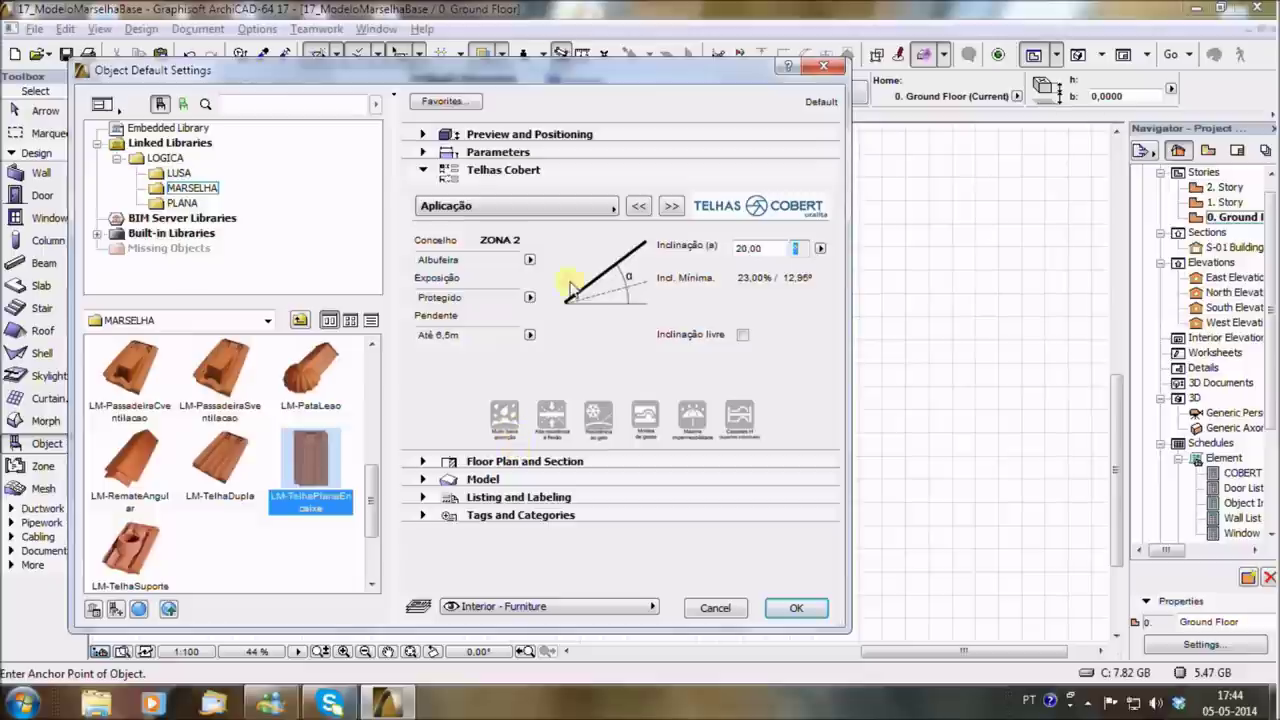
pyautogui.click(670, 207)
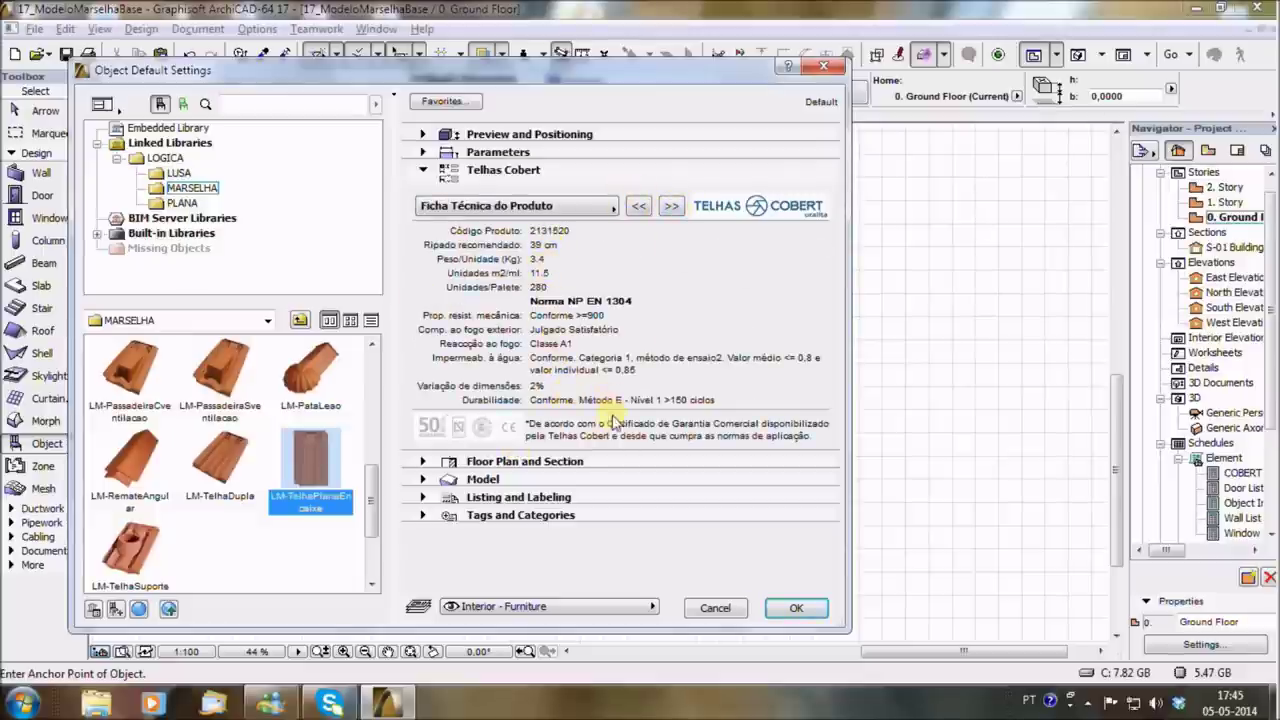
# Move through the tile's Cobert pages to the Definições page.
pyautogui.click(670, 207)
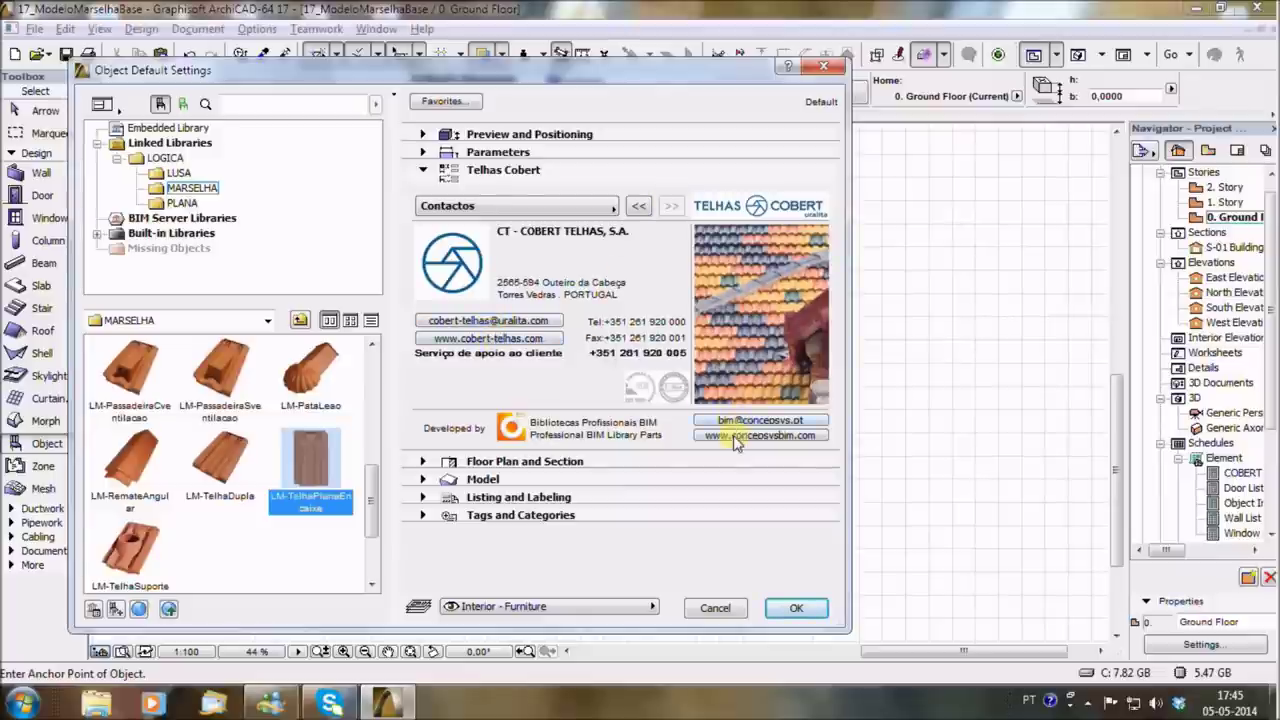
pyautogui.click(549, 207)
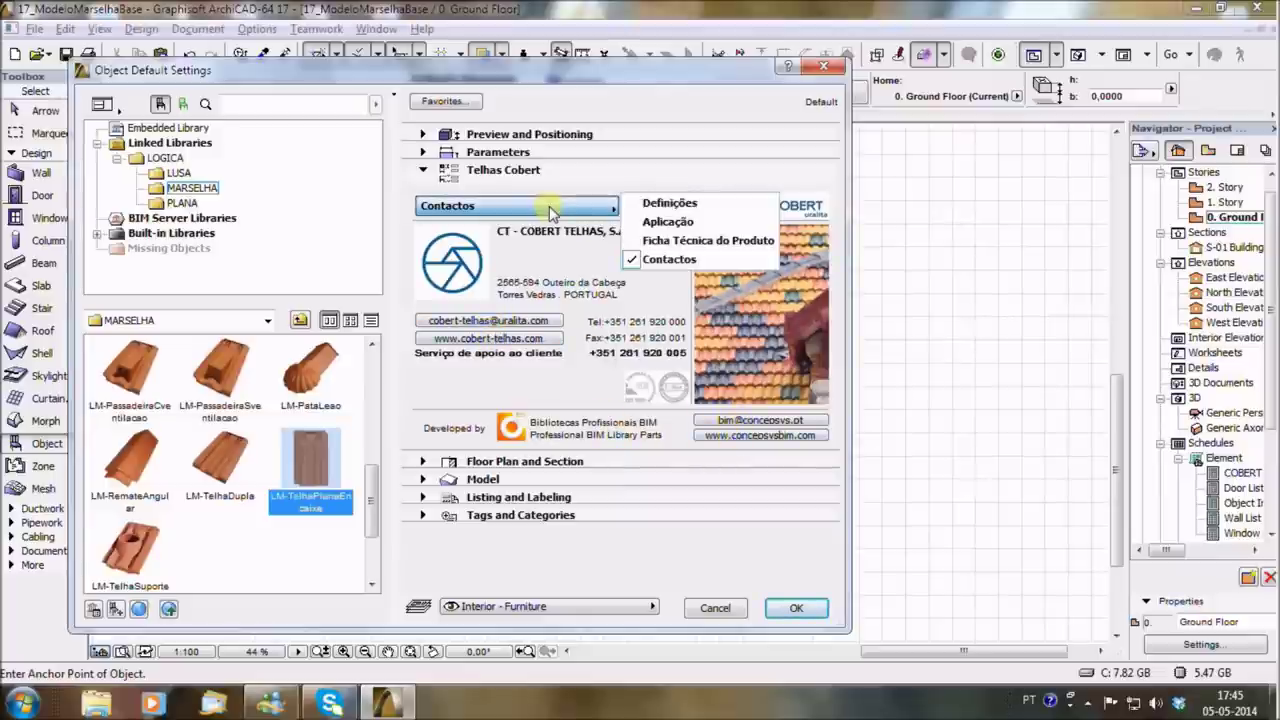
pyautogui.click(657, 221)
pyautogui.click(595, 207)
pyautogui.click(645, 204)
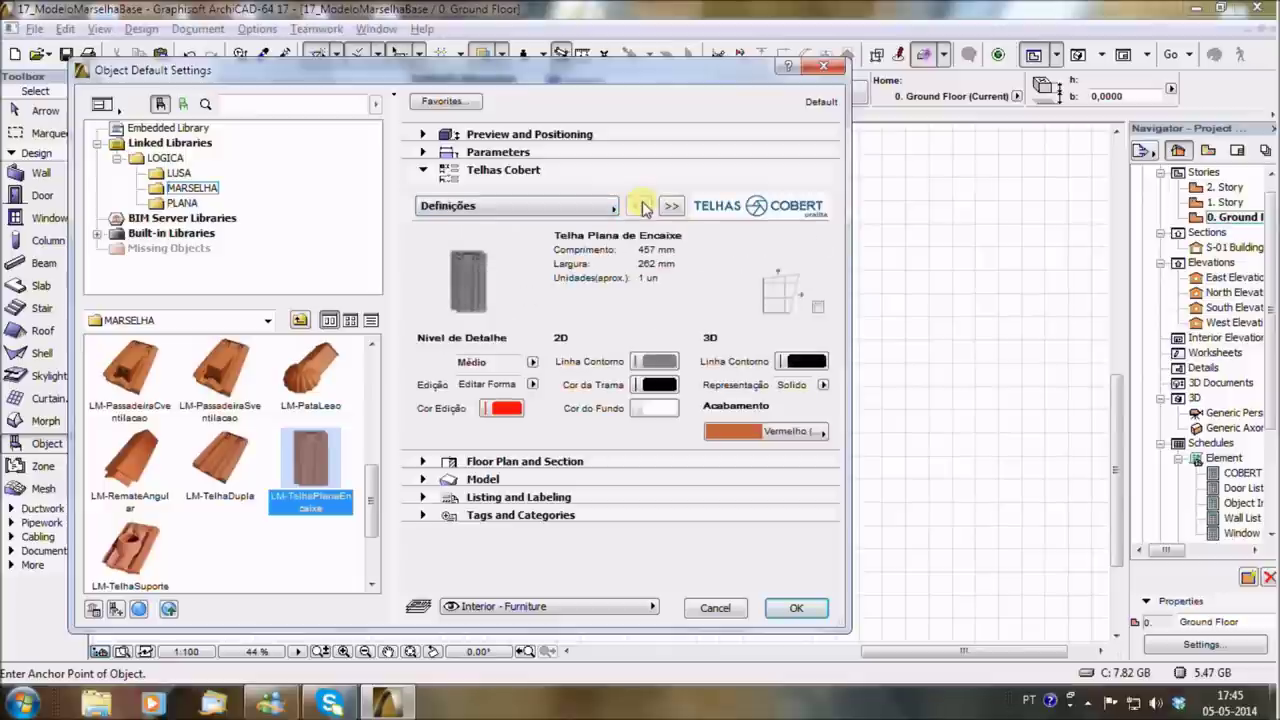
# Keep Médio detail, Editar Forma editing and Vermelho finish, and confirm the tile settings.
pyautogui.click(532, 363)
pyautogui.click(534, 366)
pyautogui.click(534, 385)
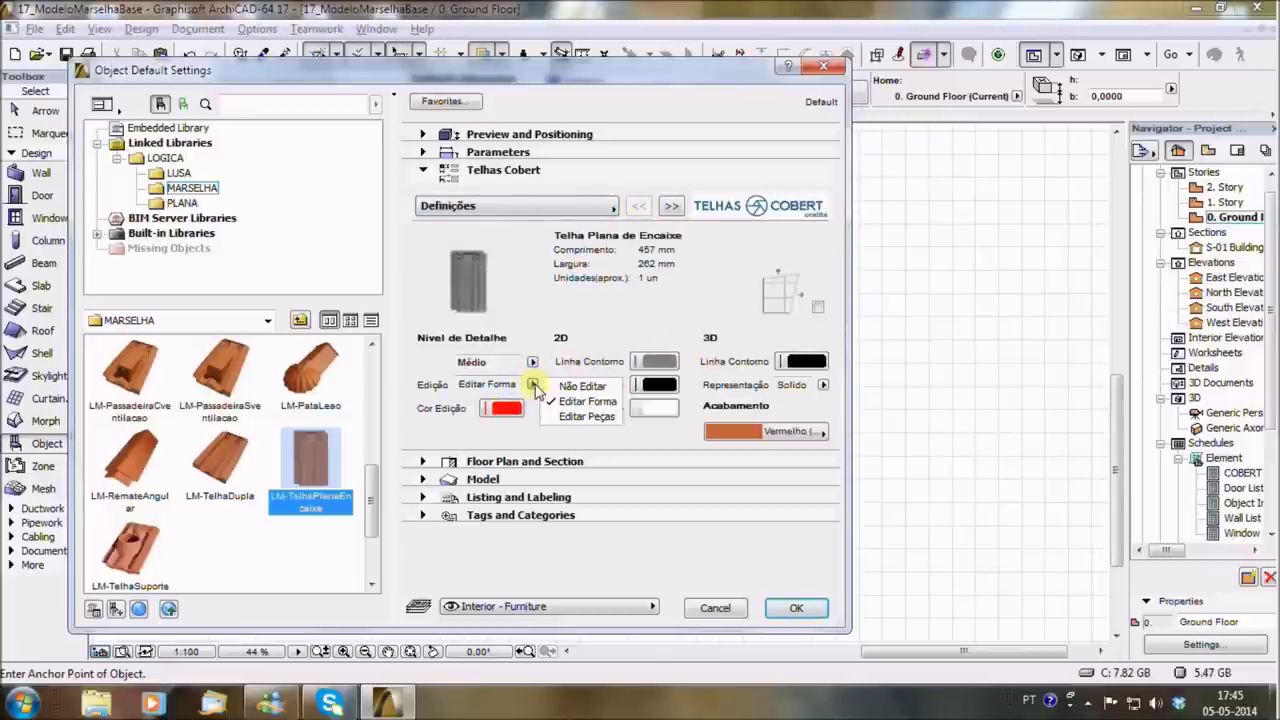
pyautogui.click(537, 390)
pyautogui.click(755, 432)
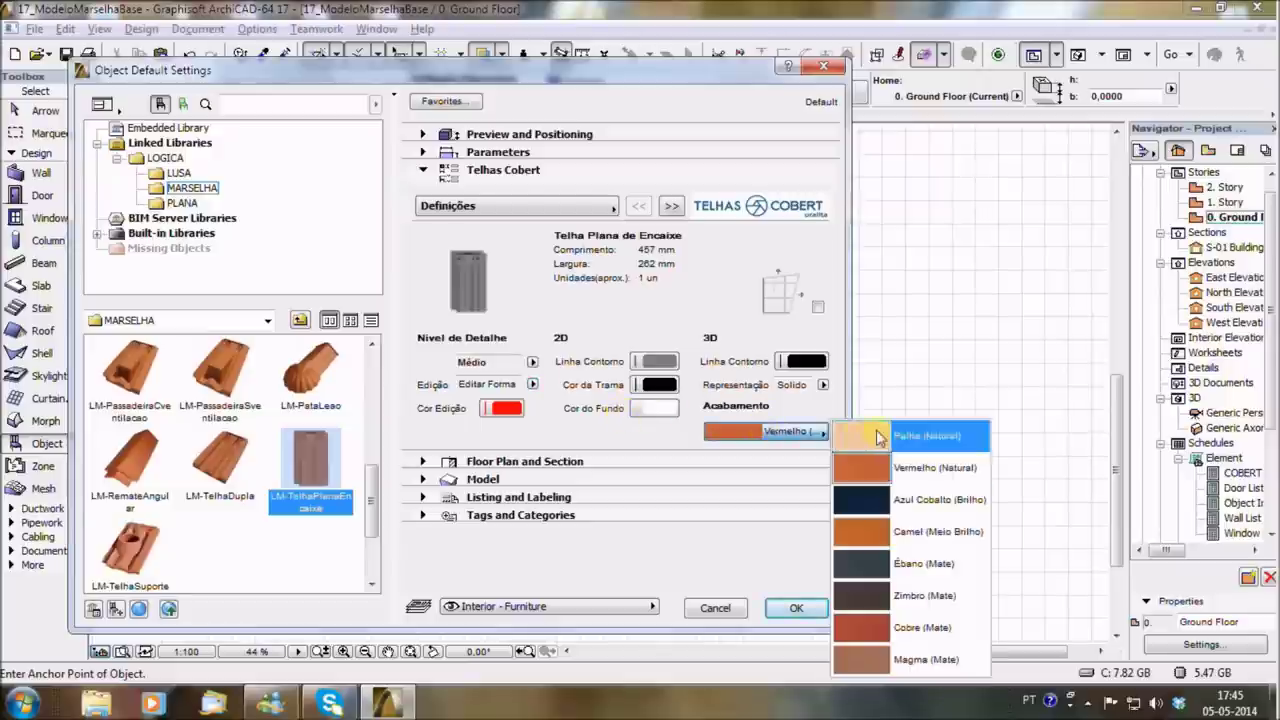
pyautogui.click(800, 431)
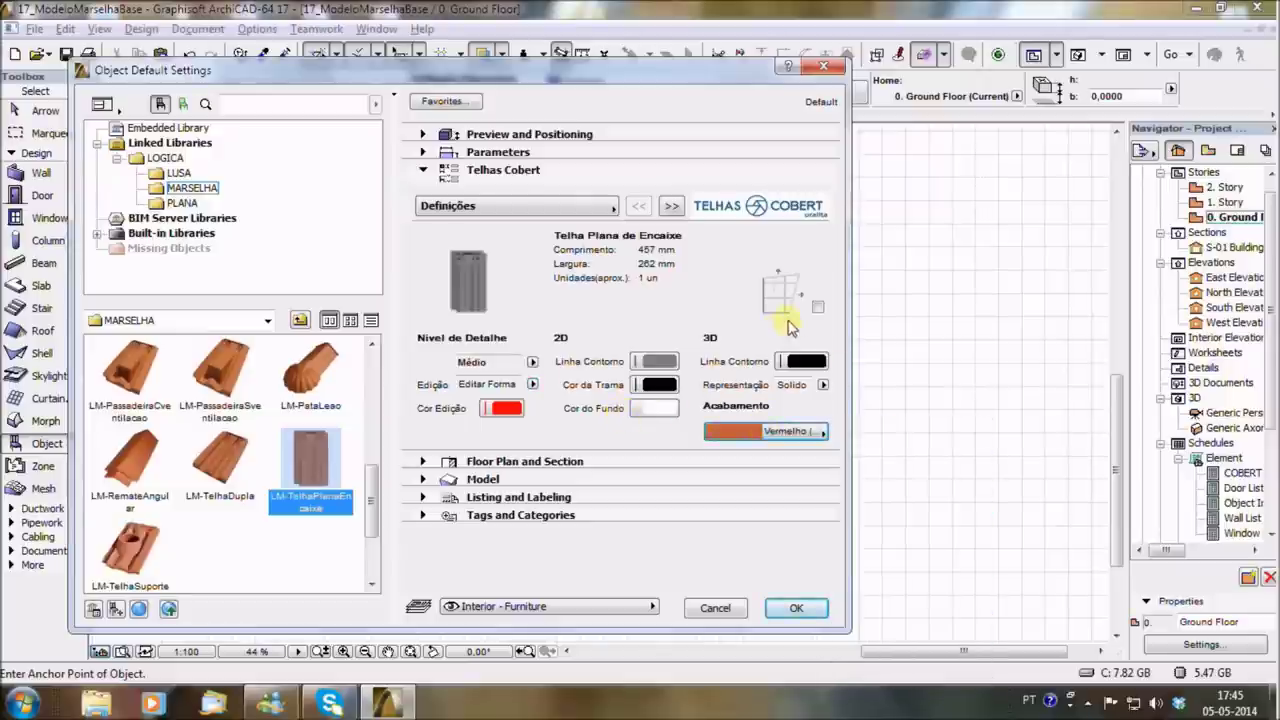
pyautogui.click(796, 606)
# Orbit and zoom the 3D roof model to a higher viewing angle.
pyautogui.keyDown('shift'); pyautogui.moveTo(608, 420); pyautogui.dragTo(628, 487, button='middle'); pyautogui.keyUp('shift')
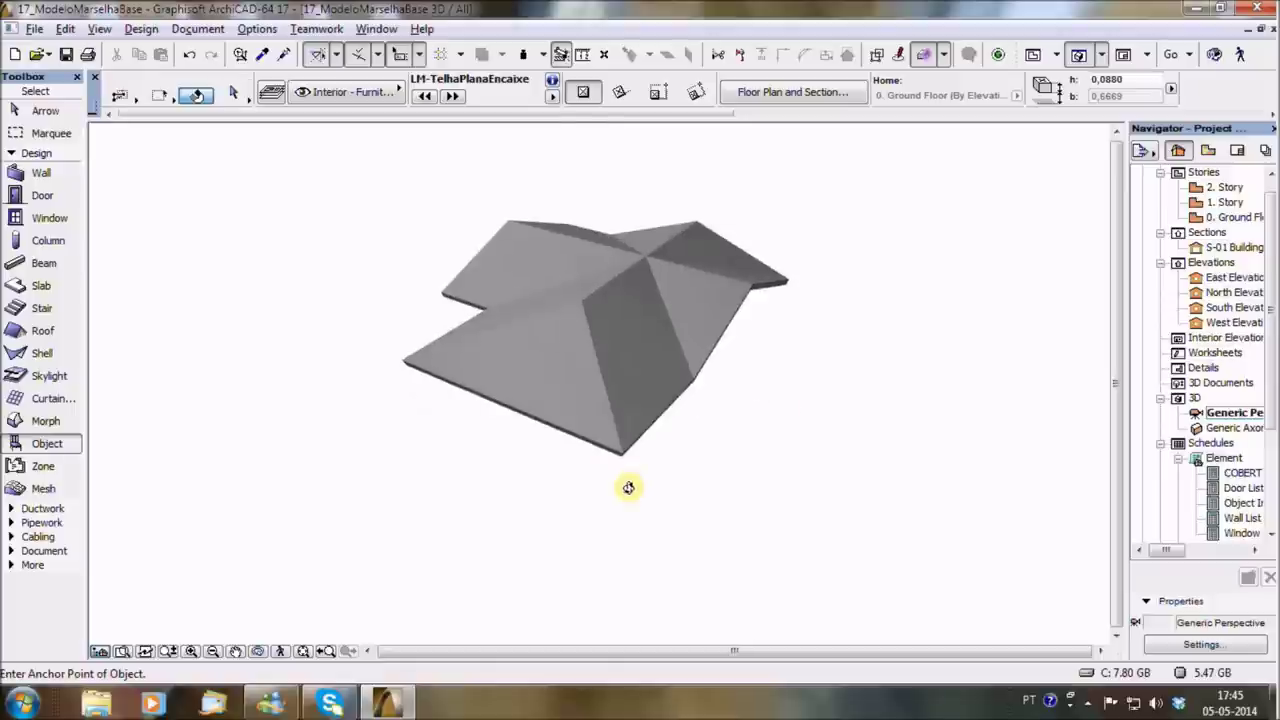
pyautogui.scroll(3, 549, 331)
pyautogui.scroll(2, 546, 340)
pyautogui.moveTo(494, 377)
pyautogui.keyDown('shift'); pyautogui.mouseDown(button='middle')
pyautogui.moveTo(852, 384)
pyautogui.moveTo(491, 374)
pyautogui.moveTo(663, 277)
pyautogui.moveTo(675, 341)
pyautogui.moveTo(663, 423)
pyautogui.mouseUp(button='middle'); pyautogui.keyUp('shift')
# On the Ground Floor plan, place one LM-TelhaPlanaEncaixe tile with its defaults and view it in 3D.
pyautogui.press('F2')
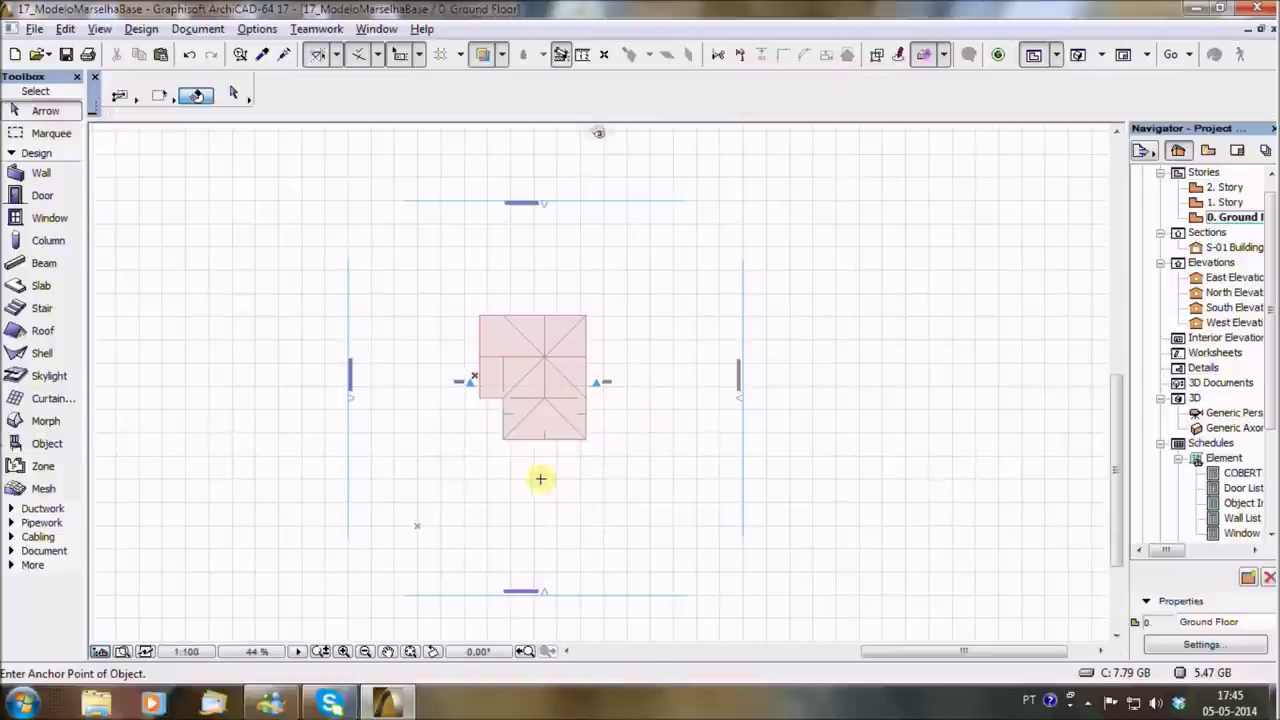
pyautogui.click(46, 444)
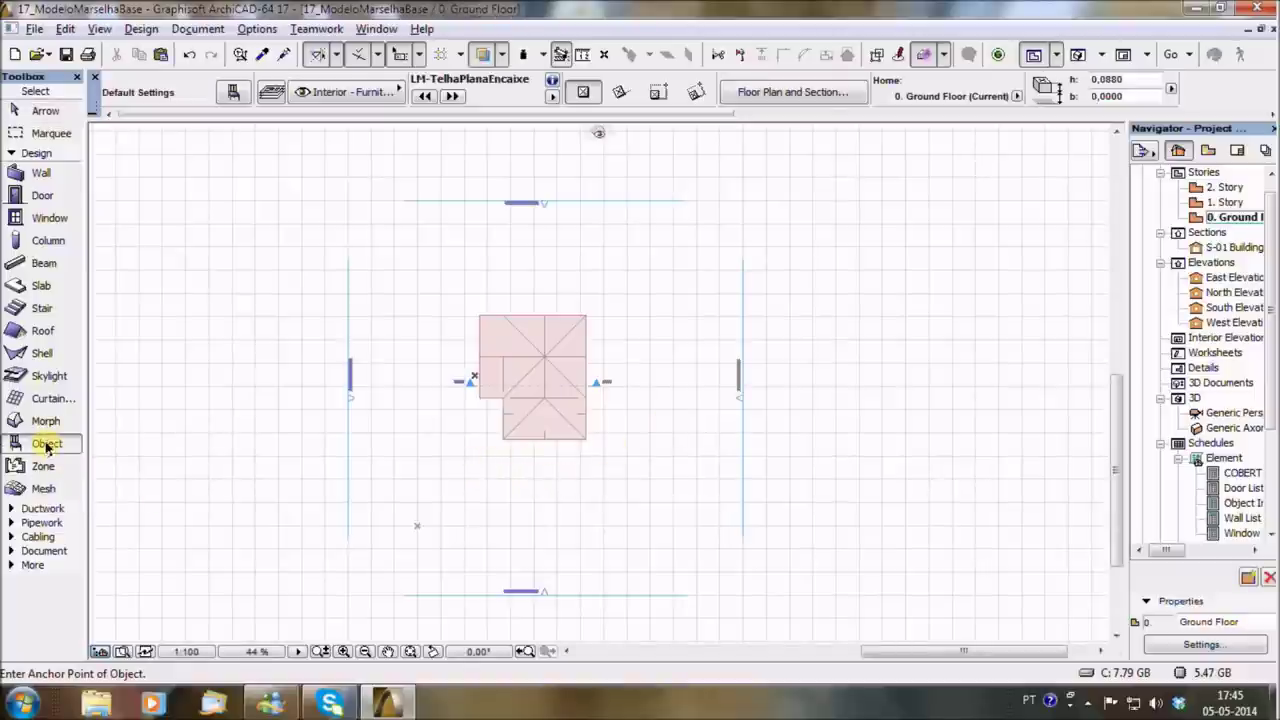
pyautogui.doubleClick(46, 445)
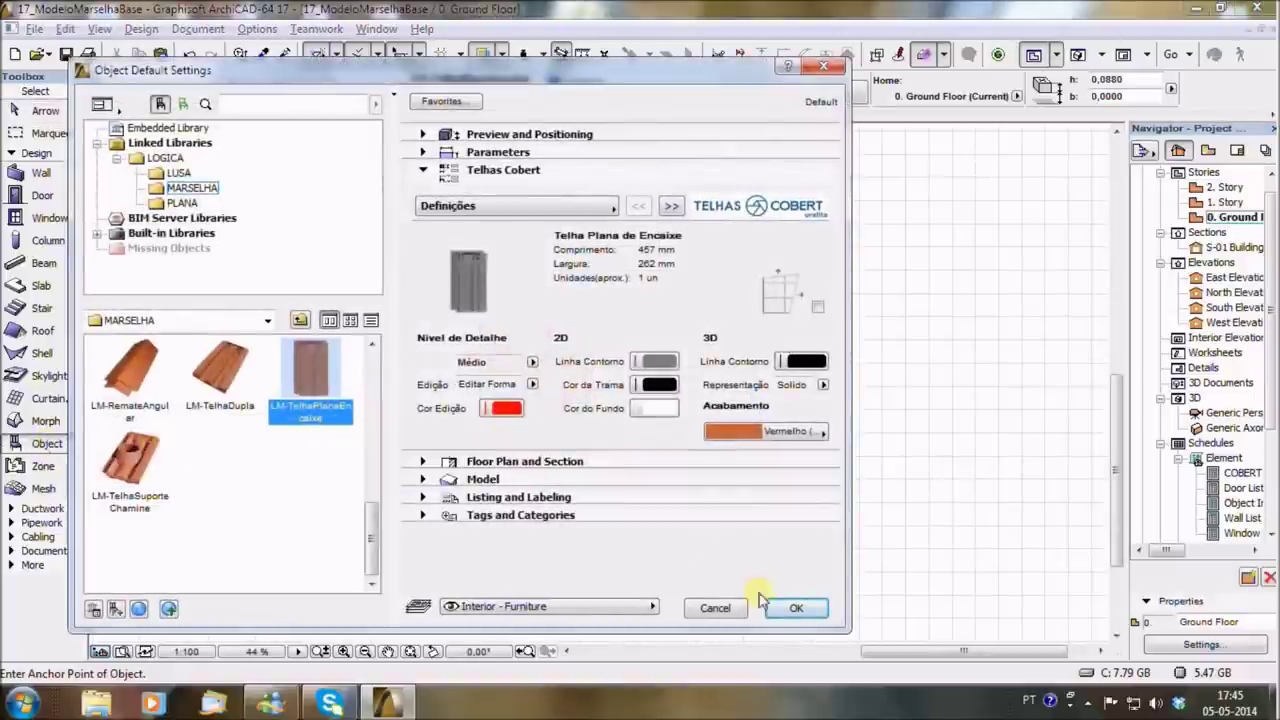
pyautogui.click(795, 610)
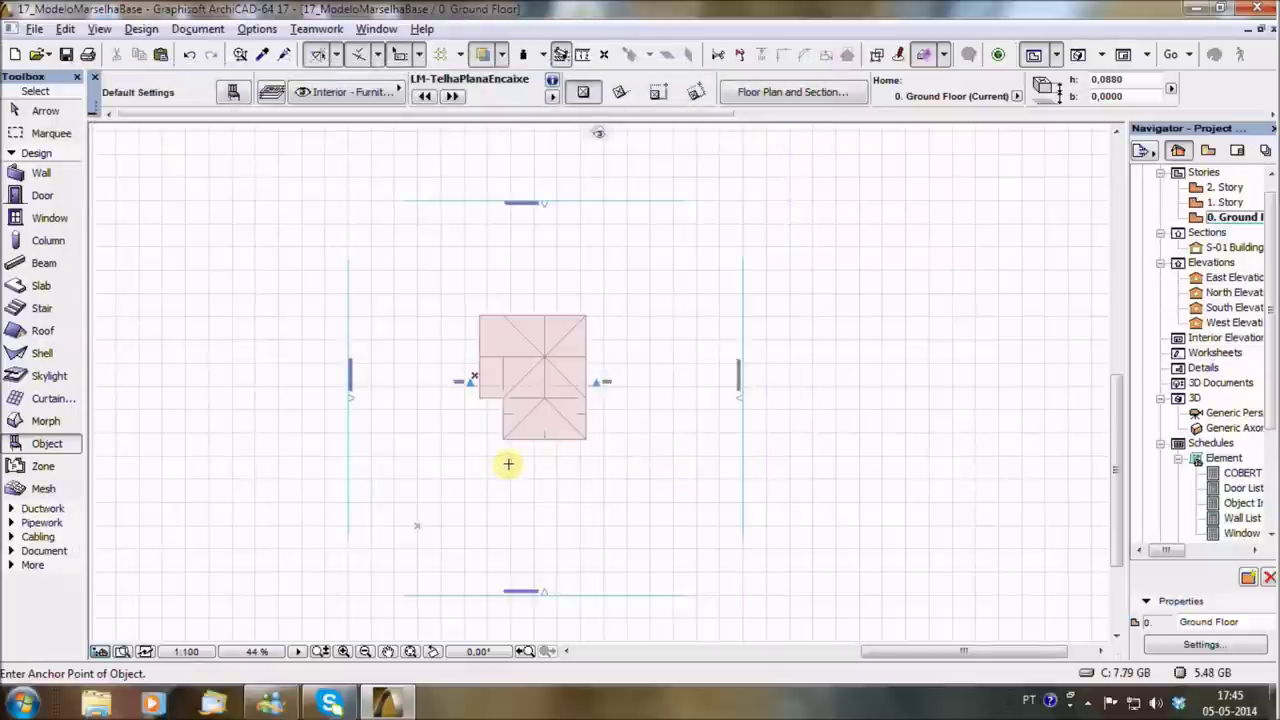
pyautogui.scroll(3, 508, 463)
pyautogui.scroll(3, 508, 463)
pyautogui.scroll(2, 508, 463)
pyautogui.click(508, 463)
pyautogui.press('F5')
# In the 3D window, stretch the tile from its corner node to a new point.
pyautogui.moveTo(514, 523)
pyautogui.keyDown('shift'); pyautogui.mouseDown(button='middle')
pyautogui.moveTo(513, 511)
pyautogui.moveTo(737, 474)
pyautogui.moveTo(671, 463)
pyautogui.moveTo(674, 486)
pyautogui.moveTo(611, 466)
pyautogui.moveTo(737, 457)
pyautogui.mouseUp(button='middle'); pyautogui.keyUp('shift')
pyautogui.click(578, 406)
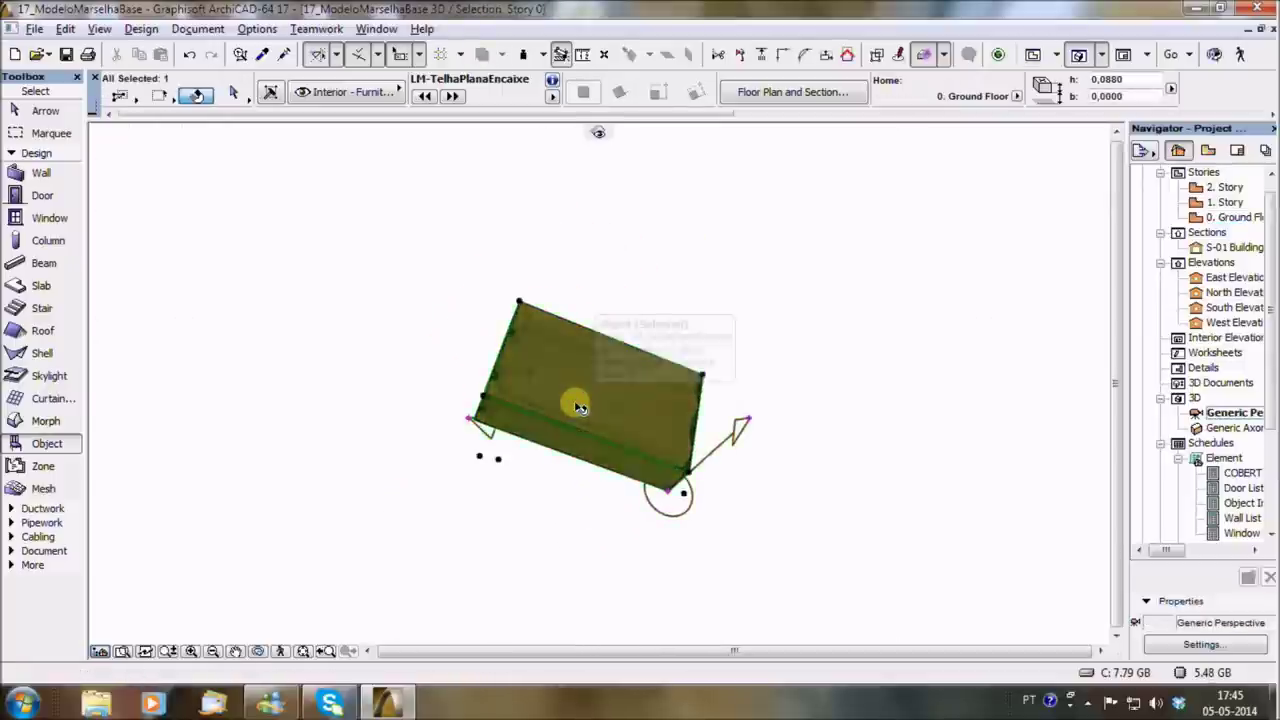
pyautogui.click(469, 419)
pyautogui.keyDown('shift'); pyautogui.moveTo(330, 360); pyautogui.dragTo(598, 132, button='middle'); pyautogui.keyUp('shift')
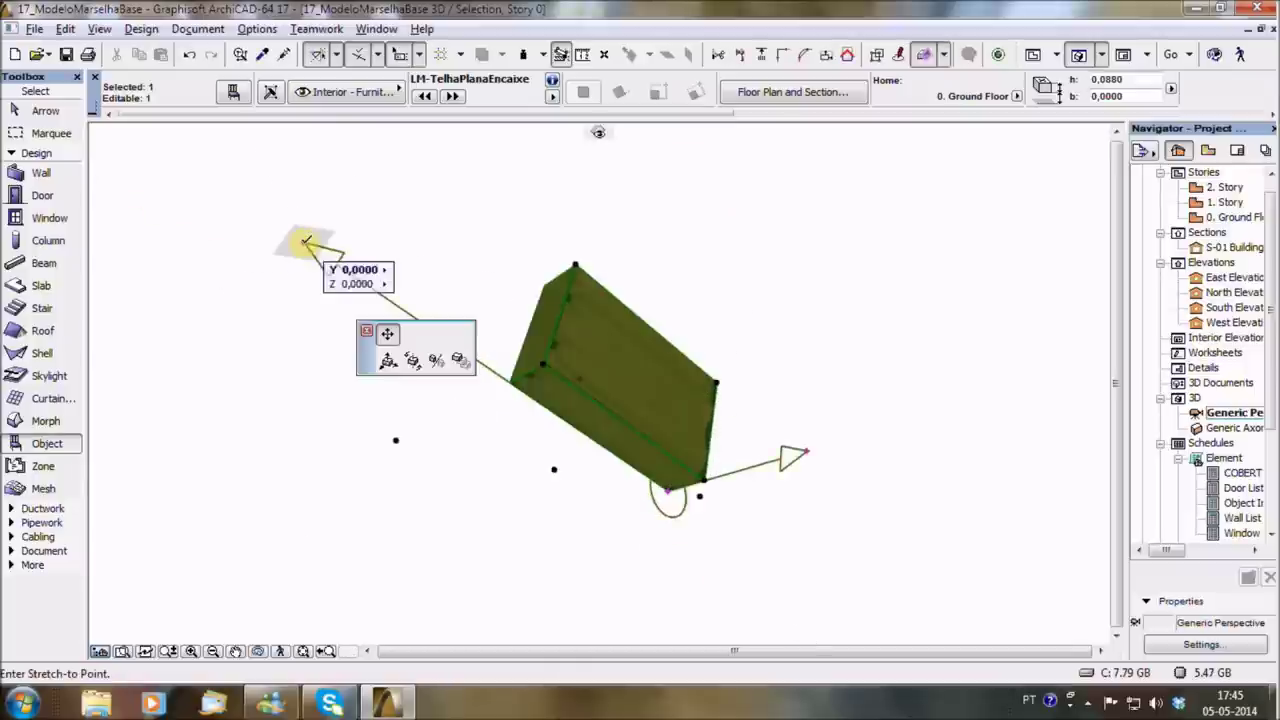
pyautogui.click(253, 433)
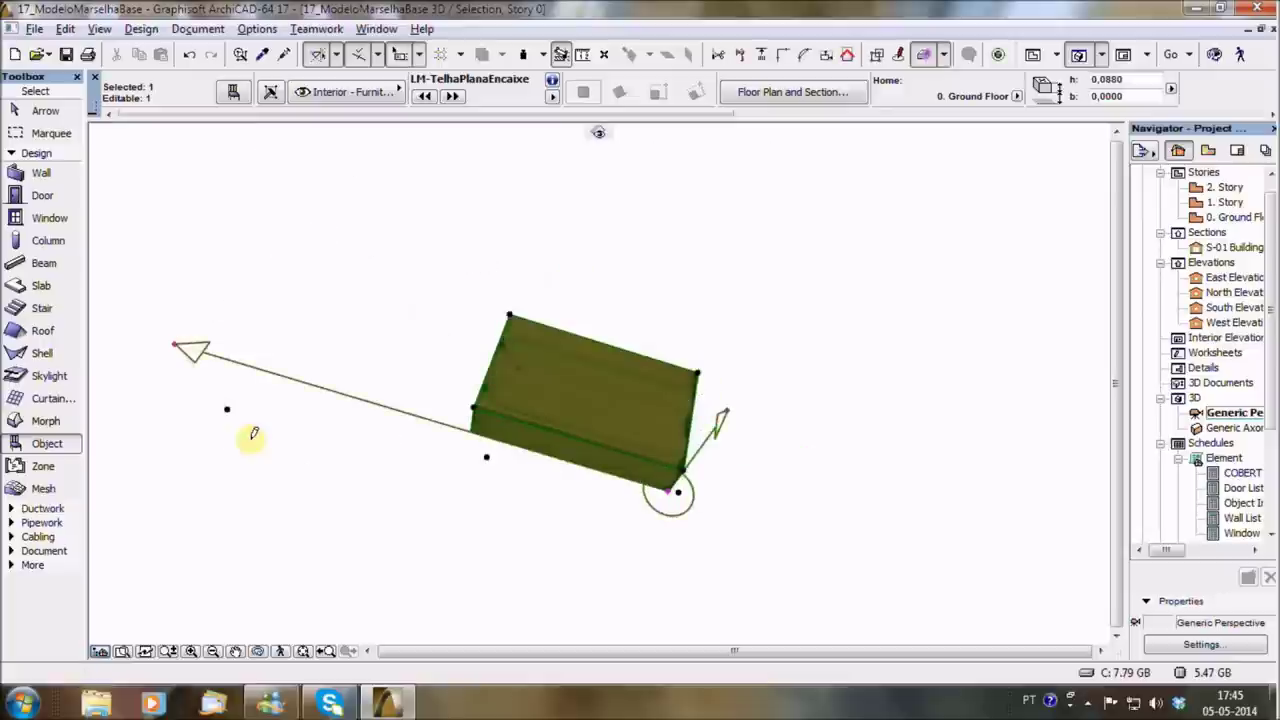
pyautogui.press('Escape')
pyautogui.moveTo(546, 506)
pyautogui.keyDown('shift'); pyautogui.mouseDown(button='middle')
pyautogui.moveTo(640, 460)
pyautogui.moveTo(546, 491)
pyautogui.moveTo(397, 493)
pyautogui.mouseUp(button='middle'); pyautogui.keyUp('shift')
# On the tile's Aplicação page, tick Inclinação livre and apply a 0,00° Inclinação.
pyautogui.hotkey('ctrl', 't')
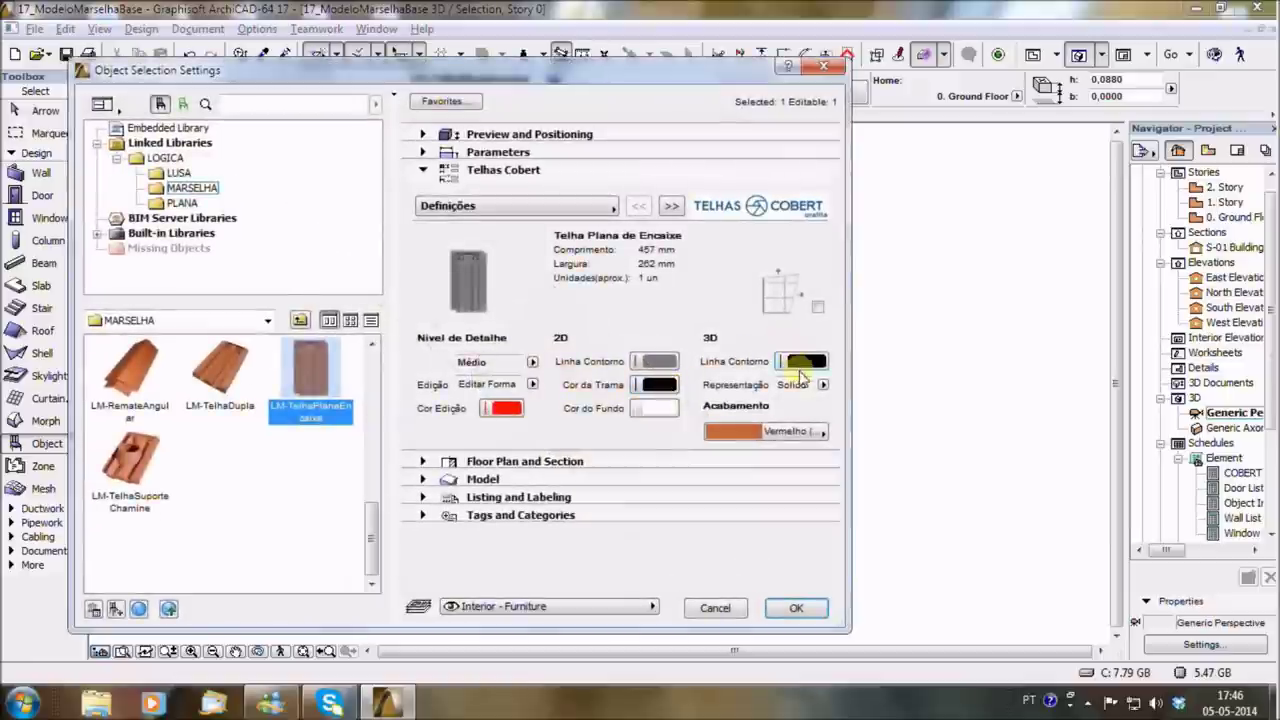
pyautogui.click(671, 205)
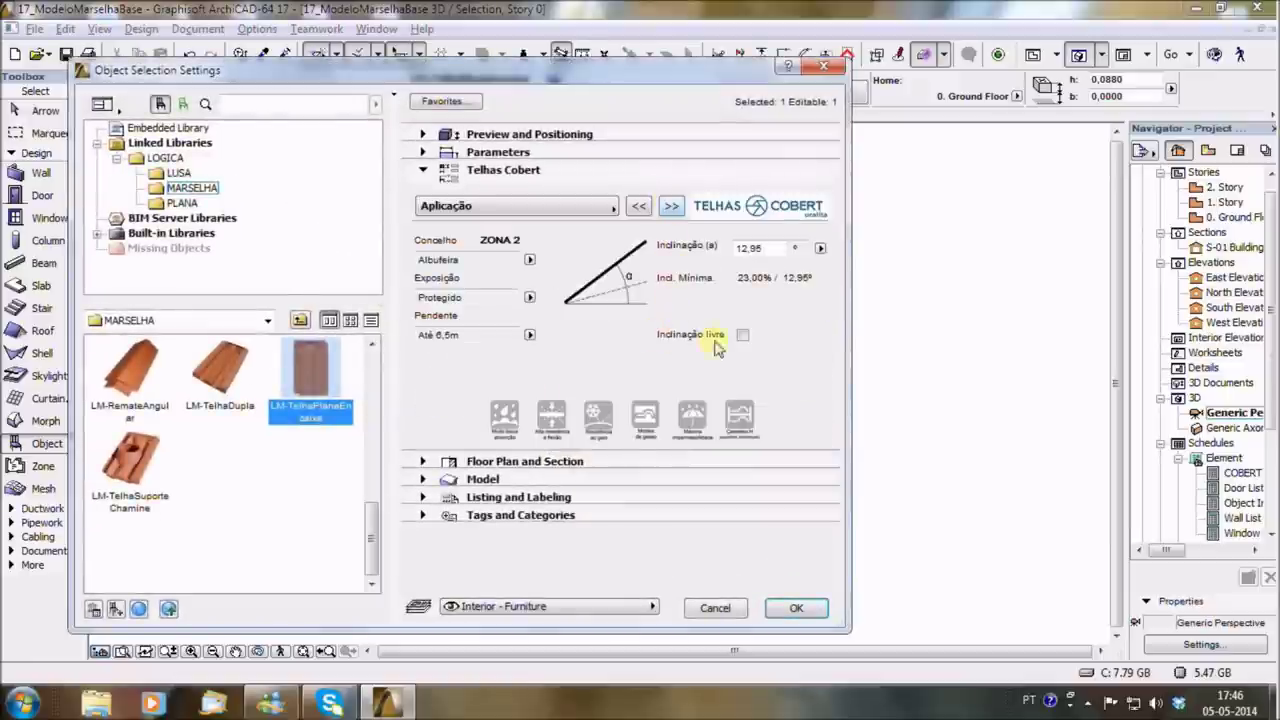
pyautogui.click(742, 336)
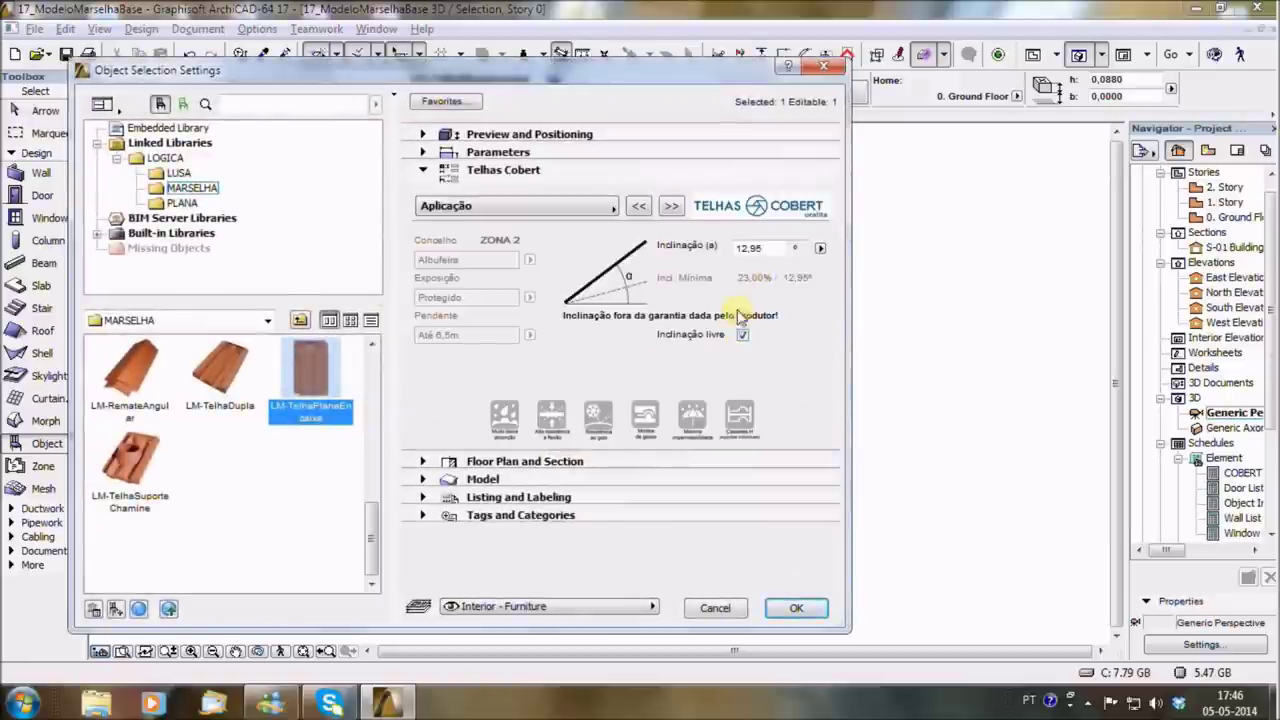
pyautogui.doubleClick(768, 250)
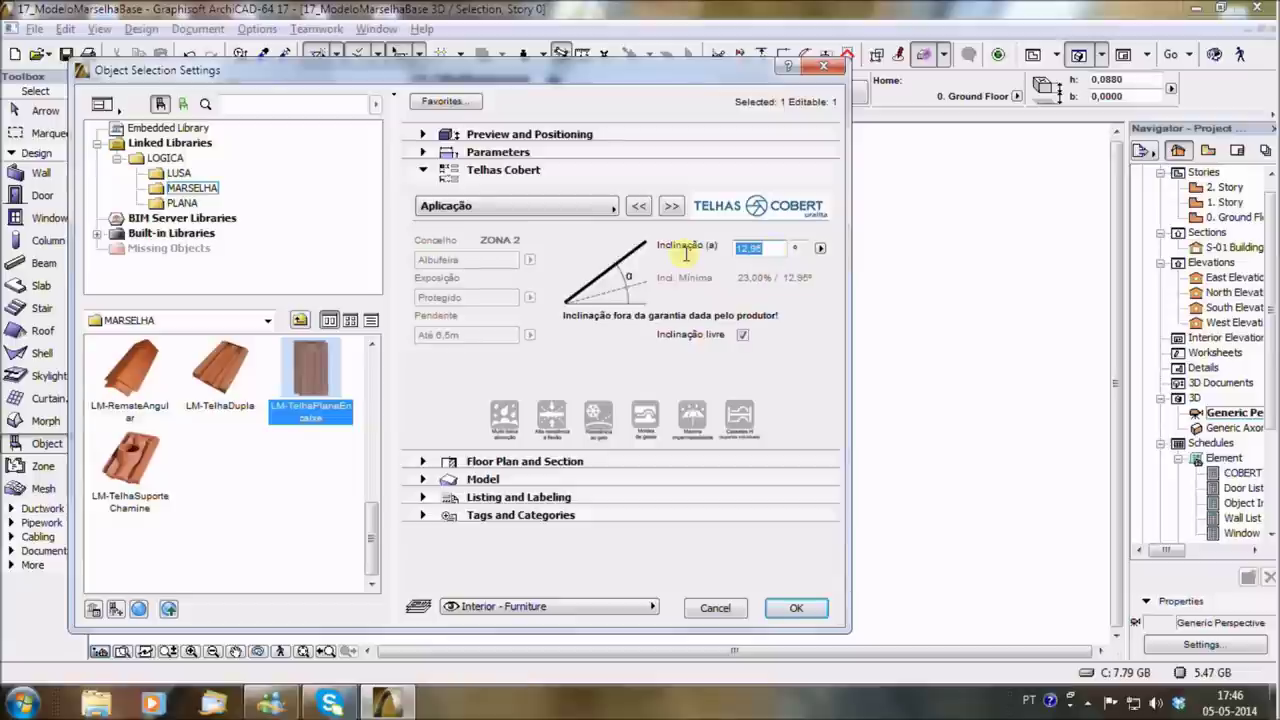
pyautogui.click(798, 608)
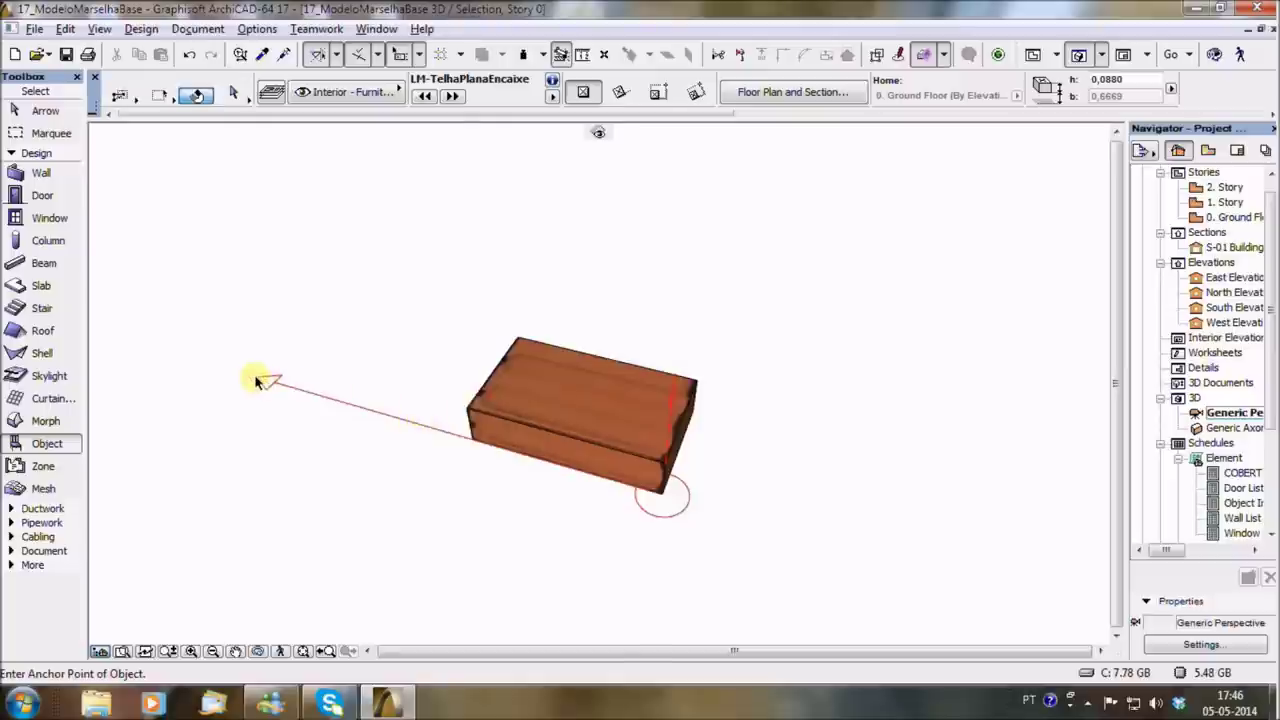
# Cancel a corner stretch, then reset the tile to 20,00° with Inclinação livre unticked.
pyautogui.click(256, 381)
pyautogui.click(257, 374)
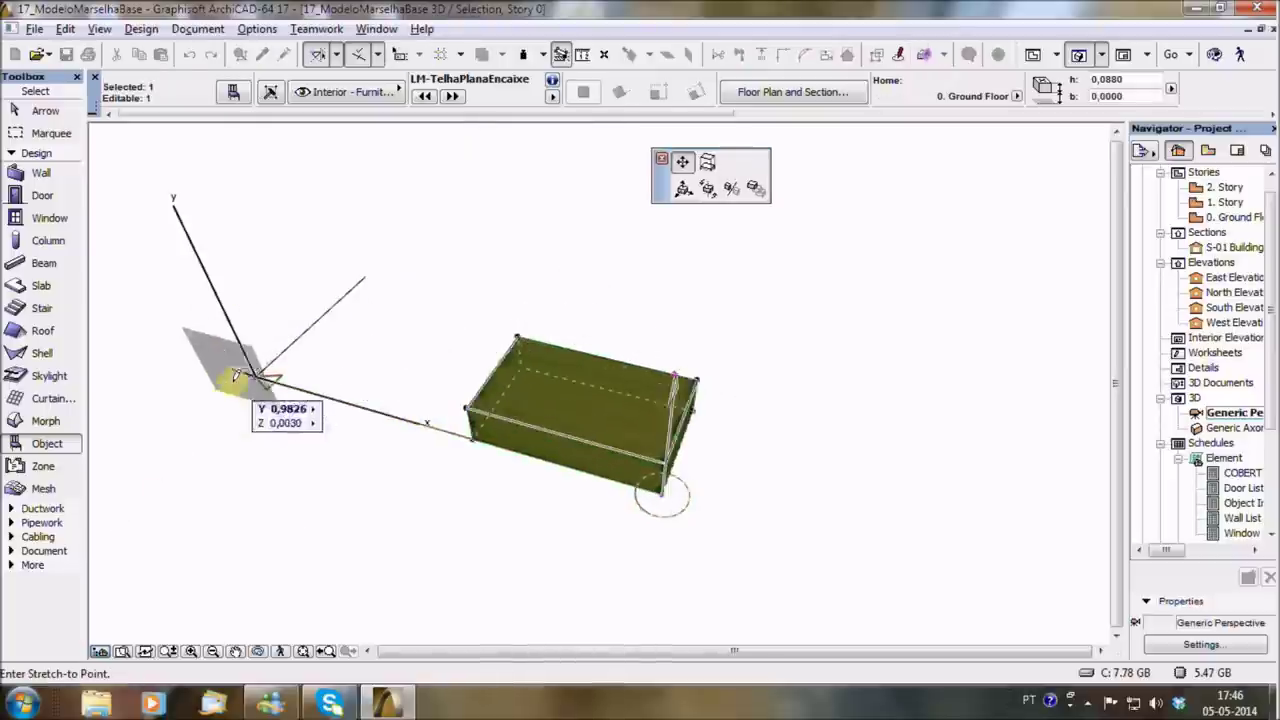
pyautogui.press('Escape')
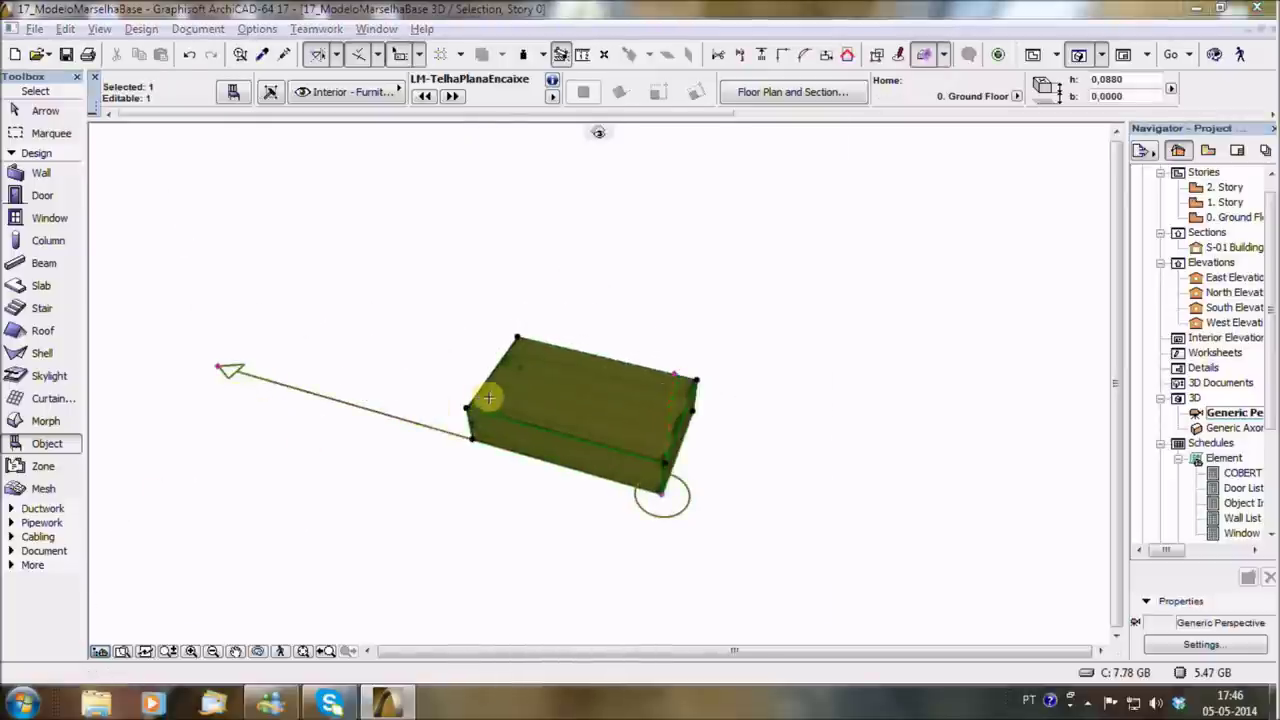
pyautogui.doubleClick(484, 396)
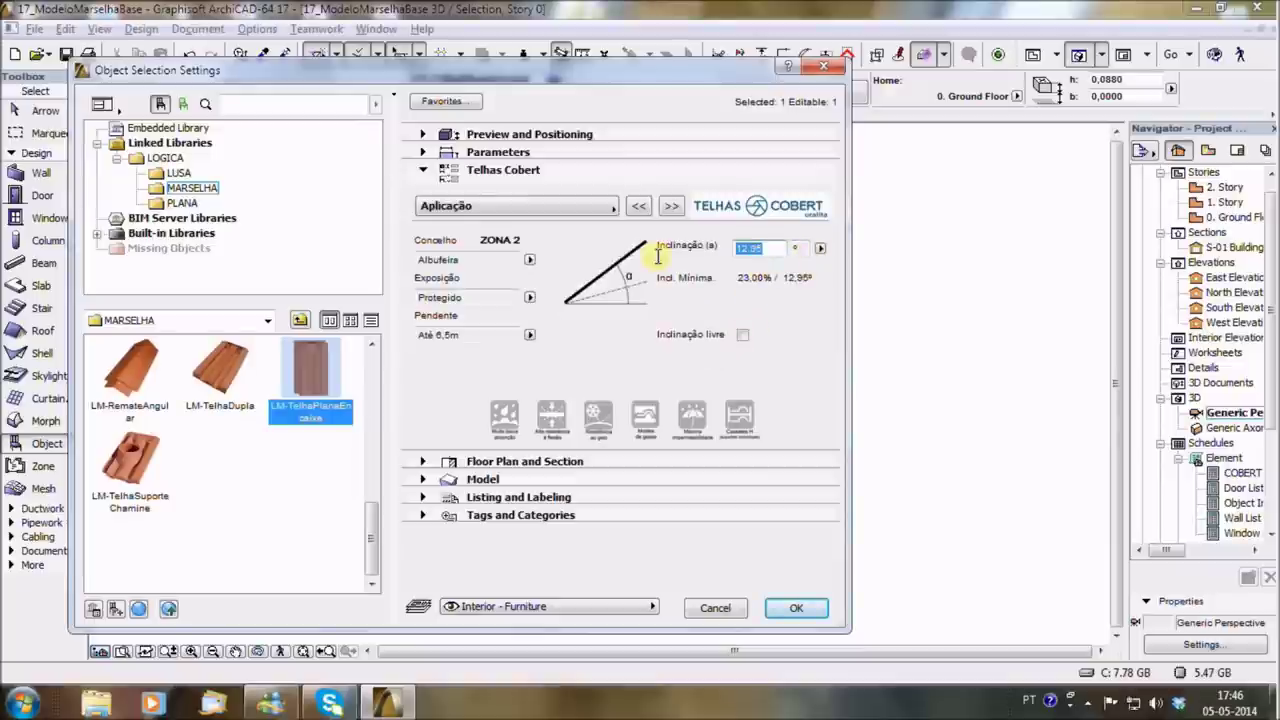
pyautogui.click(790, 609)
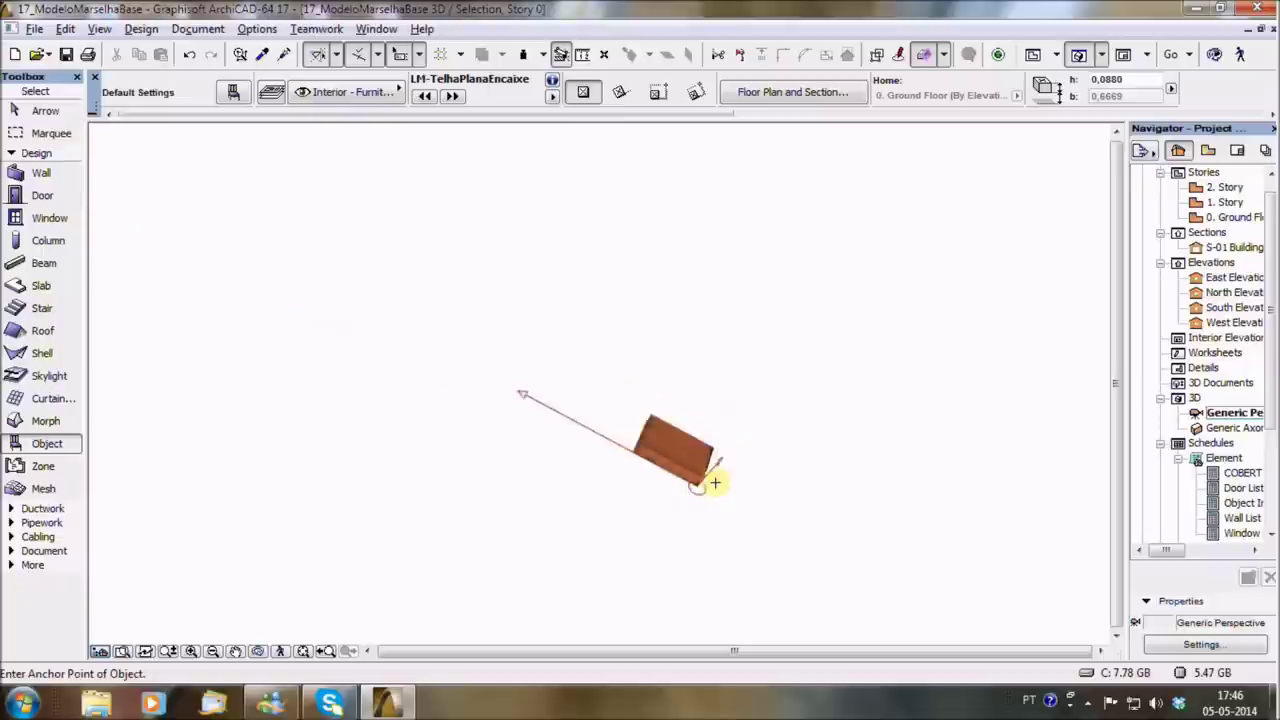
# Move the tile and rotate it about its anchor into roof position.
pyautogui.click(701, 404)
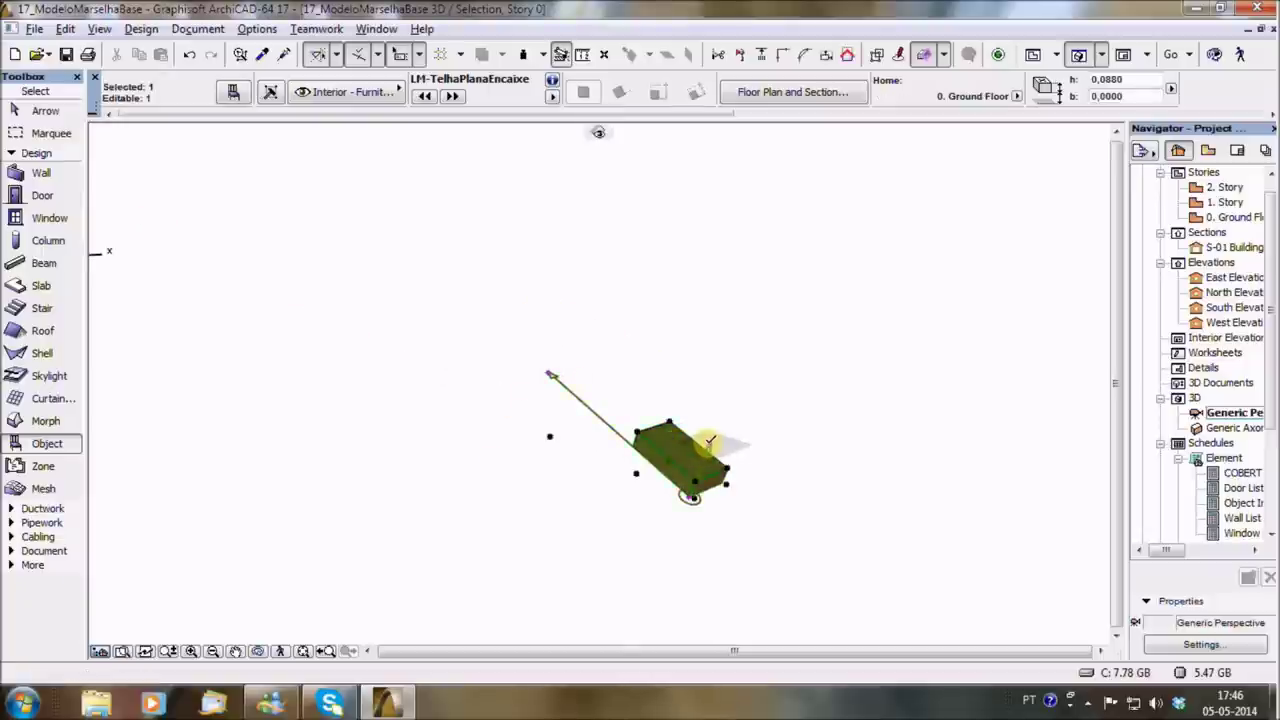
pyautogui.click(709, 441)
pyautogui.click(725, 407)
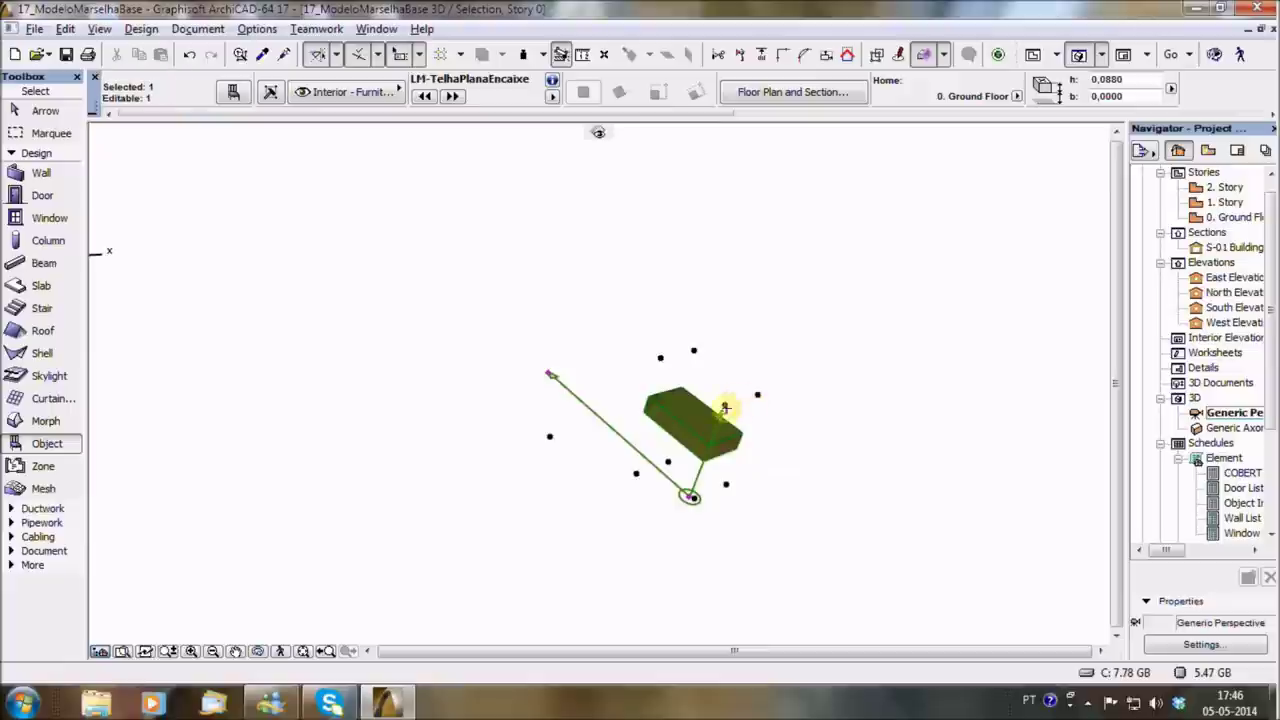
pyautogui.click(725, 407)
pyautogui.click(744, 487)
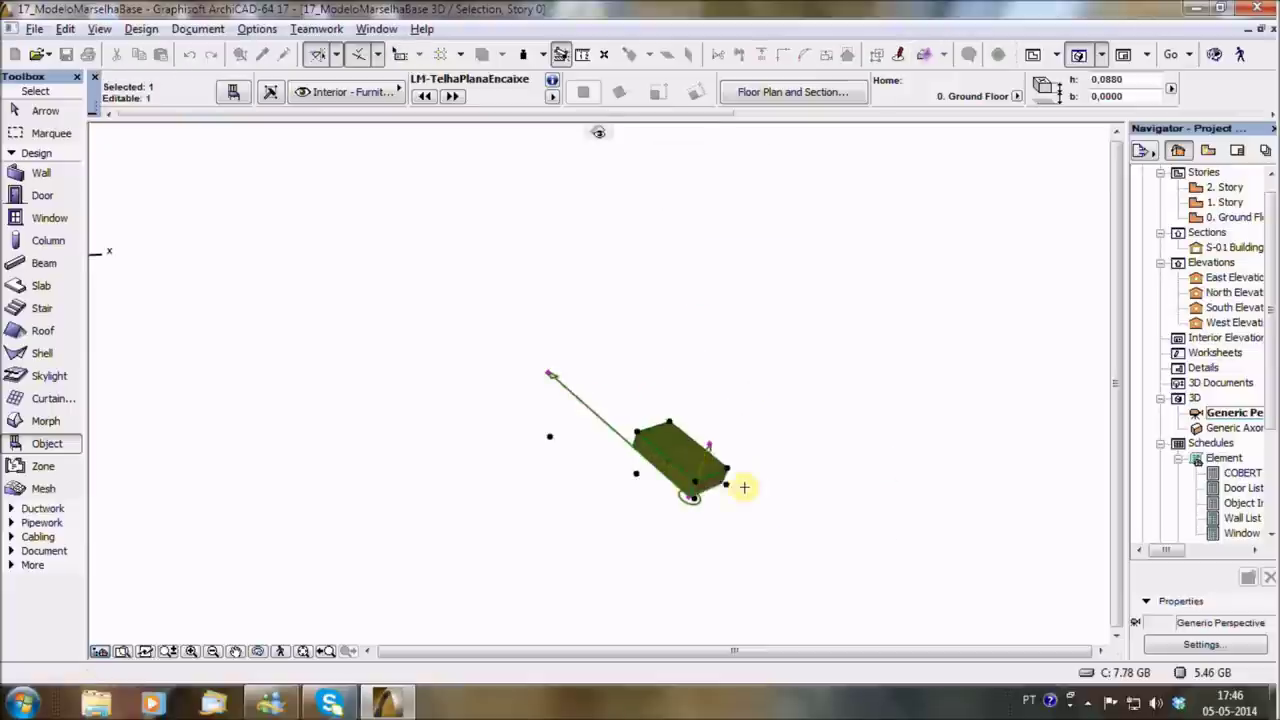
pyautogui.press('Escape')
pyautogui.click(745, 458)
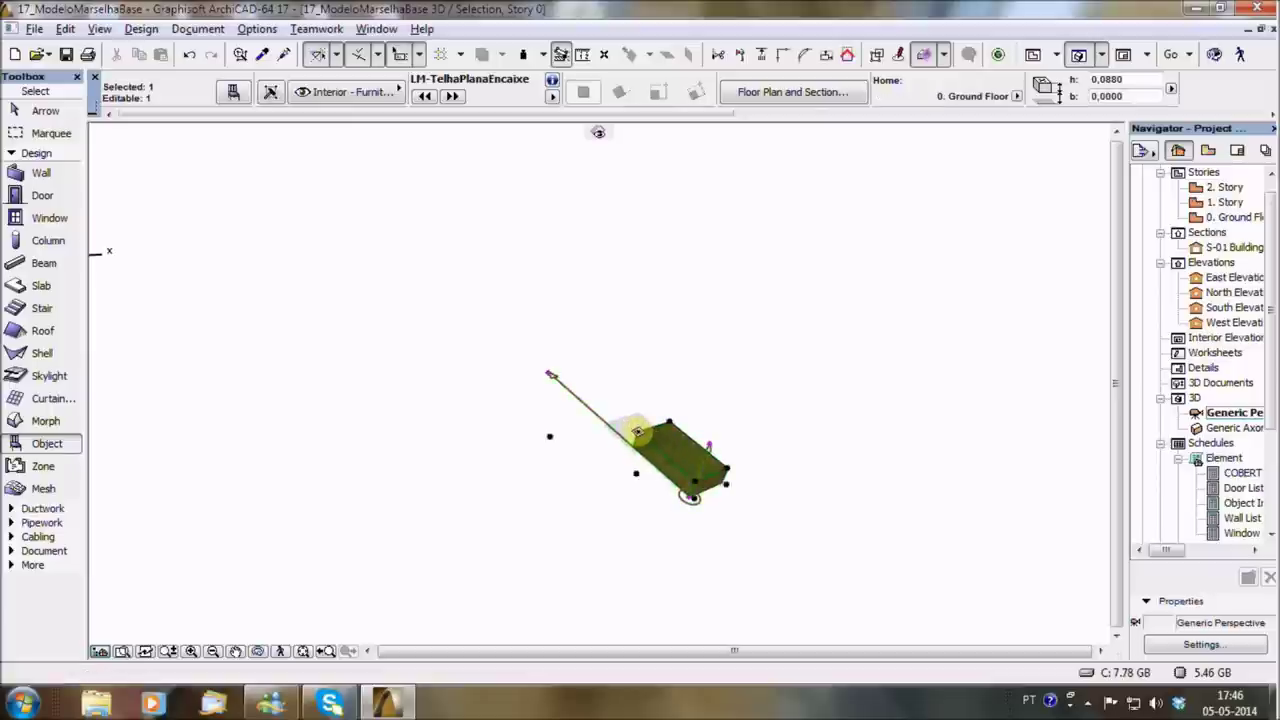
# Copy the tile into three side by side, then place that group to form a row of six.
pyautogui.click(637, 431)
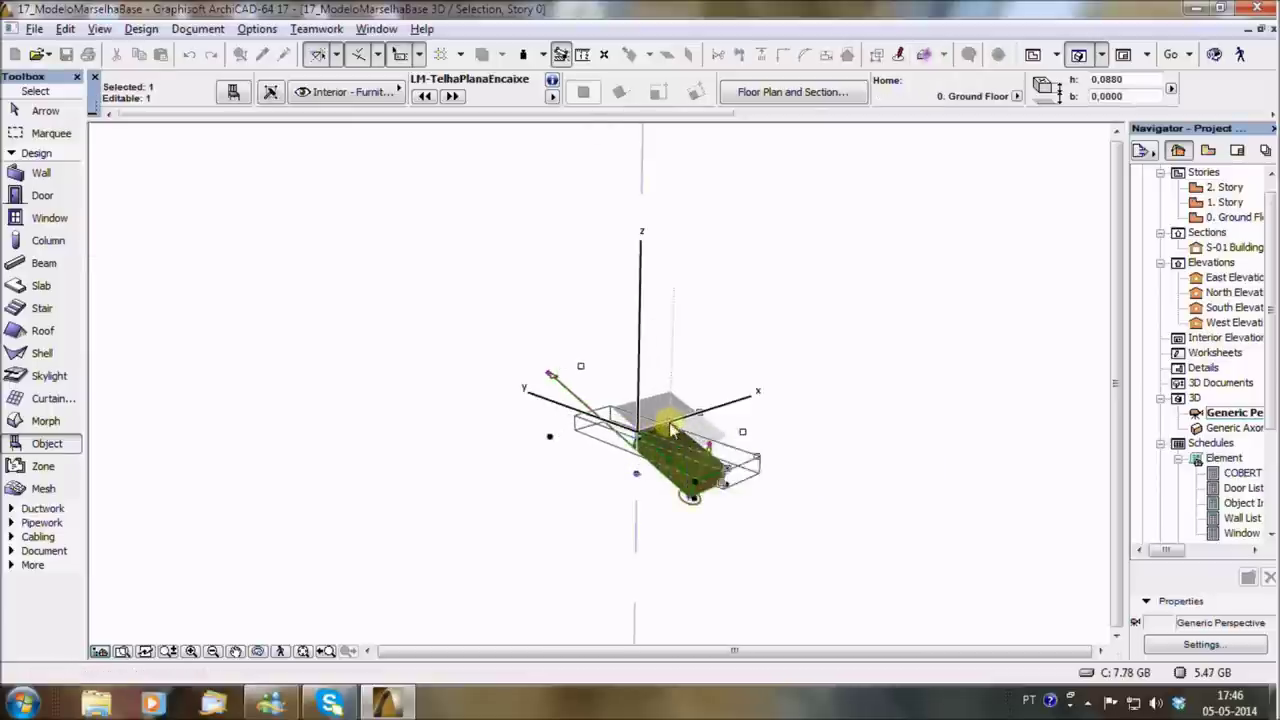
pyautogui.click(672, 428)
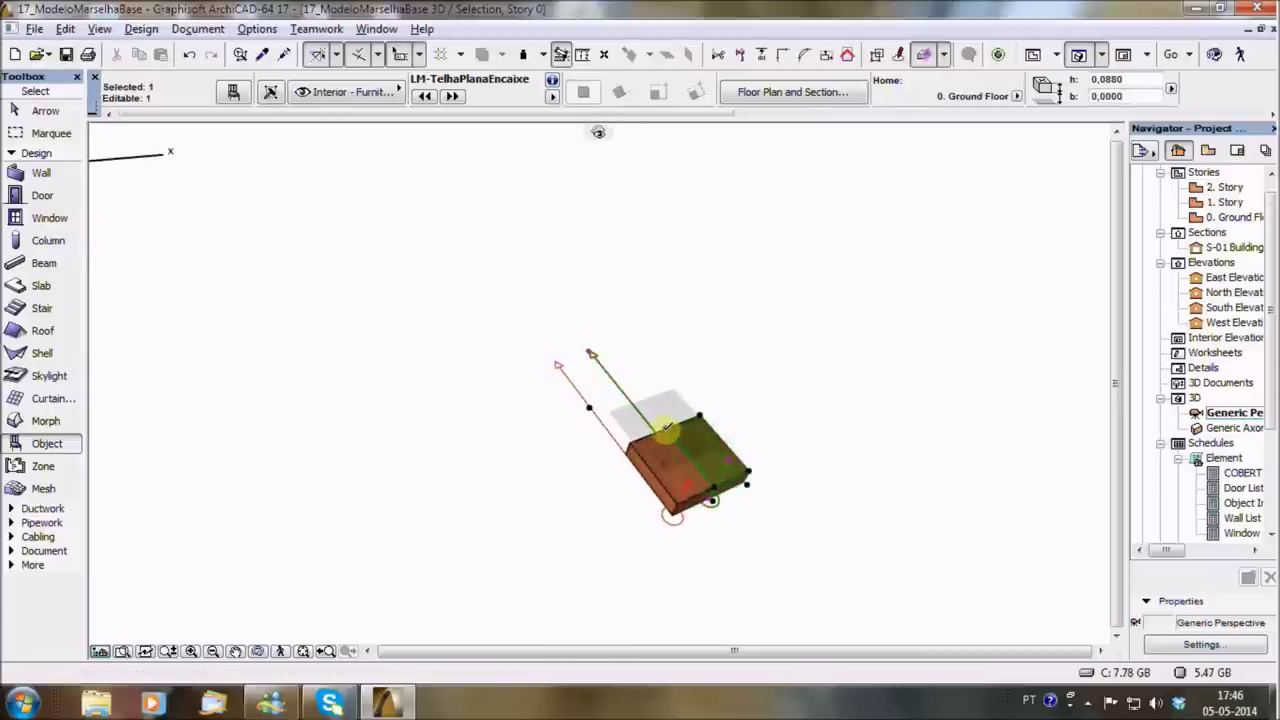
pyautogui.click(666, 427)
pyautogui.click(701, 420)
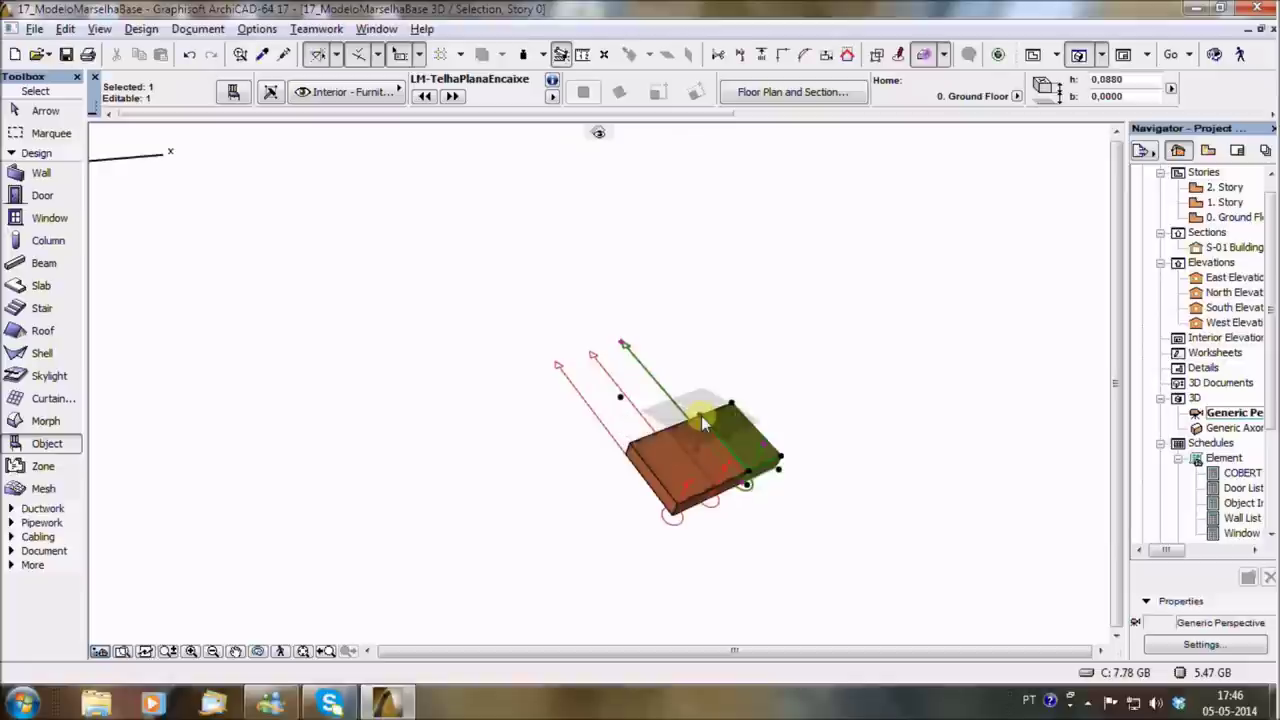
pyautogui.hotkey('ctrl', 'a')
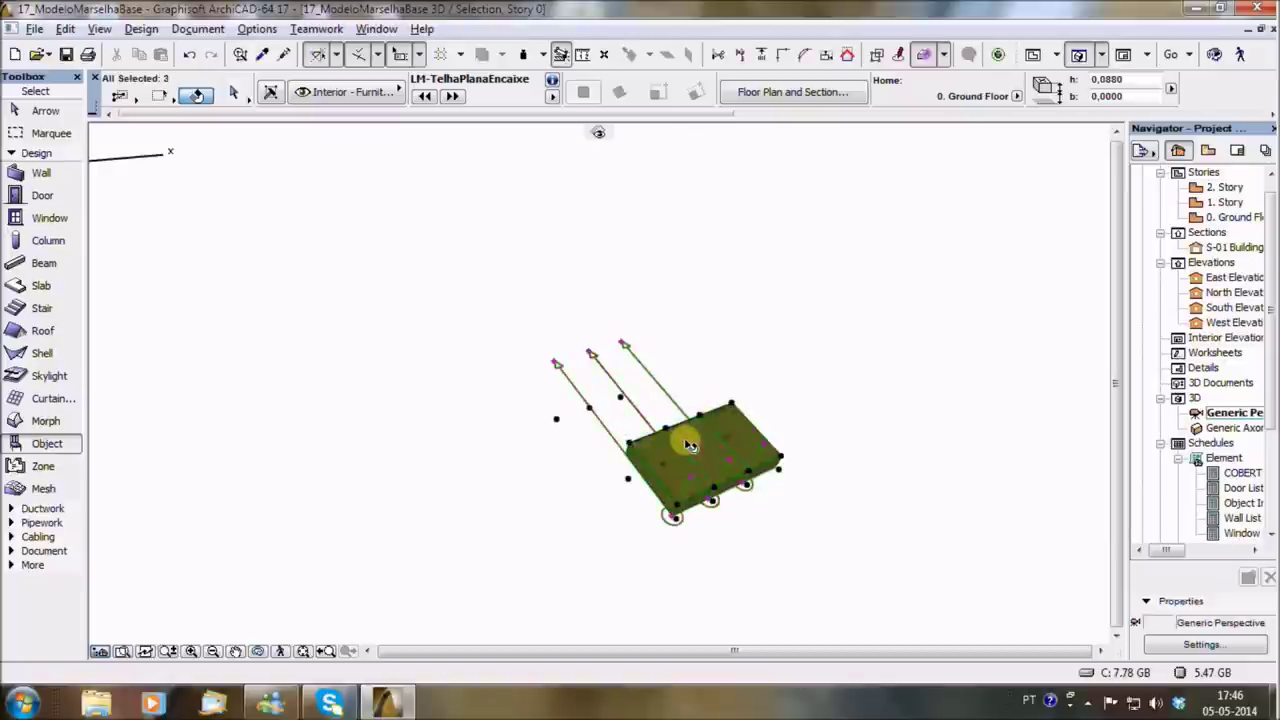
pyautogui.click(688, 445)
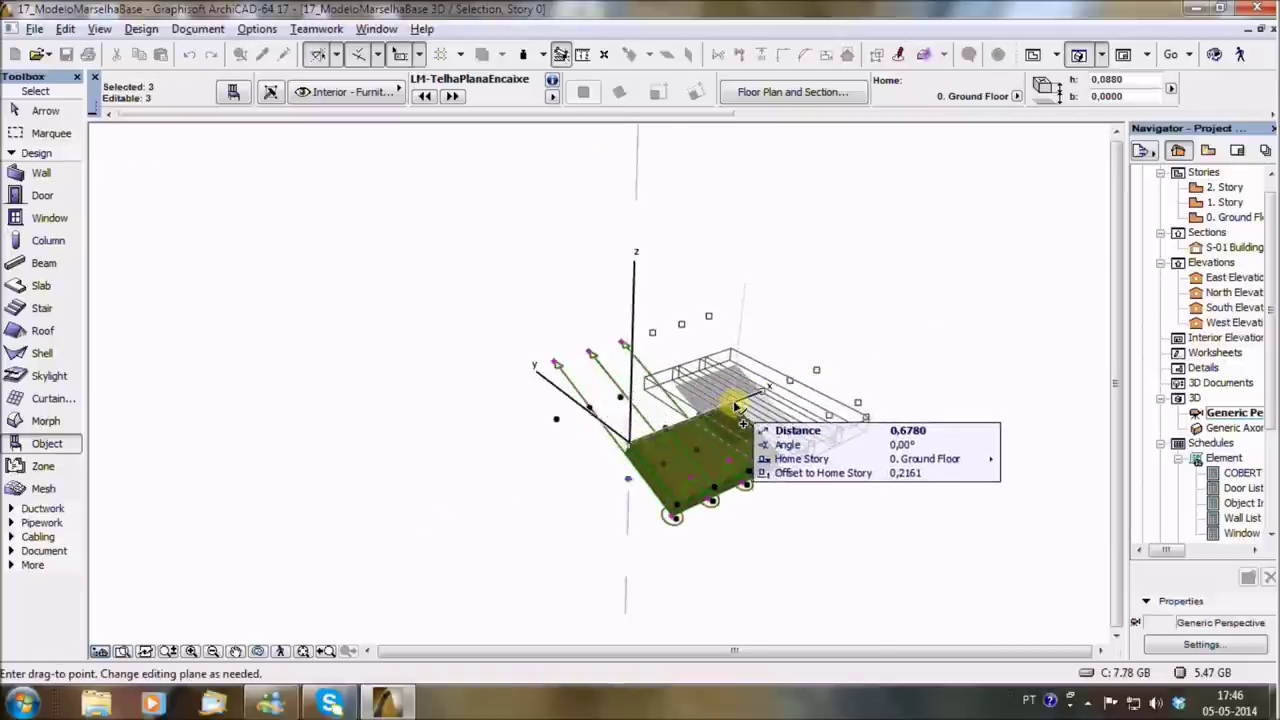
pyautogui.click(808, 414)
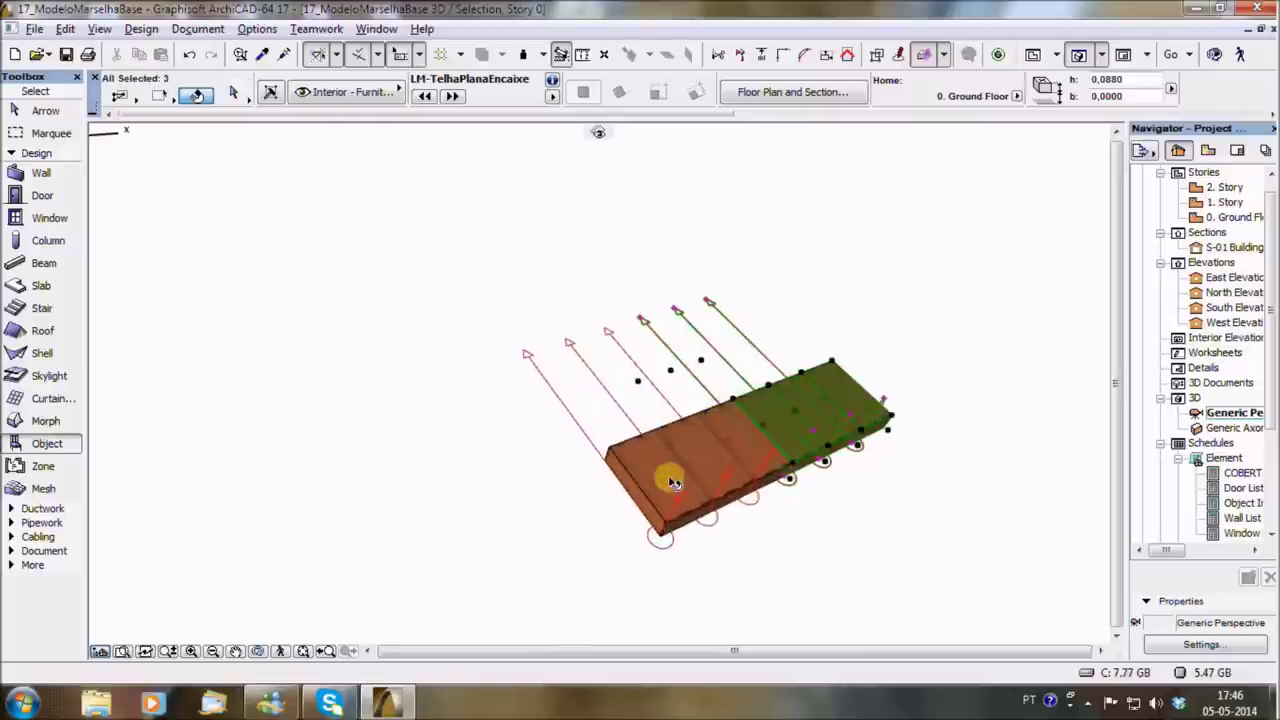
# Copy all six tiles one row up with Ctrl+Shift+D and orbit to check the patch.
pyautogui.hotkey('ctrl', 'a')
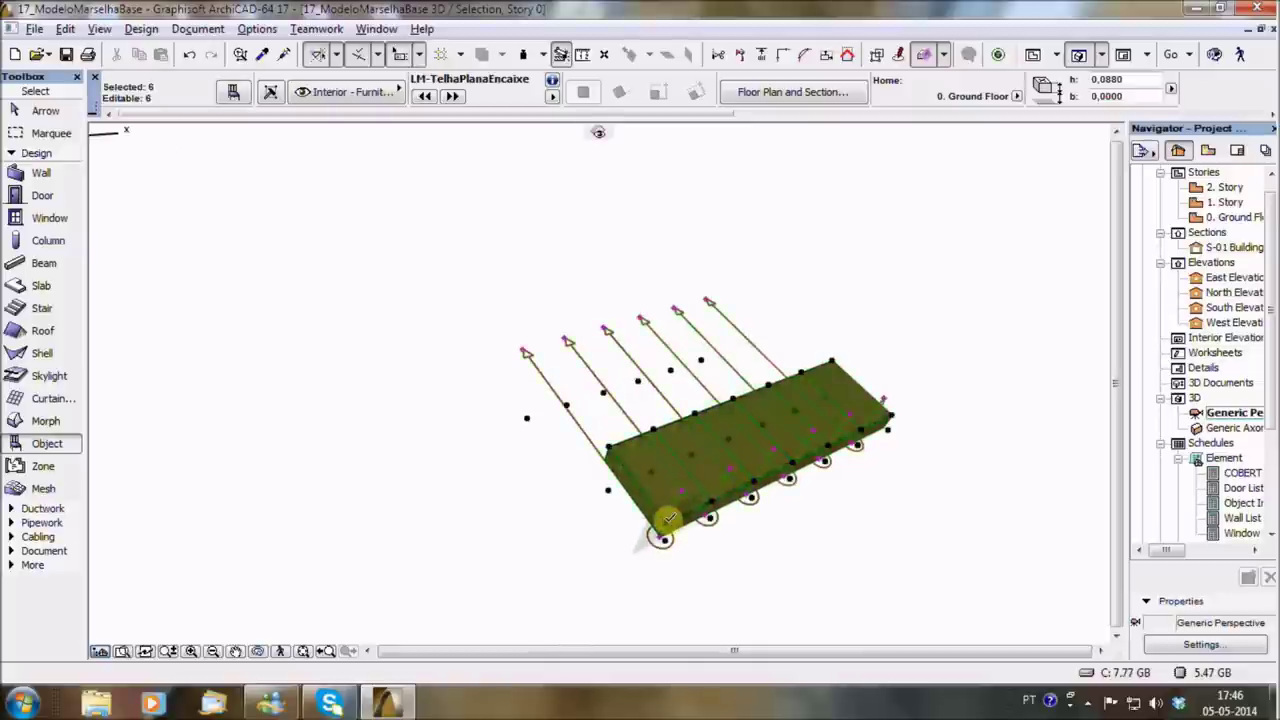
pyautogui.hotkey('ctrl', 'shift', 'd')
pyautogui.click(660, 537)
pyautogui.click(610, 455)
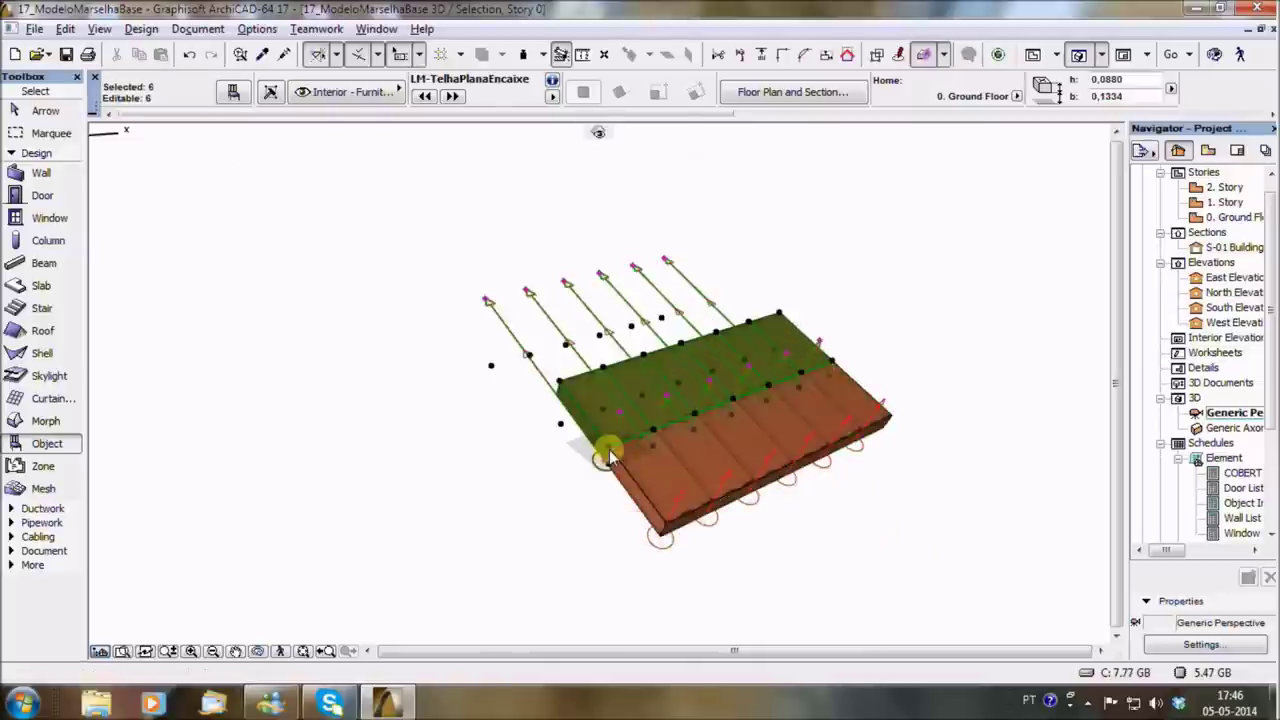
pyautogui.press('Escape')
pyautogui.moveTo(529, 486)
pyautogui.keyDown('shift'); pyautogui.mouseDown(button='middle')
pyautogui.moveTo(729, 423)
pyautogui.moveTo(630, 538)
pyautogui.moveTo(808, 417)
pyautogui.moveTo(443, 511)
pyautogui.moveTo(422, 487)
pyautogui.moveTo(414, 371)
pyautogui.moveTo(423, 406)
pyautogui.mouseUp(button='middle'); pyautogui.keyUp('shift')
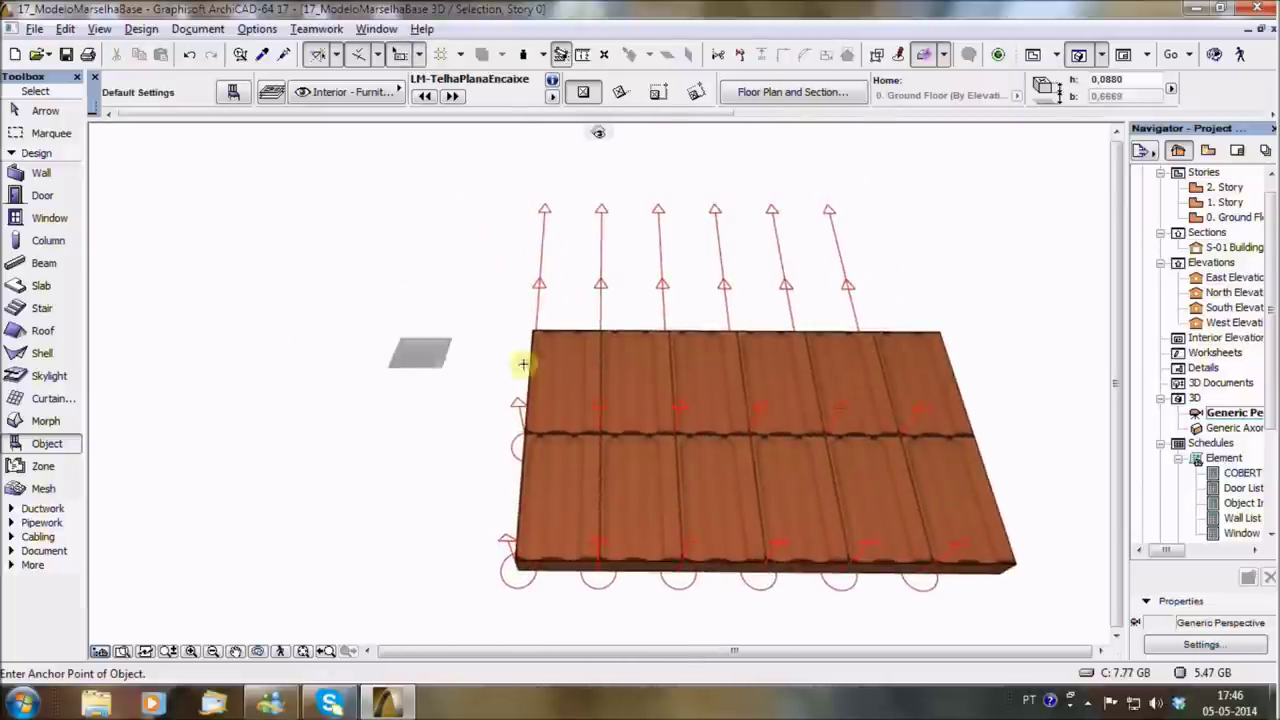
# Delete the top-left tile of the upper row.
pyautogui.keyDown('shift'); pyautogui.click(574, 366); pyautogui.keyUp('shift')
pyautogui.press('Delete')
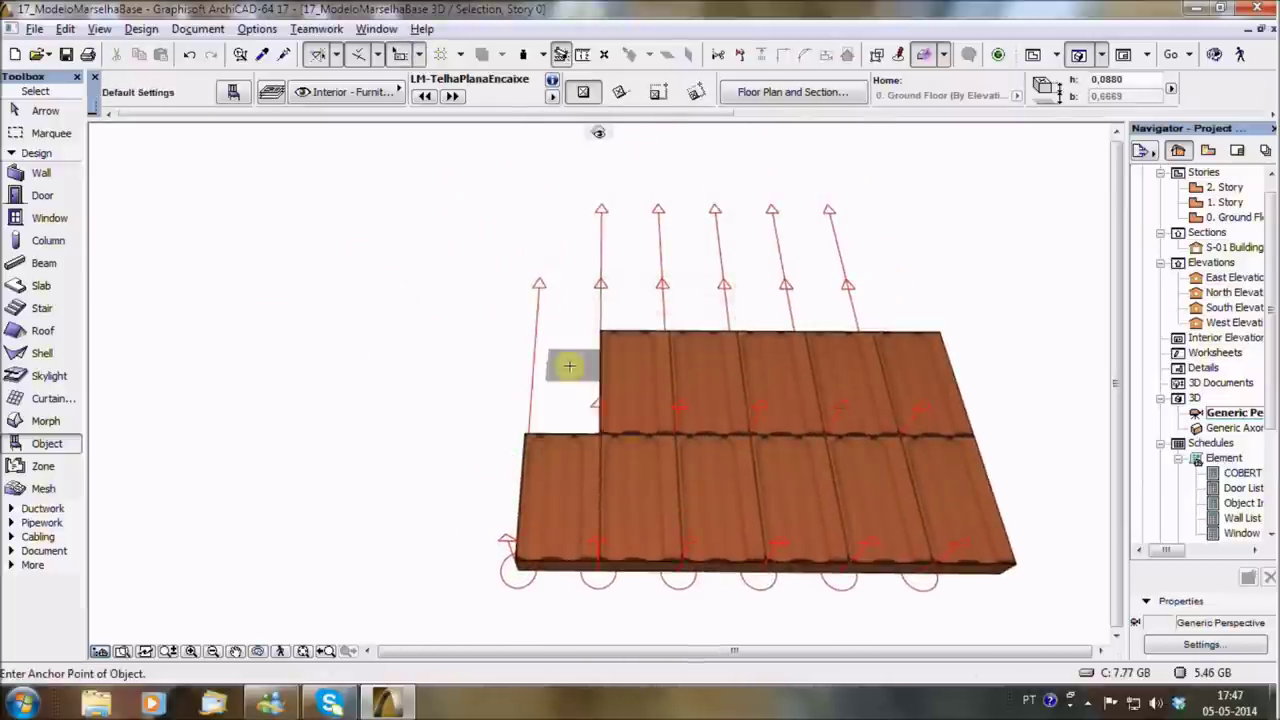
pyautogui.moveTo(514, 391)
pyautogui.keyDown('shift'); pyautogui.mouseDown(button='middle')
pyautogui.moveTo(823, 363)
pyautogui.moveTo(866, 371)
pyautogui.moveTo(635, 360)
pyautogui.mouseUp(button='middle'); pyautogui.keyUp('shift')
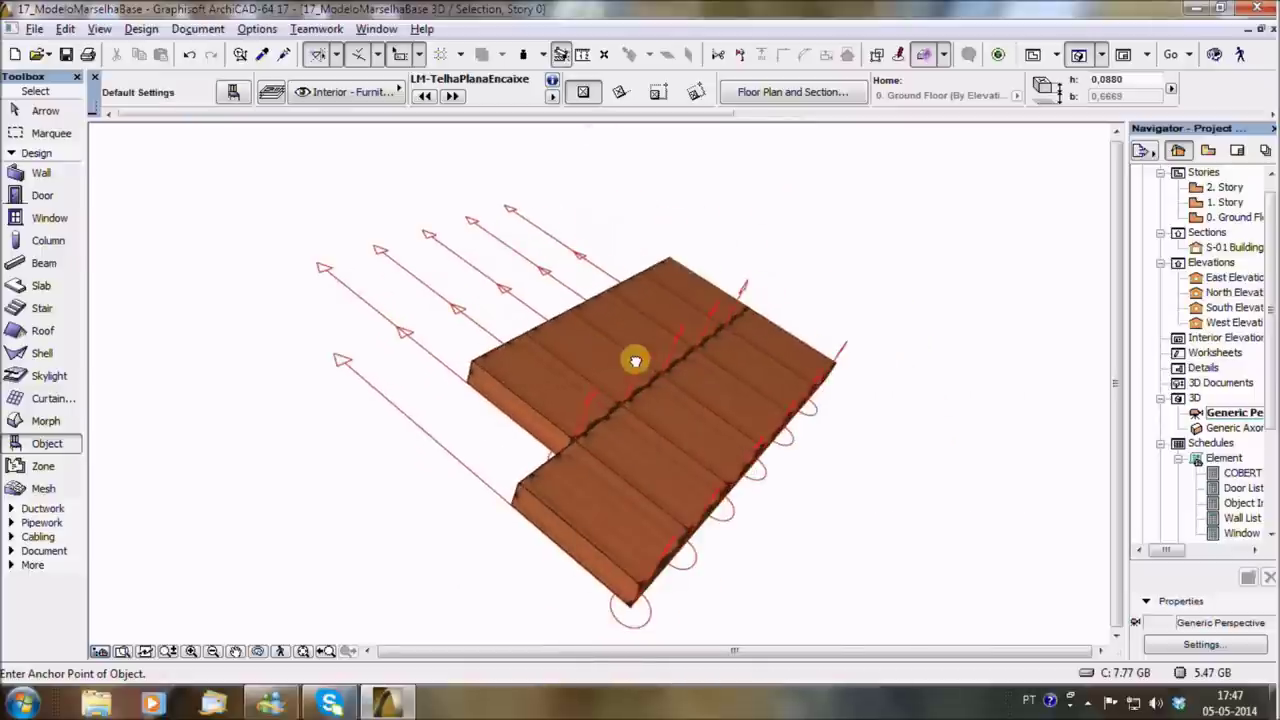
# Marquee-select the eleven remaining tiles and open their shared settings.
pyautogui.click(40, 110)
pyautogui.click(256, 196)
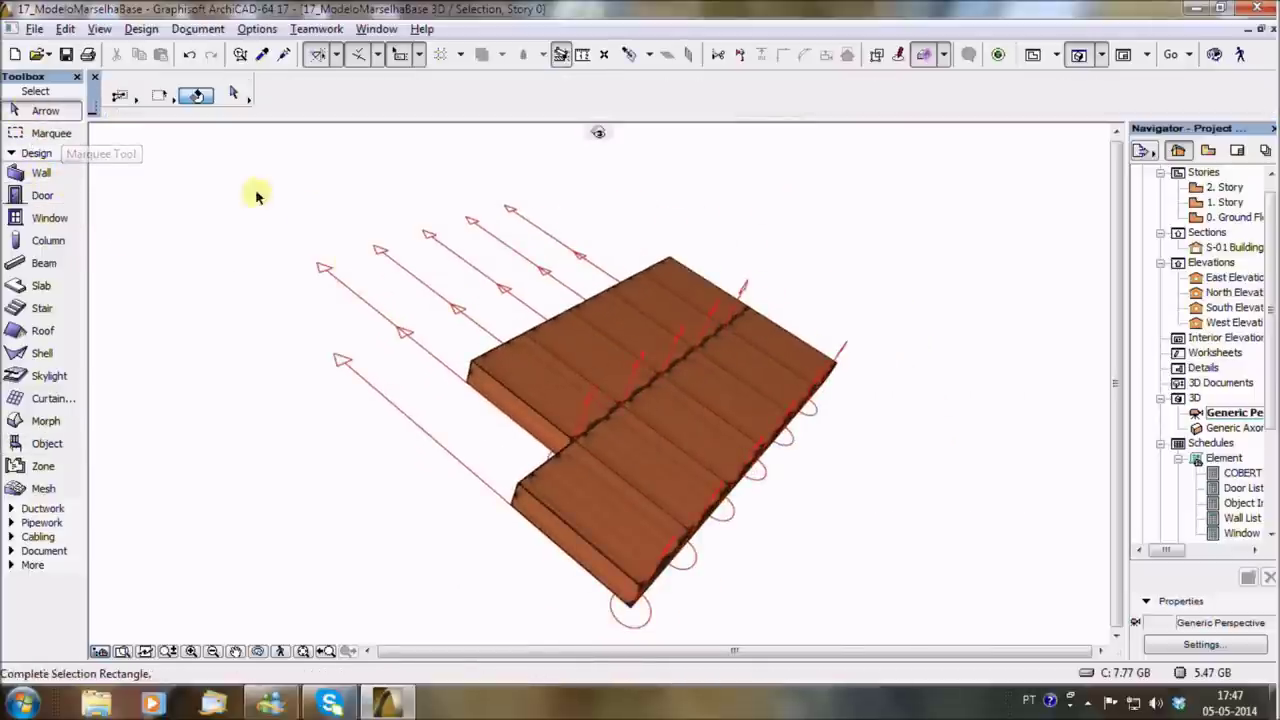
pyautogui.click(936, 613)
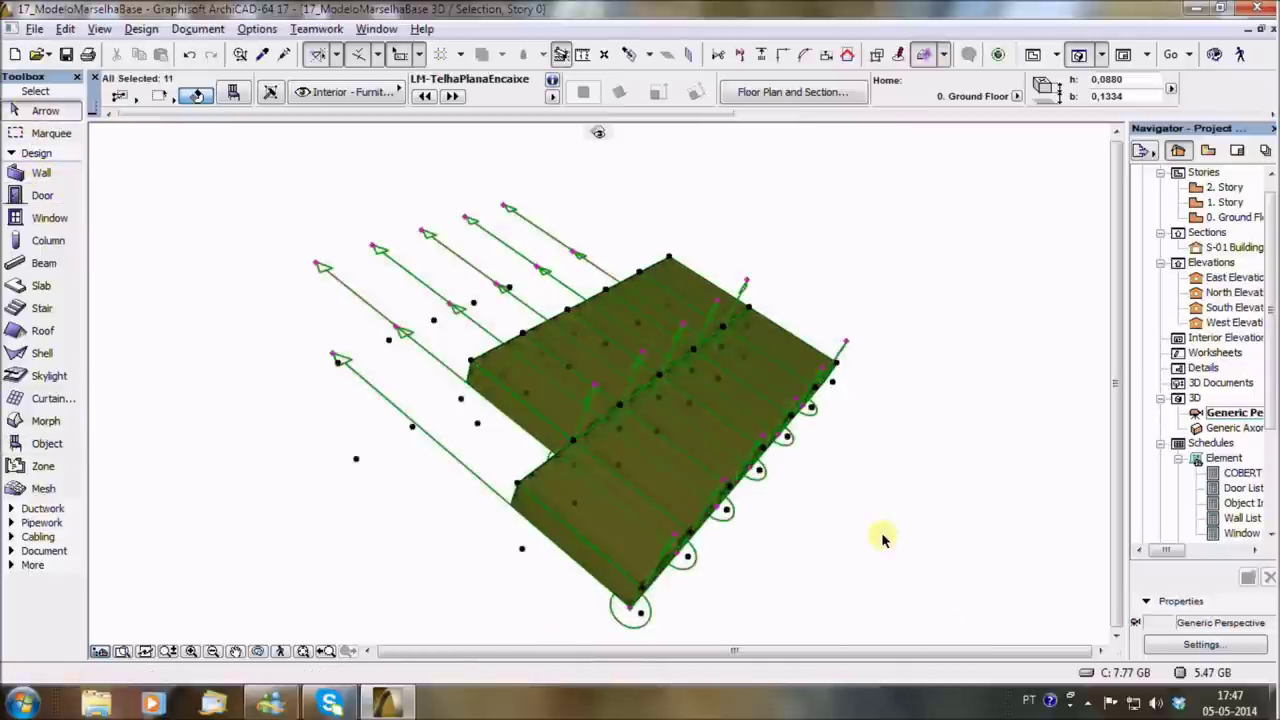
pyautogui.hotkey('ctrl', 't')
# On the Definições page, give the tiles the Palha (Natural) finish.
pyautogui.click(578, 215)
pyautogui.click(680, 199)
pyautogui.click(790, 432)
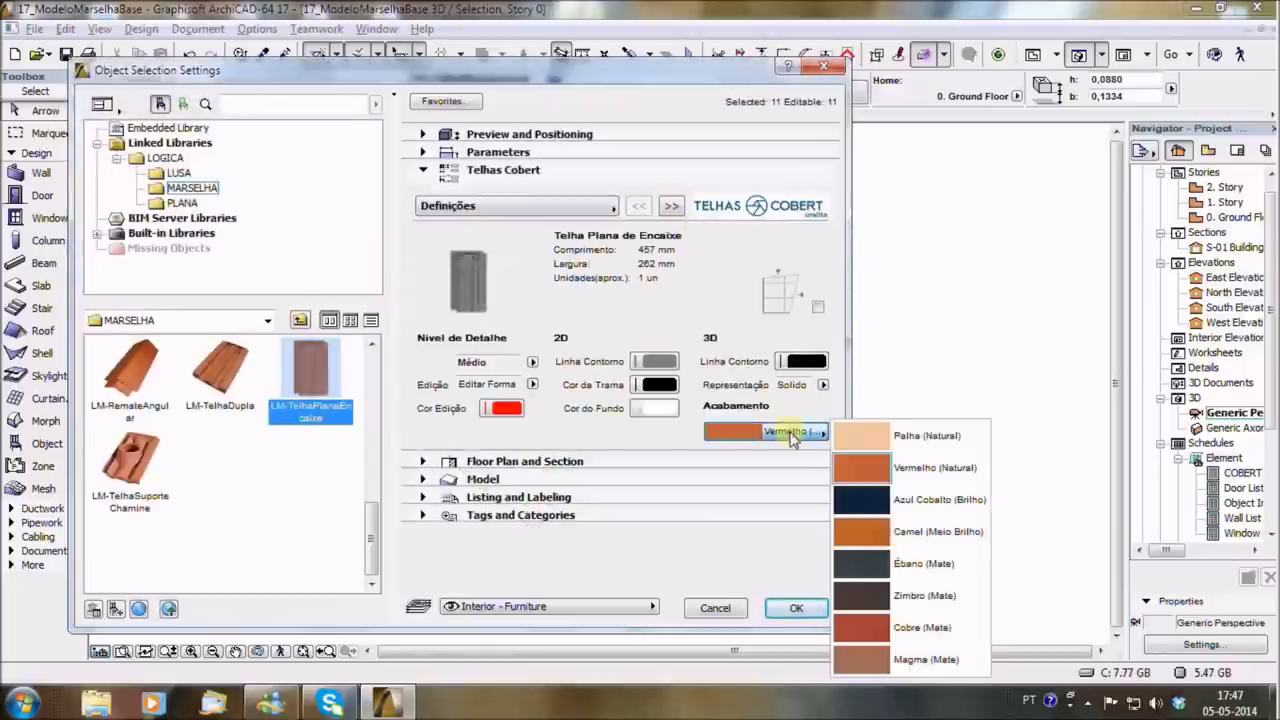
pyautogui.click(882, 447)
pyautogui.click(795, 607)
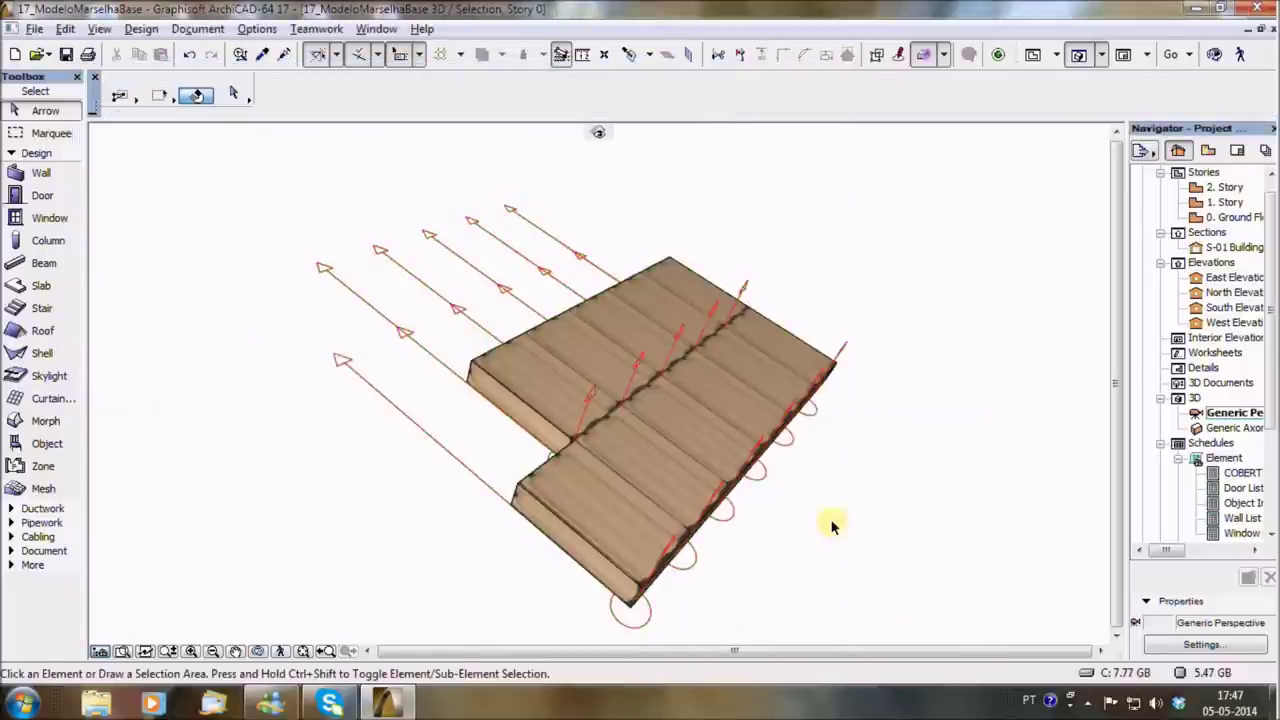
# Reselect all eleven tiles and set their detail level to Alto.
pyautogui.click(346, 164)
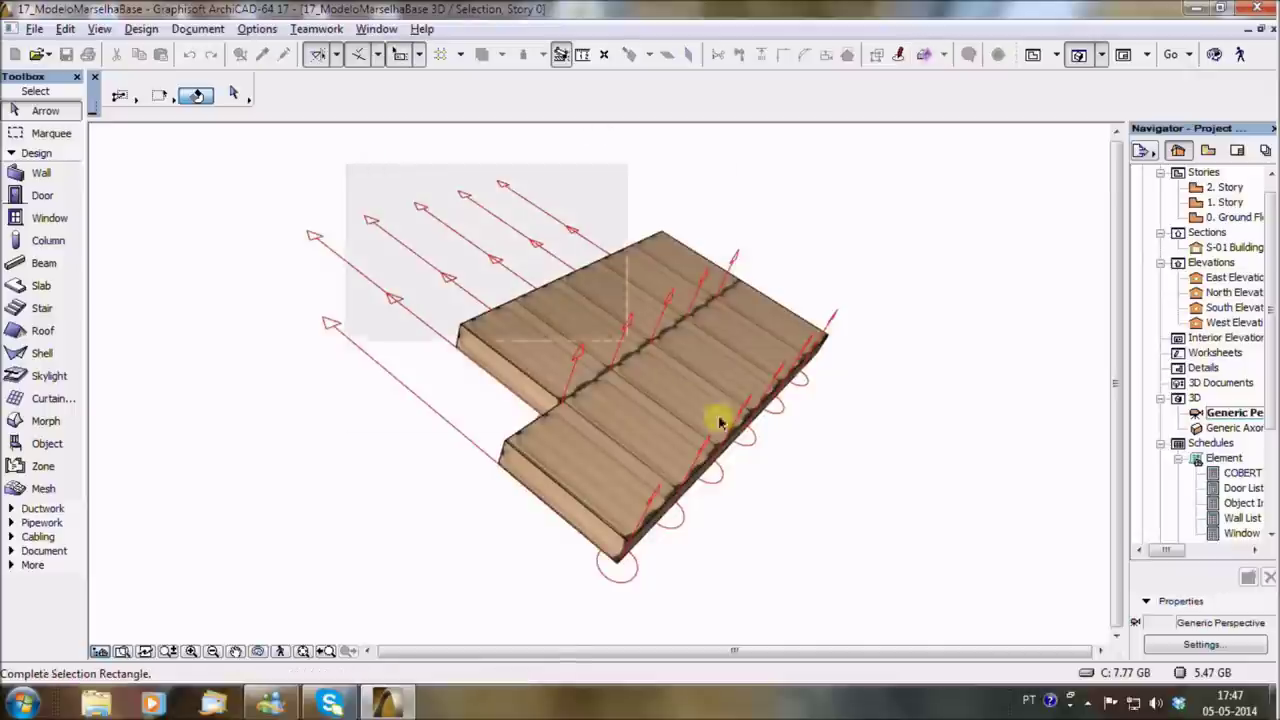
pyautogui.click(869, 558)
pyautogui.hotkey('ctrl', 't')
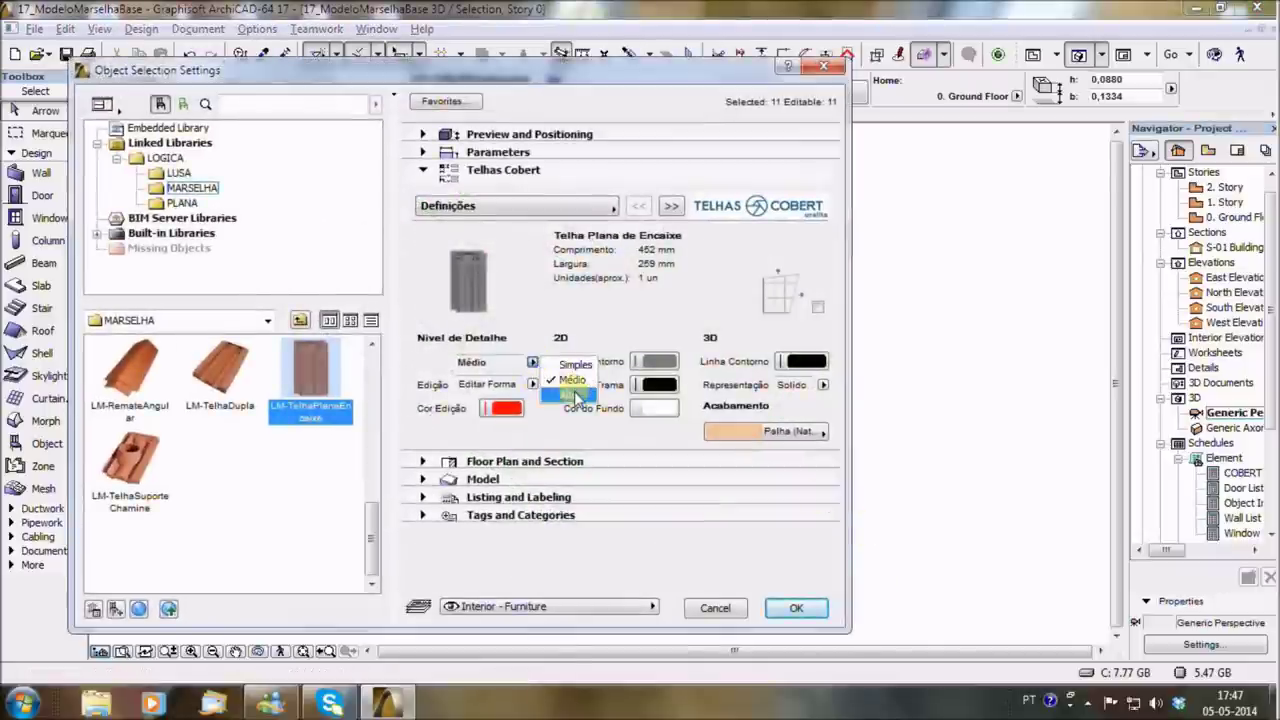
pyautogui.click(797, 609)
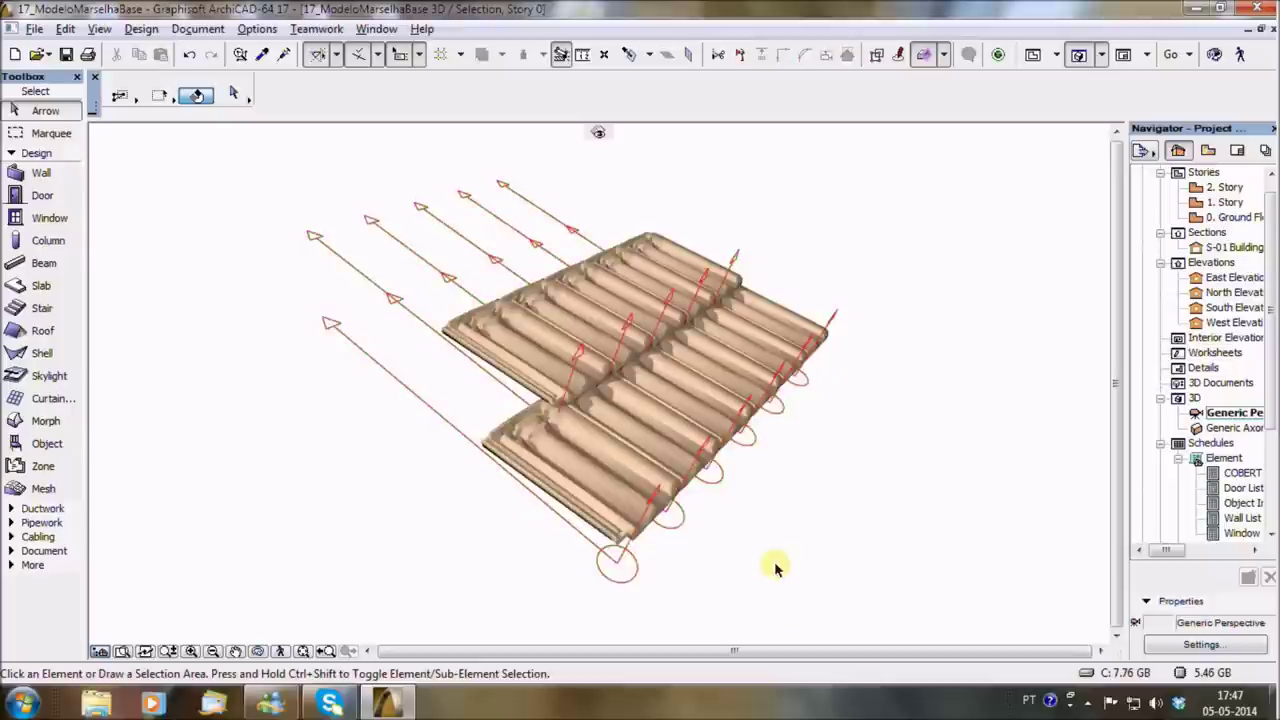
# Orbit around the roof to inspect the high-detail tiles, then reselect all eleven.
pyautogui.moveTo(768, 553)
pyautogui.mouseDown()
pyautogui.moveTo(814, 491)
pyautogui.moveTo(766, 563)
pyautogui.moveTo(788, 558)
pyautogui.mouseUp()
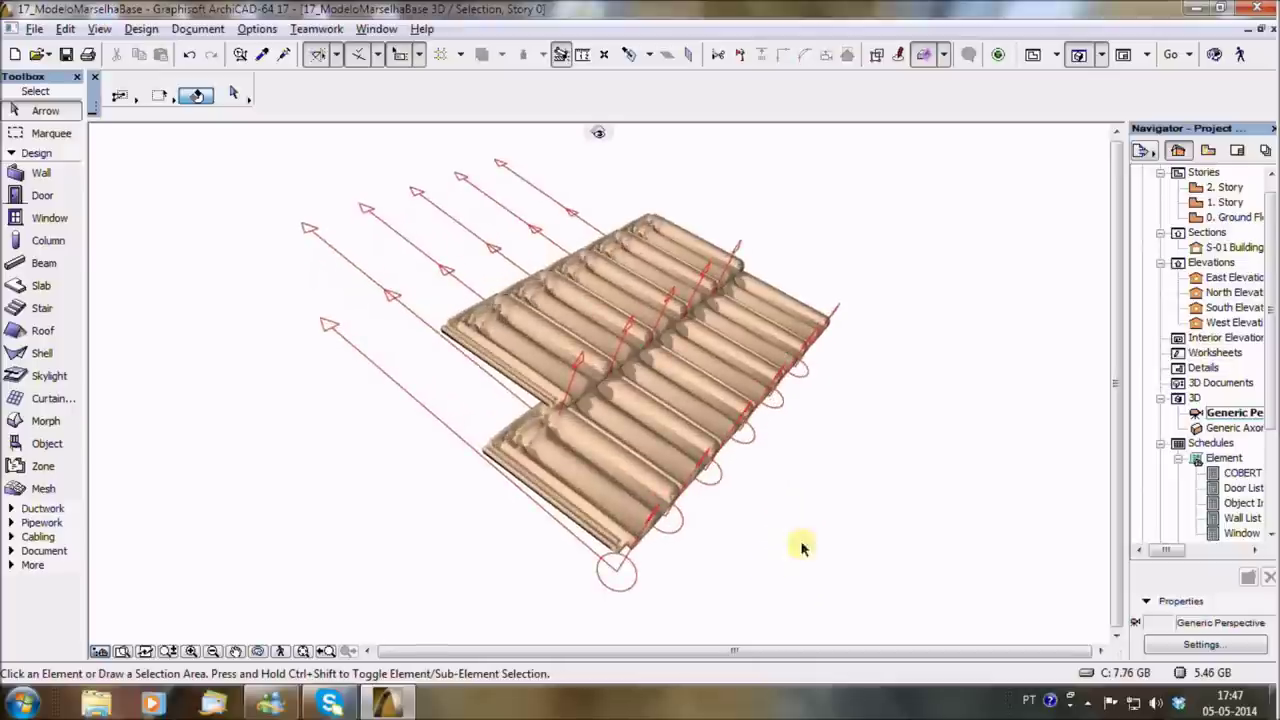
pyautogui.moveTo(886, 497); pyautogui.dragTo(414, 489)
pyautogui.moveTo(703, 462)
pyautogui.mouseDown()
pyautogui.moveTo(537, 409)
pyautogui.moveTo(607, 425)
pyautogui.mouseUp()
pyautogui.moveTo(814, 448)
pyautogui.mouseDown()
pyautogui.moveTo(480, 437)
pyautogui.moveTo(537, 383)
pyautogui.moveTo(535, 449)
pyautogui.mouseUp()
pyautogui.moveTo(782, 448); pyautogui.dragTo(428, 544)
pyautogui.moveTo(743, 461)
pyautogui.mouseDown()
pyautogui.moveTo(640, 537)
pyautogui.moveTo(606, 534)
pyautogui.mouseUp()
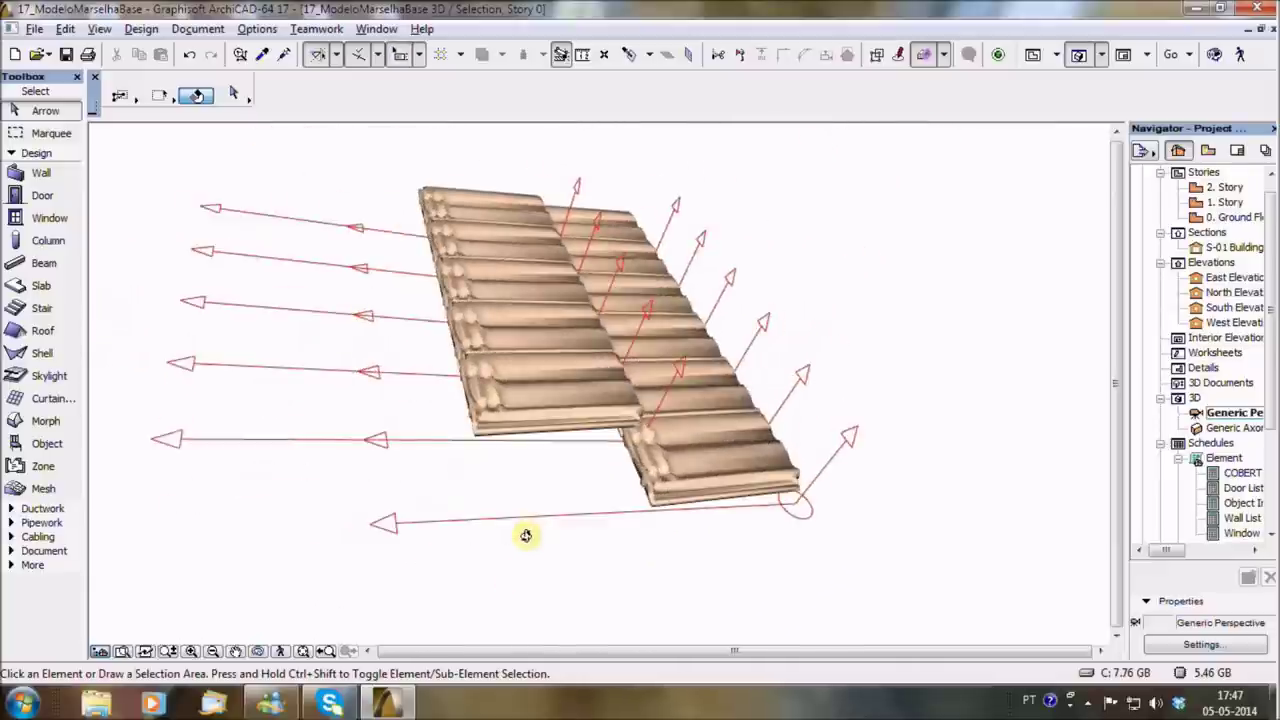
pyautogui.scroll(3, 668, 463)
pyautogui.moveTo(668, 463)
pyautogui.mouseDown()
pyautogui.moveTo(737, 509)
pyautogui.moveTo(677, 377)
pyautogui.moveTo(434, 486)
pyautogui.moveTo(468, 427)
pyautogui.mouseUp()
pyautogui.scroll(-5, 468, 427)
pyautogui.moveTo(385, 260)
pyautogui.mouseDown()
pyautogui.moveTo(671, 443)
pyautogui.moveTo(713, 485)
pyautogui.mouseUp()
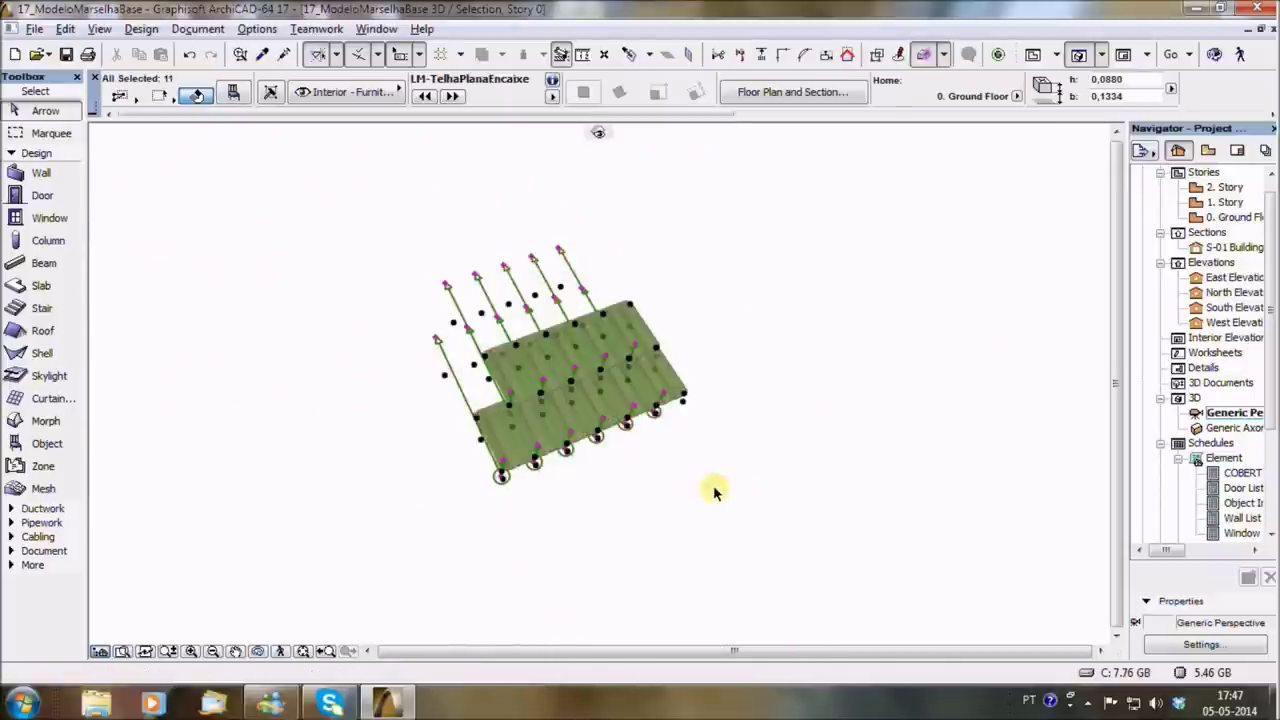
# Try the lowest detail level on the eleven tiles, then set them to Médio.
pyautogui.hotkey('ctrl', 't')
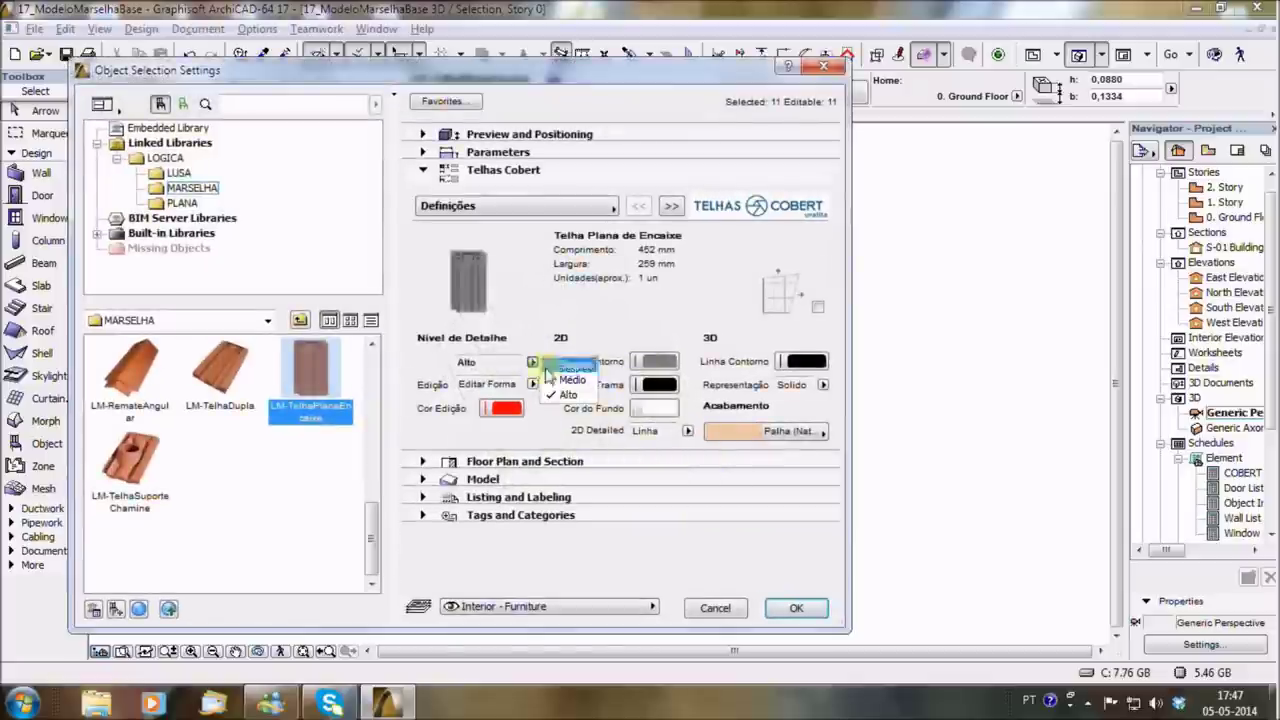
pyautogui.click(797, 610)
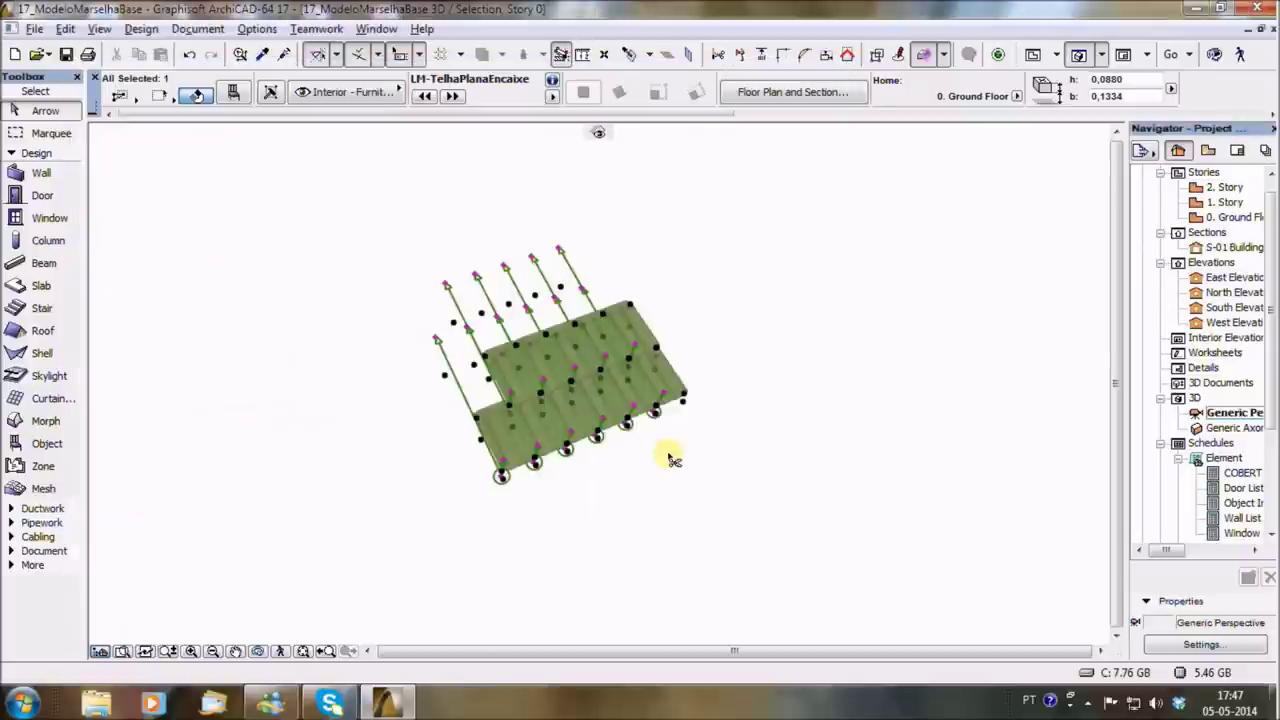
pyautogui.scroll(3, 595, 480)
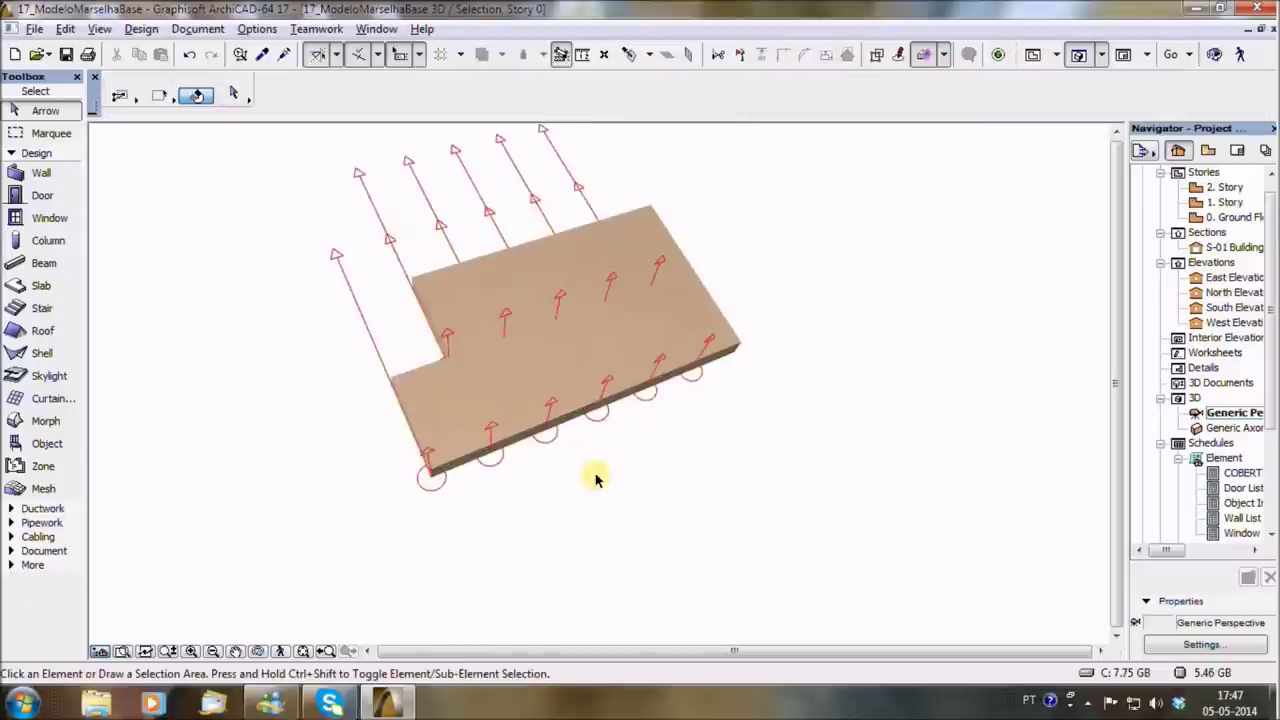
pyautogui.moveTo(285, 195); pyautogui.dragTo(785, 504)
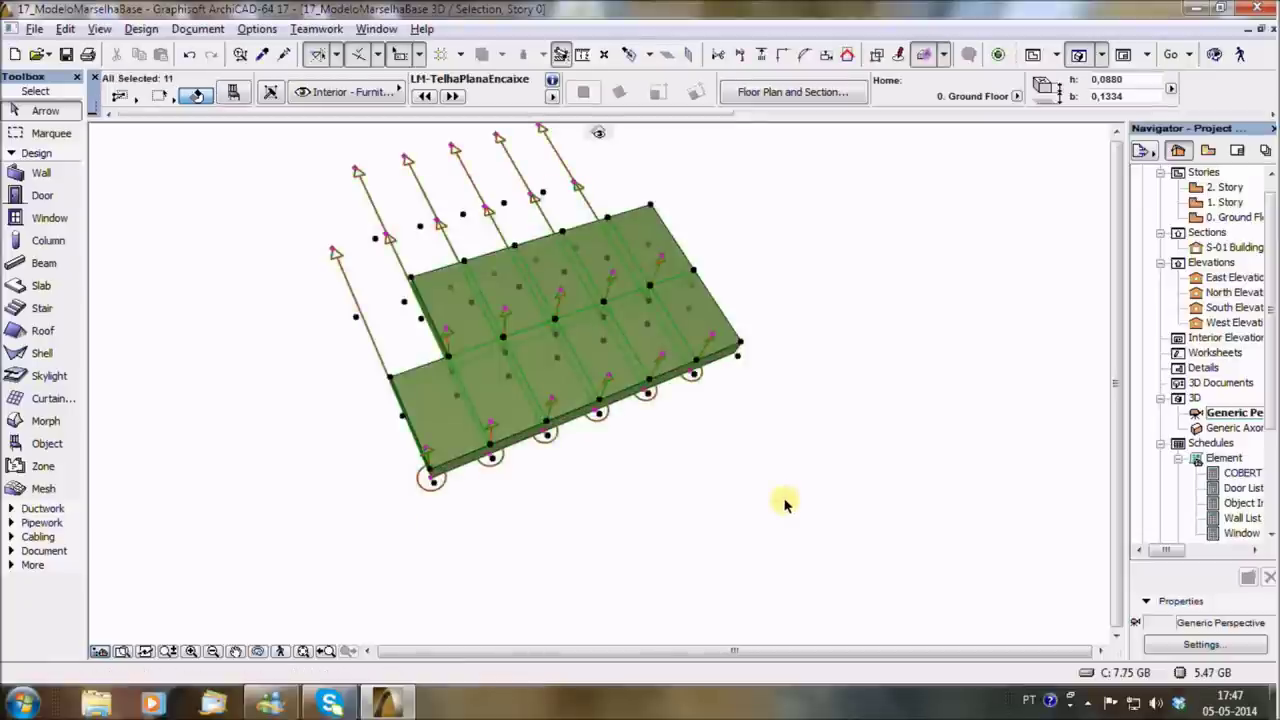
pyautogui.hotkey('ctrl', 't')
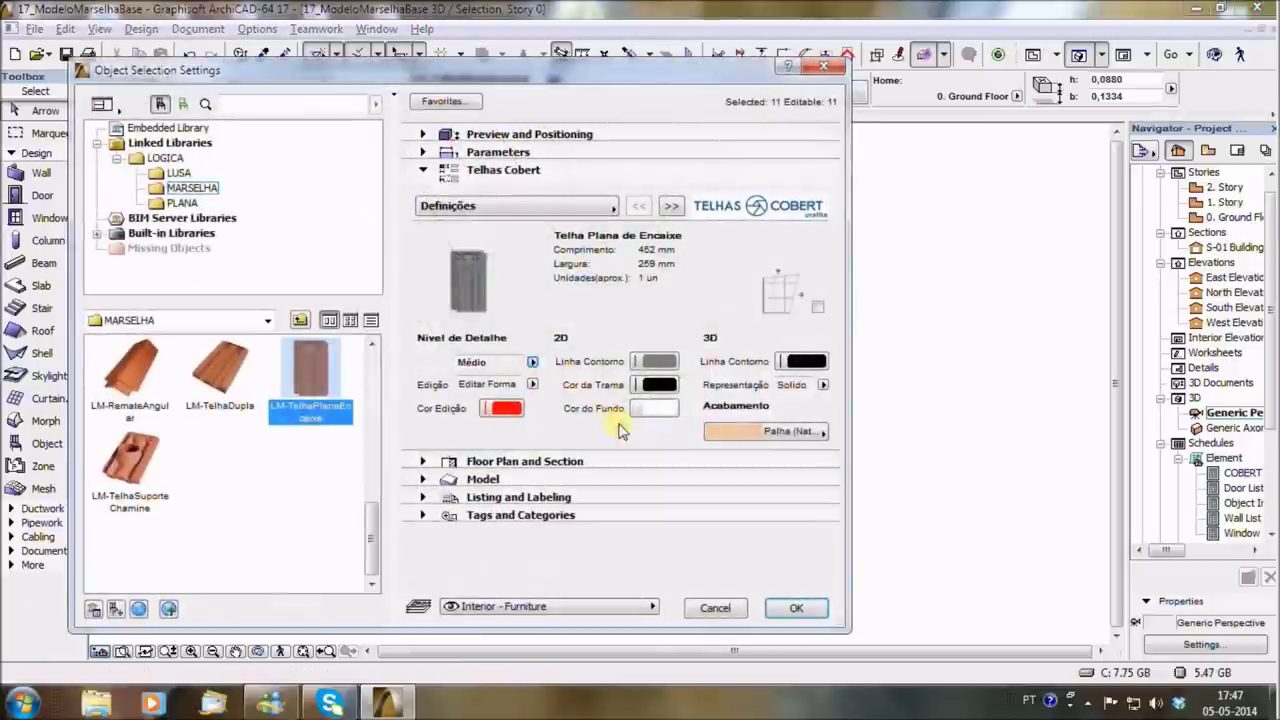
pyautogui.click(766, 604)
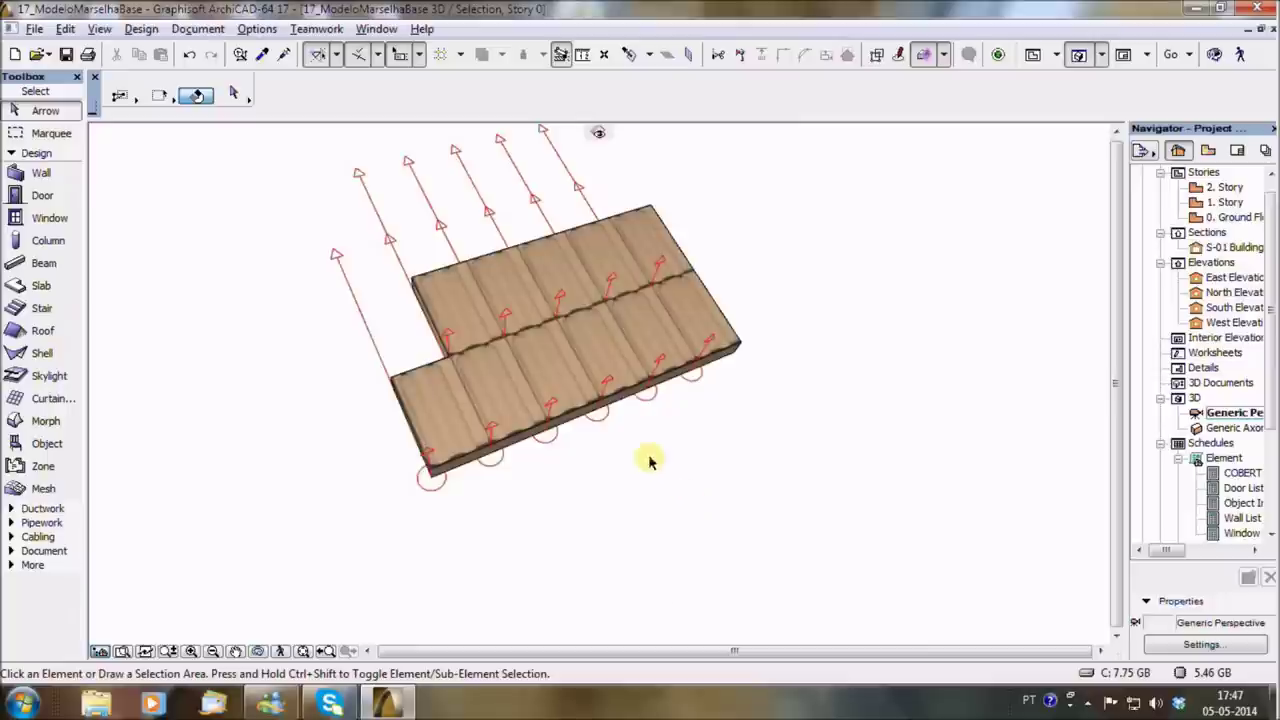
# Switch to the Ground Floor plan showing the two rows of tiles.
pyautogui.press('F2')
pyautogui.scroll(-3, 726, 466)
pyautogui.click(719, 544)
# Delete the extra tiles on the floor plan, leaving a single tile object.
pyautogui.moveTo(529, 266)
pyautogui.mouseDown()
pyautogui.moveTo(985, 570)
pyautogui.moveTo(971, 528)
pyautogui.mouseUp()
pyautogui.scroll(-3, 971, 528)
pyautogui.moveTo(820, 551); pyautogui.dragTo(754, 552, button='middle')
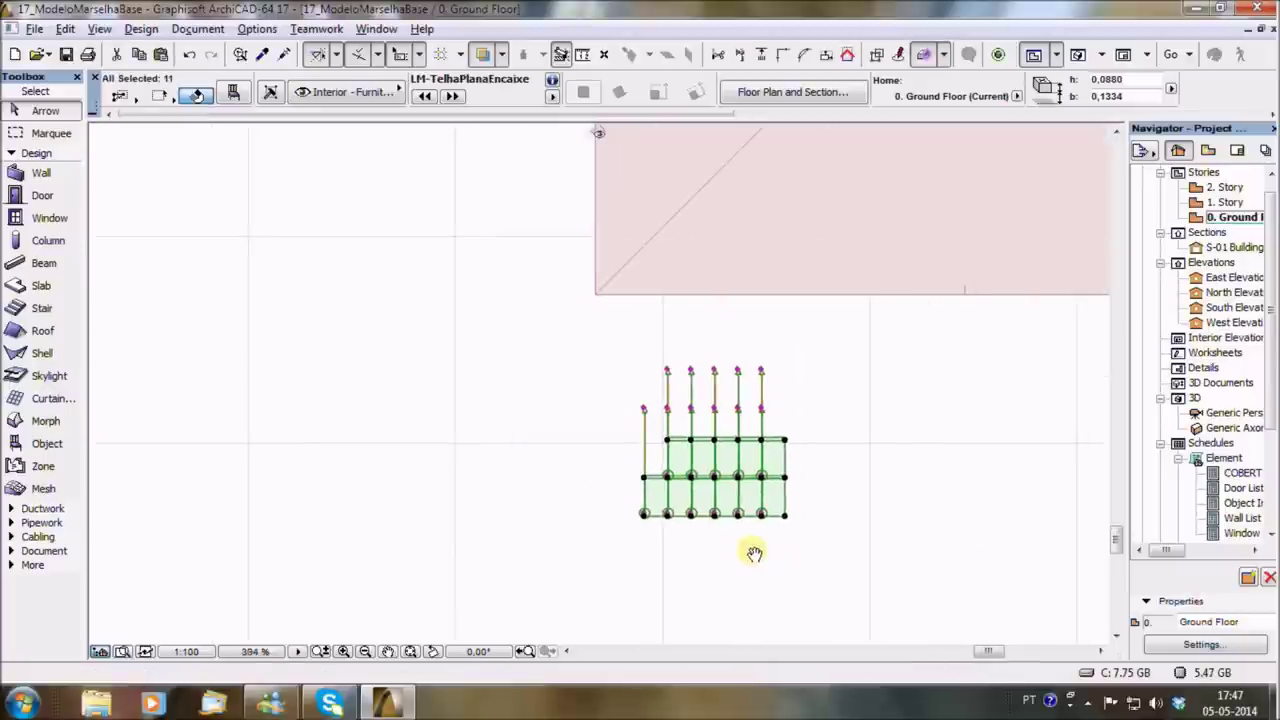
pyautogui.click(754, 552)
pyautogui.moveTo(683, 416); pyautogui.dragTo(837, 546)
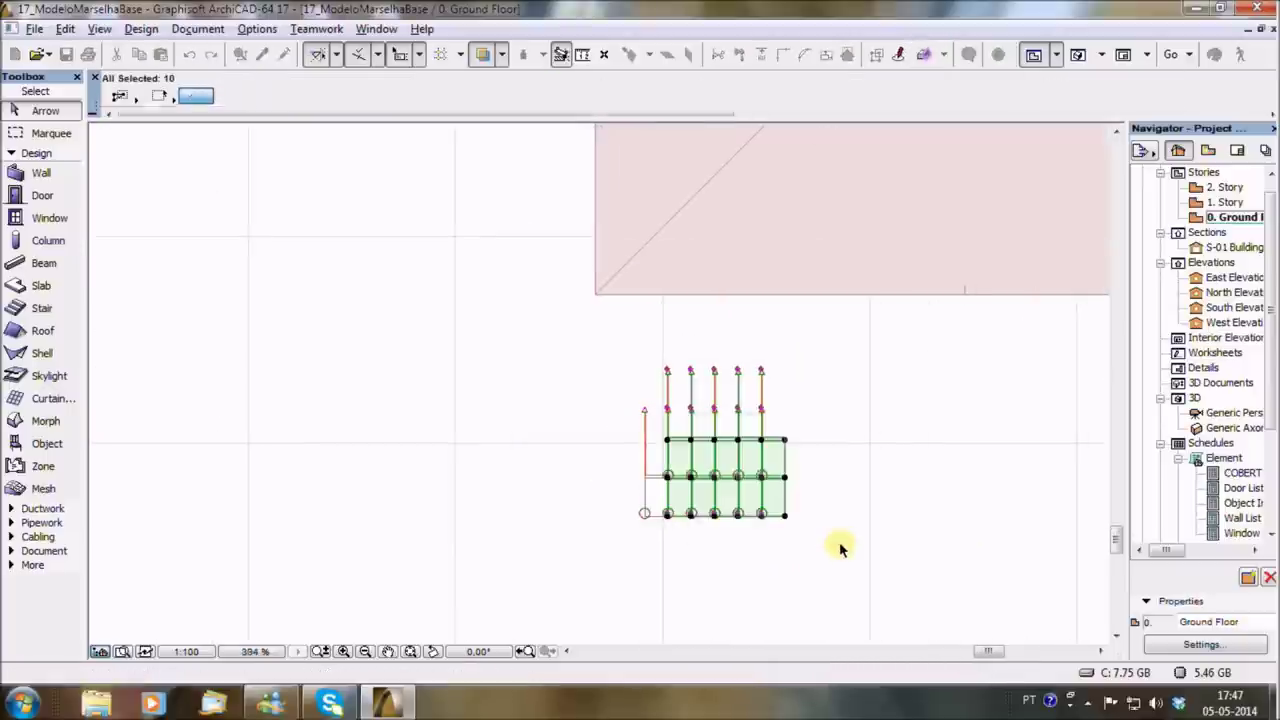
pyautogui.press('Delete')
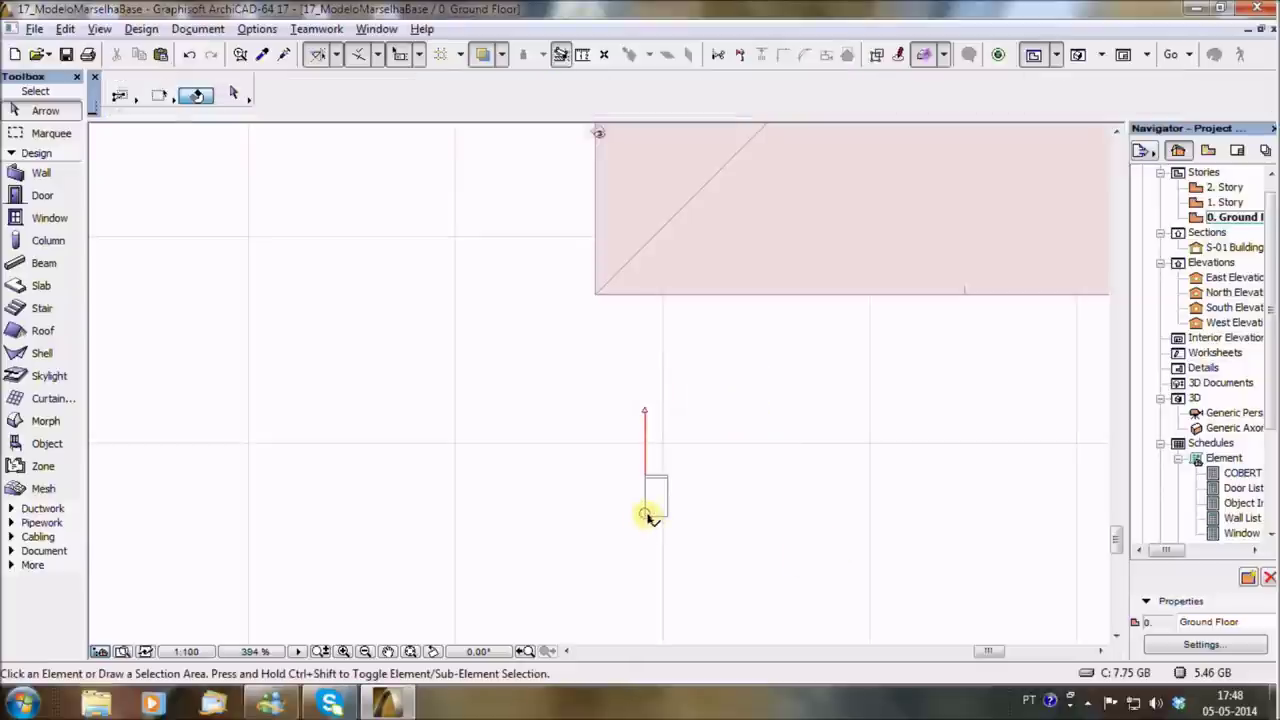
# Check the remaining tile's settings and bring the roof into view.
pyautogui.doubleClick(648, 516)
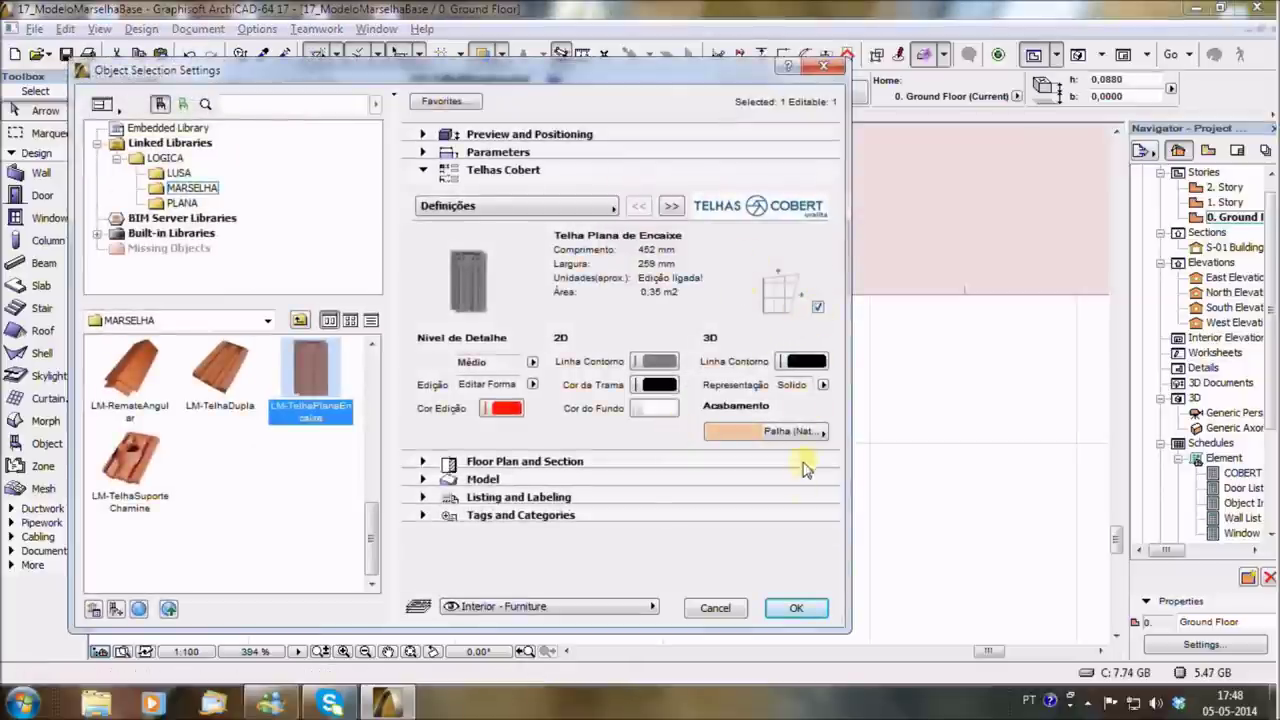
pyautogui.click(797, 608)
pyautogui.scroll(2, 708, 418)
pyautogui.moveTo(743, 449)
pyautogui.mouseDown(button='middle')
pyautogui.moveTo(754, 528)
pyautogui.moveTo(713, 570)
pyautogui.mouseUp(button='middle')
pyautogui.scroll(-3, 743, 532)
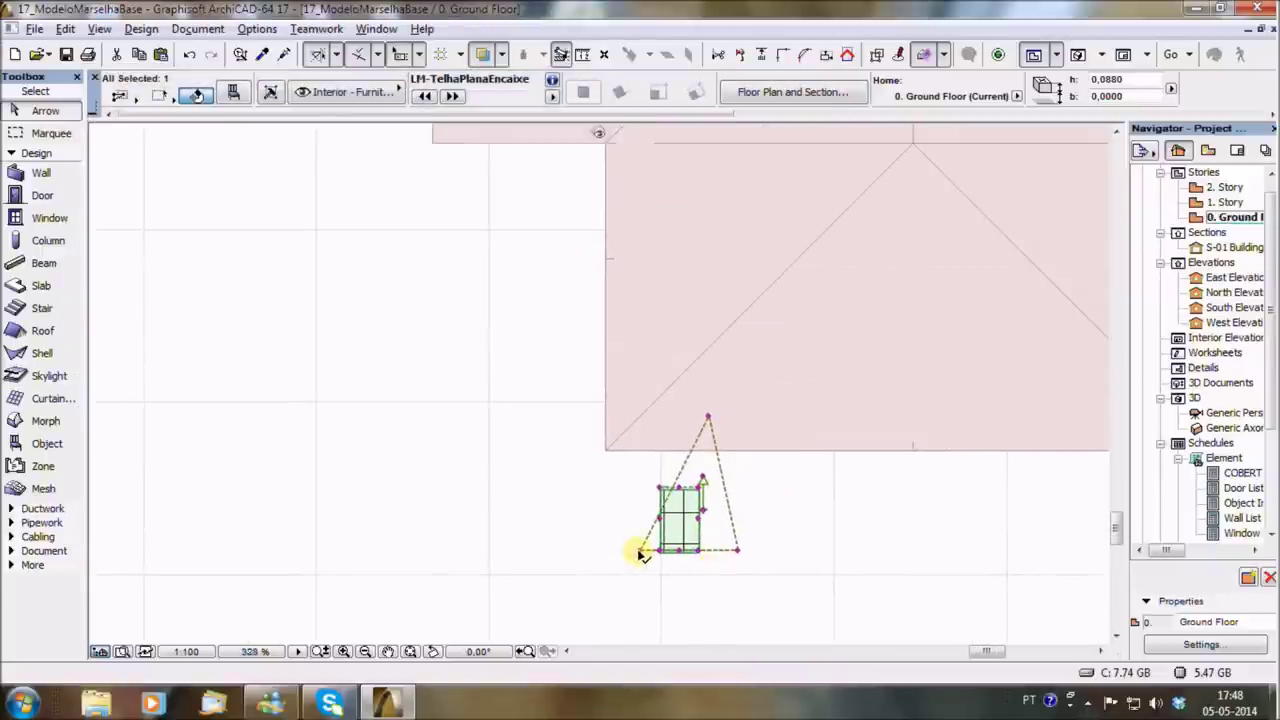
# Move the tile to the roof outline's lower corner and stretch its triangle toward the hip.
pyautogui.moveTo(641, 551); pyautogui.dragTo(633, 455)
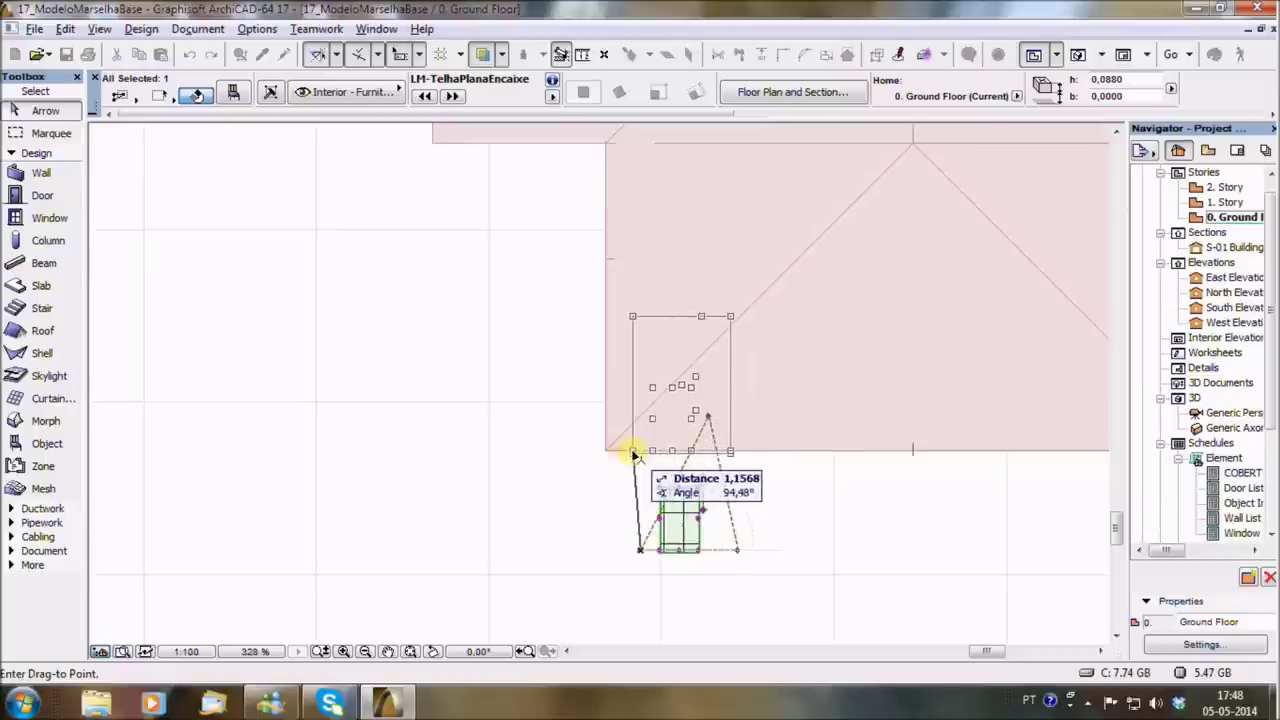
pyautogui.click(633, 455)
pyautogui.click(728, 455)
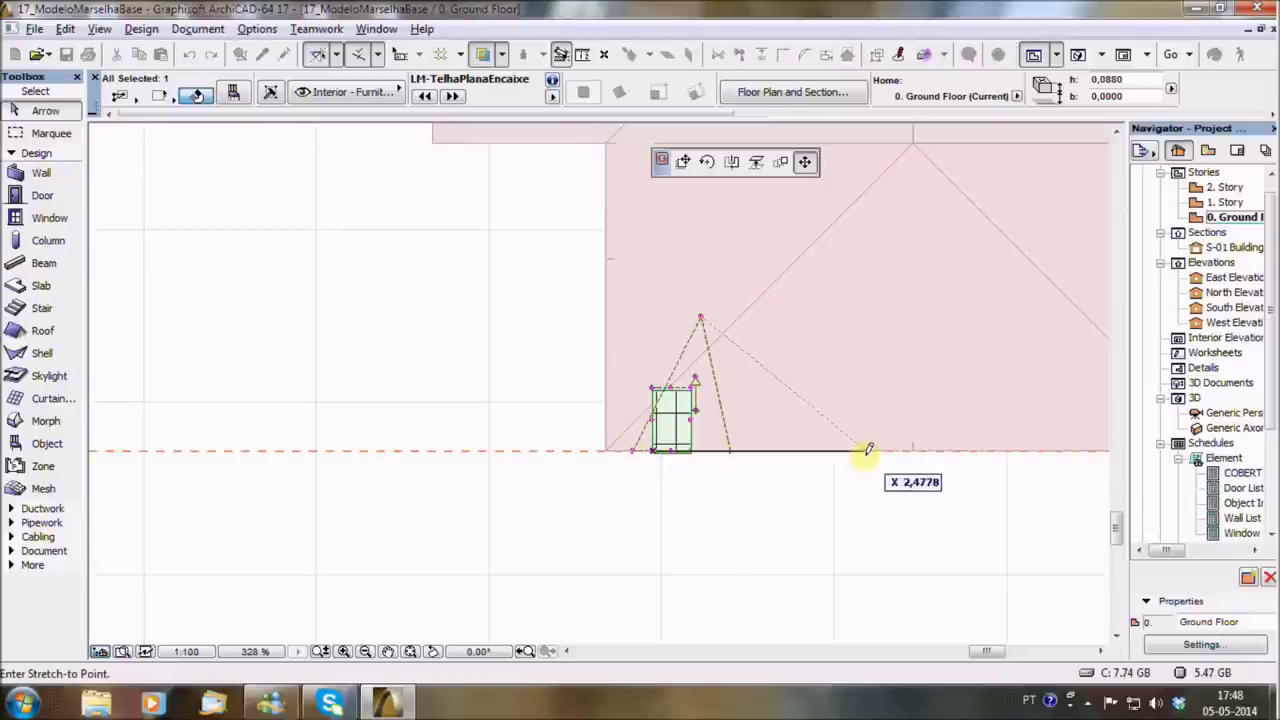
pyautogui.click(863, 451)
pyautogui.scroll(-2, 730, 500)
pyautogui.click(709, 374)
pyautogui.click(840, 335)
# Show the triangular tile object by itself in the 3D window.
pyautogui.click(775, 535)
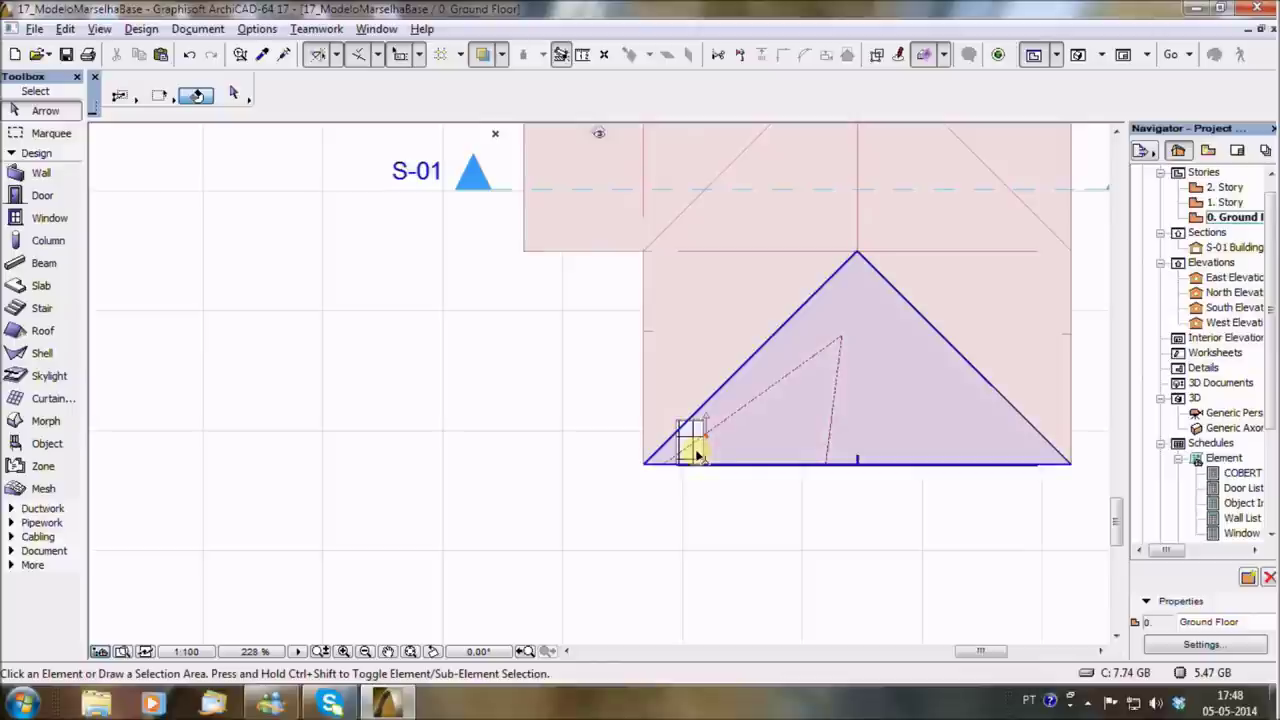
pyautogui.click(842, 342)
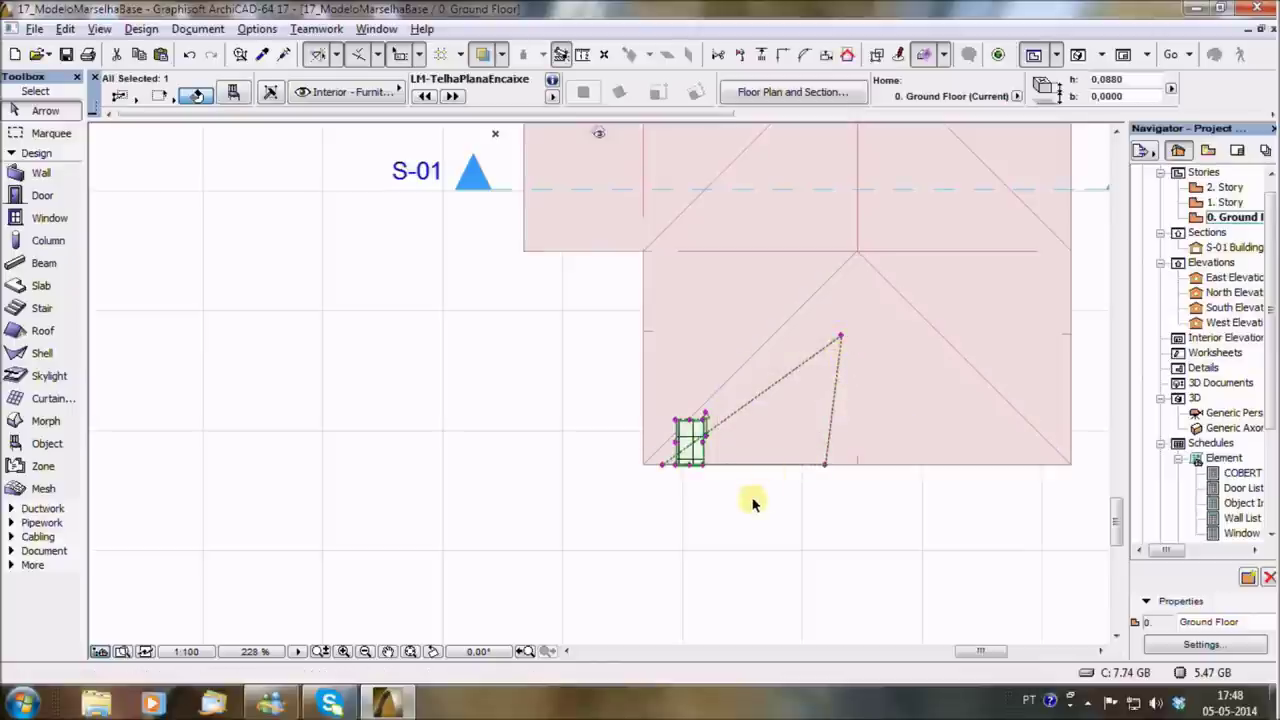
pyautogui.press('F5')
pyautogui.keyDown('shift'); pyautogui.moveTo(669, 474); pyautogui.dragTo(773, 396, button='middle'); pyautogui.keyUp('shift')
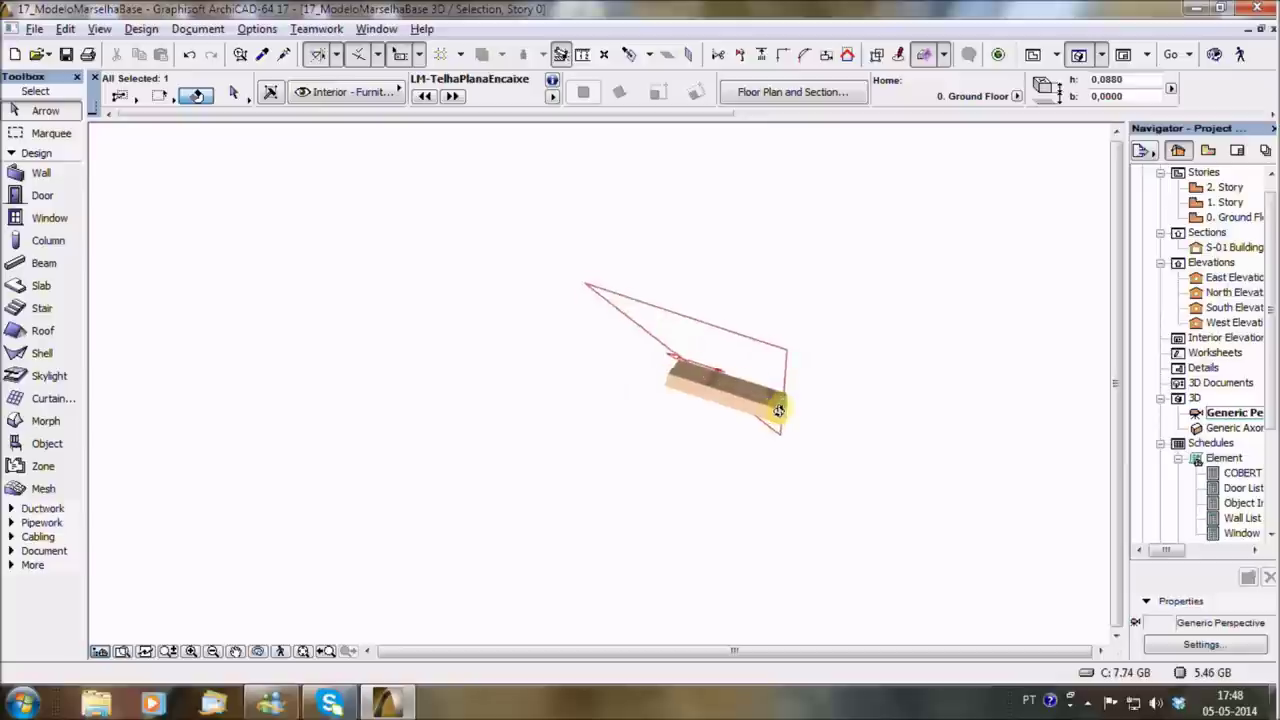
# Review the tile object's Telhas Cobert Aplicação settings, pitch 14,71°.
pyautogui.doubleClick(731, 414)
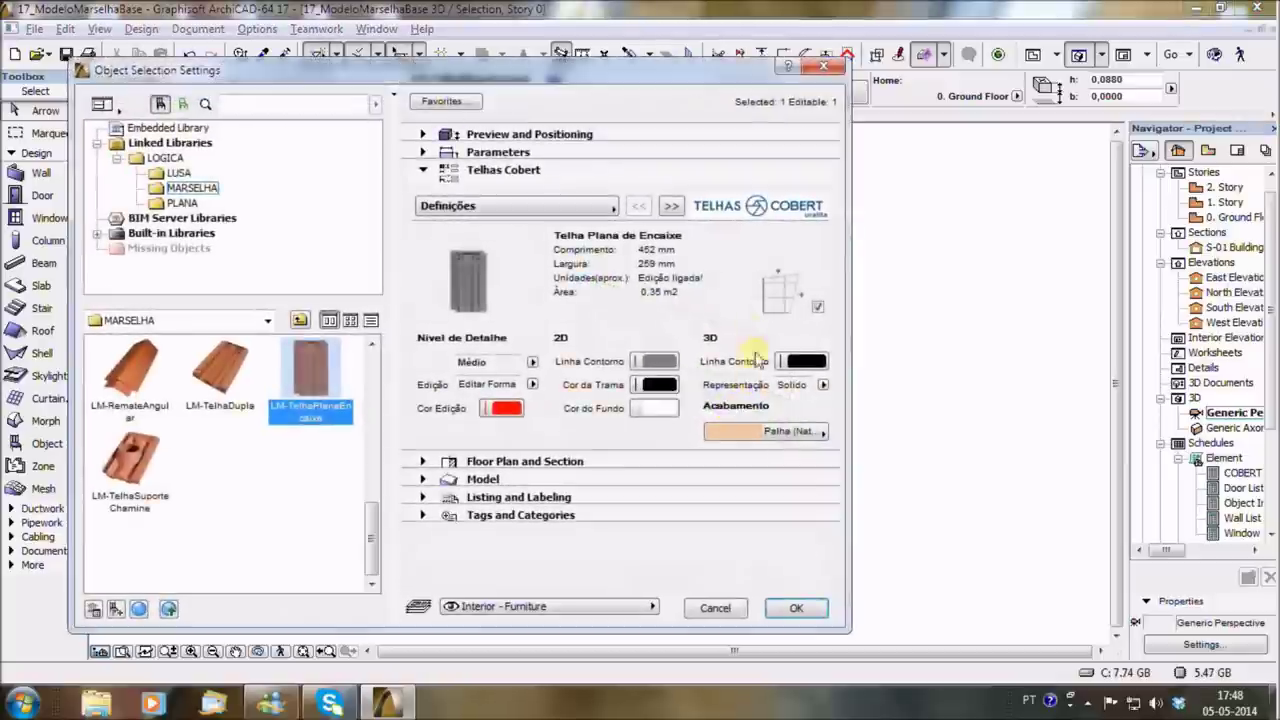
pyautogui.click(673, 206)
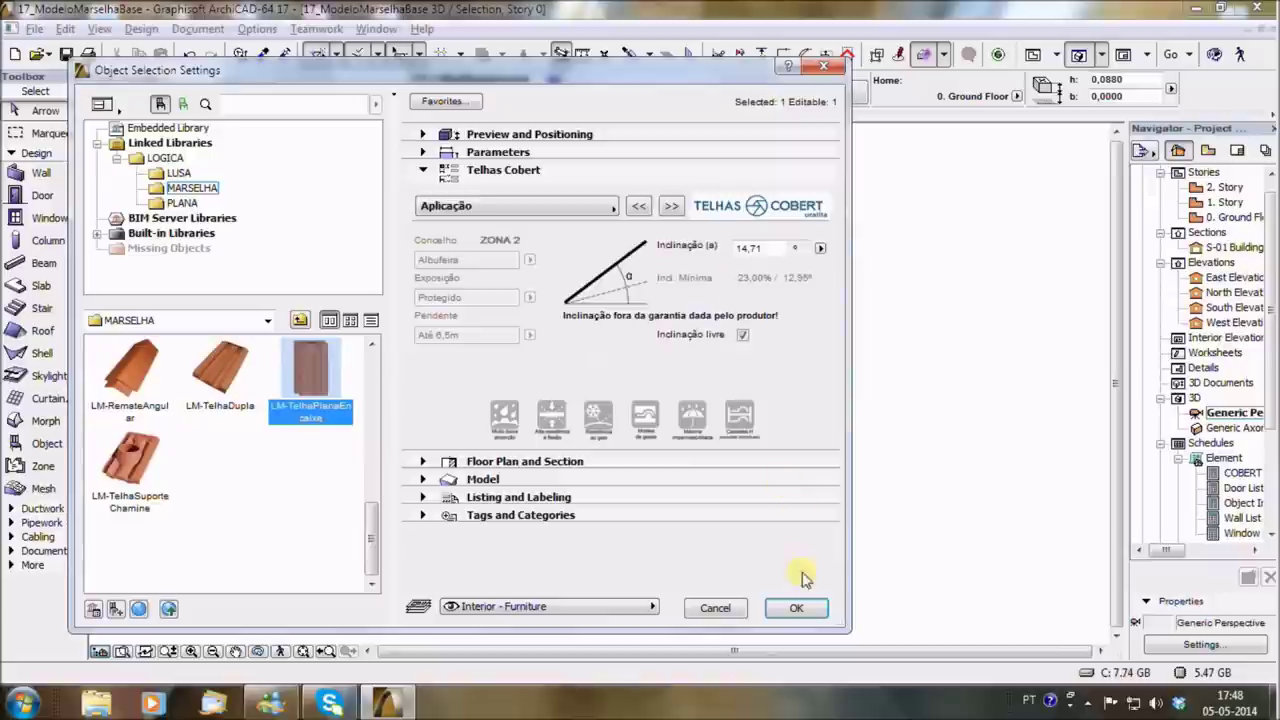
pyautogui.click(796, 608)
pyautogui.keyDown('shift'); pyautogui.moveTo(772, 455); pyautogui.dragTo(745, 472, button='middle'); pyautogui.keyUp('shift')
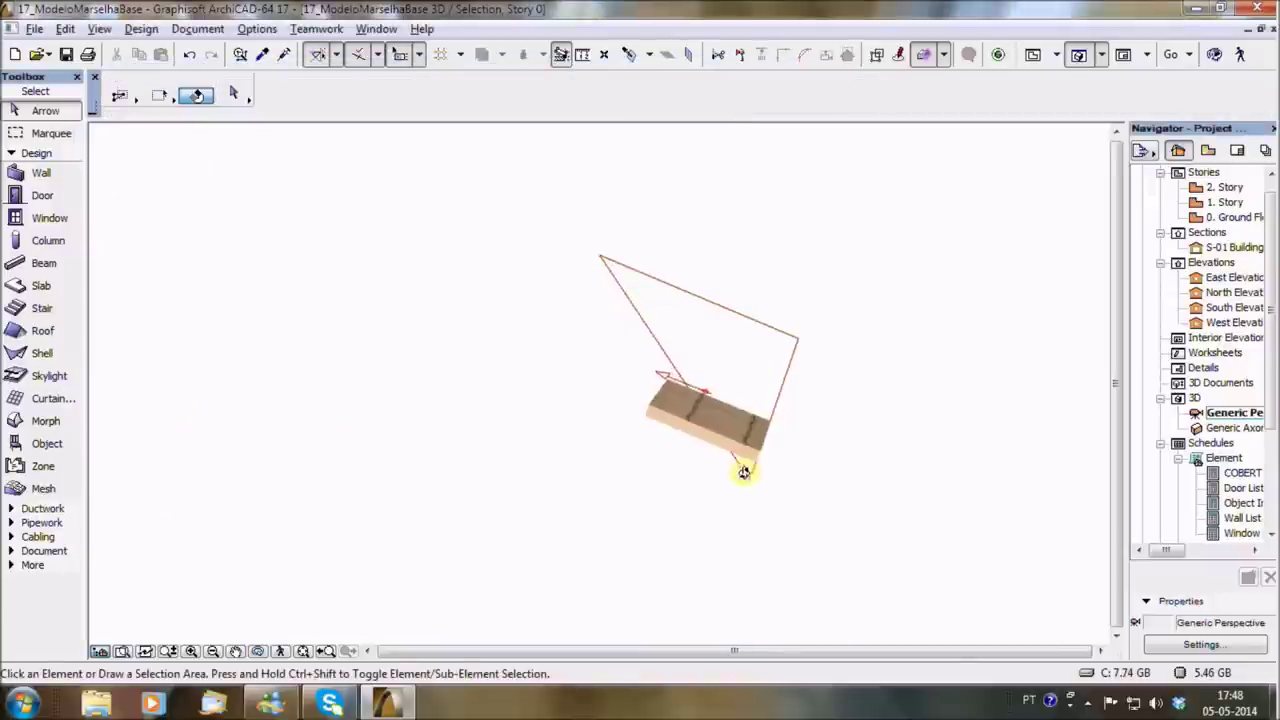
# Stretch one corner of the tile outline out to a new point.
pyautogui.click(601, 258)
pyautogui.click(600, 256)
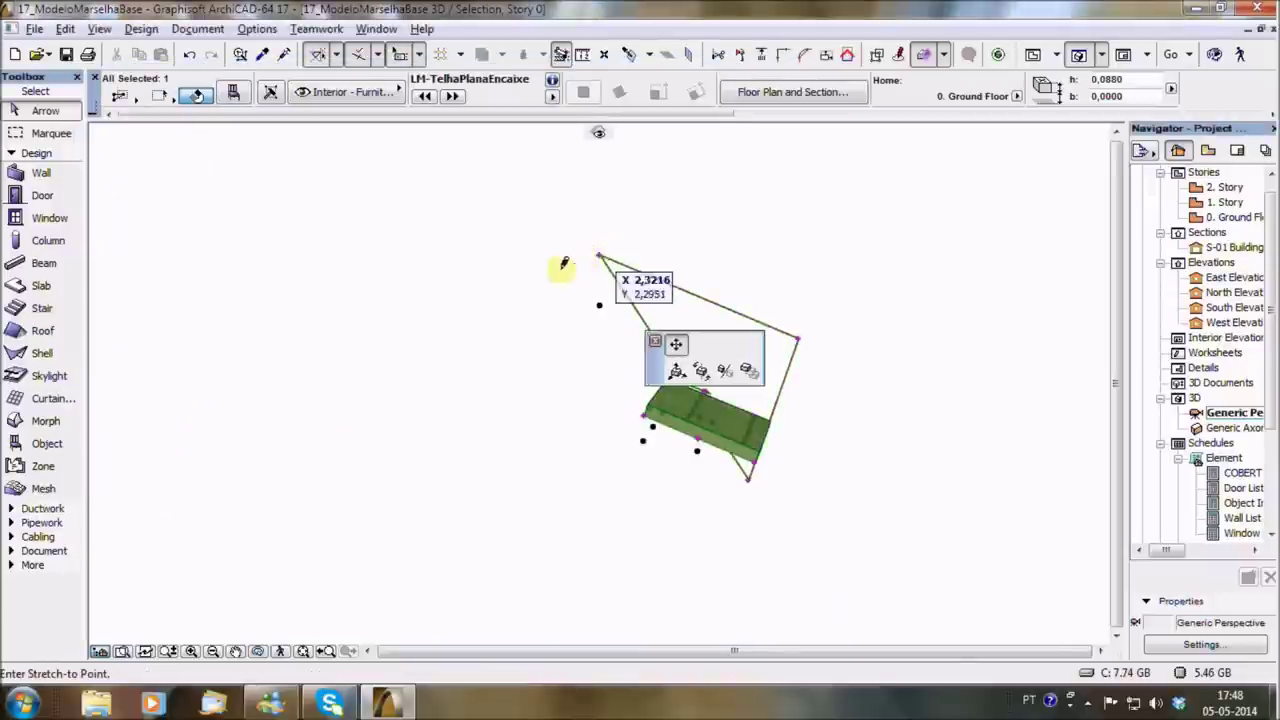
pyautogui.click(484, 408)
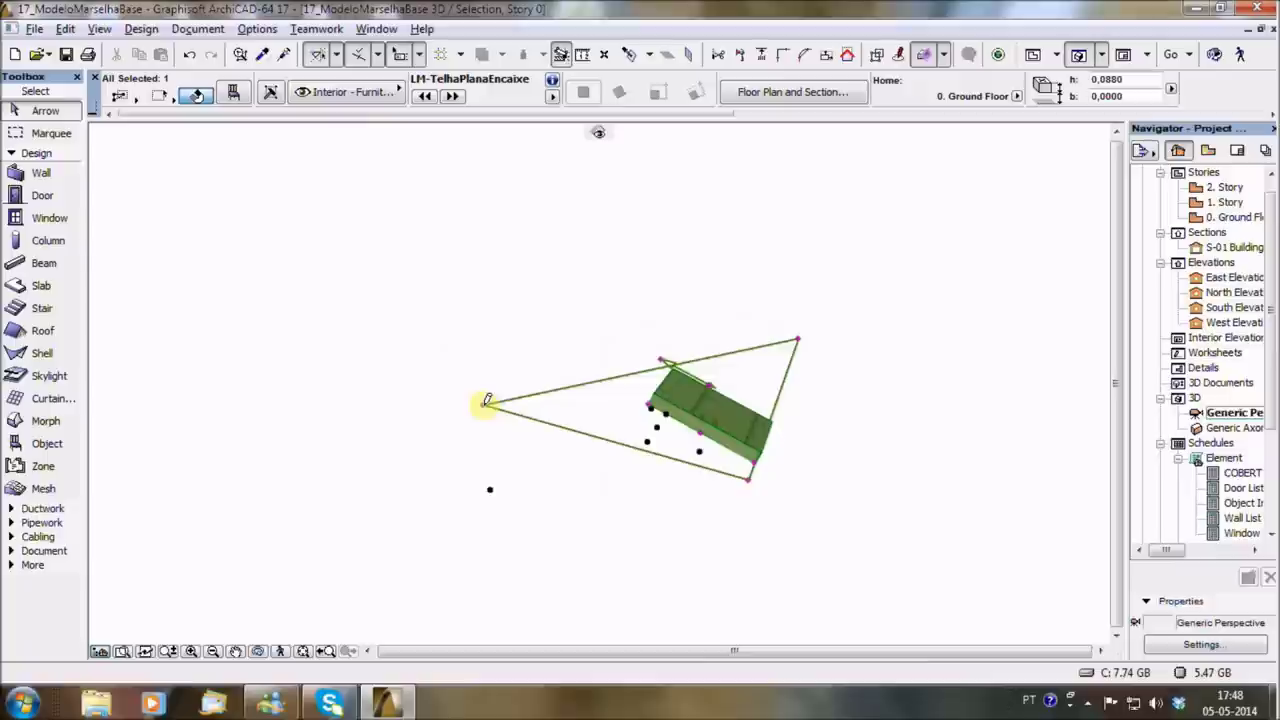
# Show the whole model in 3D and pull a tile outline corner up to the roof apex.
pyautogui.click(718, 289)
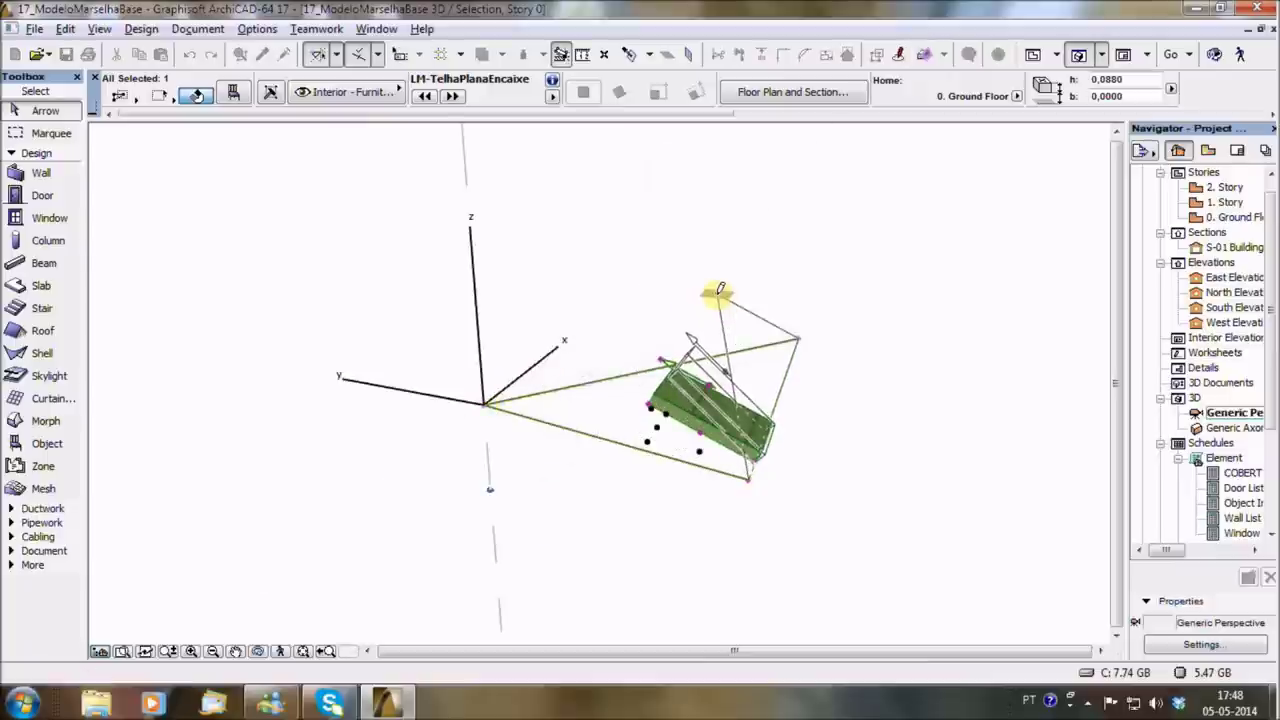
pyautogui.press('Escape')
pyautogui.press('F5')
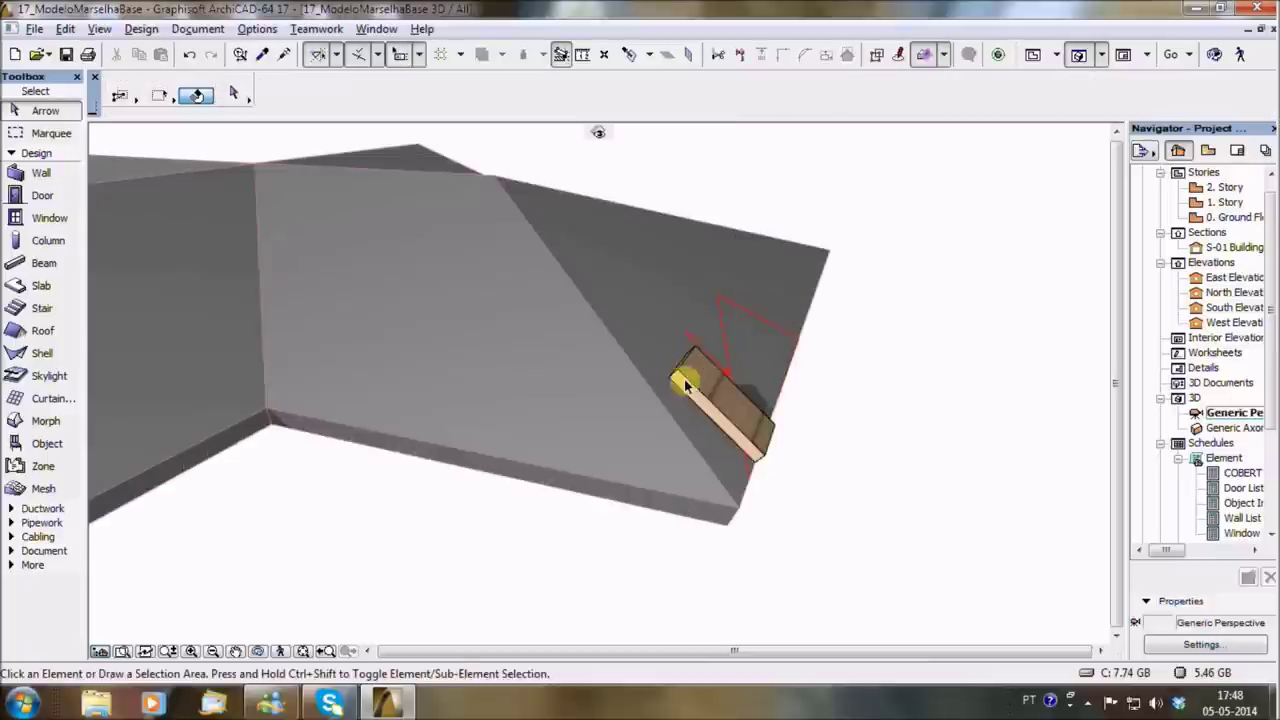
pyautogui.click(714, 388)
pyautogui.click(716, 295)
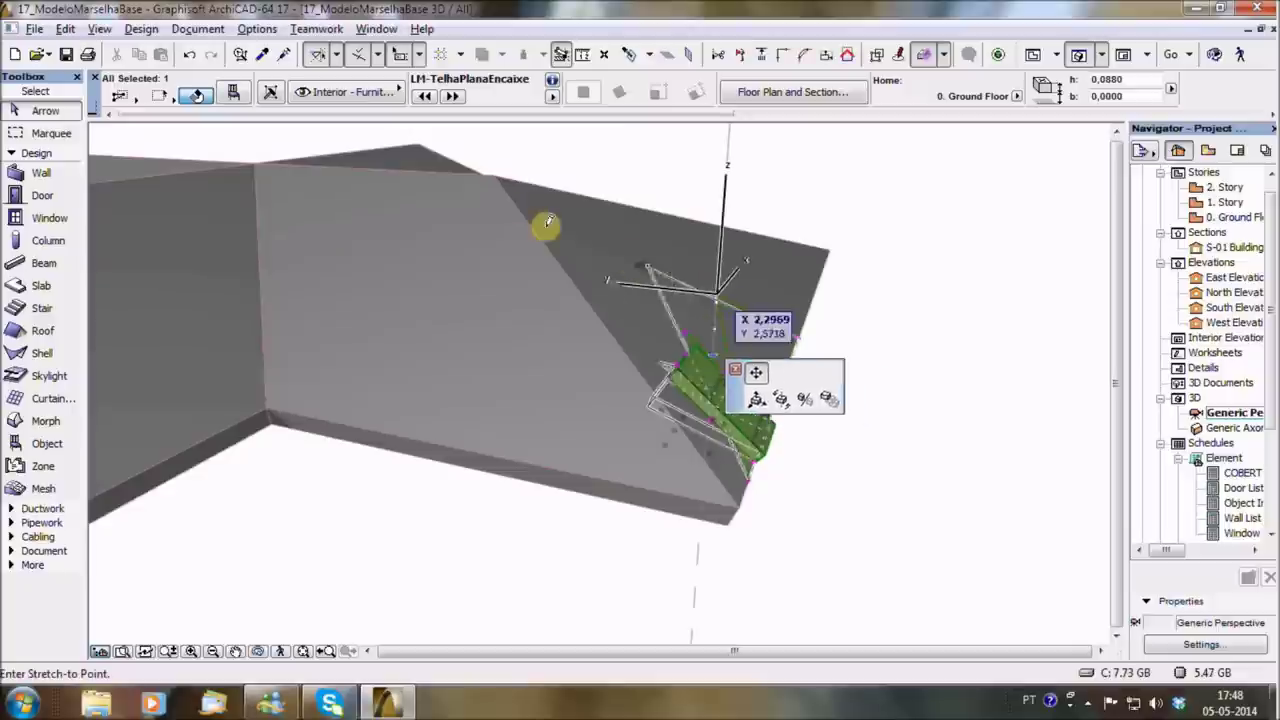
pyautogui.click(497, 173)
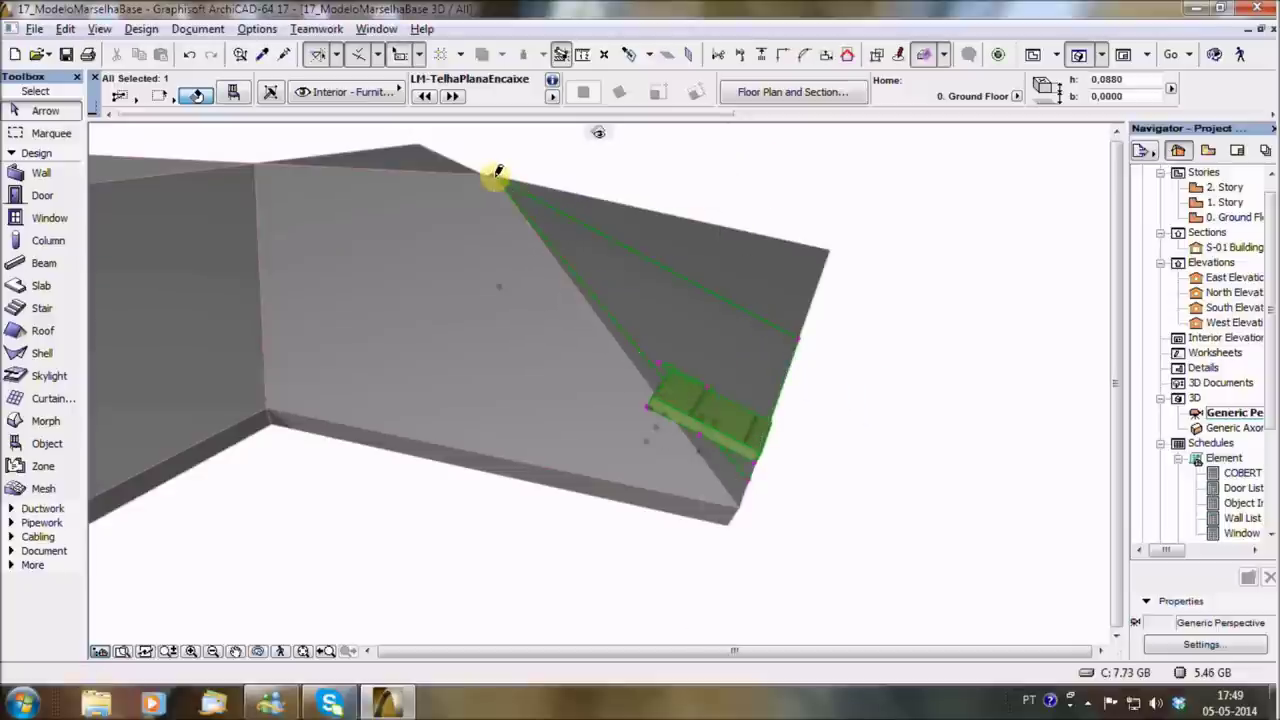
pyautogui.click(851, 481)
# Stretch the tile outline to the ridge point and the lower-left eave corner.
pyautogui.moveTo(830, 478)
pyautogui.keyDown('shift'); pyautogui.mouseDown(button='middle')
pyautogui.moveTo(837, 397)
pyautogui.moveTo(848, 411)
pyautogui.moveTo(470, 430)
pyautogui.moveTo(500, 480)
pyautogui.mouseUp(button='middle'); pyautogui.keyUp('shift')
pyautogui.click(609, 457)
pyautogui.click(645, 413)
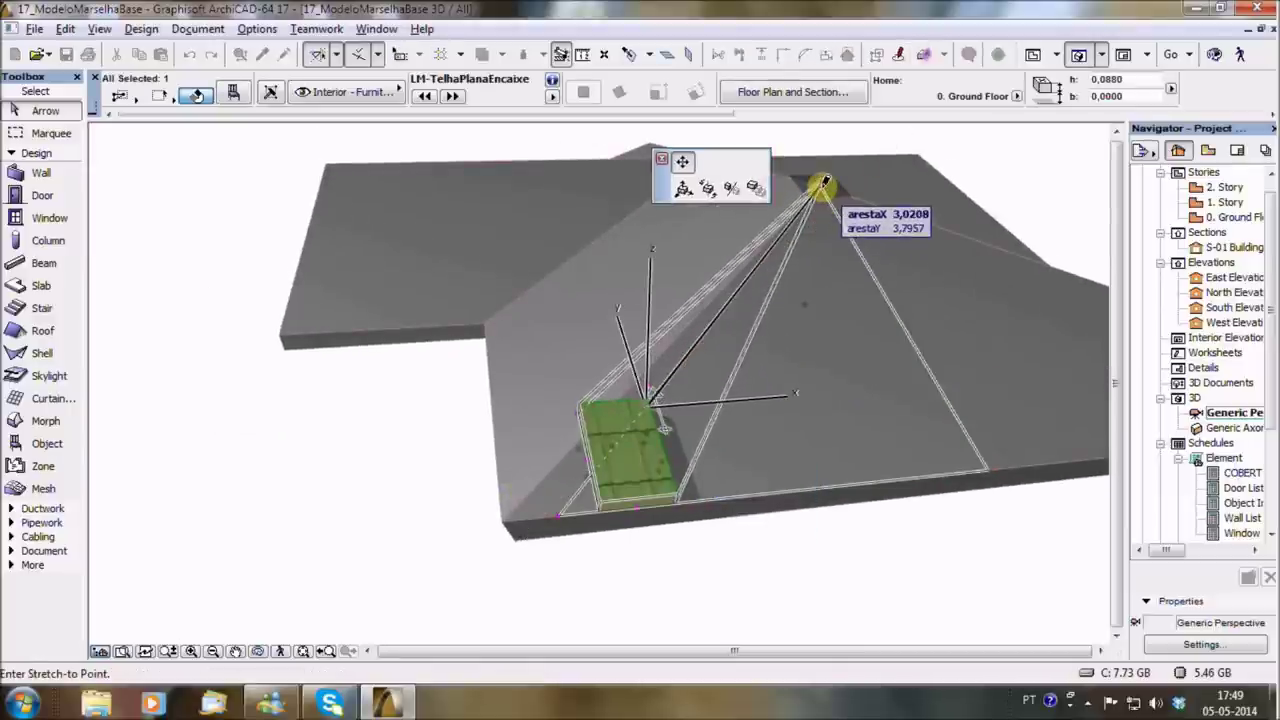
pyautogui.click(822, 183)
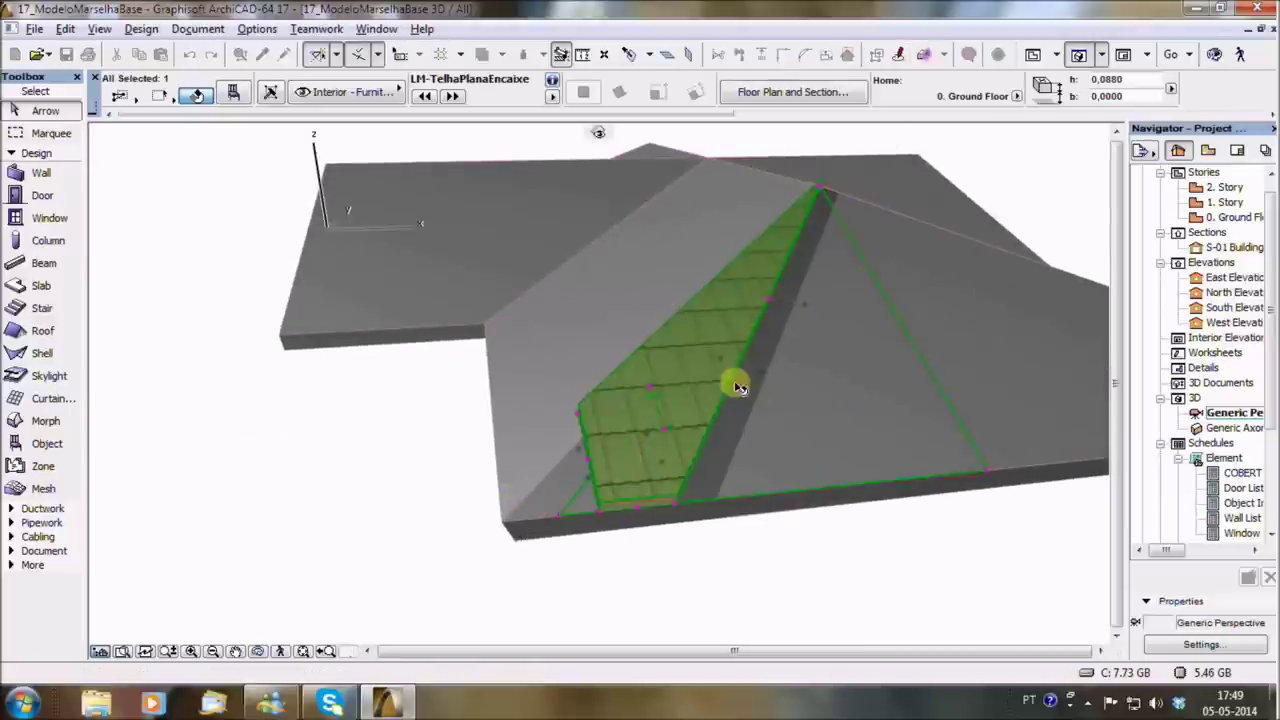
pyautogui.click(585, 415)
pyautogui.click(502, 521)
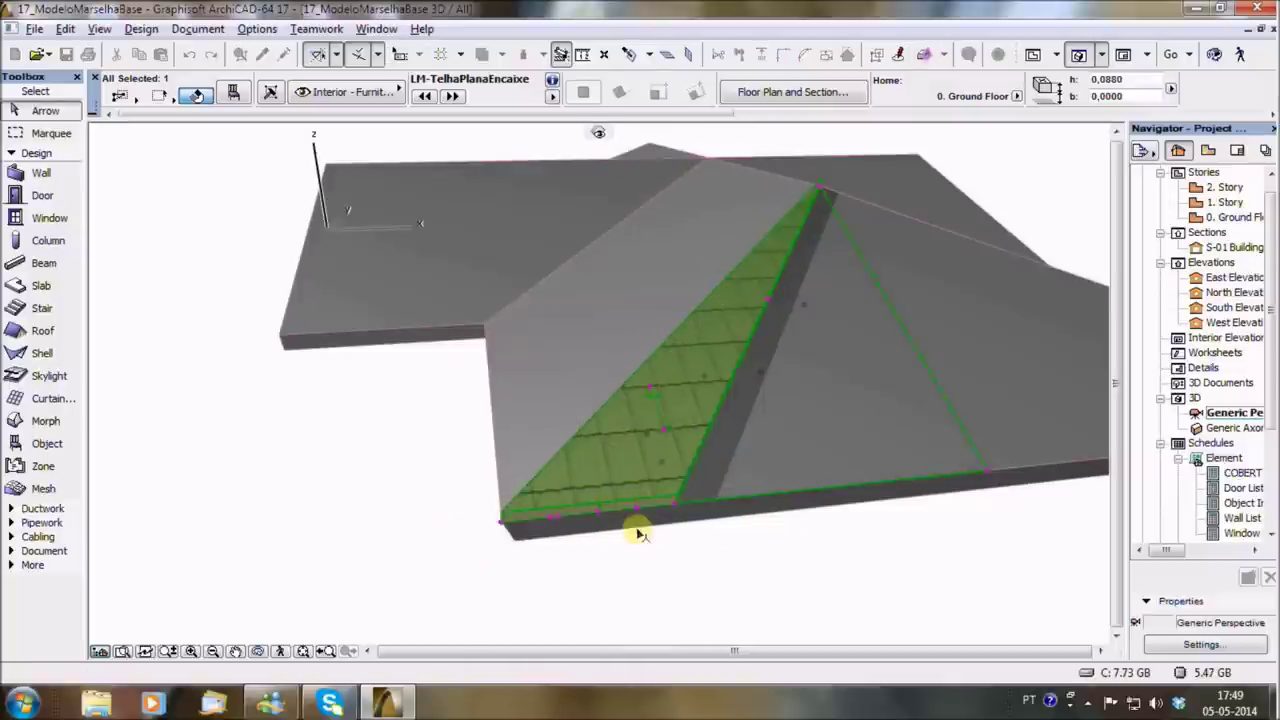
# Fix the outline's eave corner at the right eave corner of the hip face.
pyautogui.keyDown('shift'); pyautogui.moveTo(751, 523); pyautogui.dragTo(565, 532, button='middle'); pyautogui.keyUp('shift')
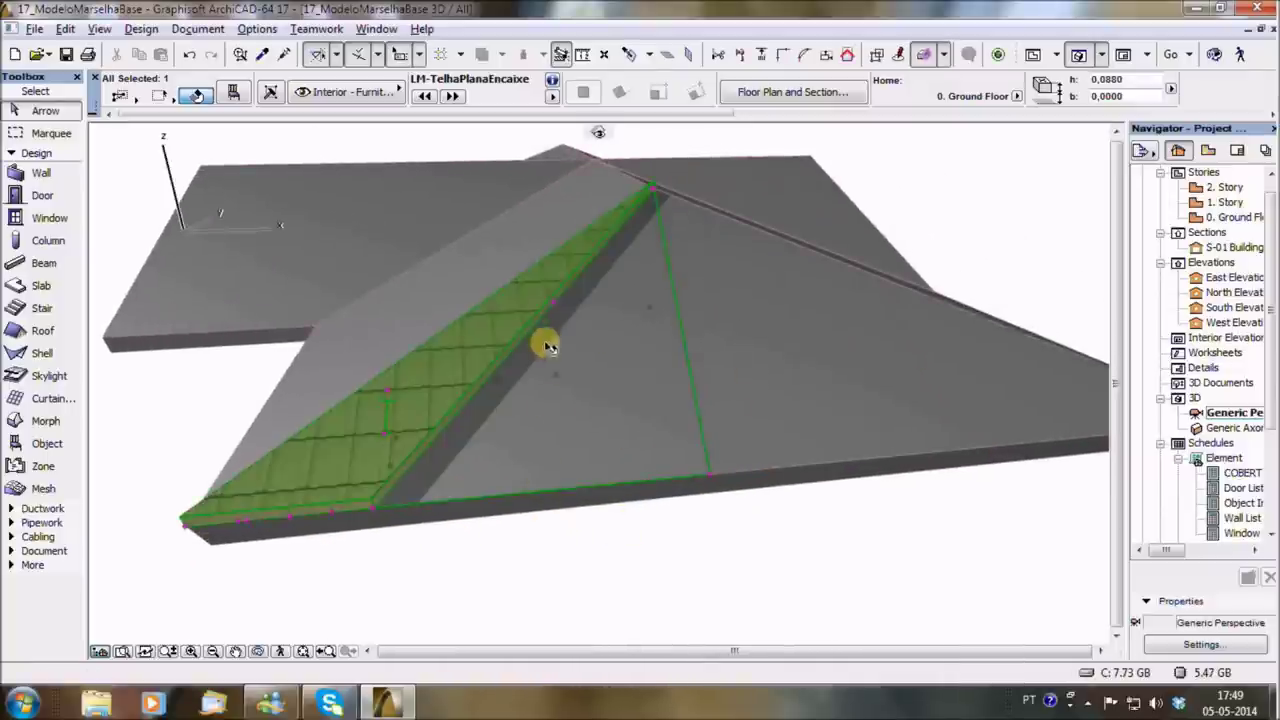
pyautogui.click(370, 511)
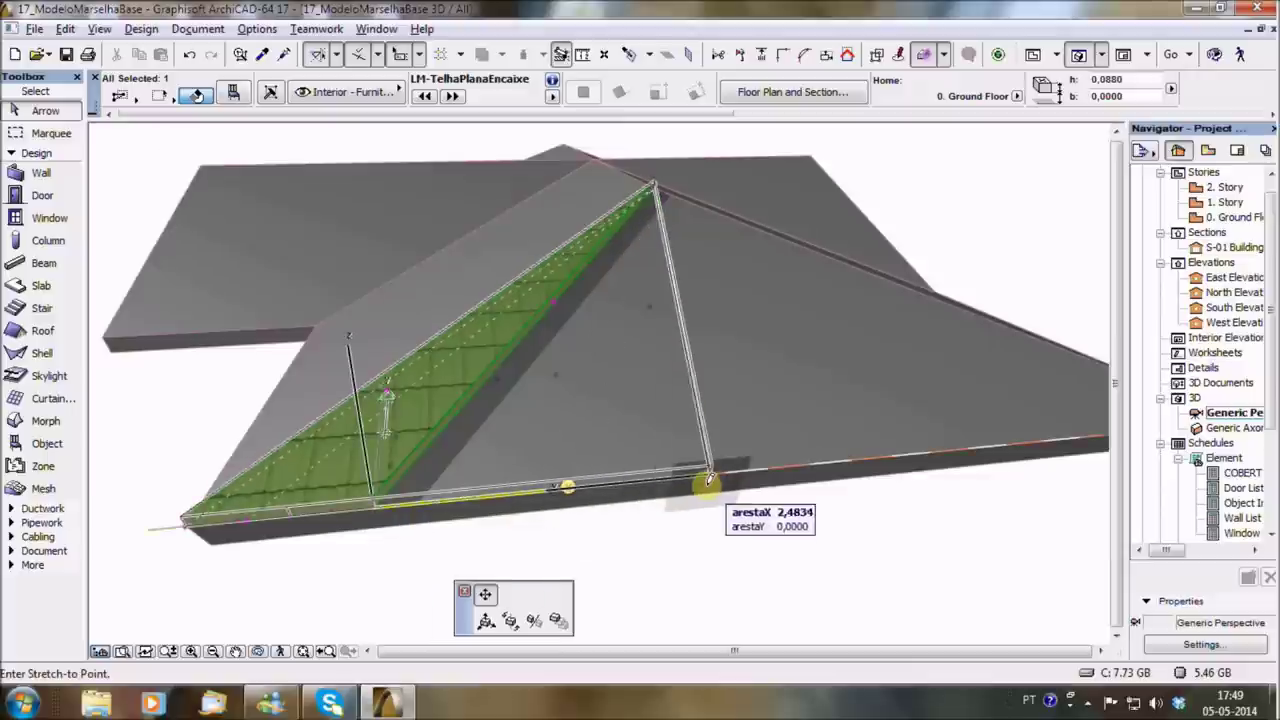
pyautogui.keyDown('shift'); pyautogui.moveTo(566, 480); pyautogui.dragTo(694, 503, button='middle'); pyautogui.keyUp('shift')
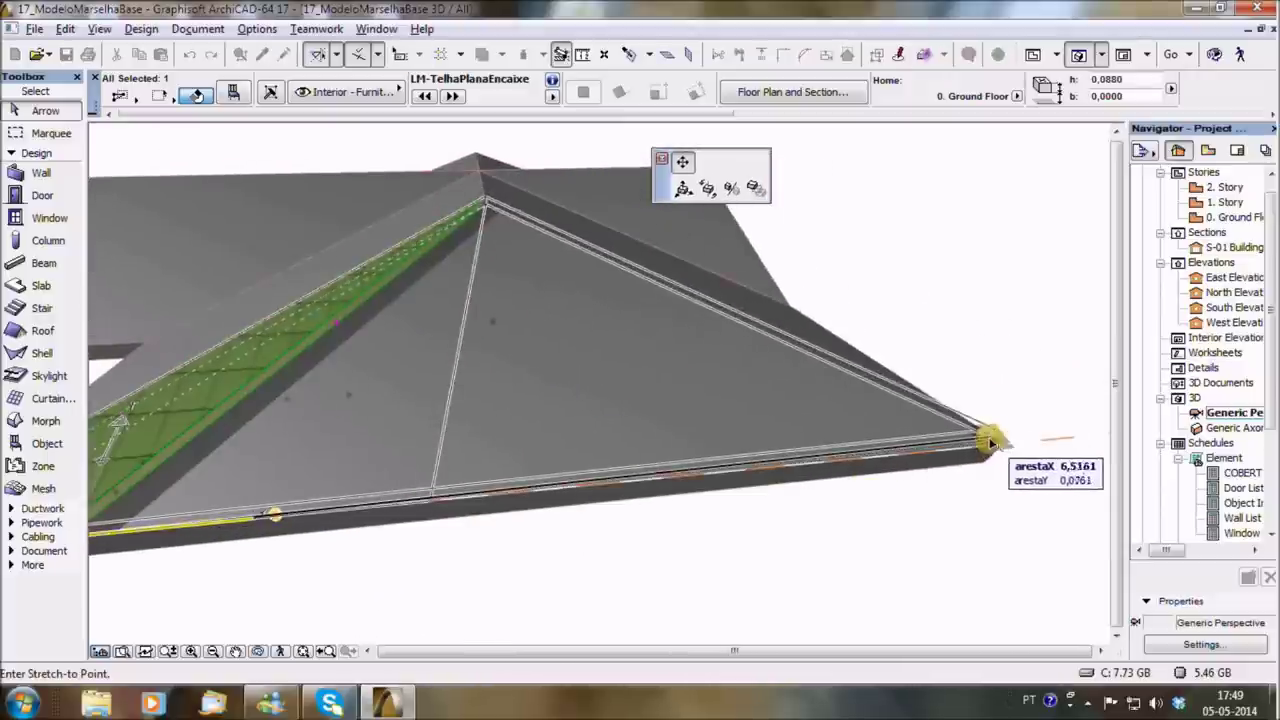
pyautogui.click(1008, 450)
pyautogui.click(905, 515)
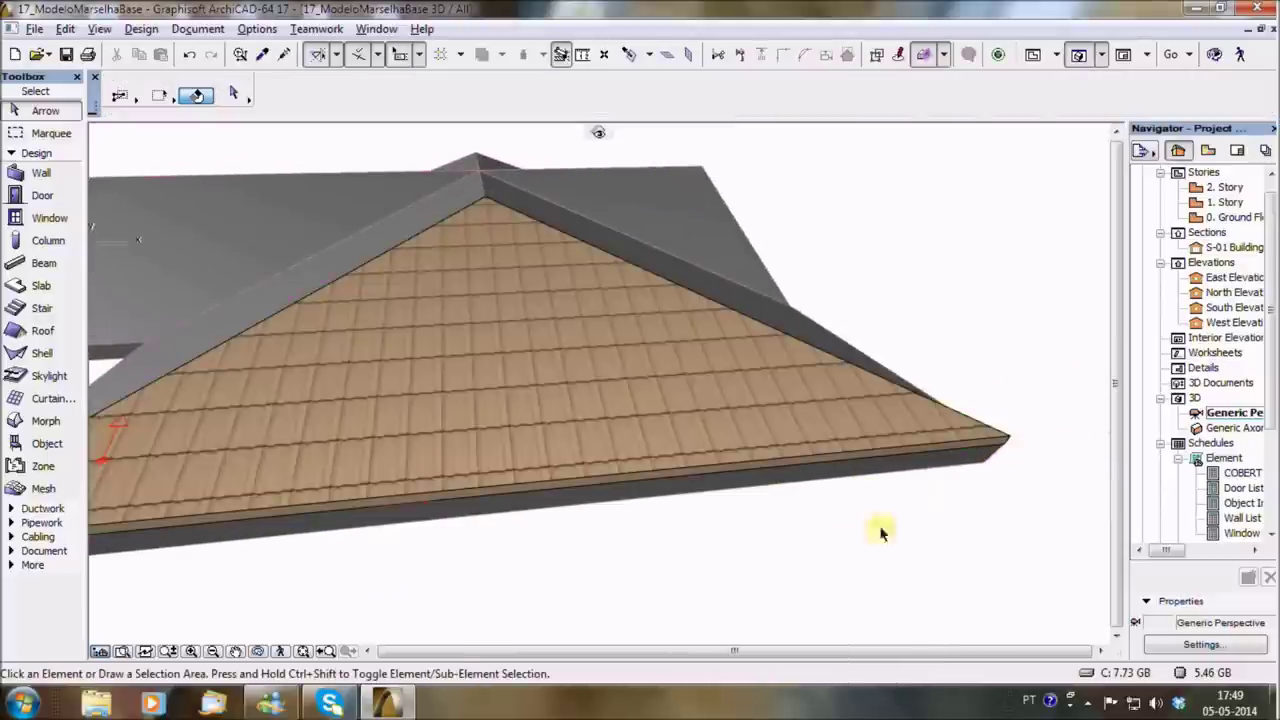
pyautogui.scroll(-3, 752, 554)
pyautogui.moveTo(752, 554)
pyautogui.keyDown('shift'); pyautogui.mouseDown(button='middle')
pyautogui.moveTo(911, 524)
pyautogui.moveTo(754, 563)
pyautogui.moveTo(752, 527)
pyautogui.mouseUp(button='middle'); pyautogui.keyUp('shift')
# Stretch the tile corners below the roof edge and to the right roof corner.
pyautogui.click(508, 476)
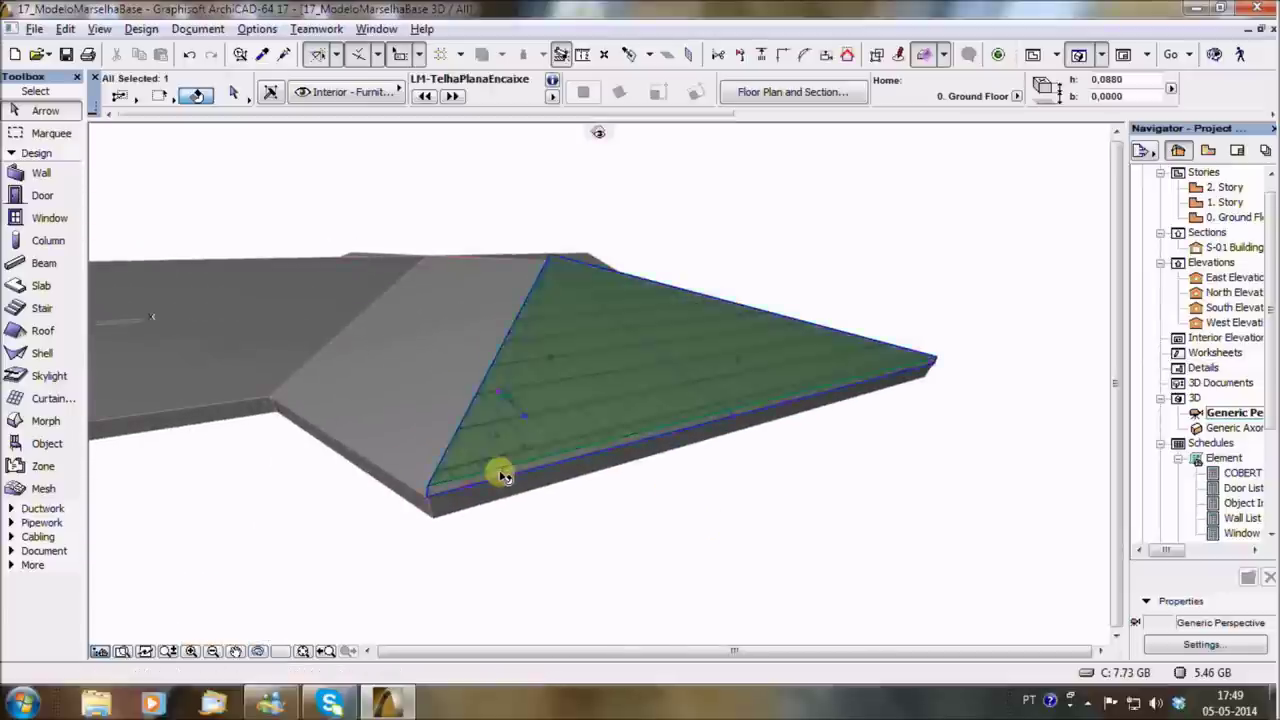
pyautogui.click(505, 476)
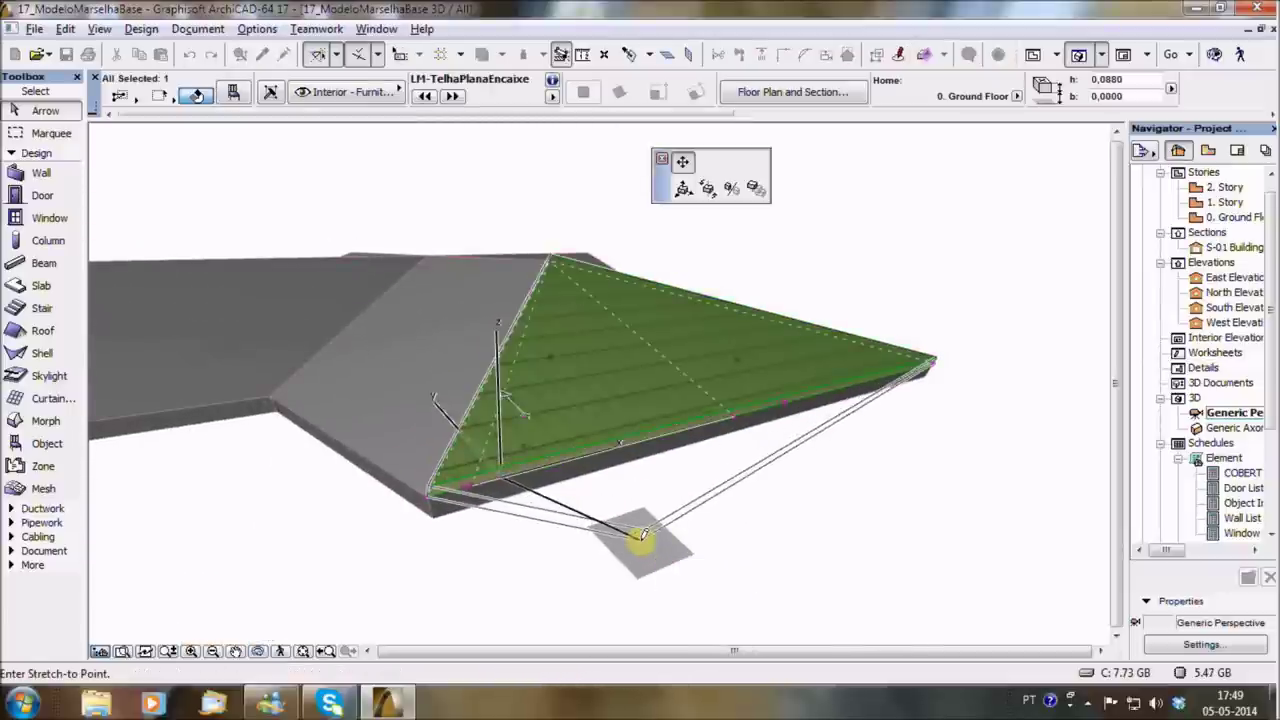
pyautogui.click(640, 533)
pyautogui.click(645, 537)
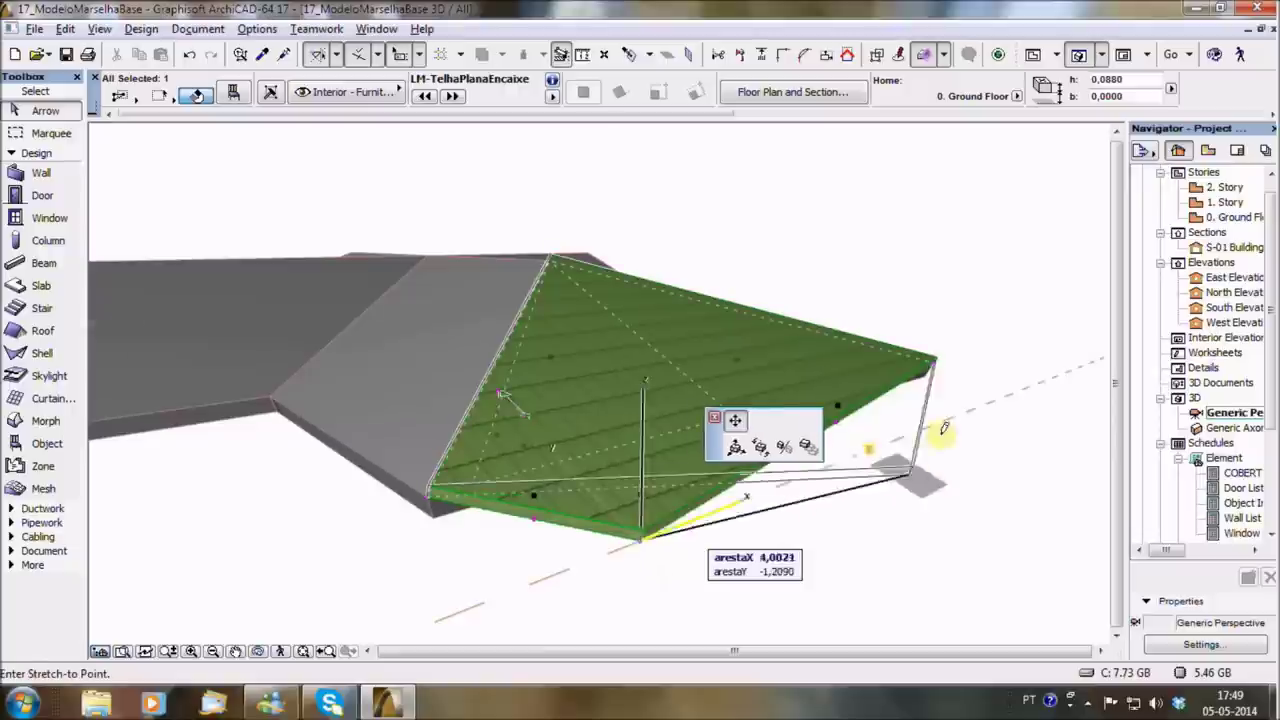
pyautogui.click(934, 361)
pyautogui.click(823, 491)
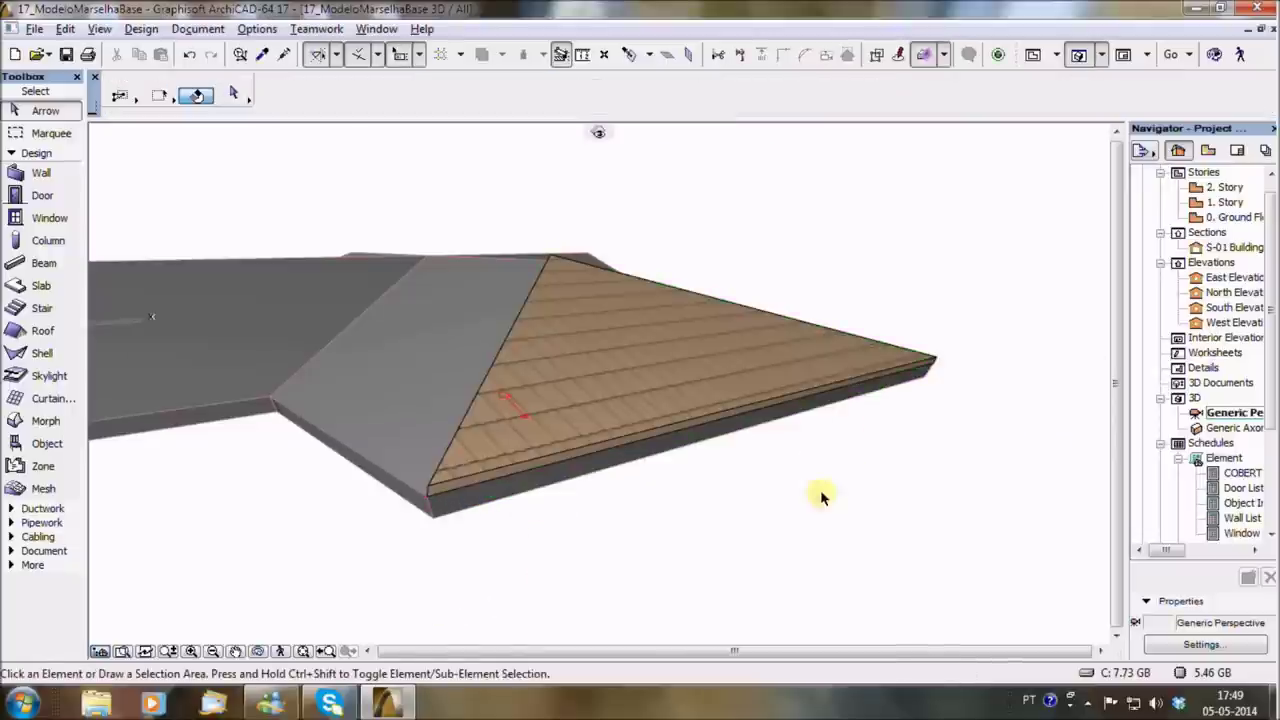
# Reselect the tile object and orbit to a frontal view of the roof.
pyautogui.scroll(3, 729, 494)
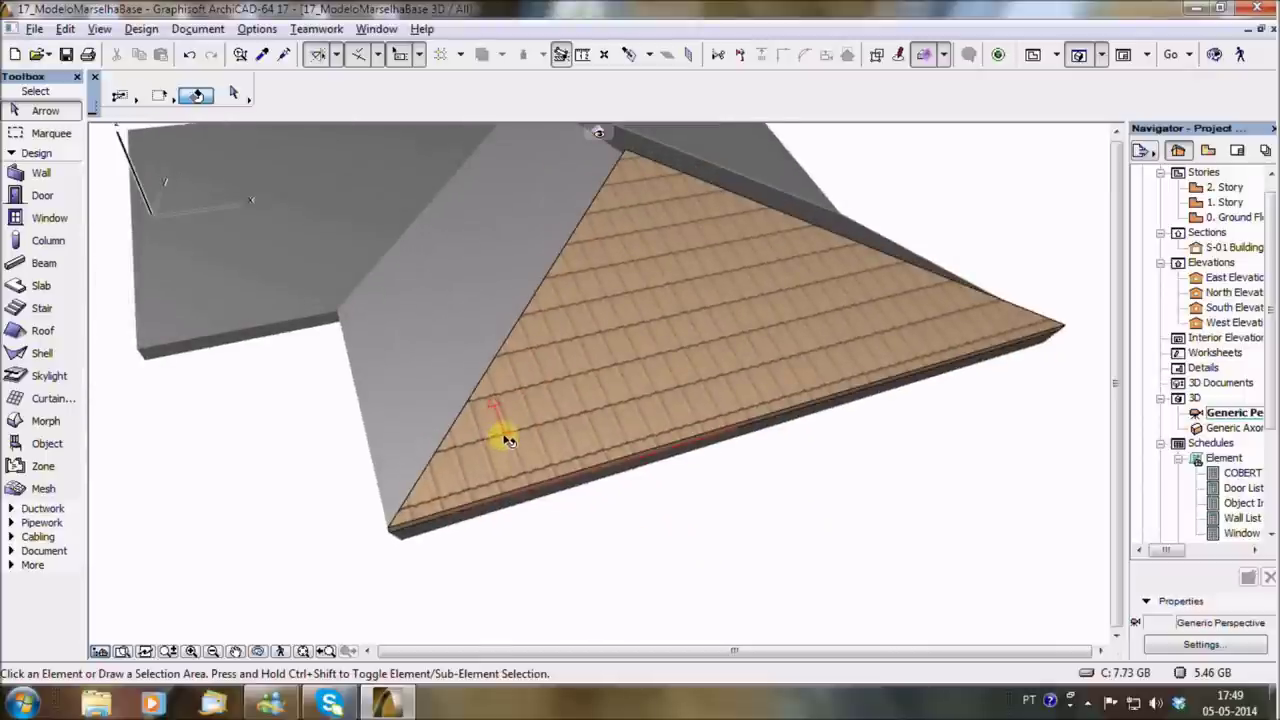
pyautogui.scroll(2, 507, 440)
pyautogui.click(507, 437)
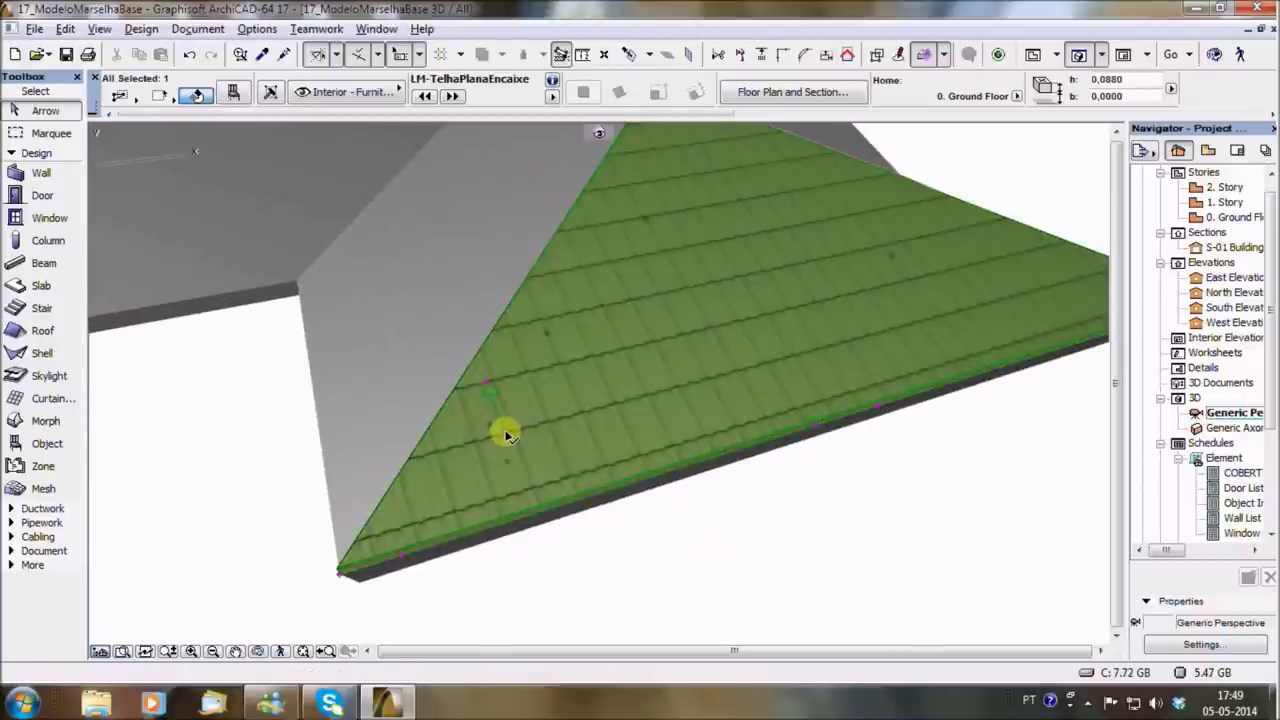
pyautogui.click(606, 490)
pyautogui.press('Escape')
pyautogui.scroll(-1, 686, 484)
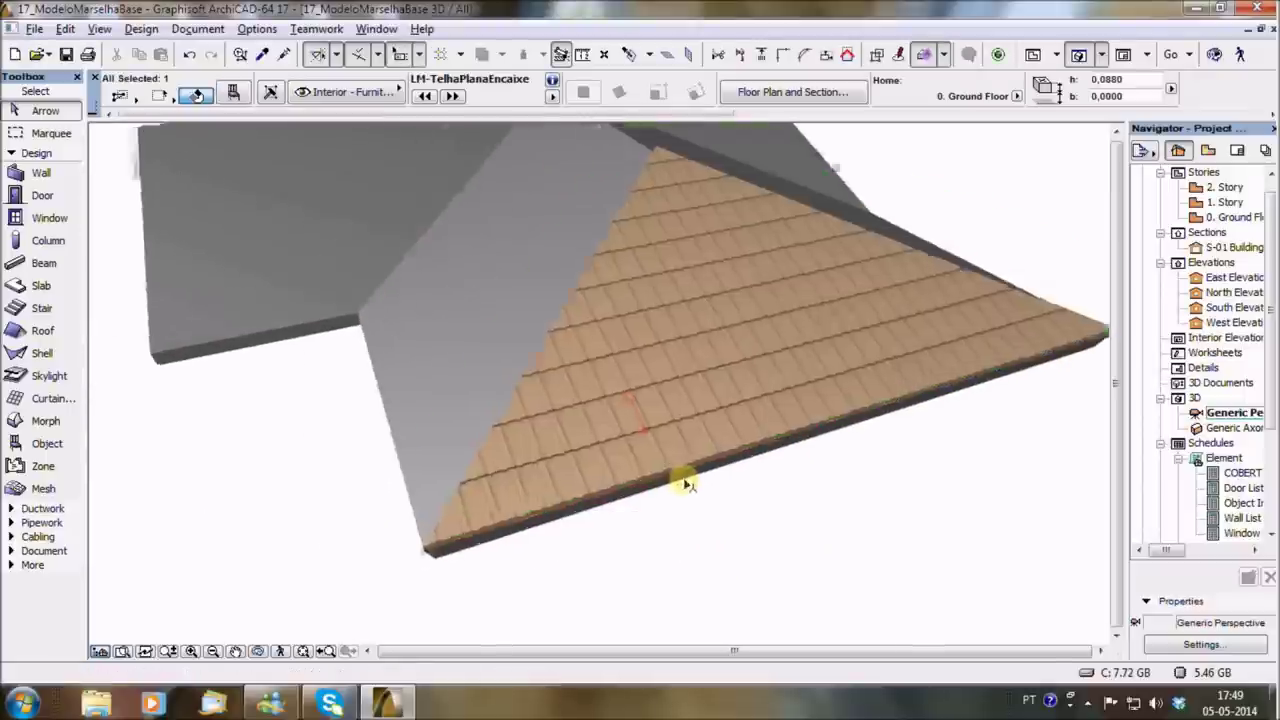
pyautogui.keyDown('shift'); pyautogui.moveTo(686, 484); pyautogui.dragTo(534, 480, button='middle'); pyautogui.keyUp('shift')
# Stretch the tile outline's eave corner to meet the roof's outer corner.
pyautogui.click(700, 486)
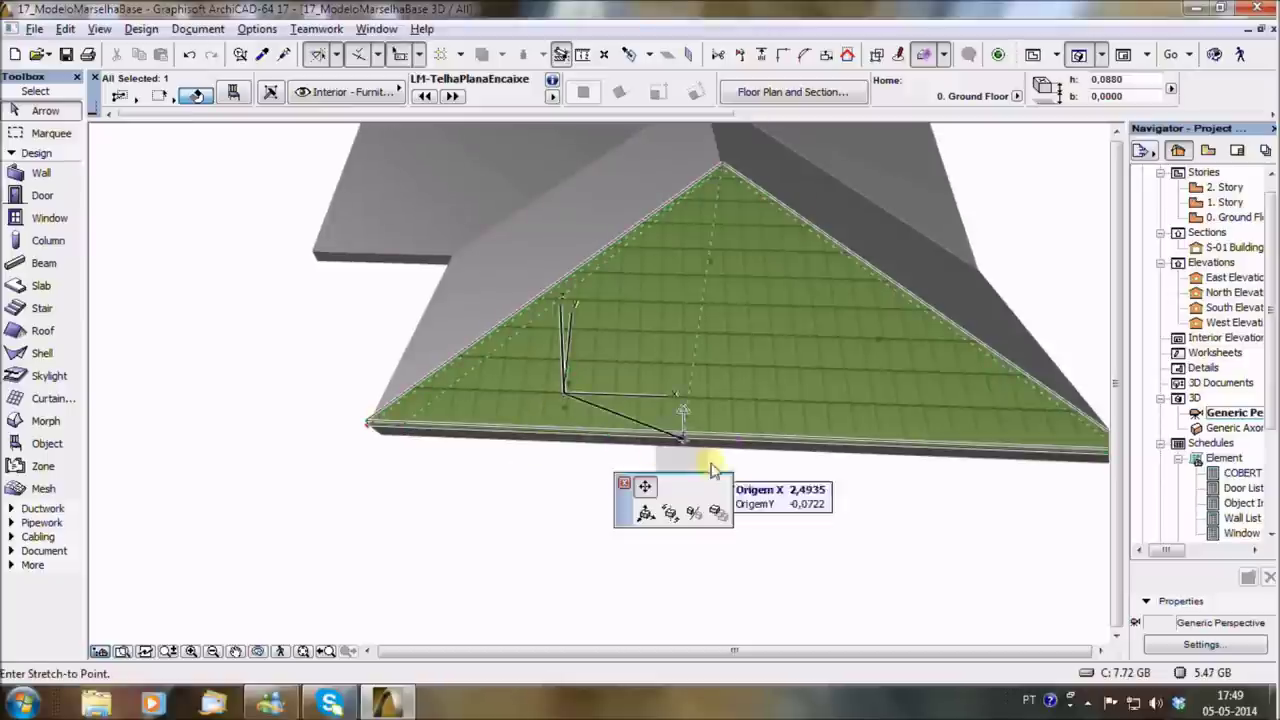
pyautogui.click(690, 508)
pyautogui.scroll(2, 457, 491)
pyautogui.scroll(1, 572, 478)
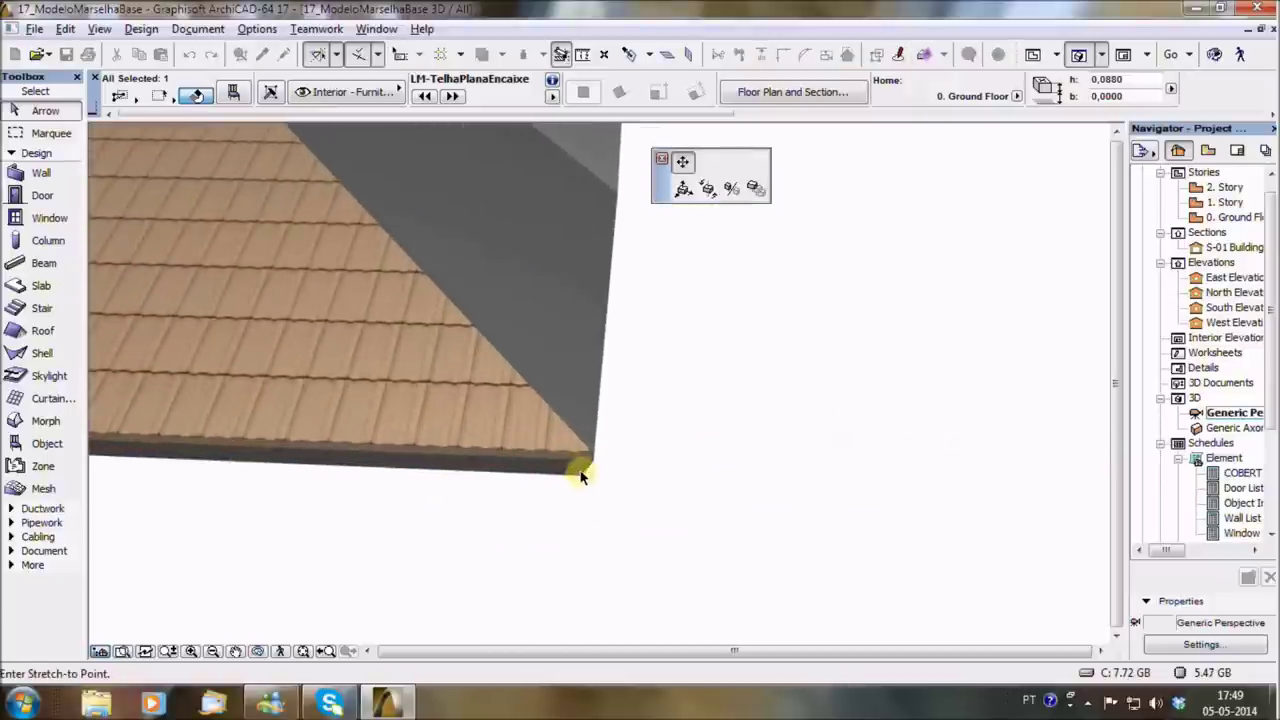
pyautogui.click(595, 463)
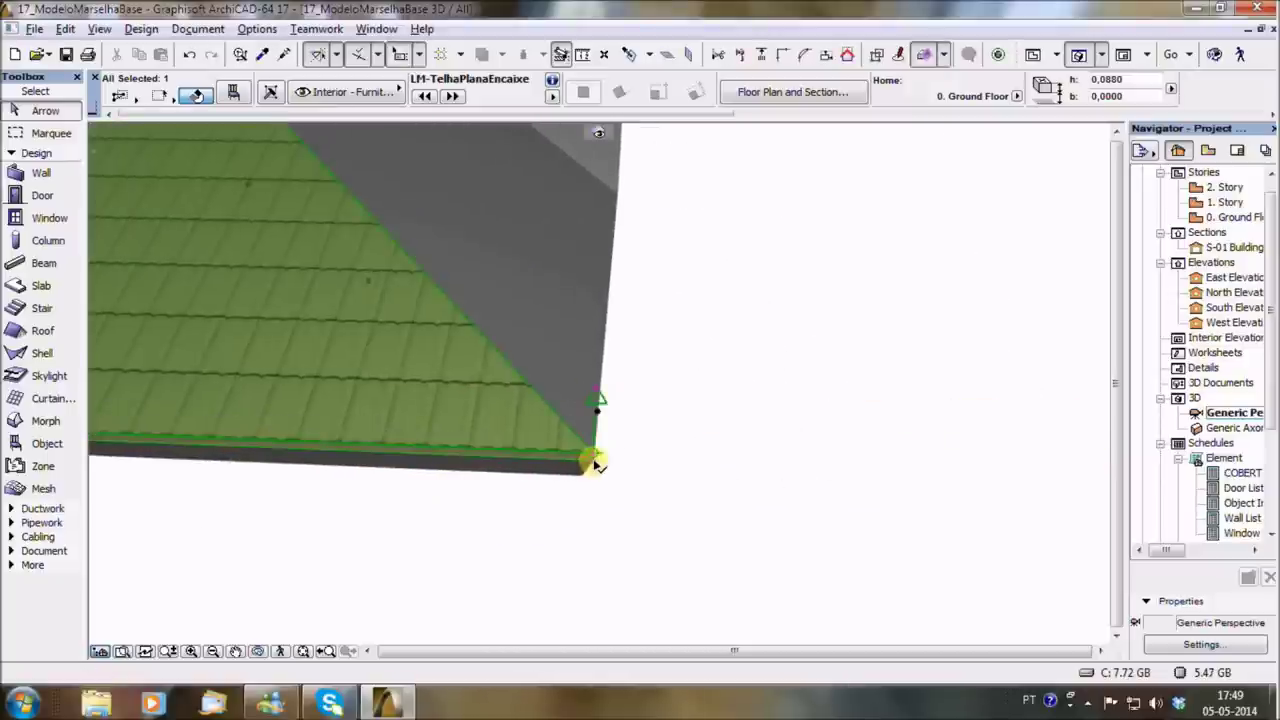
pyautogui.click(637, 505)
pyautogui.scroll(-1, 651, 506)
pyautogui.scroll(-3, 366, 460)
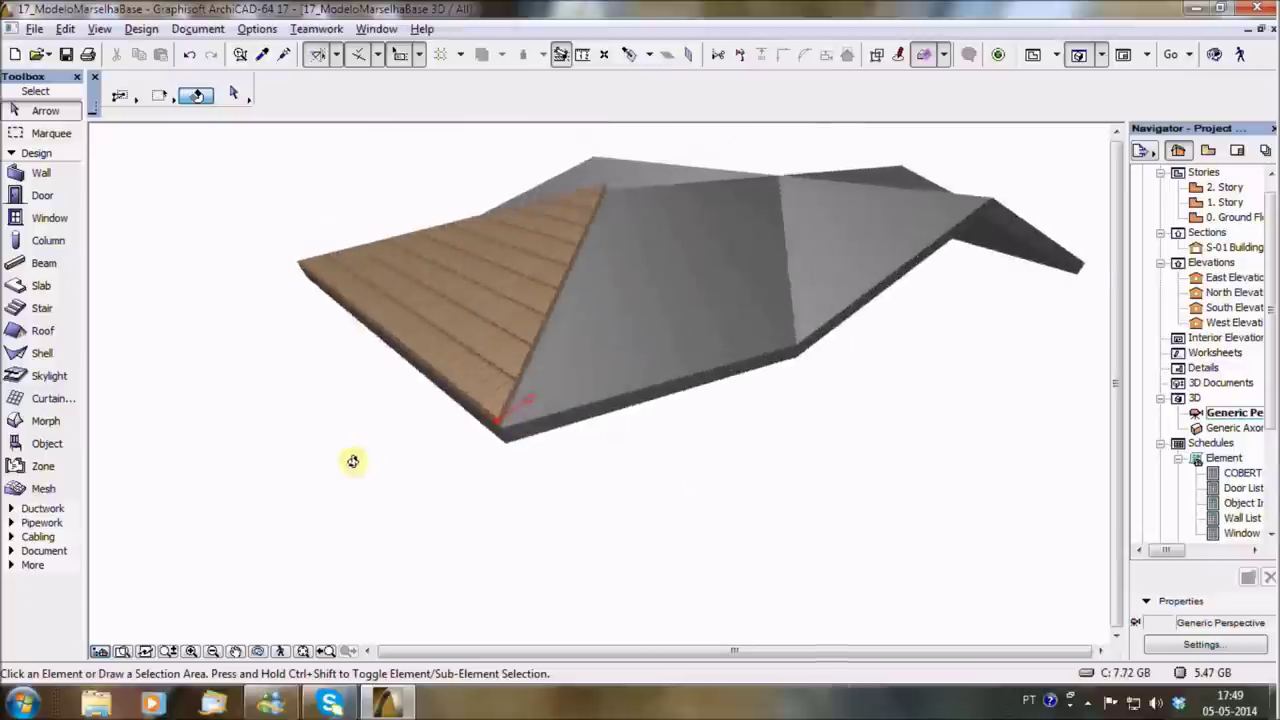
# Select the tiled roof-face object and open its settings.
pyautogui.scroll(2, 455, 385)
pyautogui.scroll(2, 462, 372)
pyautogui.scroll(1, 466, 395)
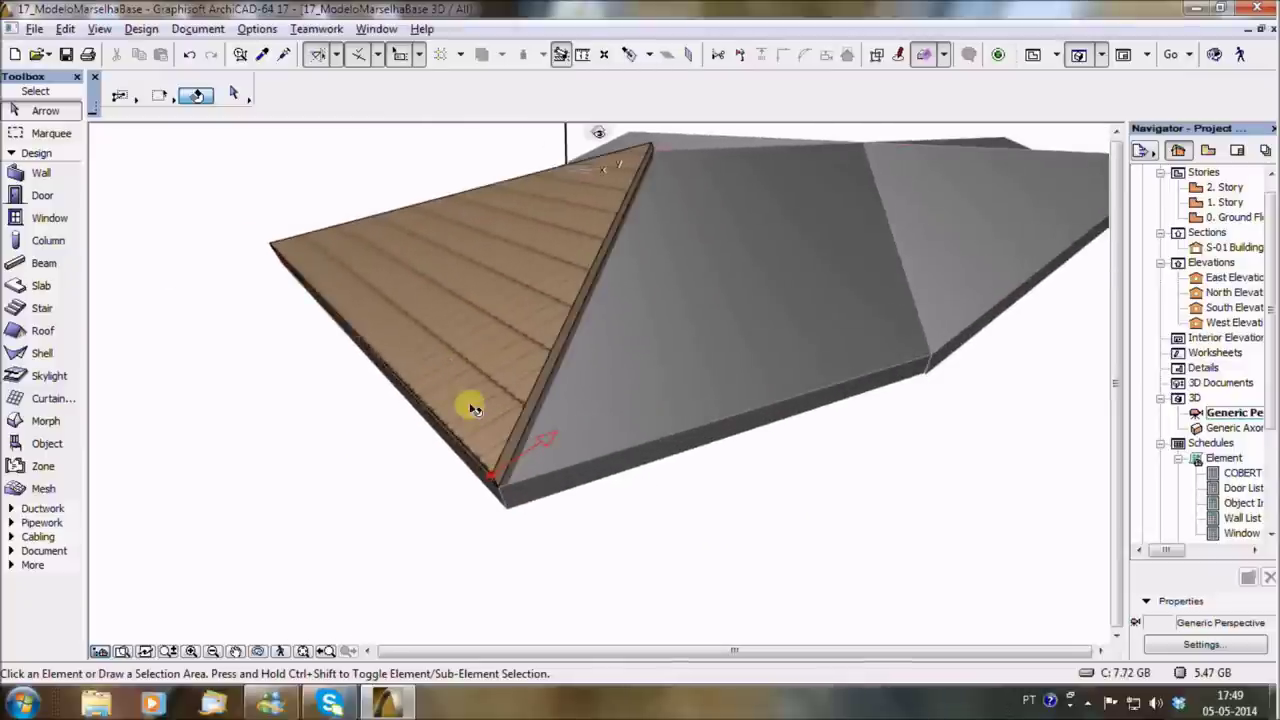
pyautogui.click(472, 408)
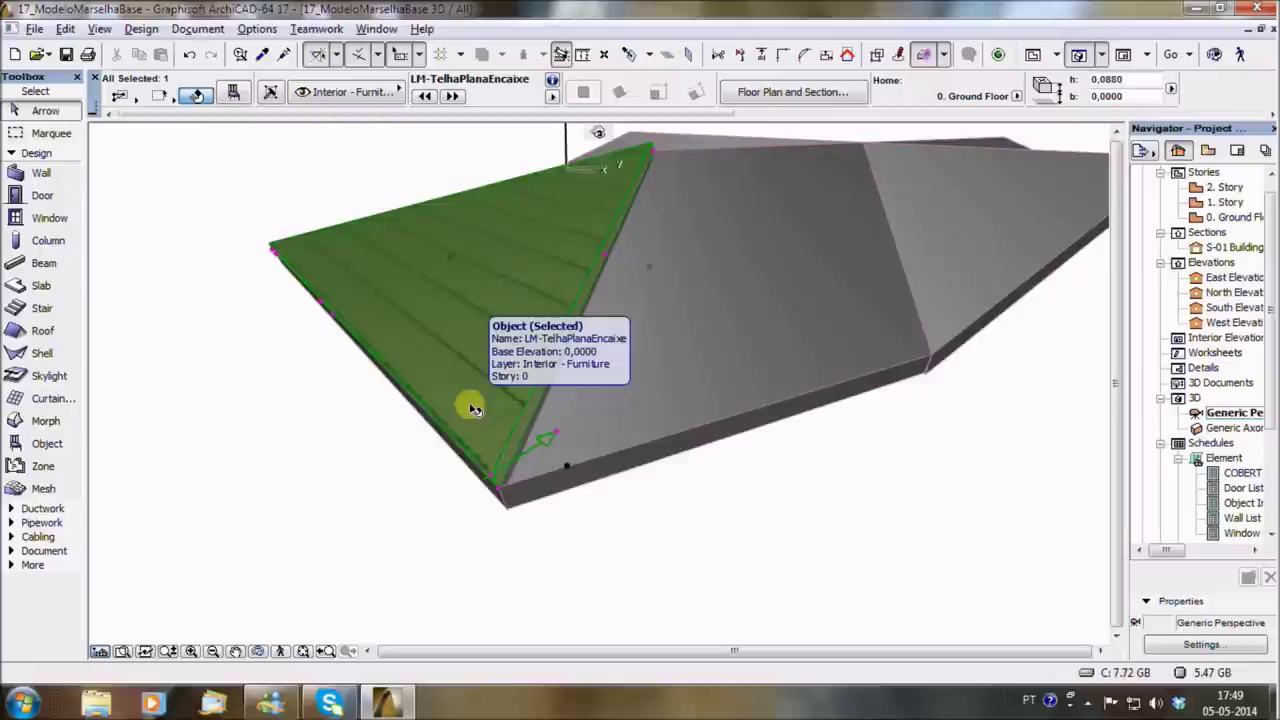
pyautogui.doubleClick(472, 408)
# Set the front slope's tile object to Médio detail.
pyautogui.click(561, 207)
pyautogui.click(650, 200)
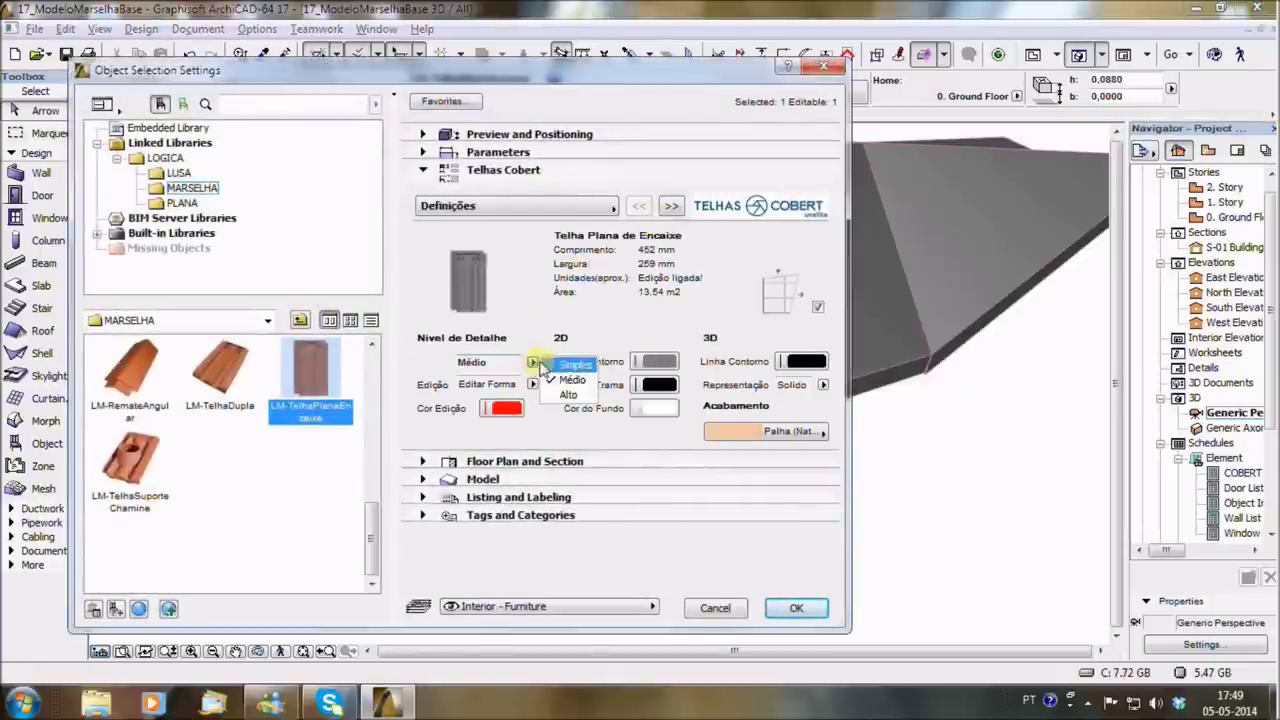
pyautogui.click(796, 608)
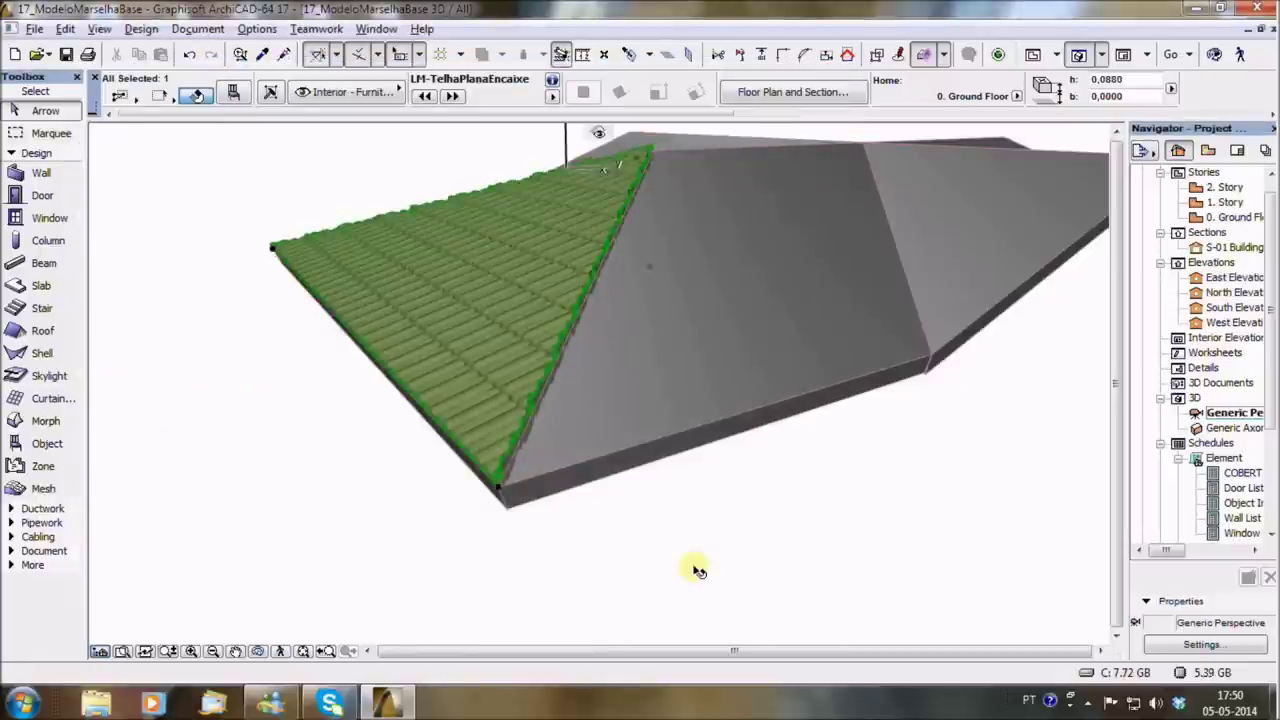
pyautogui.scroll(3, 471, 515)
pyautogui.scroll(2, 478, 447)
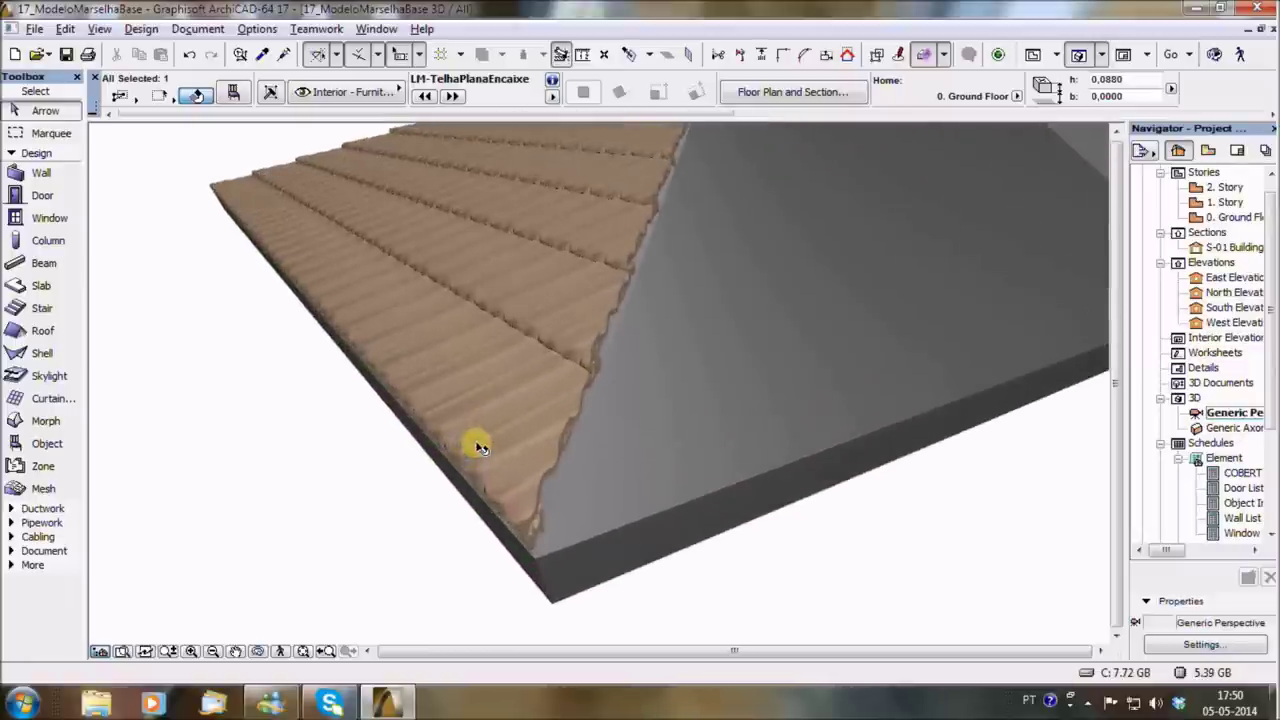
pyautogui.click(376, 537)
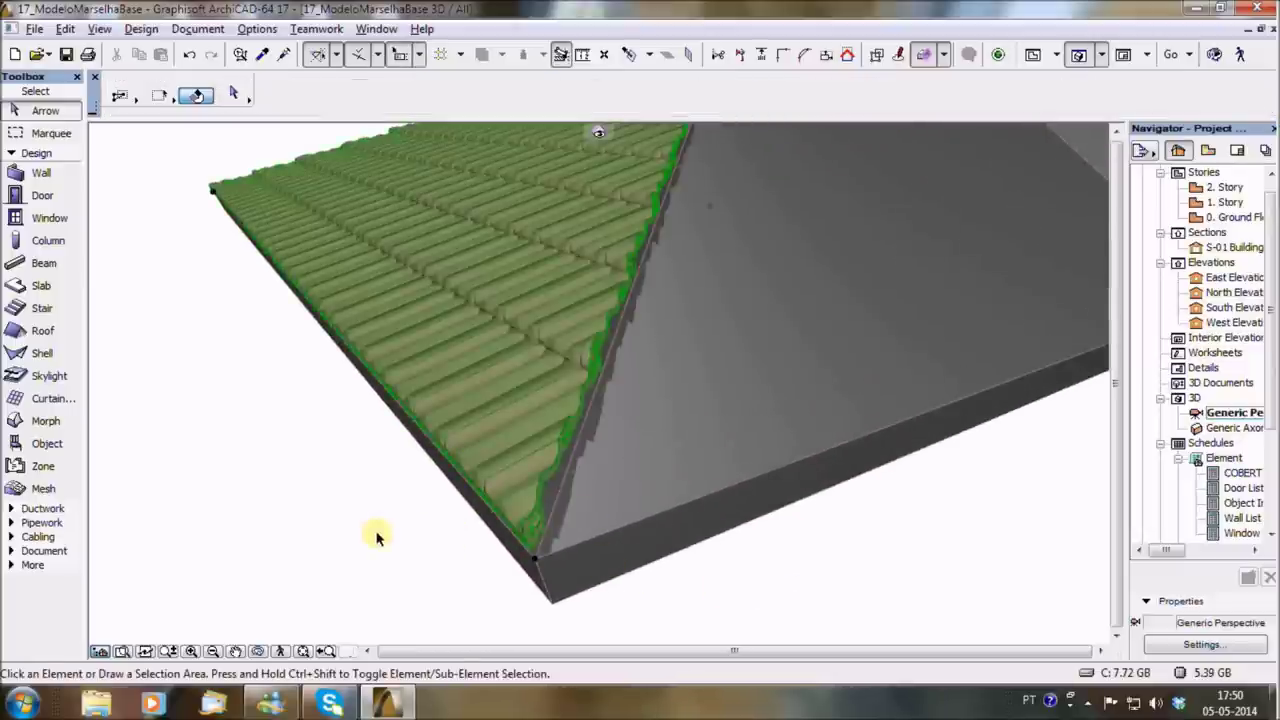
# Face the tiled slope and set the object's Edição to Não Editar, giving 211 tiles.
pyautogui.moveTo(505, 505)
pyautogui.keyDown('shift'); pyautogui.mouseDown(button='middle')
pyautogui.moveTo(360, 440)
pyautogui.moveTo(360, 420)
pyautogui.moveTo(562, 480)
pyautogui.moveTo(366, 500)
pyautogui.mouseUp(button='middle'); pyautogui.keyUp('shift')
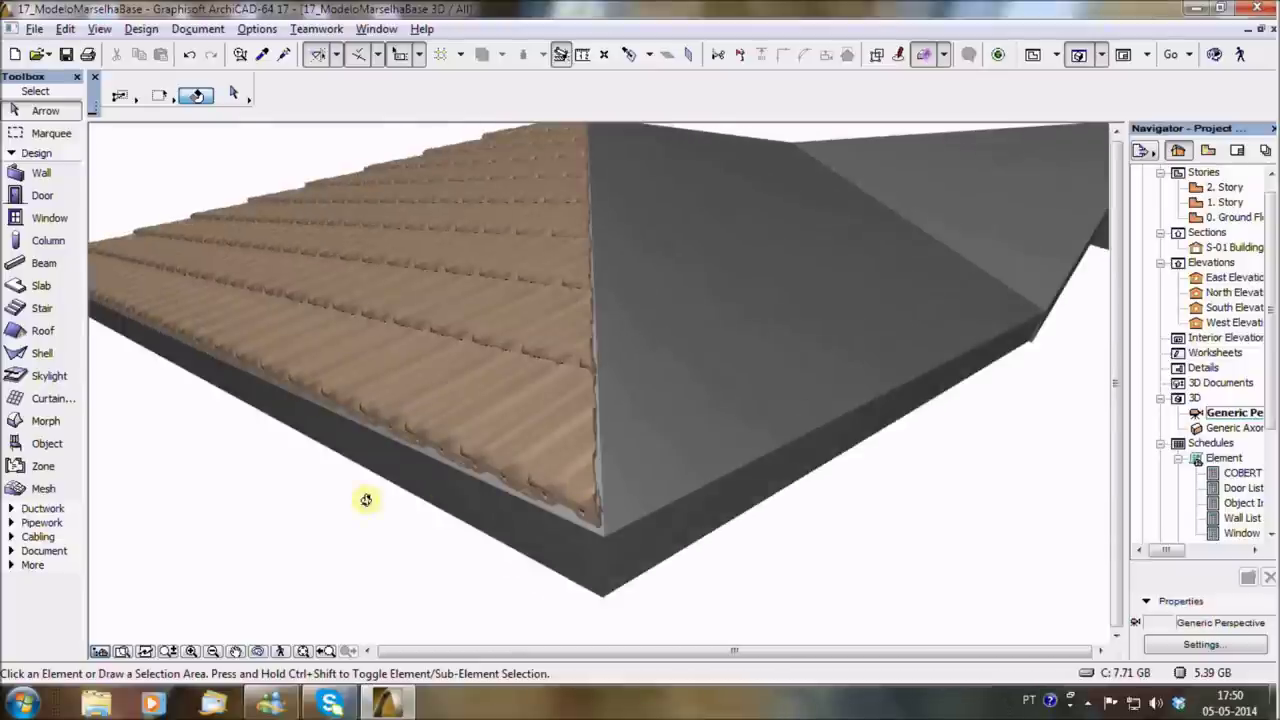
pyautogui.moveTo(267, 500)
pyautogui.keyDown('shift'); pyautogui.mouseDown(button='middle')
pyautogui.moveTo(980, 449)
pyautogui.moveTo(865, 457)
pyautogui.mouseUp(button='middle'); pyautogui.keyUp('shift')
pyautogui.moveTo(1086, 491)
pyautogui.keyDown('shift'); pyautogui.mouseDown(button='middle')
pyautogui.moveTo(1069, 474)
pyautogui.moveTo(883, 463)
pyautogui.moveTo(675, 490)
pyautogui.mouseUp(button='middle'); pyautogui.keyUp('shift')
pyautogui.moveTo(820, 518)
pyautogui.keyDown('shift'); pyautogui.mouseDown(button='middle')
pyautogui.moveTo(614, 509)
pyautogui.moveTo(523, 354)
pyautogui.mouseUp(button='middle'); pyautogui.keyUp('shift')
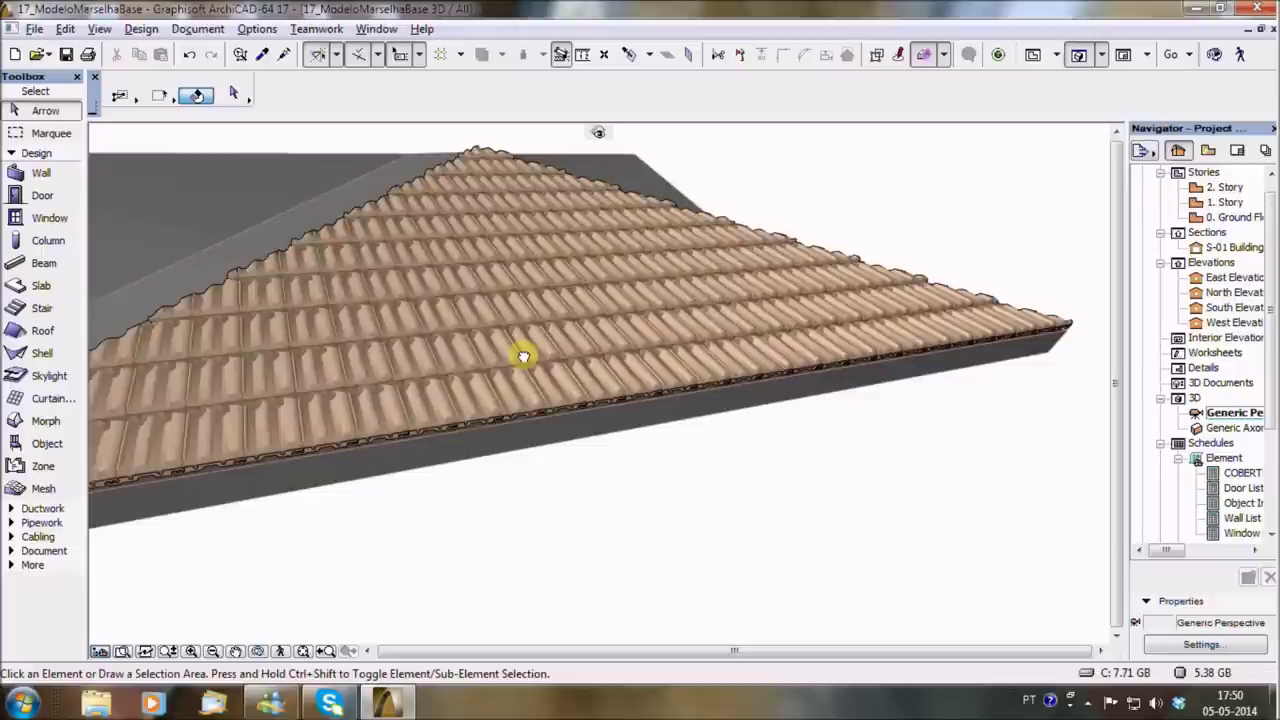
pyautogui.click(525, 357)
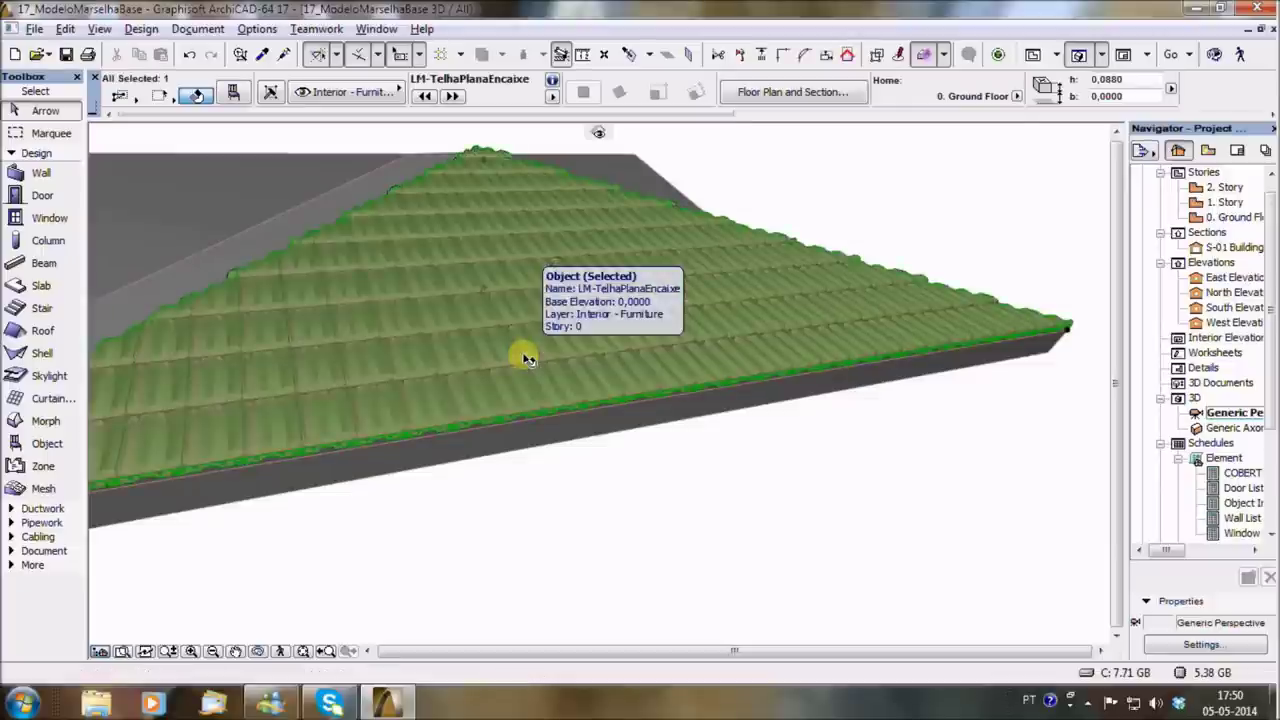
pyautogui.doubleClick(525, 357)
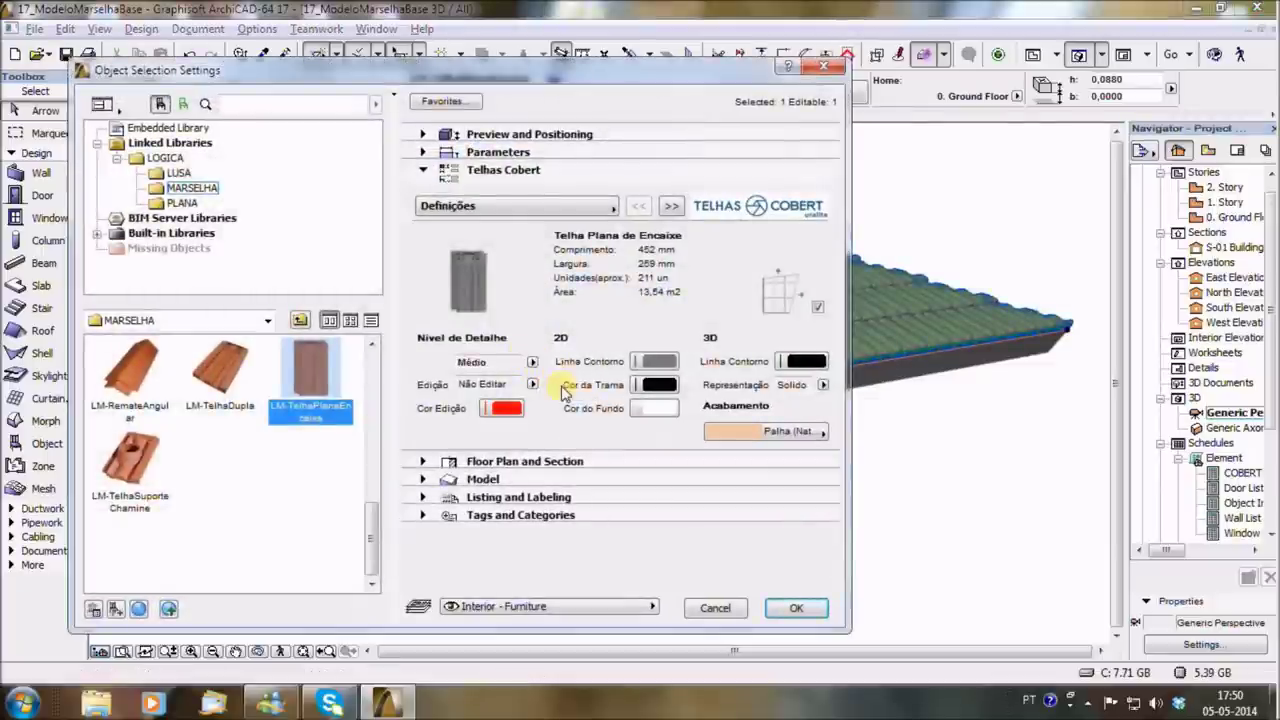
pyautogui.press('Return')
pyautogui.keyDown('shift'); pyautogui.moveTo(676, 521); pyautogui.dragTo(732, 502, button='middle'); pyautogui.keyUp('shift')
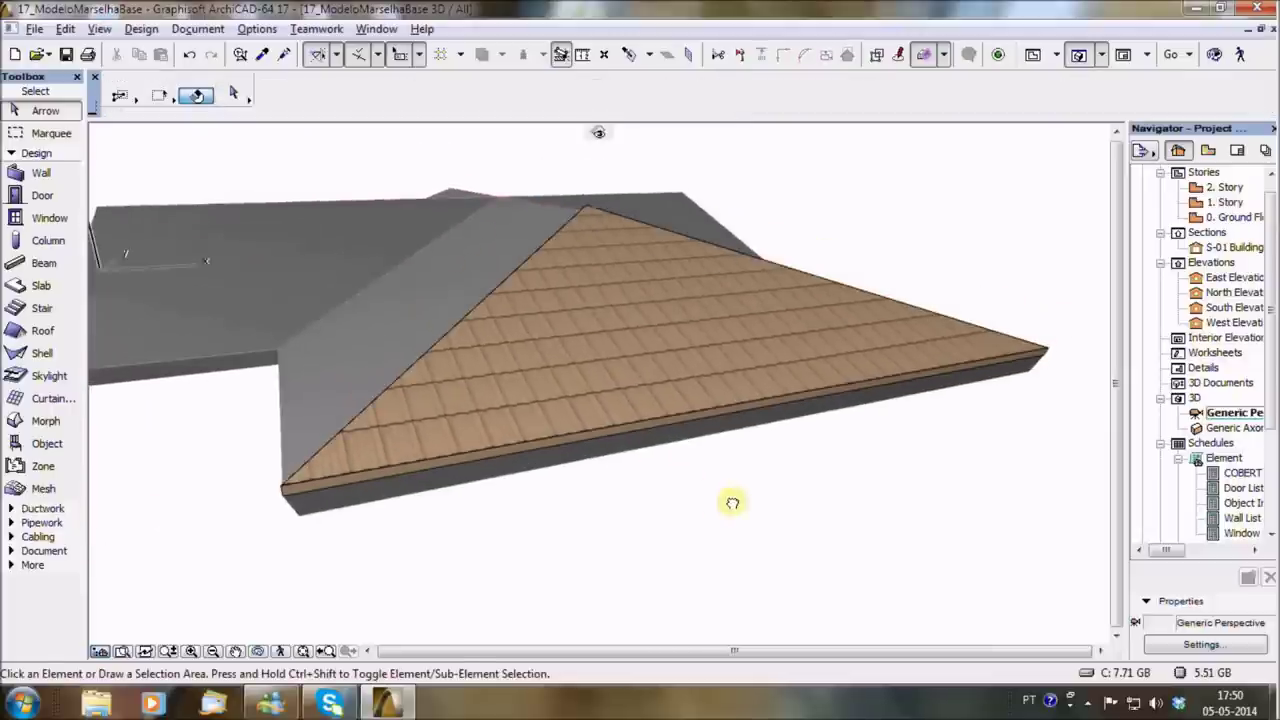
# On the Ground Floor plan, set the tile object's Edição to Editar Forma.
pyautogui.click(595, 421)
pyautogui.press('F2')
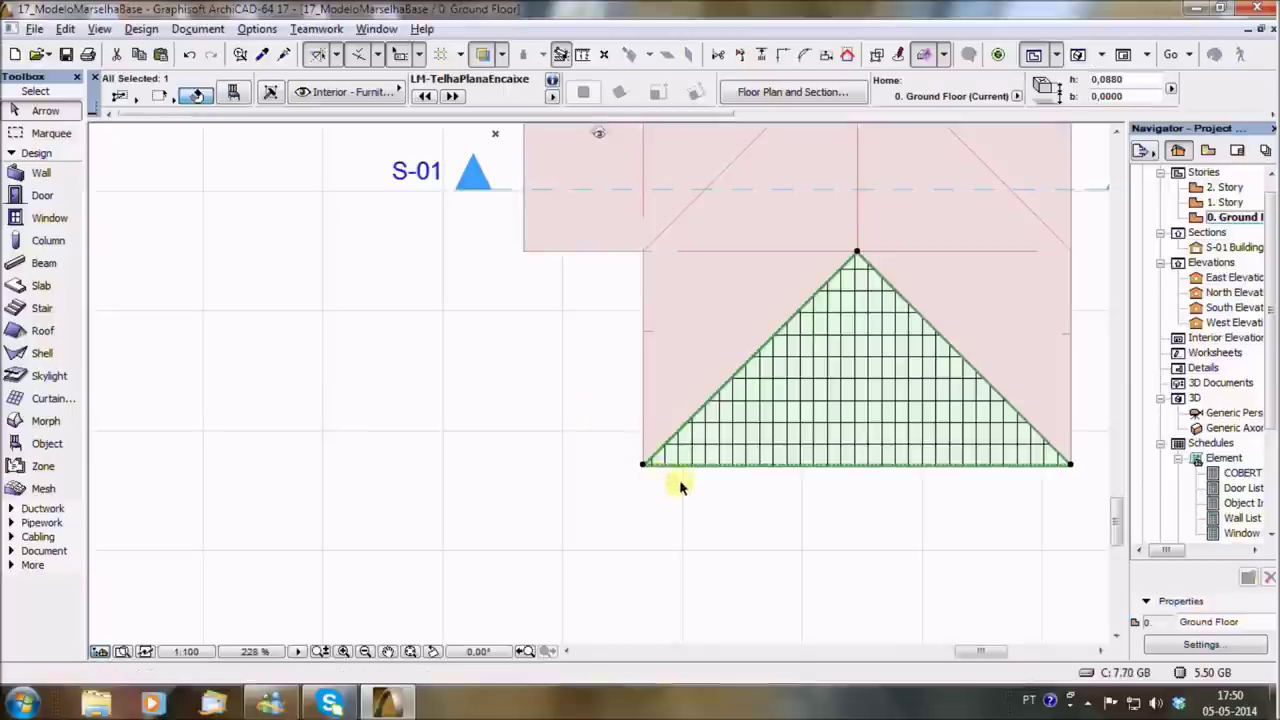
pyautogui.moveTo(689, 481); pyautogui.dragTo(603, 465, button='middle')
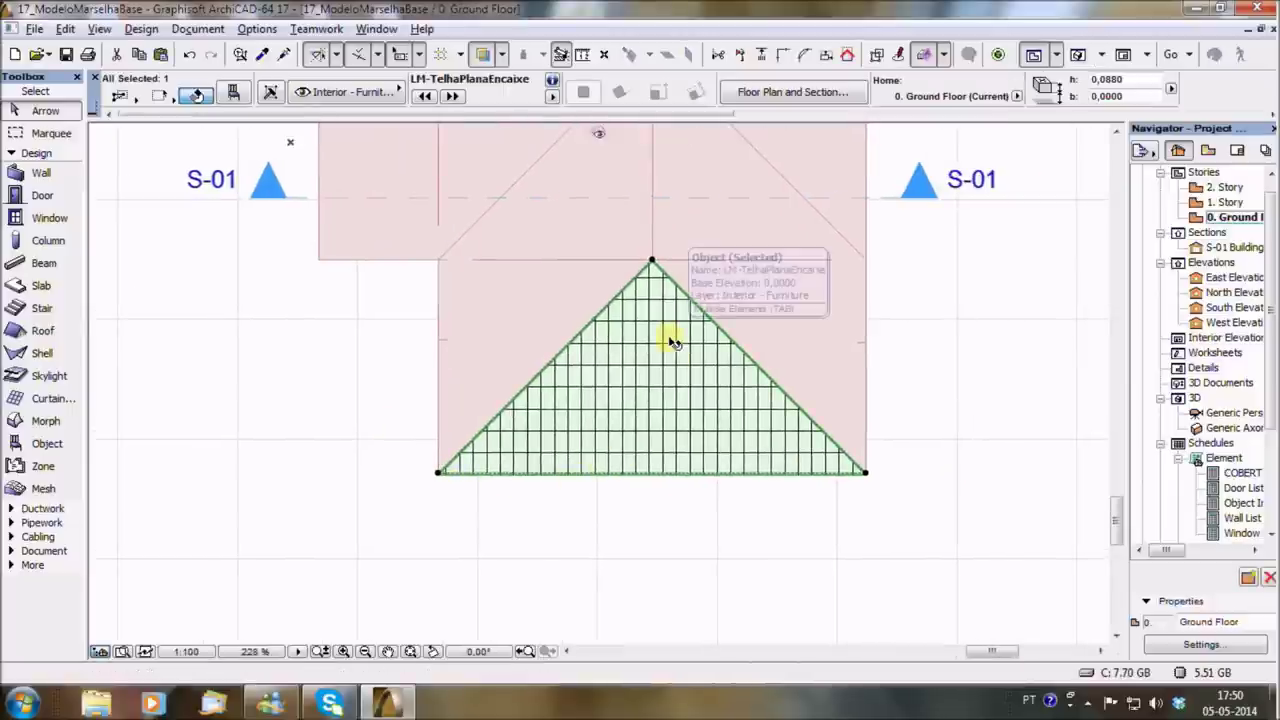
pyautogui.doubleClick(672, 342)
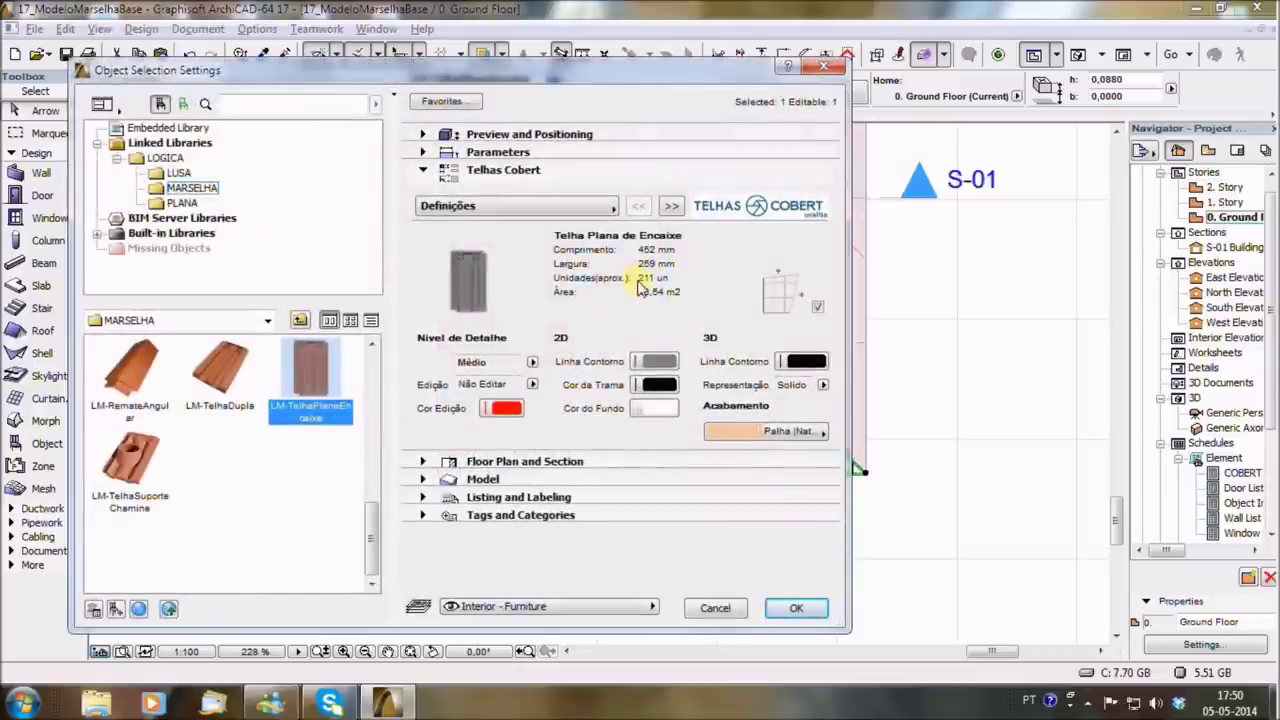
pyautogui.click(796, 607)
pyautogui.doubleClick(683, 450)
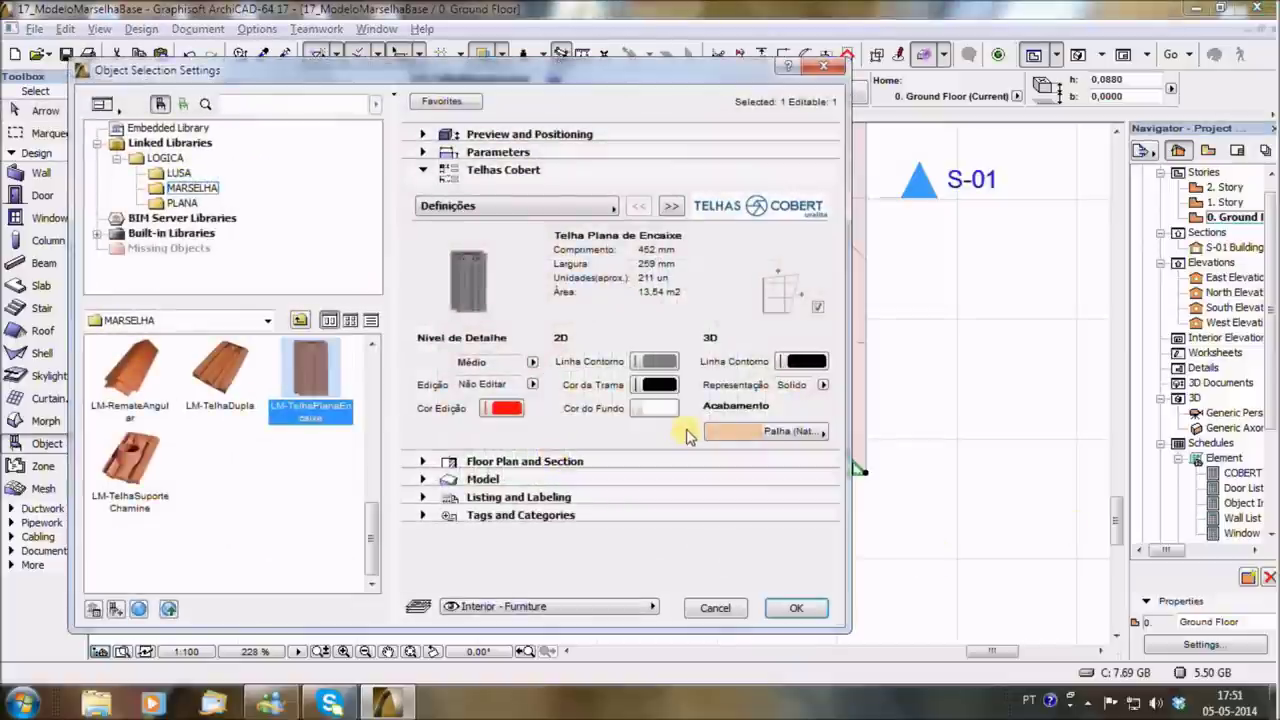
pyautogui.click(547, 390)
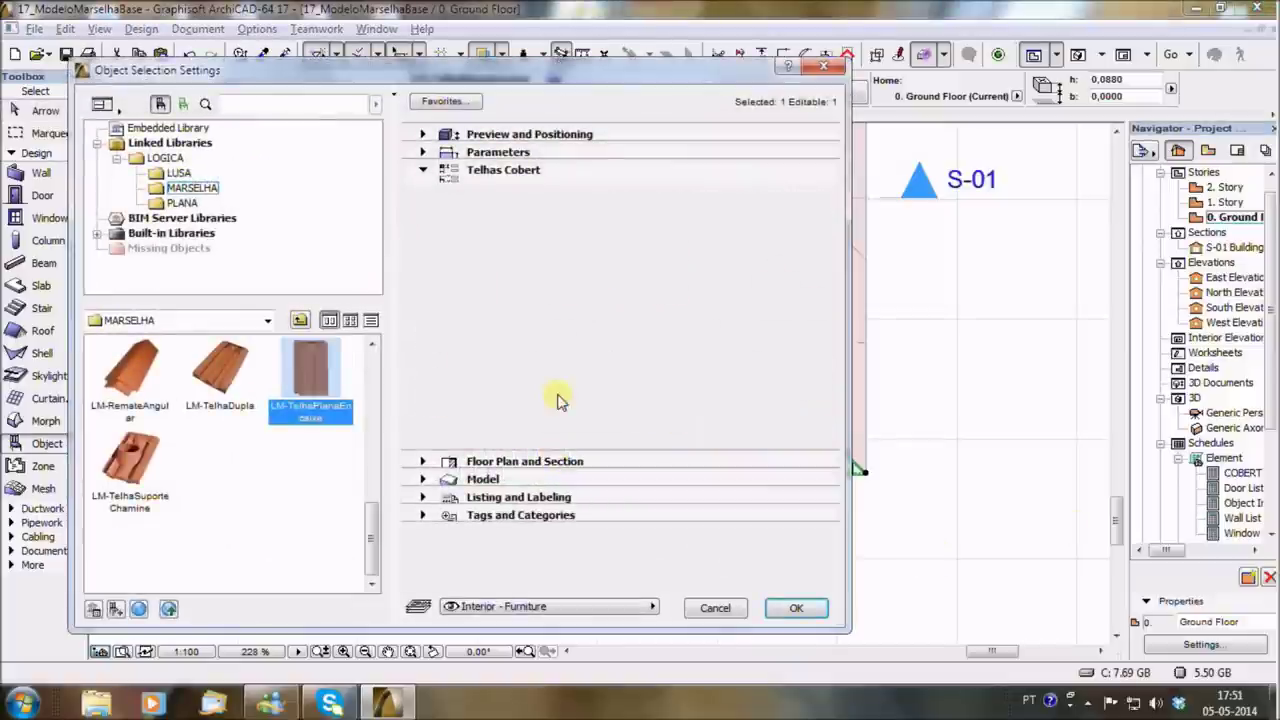
pyautogui.click(796, 607)
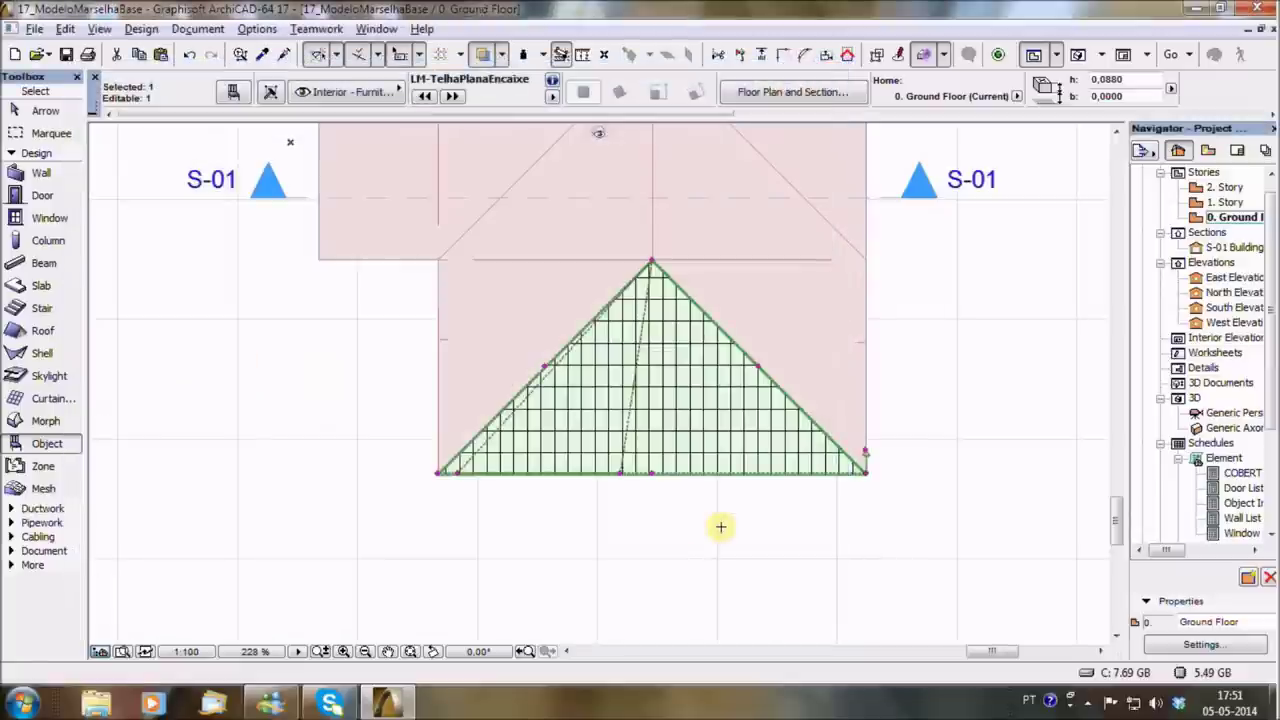
# Pull a new node on the triangle's right edge inward and view the notched tiles in 3D.
pyautogui.press('Escape')
pyautogui.click(748, 406)
pyautogui.click(758, 368)
pyautogui.click(693, 408)
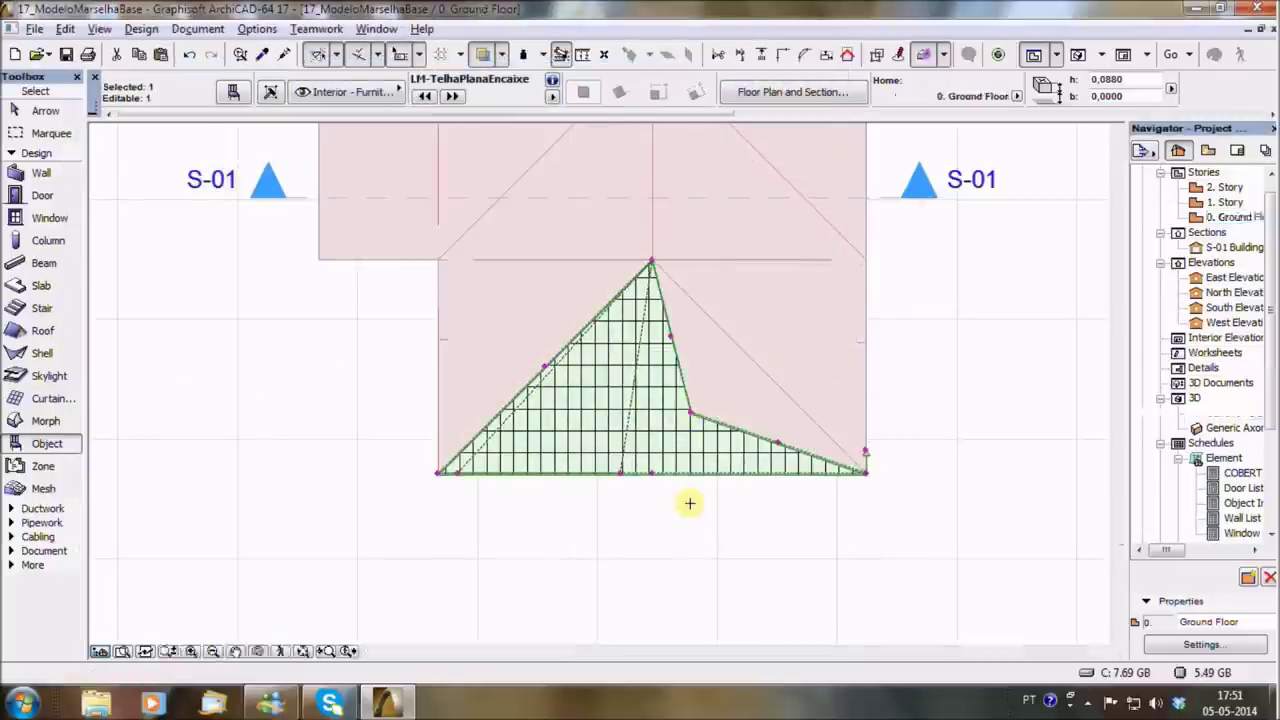
pyautogui.press('F5')
pyautogui.keyDown('shift'); pyautogui.moveTo(747, 470); pyautogui.dragTo(317, 449, button='middle'); pyautogui.keyUp('shift')
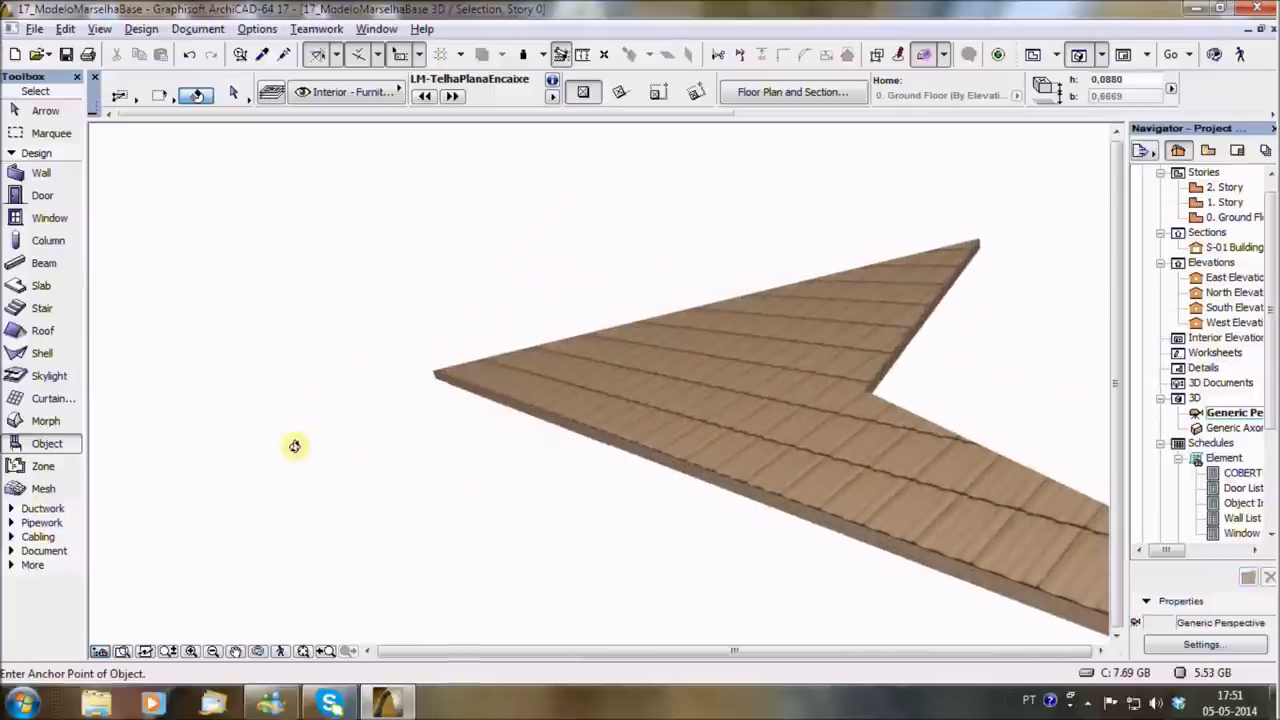
# Toggle the tile covering's Edição off and back to Editar Forma to refresh its 170-tile, 9.93 m2 count.
pyautogui.doubleClick(745, 425)
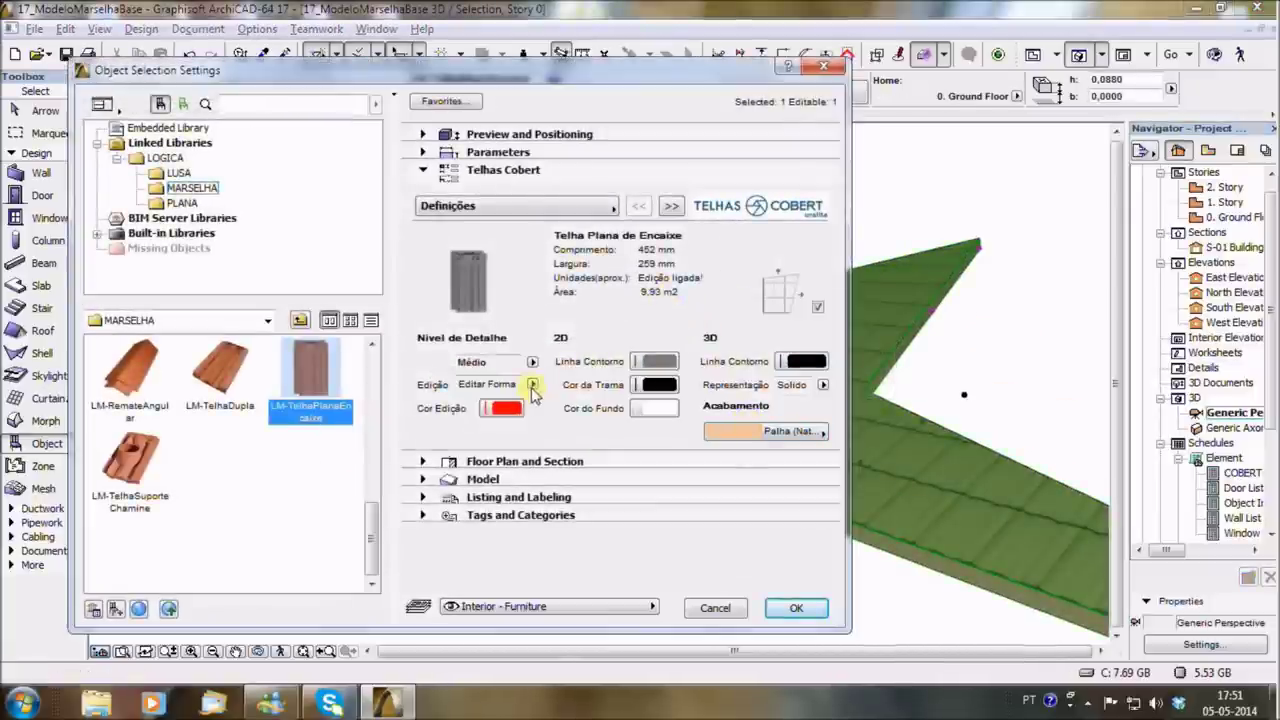
pyautogui.click(577, 388)
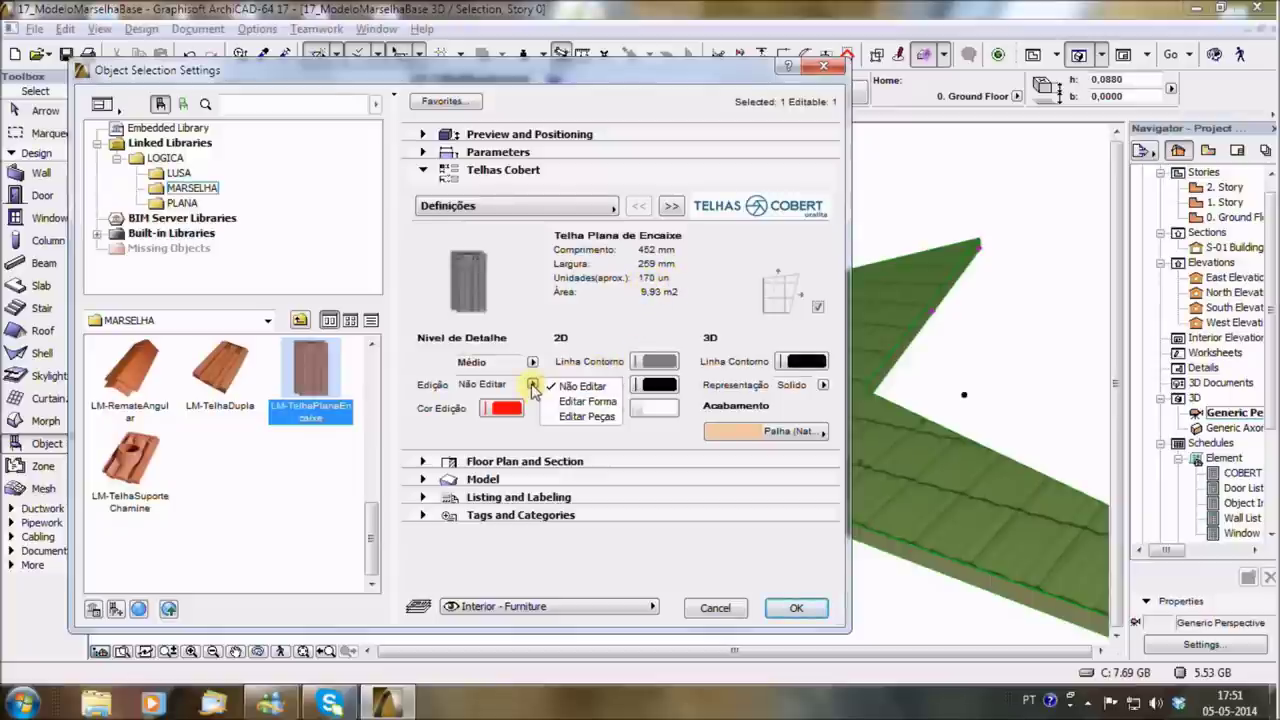
pyautogui.click(580, 402)
pyautogui.click(791, 605)
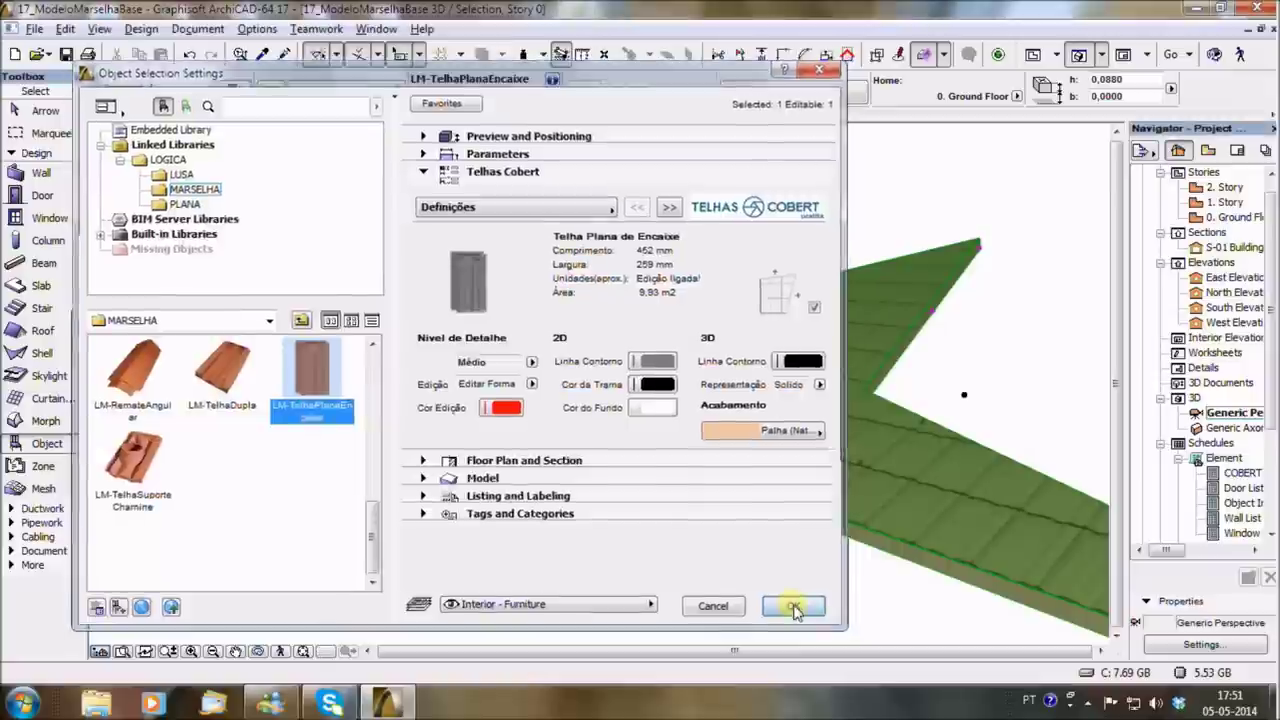
# On the ground floor plan, choose the unventilated walkway tile LM-PassadeiraSemVentilacao as the default object.
pyautogui.press('F2')
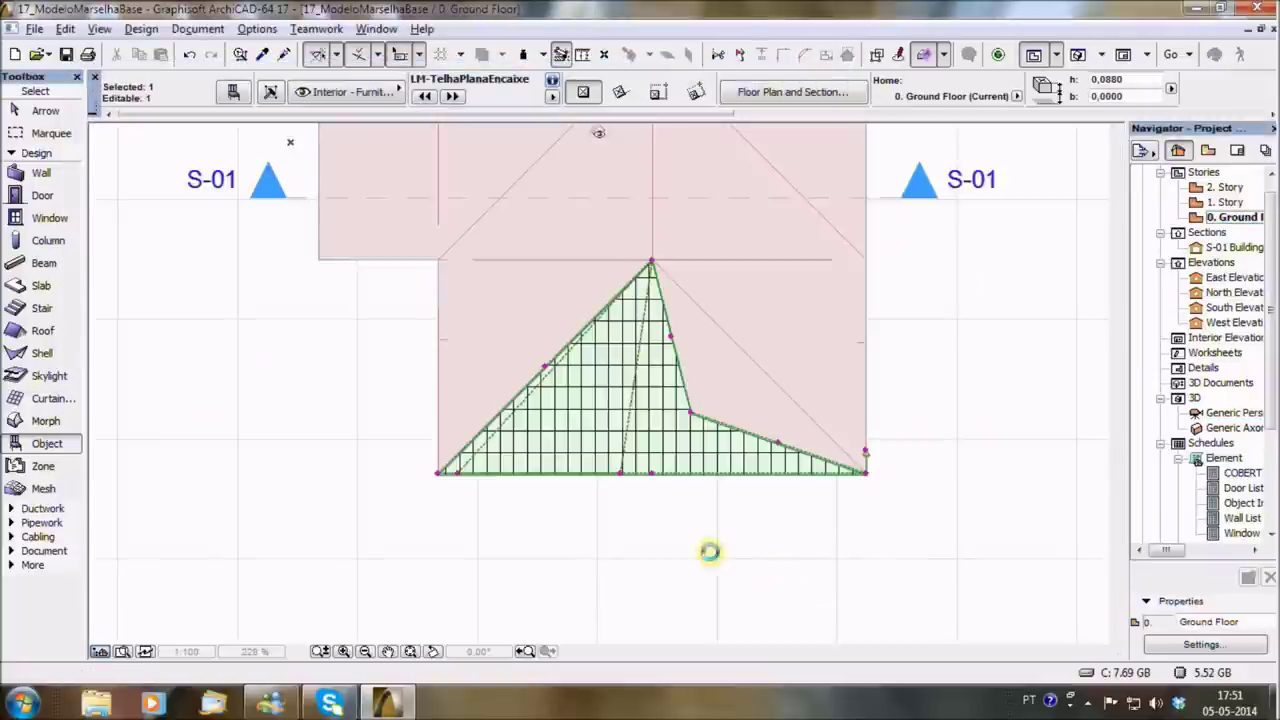
pyautogui.click(690, 412)
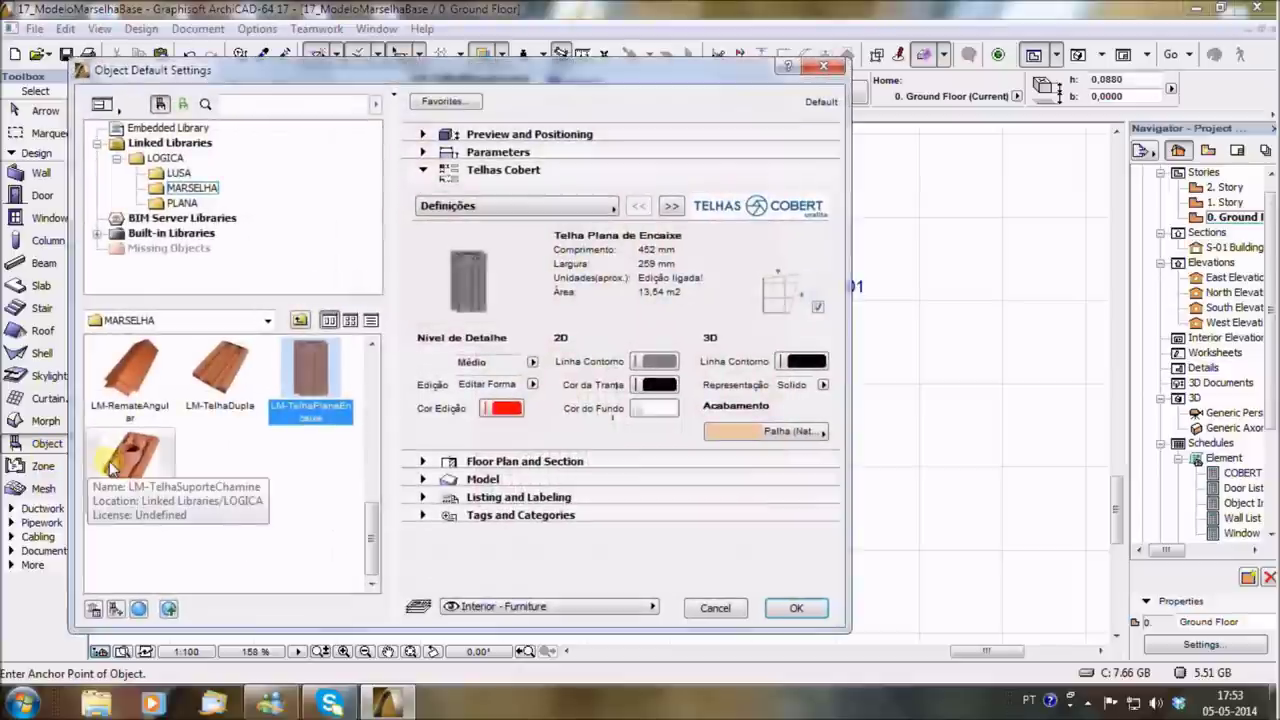
pyautogui.moveTo(370, 545); pyautogui.dragTo(390, 485)
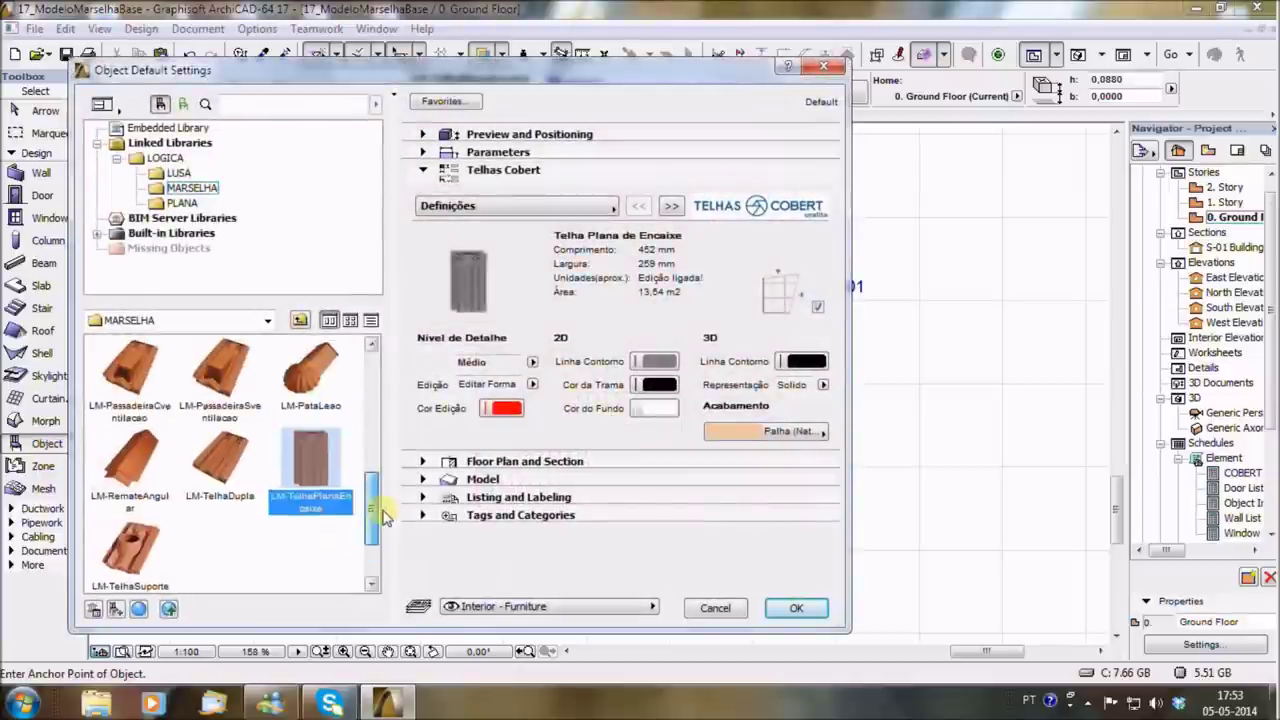
pyautogui.click(220, 460)
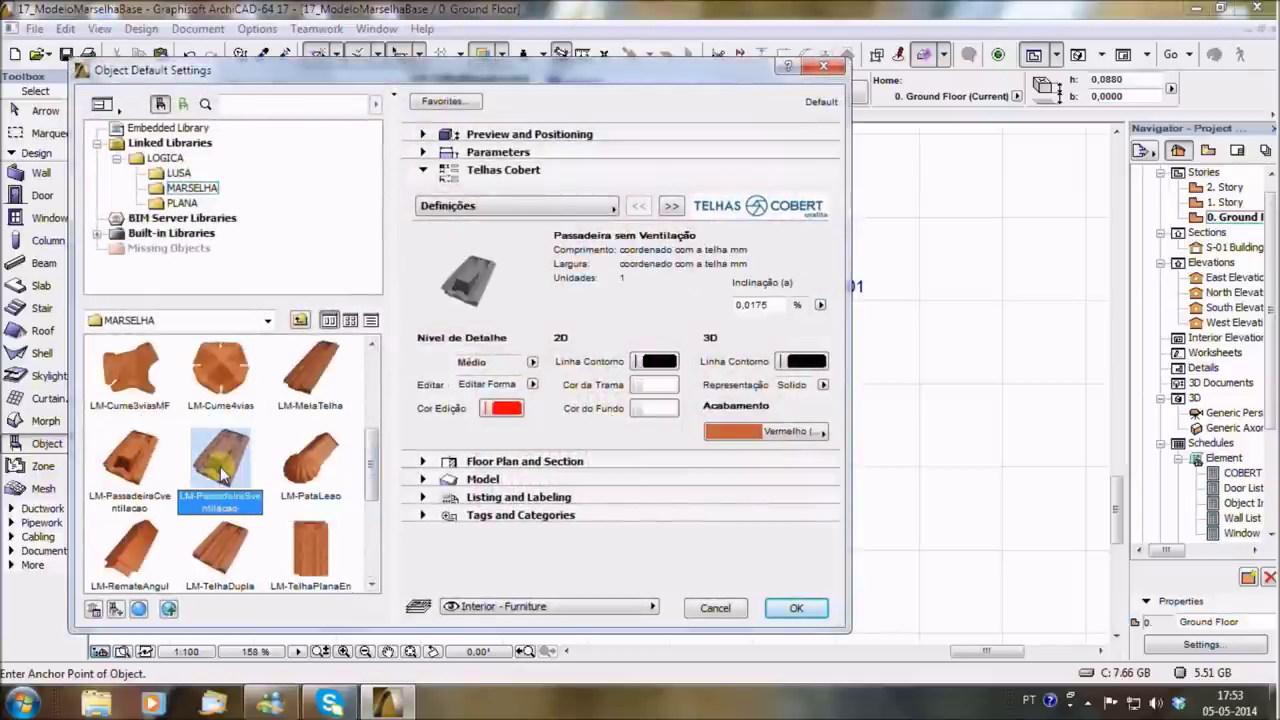
# Browse the Telhas Cobert data pages, set Inclinação to 0,0000 % on Definições, and confirm.
pyautogui.click(670, 208)
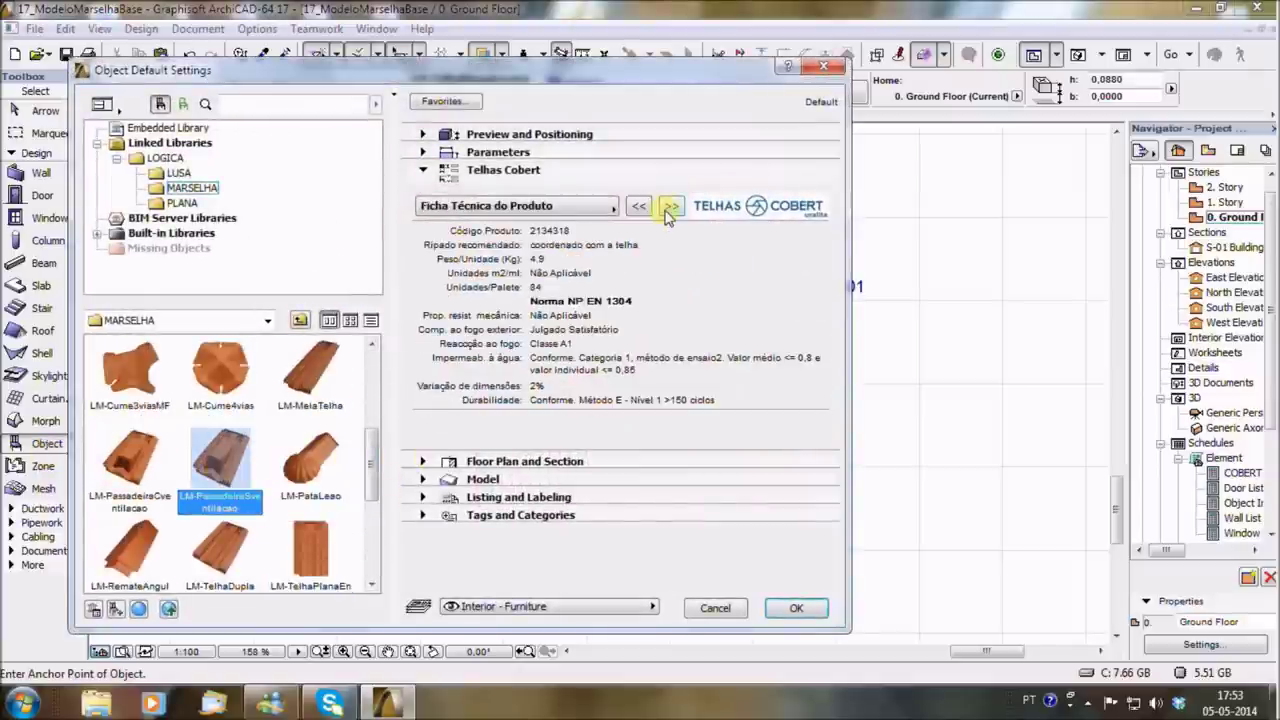
pyautogui.click(670, 210)
pyautogui.click(640, 207)
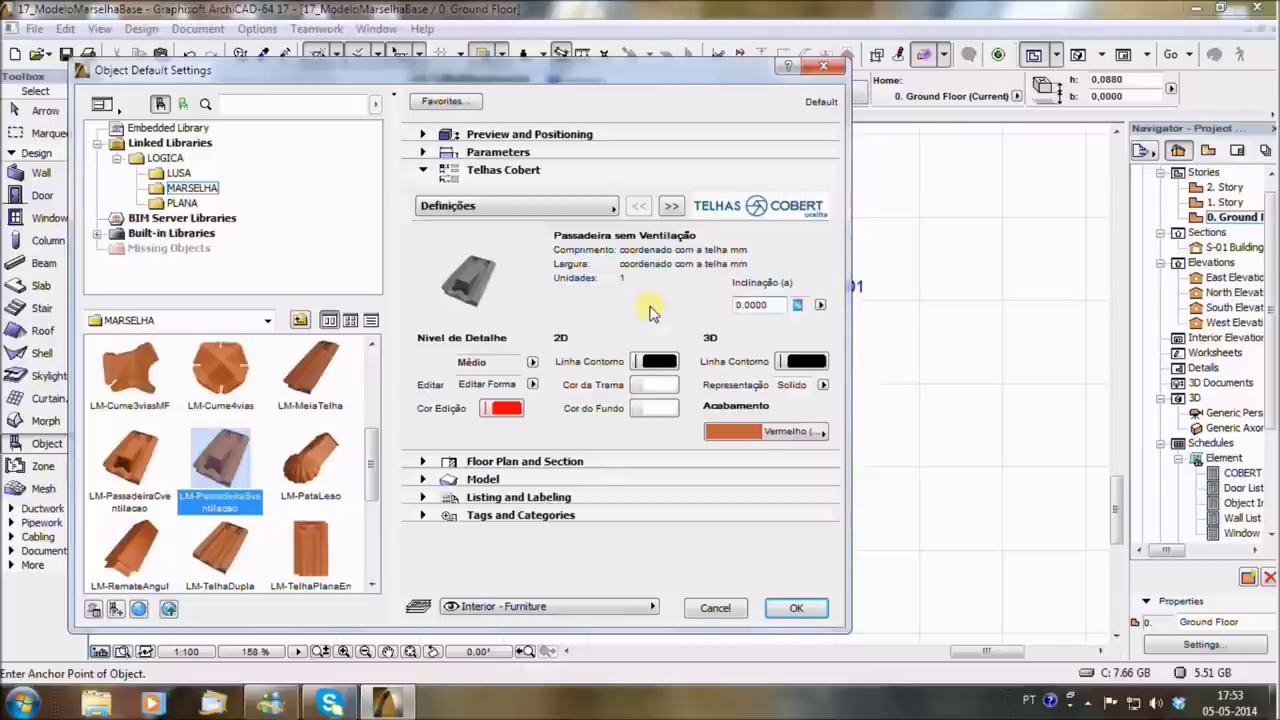
pyautogui.click(795, 607)
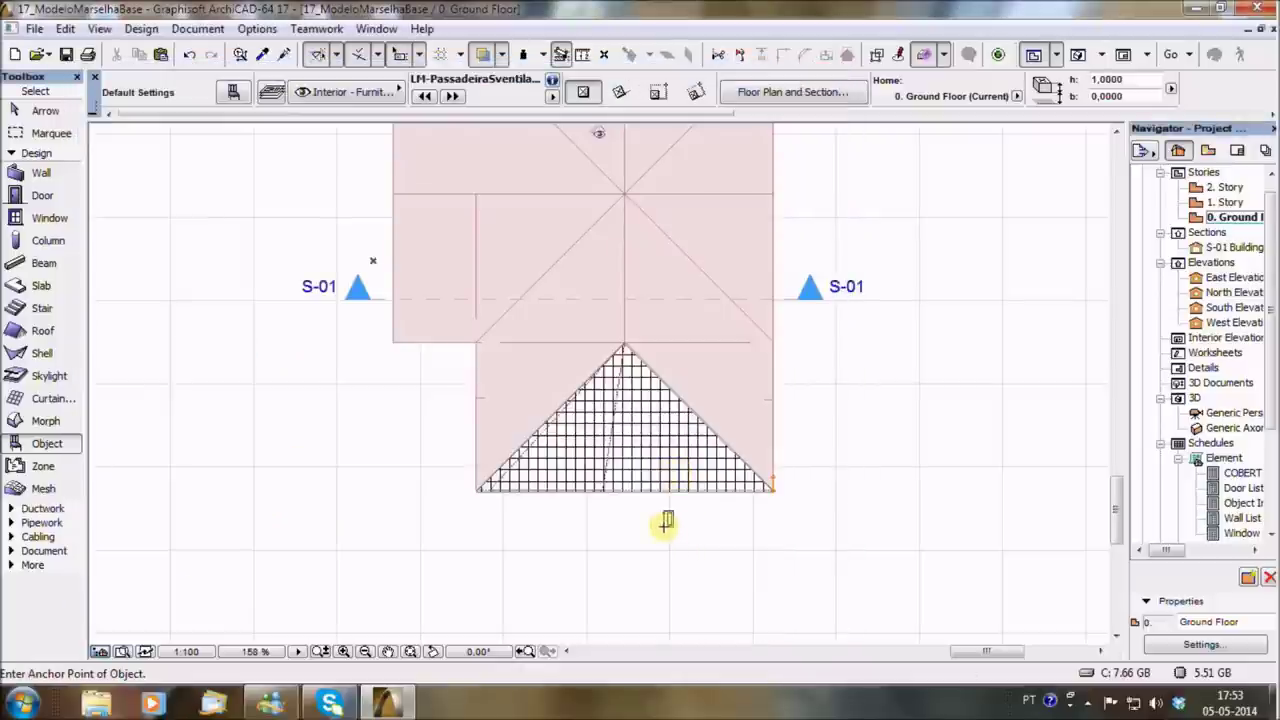
# Place the walkway tile on the plan and inspect it in the 3D view.
pyautogui.click(667, 520)
pyautogui.press('F3')
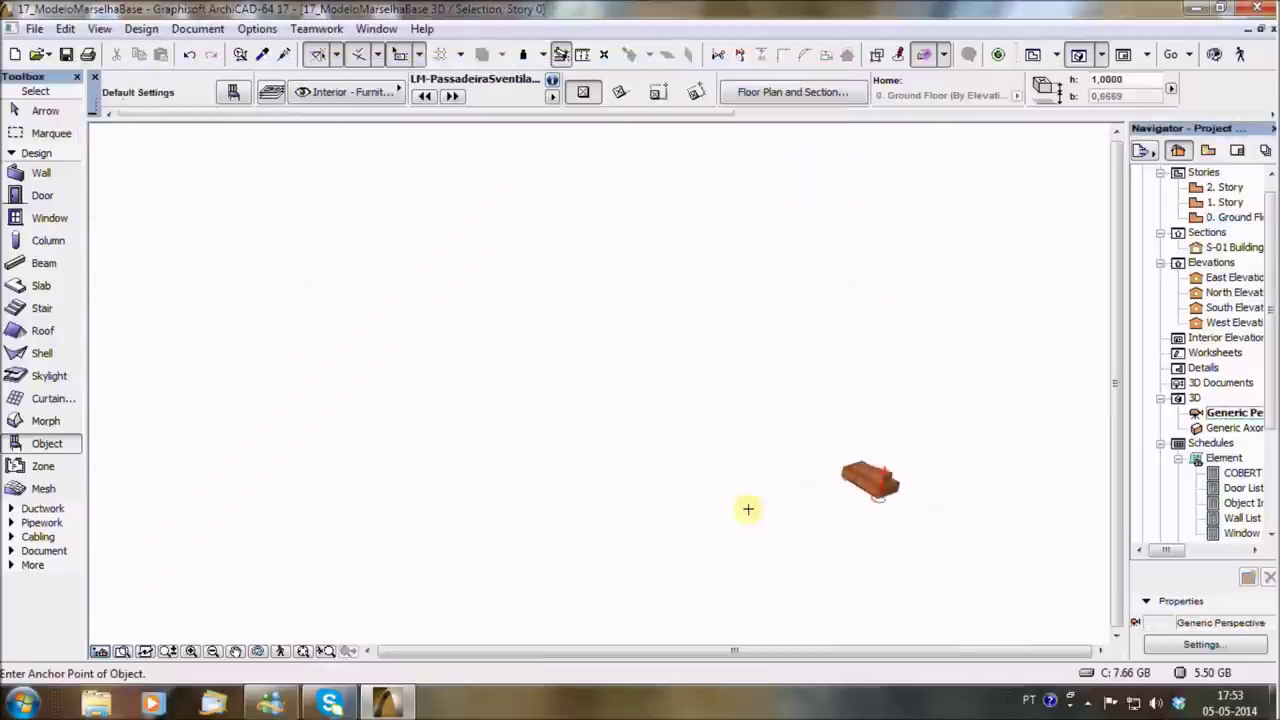
pyautogui.scroll(3, 843, 489)
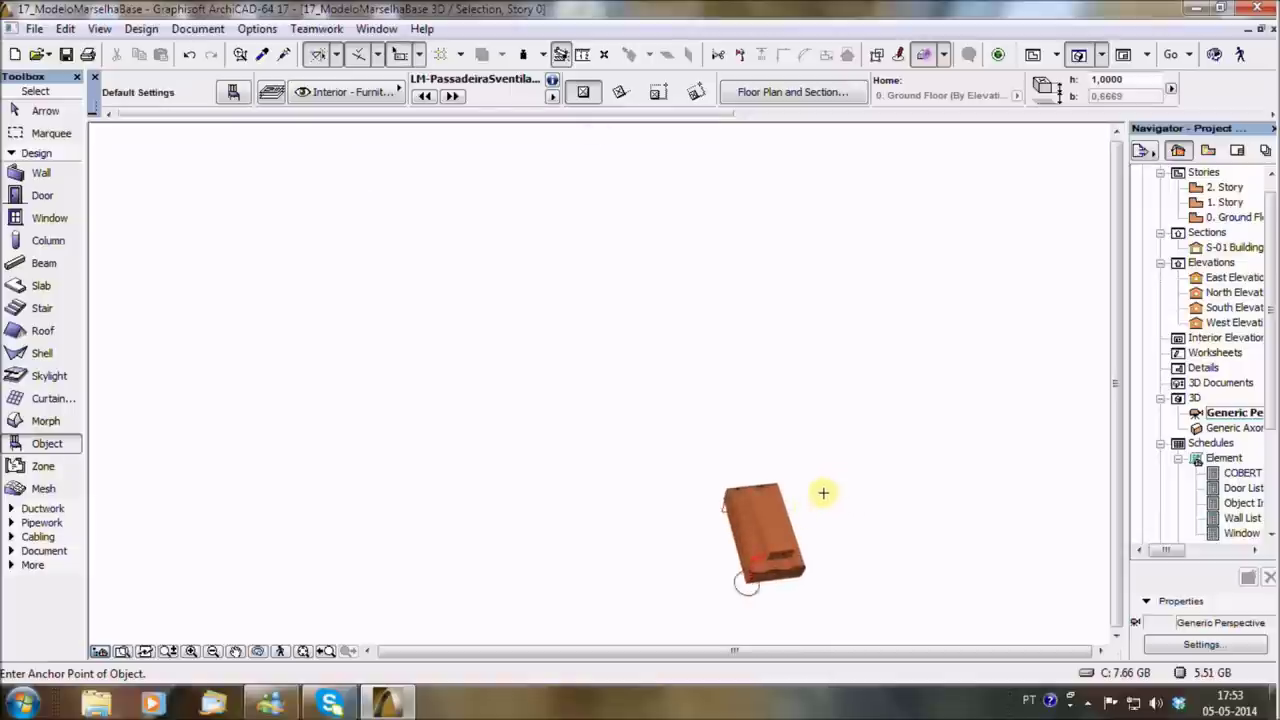
pyautogui.moveTo(823, 491); pyautogui.dragTo(734, 501, button='middle')
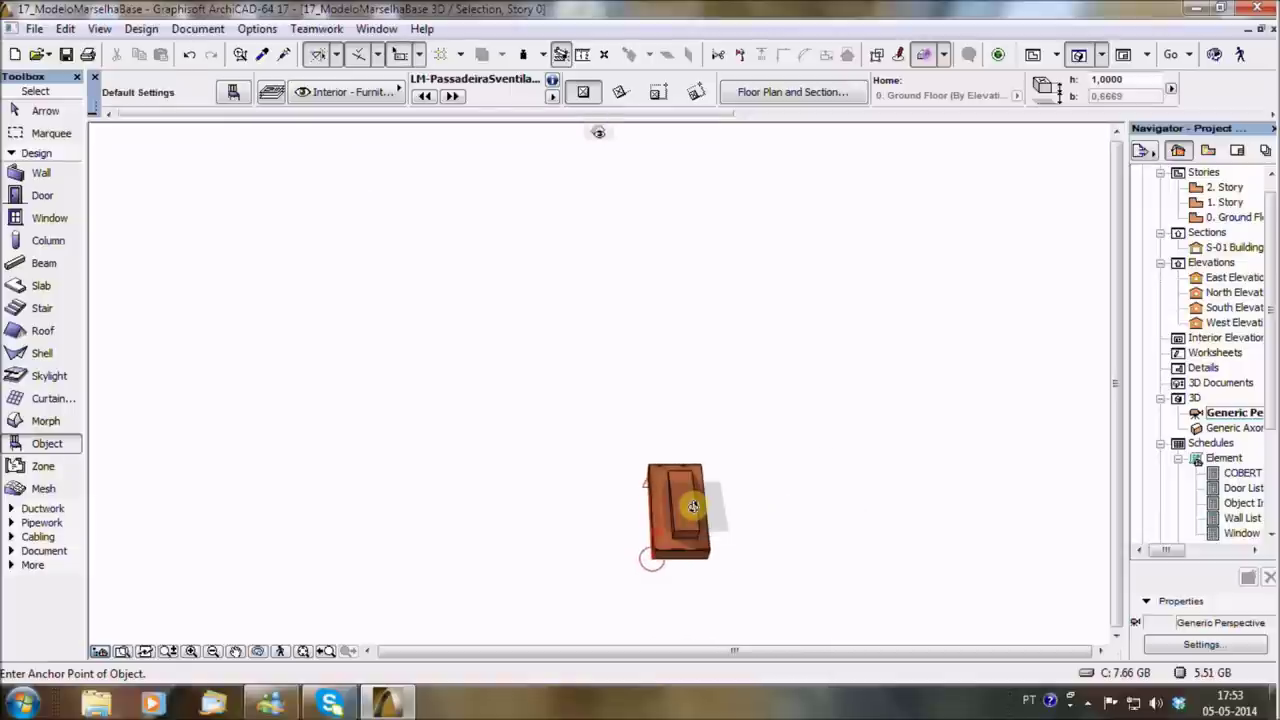
pyautogui.scroll(1, 692, 506)
pyautogui.scroll(1, 691, 507)
pyautogui.moveTo(720, 506)
pyautogui.keyDown('shift'); pyautogui.mouseDown(button='middle')
pyautogui.moveTo(971, 474)
pyautogui.moveTo(908, 469)
pyautogui.mouseUp(button='middle'); pyautogui.keyUp('shift')
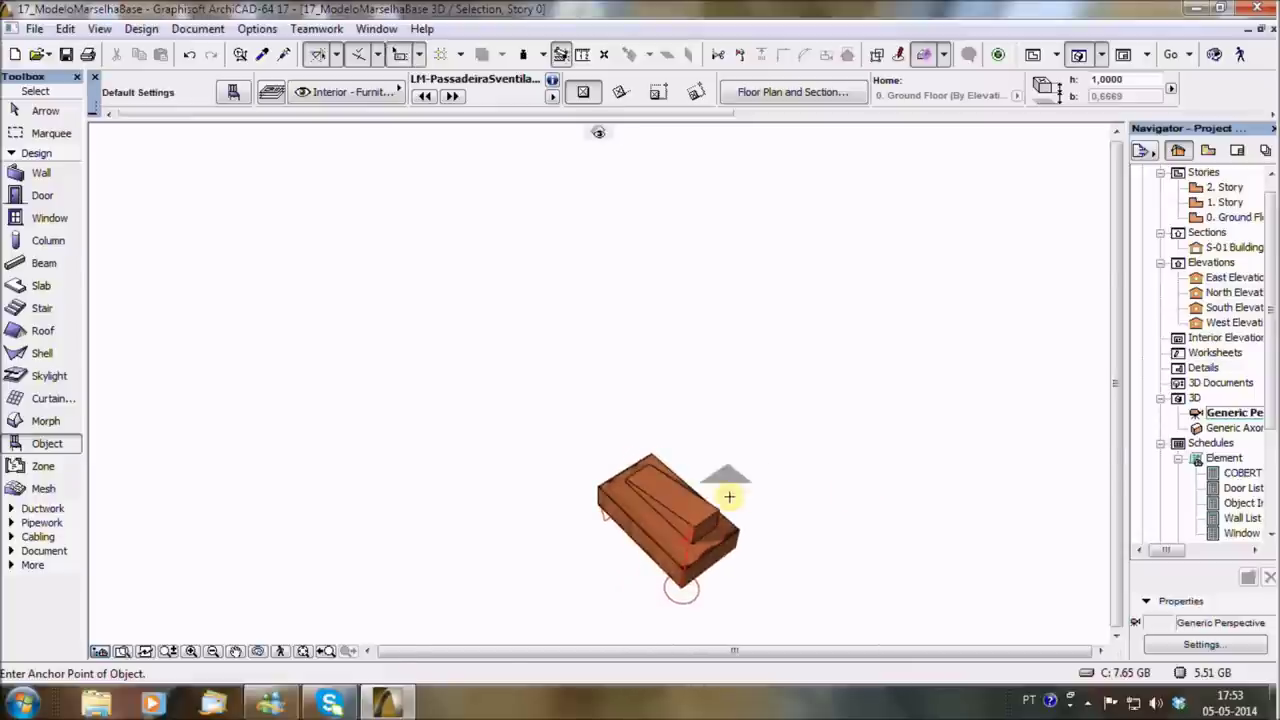
# Open the selection settings of the triangular LM-TelhaPlanaEncaixe tile covering on the Ground Floor.
pyautogui.press('F2')
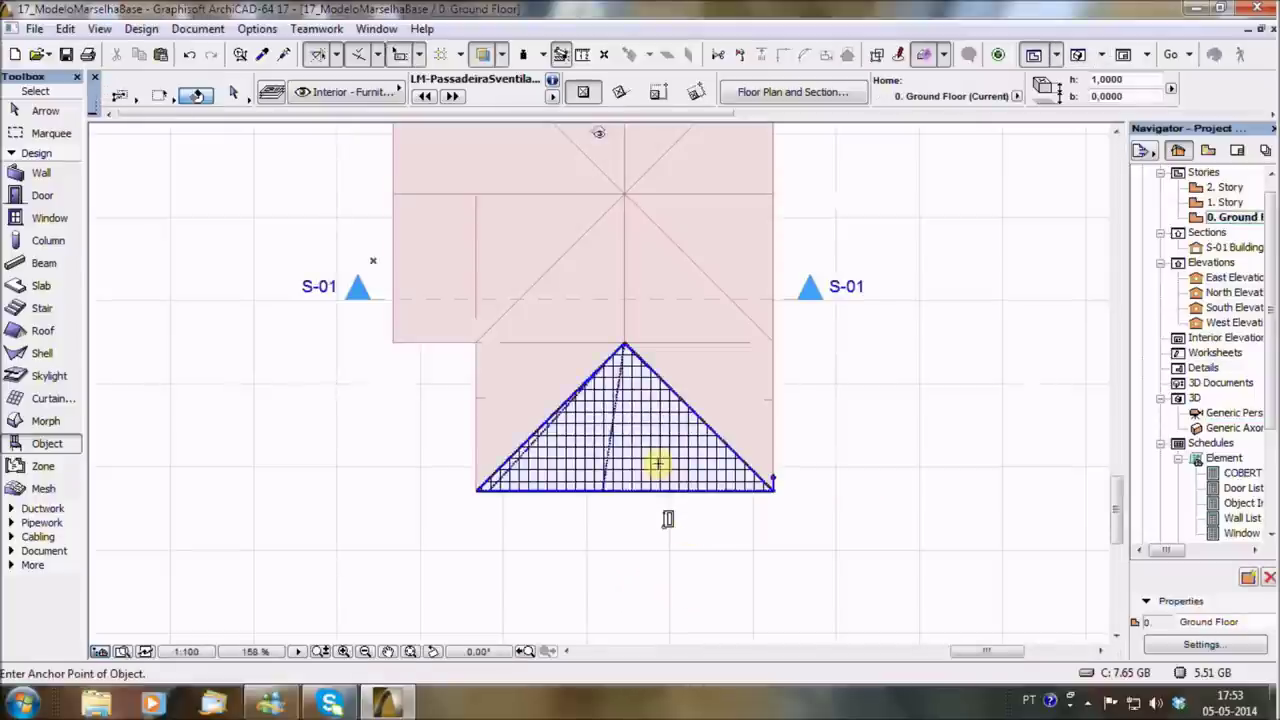
pyautogui.keyDown('shift'); pyautogui.click(660, 466); pyautogui.keyUp('shift')
pyautogui.doubleClick(660, 466)
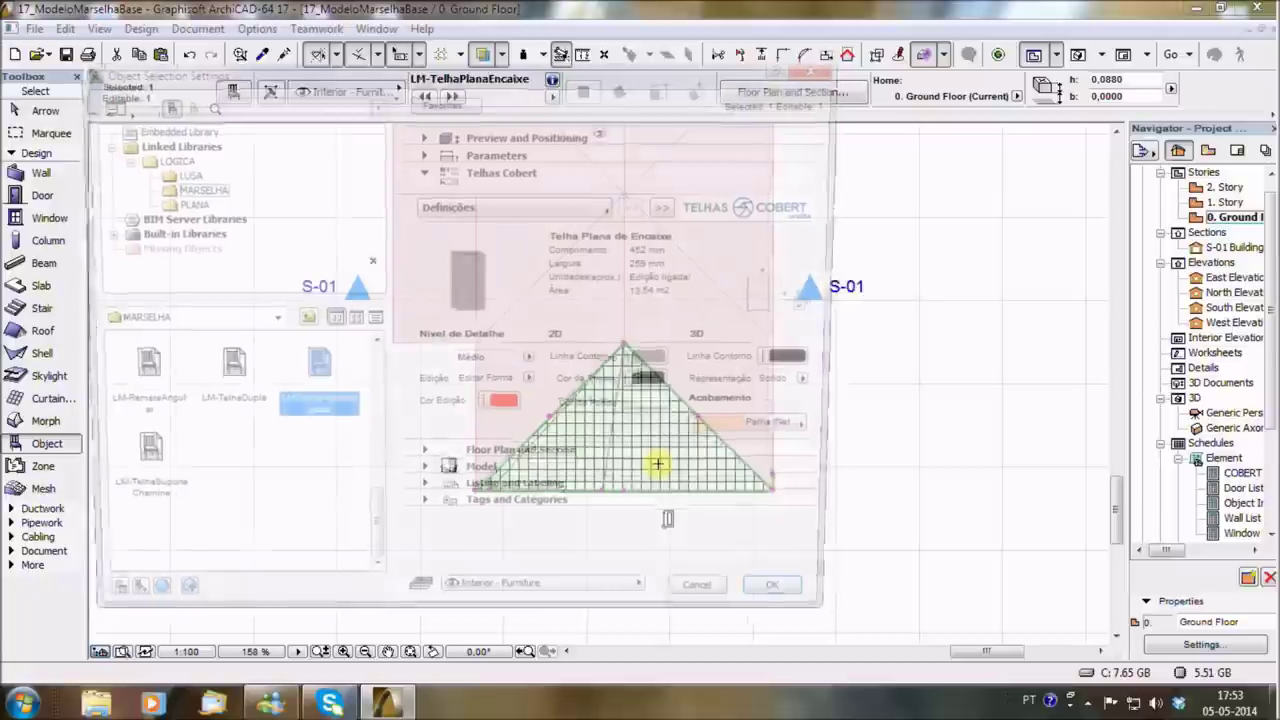
# Switch the covering to Editar Peças and remove the first three tiles up the centre.
pyautogui.click(577, 417)
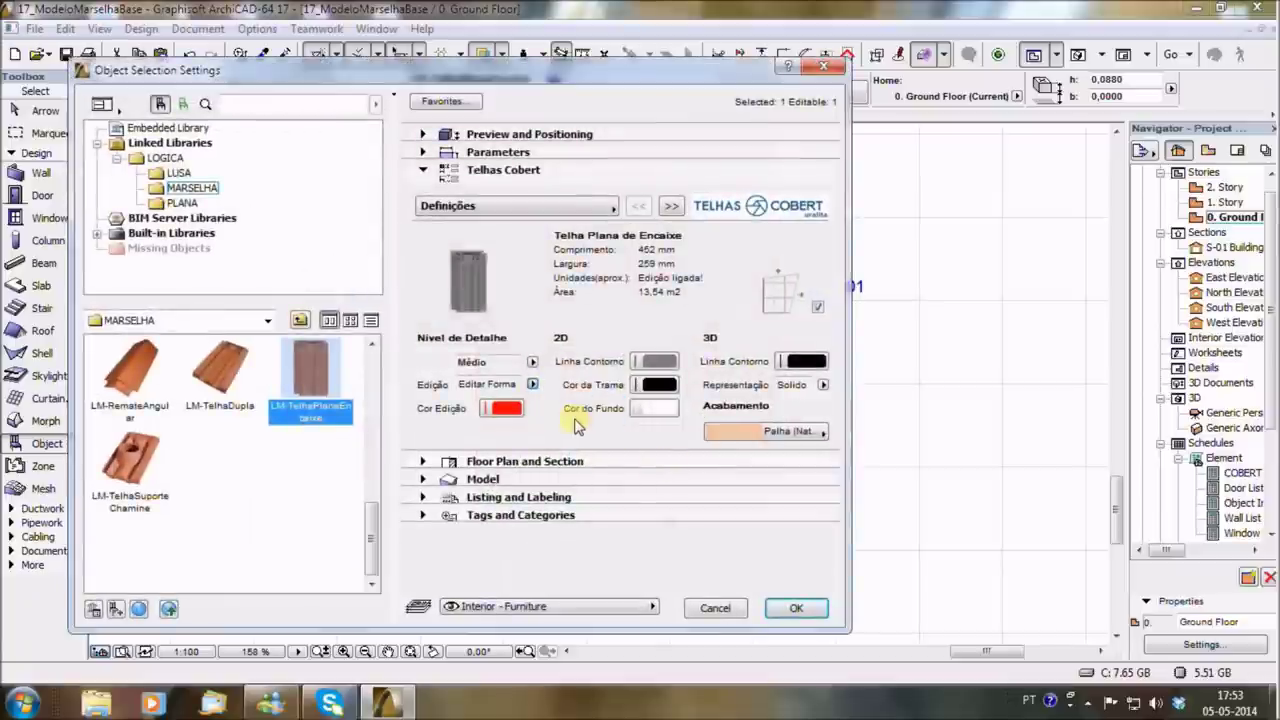
pyautogui.click(796, 608)
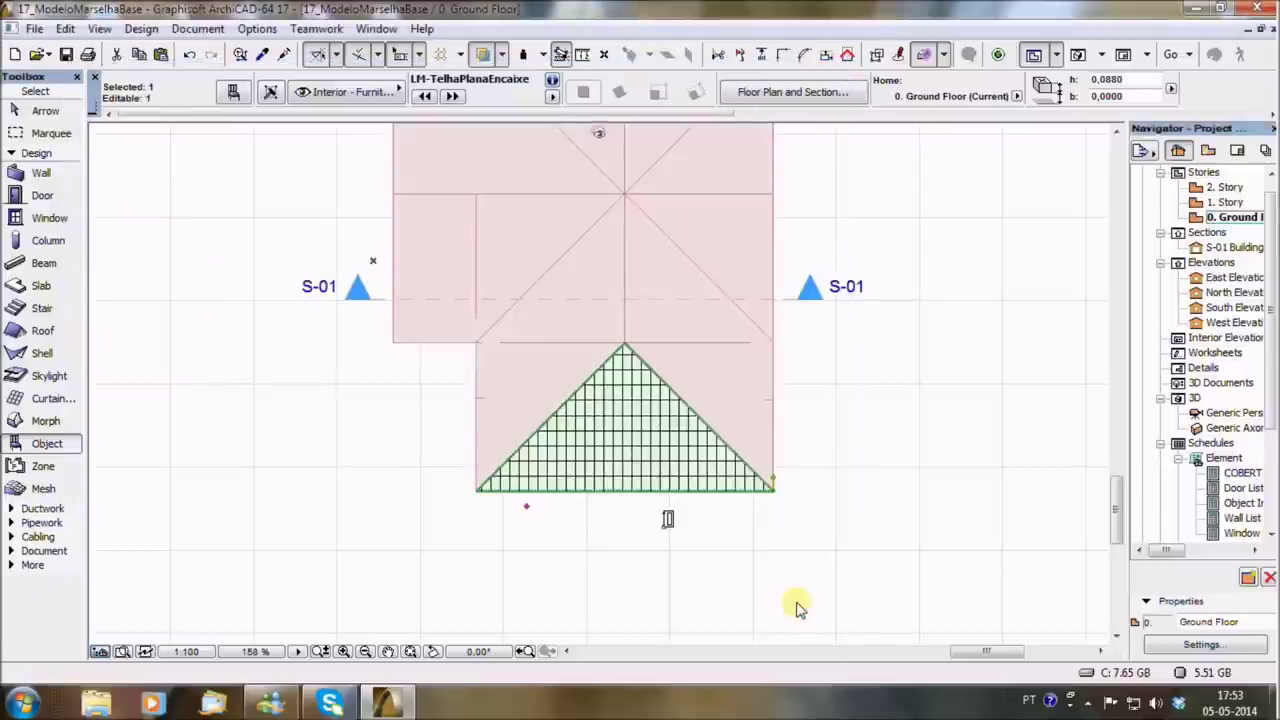
pyautogui.click(528, 505)
pyautogui.scroll(3, 615, 474)
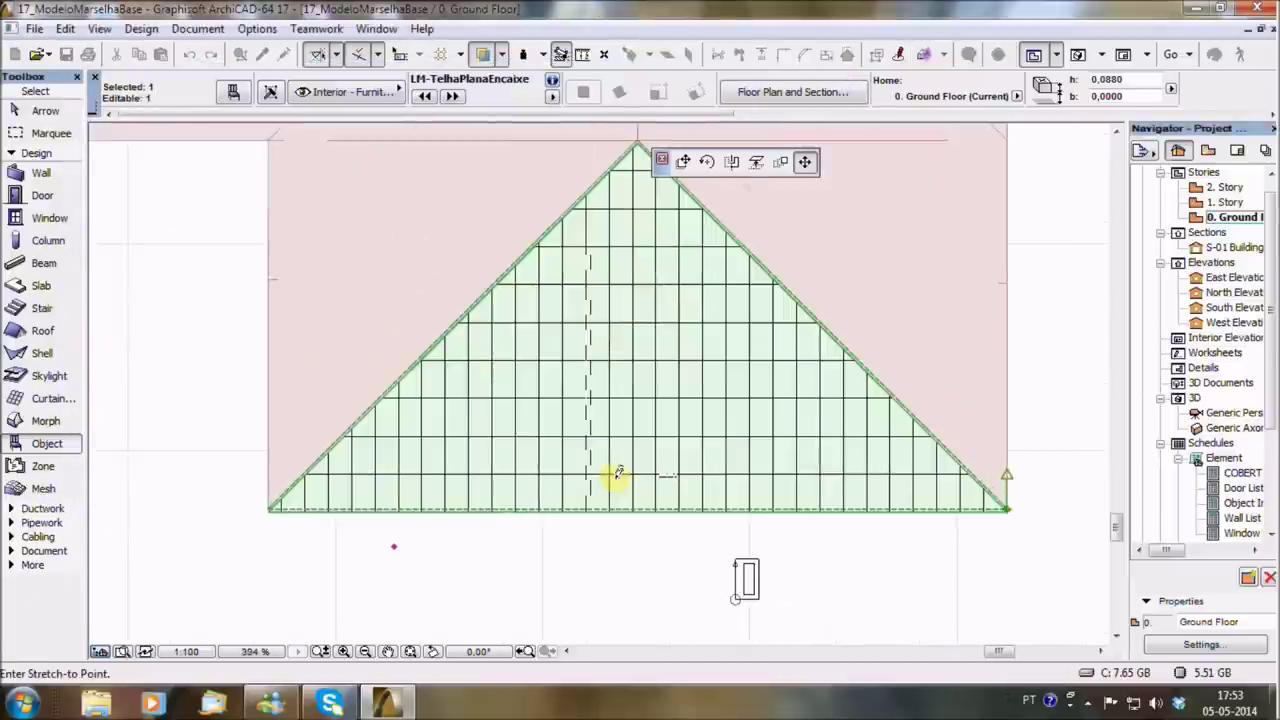
pyautogui.click(598, 452)
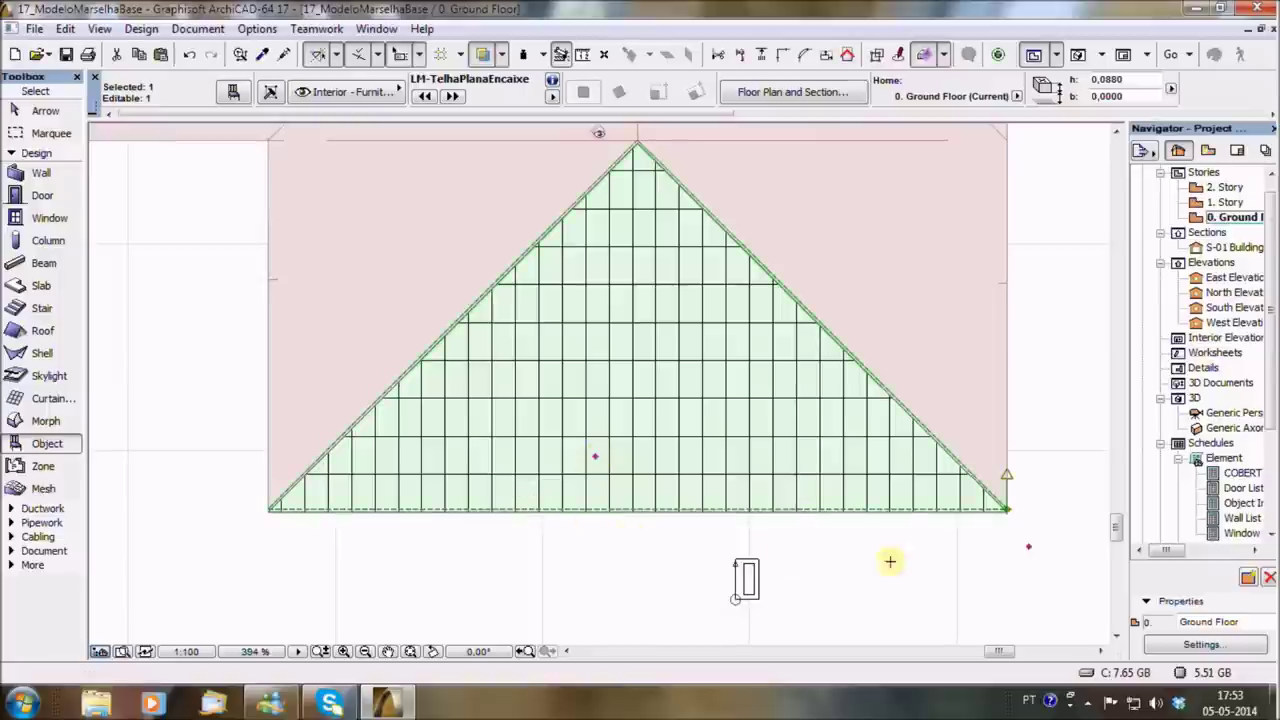
pyautogui.click(1030, 544)
pyautogui.click(619, 421)
pyautogui.click(1032, 546)
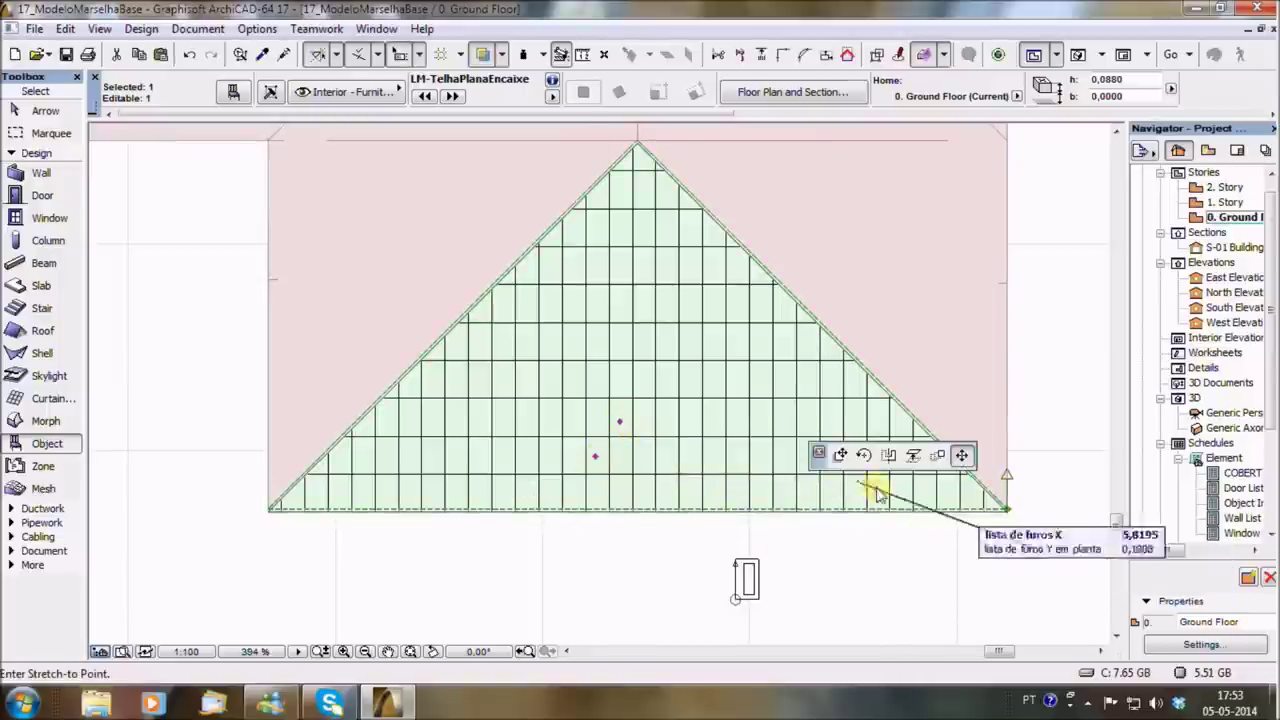
pyautogui.click(591, 383)
# Remove the remaining tiles in a zigzag up toward the apex, then deselect the covering.
pyautogui.click(1029, 546)
pyautogui.click(619, 341)
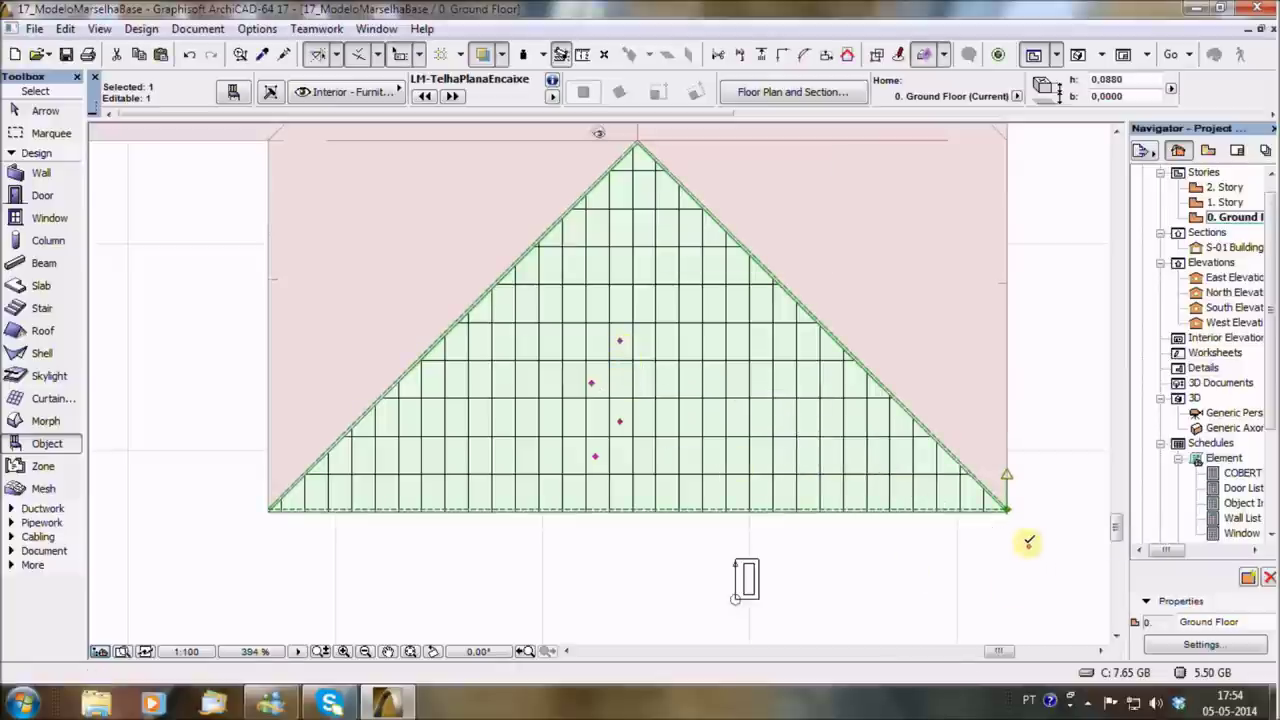
pyautogui.click(1029, 543)
pyautogui.click(595, 303)
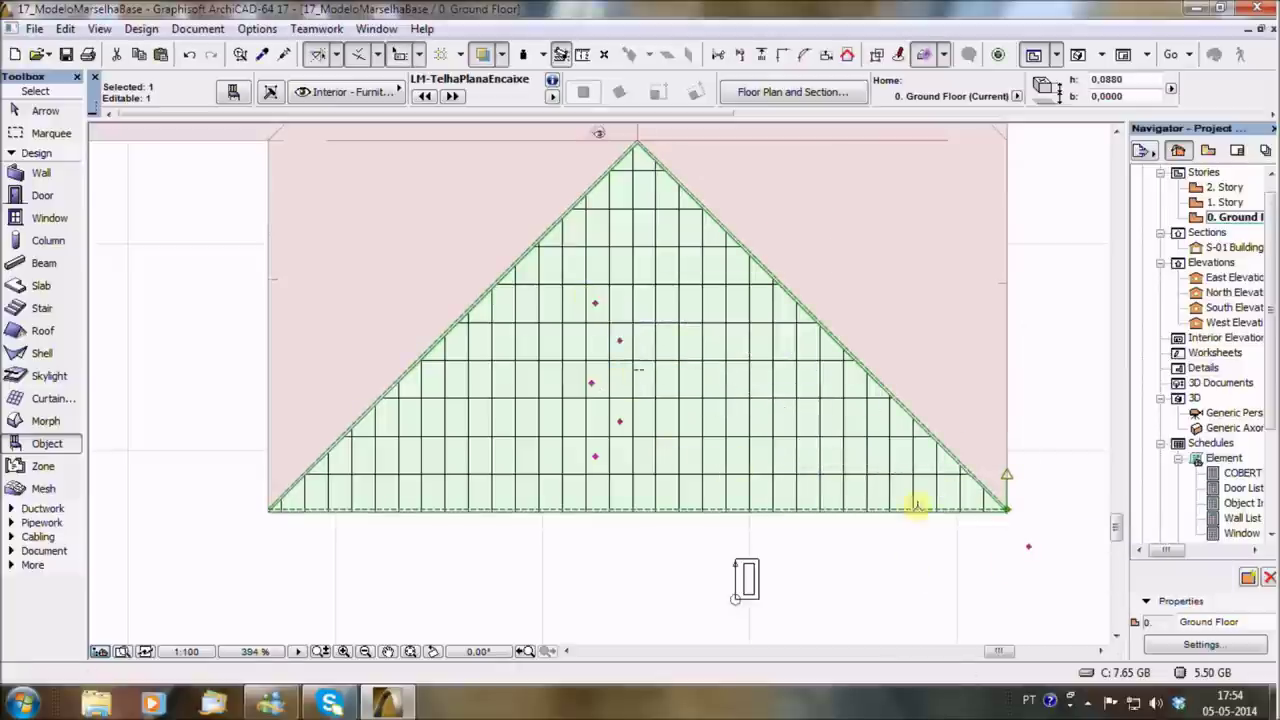
pyautogui.click(1030, 545)
pyautogui.click(625, 261)
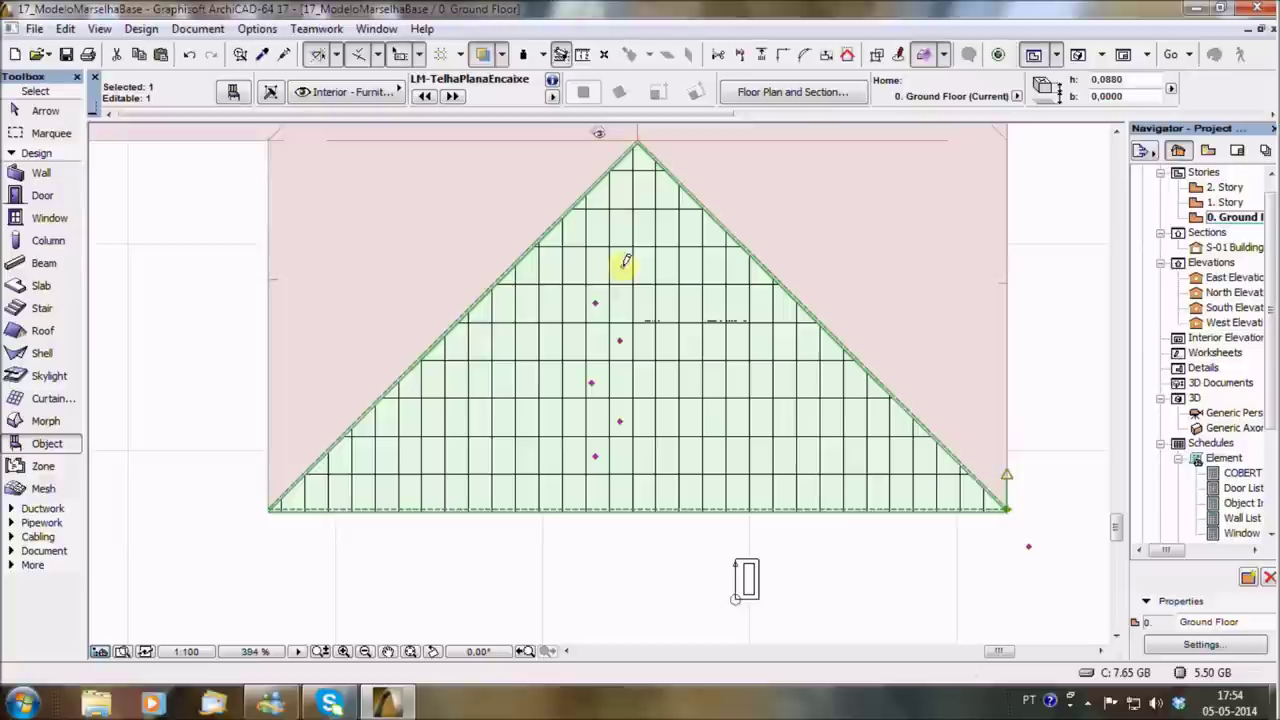
pyautogui.click(1031, 545)
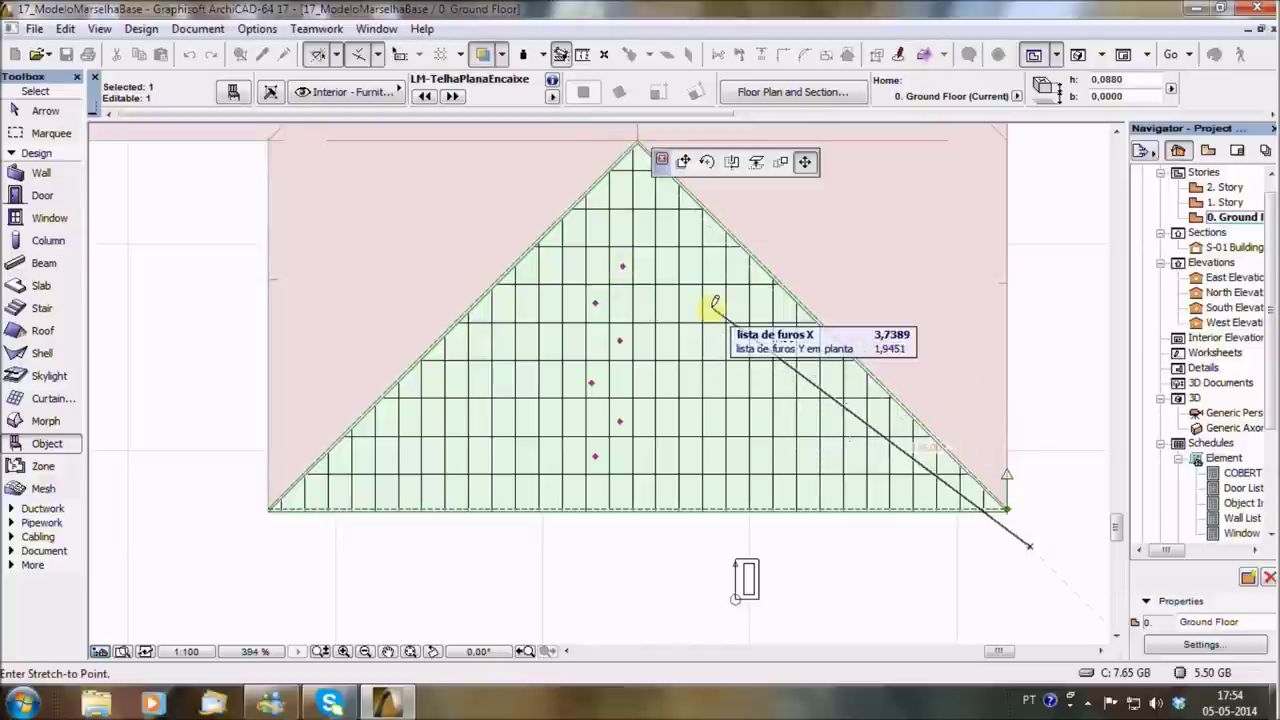
pyautogui.click(667, 307)
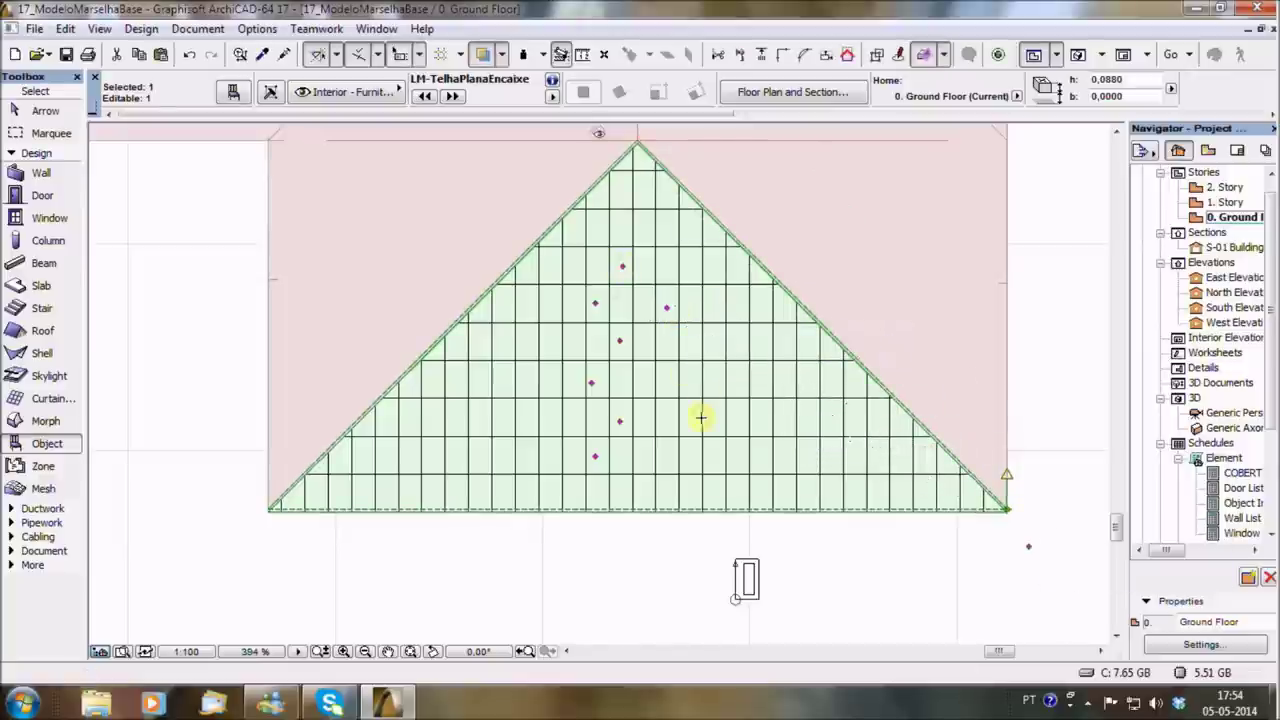
pyautogui.click(1028, 545)
pyautogui.click(645, 222)
pyautogui.click(620, 341)
pyautogui.click(584, 547)
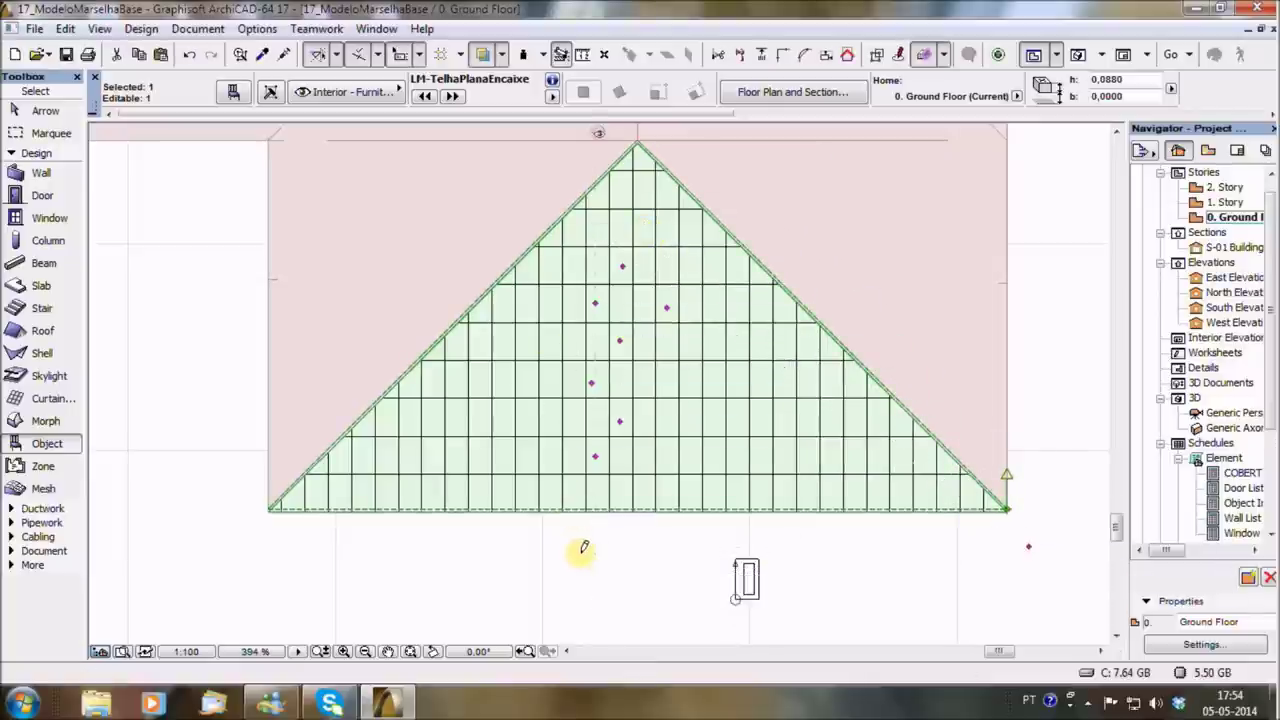
pyautogui.press('Escape')
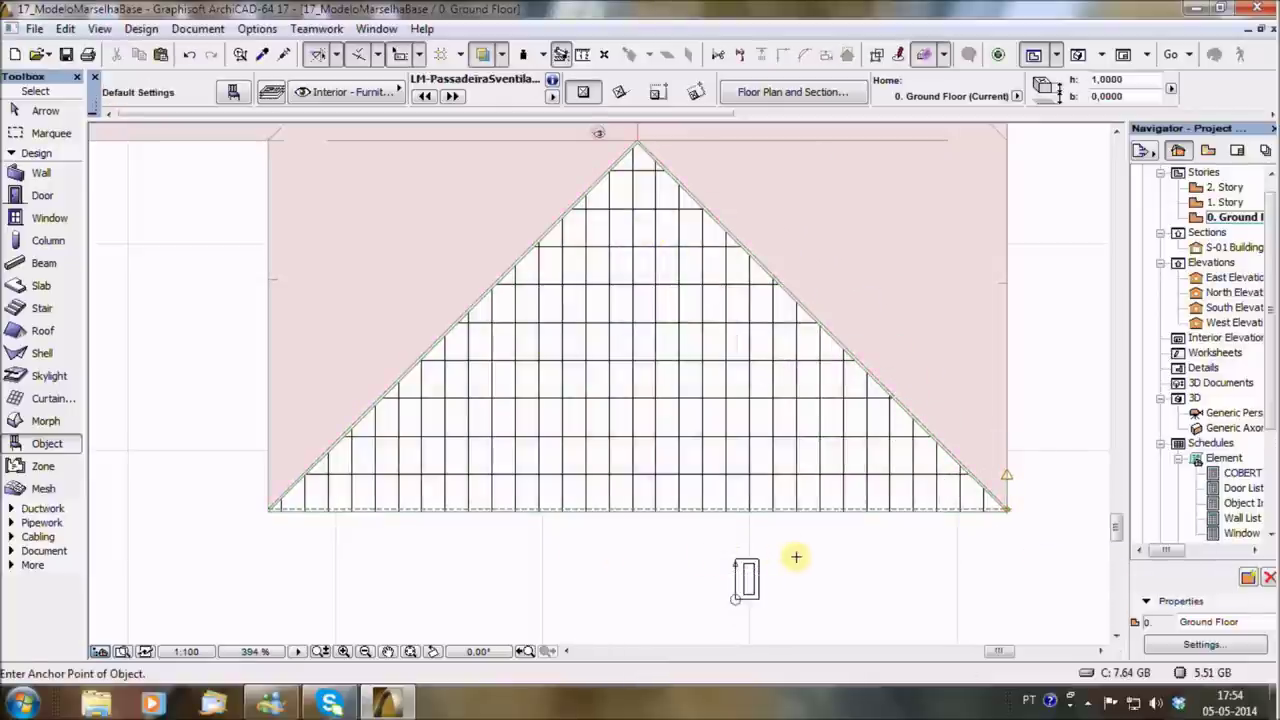
# In 3D, move the walkway tile from the ground up onto the roof near the top.
pyautogui.press('F3')
pyautogui.press('F2')
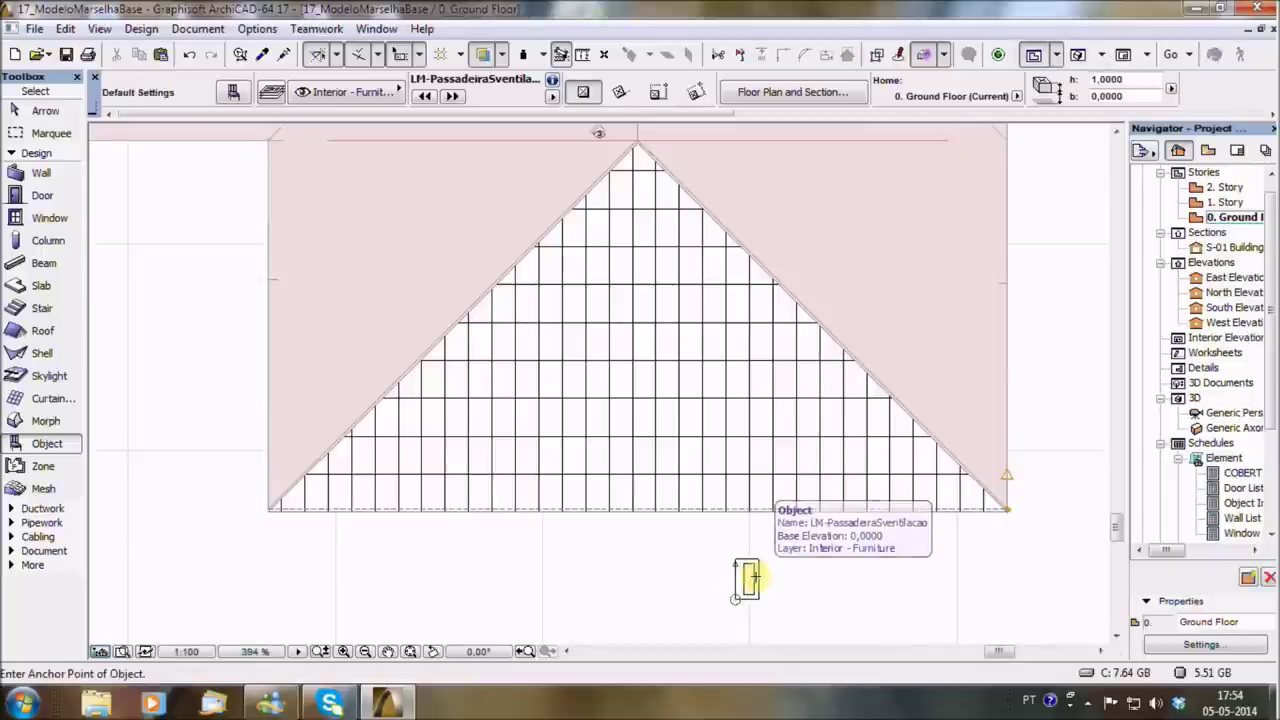
pyautogui.press('F3')
pyautogui.click(800, 550)
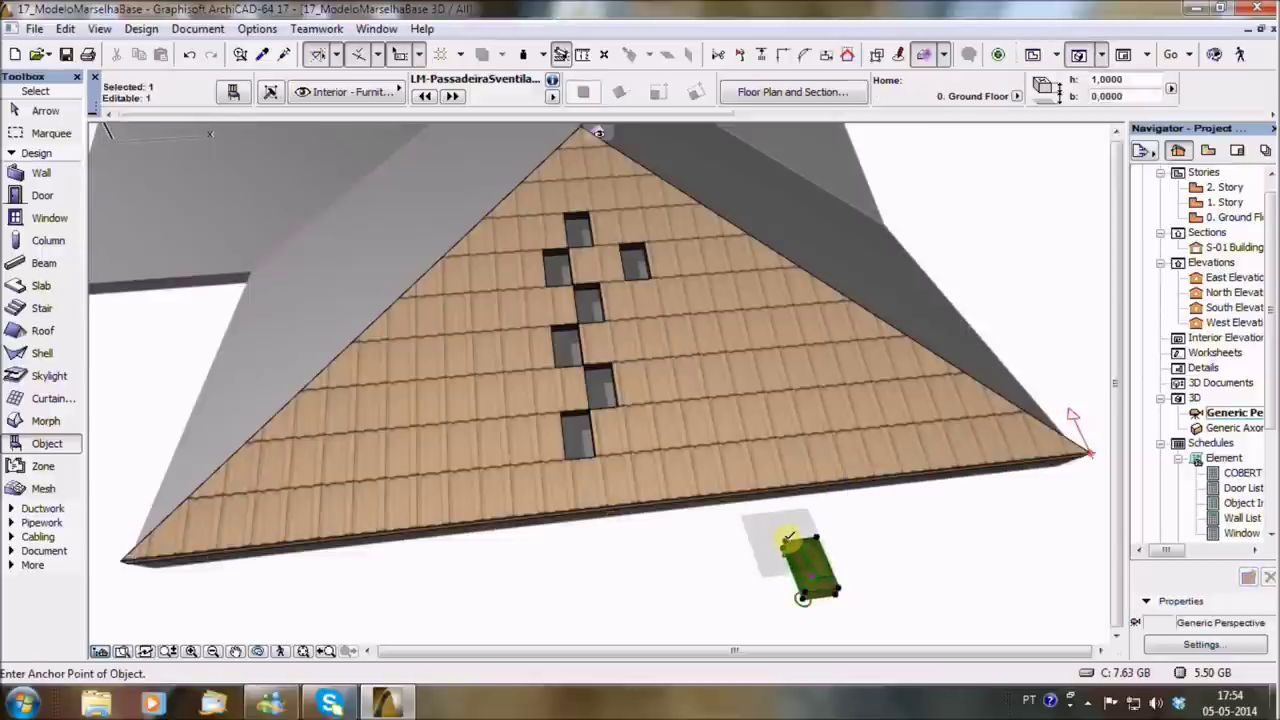
pyautogui.hotkey('ctrl', 'd')
pyautogui.click(789, 538)
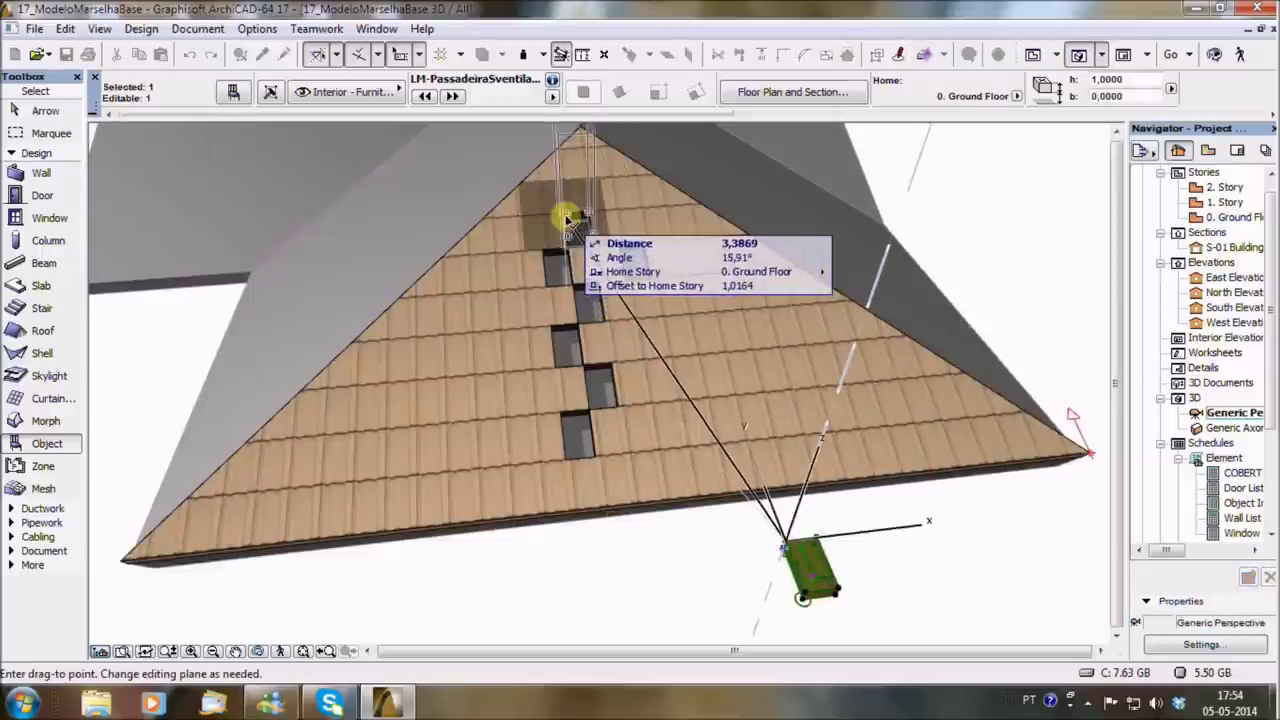
pyautogui.click(588, 243)
# Fit the walkway tile into the upper tile opening and open its settings.
pyautogui.scroll(3, 593, 227)
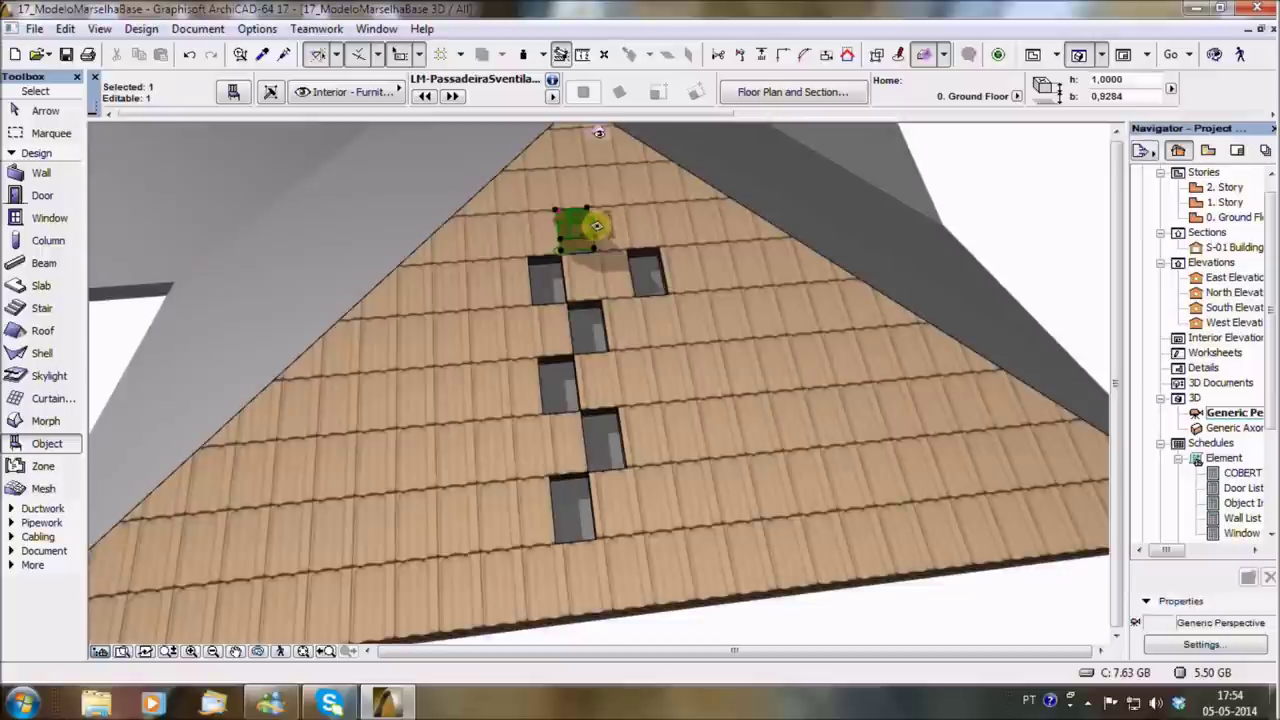
pyautogui.keyDown('shift'); pyautogui.moveTo(593, 227); pyautogui.dragTo(366, 235, button='middle'); pyautogui.keyUp('shift')
pyautogui.scroll(2, 540, 250)
pyautogui.scroll(2, 540, 250)
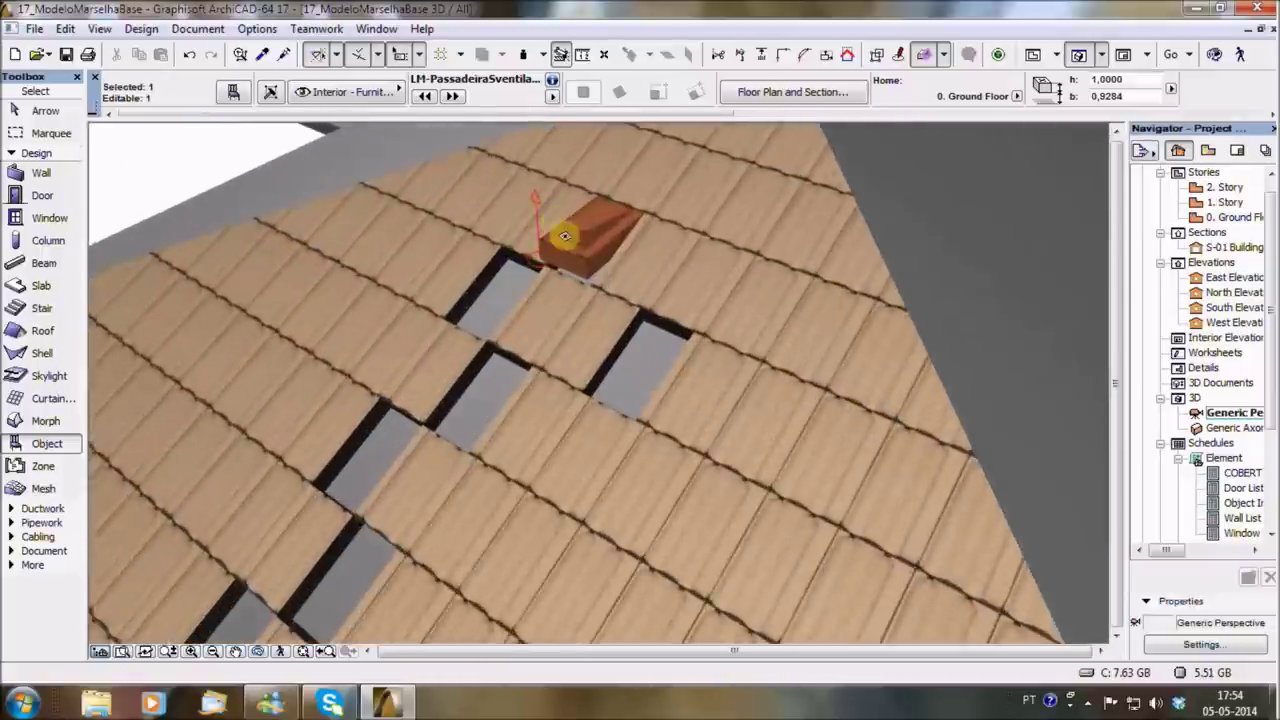
pyautogui.scroll(1, 540, 260)
pyautogui.click(540, 265)
pyautogui.click(540, 265)
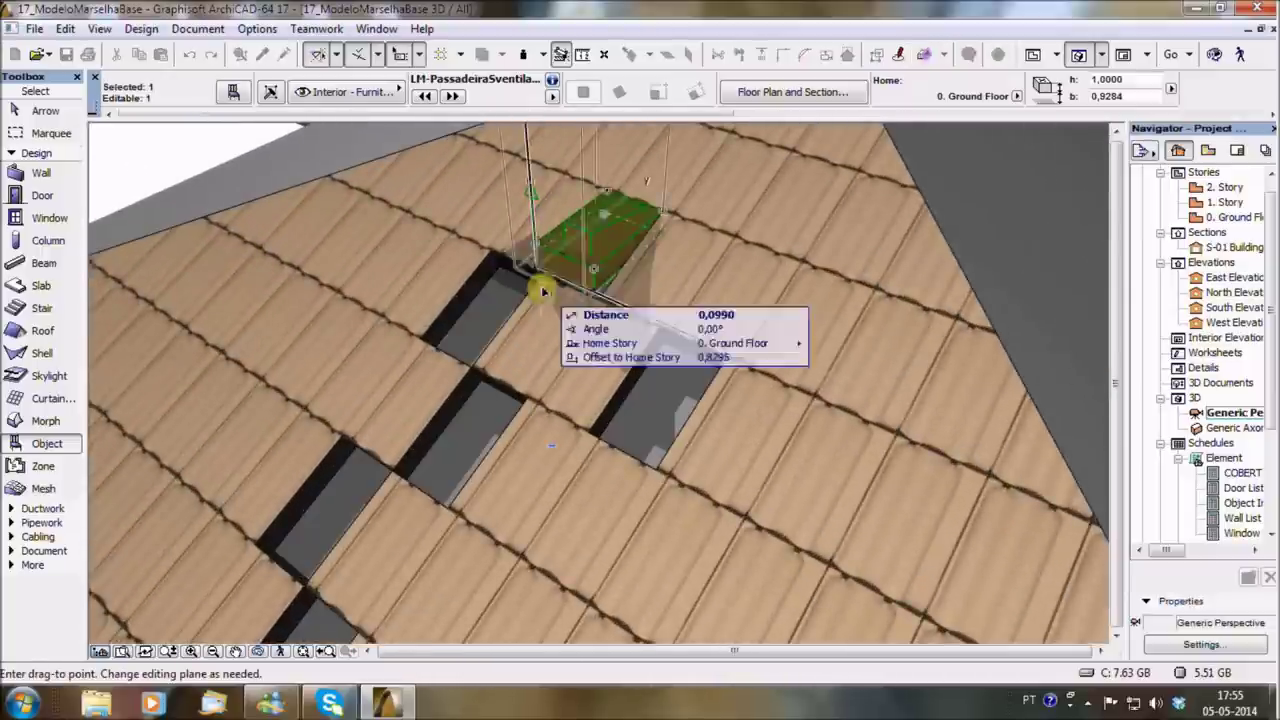
pyautogui.moveTo(537, 309)
pyautogui.keyDown('shift'); pyautogui.mouseDown(button='middle')
pyautogui.moveTo(420, 323)
pyautogui.moveTo(310, 370)
pyautogui.mouseUp(button='middle'); pyautogui.keyUp('shift')
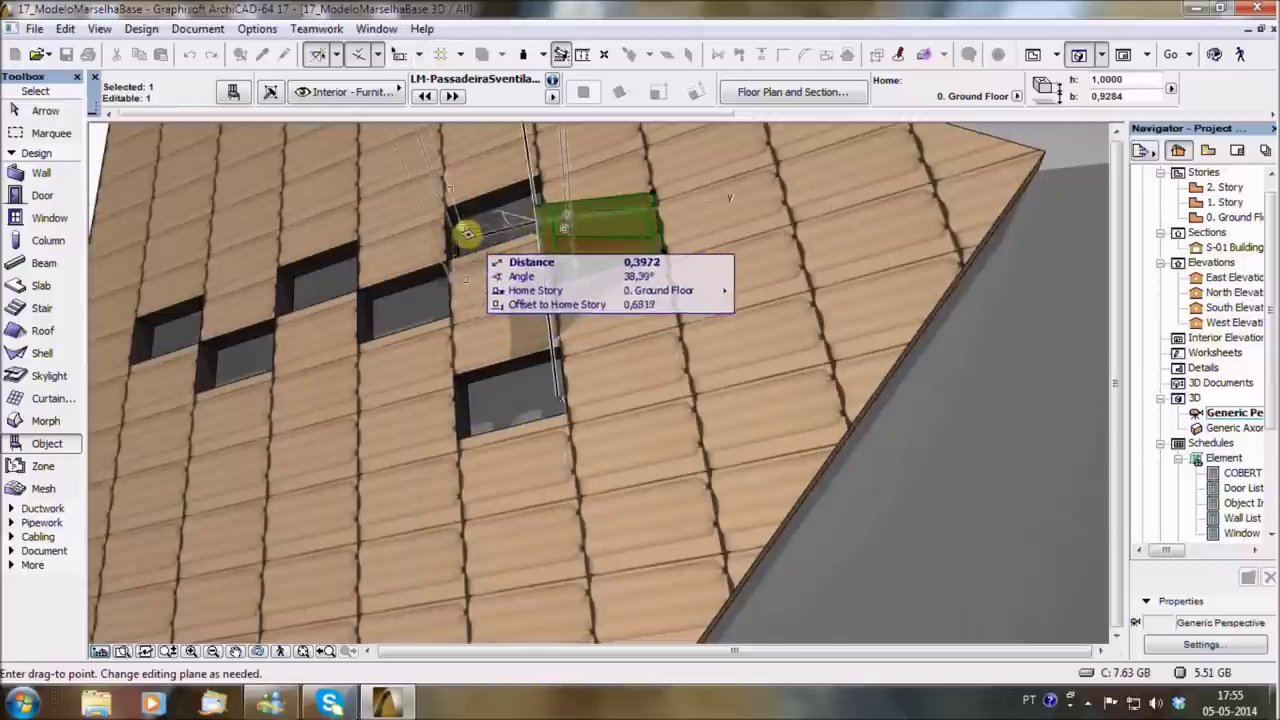
pyautogui.click(457, 216)
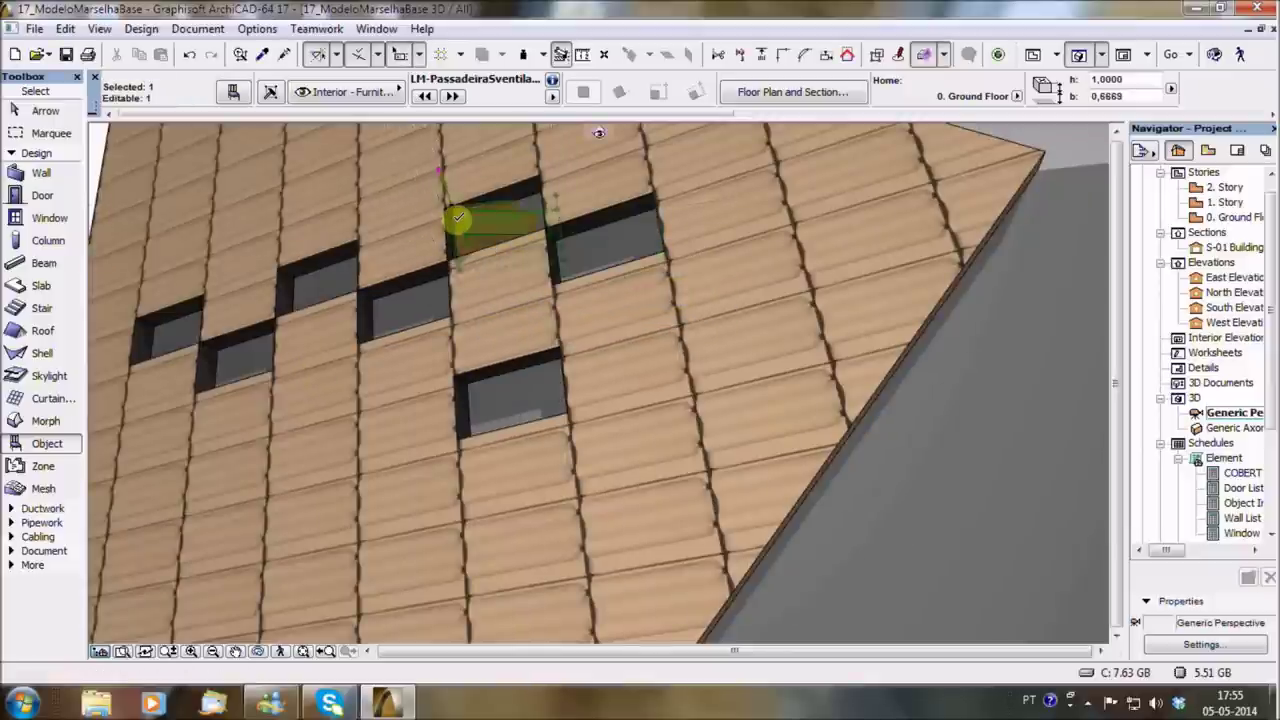
pyautogui.doubleClick(491, 240)
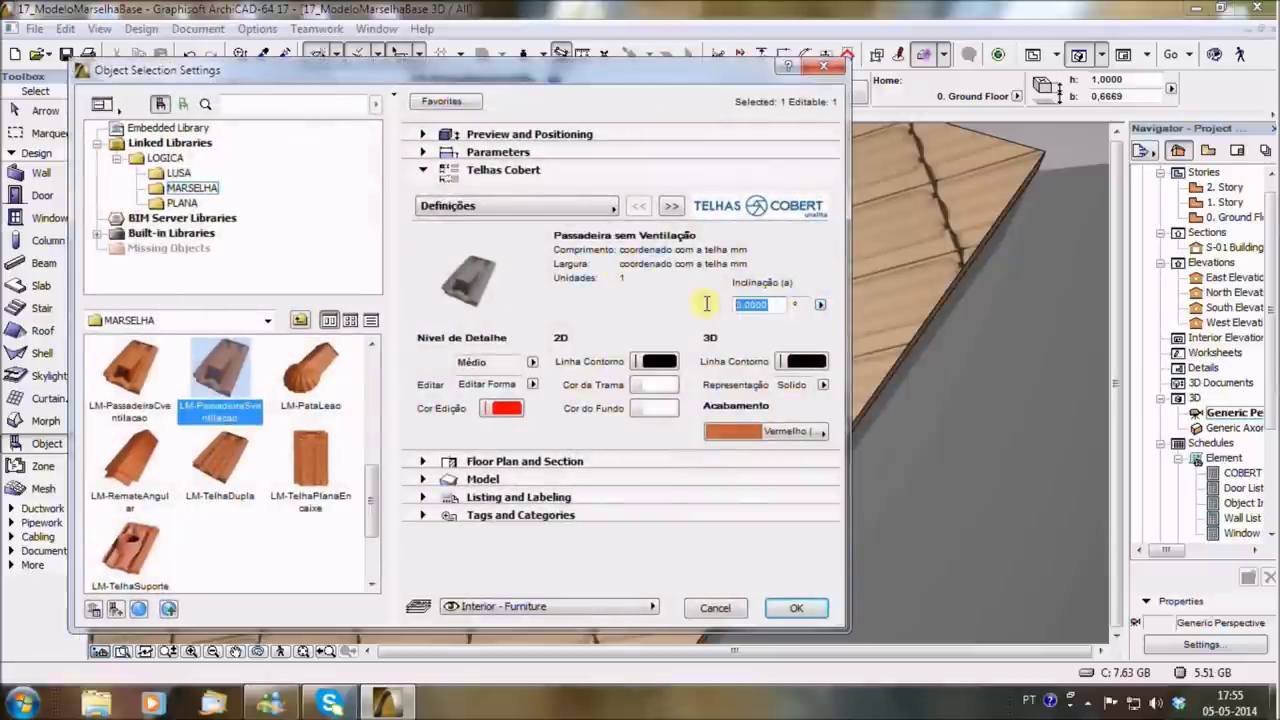
pyautogui.write('20,0000')
# Copy the walkway tile into two more openings on the roof.
pyautogui.click(797, 609)
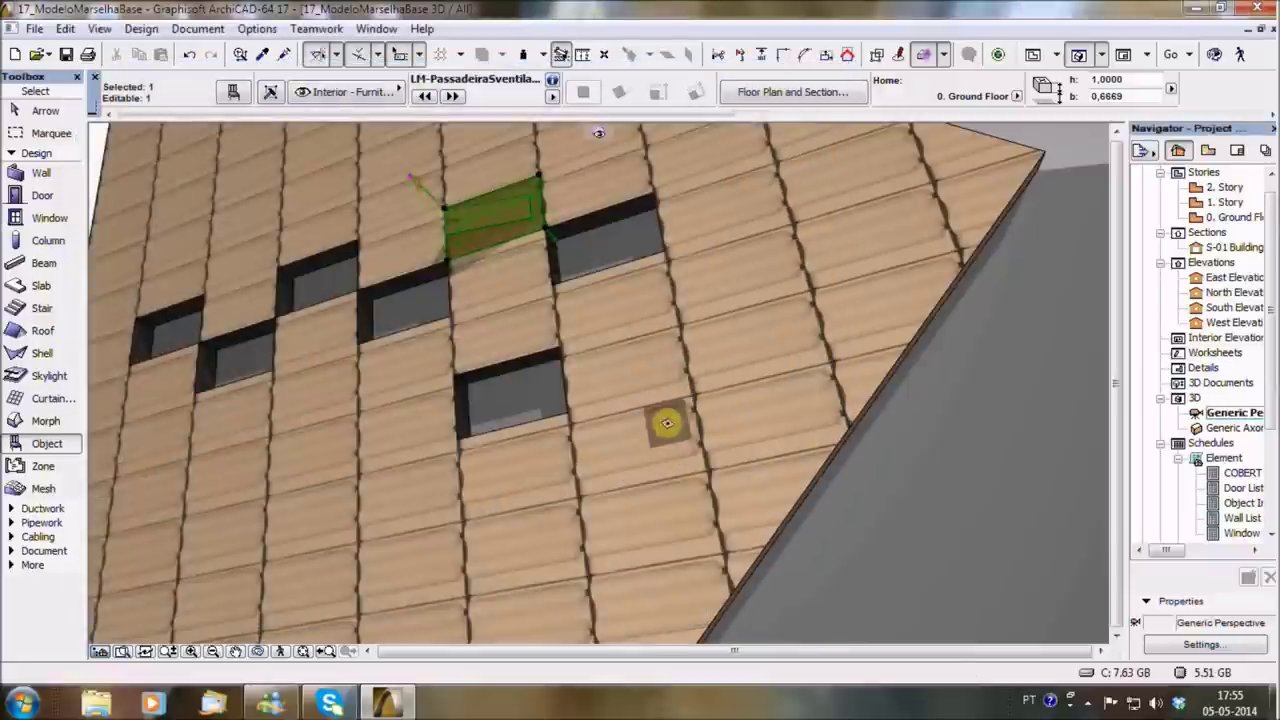
pyautogui.keyDown('shift'); pyautogui.moveTo(493, 326); pyautogui.dragTo(634, 263, button='middle'); pyautogui.keyUp('shift')
pyautogui.click(440, 334)
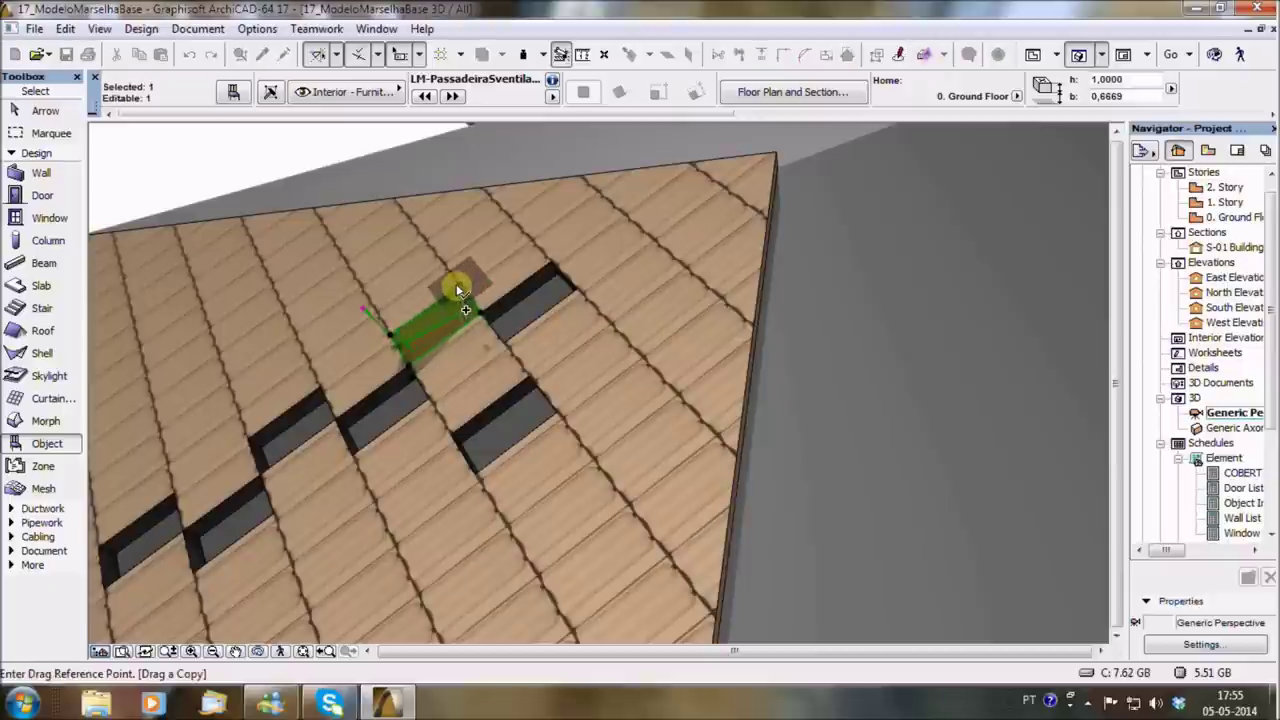
pyautogui.click(458, 290)
pyautogui.click(553, 269)
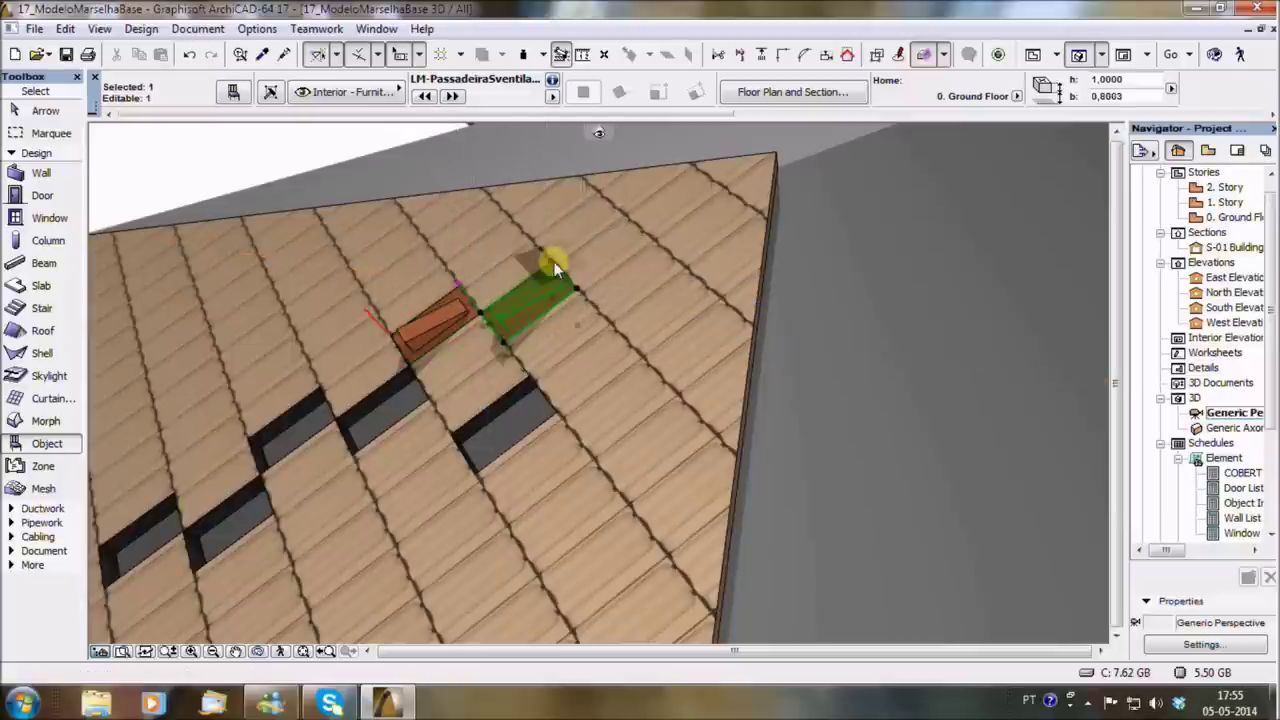
pyautogui.hotkey('ctrl', 'shift', 'd')
pyautogui.click(550, 264)
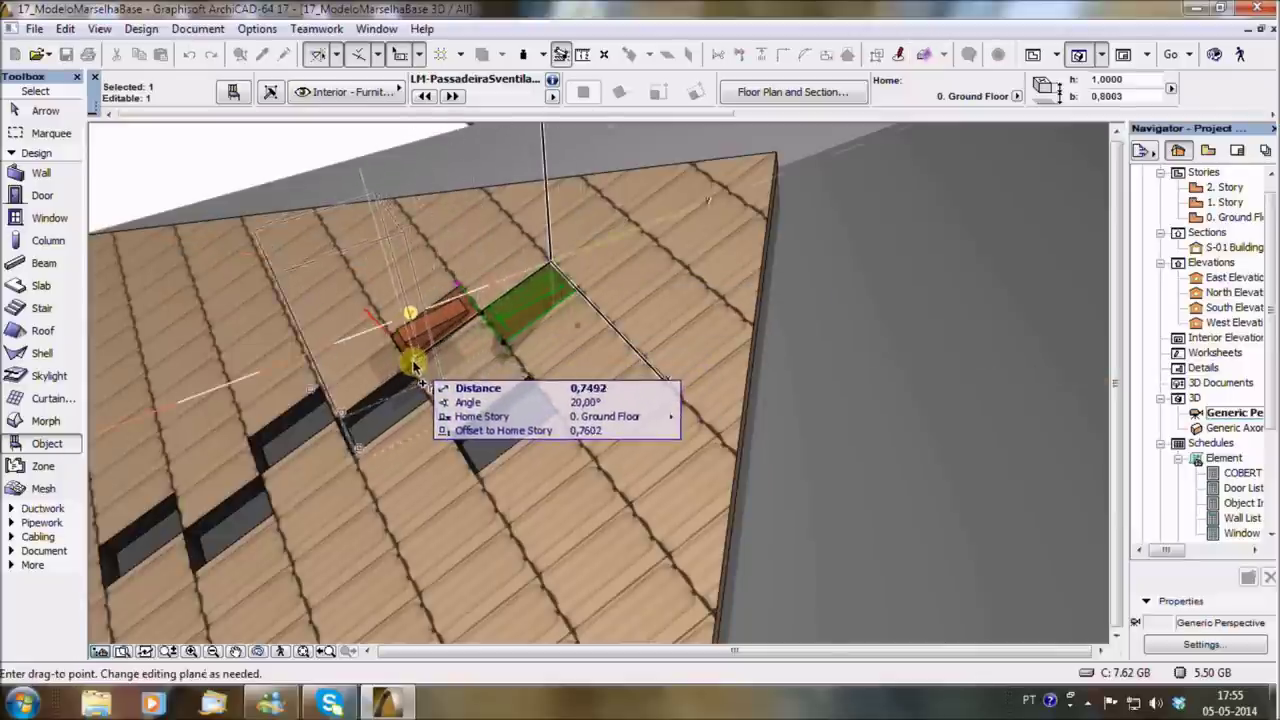
pyautogui.click(412, 368)
# Add two more walkway tile copies further down the roof.
pyautogui.hotkey('ctrl', 'shift', 'd')
pyautogui.click(407, 370)
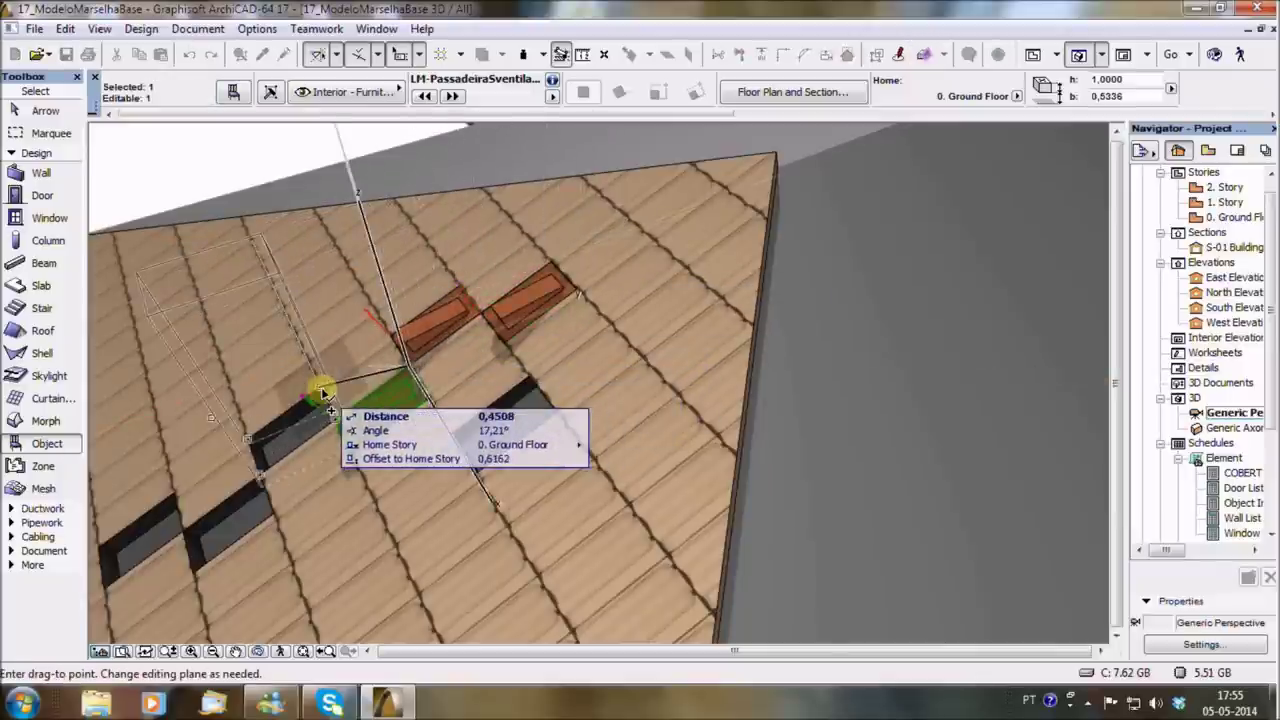
pyautogui.click(320, 388)
pyautogui.keyDown('shift'); pyautogui.moveTo(577, 443); pyautogui.dragTo(568, 333, button='middle'); pyautogui.keyUp('shift')
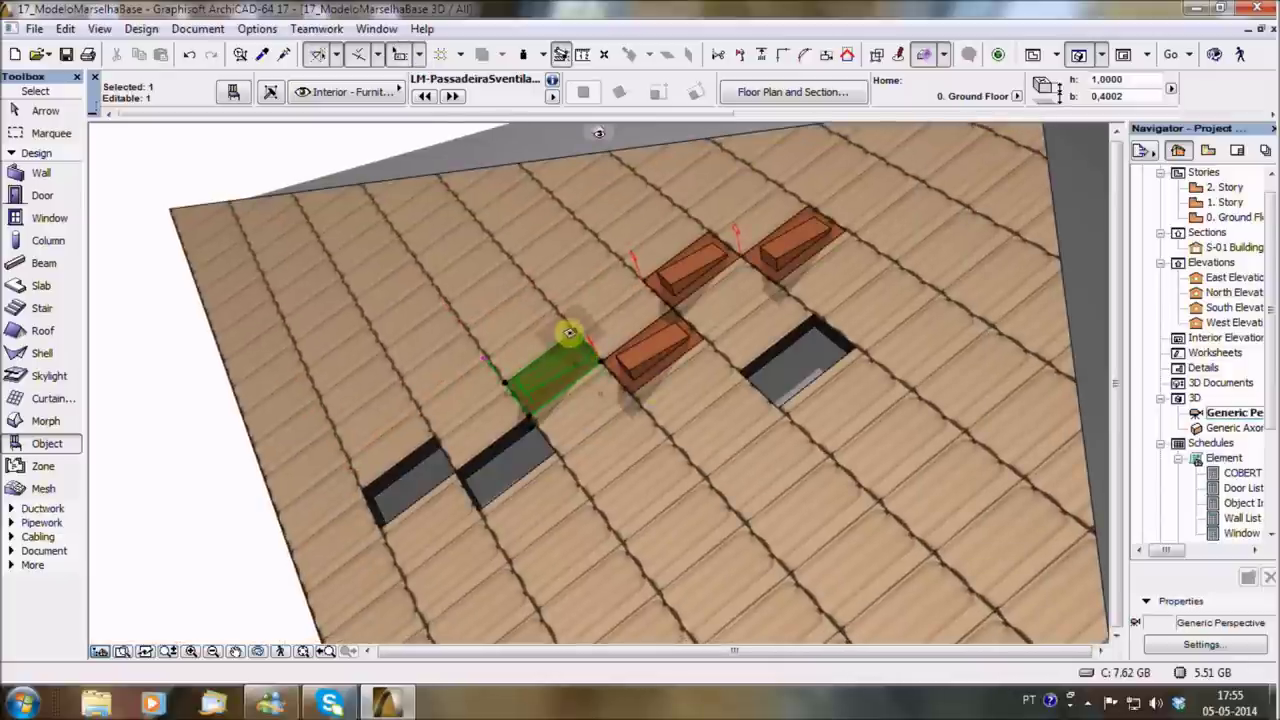
pyautogui.hotkey('ctrl', 'shift', 'd')
pyautogui.click(572, 330)
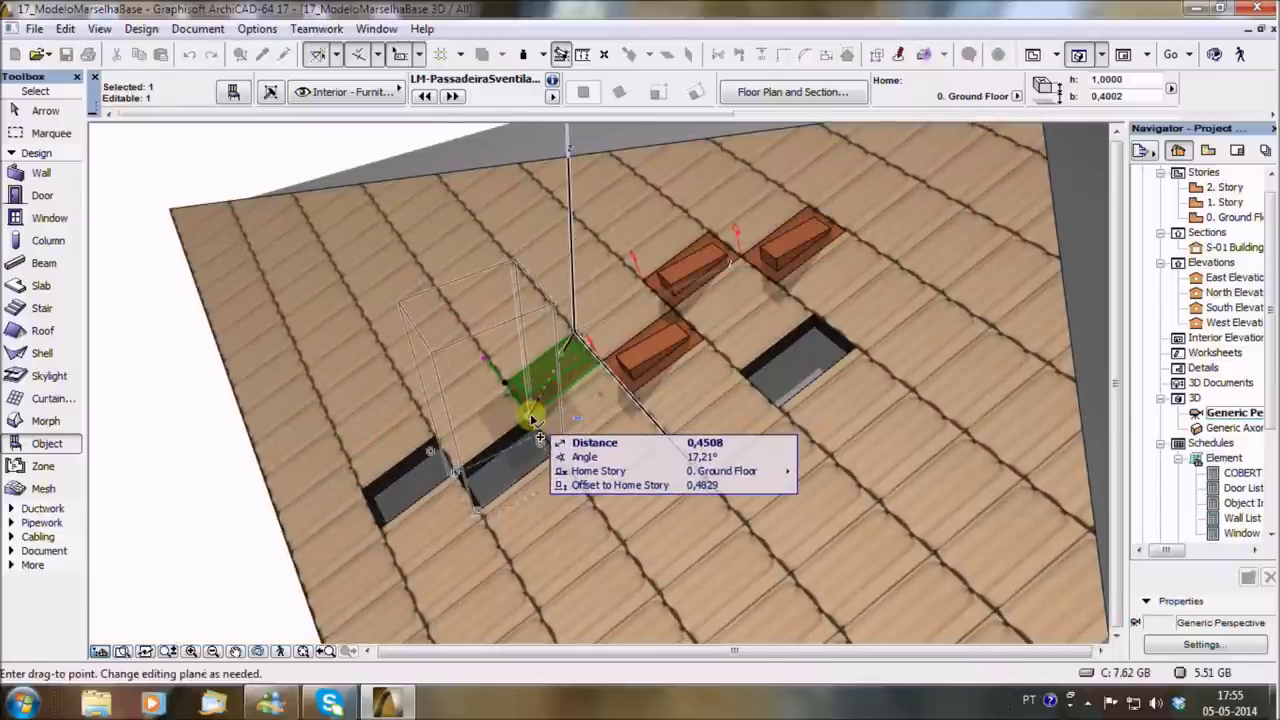
pyautogui.click(530, 413)
pyautogui.click(493, 484)
# Pick the ventilated walkway tile LM-PassadeiraComVentilacao as the default object.
pyautogui.press('Escape')
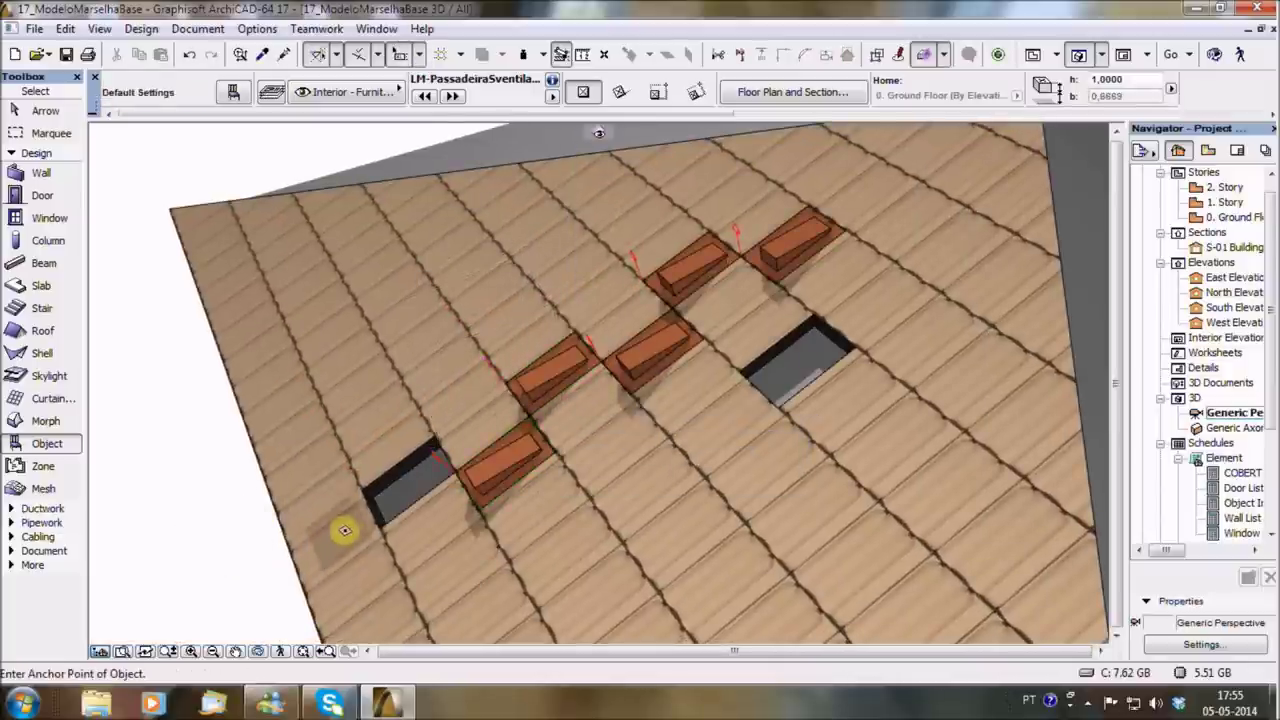
pyautogui.doubleClick(47, 447)
pyautogui.click(133, 370)
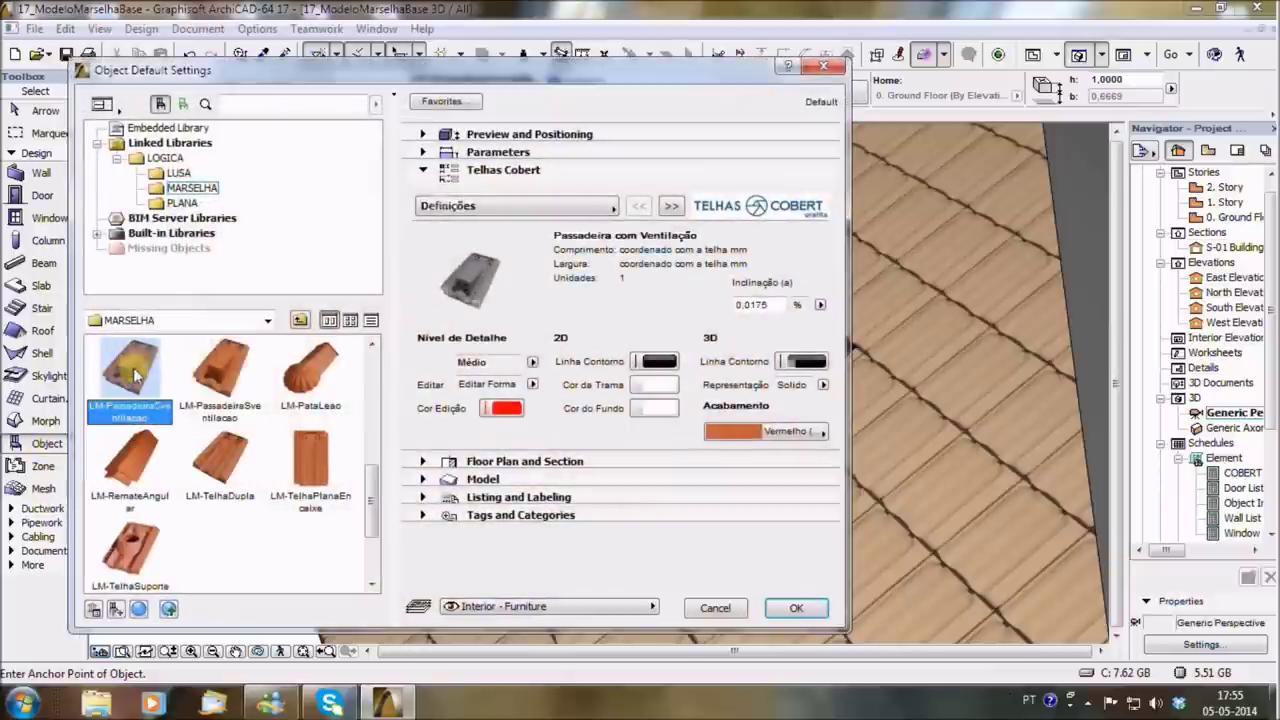
# Place a ventilated walkway tile on the roof and move it into the lower opening.
pyautogui.click(793, 608)
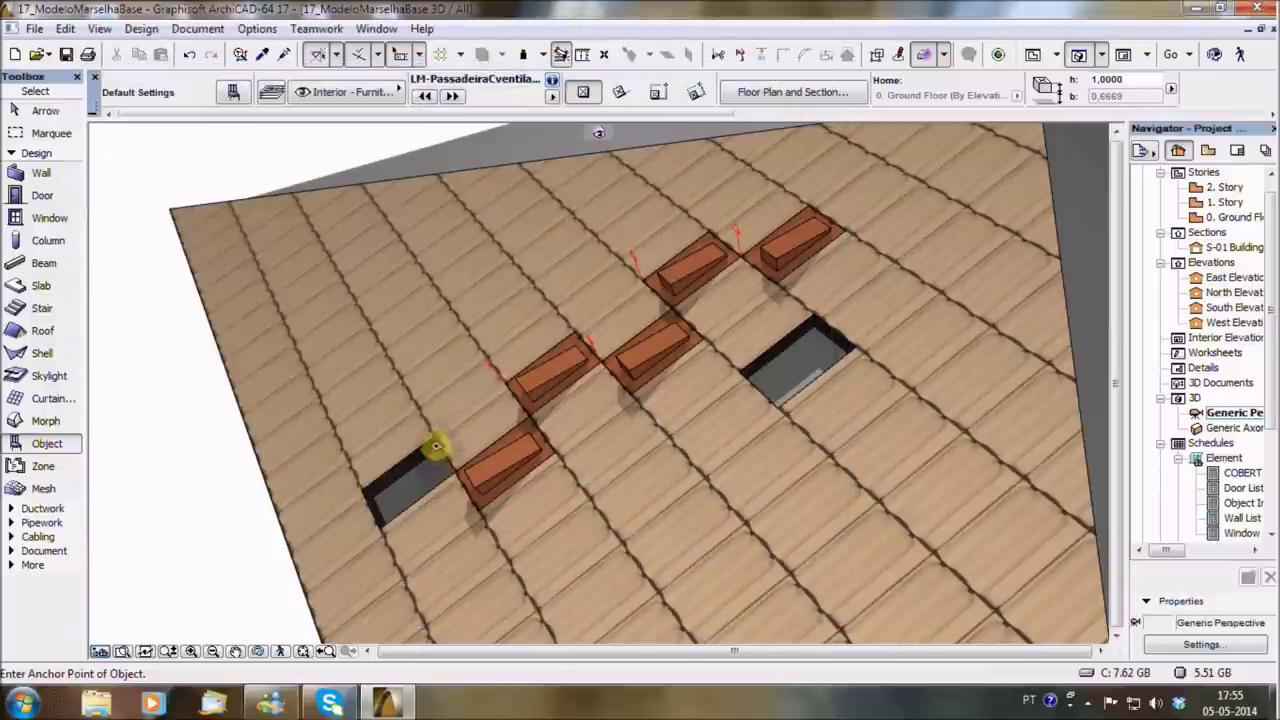
pyautogui.click(436, 437)
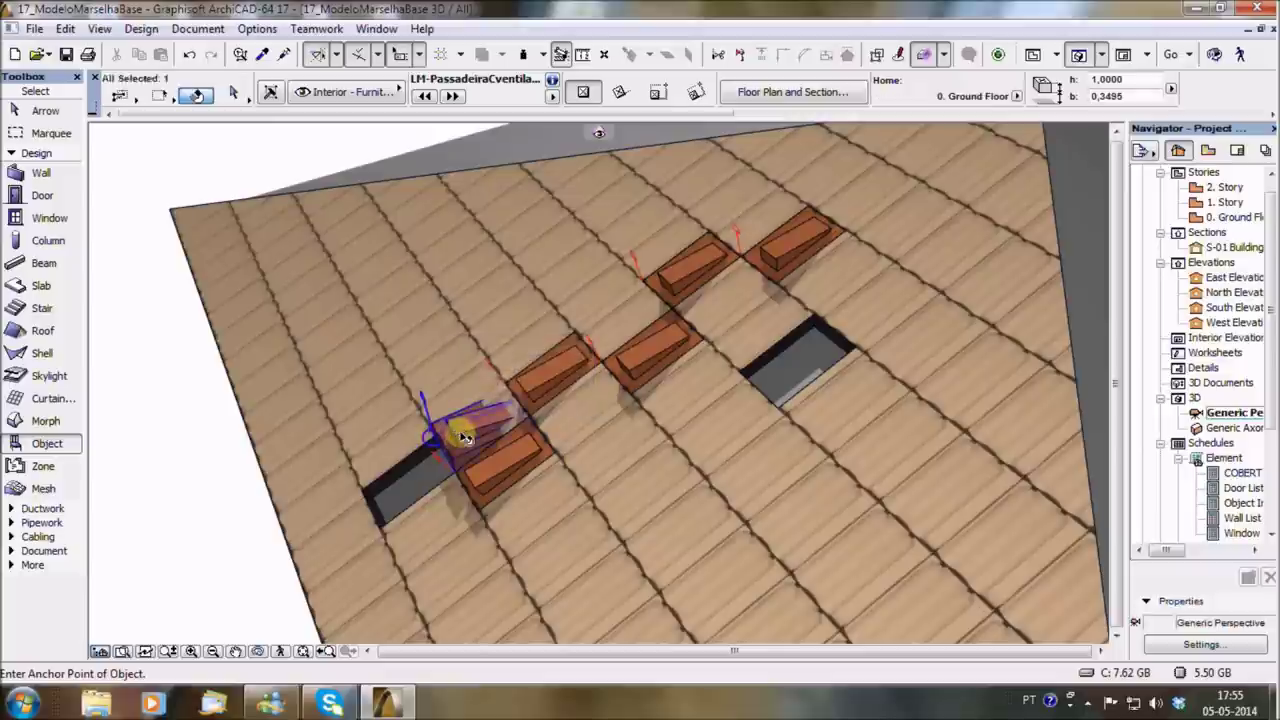
pyautogui.click(443, 435)
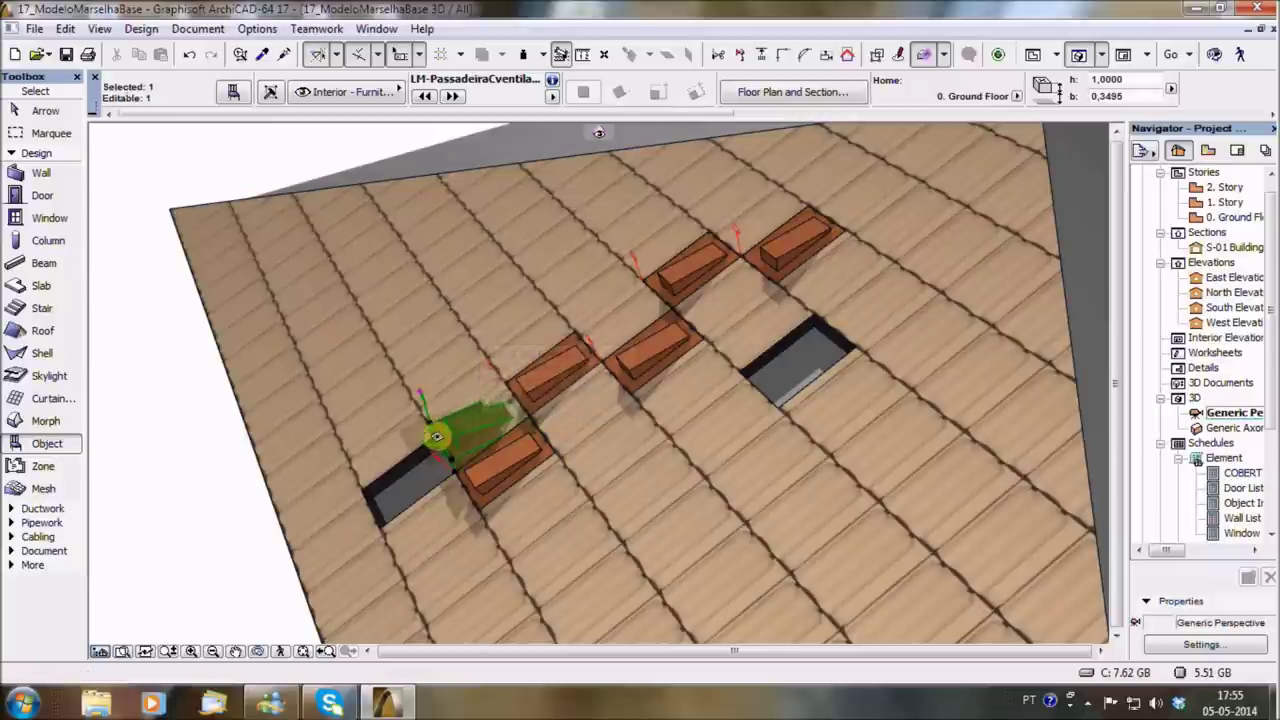
pyautogui.hotkey('ctrl', 'd')
pyautogui.click(436, 437)
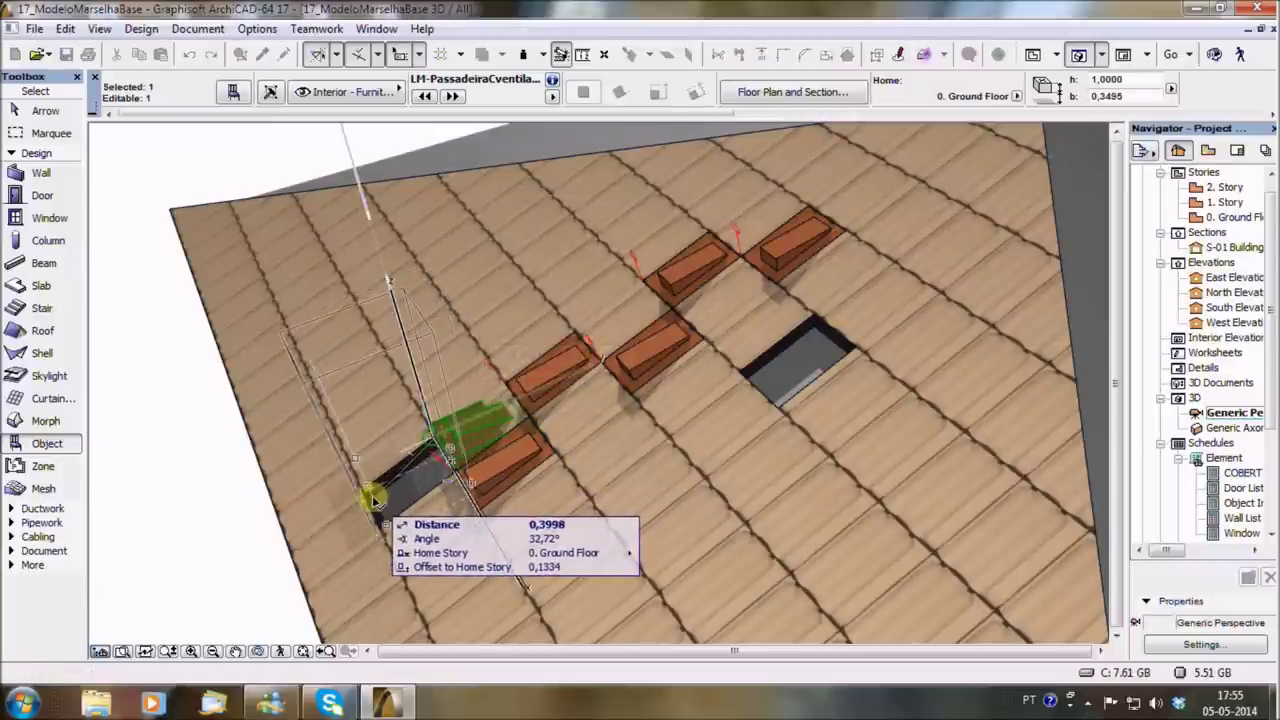
pyautogui.click(372, 500)
pyautogui.scroll(2, 440, 460)
pyautogui.scroll(2, 430, 460)
pyautogui.scroll(2, 464, 470)
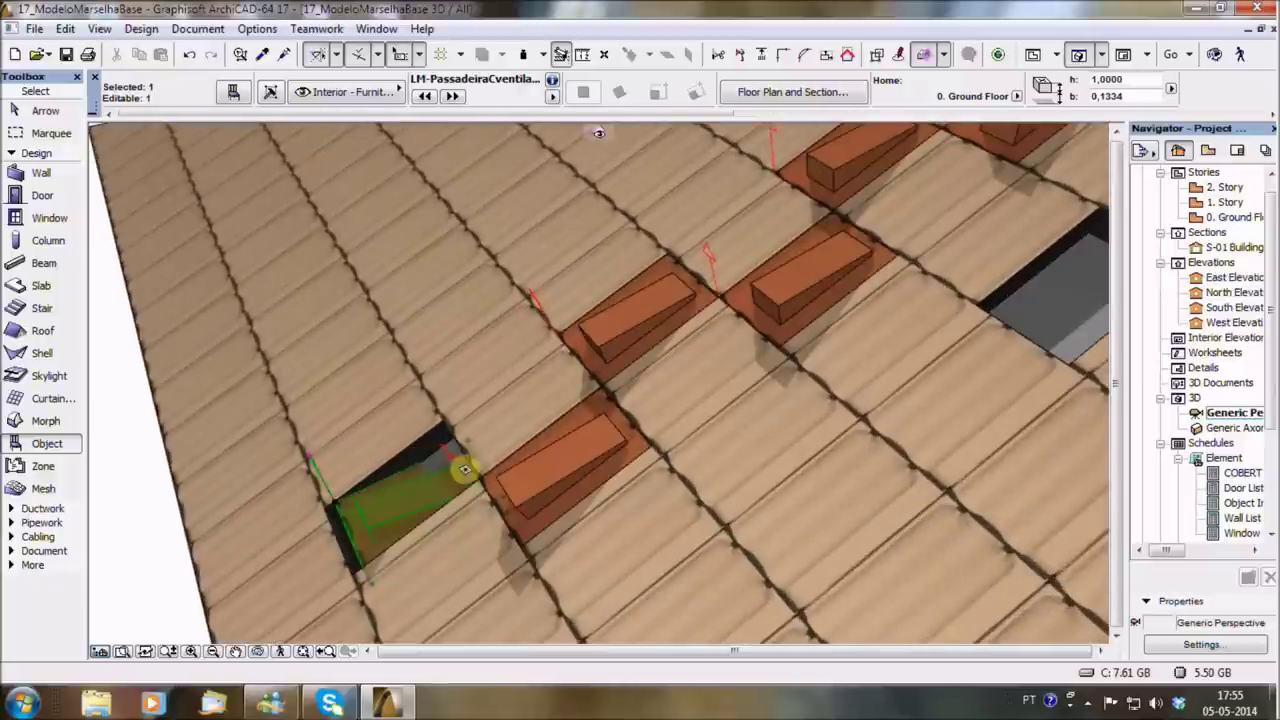
# Stretch the ventilated walkway tile until it fills the bottom roof opening.
pyautogui.click(477, 461)
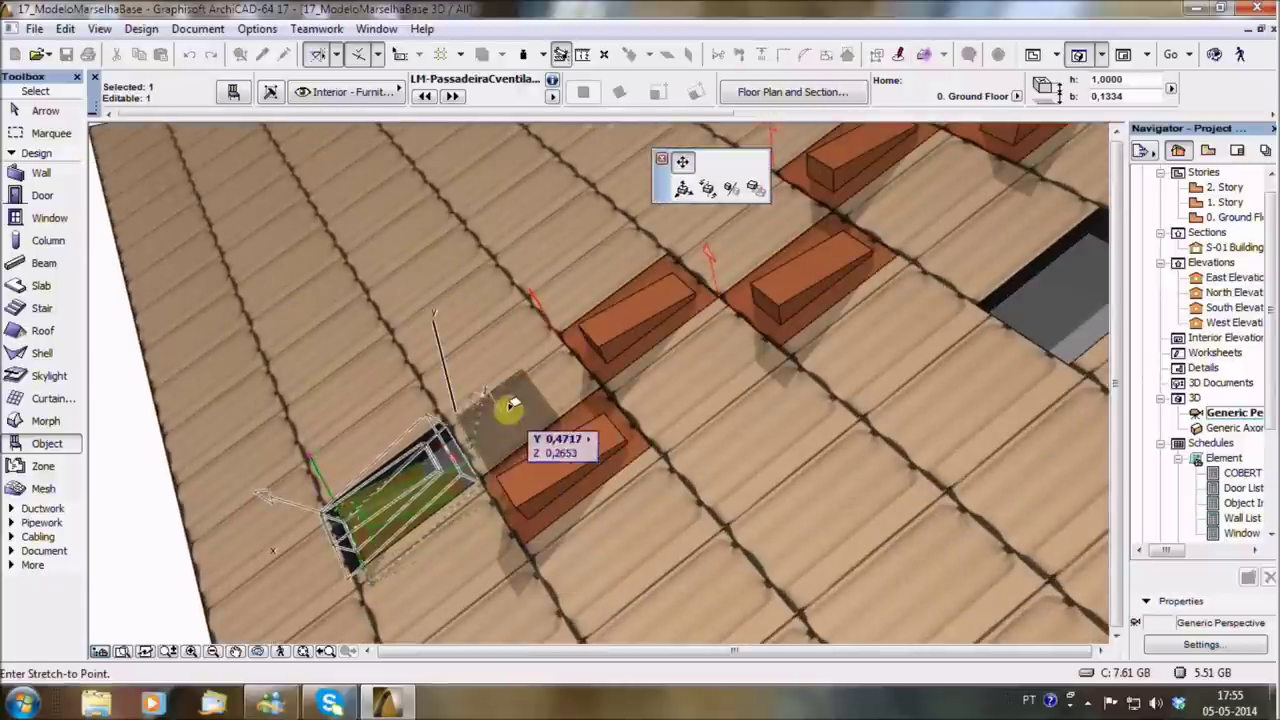
pyautogui.click(398, 405)
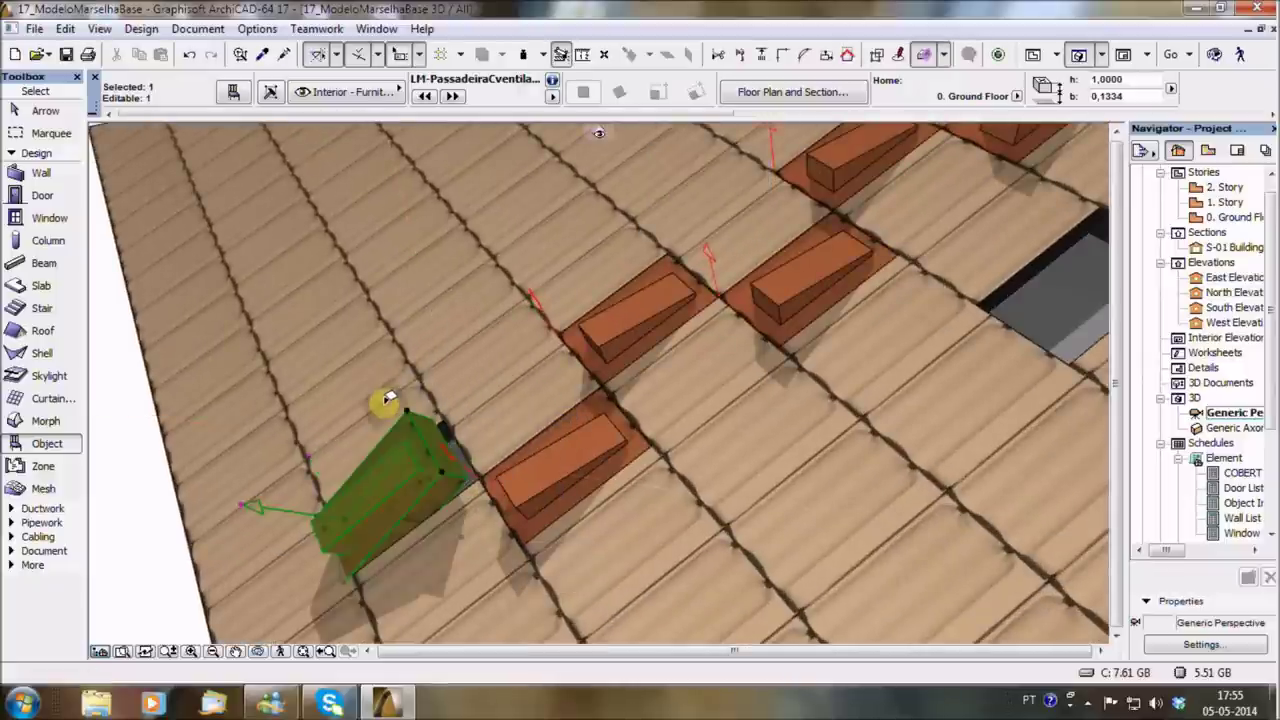
pyautogui.keyDown('shift'); pyautogui.moveTo(598, 132); pyautogui.dragTo(598, 132, button='middle'); pyautogui.keyUp('shift')
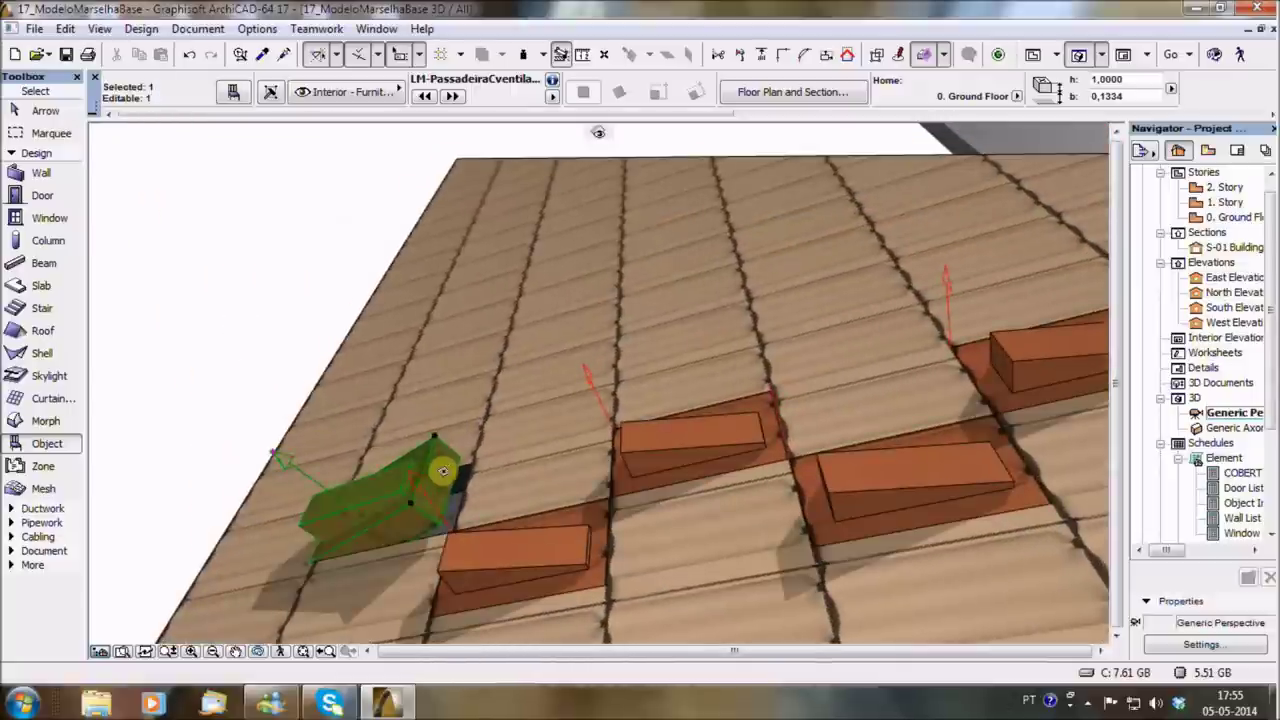
pyautogui.keyDown('shift'); pyautogui.moveTo(455, 478); pyautogui.dragTo(423, 477, button='middle'); pyautogui.keyUp('shift')
pyautogui.click(429, 478)
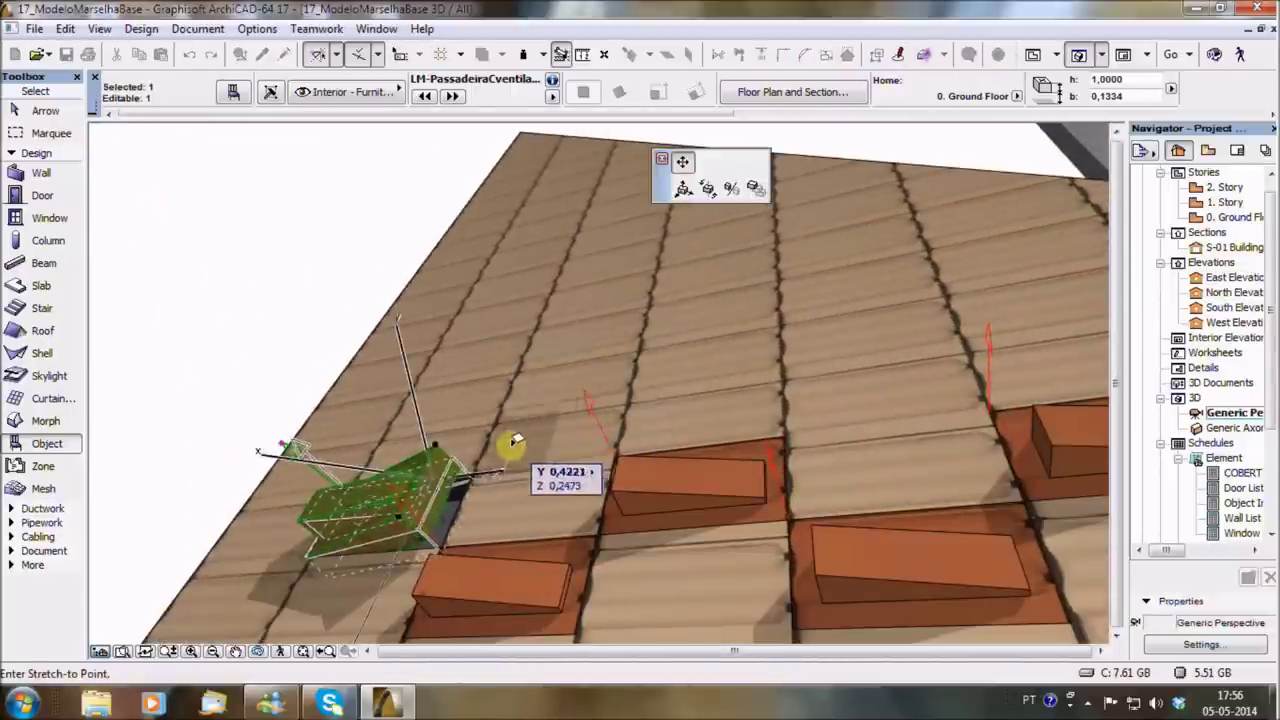
pyautogui.moveTo(466, 508)
pyautogui.keyDown('shift'); pyautogui.mouseDown(button='middle')
pyautogui.moveTo(491, 460)
pyautogui.moveTo(569, 440)
pyautogui.mouseUp(button='middle'); pyautogui.keyUp('shift')
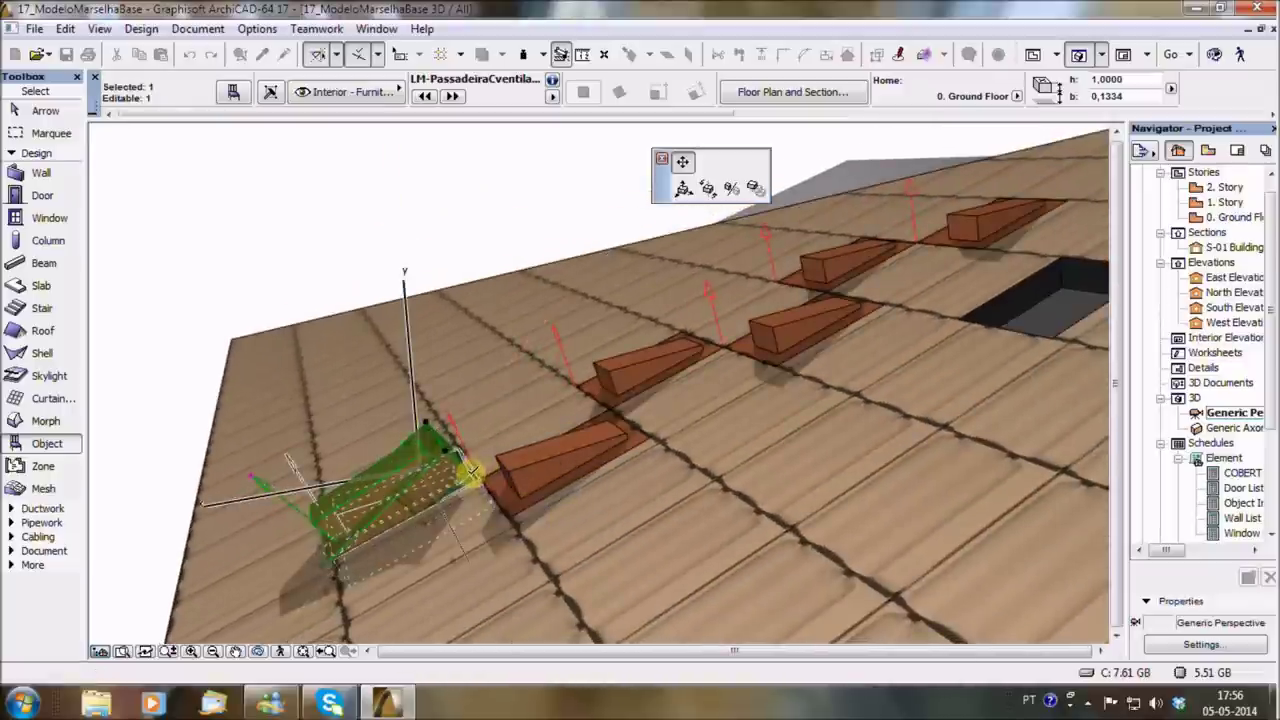
pyautogui.click(470, 473)
pyautogui.press('Escape')
pyautogui.moveTo(400, 443)
pyautogui.keyDown('shift'); pyautogui.mouseDown(button='middle')
pyautogui.moveTo(606, 493)
pyautogui.moveTo(708, 474)
pyautogui.moveTo(674, 434)
pyautogui.mouseUp(button='middle'); pyautogui.keyUp('shift')
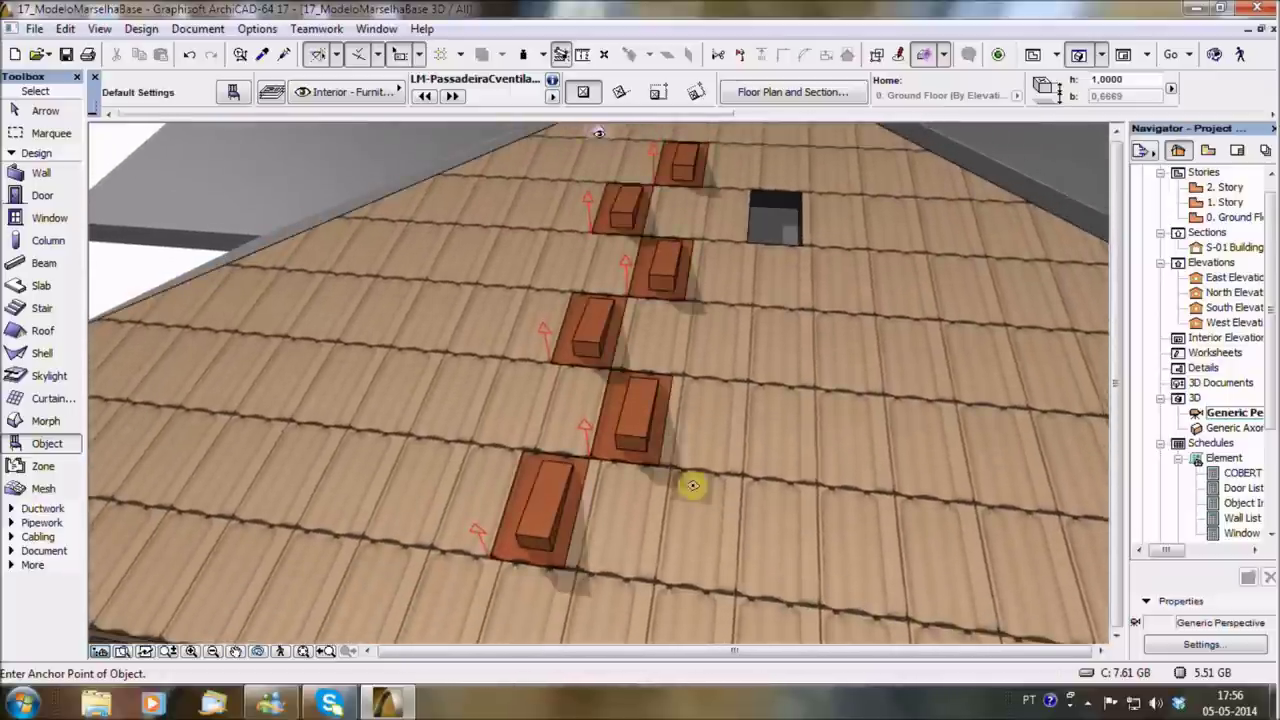
pyautogui.doubleClick(45, 452)
# Set the chimney support tile default's finish to Azul Cobalto.
pyautogui.scroll(-3, 224, 517)
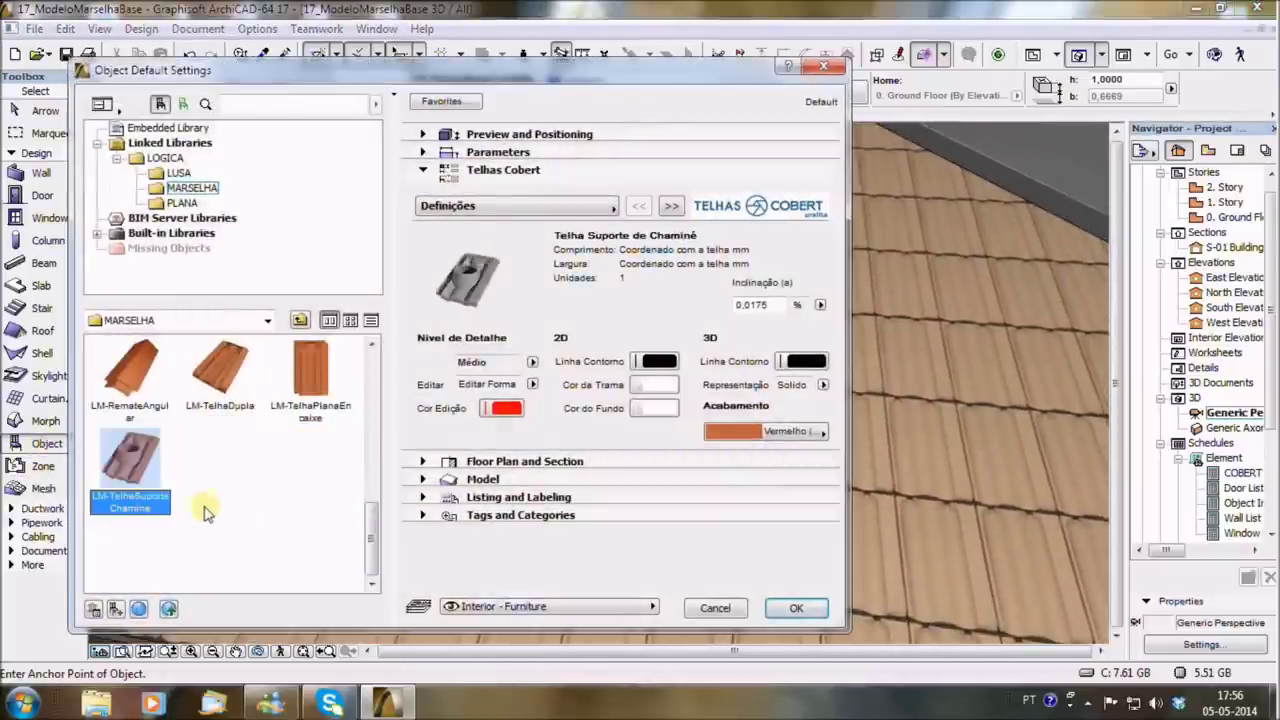
pyautogui.click(798, 434)
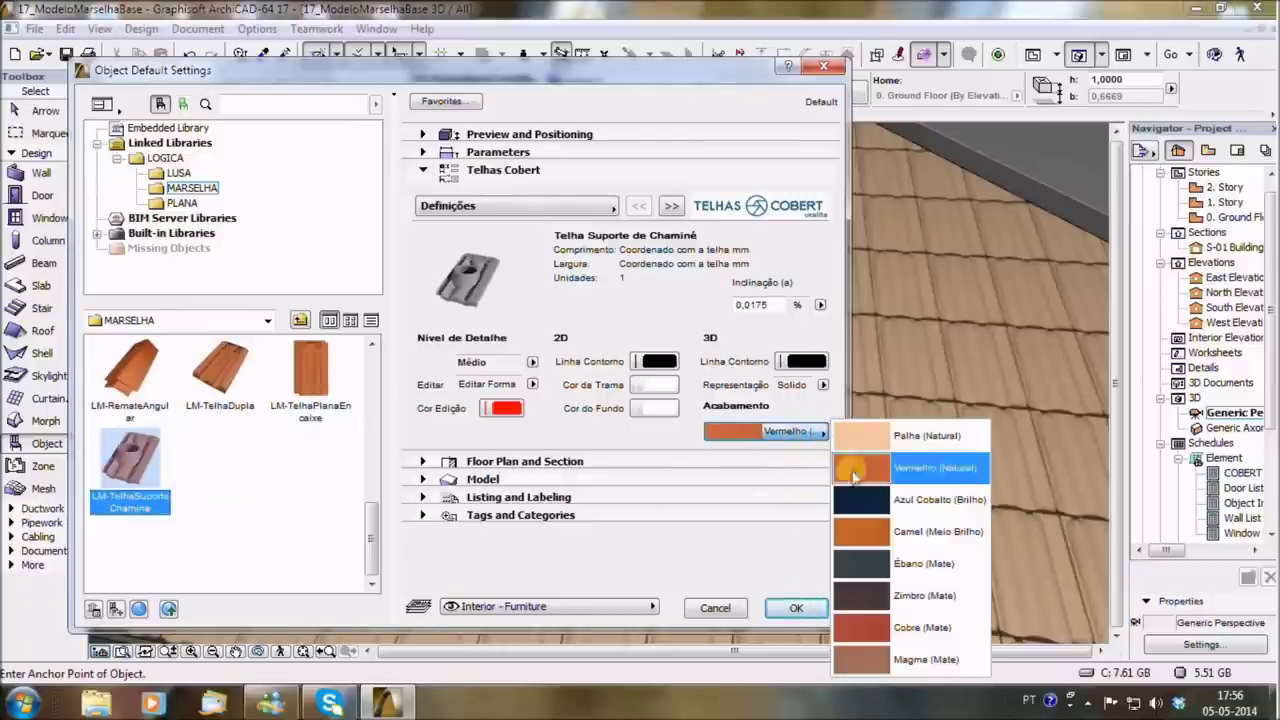
pyautogui.click(858, 500)
pyautogui.click(816, 603)
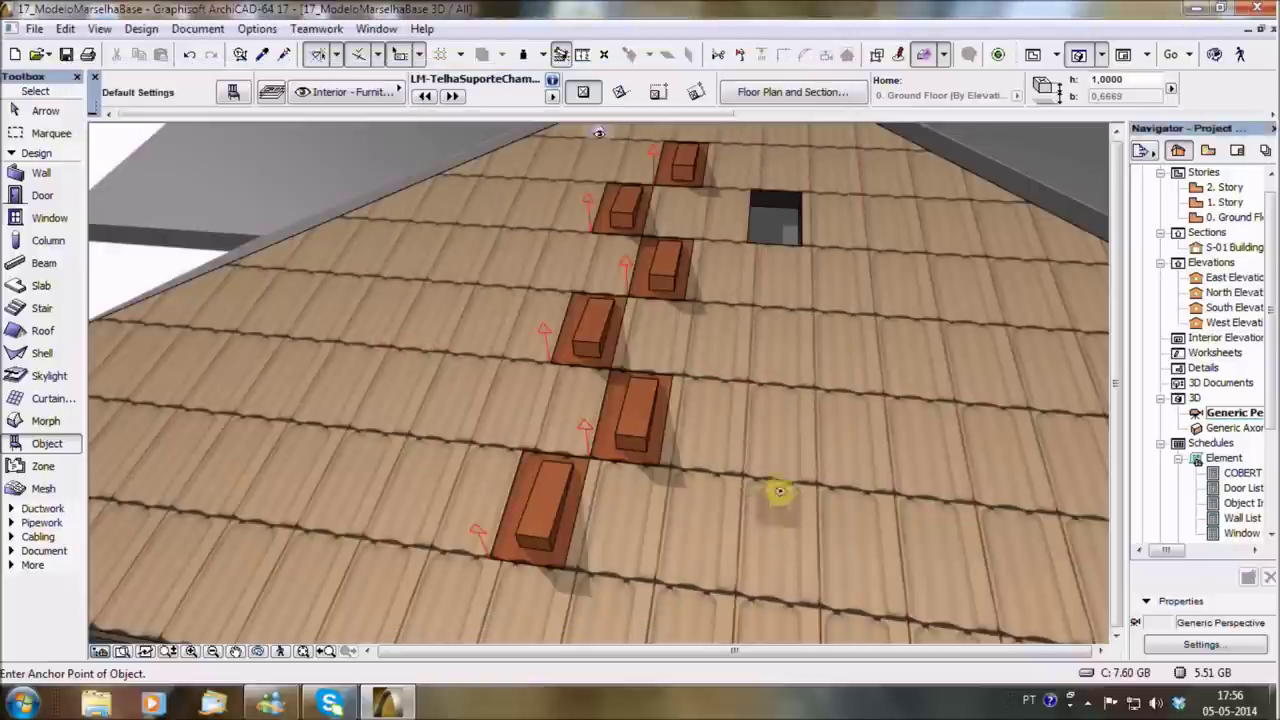
# Place the chimney support tile on the roof and move it into its roof opening.
pyautogui.click(797, 370)
pyautogui.click(800, 370)
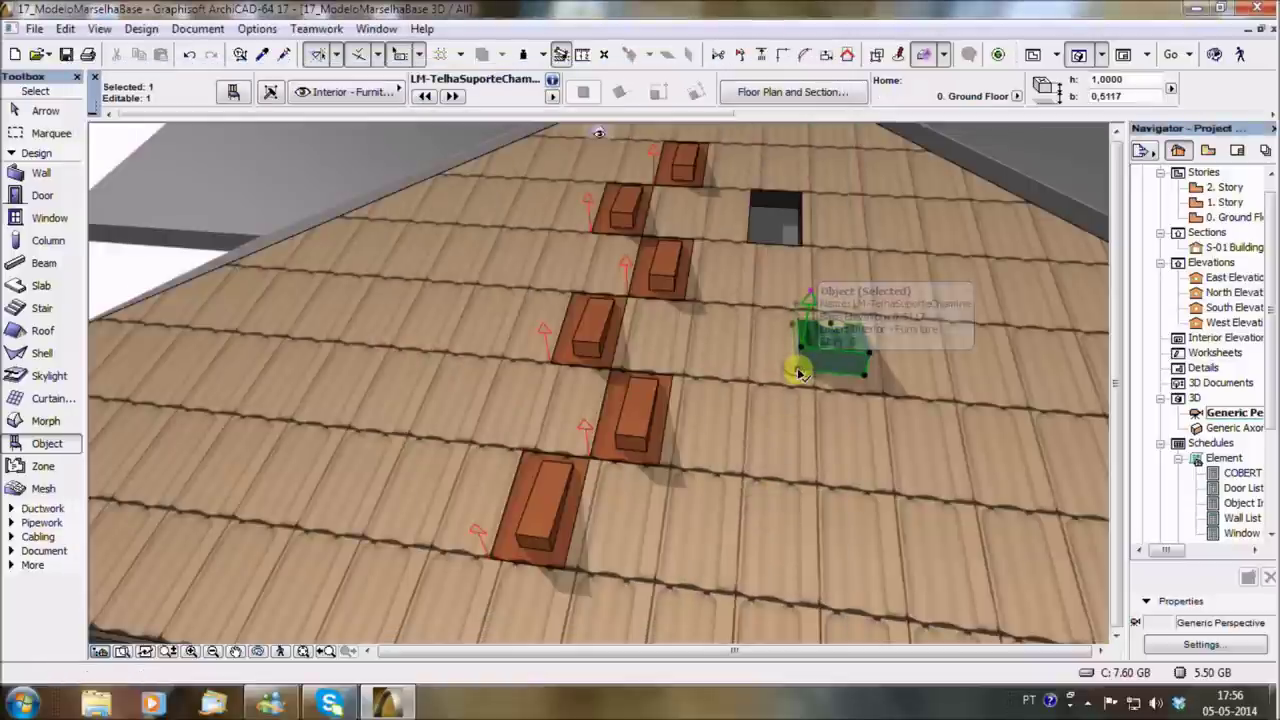
pyautogui.hotkey('ctrl', 'd')
pyautogui.click(800, 363)
pyautogui.keyDown('shift'); pyautogui.moveTo(814, 428); pyautogui.dragTo(508, 449, button='middle'); pyautogui.keyUp('shift')
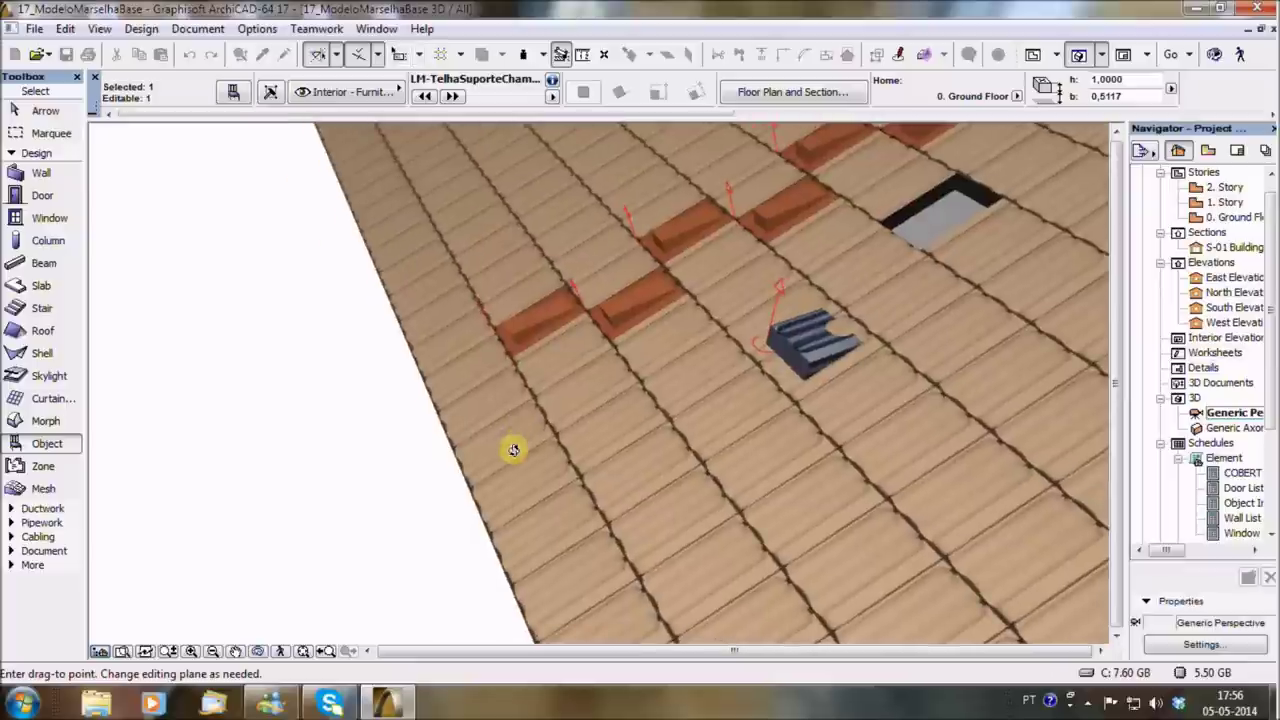
pyautogui.click(778, 460)
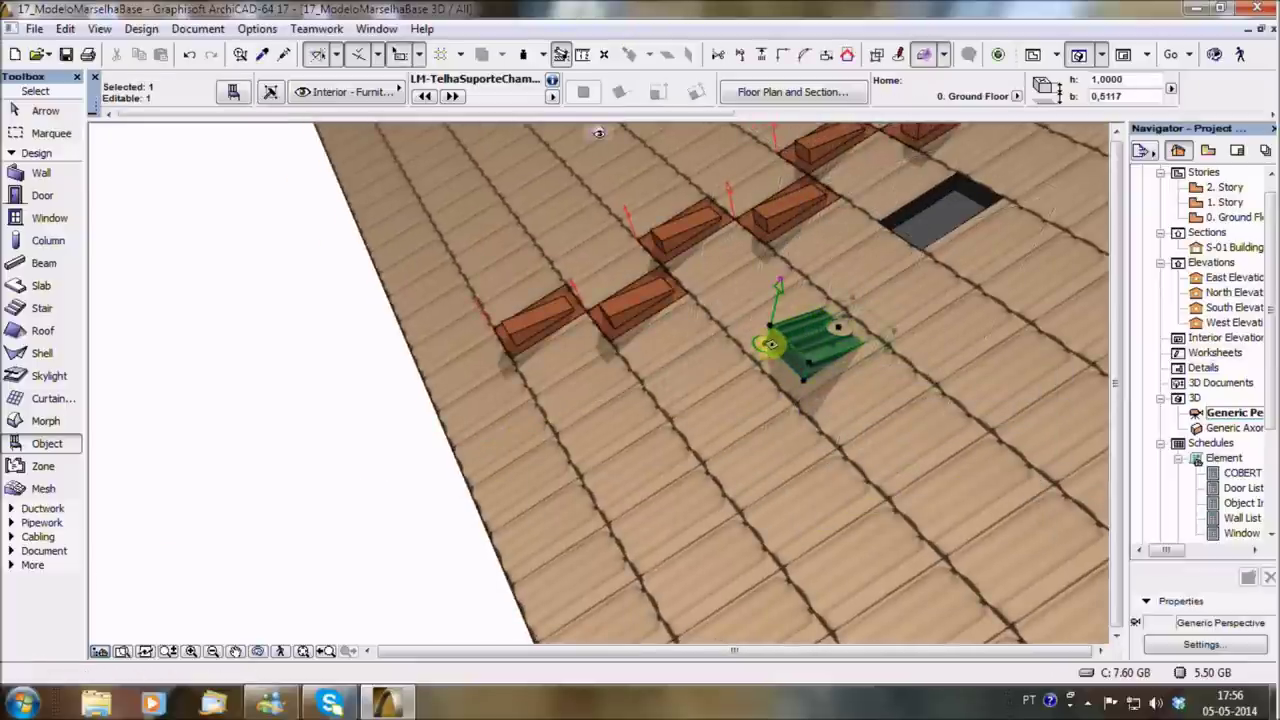
pyautogui.click(767, 344)
pyautogui.keyDown('shift'); pyautogui.moveTo(851, 429); pyautogui.dragTo(633, 405, button='middle'); pyautogui.keyUp('shift')
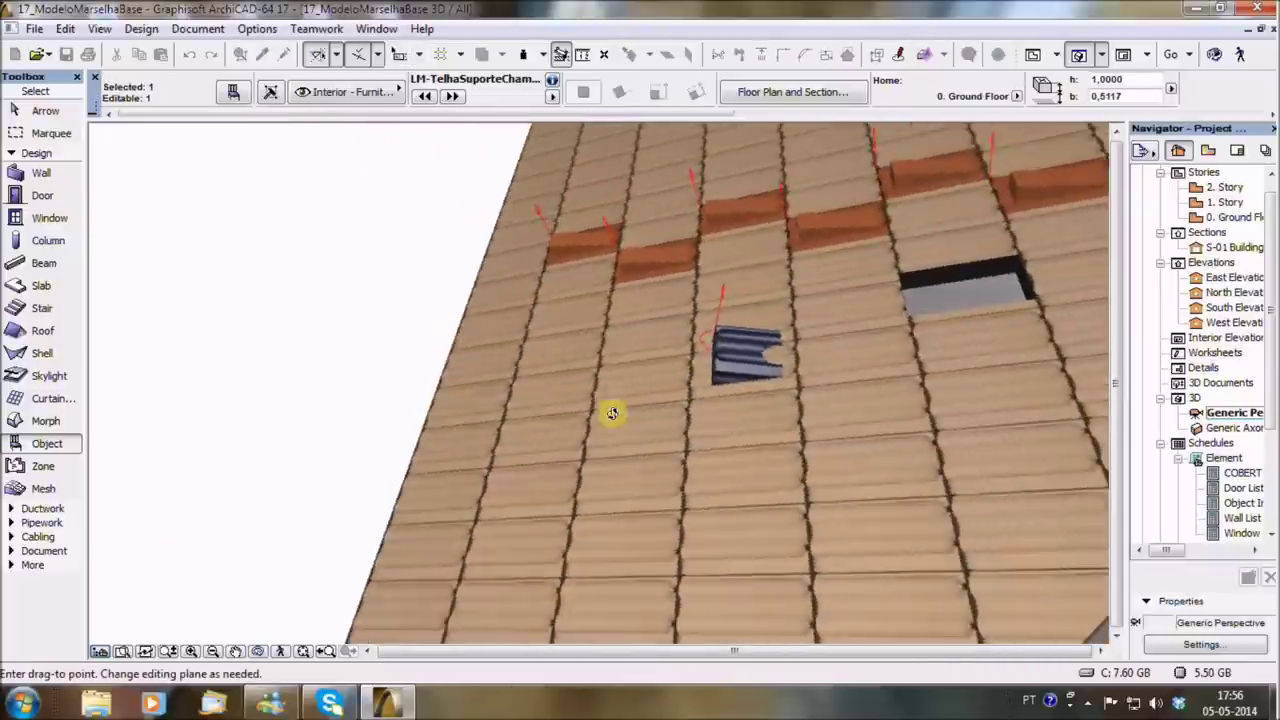
pyautogui.click(680, 312)
pyautogui.doubleClick(680, 312)
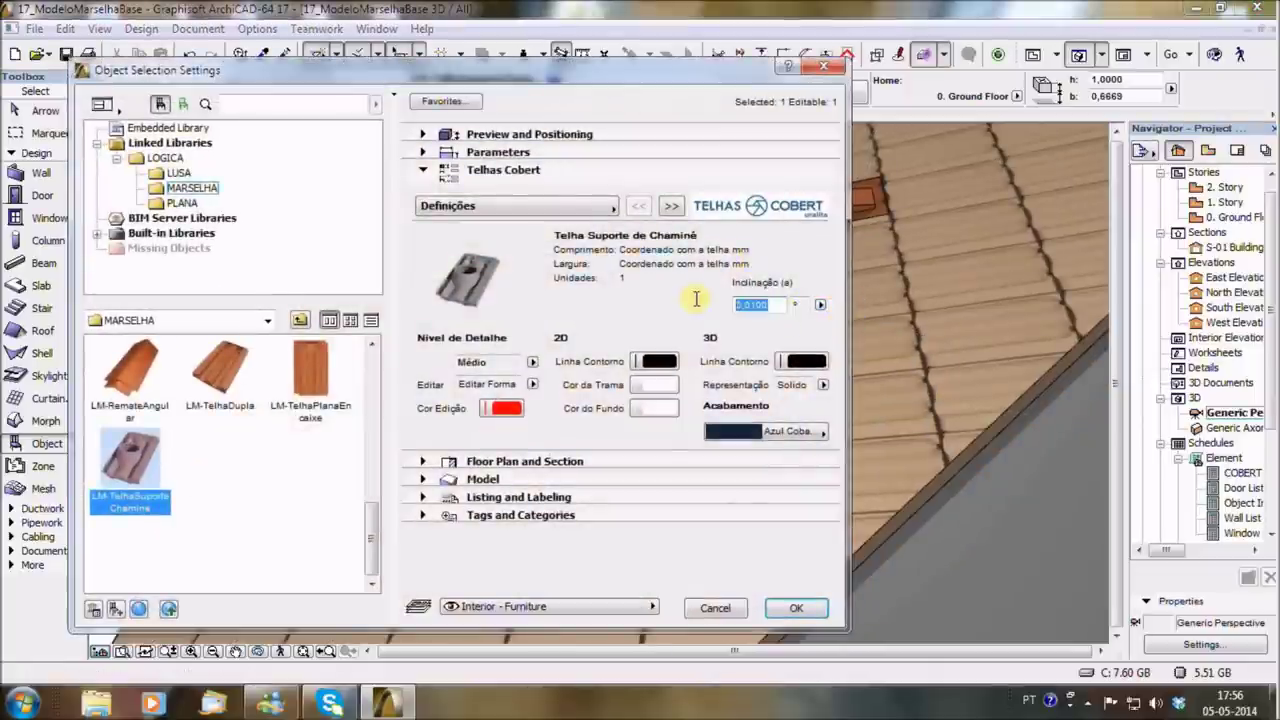
pyautogui.click(796, 607)
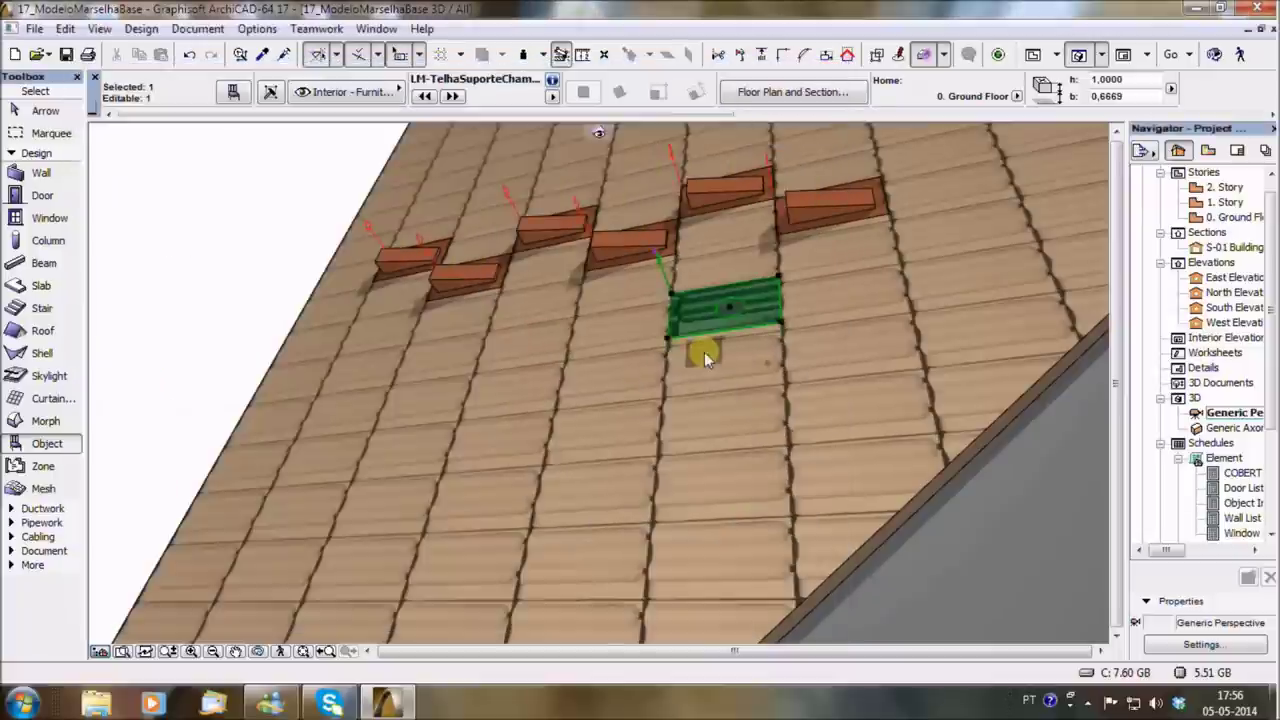
pyautogui.press('Escape')
# Change the blue chimney support tile's finish to Palha.
pyautogui.moveTo(760, 354)
pyautogui.keyDown('shift'); pyautogui.mouseDown(button='middle')
pyautogui.moveTo(578, 365)
pyautogui.moveTo(731, 316)
pyautogui.mouseUp(button='middle'); pyautogui.keyUp('shift')
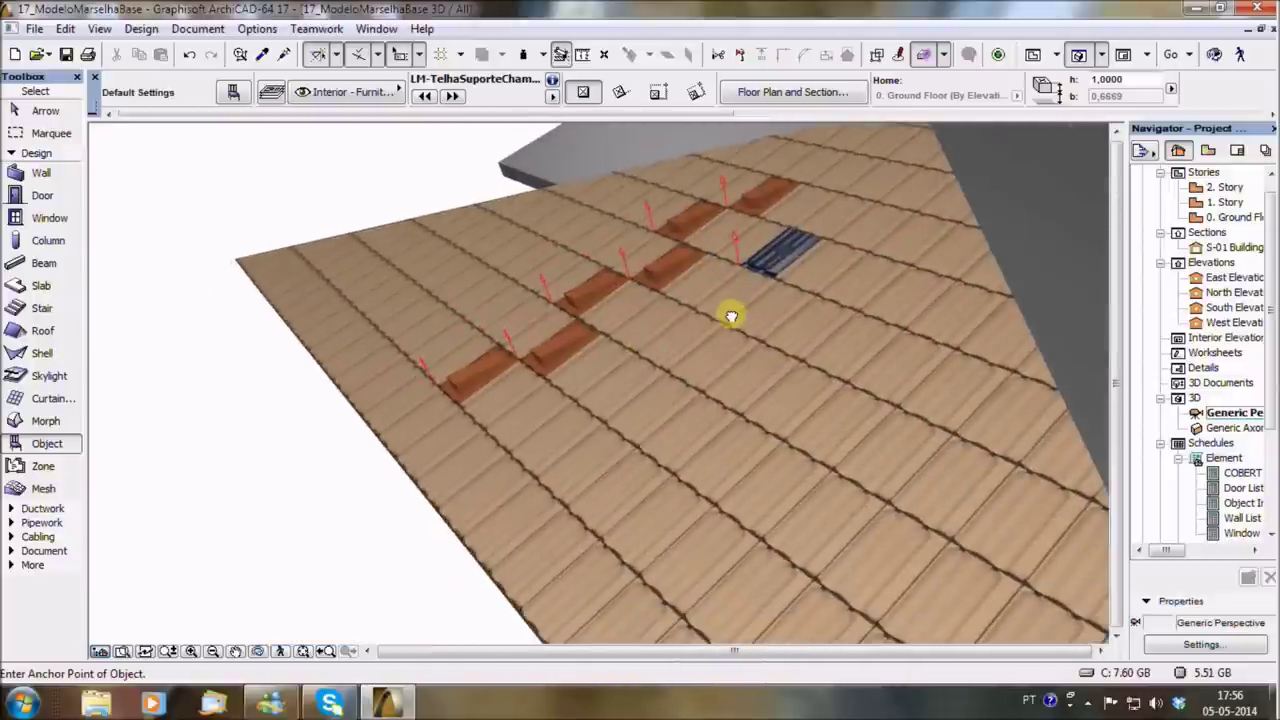
pyautogui.moveTo(634, 400)
pyautogui.keyDown('shift'); pyautogui.mouseDown(button='middle')
pyautogui.moveTo(640, 443)
pyautogui.moveTo(697, 421)
pyautogui.mouseUp(button='middle'); pyautogui.keyUp('shift')
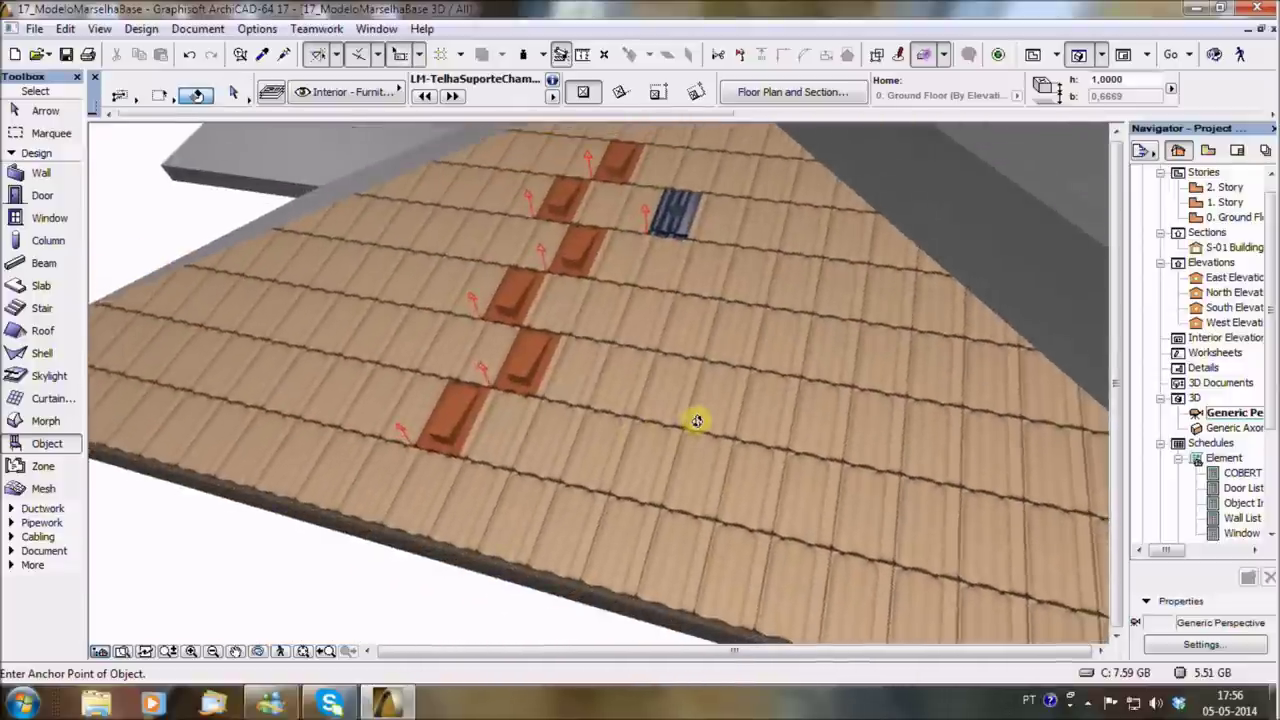
pyautogui.click(668, 220)
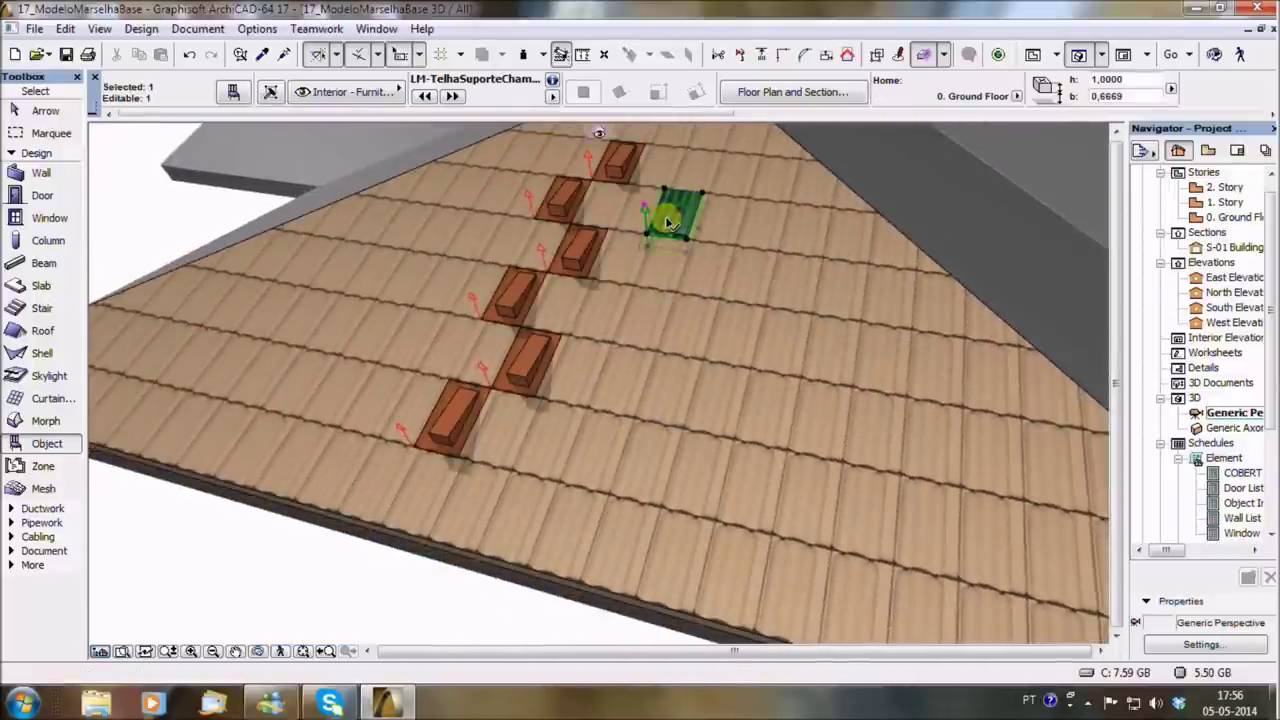
pyautogui.doubleClick(668, 215)
pyautogui.click(773, 437)
pyautogui.click(863, 436)
pyautogui.click(796, 608)
pyautogui.press('Escape')
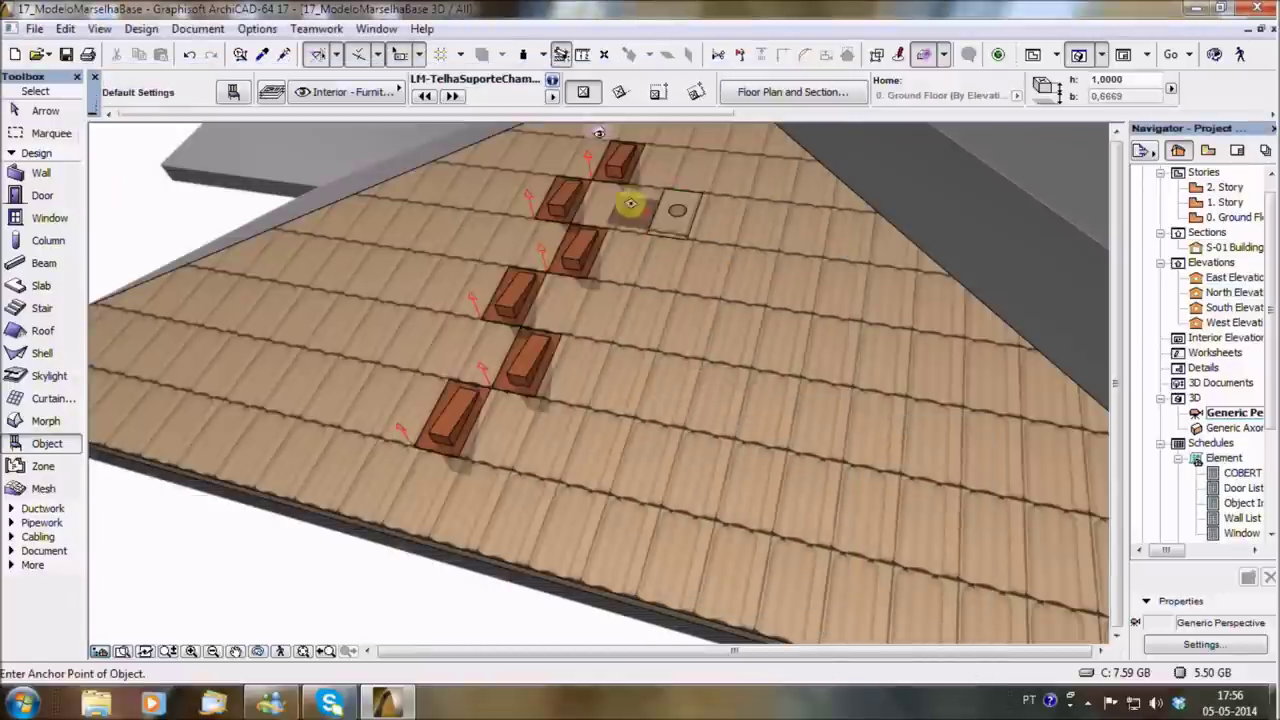
# Give three walkway tiles the Palha (Natural) finish, then view the COBERT tile schedule.
pyautogui.keyDown('shift'); pyautogui.click(612, 166); pyautogui.keyUp('shift')
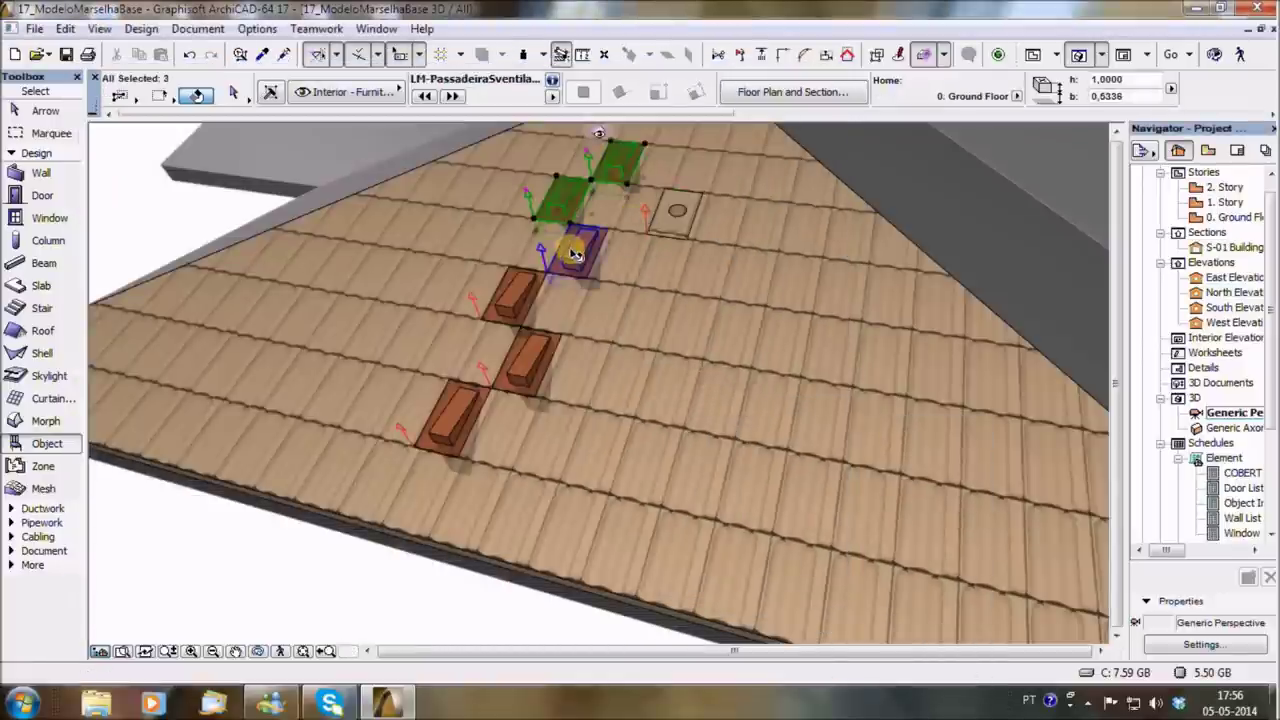
pyautogui.keyDown('shift'); pyautogui.click(521, 367); pyautogui.keyUp('shift')
pyautogui.keyDown('shift'); pyautogui.click(449, 427); pyautogui.keyUp('shift')
pyautogui.hotkey('ctrl', 't')
pyautogui.click(786, 432)
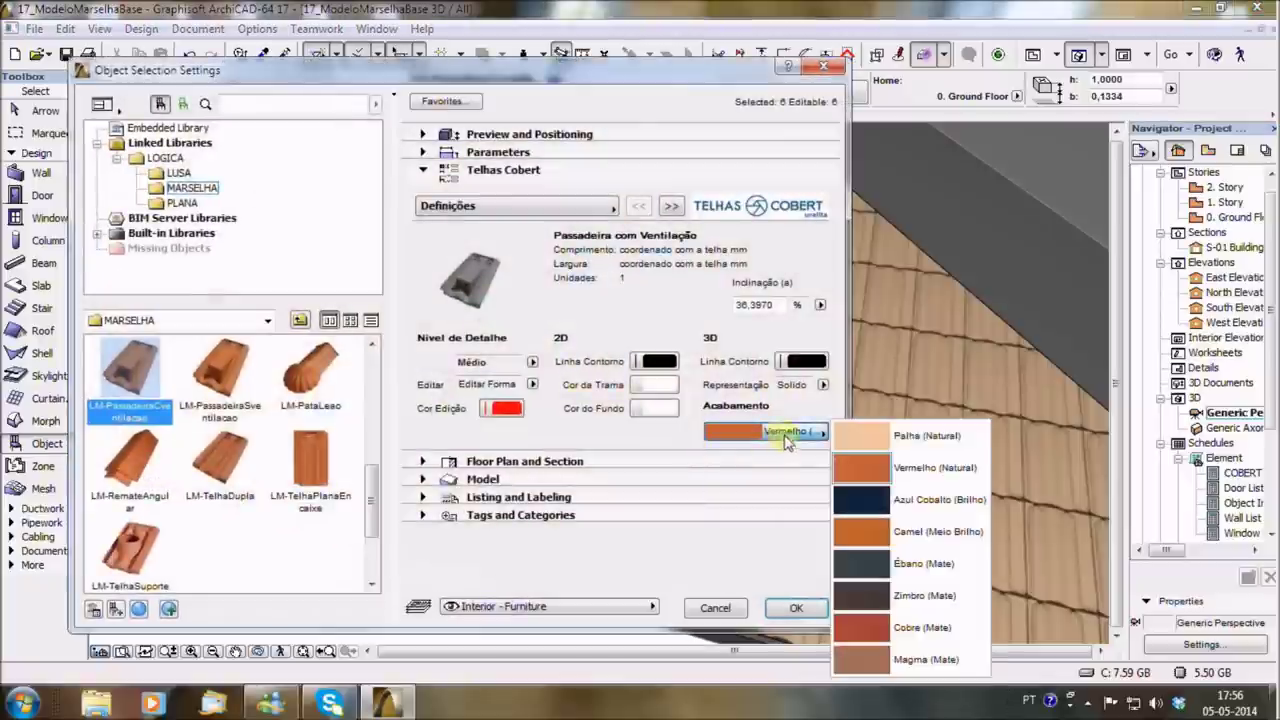
pyautogui.click(885, 435)
pyautogui.click(800, 610)
pyautogui.press('Escape')
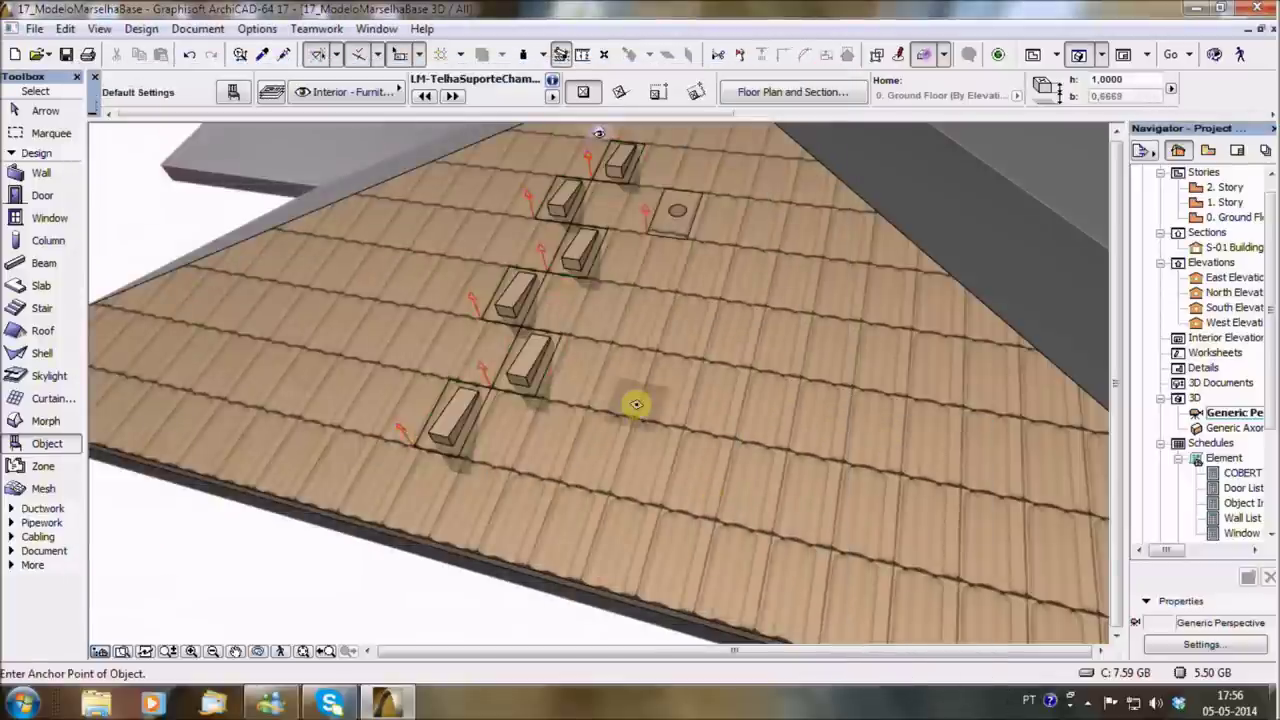
pyautogui.doubleClick(1242, 473)
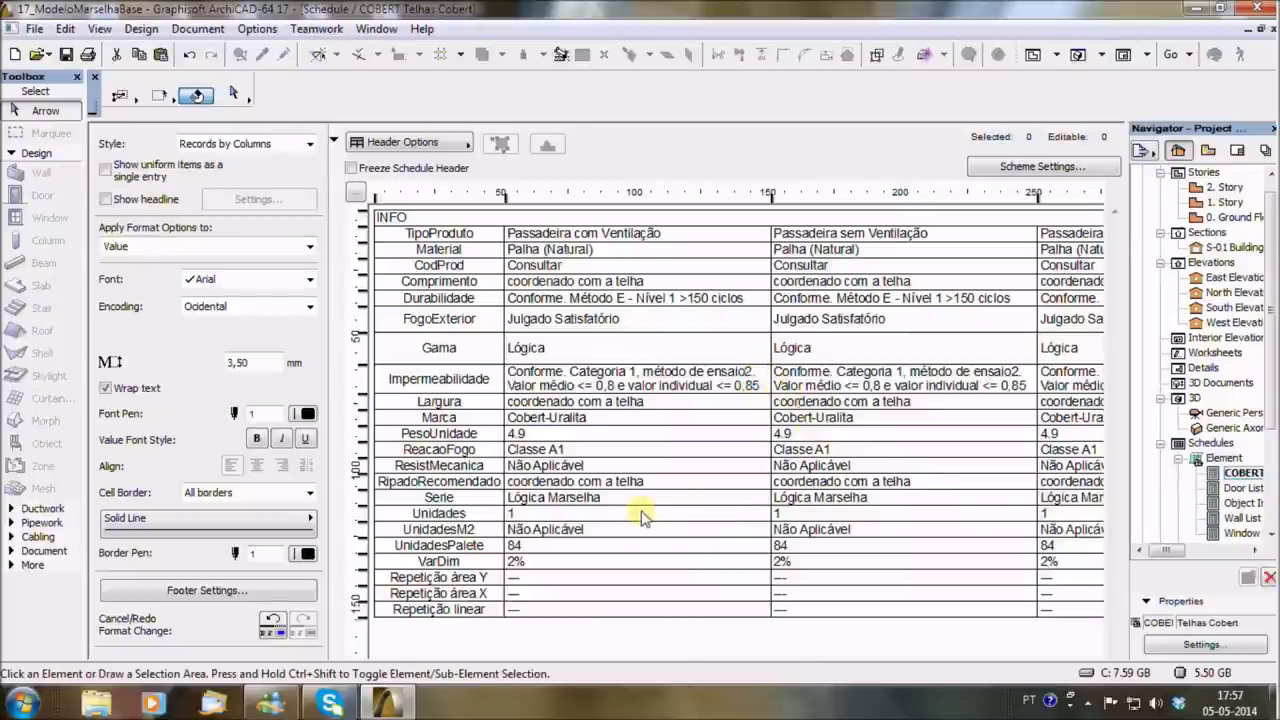
pyautogui.click(607, 239)
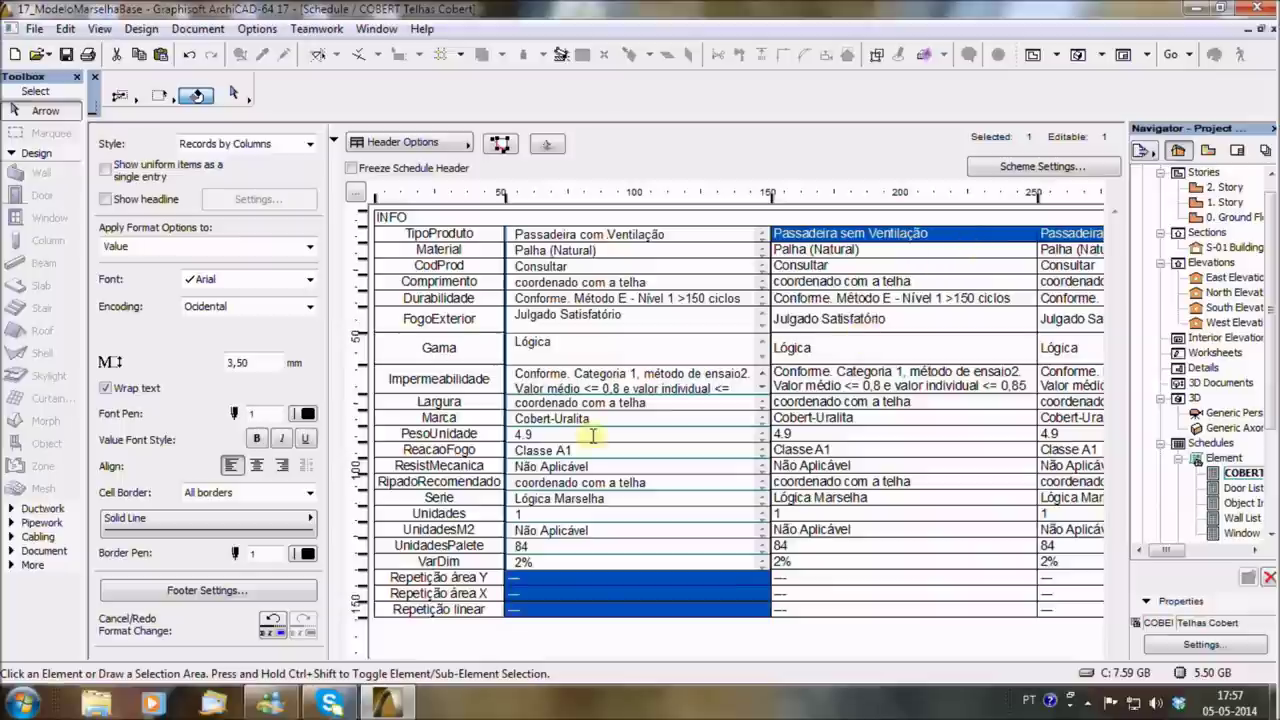
pyautogui.click(980, 308)
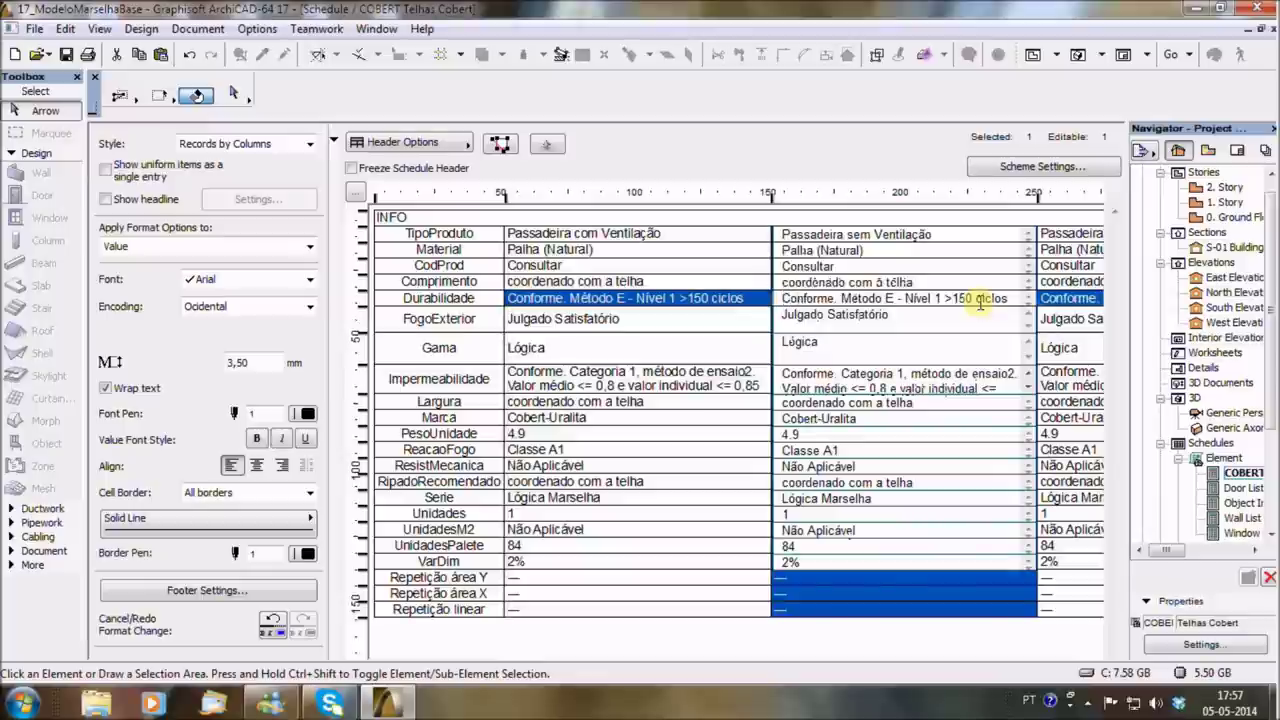
pyautogui.press('Down')
pyautogui.press('Down')
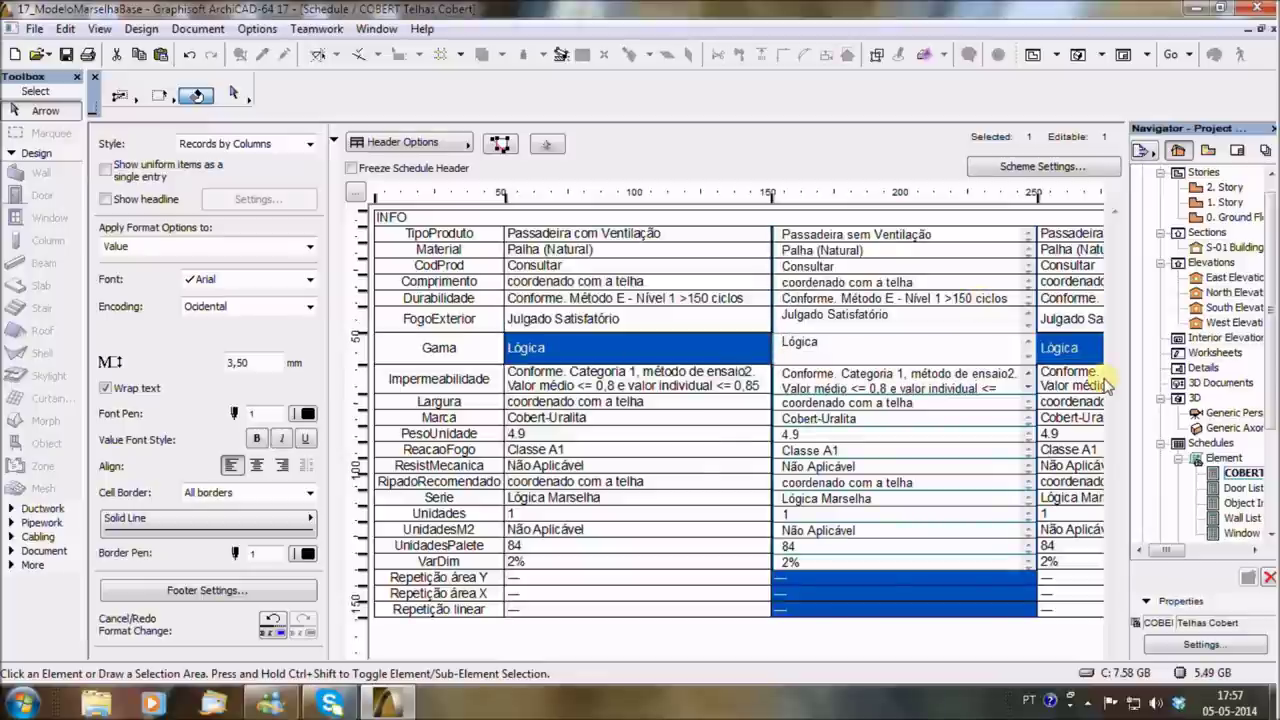
pyautogui.click(1075, 483)
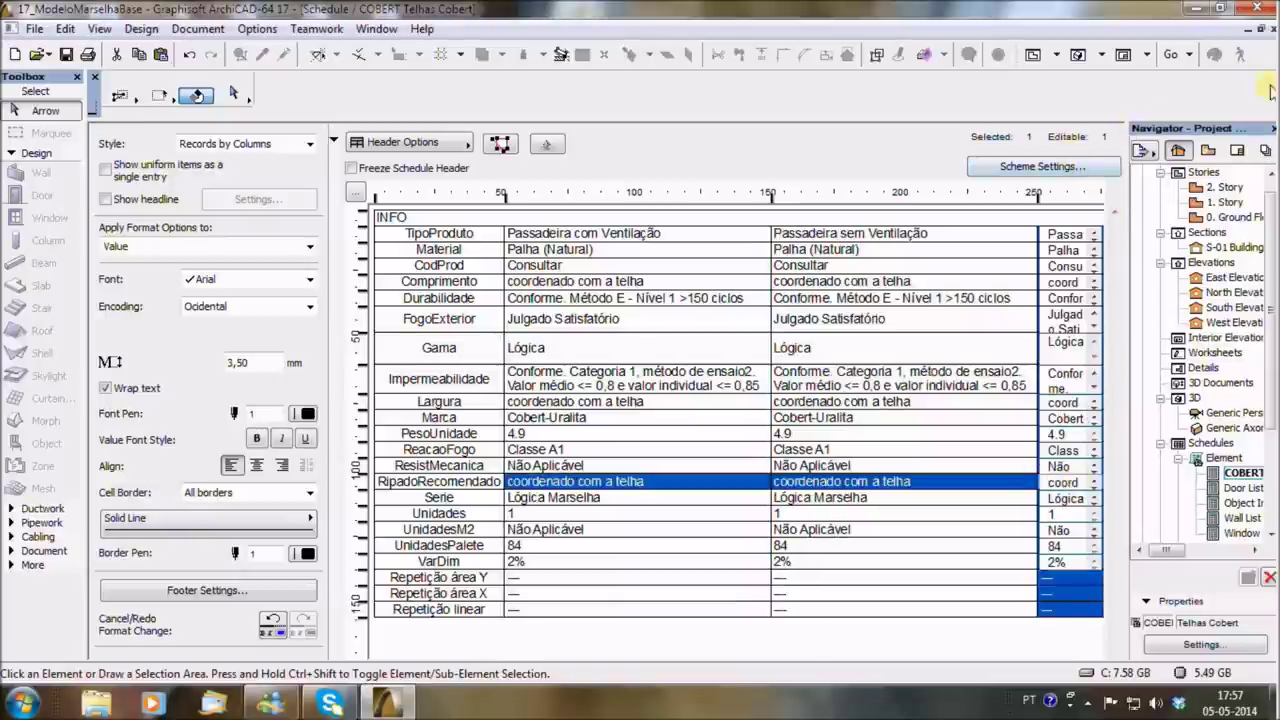
pyautogui.press('F3')
pyautogui.moveTo(886, 251)
pyautogui.keyDown('shift'); pyautogui.mouseDown(button='middle')
pyautogui.moveTo(835, 345)
pyautogui.moveTo(894, 263)
pyautogui.moveTo(783, 277)
pyautogui.moveTo(774, 304)
pyautogui.mouseUp(button='middle'); pyautogui.keyUp('shift')
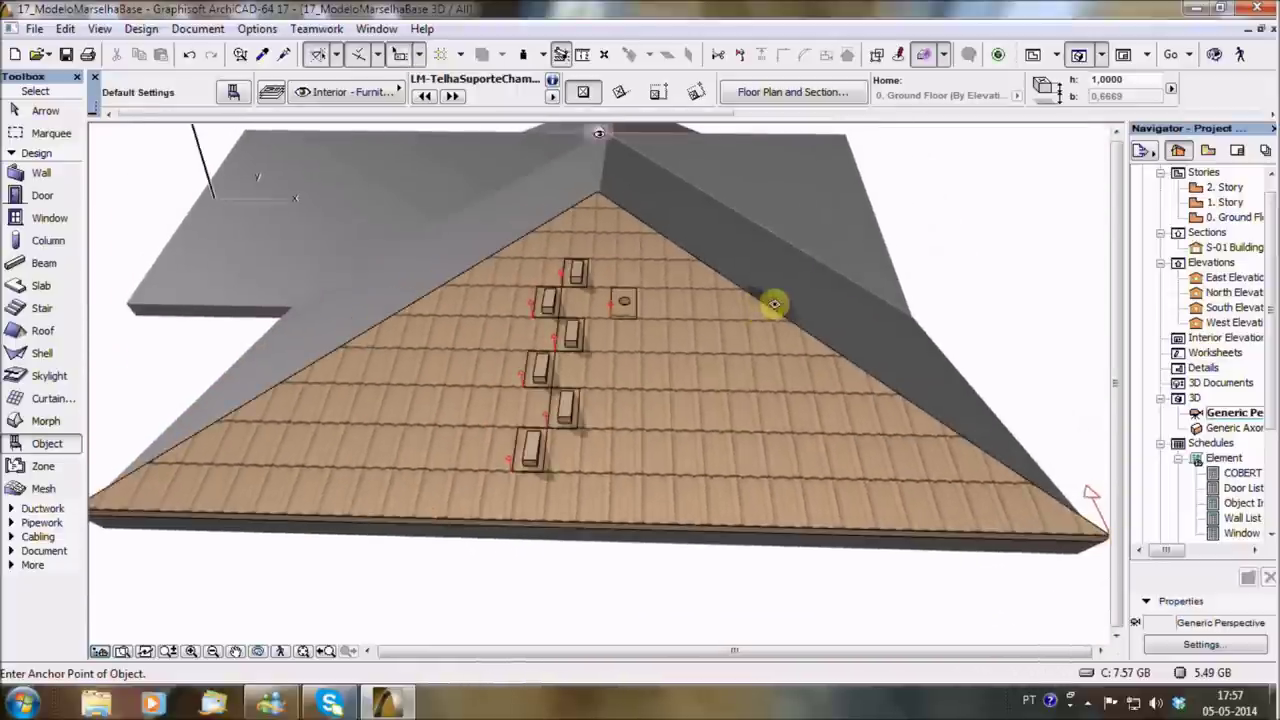
# Choose the LM-Chamine chimney object with a finish material for placement on the support tile.
pyautogui.doubleClick(36, 442)
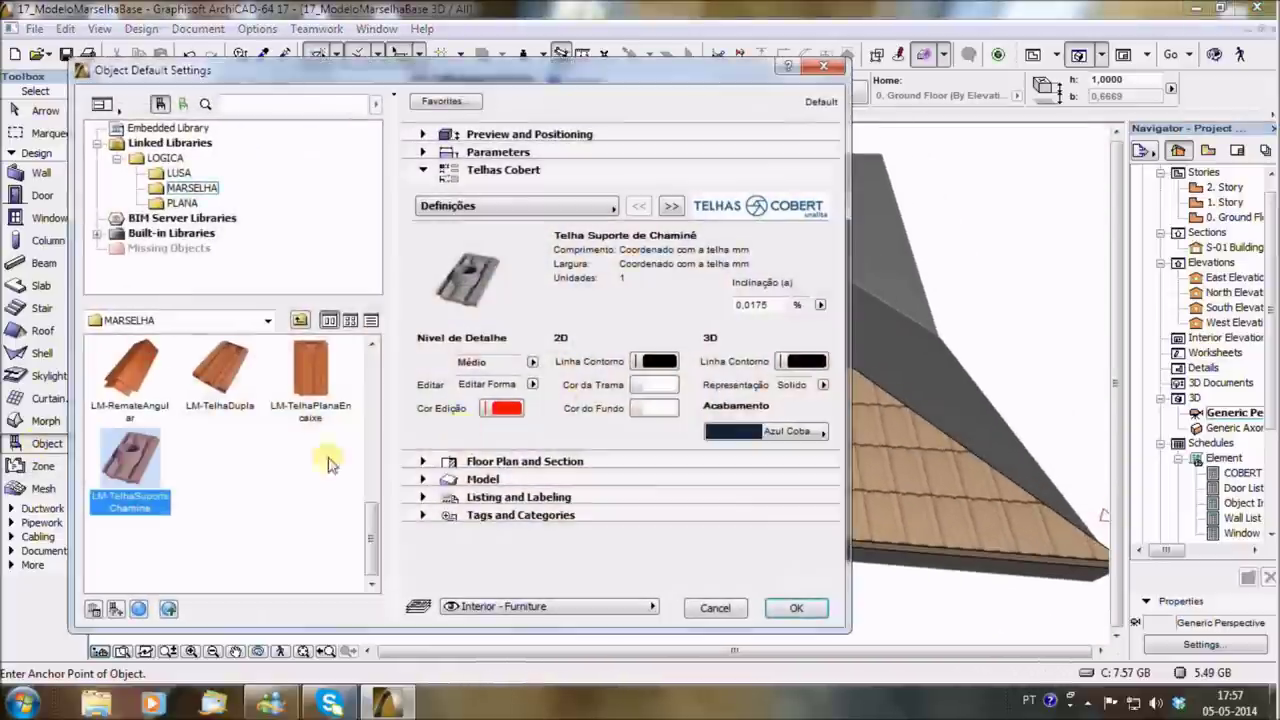
pyautogui.scroll(2, 370, 412)
pyautogui.scroll(3, 368, 395)
pyautogui.scroll(3, 366, 375)
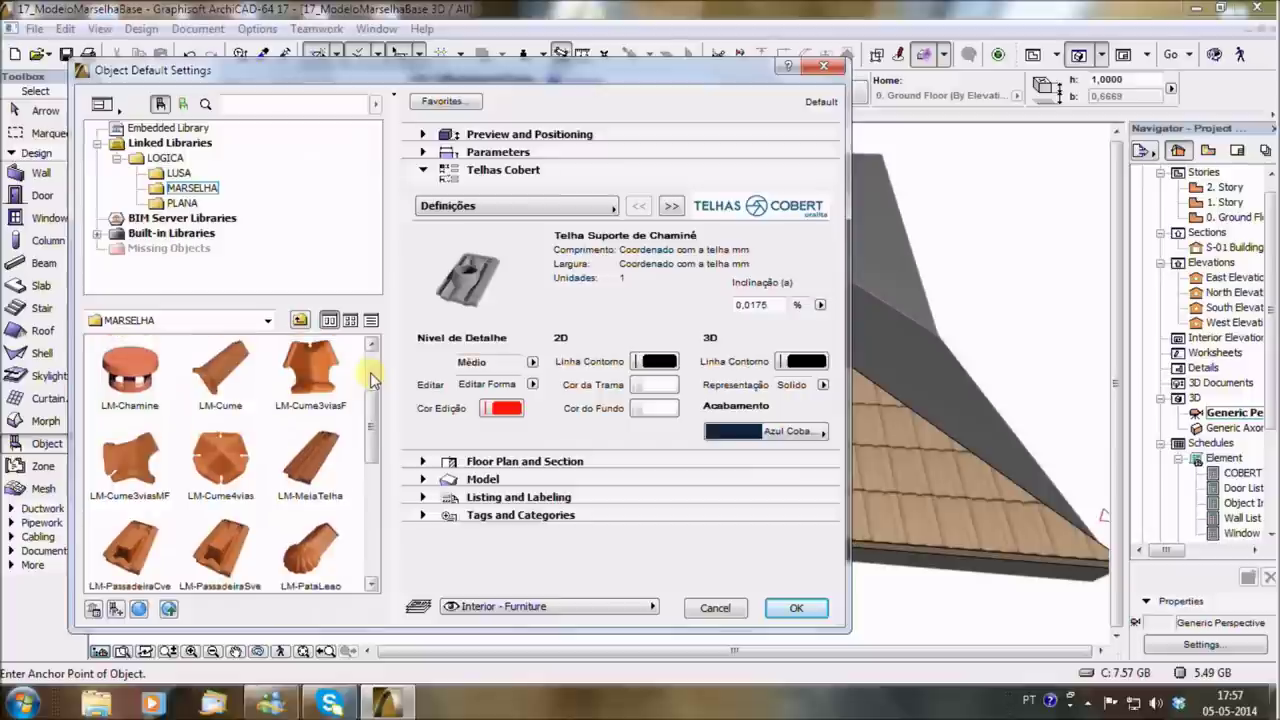
pyautogui.click(130, 380)
pyautogui.click(790, 431)
pyautogui.click(845, 433)
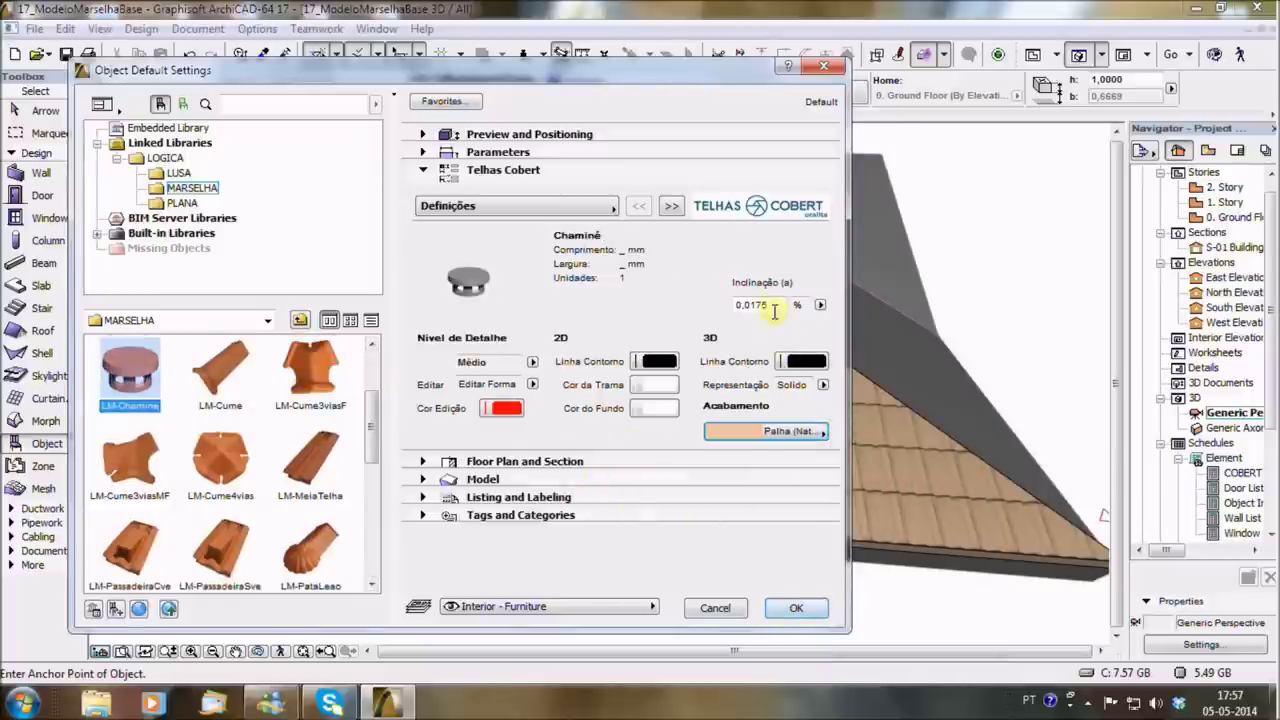
pyautogui.click(775, 622)
# Select all roof objects and set their Nivel de Detalhe to Alto.
pyautogui.scroll(3, 645, 350)
pyautogui.scroll(2, 632, 313)
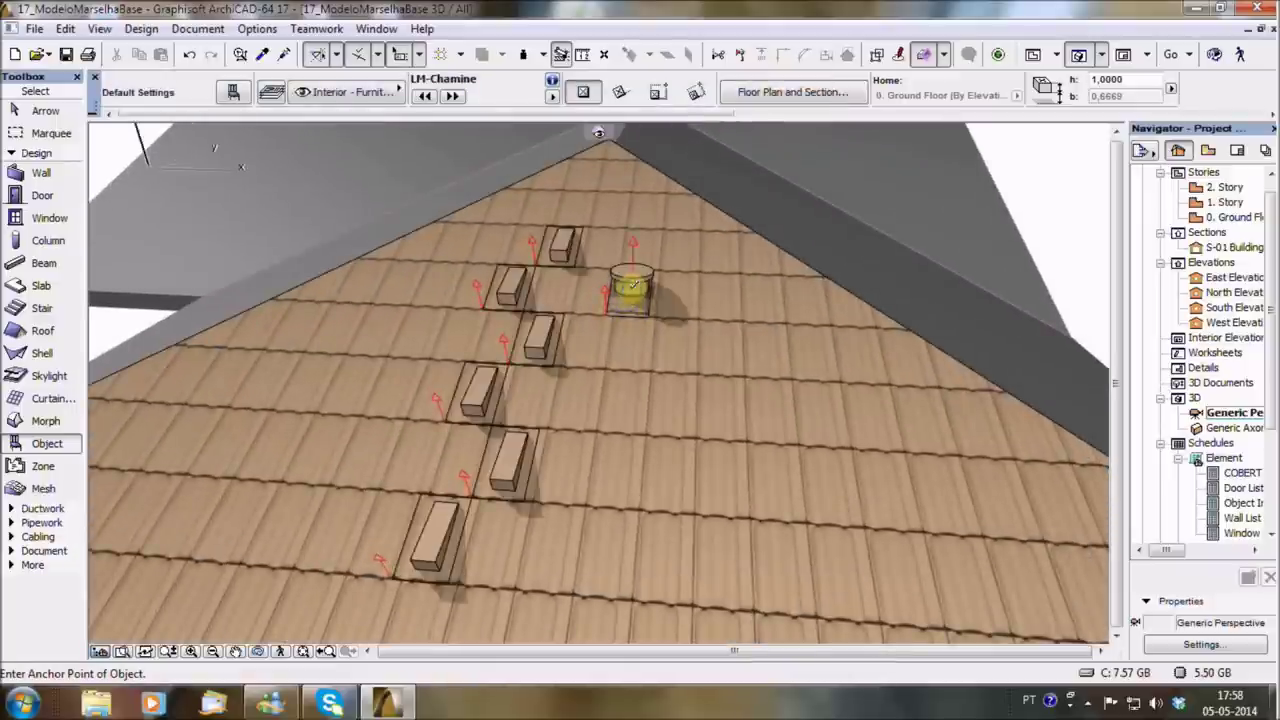
pyautogui.scroll(-3, 632, 286)
pyautogui.moveTo(608, 397)
pyautogui.keyDown('shift'); pyautogui.mouseDown(button='middle')
pyautogui.moveTo(686, 331)
pyautogui.moveTo(786, 317)
pyautogui.moveTo(551, 334)
pyautogui.mouseUp(button='middle'); pyautogui.keyUp('shift')
pyautogui.keyDown('shift'); pyautogui.moveTo(531, 431); pyautogui.dragTo(563, 491, button='middle'); pyautogui.keyUp('shift')
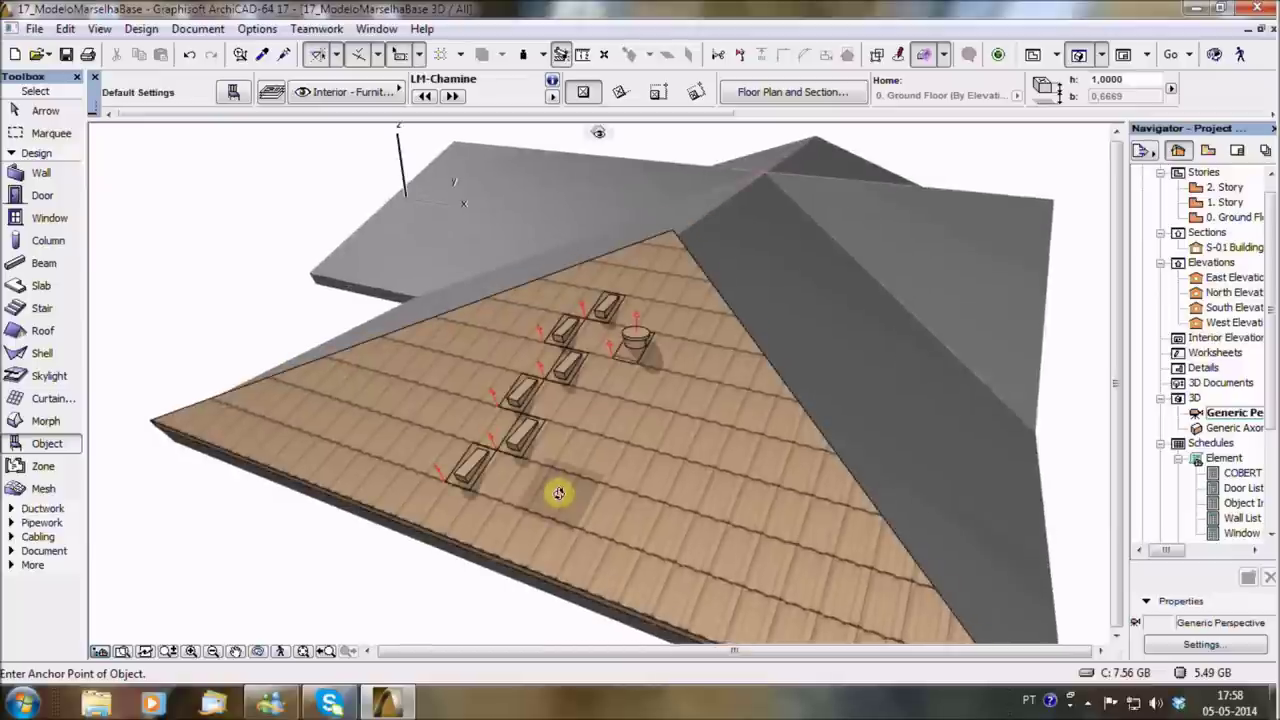
pyautogui.hotkey('ctrl', 'a')
pyautogui.doubleClick(47, 446)
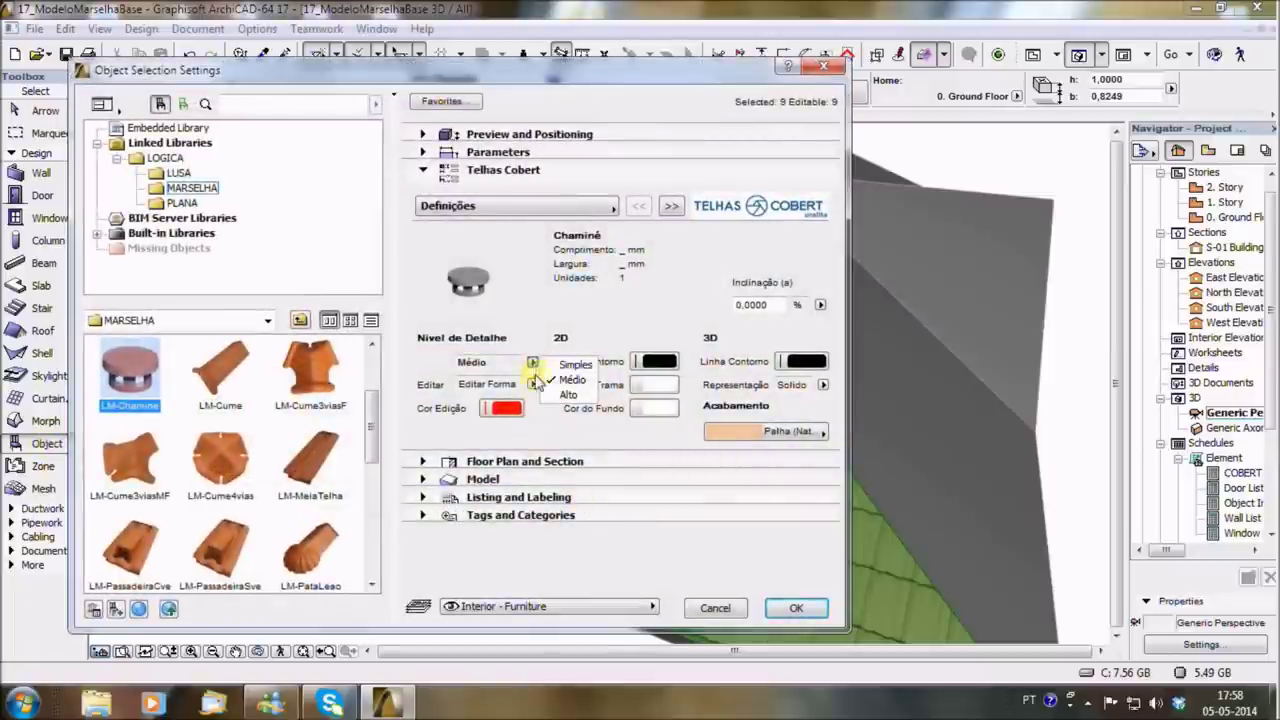
pyautogui.click(563, 396)
pyautogui.click(796, 608)
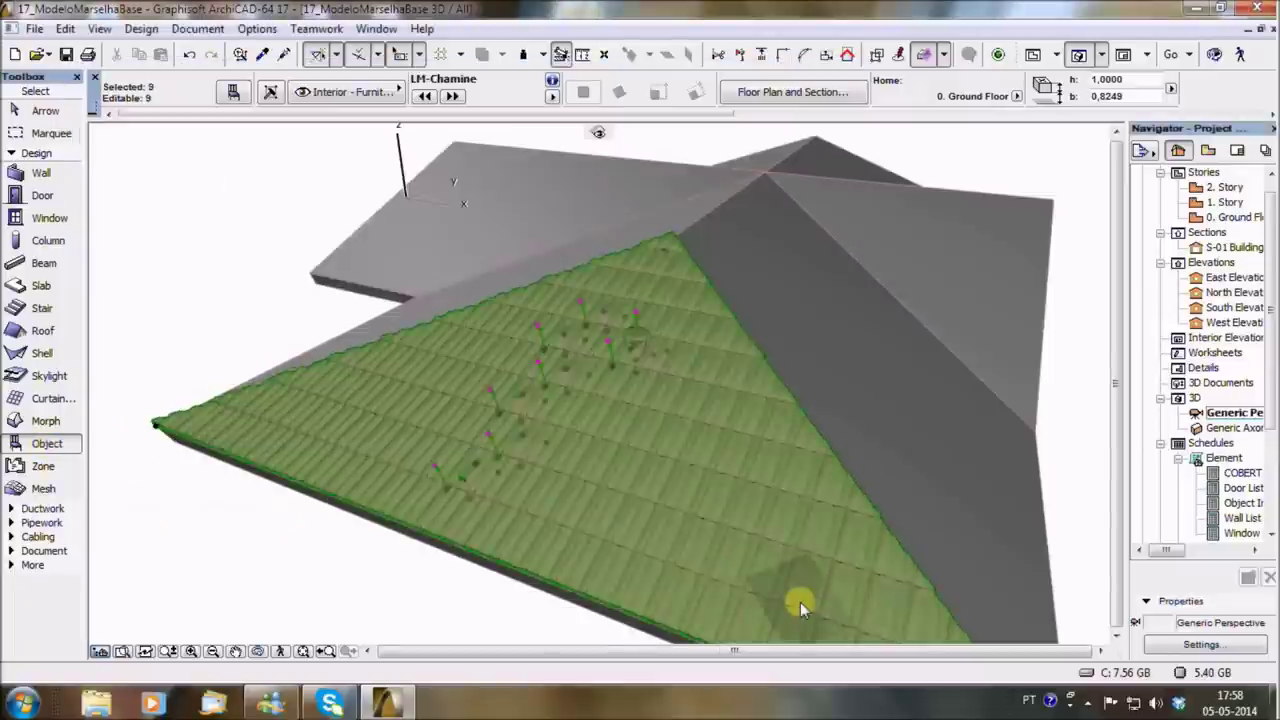
# Inspect the detailed tiles from several 3D angles, then go to the 0. Ground Floor plan.
pyautogui.keyDown('shift'); pyautogui.moveTo(337, 557); pyautogui.dragTo(533, 500, button='middle'); pyautogui.keyUp('shift')
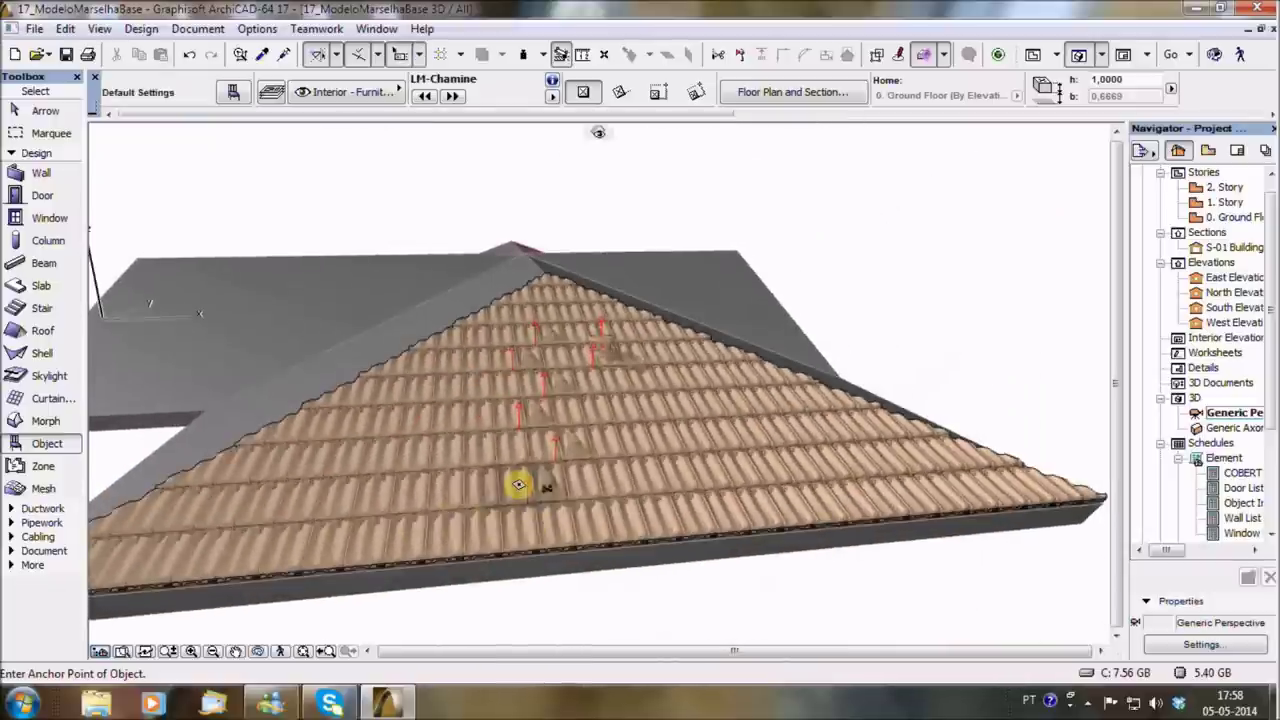
pyautogui.keyDown('shift'); pyautogui.moveTo(467, 462); pyautogui.dragTo(777, 503, button='middle'); pyautogui.keyUp('shift')
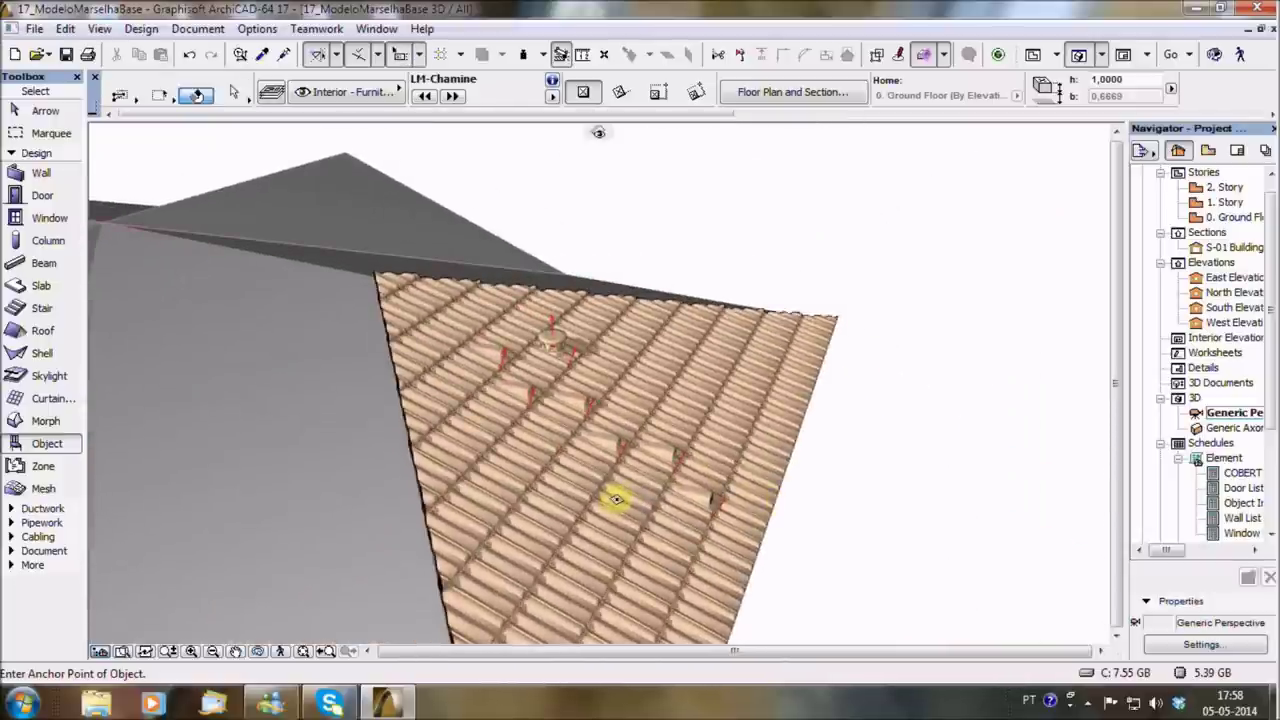
pyautogui.scroll(2, 590, 480)
pyautogui.scroll(2, 540, 428)
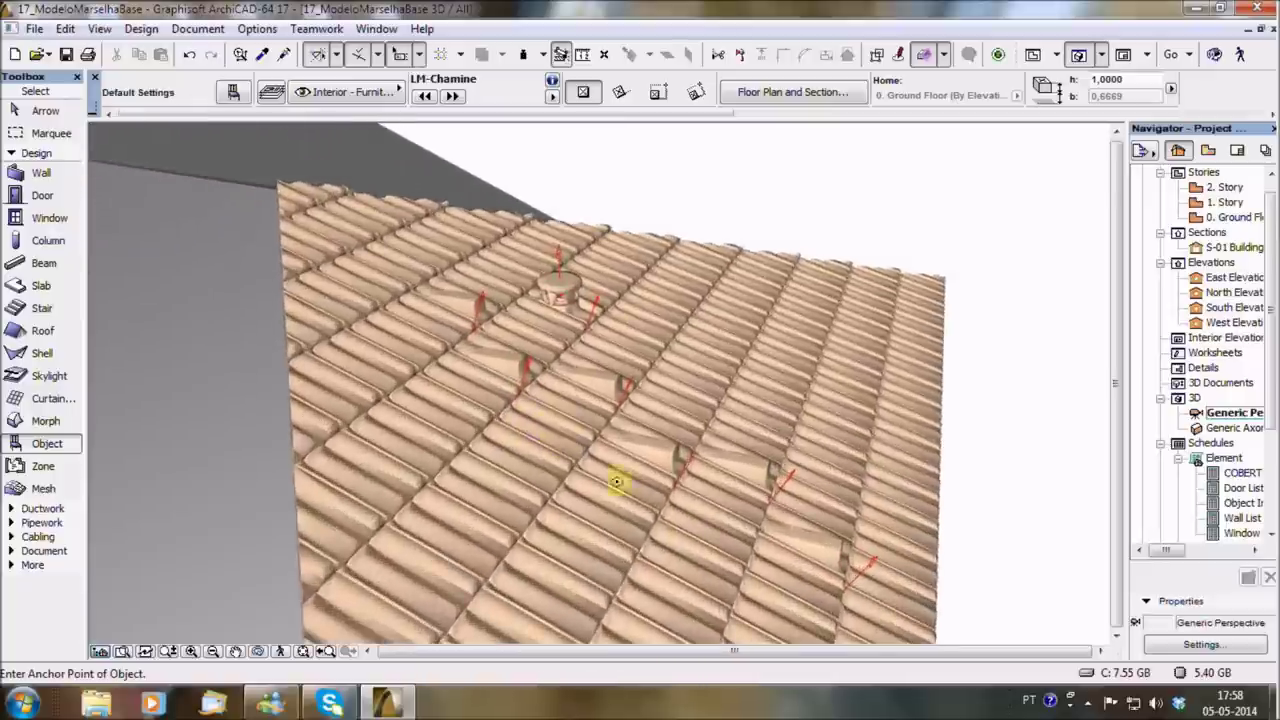
pyautogui.keyDown('shift'); pyautogui.moveTo(684, 553); pyautogui.dragTo(369, 460, button='middle'); pyautogui.keyUp('shift')
pyautogui.moveTo(713, 435)
pyautogui.keyDown('shift'); pyautogui.mouseDown(button='middle')
pyautogui.moveTo(654, 517)
pyautogui.moveTo(456, 449)
pyautogui.moveTo(820, 466)
pyautogui.moveTo(920, 486)
pyautogui.moveTo(903, 494)
pyautogui.mouseUp(button='middle'); pyautogui.keyUp('shift')
pyautogui.moveTo(457, 436)
pyautogui.keyDown('shift'); pyautogui.mouseDown(button='middle')
pyautogui.moveTo(751, 431)
pyautogui.moveTo(766, 417)
pyautogui.mouseUp(button='middle'); pyautogui.keyUp('shift')
pyautogui.moveTo(654, 400)
pyautogui.keyDown('shift'); pyautogui.mouseDown(button='middle')
pyautogui.moveTo(574, 380)
pyautogui.moveTo(609, 371)
pyautogui.moveTo(514, 411)
pyautogui.moveTo(360, 405)
pyautogui.mouseUp(button='middle'); pyautogui.keyUp('shift')
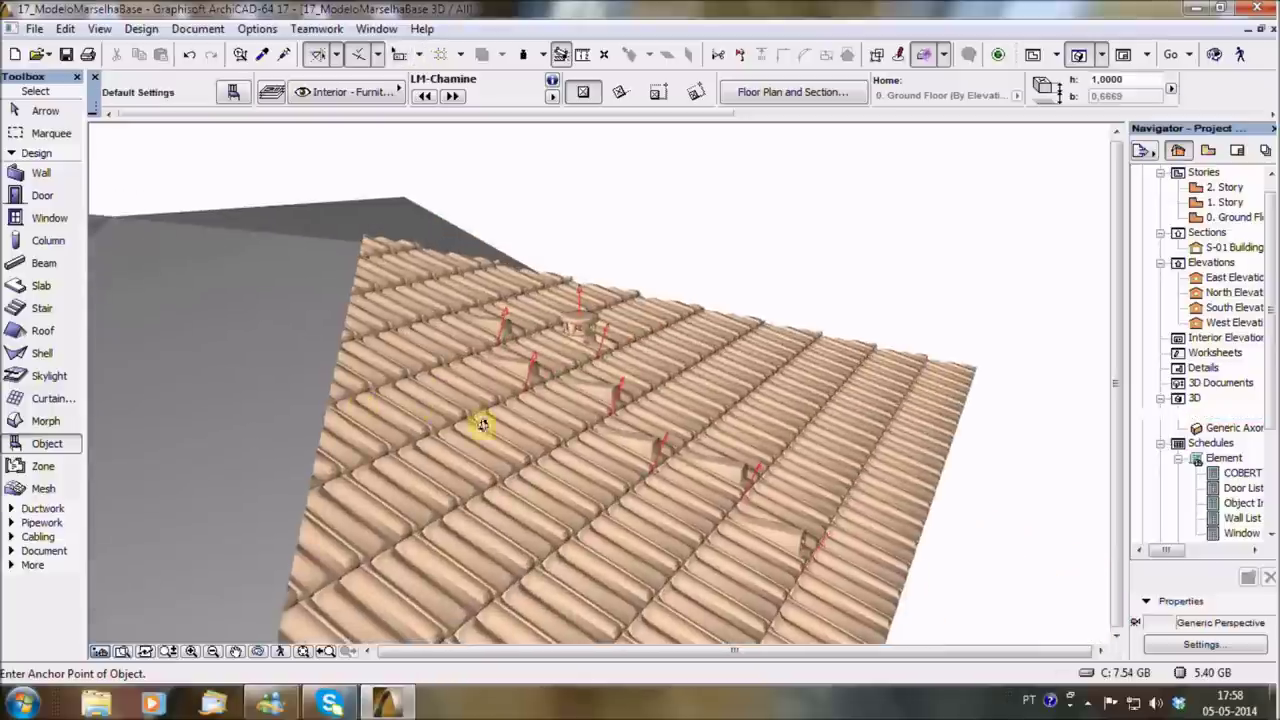
pyautogui.press('F2')
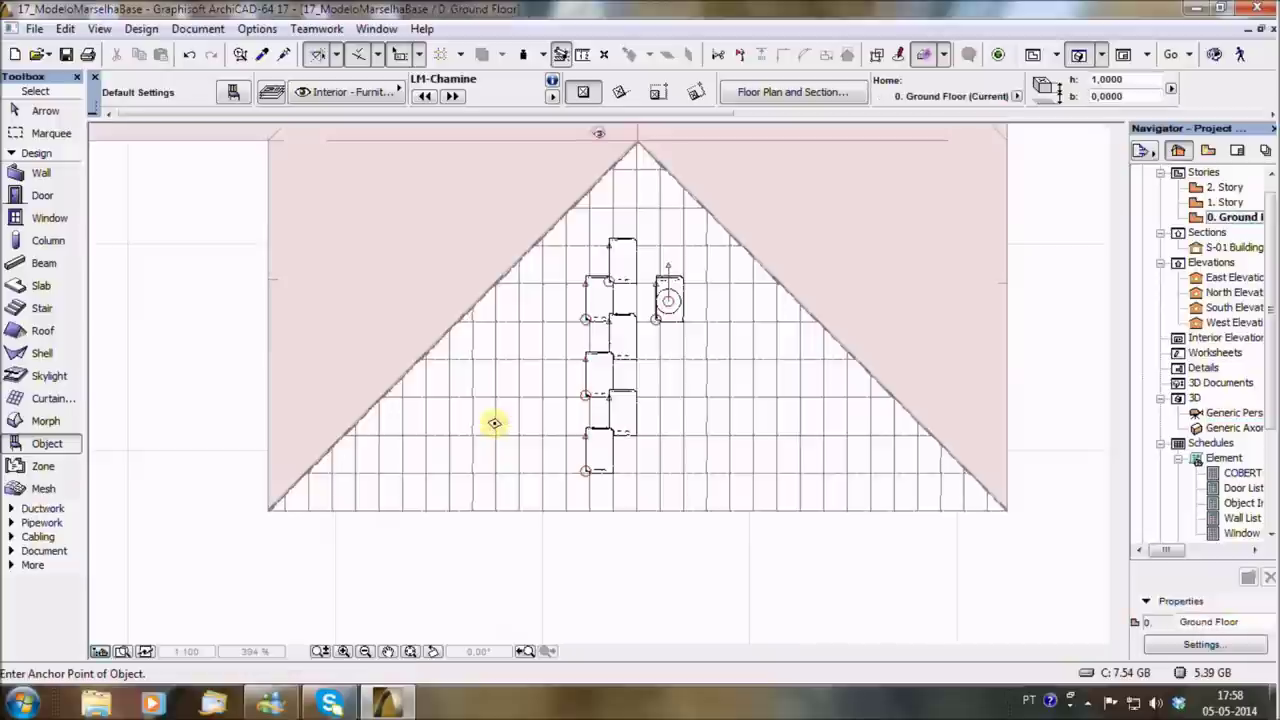
# Rotate section line S-01 by -90° so it runs vertically.
pyautogui.press('Escape')
pyautogui.scroll(-3, 500, 443)
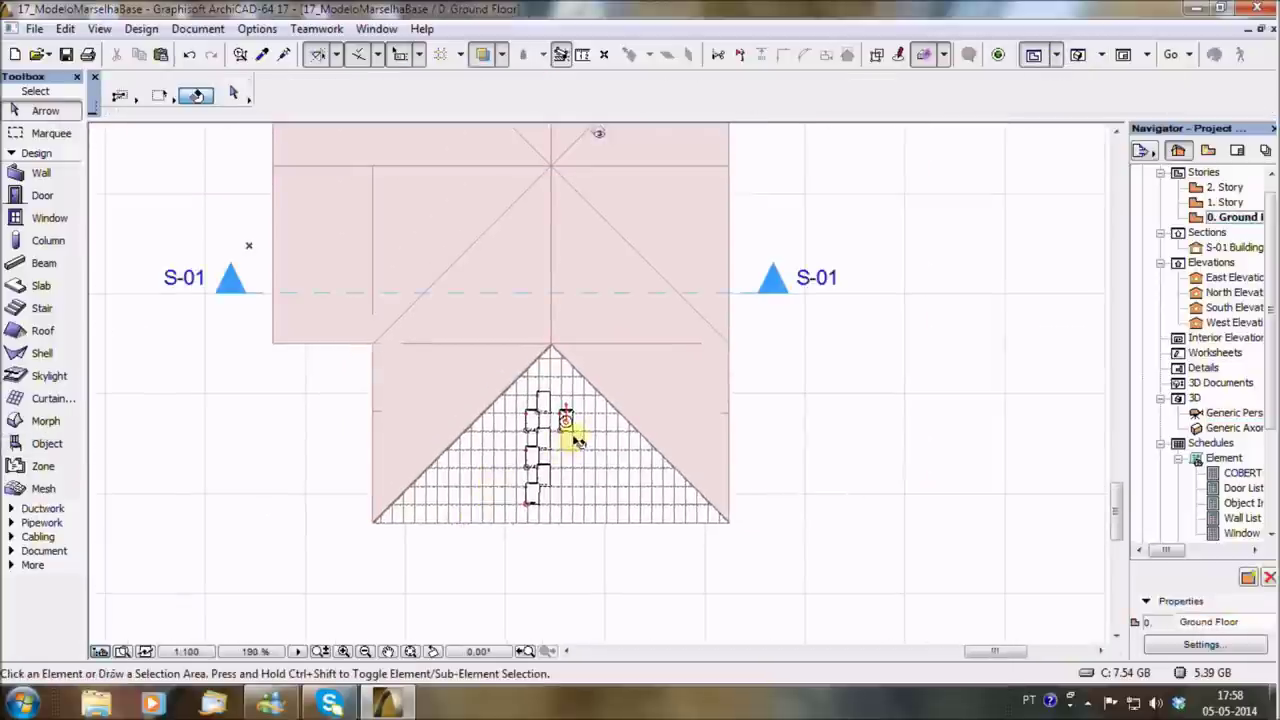
pyautogui.click(396, 295)
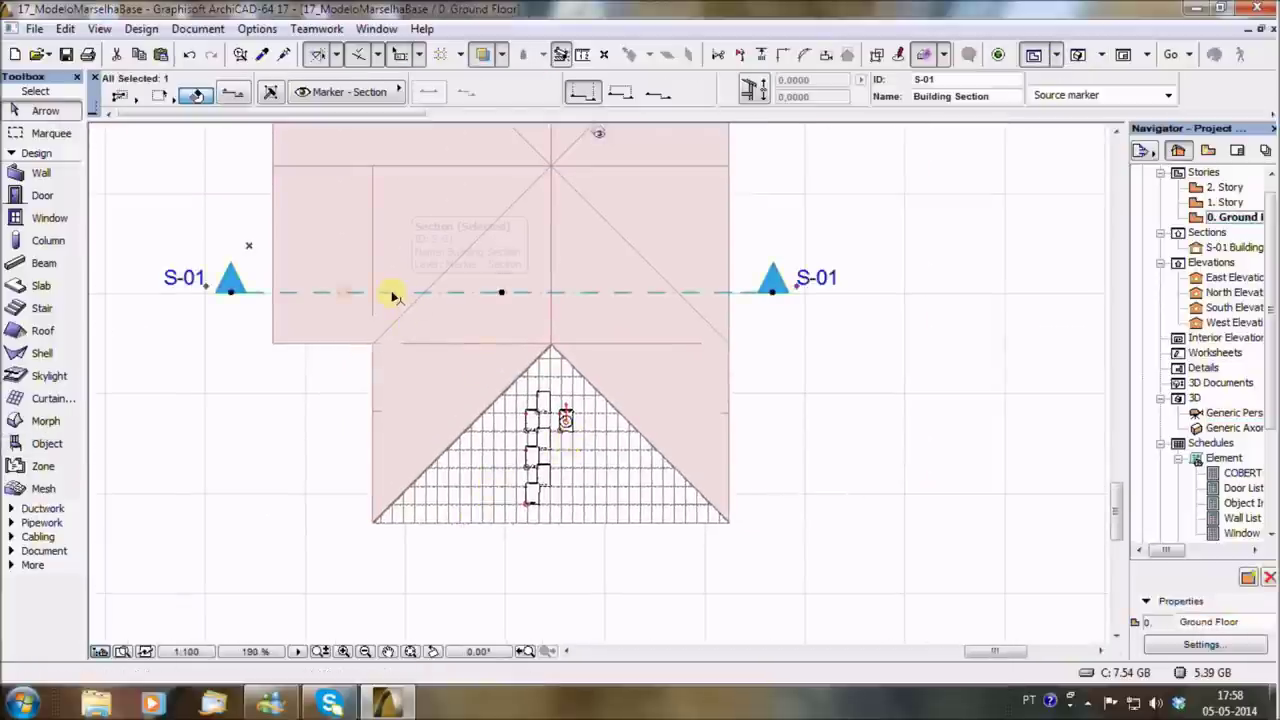
pyautogui.hotkey('ctrl', 'e')
pyautogui.click(501, 292)
pyautogui.click(585, 293)
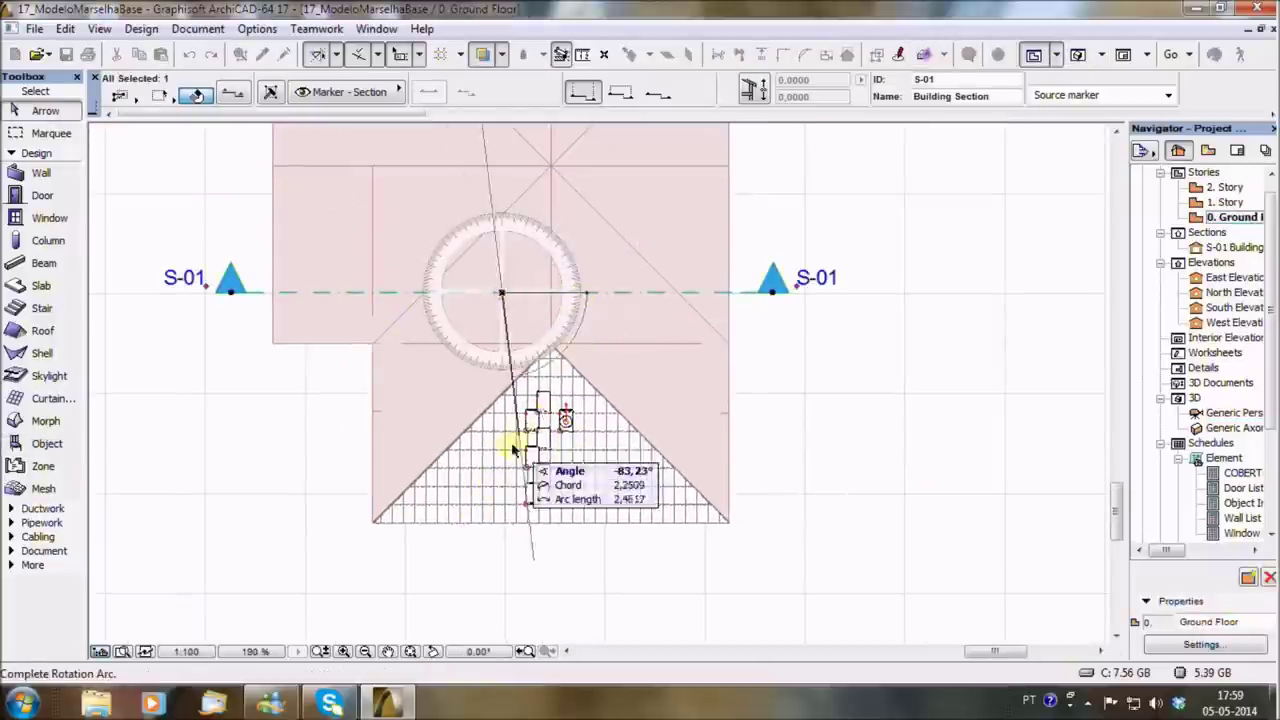
pyautogui.click(491, 465)
# Move S-01 across the walkway tiles and chimney, then open the S-01 Building Section.
pyautogui.hotkey('ctrl', 'd')
pyautogui.click(514, 510)
pyautogui.click(651, 510)
pyautogui.click(865, 363)
pyautogui.click(802, 418)
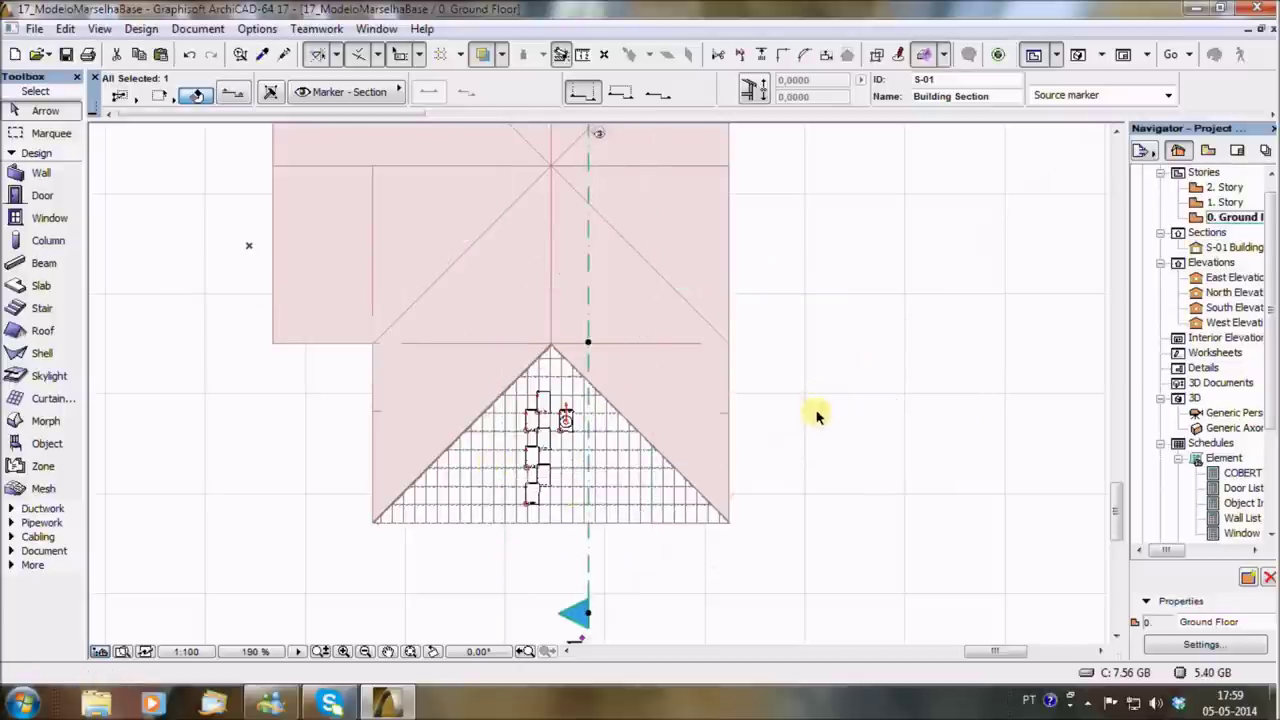
pyautogui.scroll(-2, 620, 188)
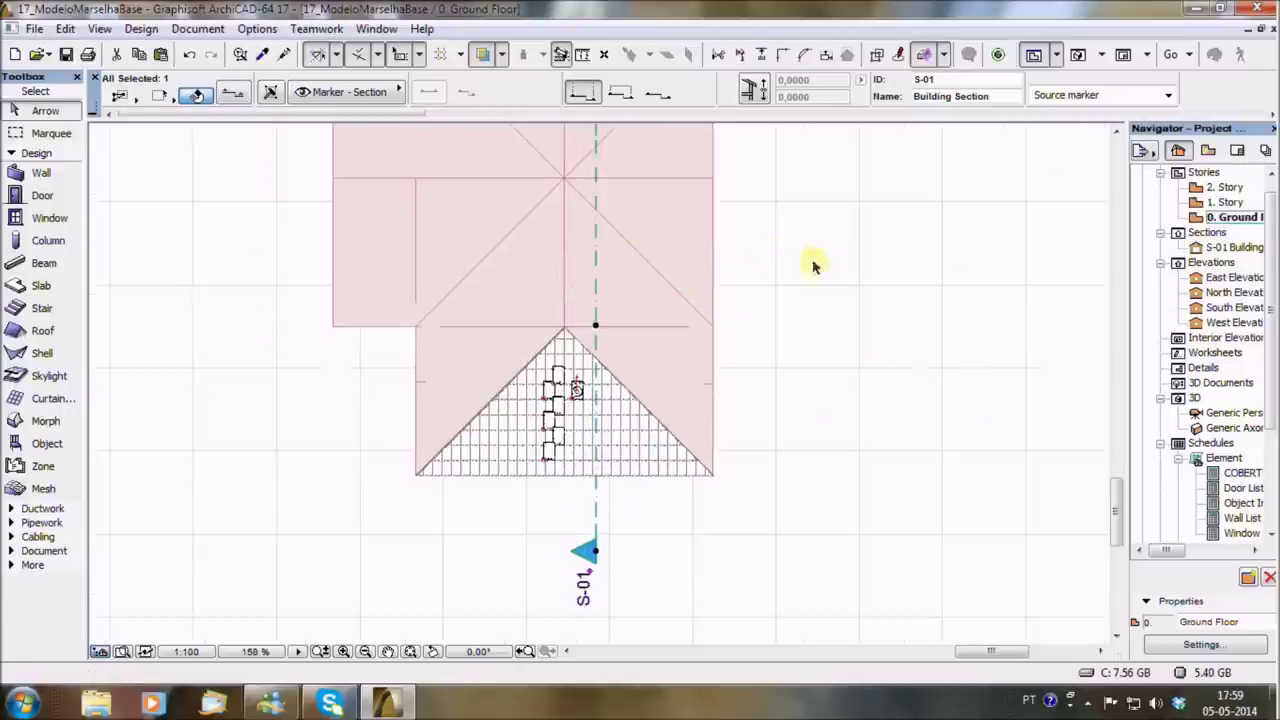
pyautogui.doubleClick(1222, 249)
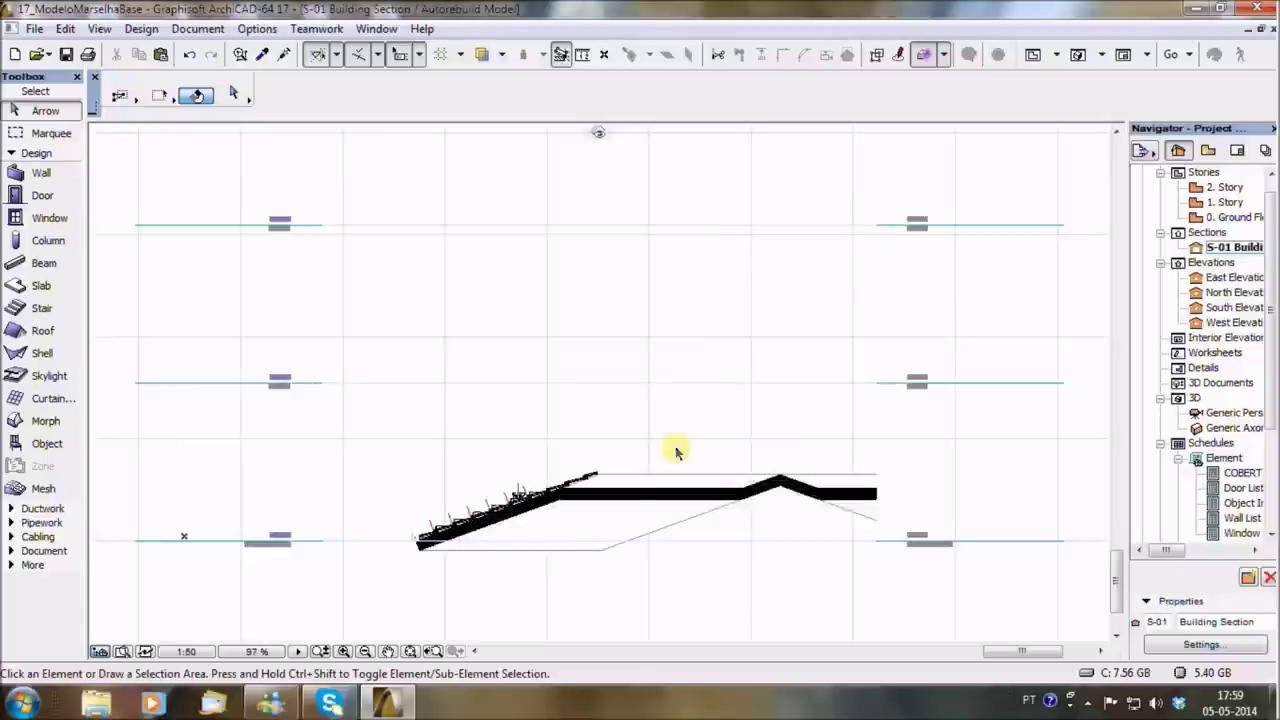
# Check the chimney in the S-01 section, then open settings for the nine selected roof objects.
pyautogui.scroll(3, 516, 500)
pyautogui.scroll(3, 514, 491)
pyautogui.scroll(2, 571, 428)
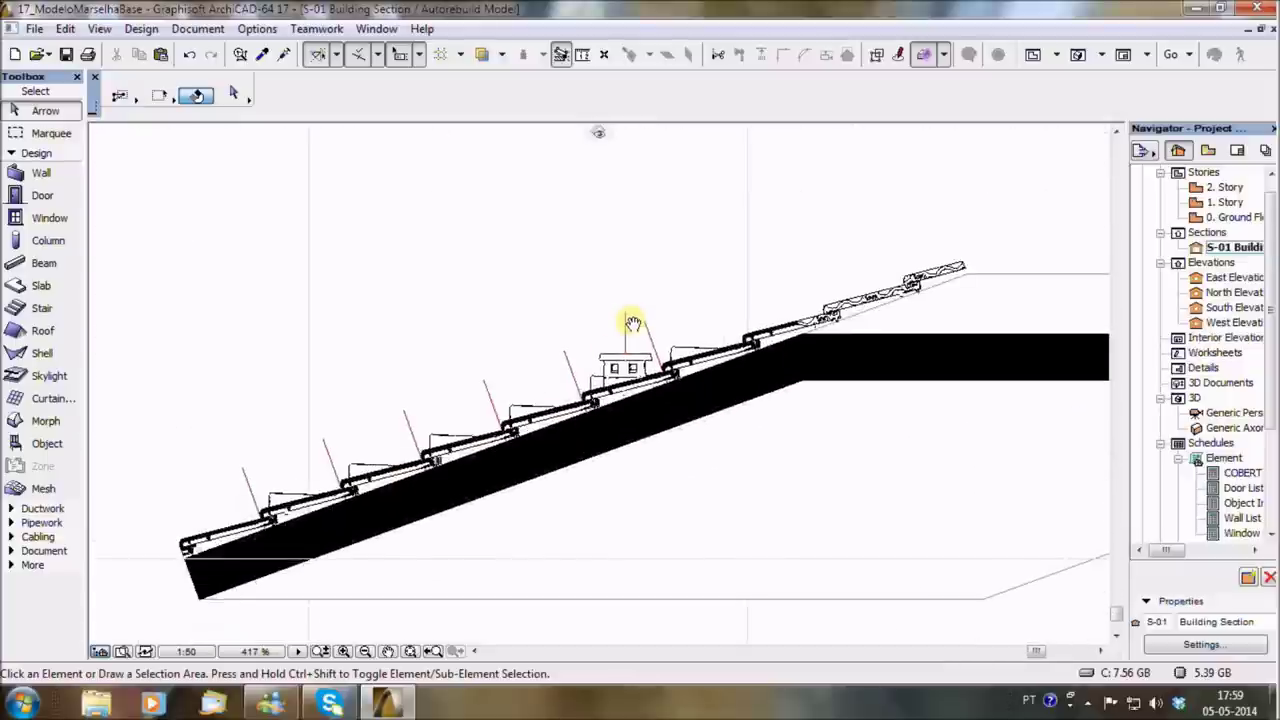
pyautogui.scroll(1, 490, 425)
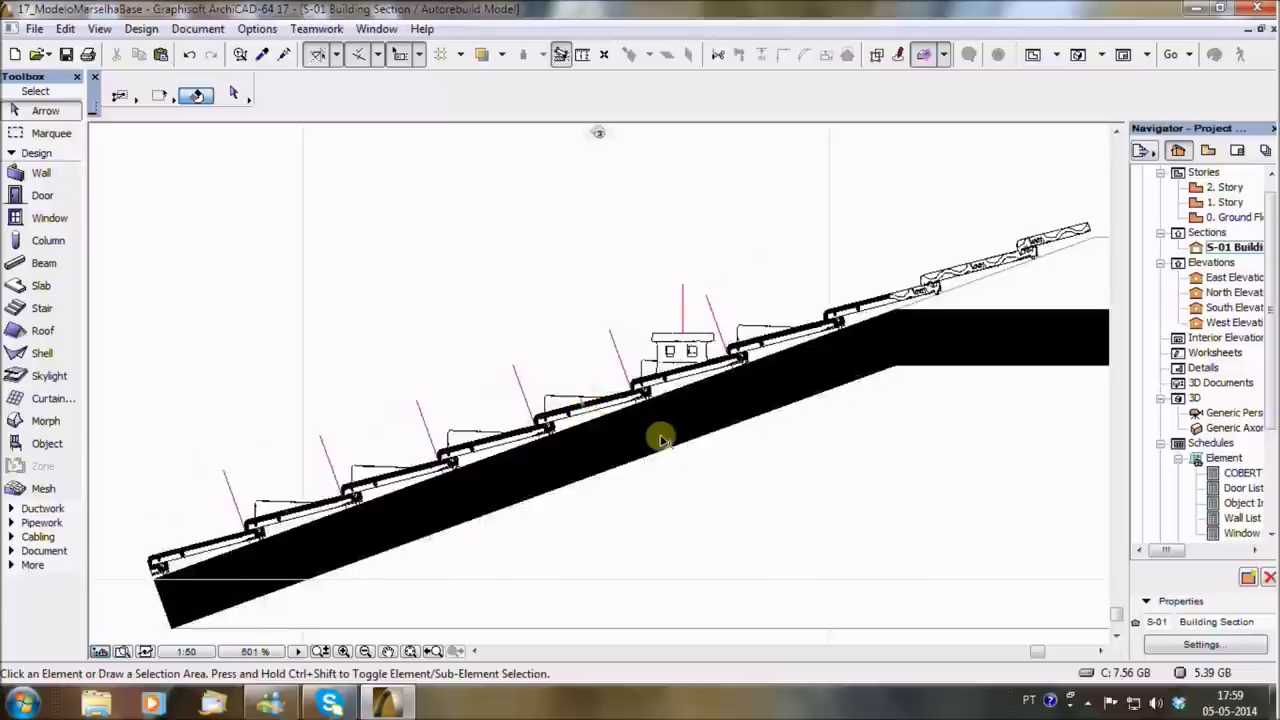
pyautogui.moveTo(660, 440)
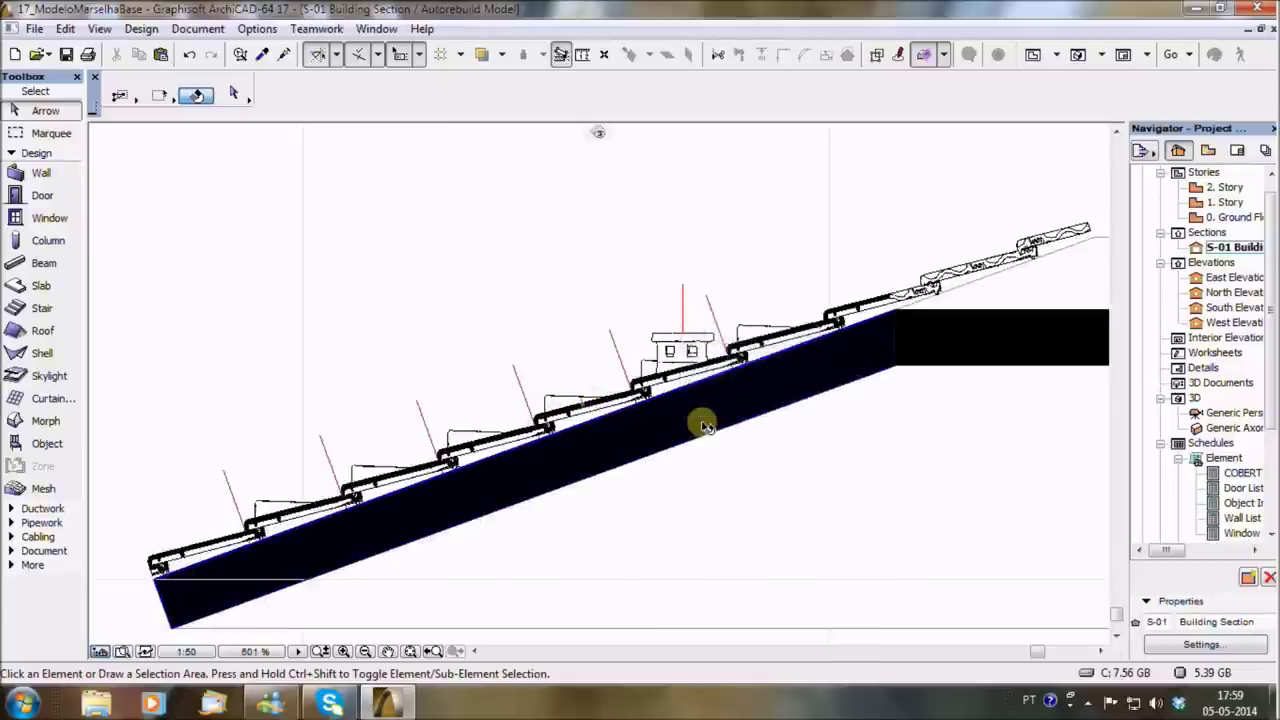
pyautogui.moveTo(704, 428); pyautogui.dragTo(634, 428, button='middle')
pyautogui.scroll(-1, 777, 341)
pyautogui.scroll(-1, 714, 371)
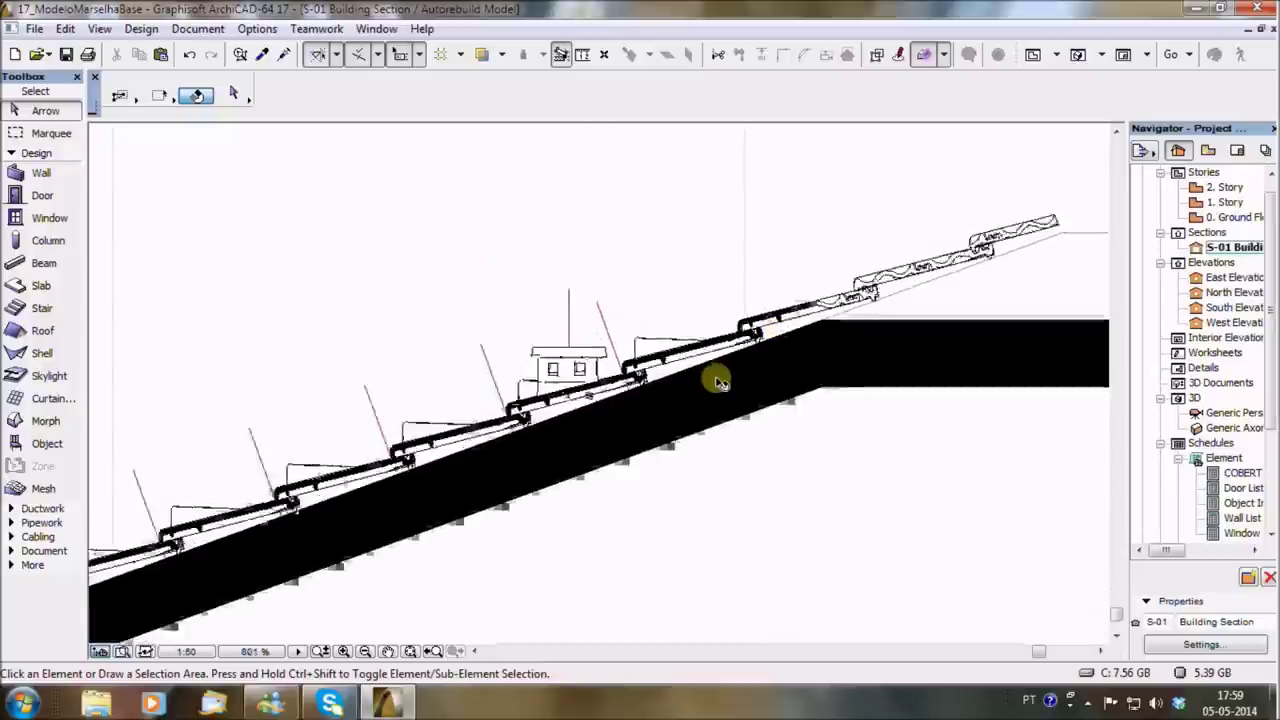
pyautogui.scroll(-1, 714, 368)
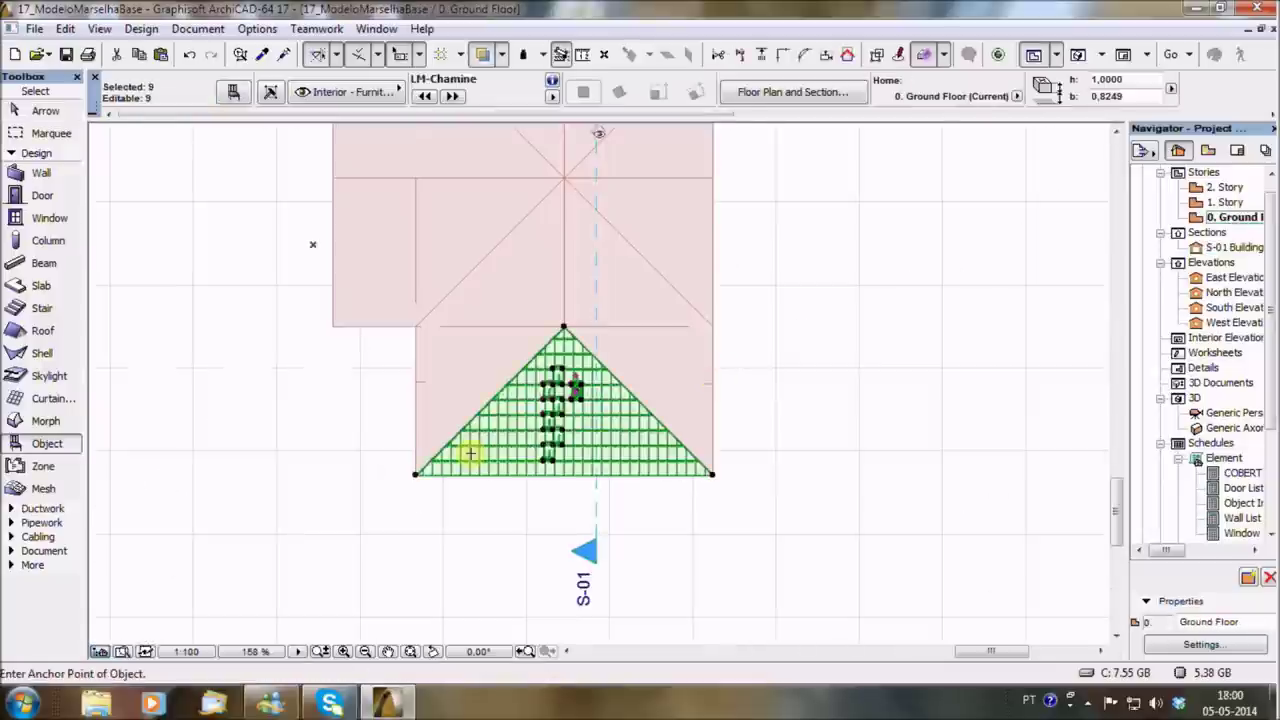
pyautogui.hotkey('ctrl', 't')
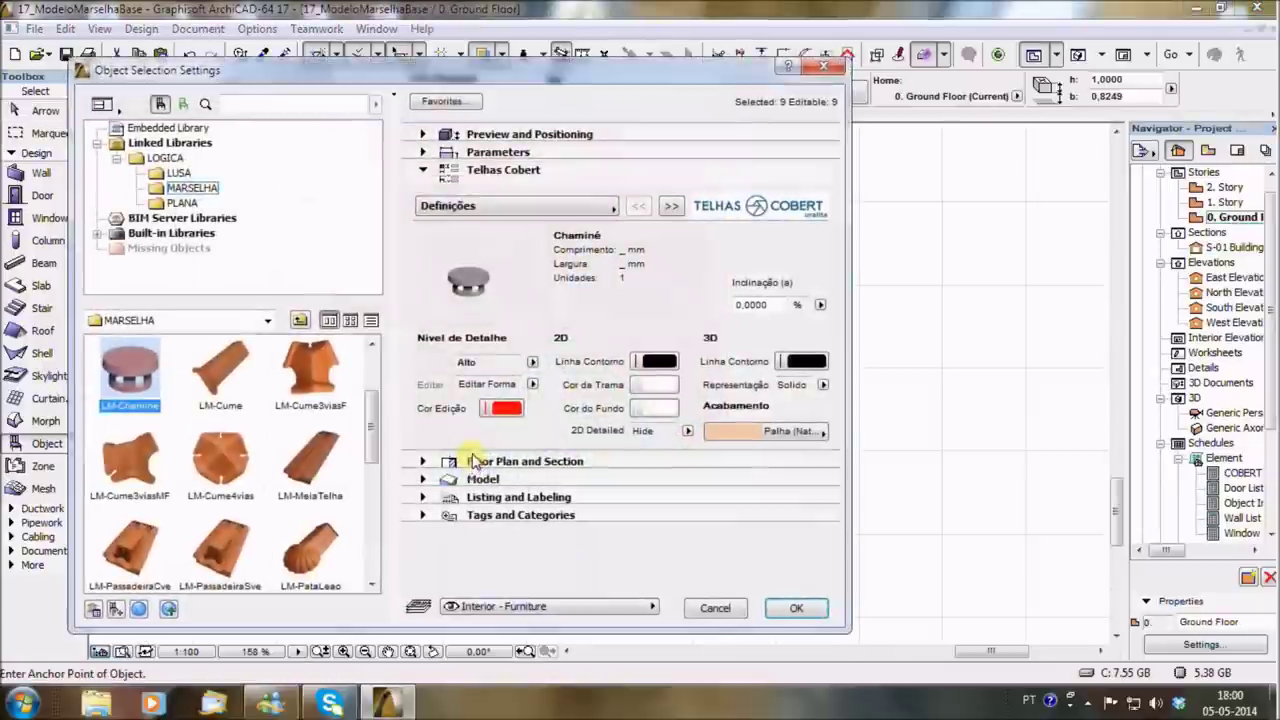
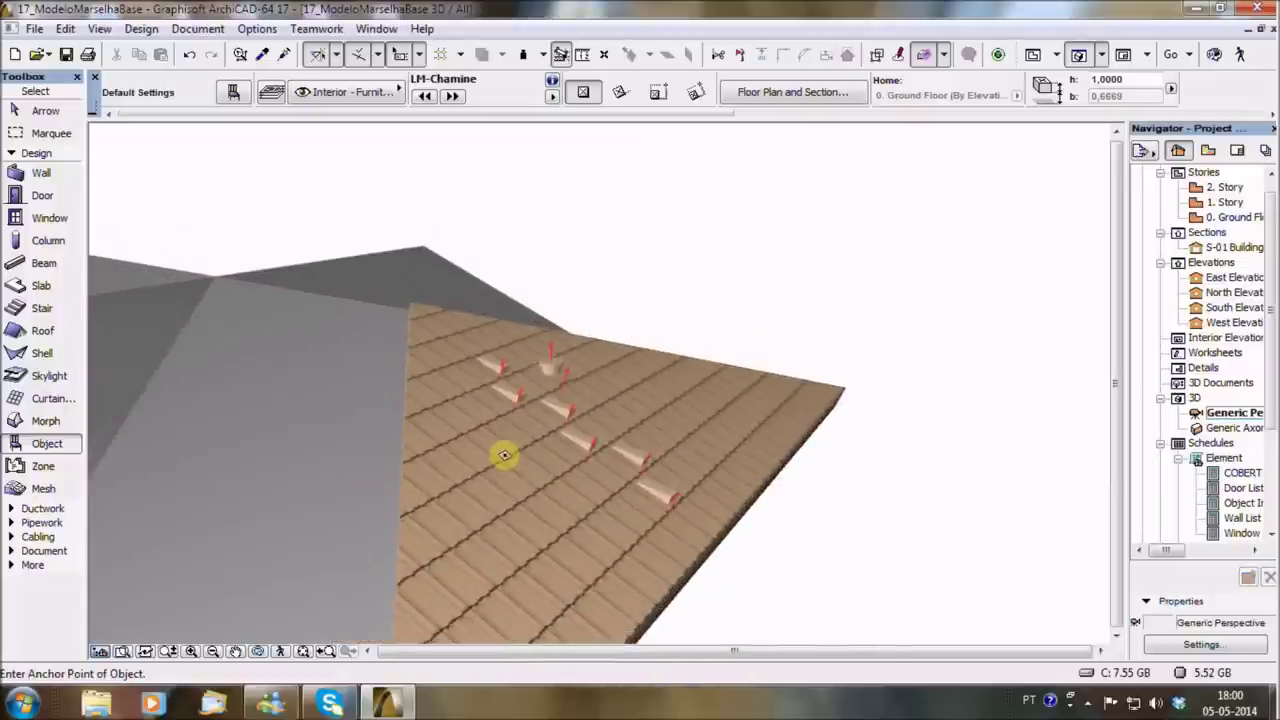
# Orbit the roof in 3D, then return to the Ground Floor plan.
pyautogui.moveTo(509, 455)
pyautogui.keyDown('shift'); pyautogui.mouseDown(button='middle')
pyautogui.moveTo(600, 391)
pyautogui.moveTo(608, 414)
pyautogui.moveTo(528, 415)
pyautogui.mouseUp(button='middle'); pyautogui.keyUp('shift')
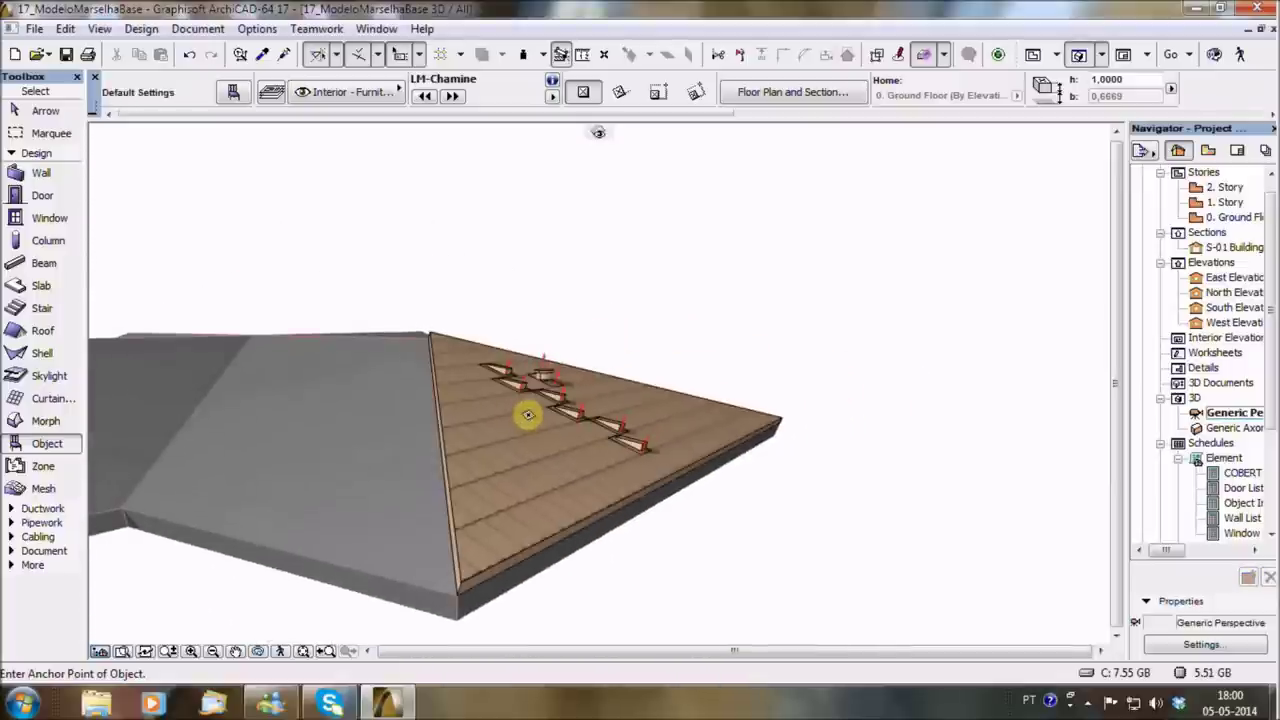
pyautogui.moveTo(421, 437)
pyautogui.keyDown('shift'); pyautogui.mouseDown(button='middle')
pyautogui.moveTo(500, 423)
pyautogui.moveTo(443, 531)
pyautogui.mouseUp(button='middle'); pyautogui.keyUp('shift')
pyautogui.press('F2')
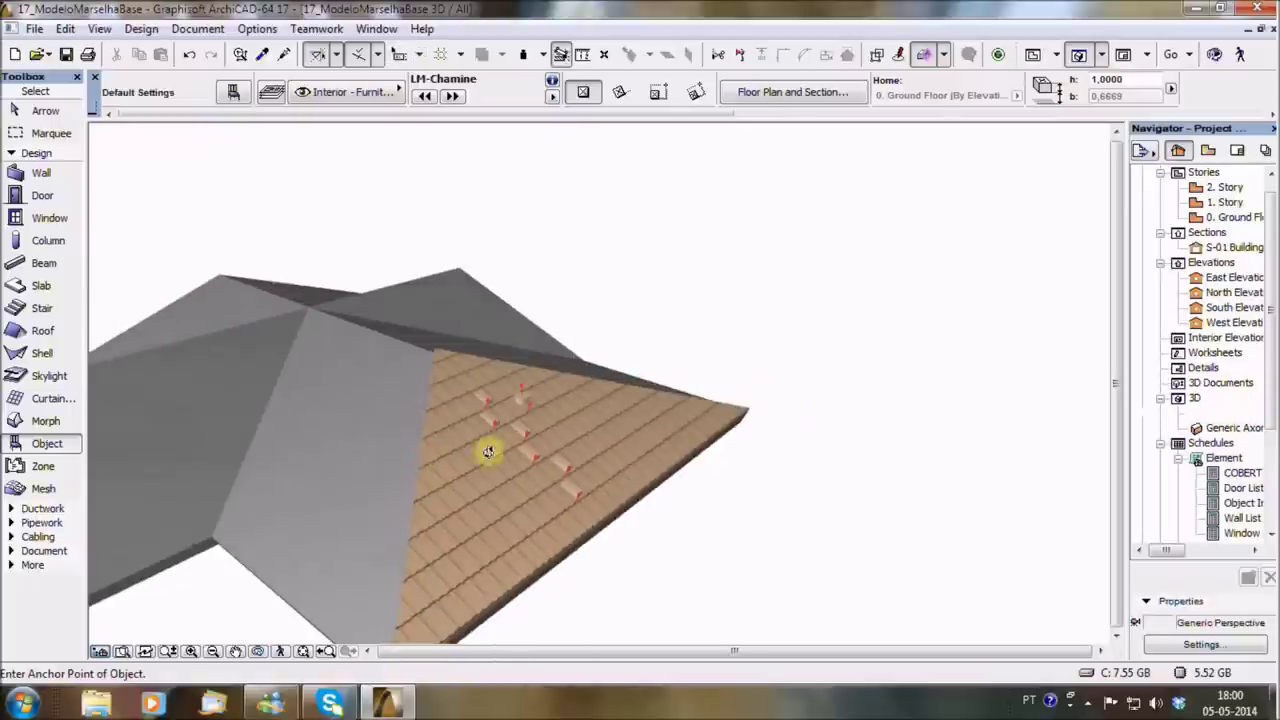
pyautogui.scroll(-1, 489, 452)
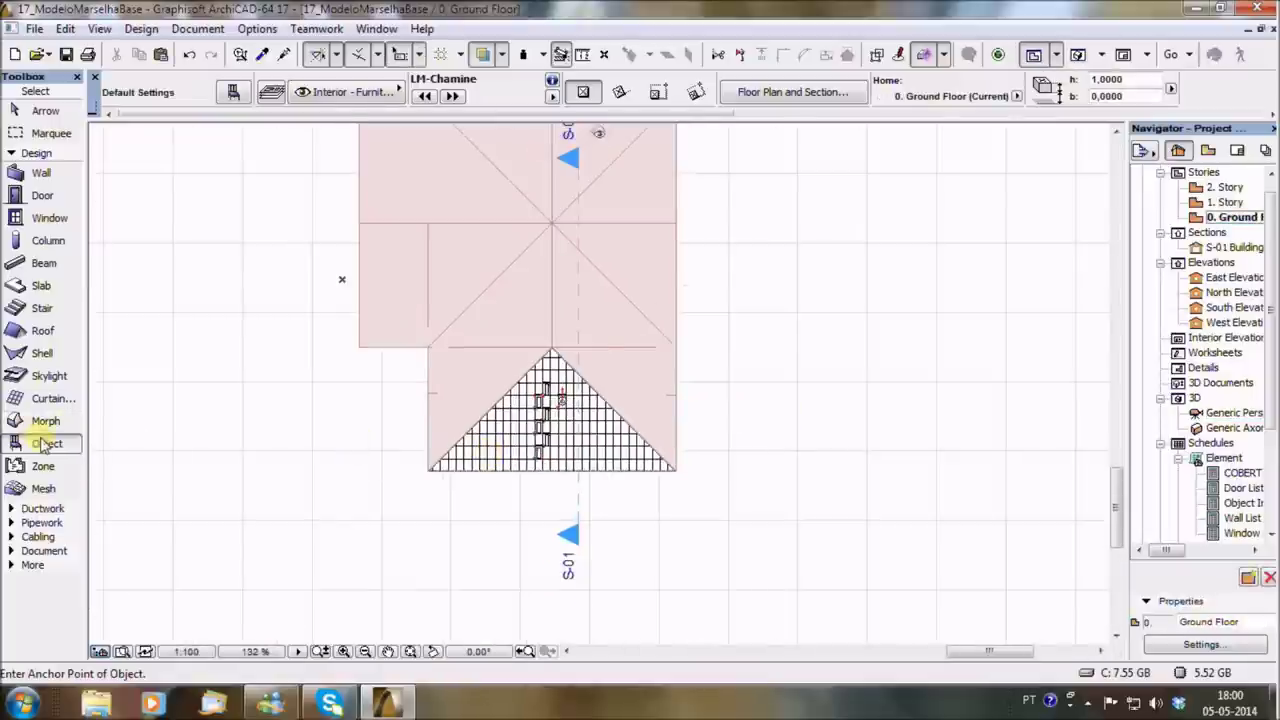
# Make LM-TelhaPlanaEncaixe from MARSELHA, with Vermelho (red) finish, the default object.
pyautogui.doubleClick(44, 446)
pyautogui.moveTo(370, 430); pyautogui.dragTo(370, 485)
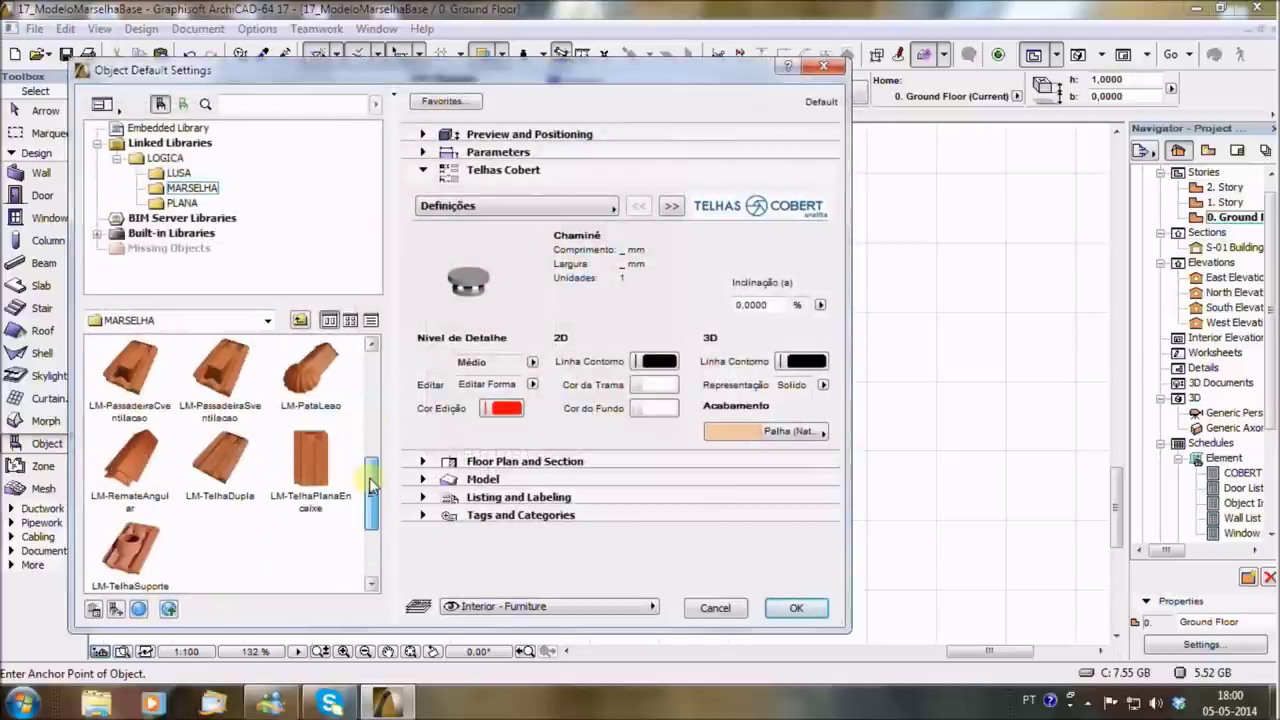
pyautogui.click(310, 462)
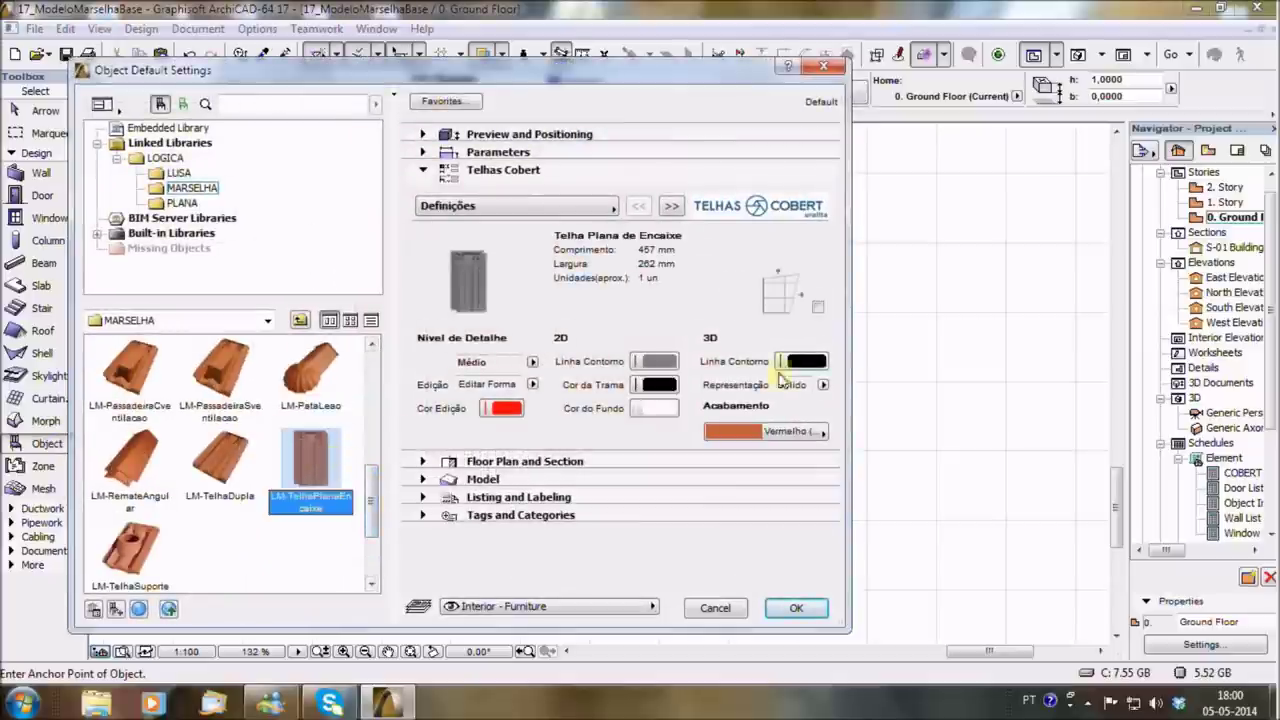
pyautogui.click(790, 431)
pyautogui.click(880, 436)
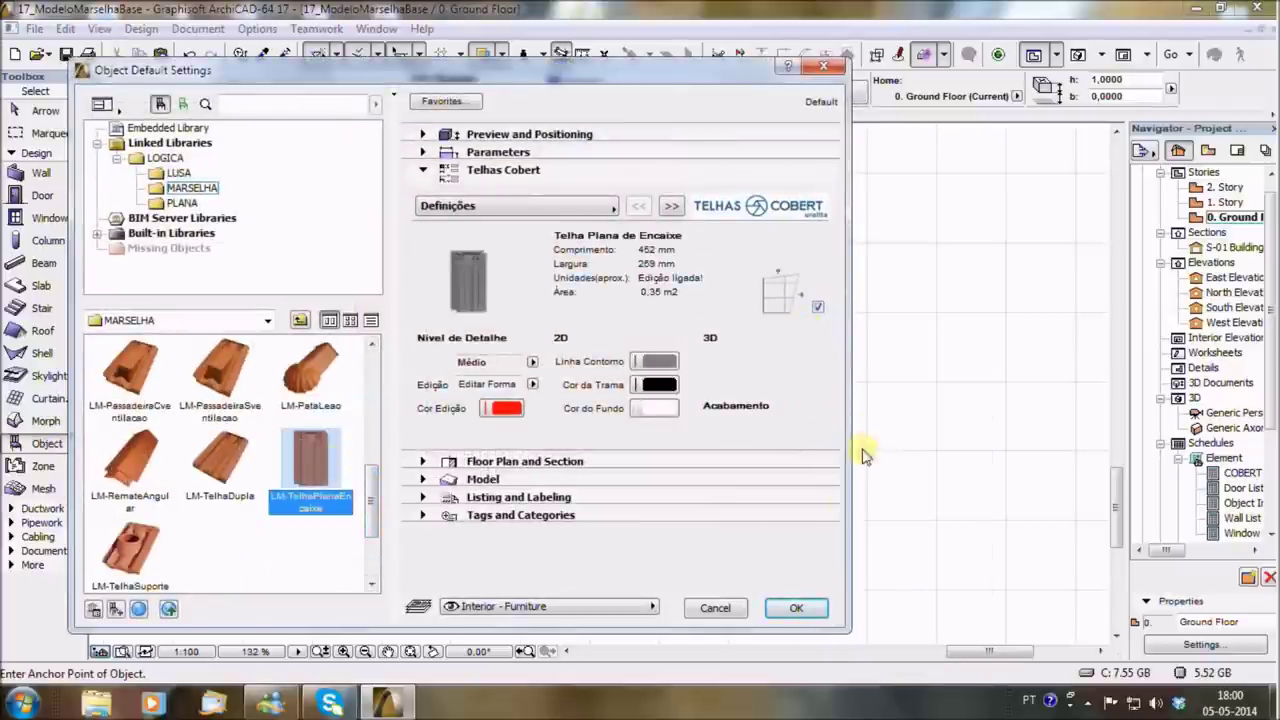
pyautogui.click(796, 608)
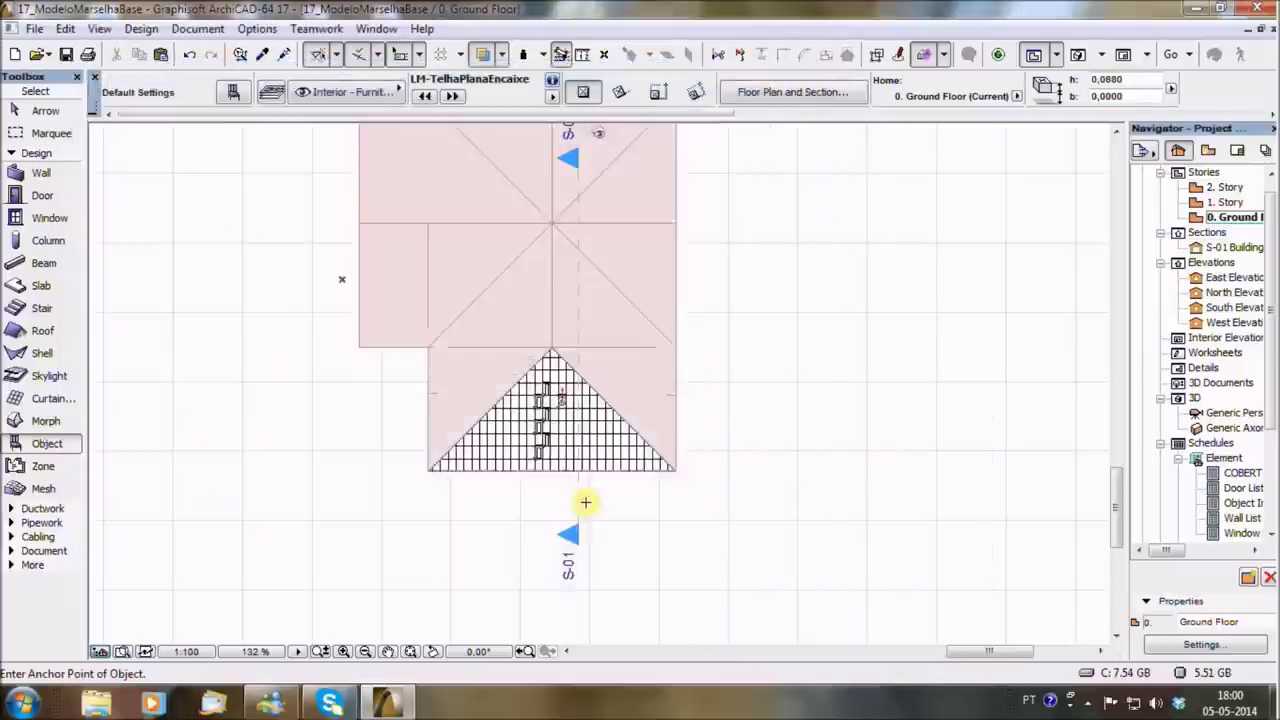
# Move the new tile object up to the corner of the front roof face.
pyautogui.click(398, 430)
pyautogui.scroll(3, 398, 430)
pyautogui.scroll(2, 390, 433)
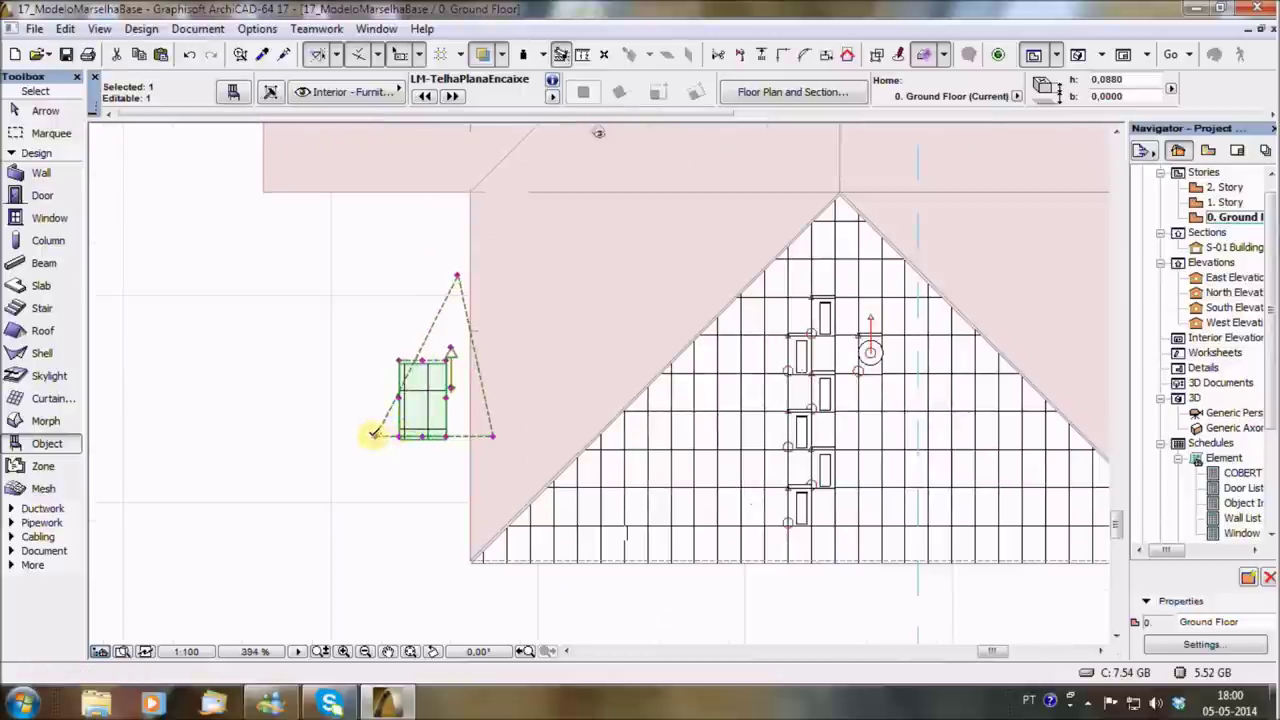
pyautogui.moveTo(374, 432); pyautogui.dragTo(471, 245)
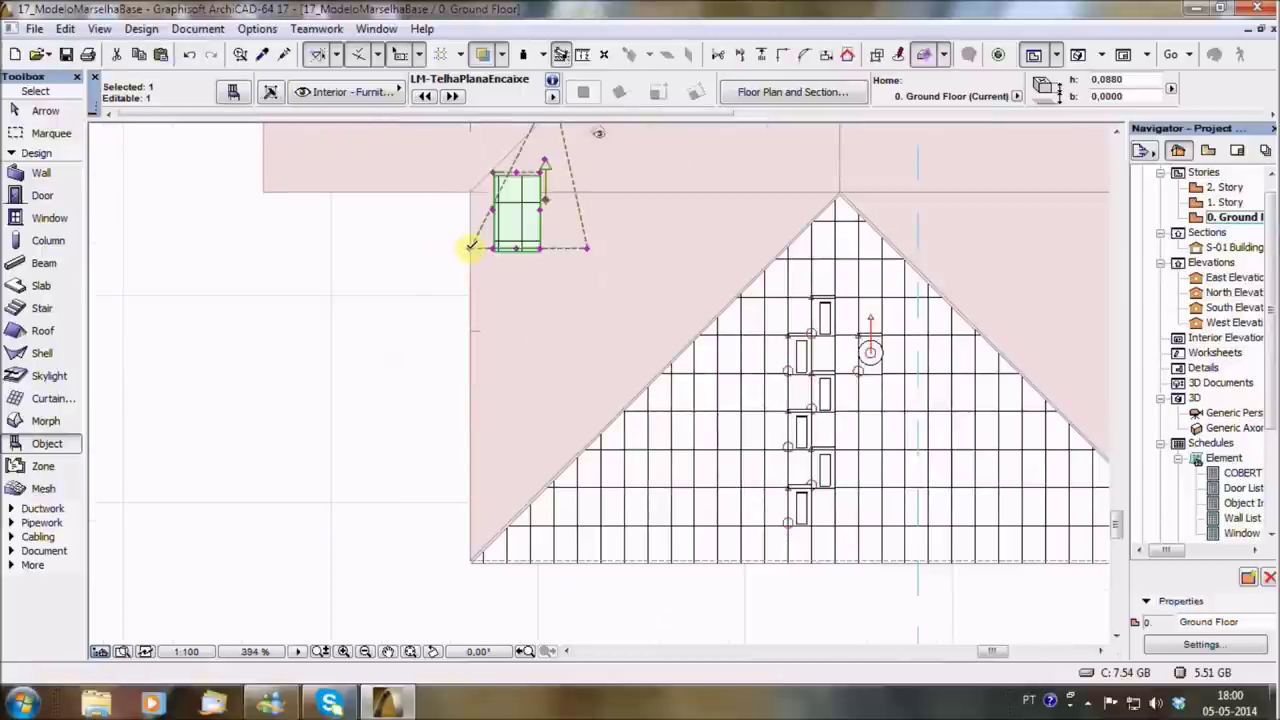
# Rotate the tile object -90° about the roof corner.
pyautogui.hotkey('ctrl', 'e')
pyautogui.click(471, 246)
pyautogui.click(587, 248)
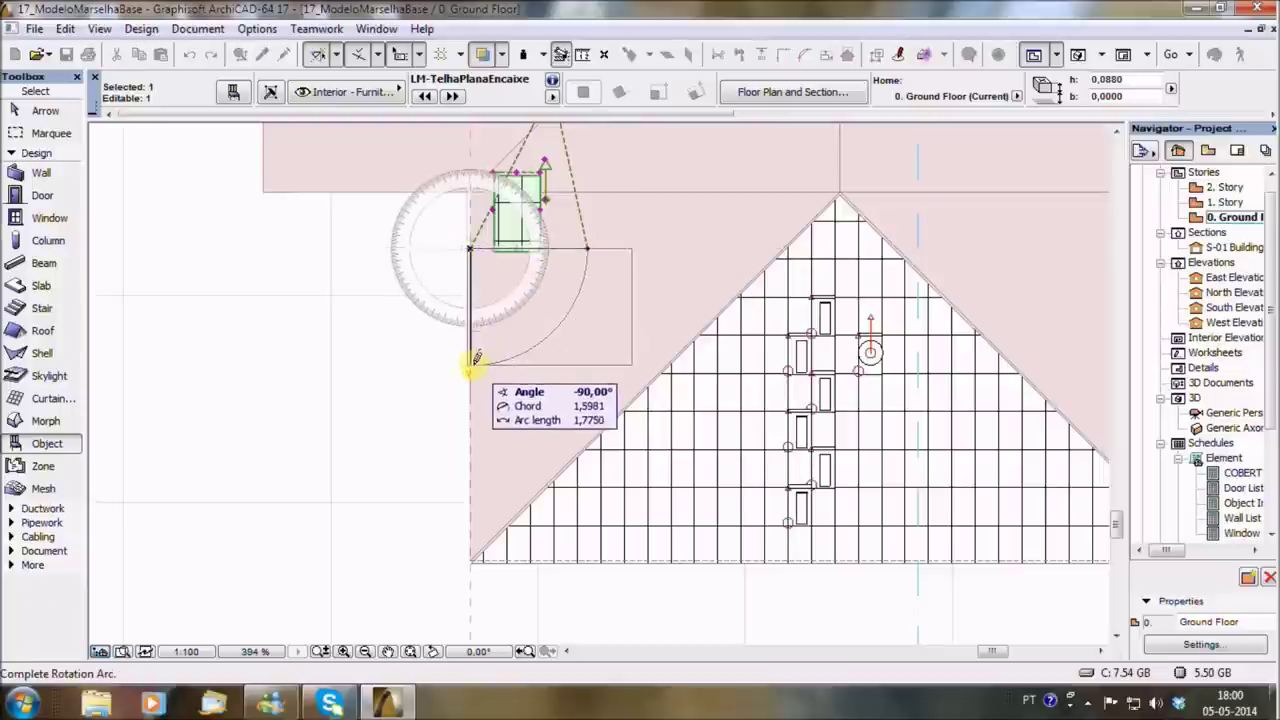
pyautogui.click(471, 364)
# Reframe the plan, deselect the tile and show the roof in 3D.
pyautogui.moveTo(548, 362); pyautogui.dragTo(537, 440, button='middle')
pyautogui.scroll(-2, 614, 434)
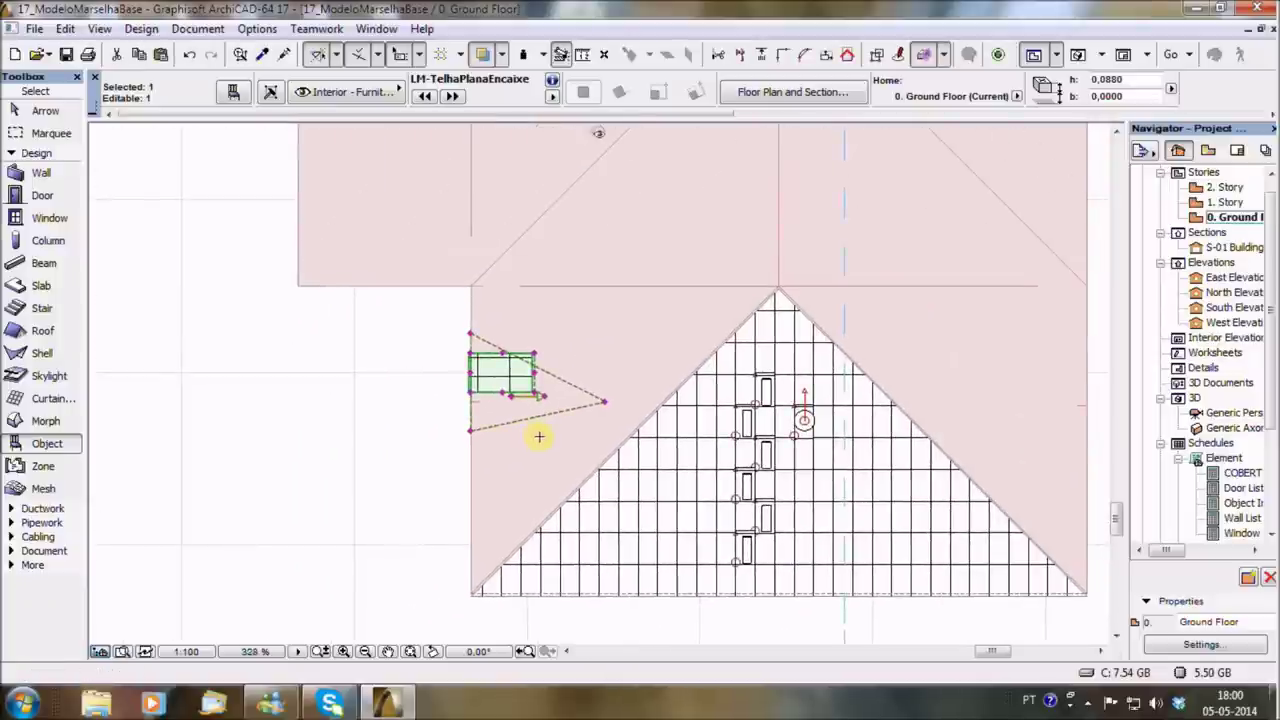
pyautogui.press('Escape')
pyautogui.press('F3')
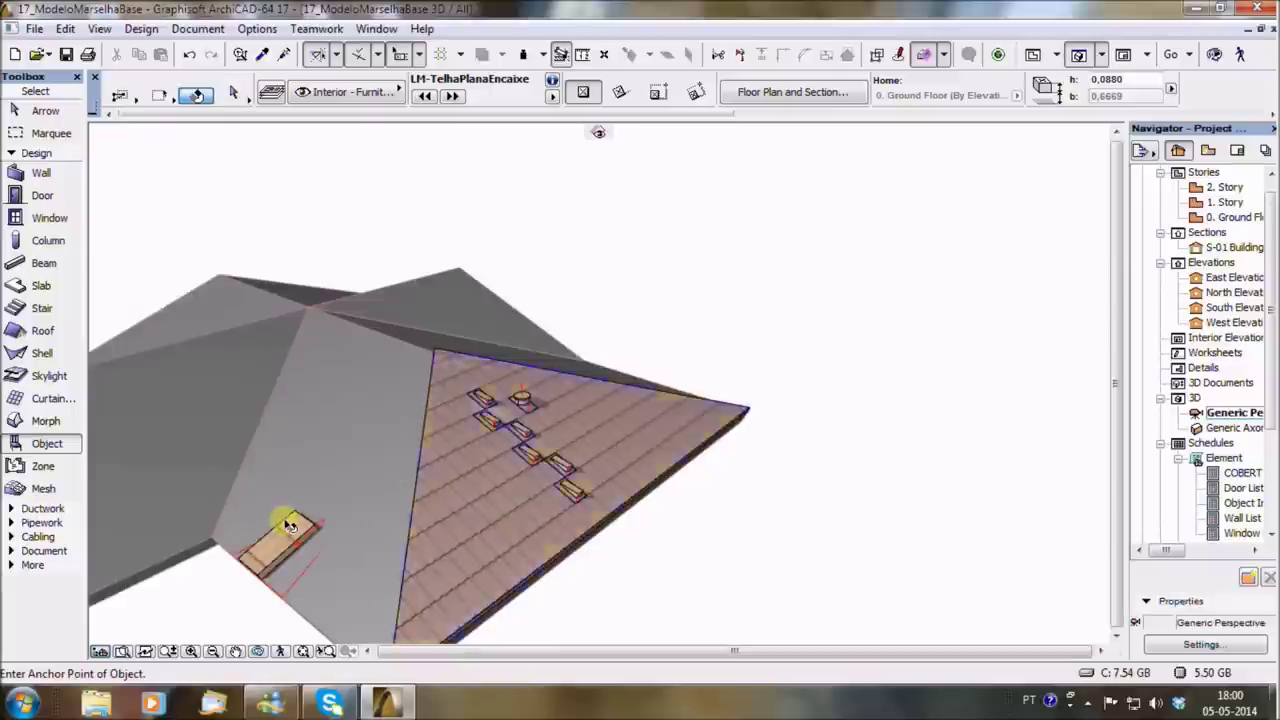
# Stretch the tile object lying by the roof up to the roof peak.
pyautogui.moveTo(288, 527); pyautogui.dragTo(380, 487)
pyautogui.click(384, 480)
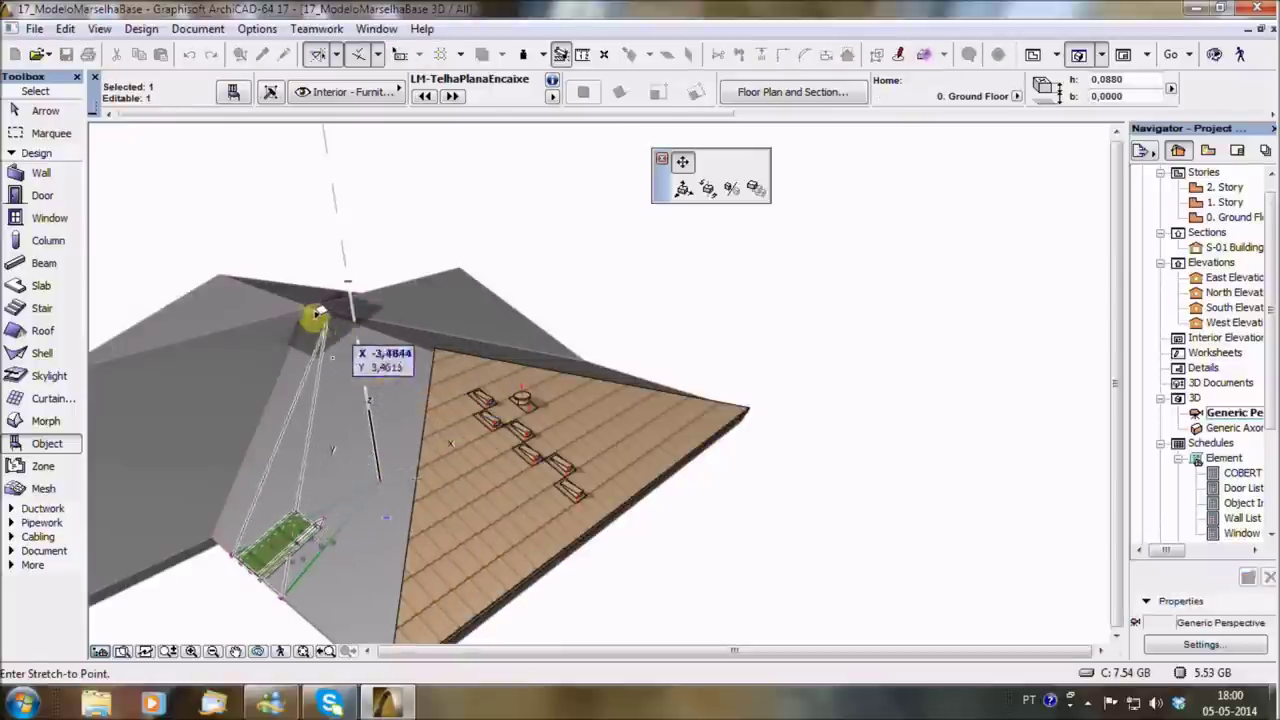
pyautogui.click(307, 305)
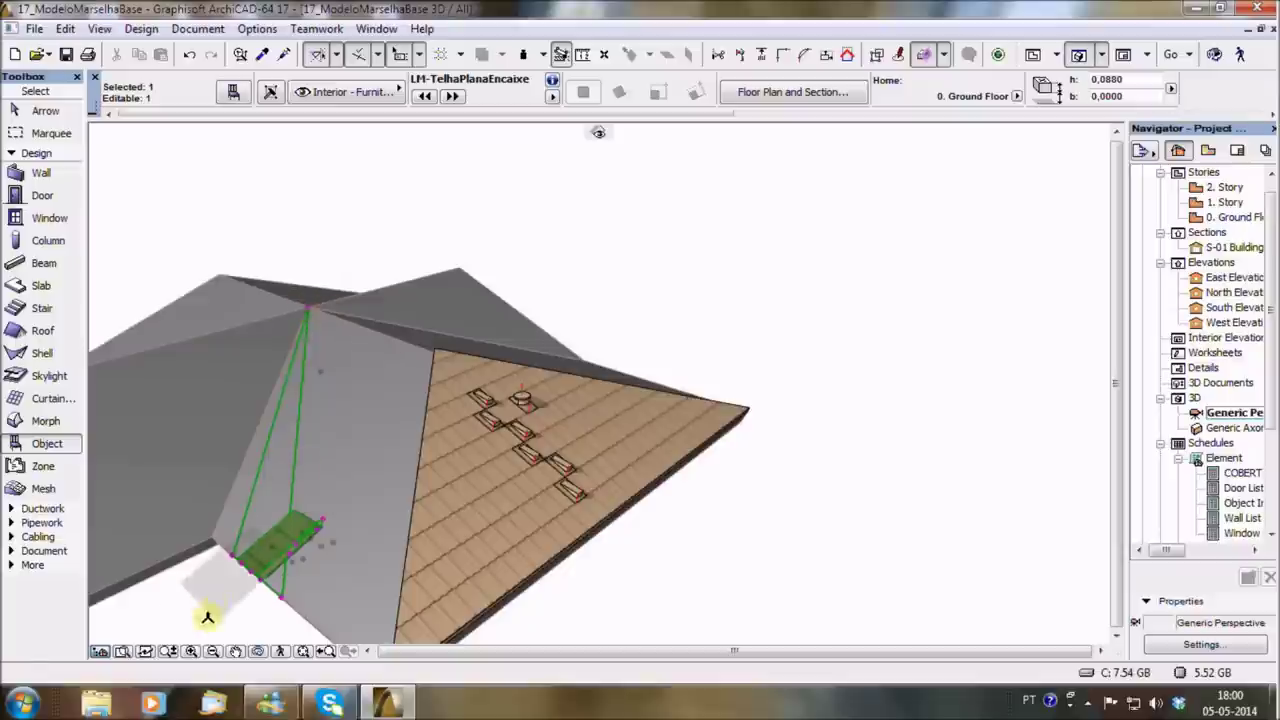
pyautogui.press('Escape')
# Stretch the tile's side edge to the roof edge and tilt it into the roof plane.
pyautogui.moveTo(209, 600)
pyautogui.keyDown('shift'); pyautogui.mouseDown(button='middle')
pyautogui.moveTo(246, 531)
pyautogui.moveTo(275, 510)
pyautogui.mouseUp(button='middle'); pyautogui.keyUp('shift')
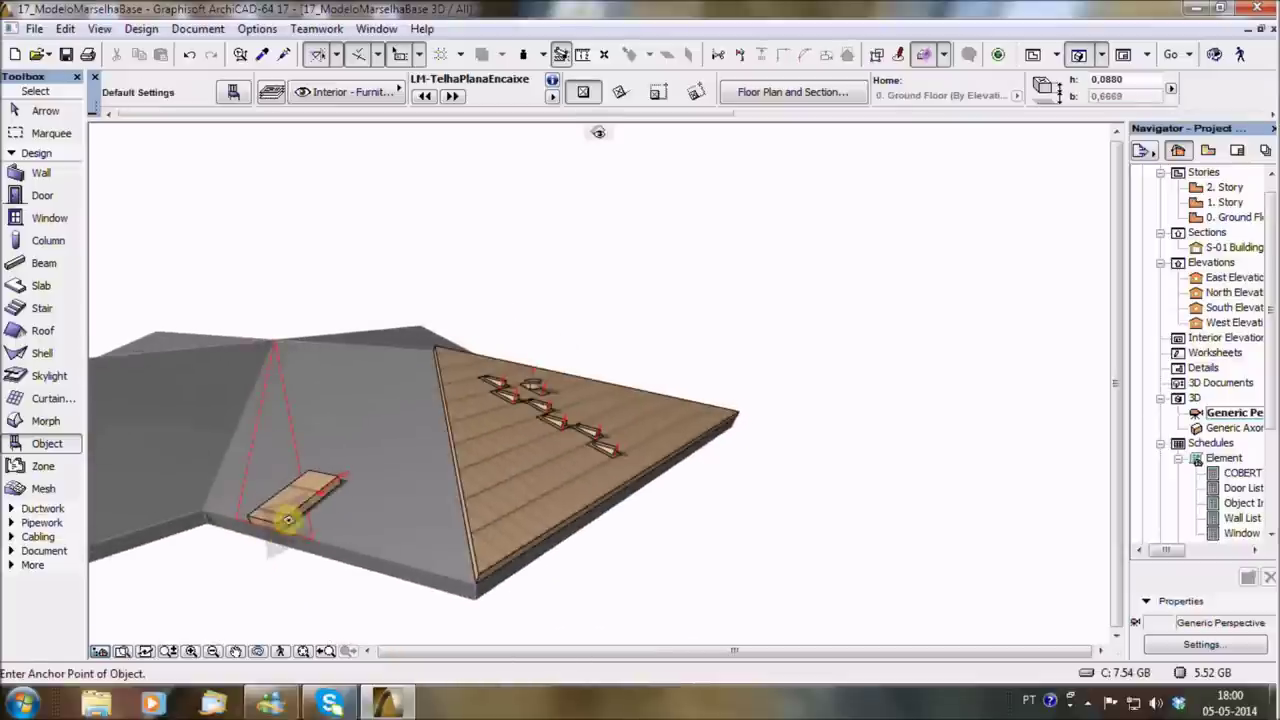
pyautogui.click(273, 506)
pyautogui.click(251, 520)
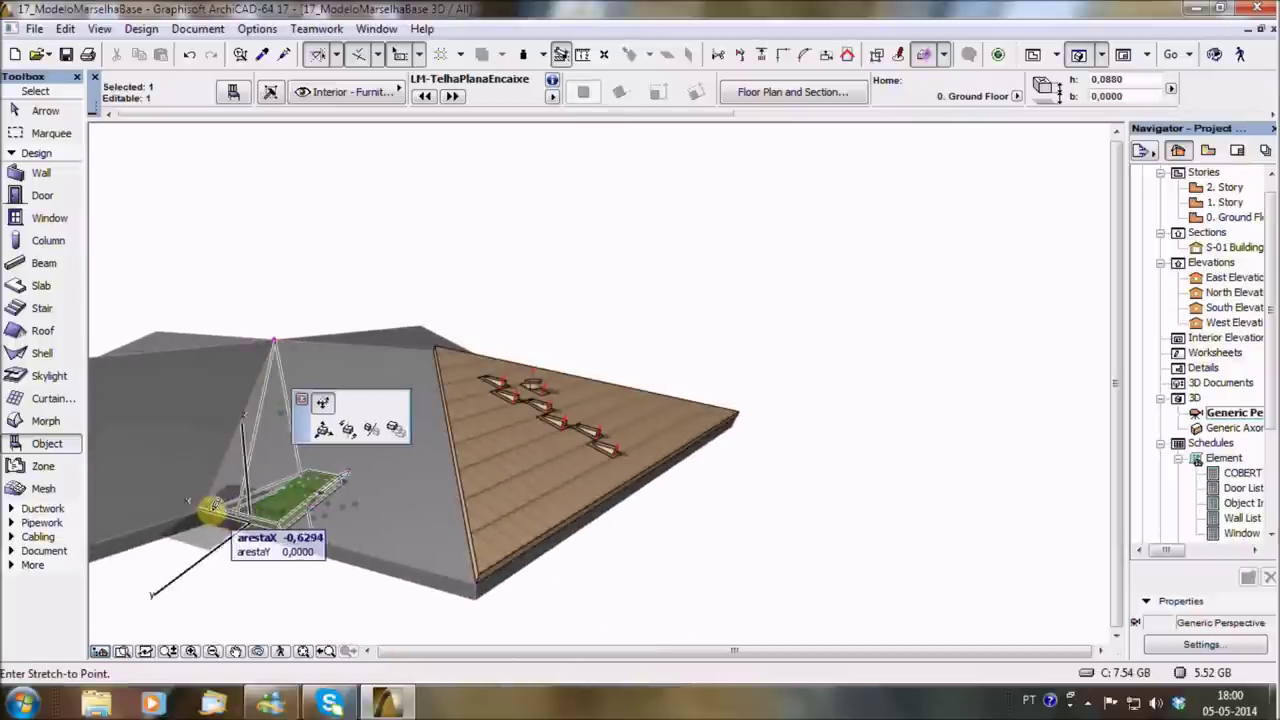
pyautogui.click(210, 512)
pyautogui.click(308, 473)
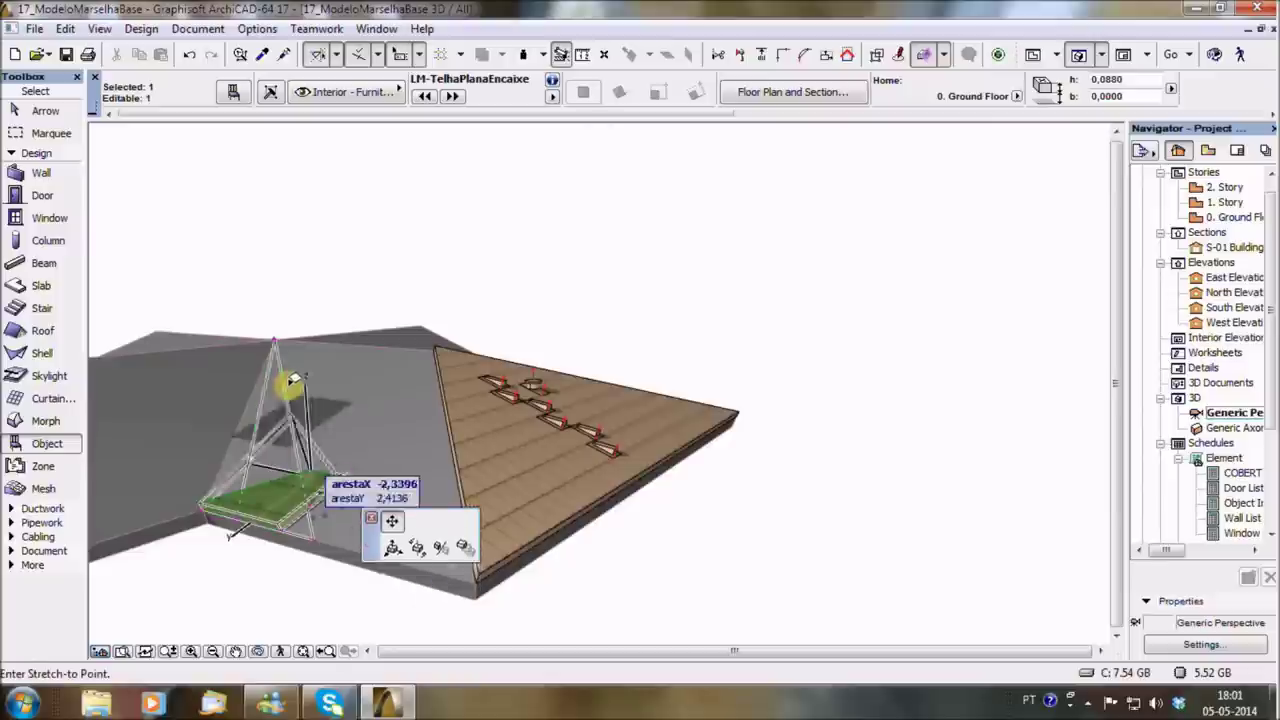
pyautogui.click(359, 472)
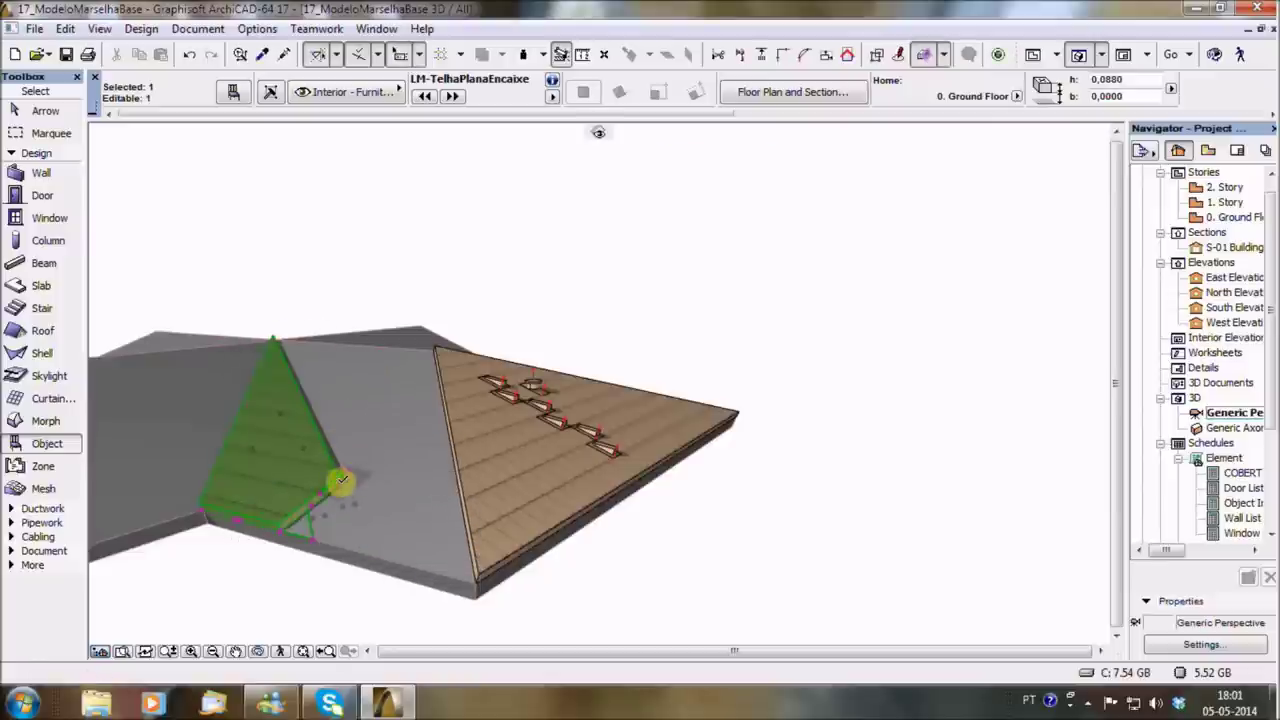
# Extend the tile plane up to the ridge and out to the roof's outer corner.
pyautogui.click(341, 481)
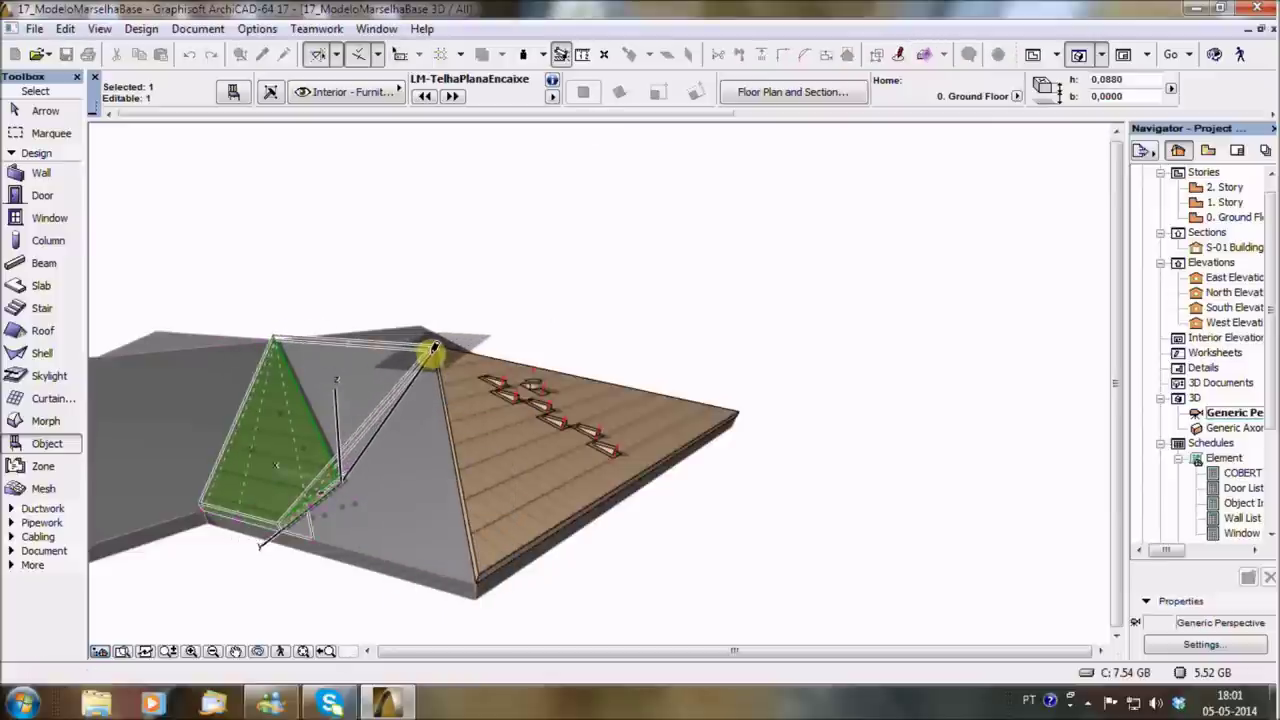
pyautogui.click(433, 349)
pyautogui.click(284, 530)
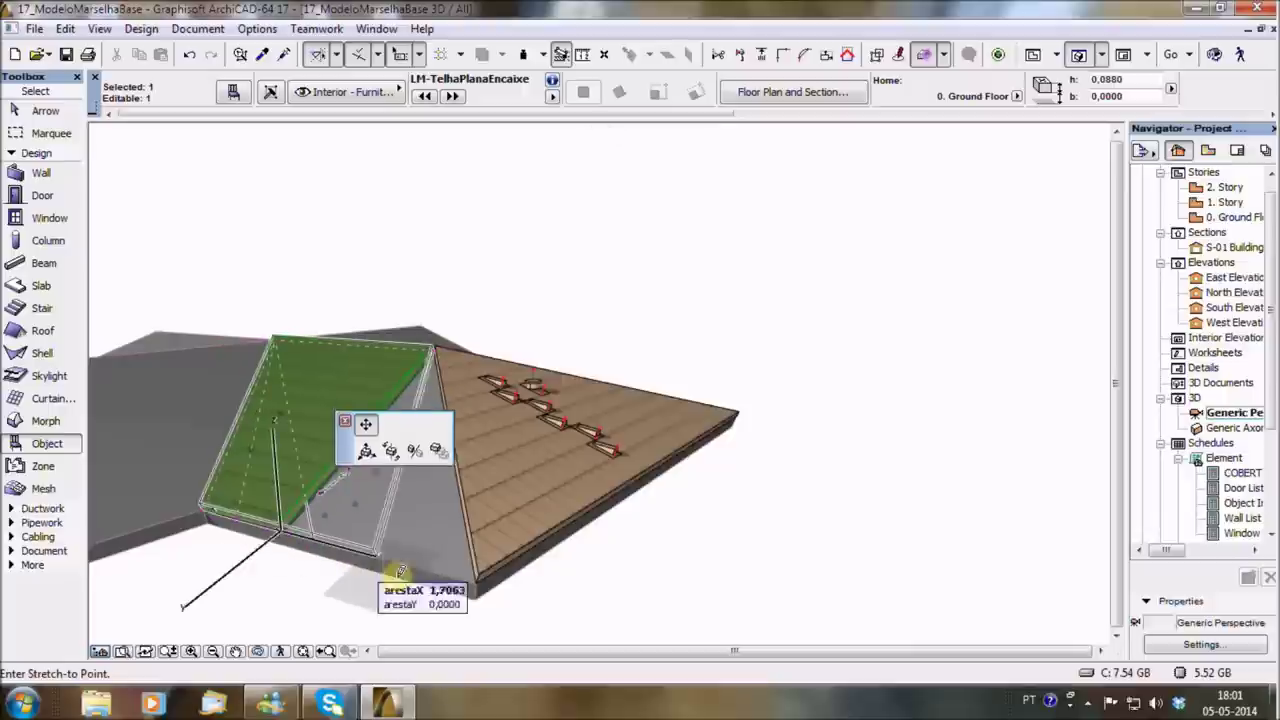
pyautogui.click(478, 578)
pyautogui.press('Escape')
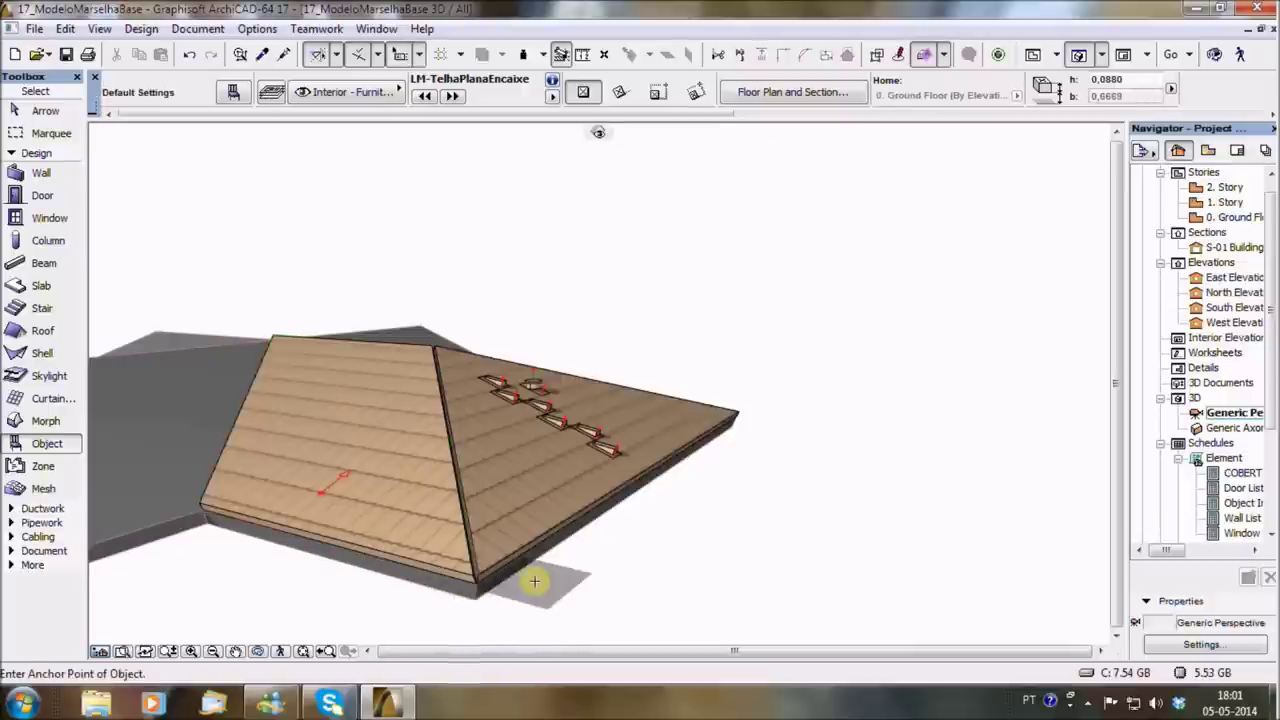
# Orbit around the roof to check the tiled hip face.
pyautogui.scroll(3, 360, 523)
pyautogui.scroll(2, 390, 570)
pyautogui.moveTo(390, 570)
pyautogui.keyDown('shift'); pyautogui.mouseDown(button='middle')
pyautogui.moveTo(386, 600)
pyautogui.moveTo(314, 614)
pyautogui.mouseUp(button='middle'); pyautogui.keyUp('shift')
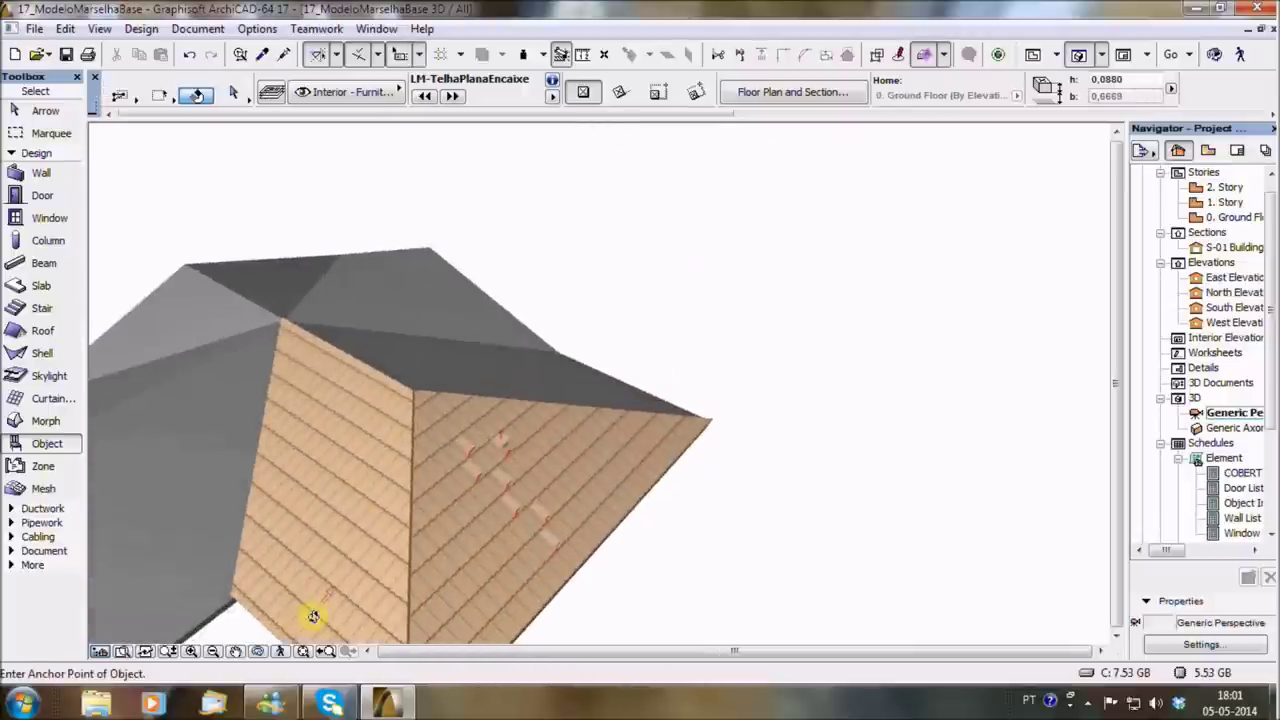
pyautogui.moveTo(702, 466)
pyautogui.keyDown('shift'); pyautogui.mouseDown(button='middle')
pyautogui.moveTo(320, 443)
pyautogui.moveTo(280, 514)
pyautogui.mouseUp(button='middle'); pyautogui.keyUp('shift')
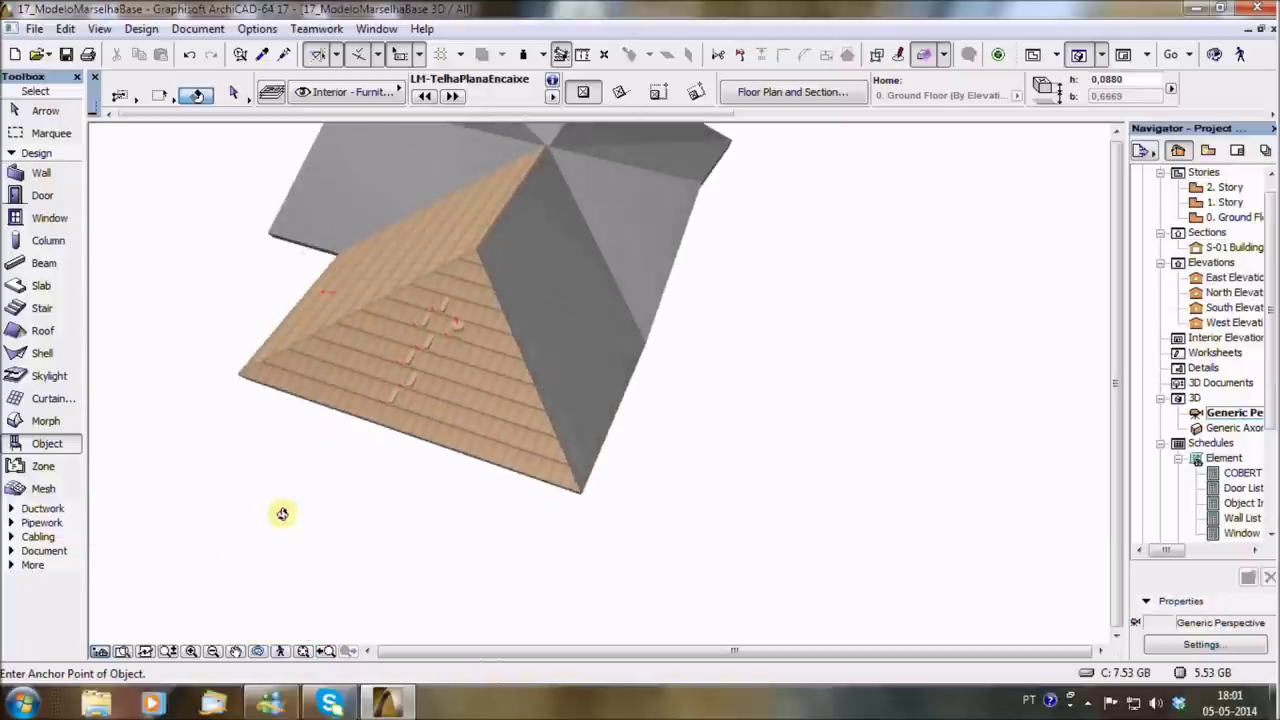
pyautogui.keyDown('shift'); pyautogui.moveTo(514, 360); pyautogui.dragTo(447, 516, button='middle'); pyautogui.keyUp('shift')
pyautogui.press('F2')
# Move the second tile object onto the roof edge point in plan.
pyautogui.click(388, 475)
pyautogui.click(395, 460)
pyautogui.scroll(3, 378, 367)
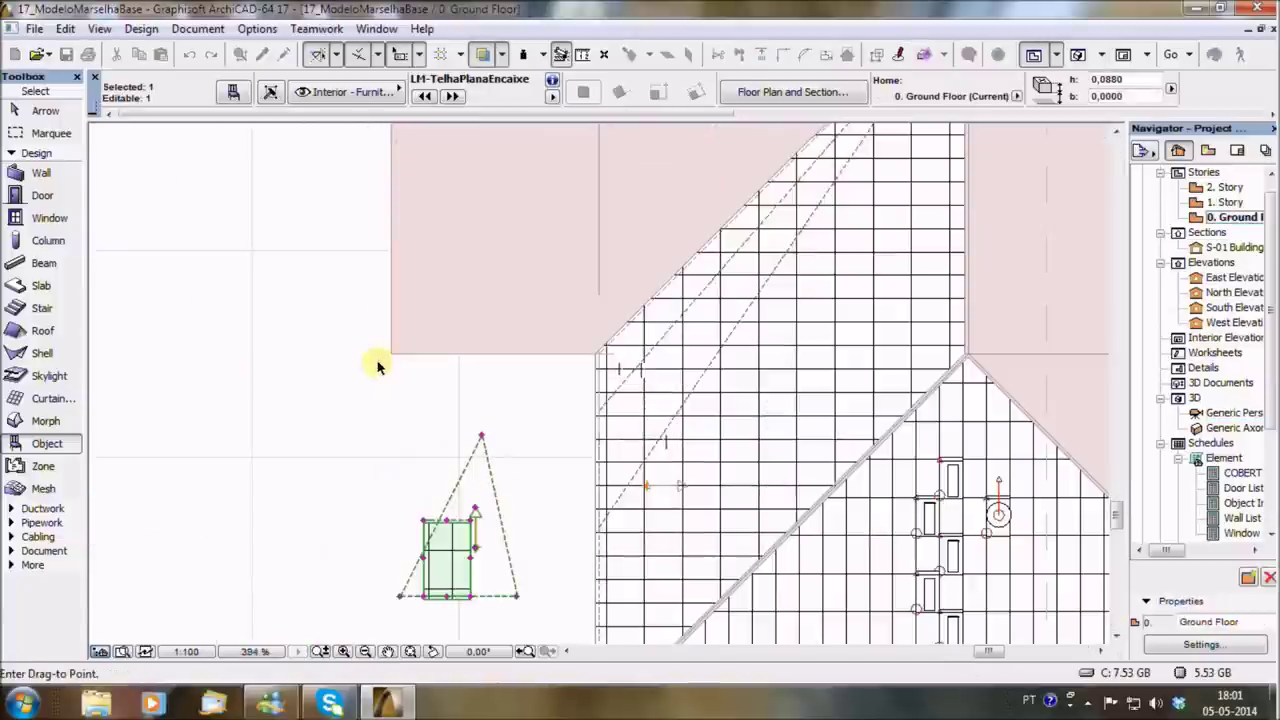
pyautogui.click(391, 354)
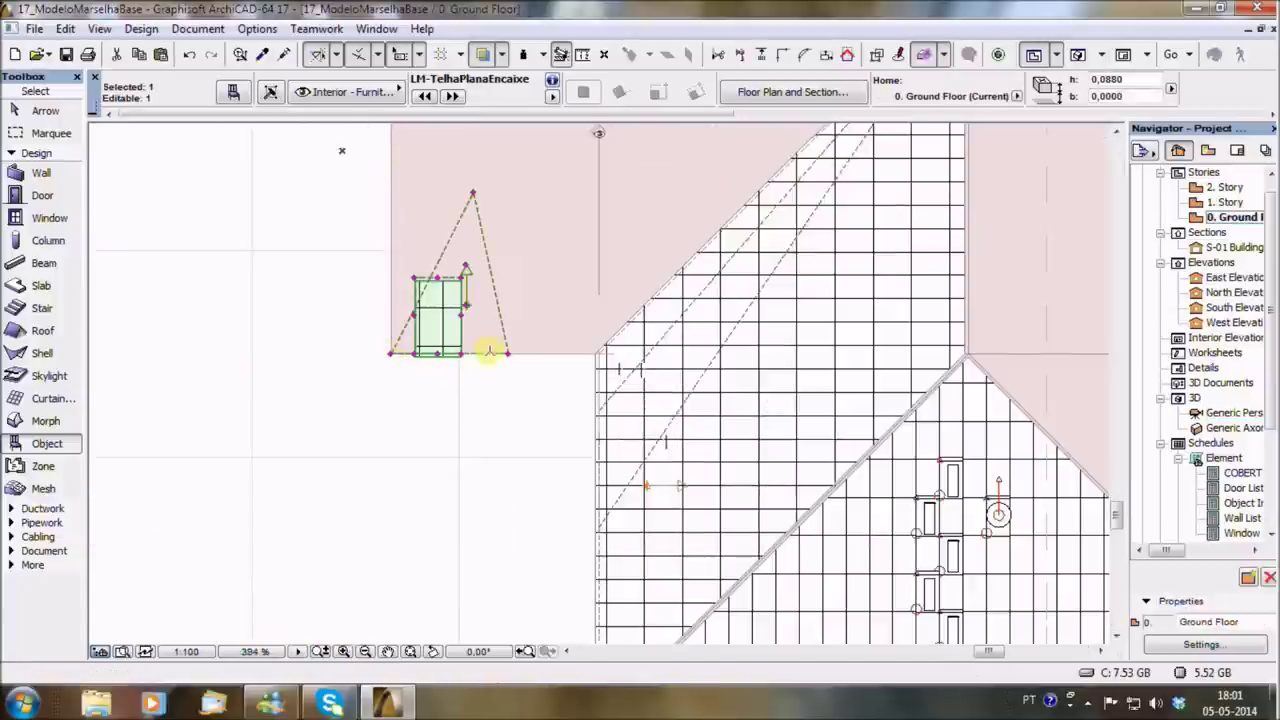
pyautogui.scroll(-2, 444, 263)
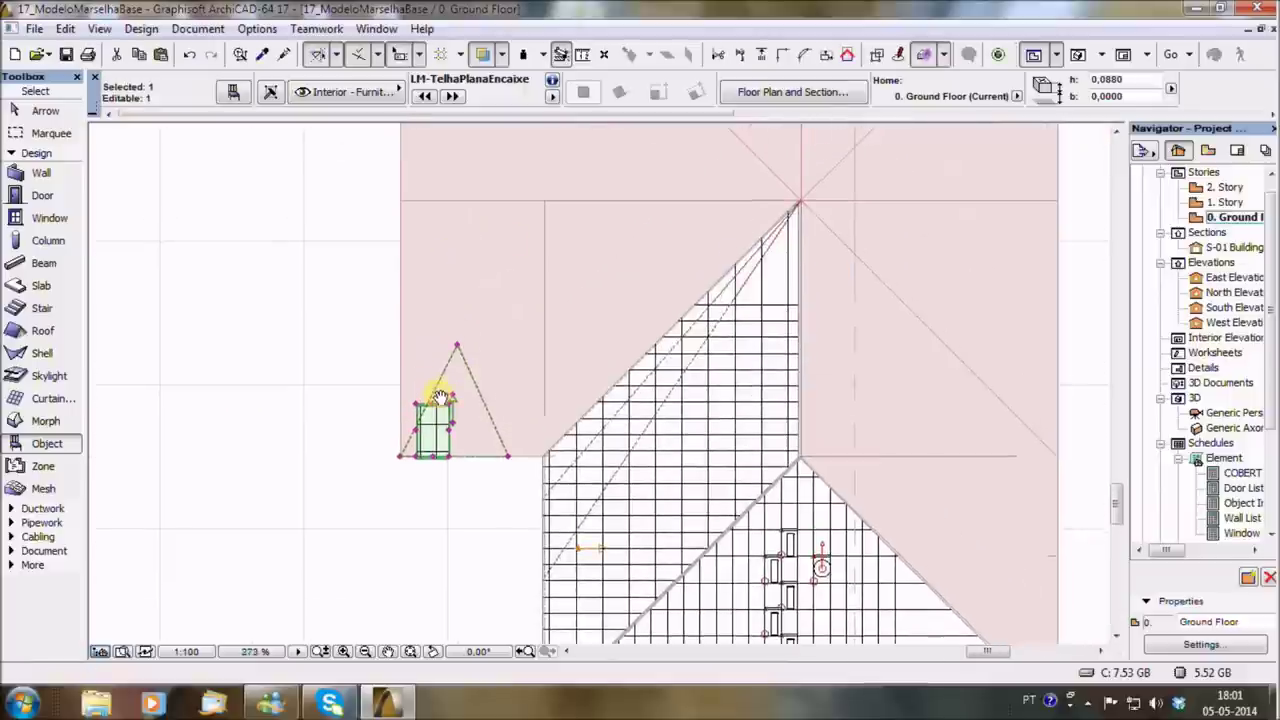
# Drag the tile patch's corners into a thin triangle with its tip on the hip line.
pyautogui.click(452, 400)
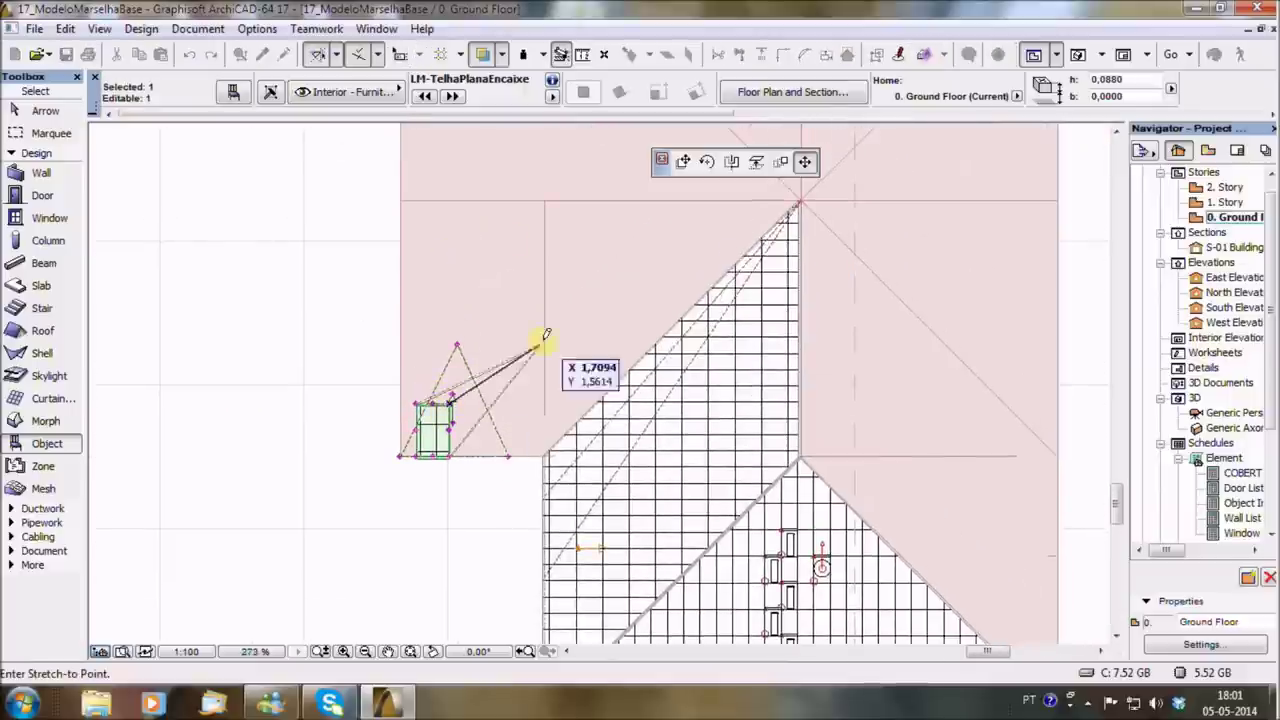
pyautogui.click(614, 283)
pyautogui.click(516, 343)
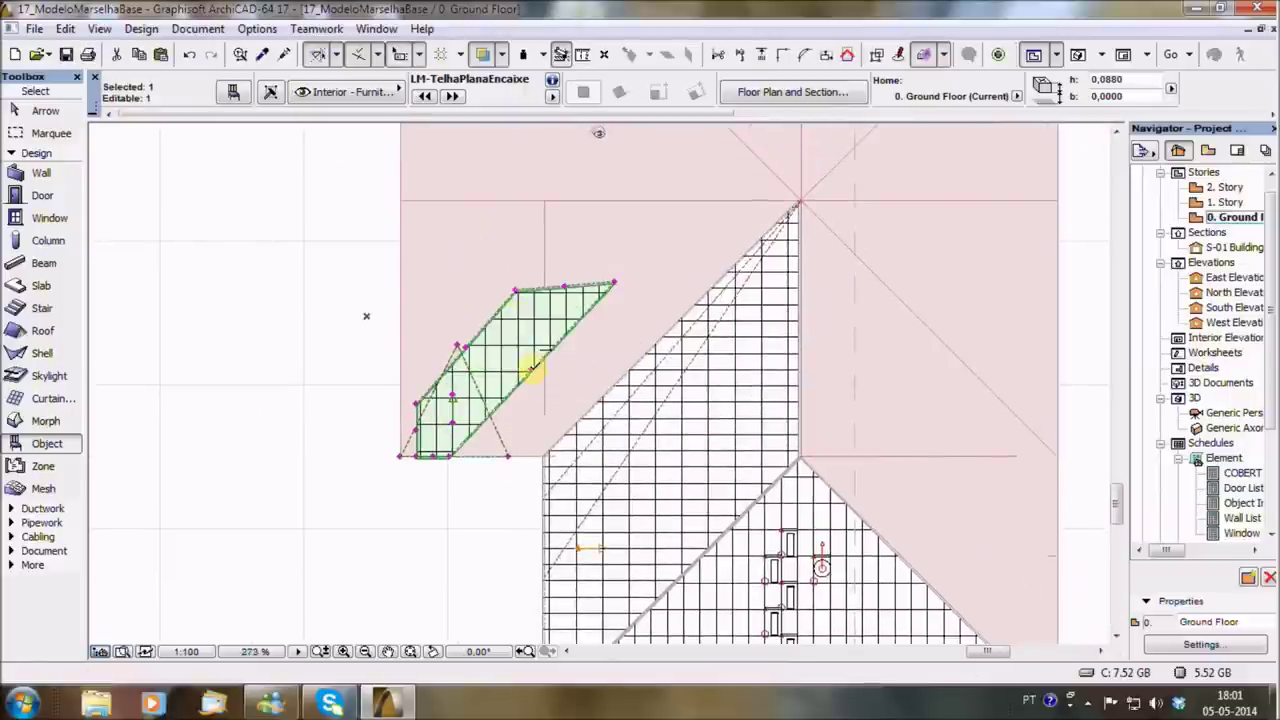
pyautogui.click(600, 368)
pyautogui.click(600, 368)
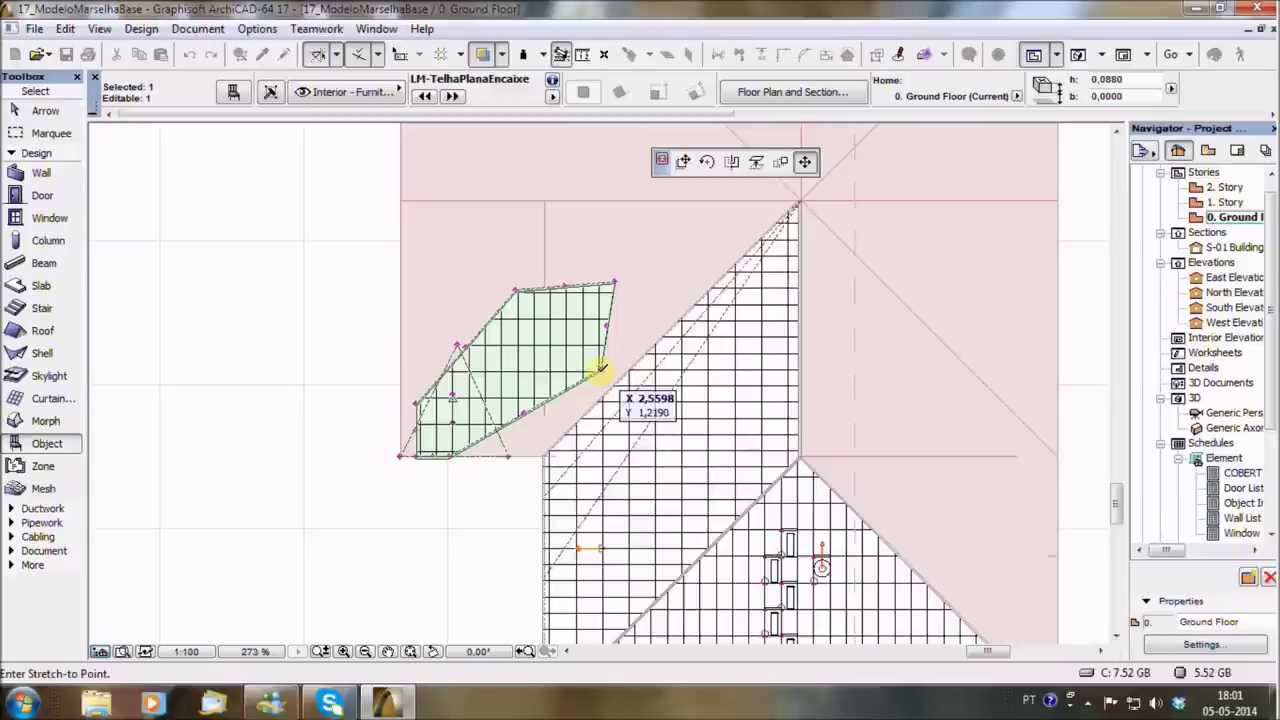
pyautogui.click(615, 280)
pyautogui.click(616, 280)
pyautogui.click(620, 310)
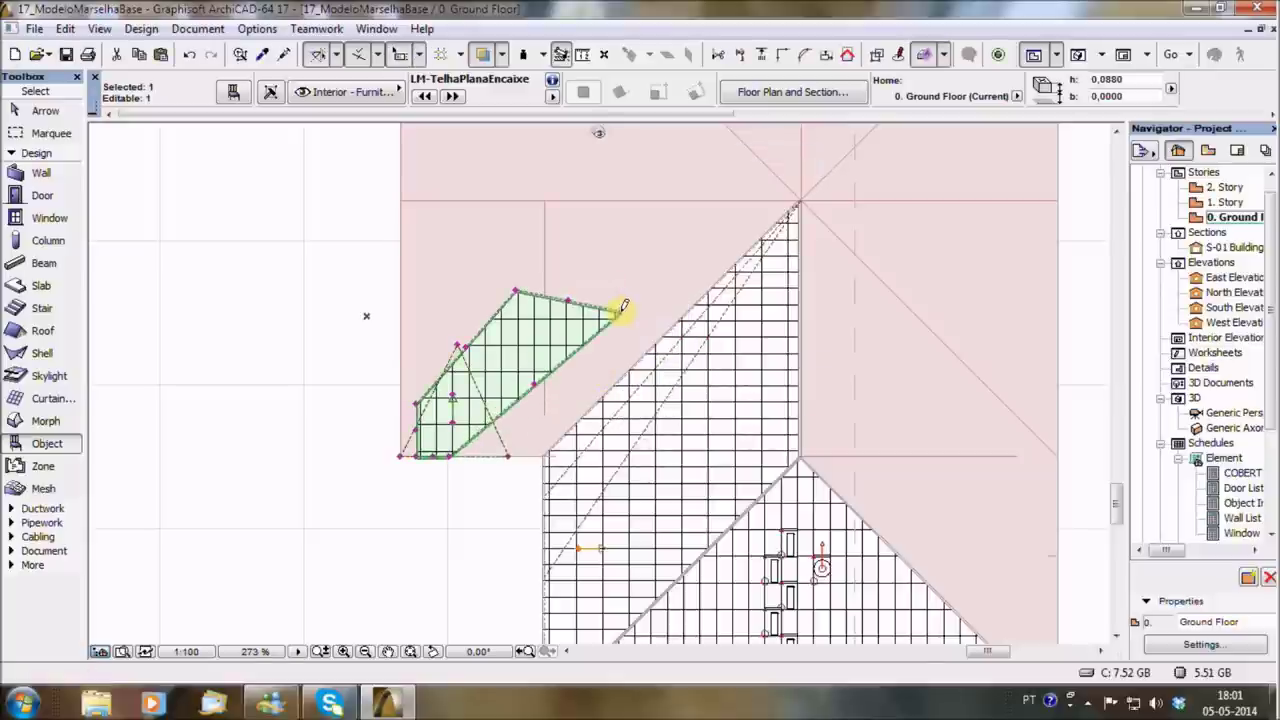
pyautogui.click(522, 292)
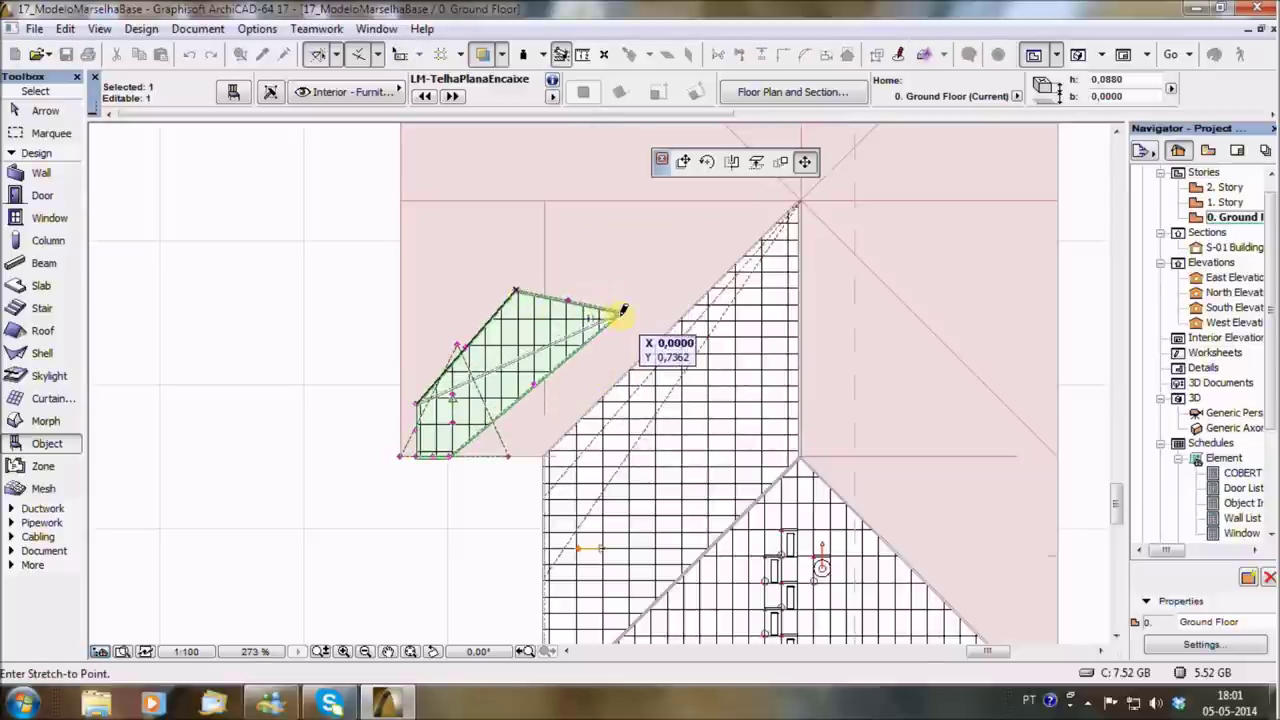
pyautogui.click(620, 313)
pyautogui.click(622, 312)
pyautogui.click(635, 292)
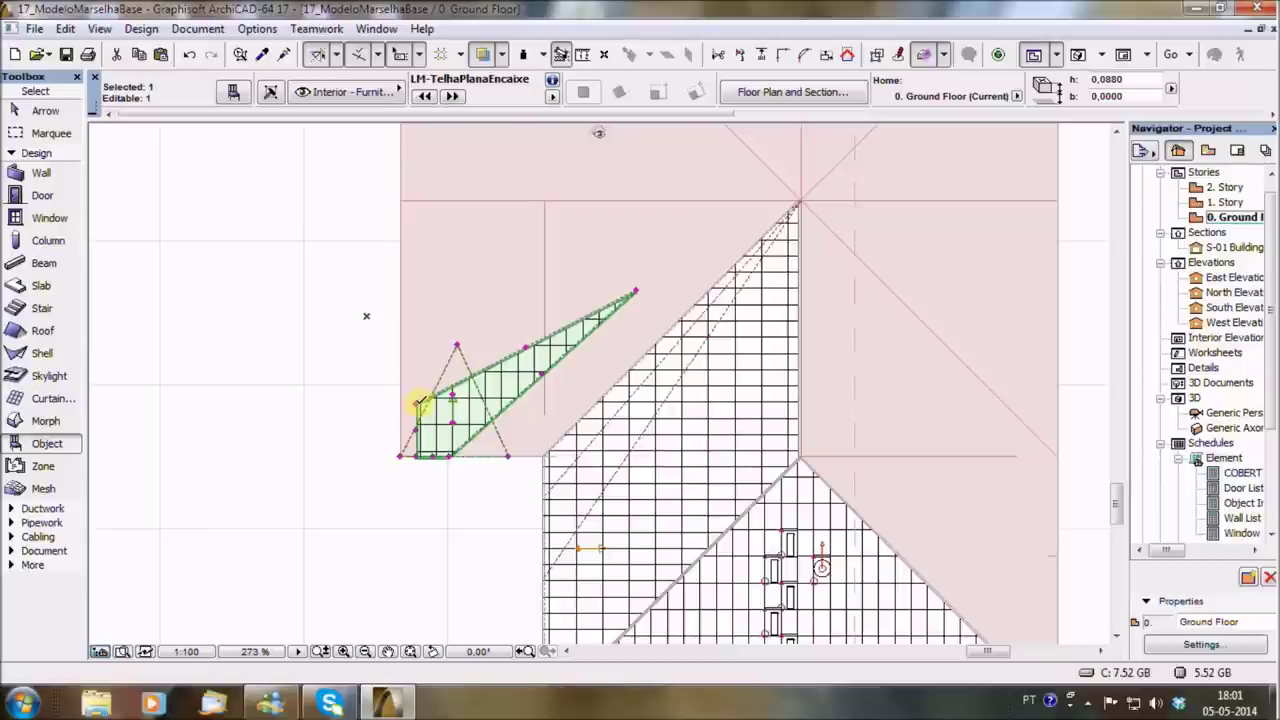
# Orbit around the green triangular tile patch in 3D.
pyautogui.press('Escape')
pyautogui.press('F3')
pyautogui.moveTo(274, 331)
pyautogui.keyDown('shift'); pyautogui.mouseDown(button='middle')
pyautogui.moveTo(570, 311)
pyautogui.moveTo(597, 349)
pyautogui.mouseUp(button='middle'); pyautogui.keyUp('shift')
pyautogui.keyDown('shift'); pyautogui.click(294, 523); pyautogui.keyUp('shift')
pyautogui.moveTo(294, 523)
pyautogui.keyDown('shift'); pyautogui.mouseDown(button='middle')
pyautogui.moveTo(542, 342)
pyautogui.moveTo(383, 523)
pyautogui.moveTo(388, 443)
pyautogui.mouseUp(button='middle'); pyautogui.keyUp('shift')
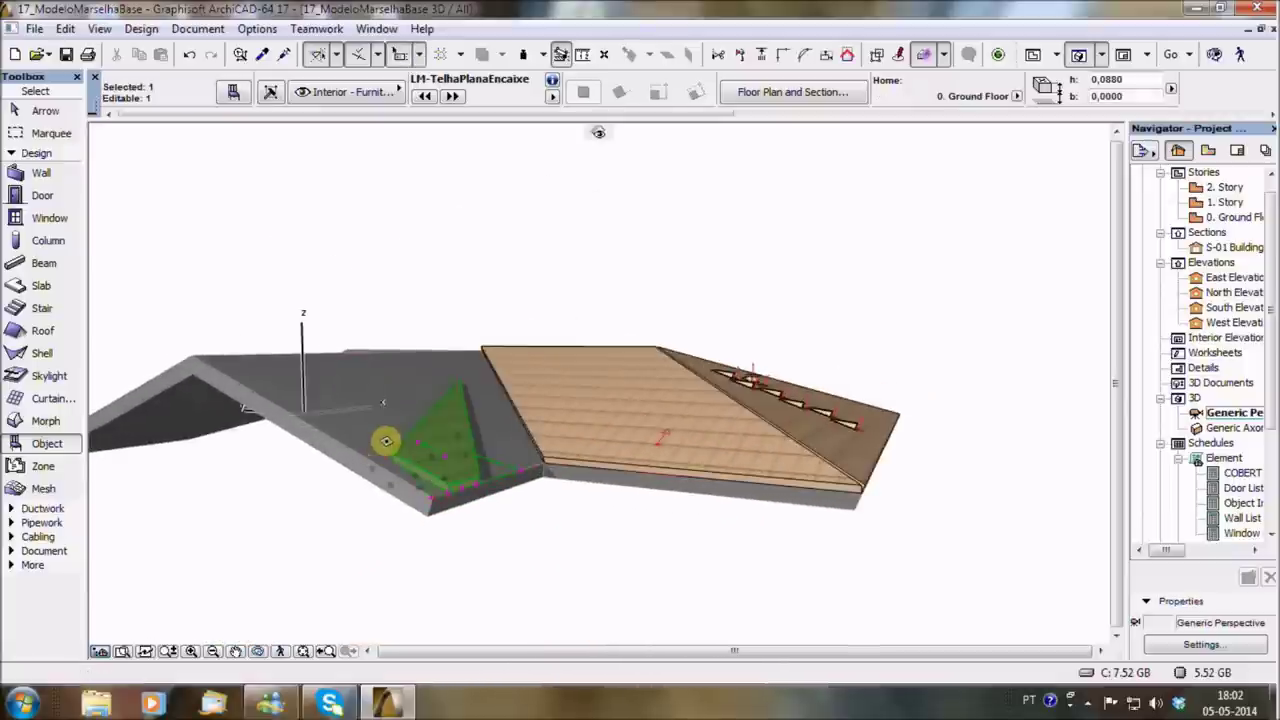
# Review the tile object's Aplicação (slope application) settings without changing them.
pyautogui.doubleClick(414, 508)
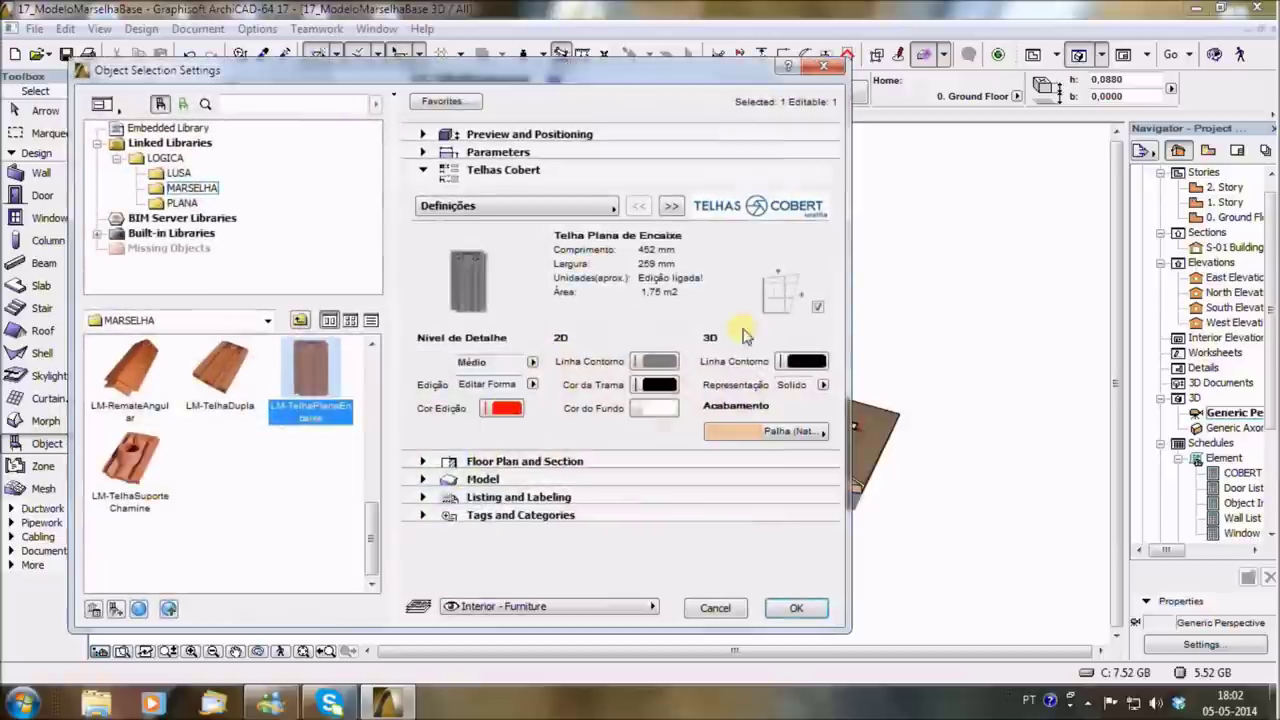
pyautogui.click(674, 207)
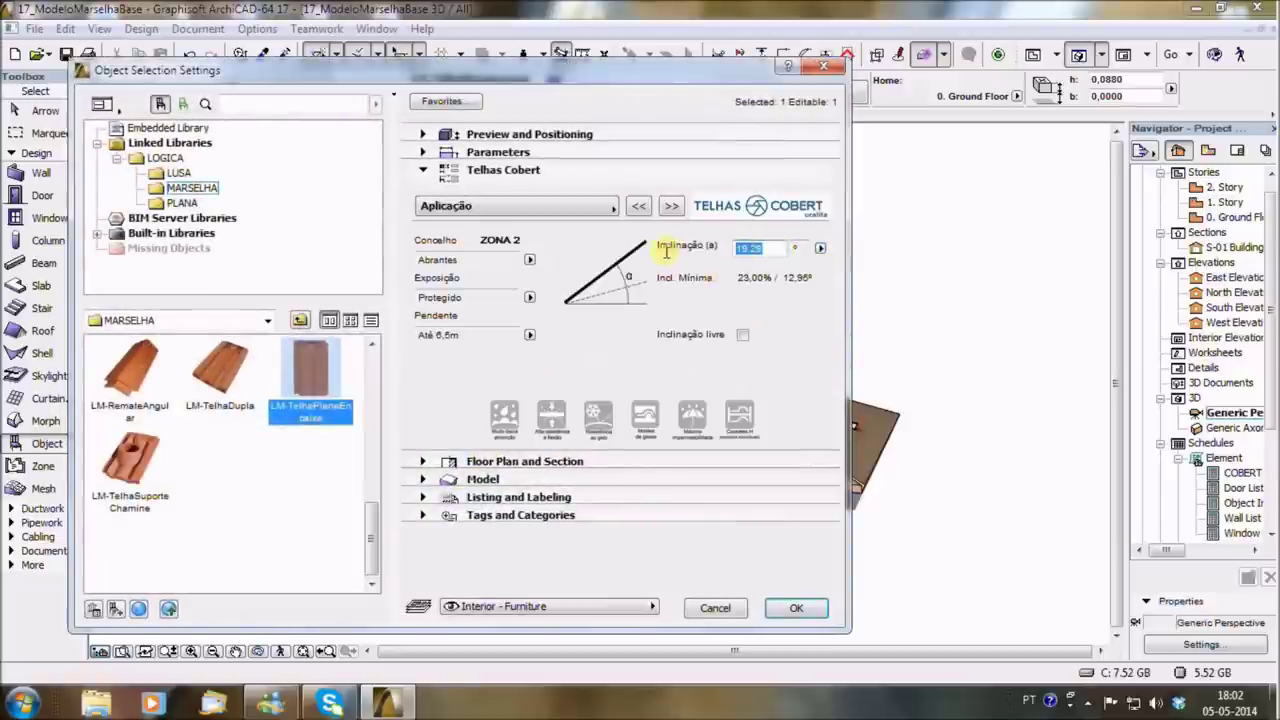
pyautogui.press('Return')
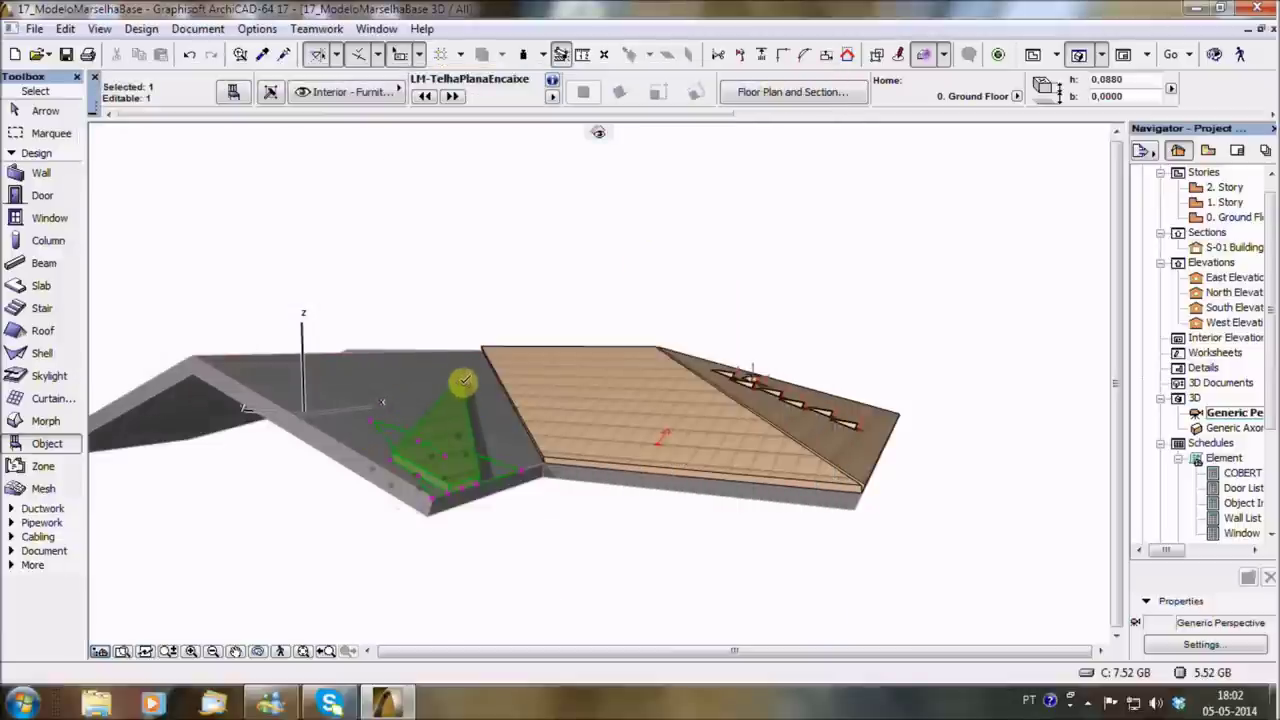
# Stretch the triangular patch's apex and vertices to the slab corners of the hip face.
pyautogui.click(463, 381)
pyautogui.click(483, 350)
pyautogui.click(478, 493)
pyautogui.click(543, 466)
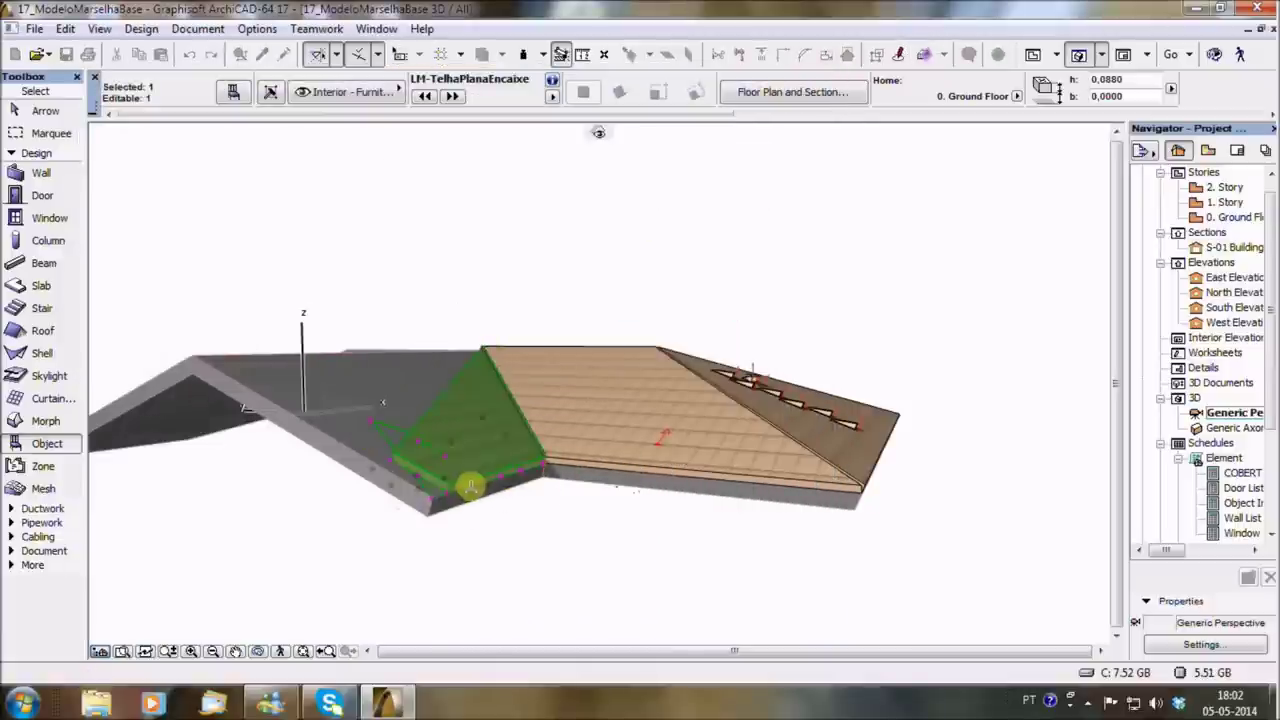
pyautogui.click(468, 487)
pyautogui.click(410, 490)
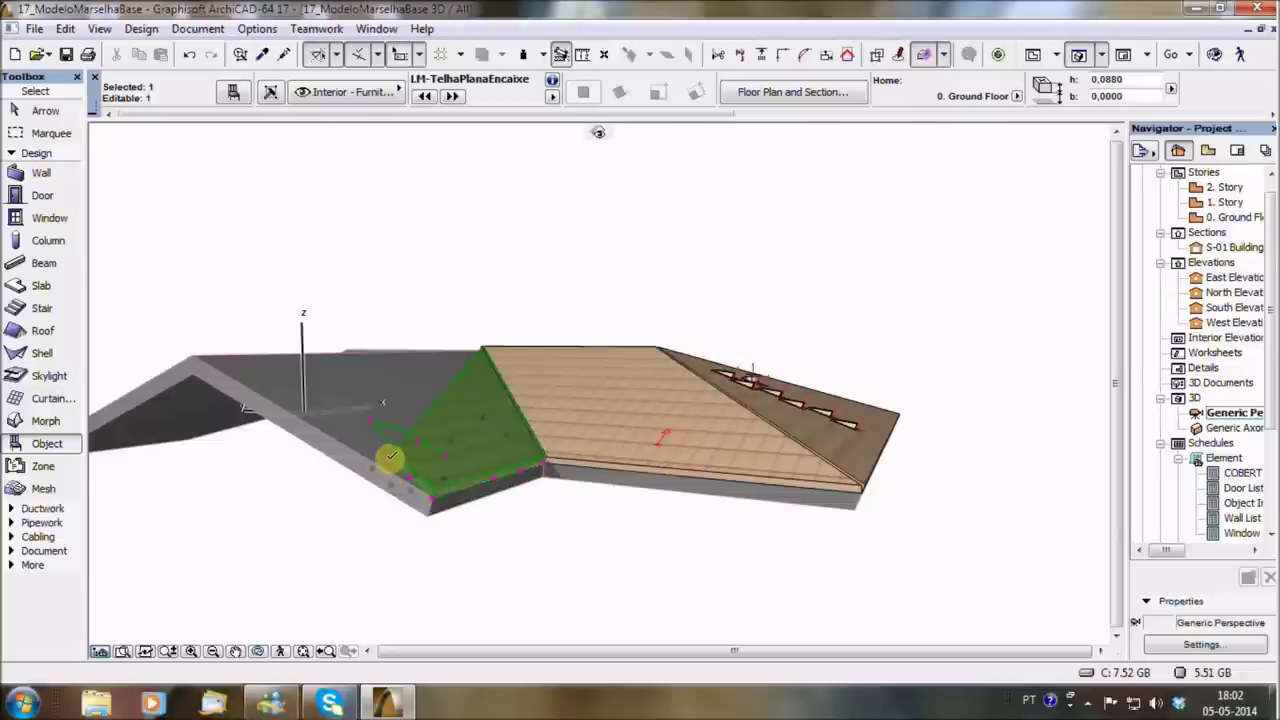
pyautogui.click(391, 456)
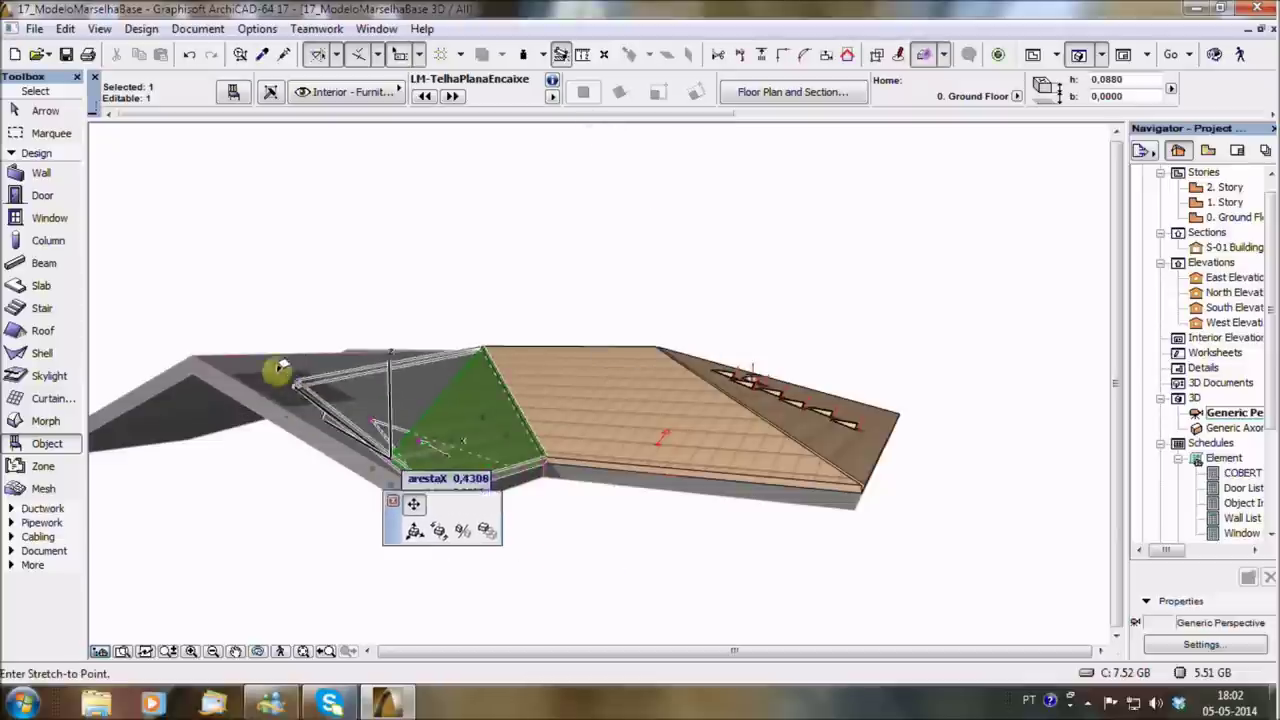
pyautogui.click(195, 350)
pyautogui.press('Escape')
# Orbit around the roof to check tile coverage on the three front faces.
pyautogui.moveTo(523, 423)
pyautogui.keyDown('shift'); pyautogui.mouseDown(button='middle')
pyautogui.moveTo(591, 514)
pyautogui.moveTo(425, 493)
pyautogui.moveTo(666, 466)
pyautogui.moveTo(645, 479)
pyautogui.mouseUp(button='middle'); pyautogui.keyUp('shift')
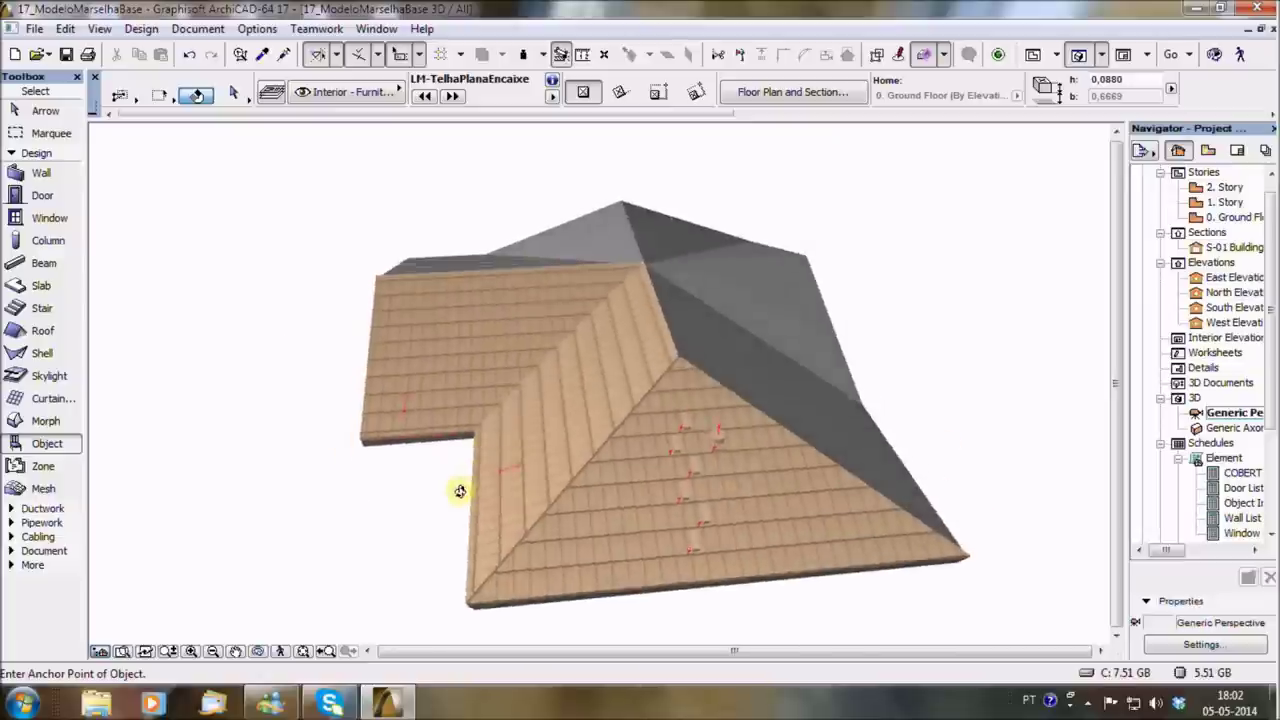
pyautogui.keyDown('shift'); pyautogui.moveTo(457, 491); pyautogui.dragTo(657, 437, button='middle'); pyautogui.keyUp('shift')
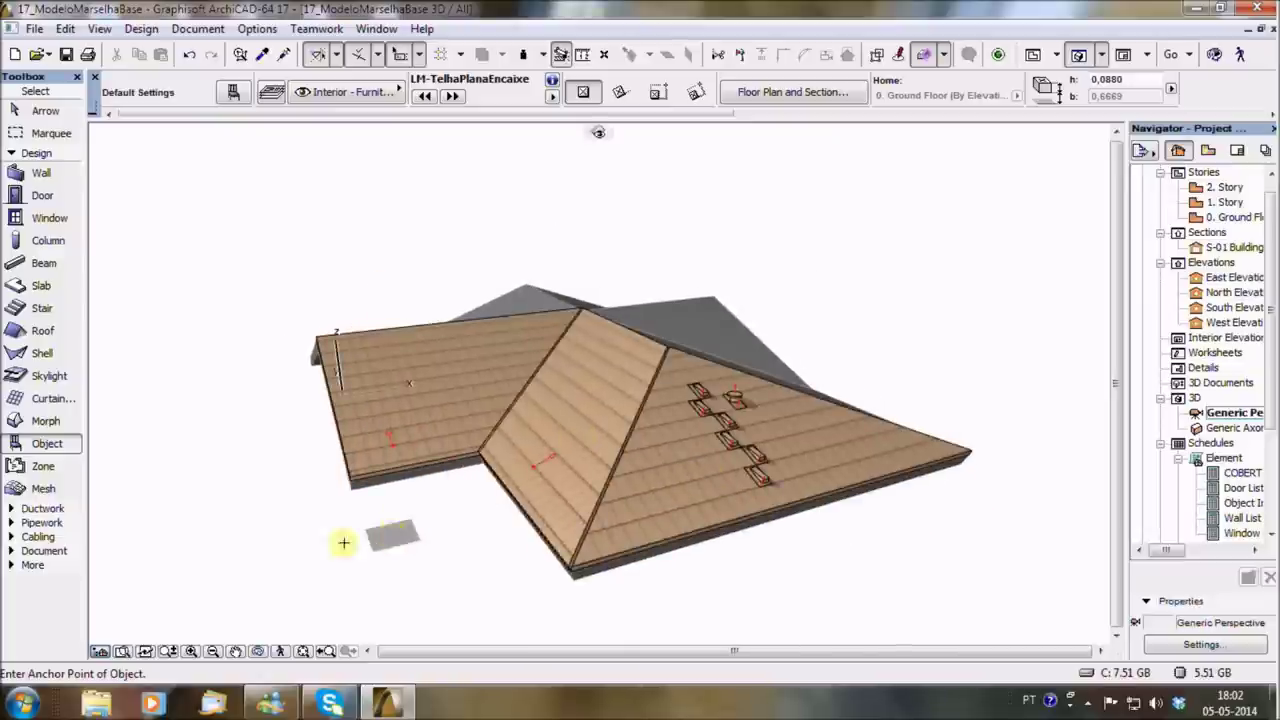
pyautogui.doubleClick(46, 455)
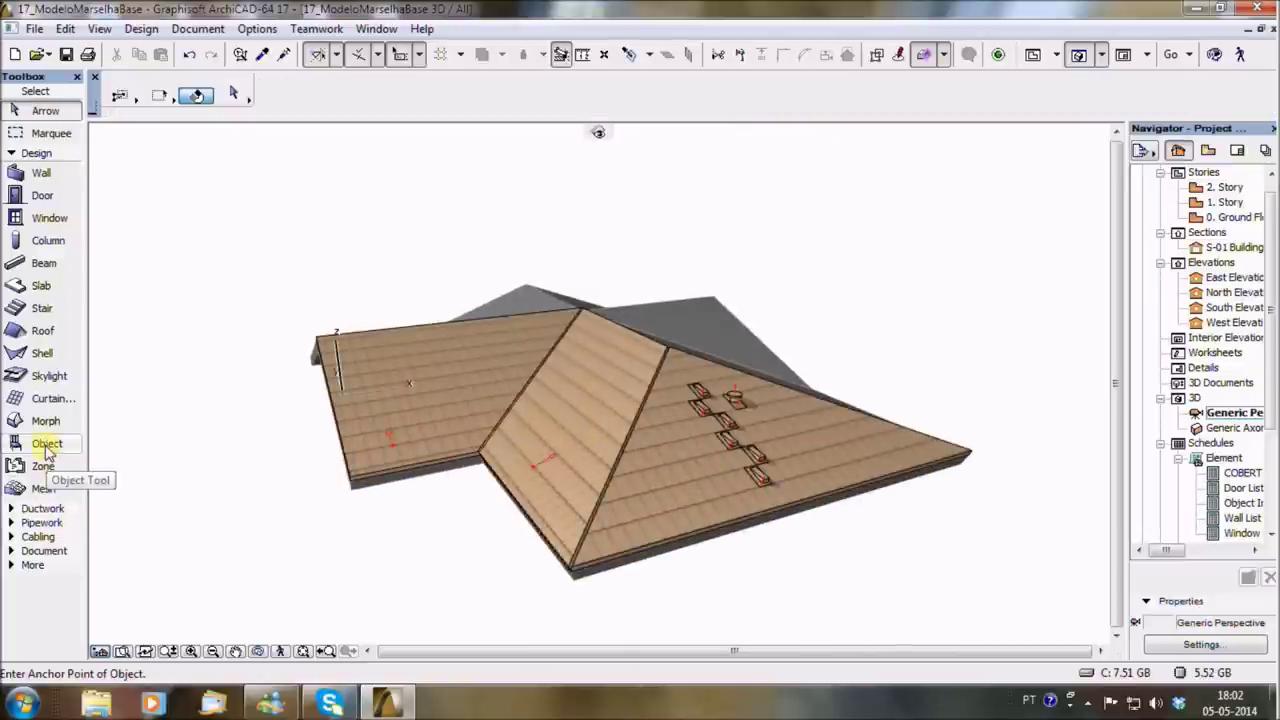
# Choose the LM-Cume ridge tile with Vermelho finish as the default object.
pyautogui.scroll(3, 358, 432)
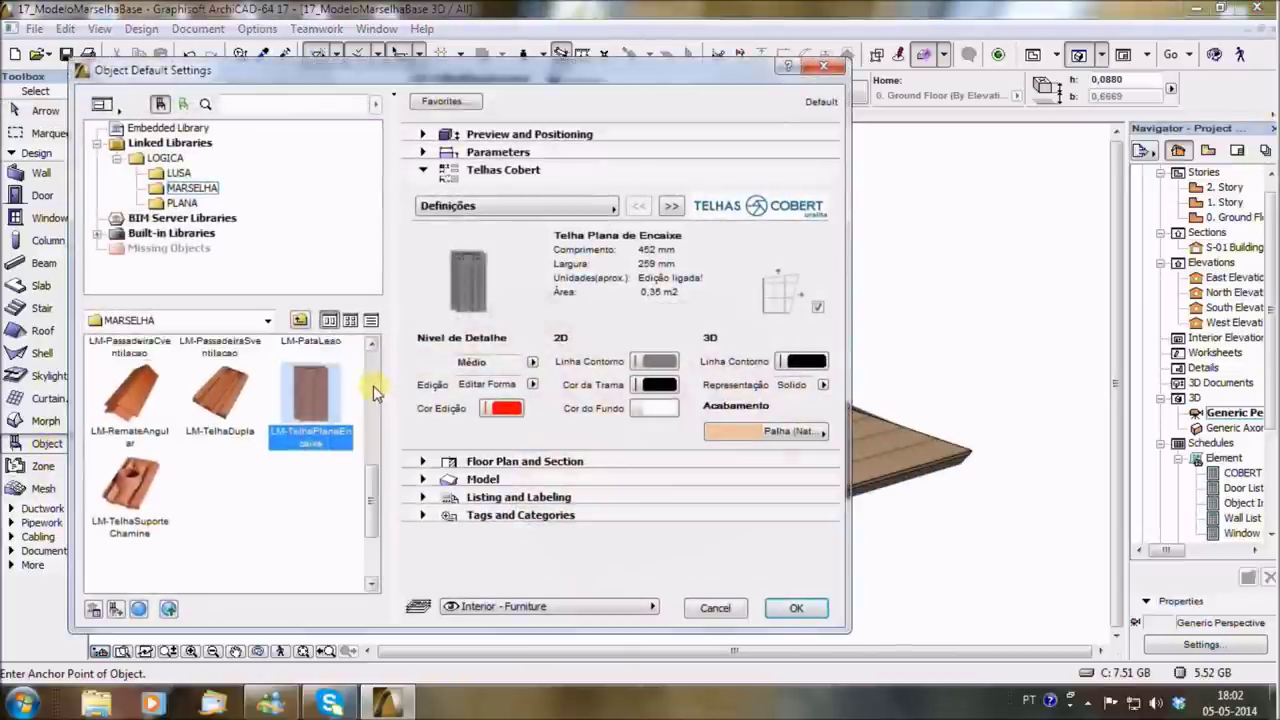
pyautogui.scroll(3, 360, 425)
pyautogui.scroll(3, 365, 410)
pyautogui.scroll(3, 371, 395)
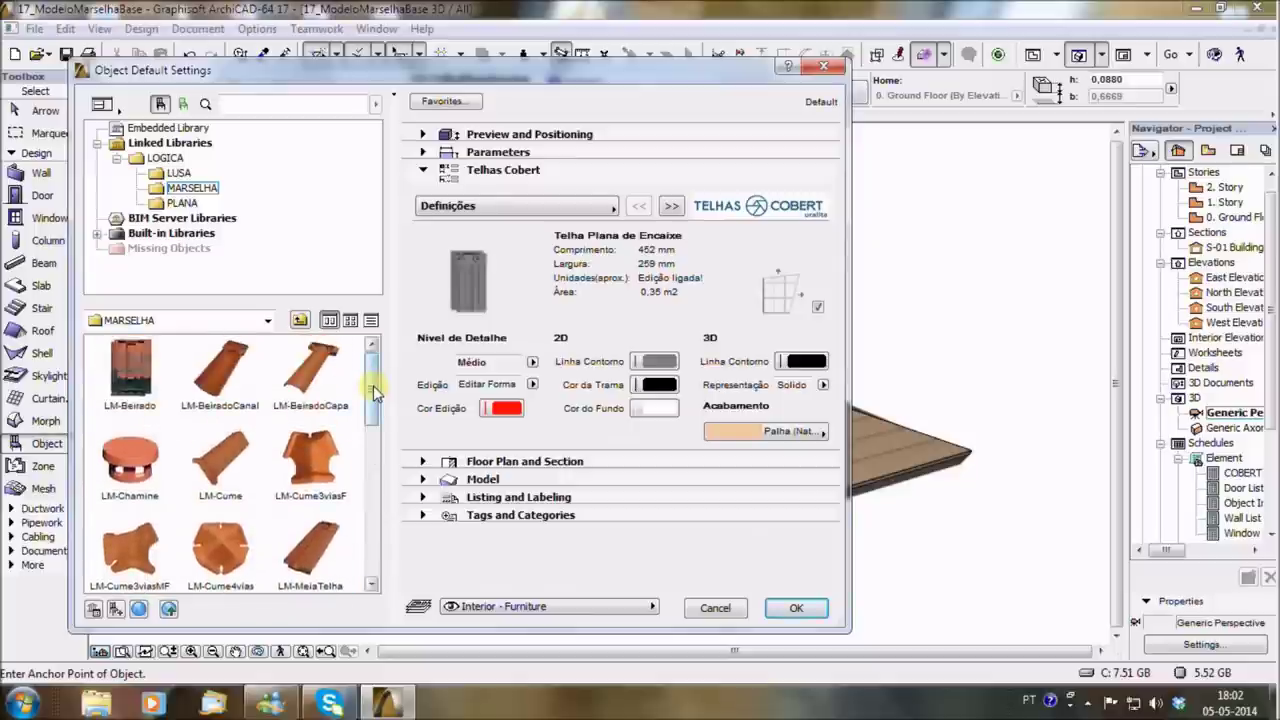
pyautogui.click(228, 465)
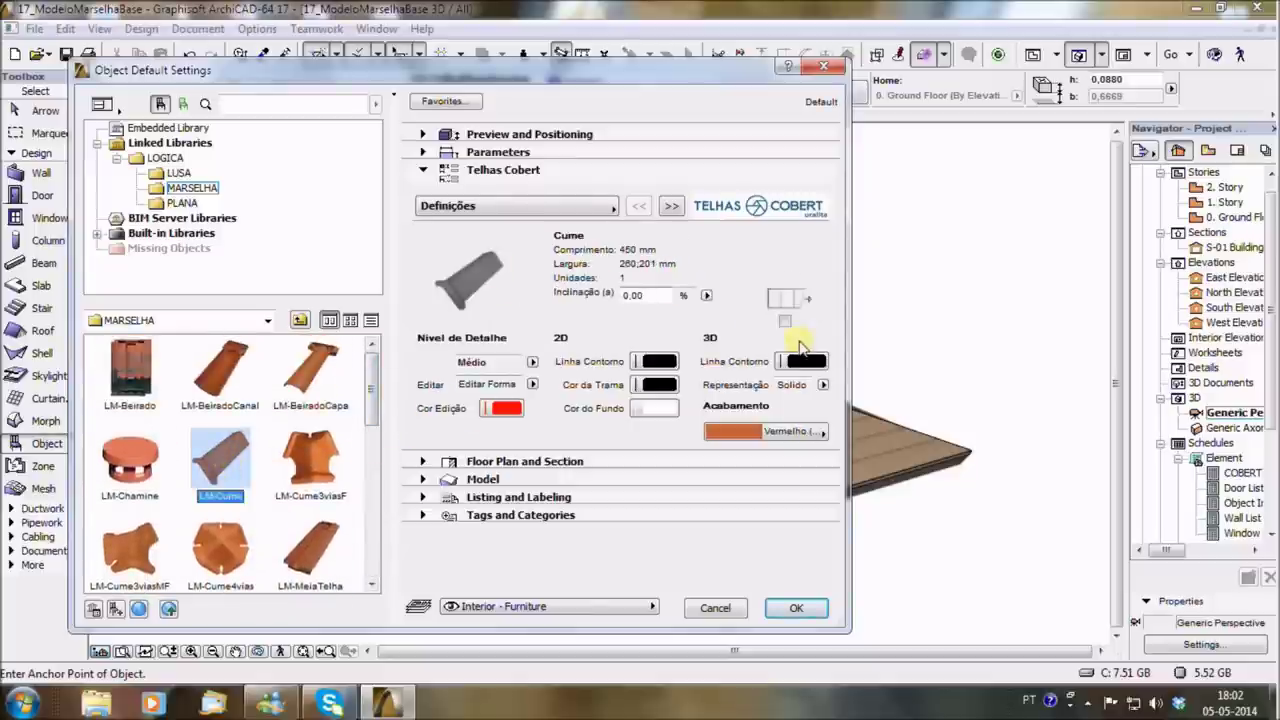
pyautogui.click(808, 606)
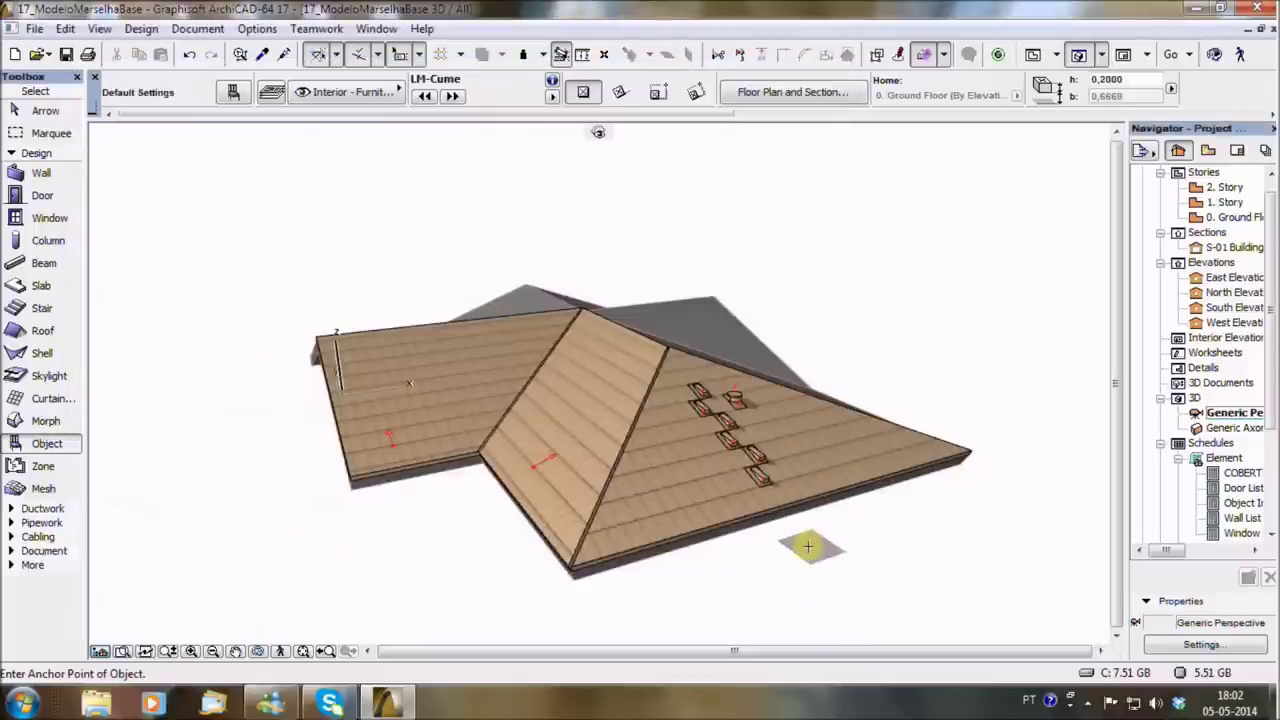
# Place an LM-Cume ridge tile beside the roof edge.
pyautogui.scroll(3, 808, 545)
pyautogui.scroll(3, 808, 545)
pyautogui.scroll(-2, 808, 545)
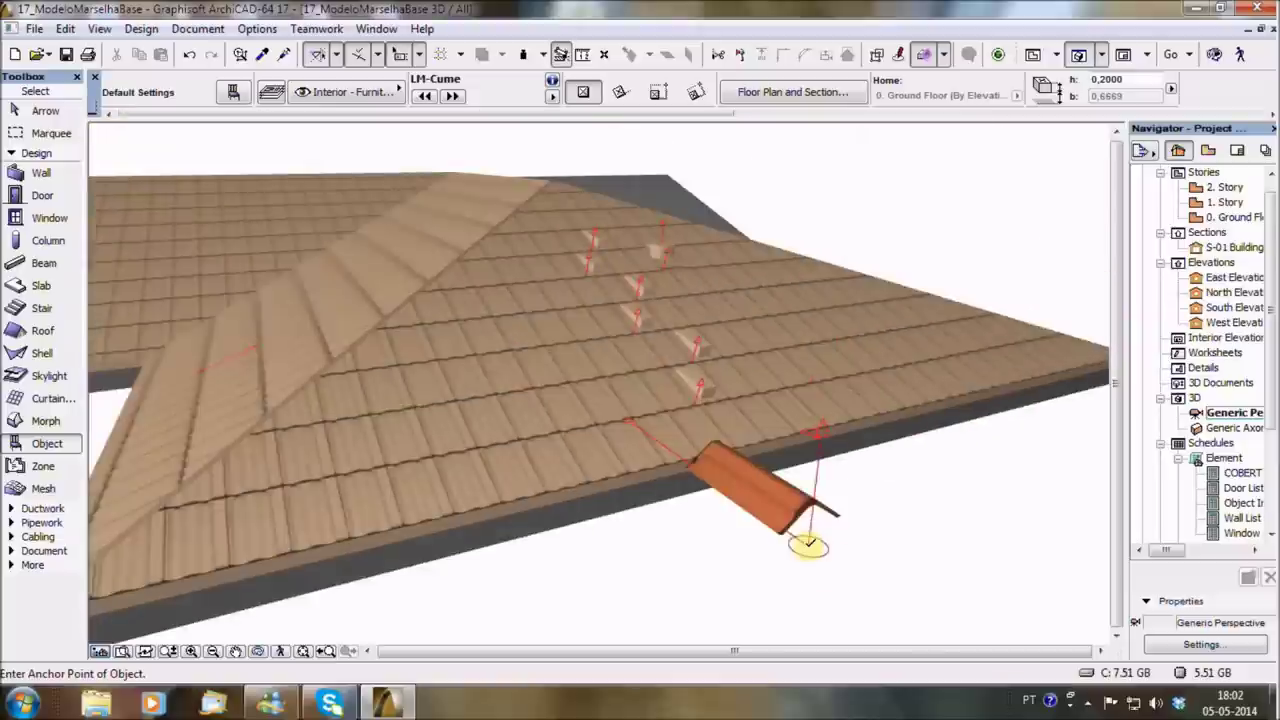
pyautogui.click(808, 545)
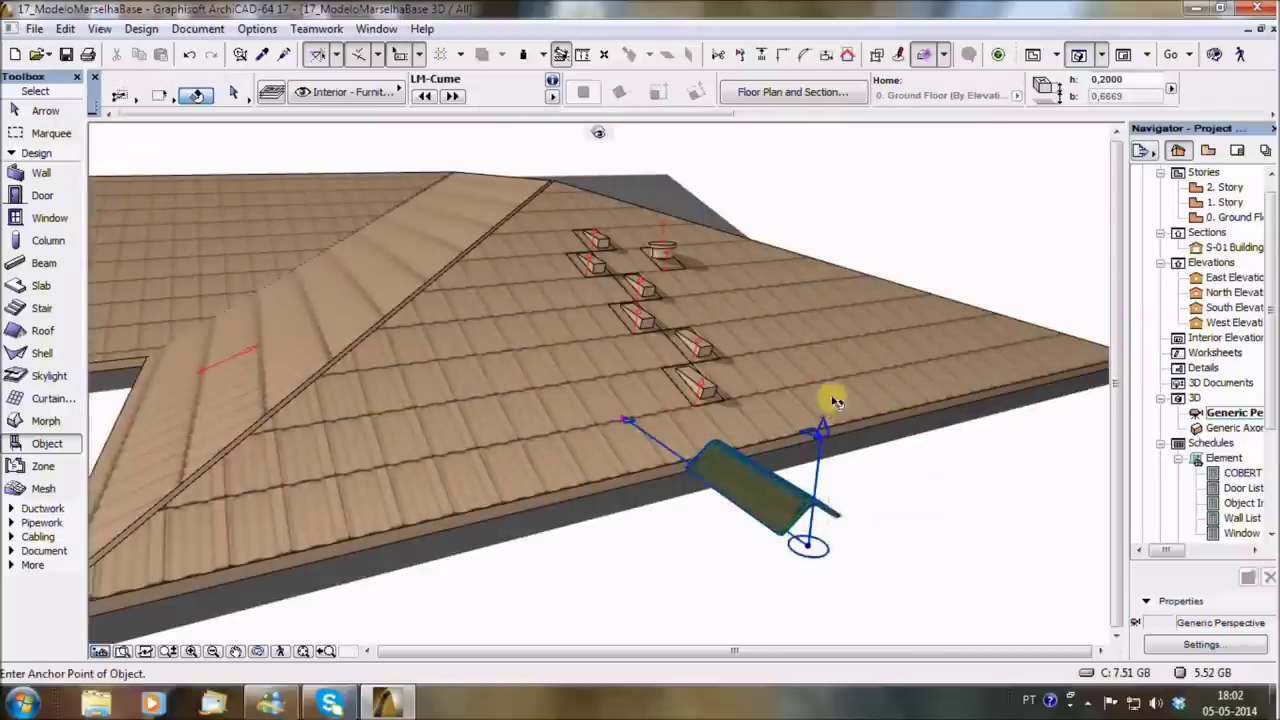
pyautogui.press('Escape')
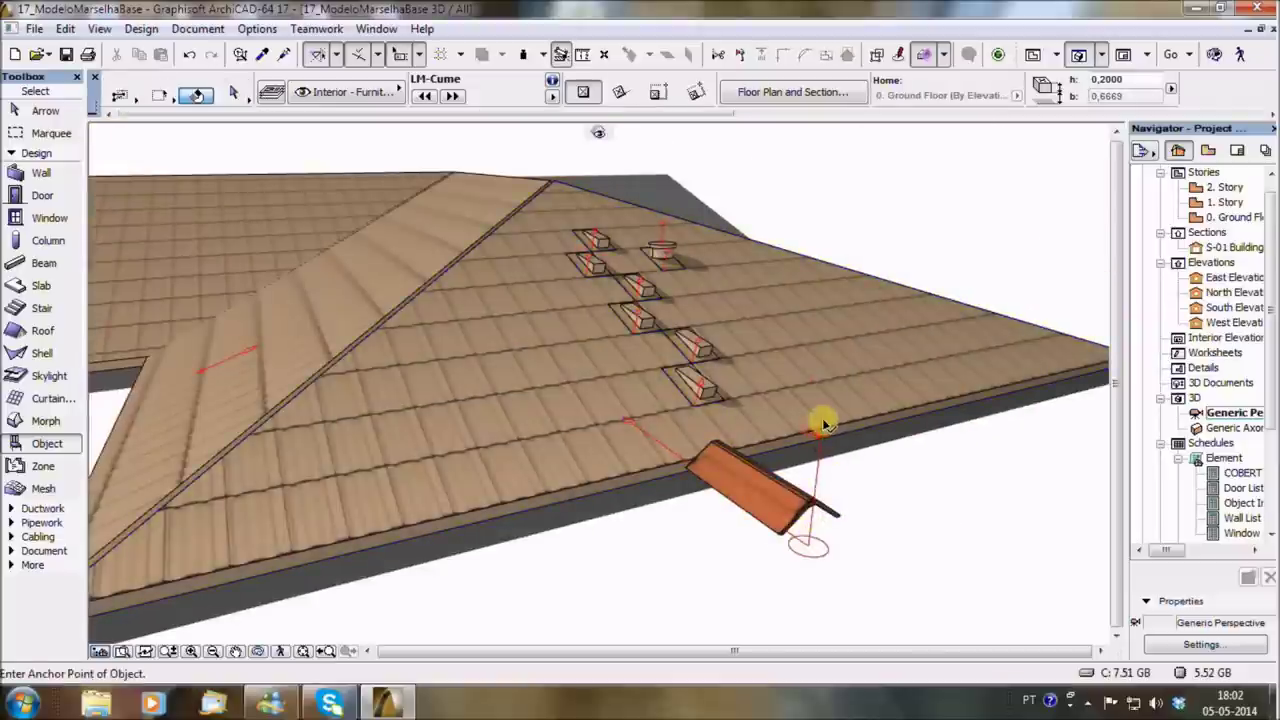
# Adjust the ridge tile's height with vertical stretch, raising then lowering it.
pyautogui.keyDown('shift'); pyautogui.click(822, 425); pyautogui.keyUp('shift')
pyautogui.click(824, 423)
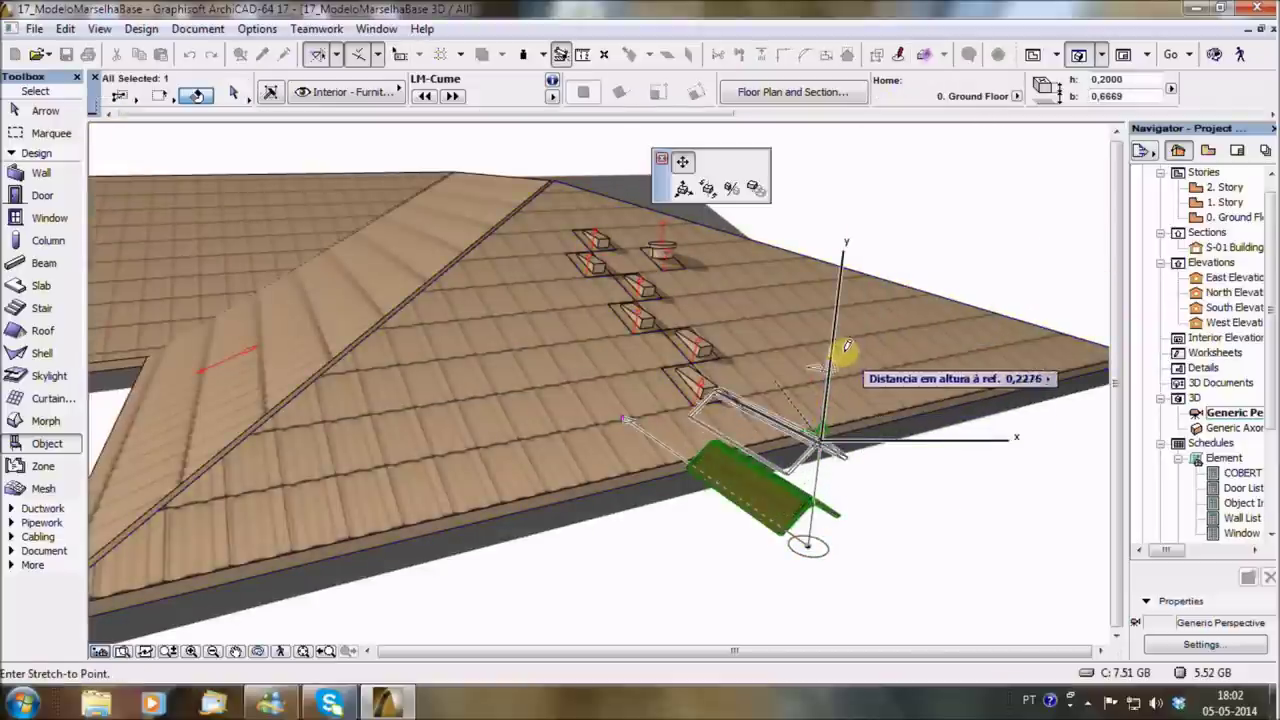
pyautogui.click(829, 375)
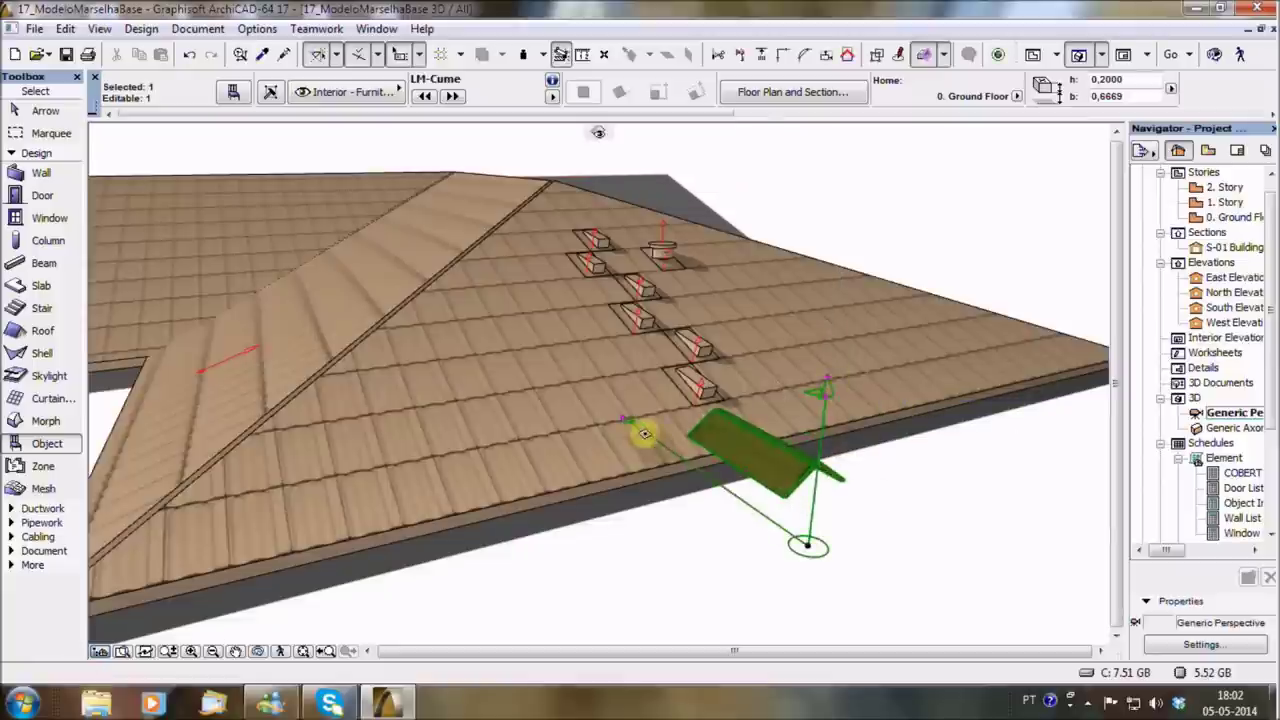
pyautogui.click(622, 413)
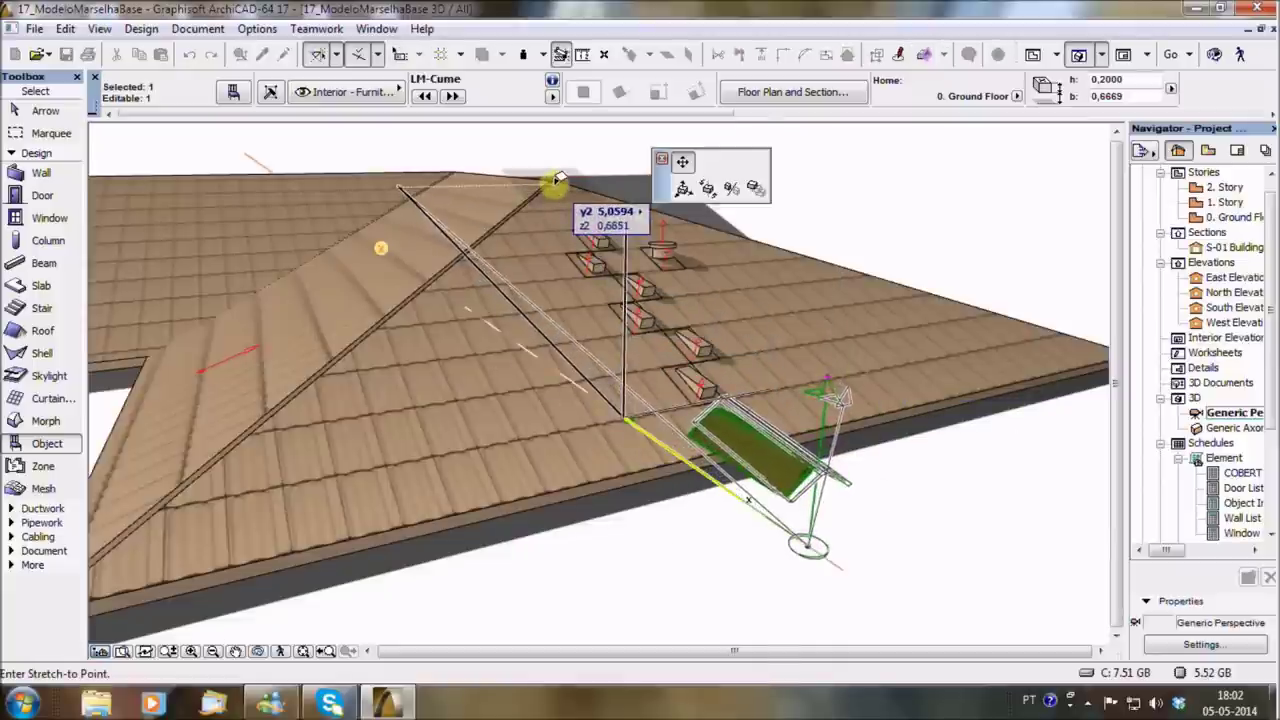
pyautogui.click(557, 180)
pyautogui.click(737, 531)
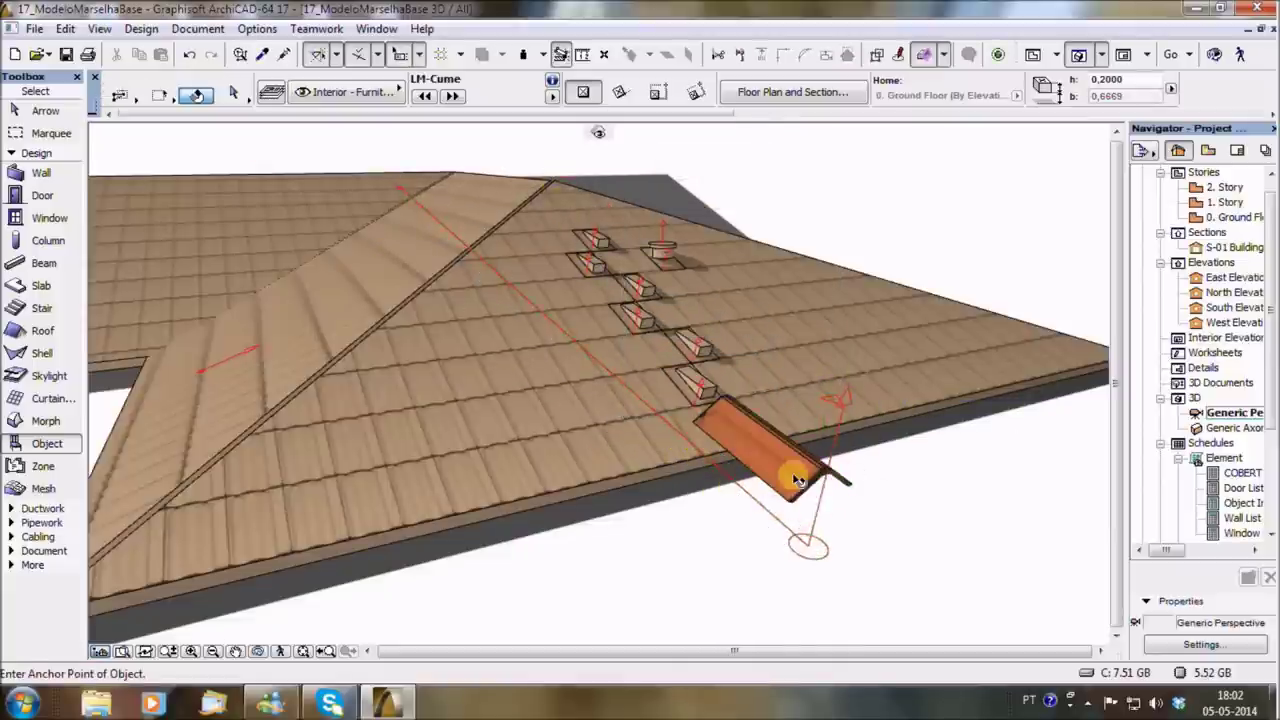
pyautogui.click(827, 458)
pyautogui.click(829, 458)
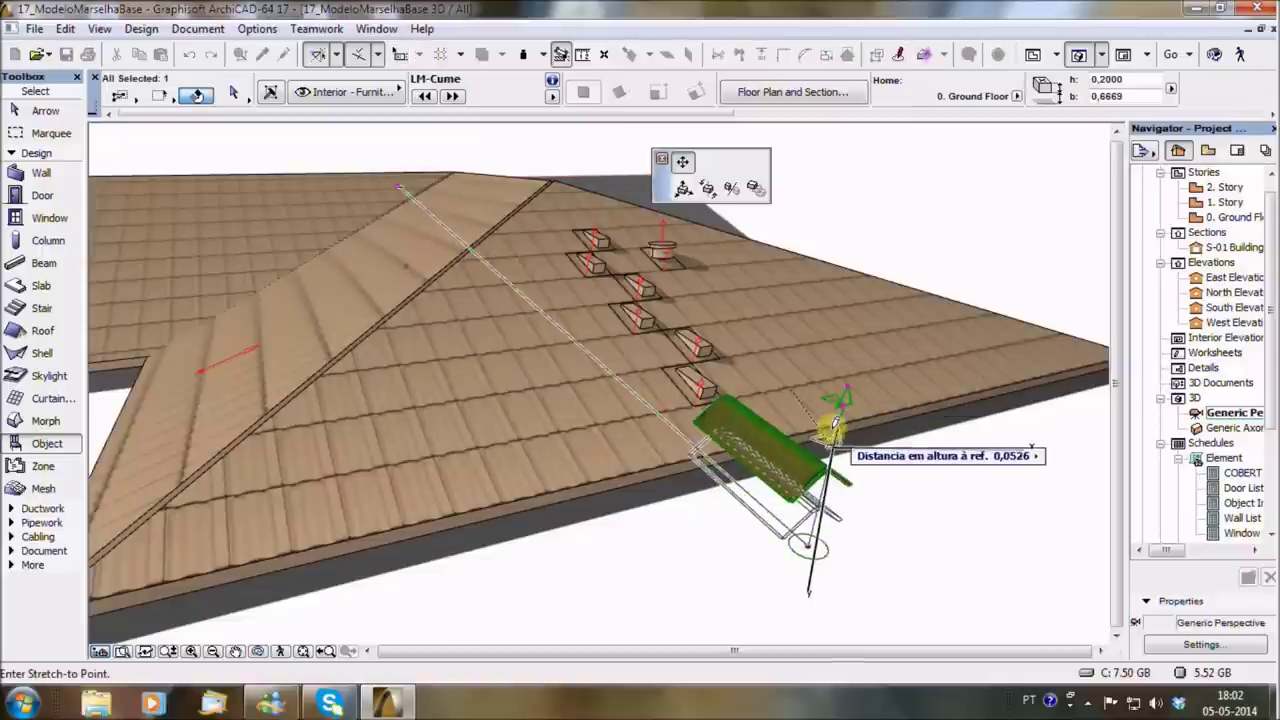
pyautogui.click(815, 500)
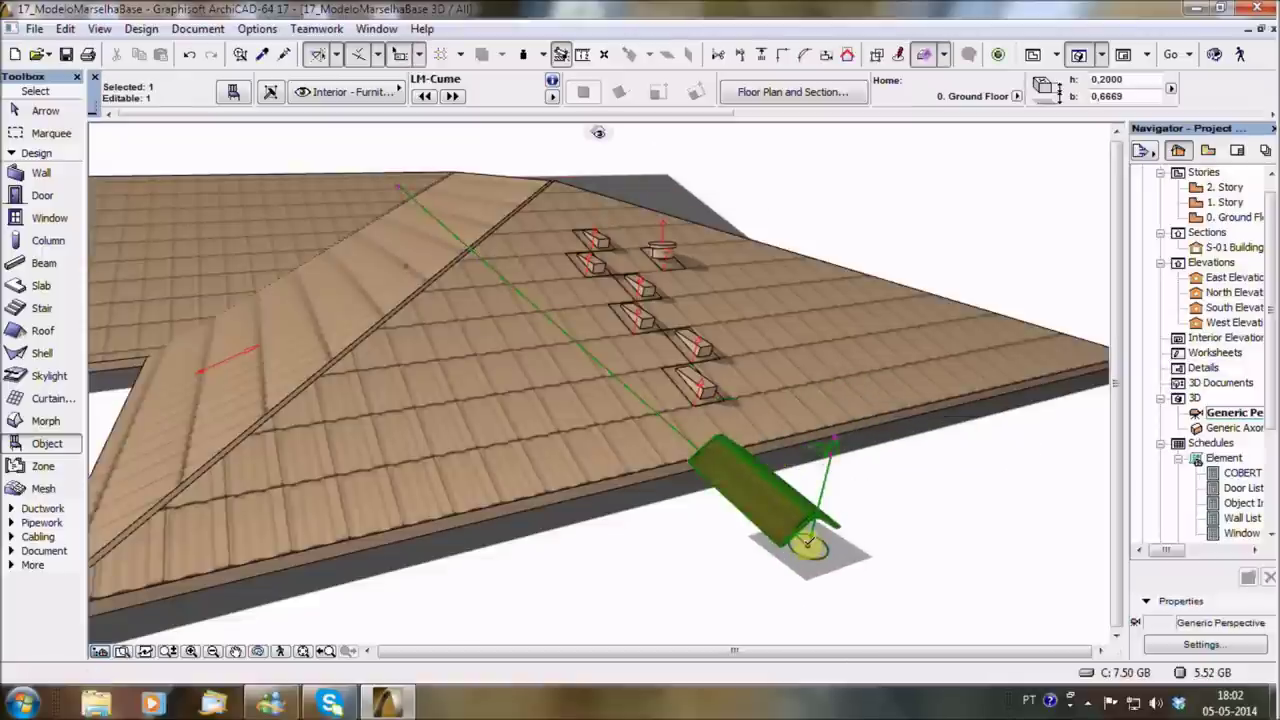
pyautogui.click(808, 540)
pyautogui.moveTo(808, 534)
pyautogui.keyDown('shift'); pyautogui.mouseDown(button='middle')
pyautogui.moveTo(483, 526)
pyautogui.moveTo(840, 537)
pyautogui.moveTo(591, 434)
pyautogui.moveTo(551, 437)
pyautogui.moveTo(714, 531)
pyautogui.moveTo(438, 401)
pyautogui.mouseUp(button='middle'); pyautogui.keyUp('shift')
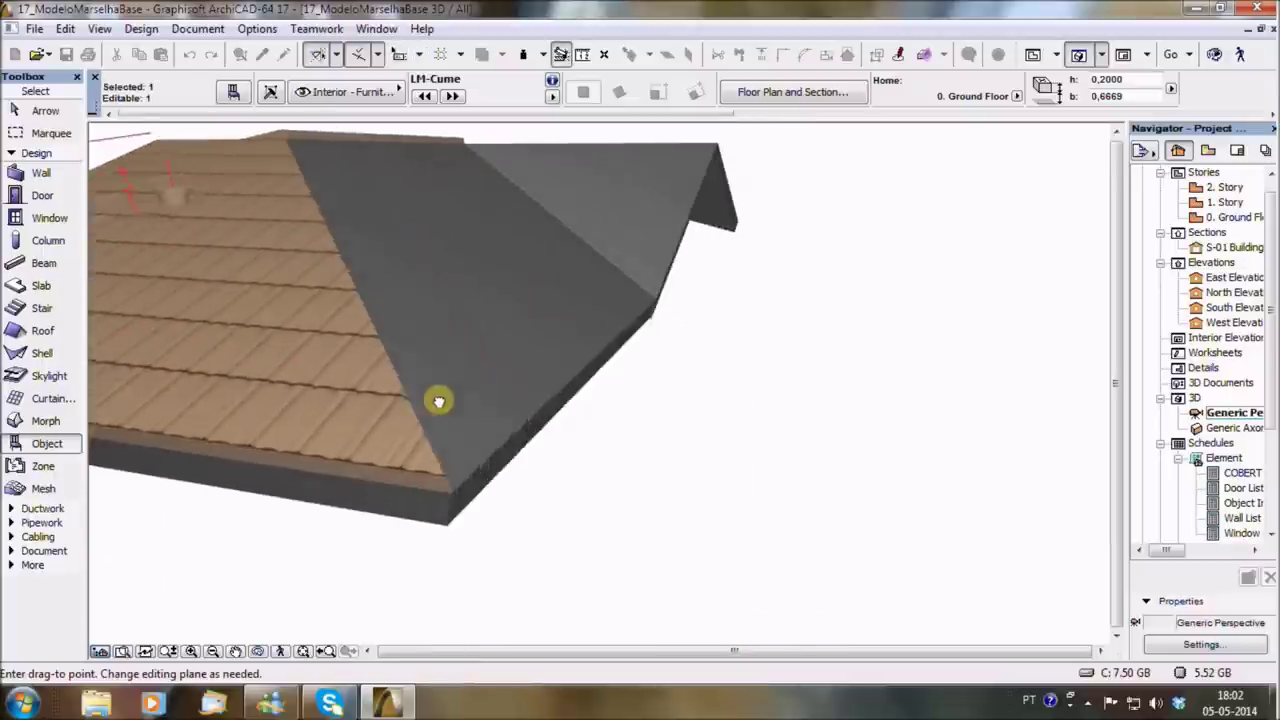
# Drop the ridge tile at the hip corner, rotate it along the hip and stretch it.
pyautogui.click(449, 491)
pyautogui.hotkey('ctrl', 'e')
pyautogui.keyDown('shift'); pyautogui.moveTo(380, 220); pyautogui.dragTo(286, 229, button='middle'); pyautogui.keyUp('shift')
pyautogui.keyDown('shift'); pyautogui.moveTo(414, 177); pyautogui.dragTo(449, 266, button='middle'); pyautogui.keyUp('shift')
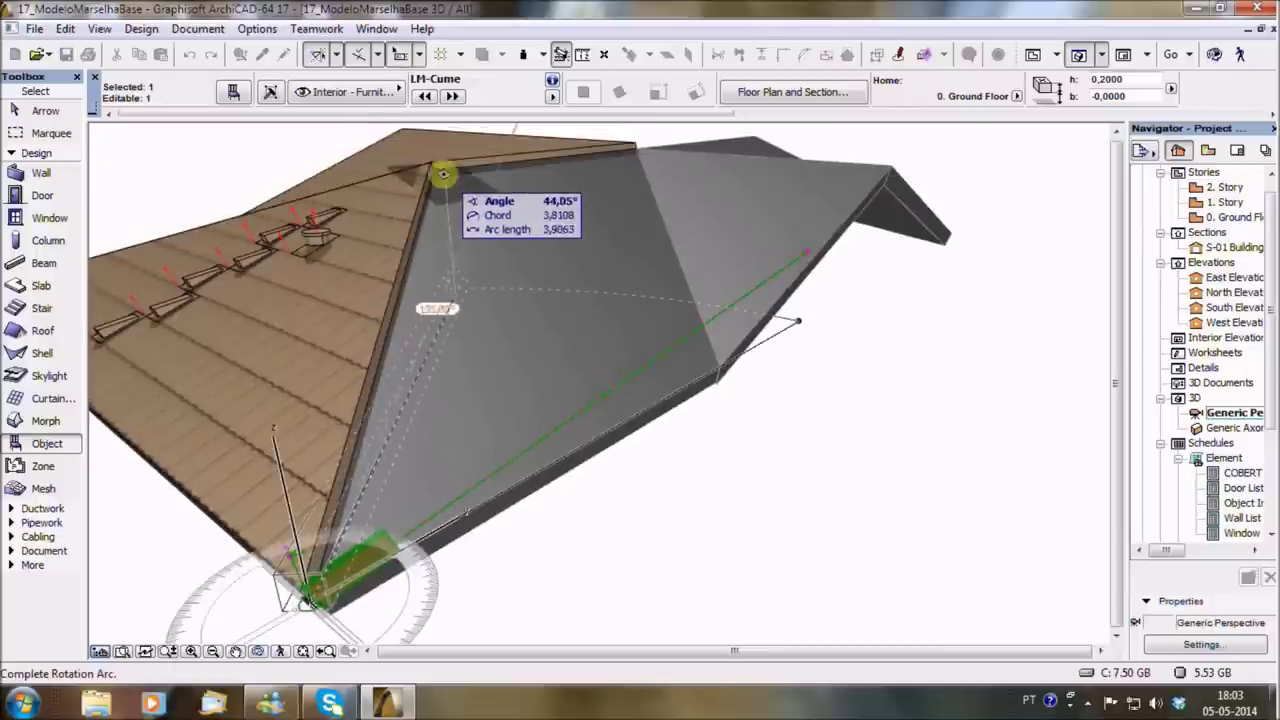
pyautogui.click(432, 168)
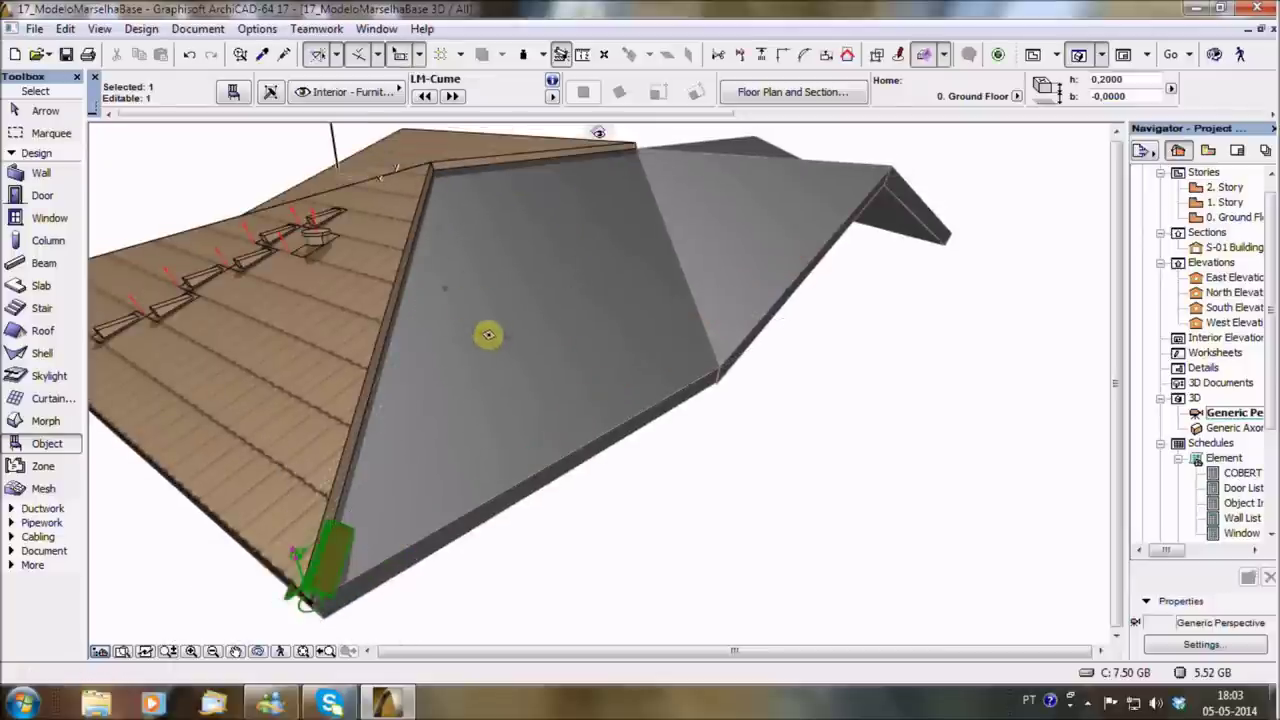
pyautogui.click(441, 228)
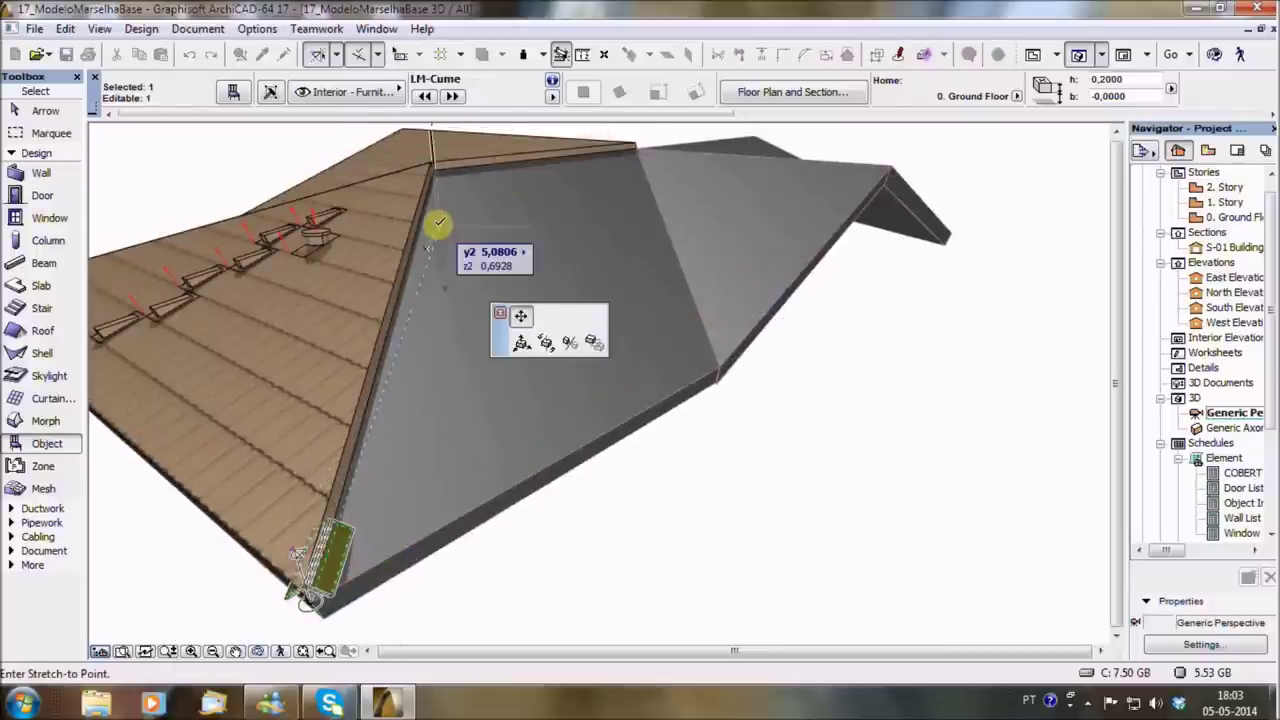
pyautogui.click(434, 168)
pyautogui.moveTo(454, 329)
pyautogui.keyDown('shift'); pyautogui.mouseDown(button='middle')
pyautogui.moveTo(532, 426)
pyautogui.moveTo(535, 454)
pyautogui.mouseUp(button='middle'); pyautogui.keyUp('shift')
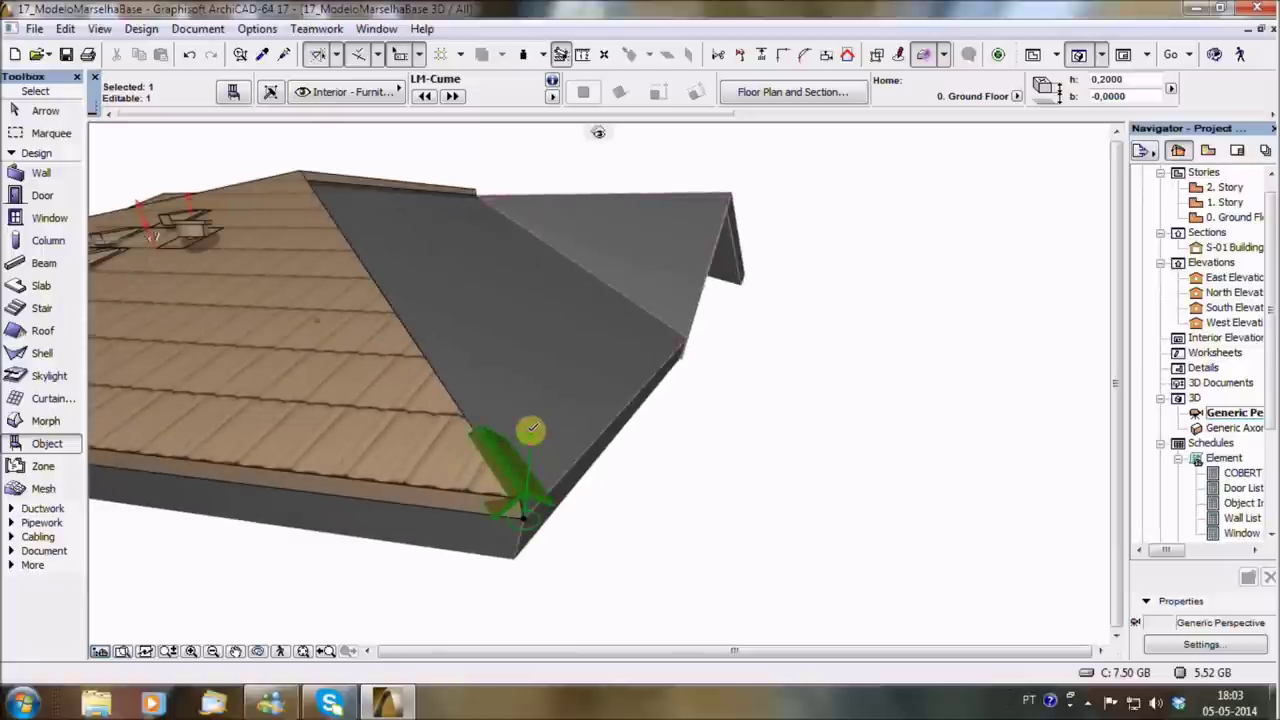
# Raise the ridge tile's height so it sits on the roof edge.
pyautogui.click(531, 428)
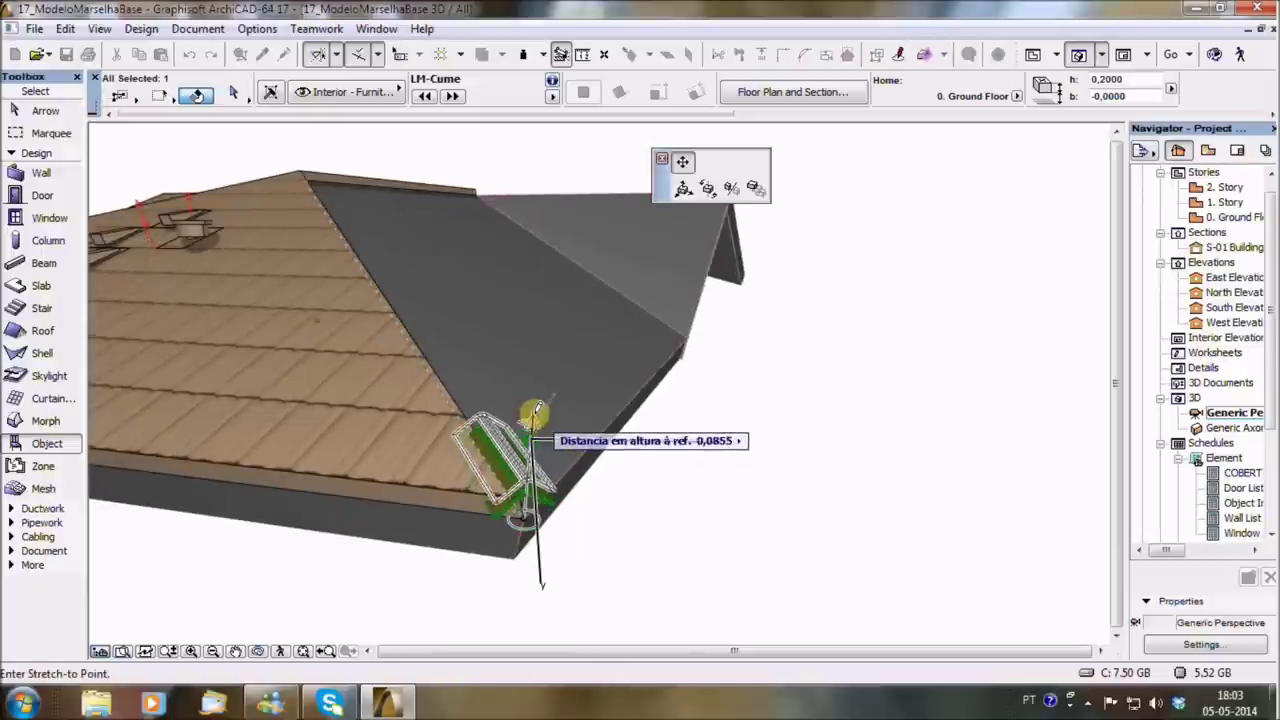
pyautogui.click(537, 410)
pyautogui.keyDown('shift'); pyautogui.moveTo(586, 476); pyautogui.dragTo(540, 328, button='middle'); pyautogui.keyUp('shift')
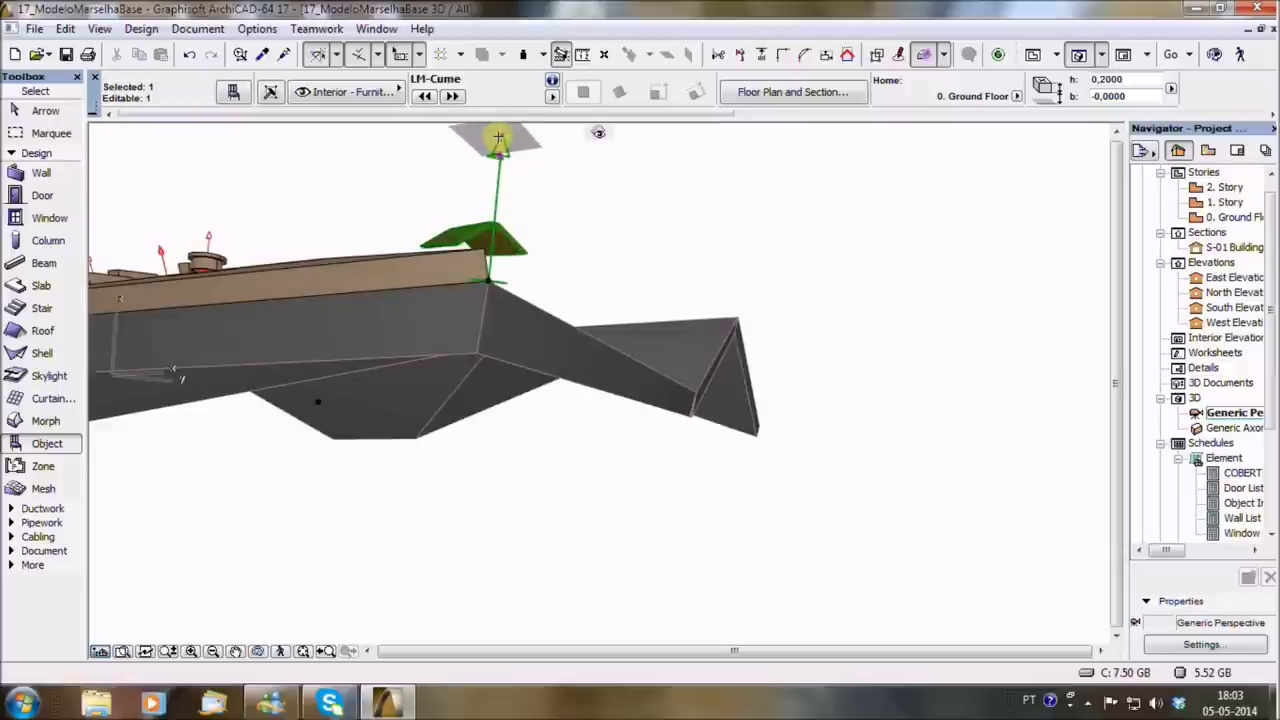
pyautogui.click(498, 137)
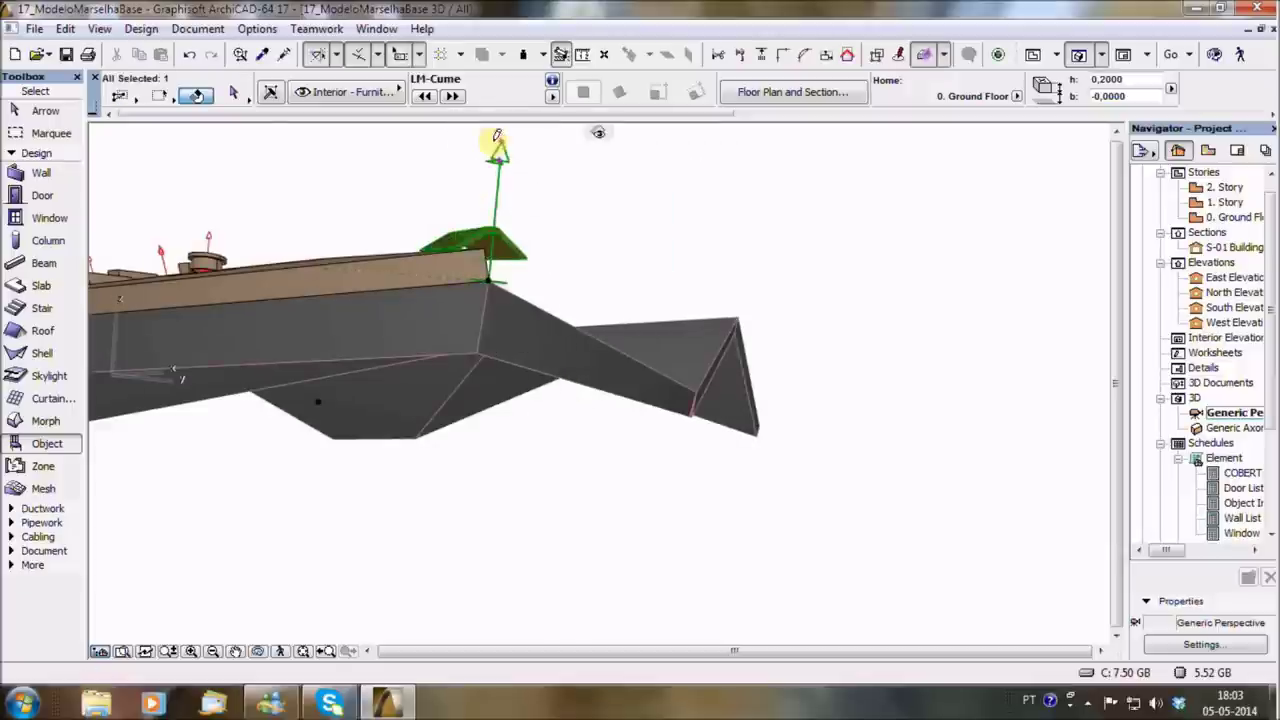
pyautogui.press('Escape')
pyautogui.keyDown('shift'); pyautogui.moveTo(486, 371); pyautogui.dragTo(648, 505, button='middle'); pyautogui.keyUp('shift')
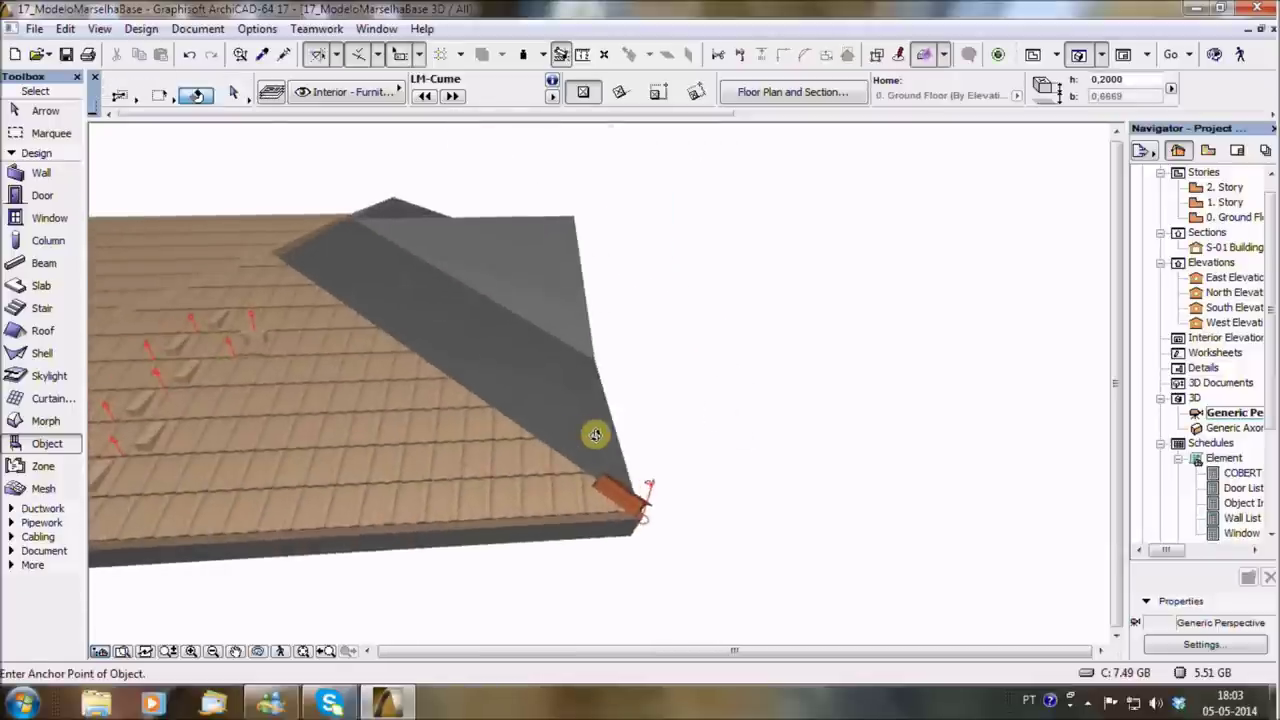
# Select the eave-corner ridge tile and confirm its Vermelho finish in settings.
pyautogui.scroll(3, 648, 505)
pyautogui.scroll(3, 657, 491)
pyautogui.scroll(2, 671, 505)
pyautogui.click(598, 532)
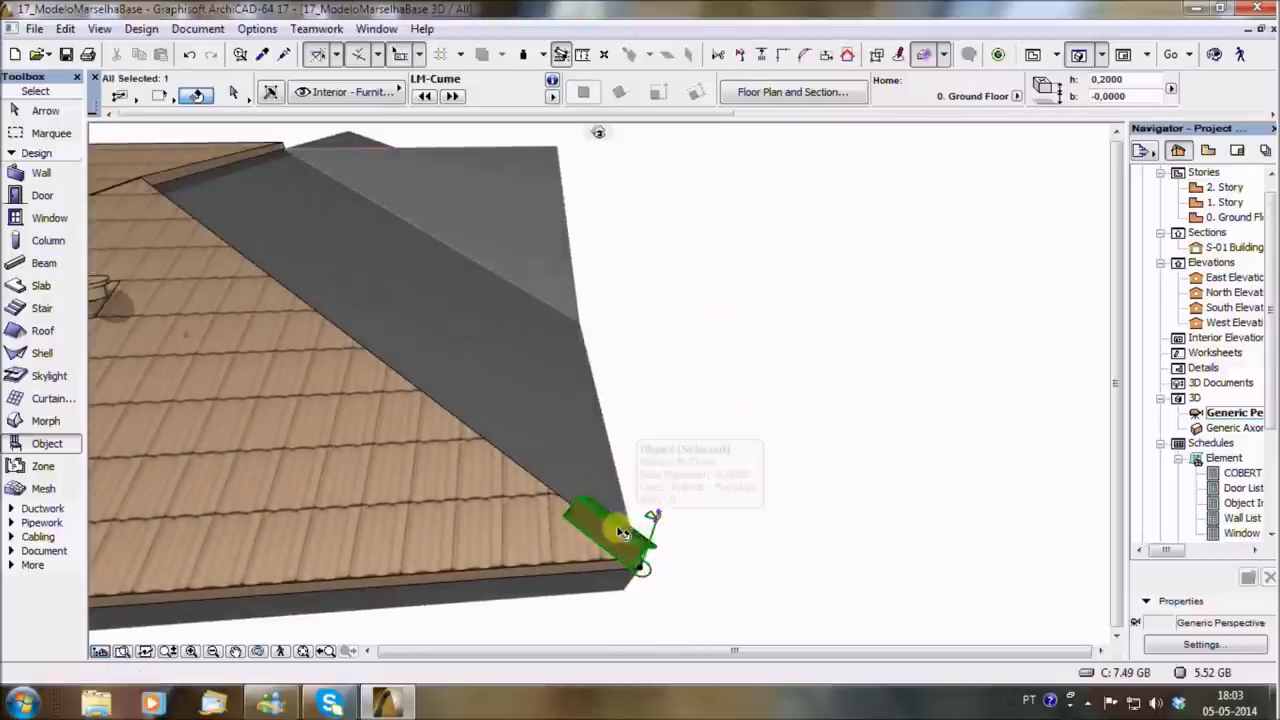
pyautogui.keyDown('shift'); pyautogui.moveTo(598, 532); pyautogui.dragTo(598, 132, button='middle'); pyautogui.keyUp('shift')
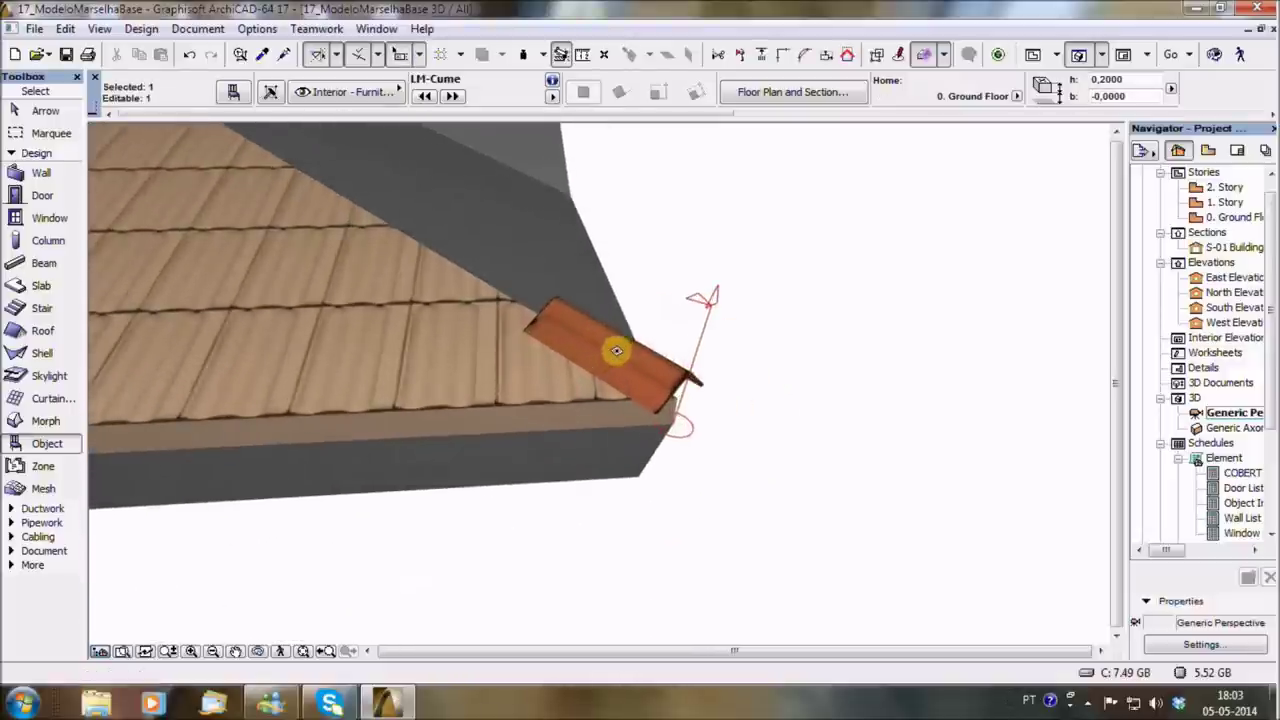
pyautogui.doubleClick(670, 437)
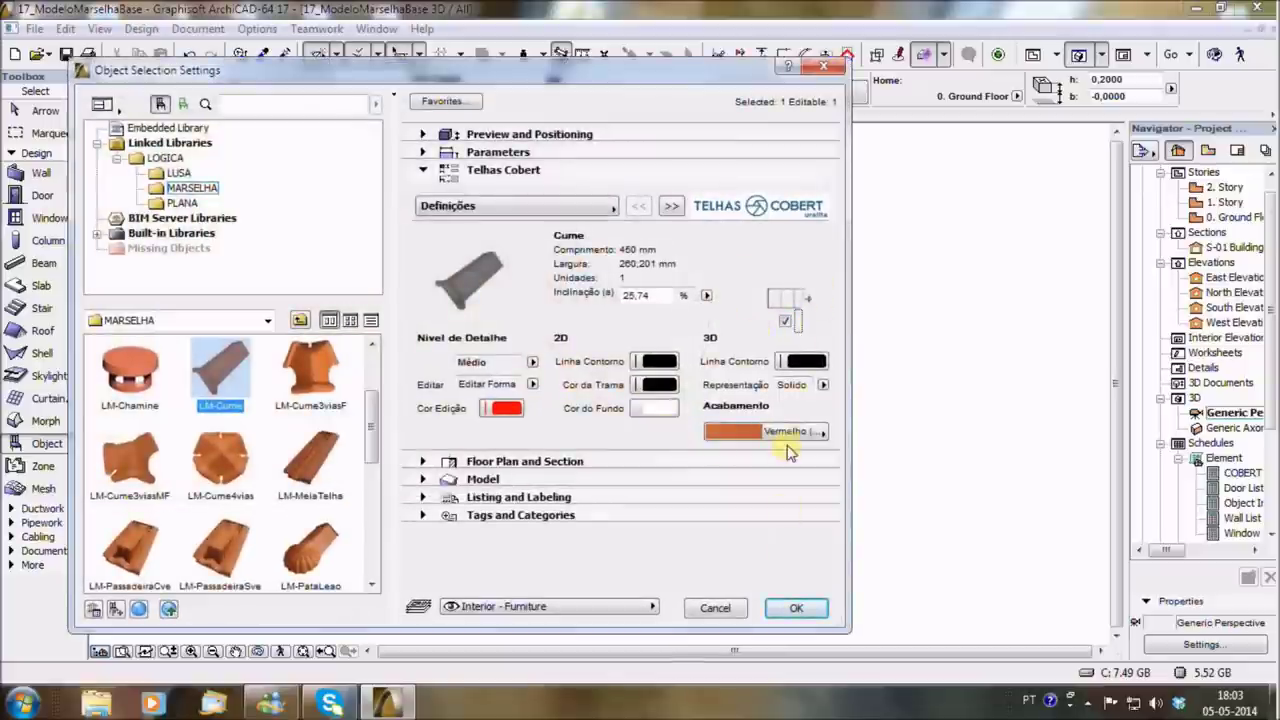
pyautogui.click(796, 607)
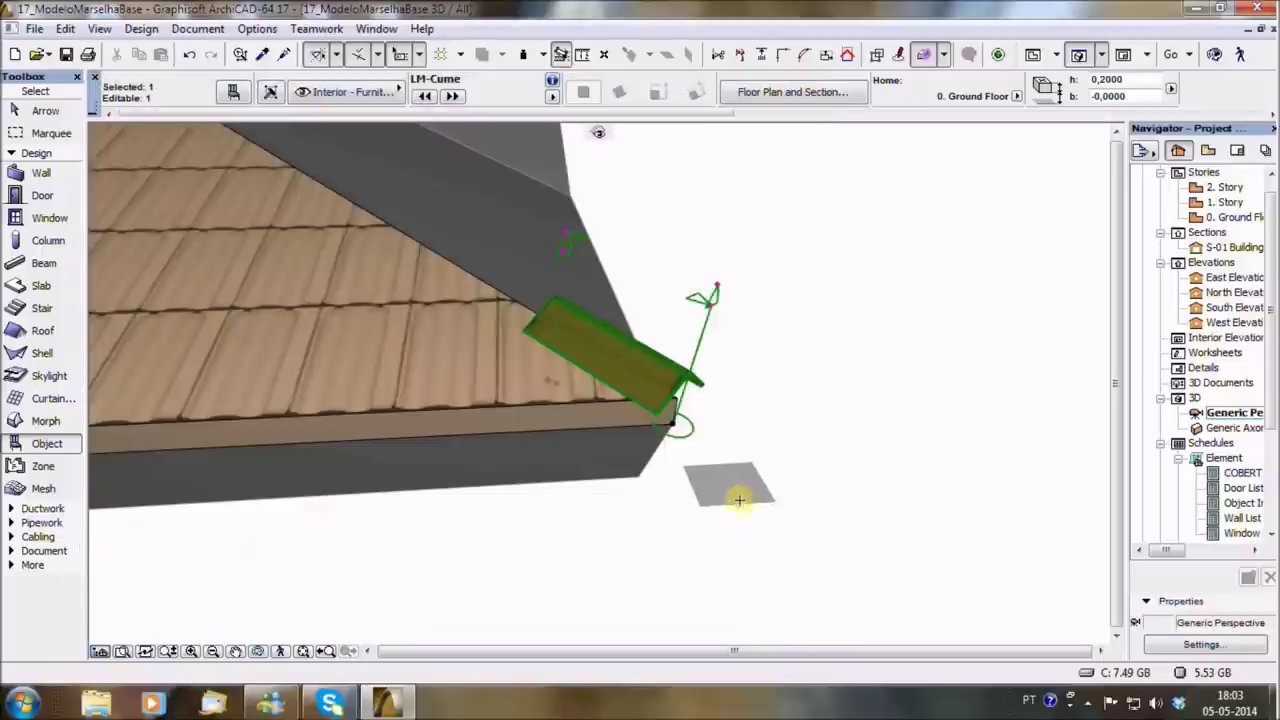
# Stretch the ridge tiles from the eave corner up to the top of the hip.
pyautogui.moveTo(741, 501)
pyautogui.keyDown('shift'); pyautogui.mouseDown(button='middle')
pyautogui.moveTo(534, 471)
pyautogui.moveTo(603, 474)
pyautogui.moveTo(370, 426)
pyautogui.moveTo(431, 437)
pyautogui.moveTo(320, 466)
pyautogui.mouseUp(button='middle'); pyautogui.keyUp('shift')
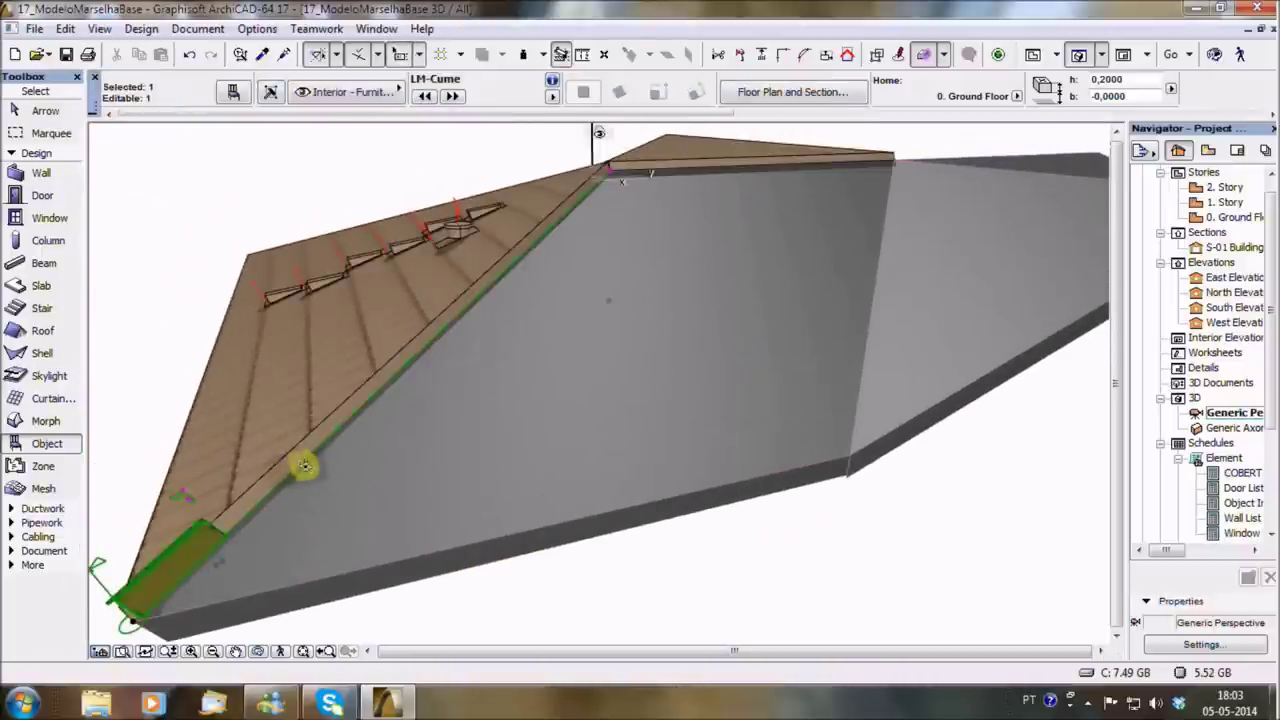
pyautogui.click(183, 484)
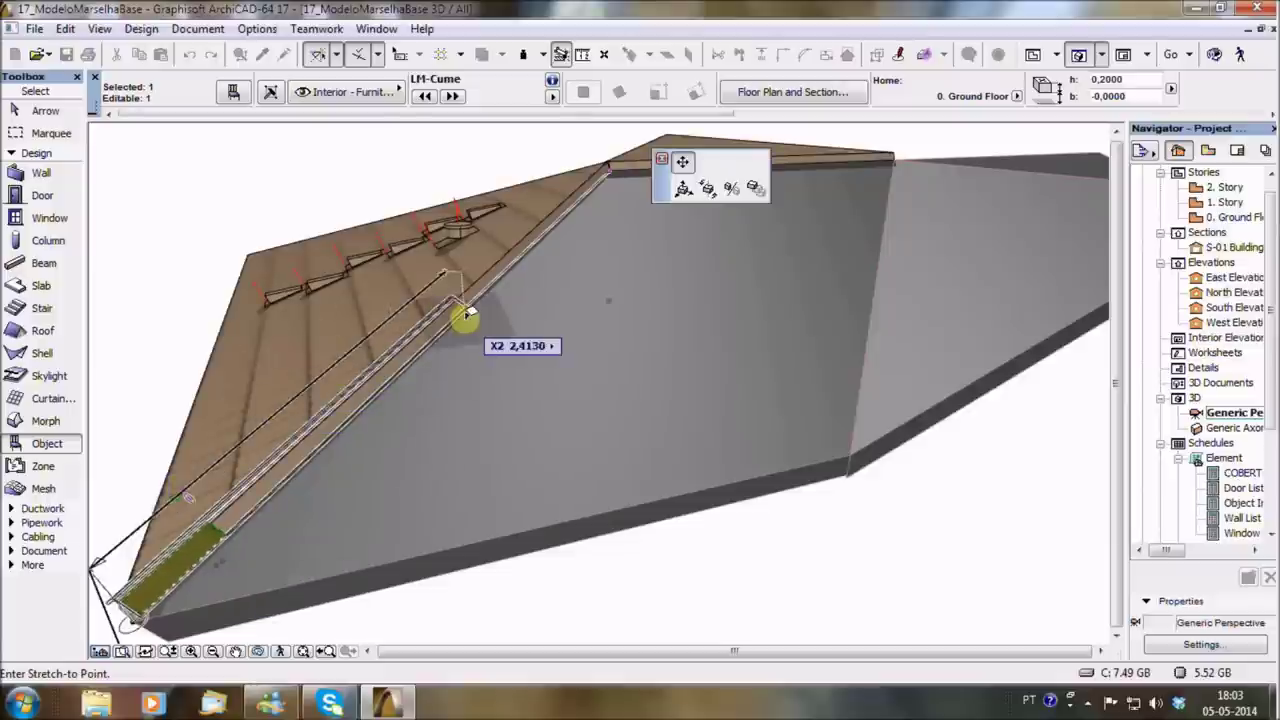
pyautogui.click(608, 168)
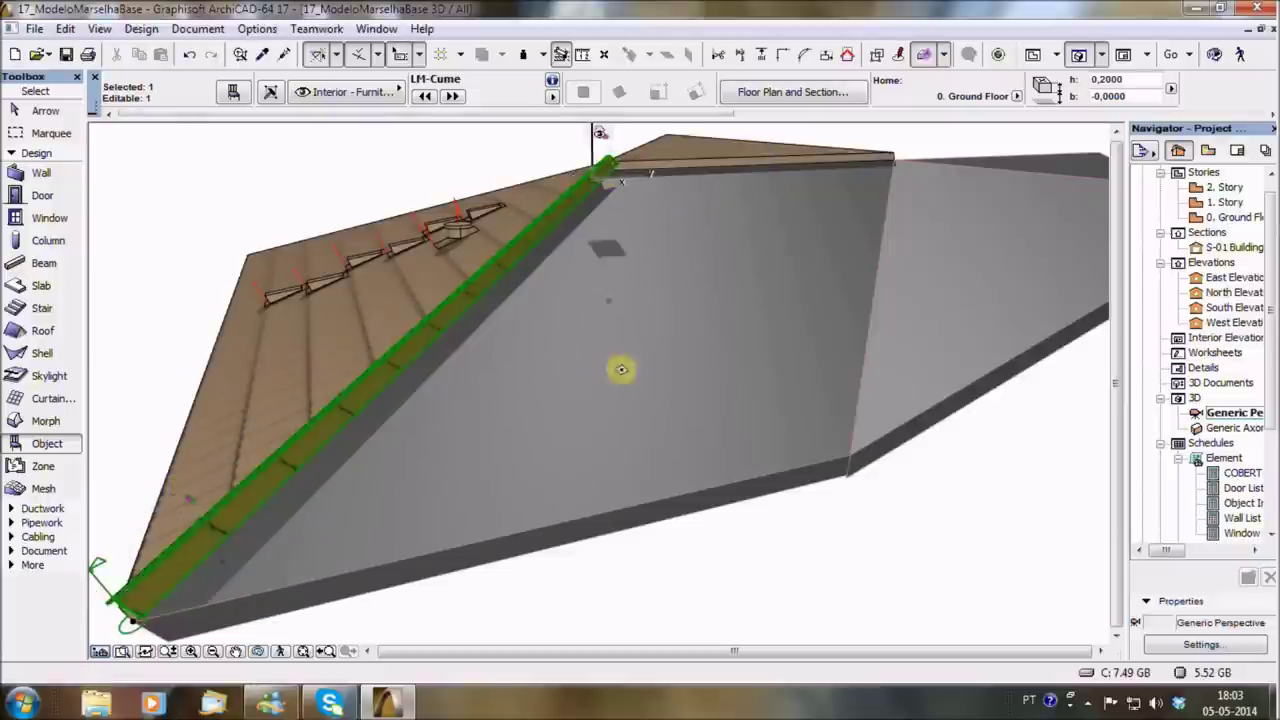
pyautogui.press('Escape')
pyautogui.moveTo(451, 479)
pyautogui.keyDown('shift'); pyautogui.mouseDown(button='middle')
pyautogui.moveTo(777, 400)
pyautogui.moveTo(475, 455)
pyautogui.moveTo(534, 443)
pyautogui.mouseUp(button='middle'); pyautogui.keyUp('shift')
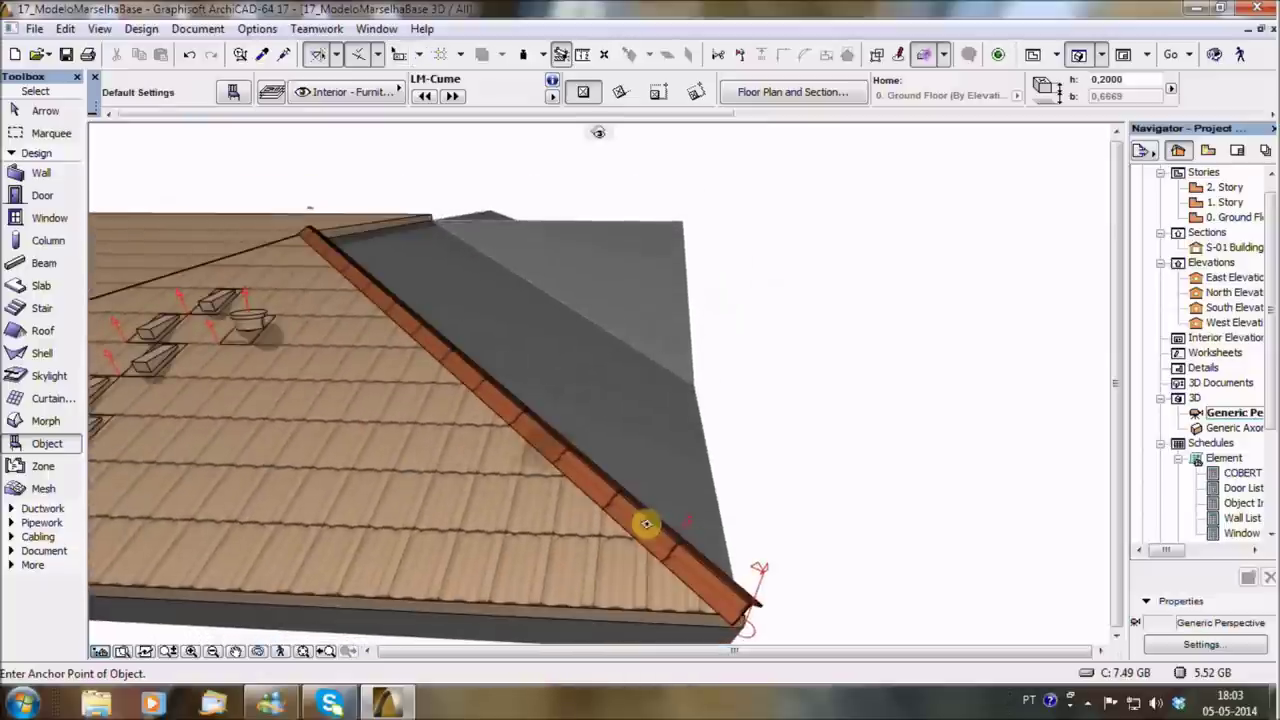
# Adjust the hip ridge tiles' Afinação along the roof edge to 0,2796.
pyautogui.click(691, 520)
pyautogui.click(697, 522)
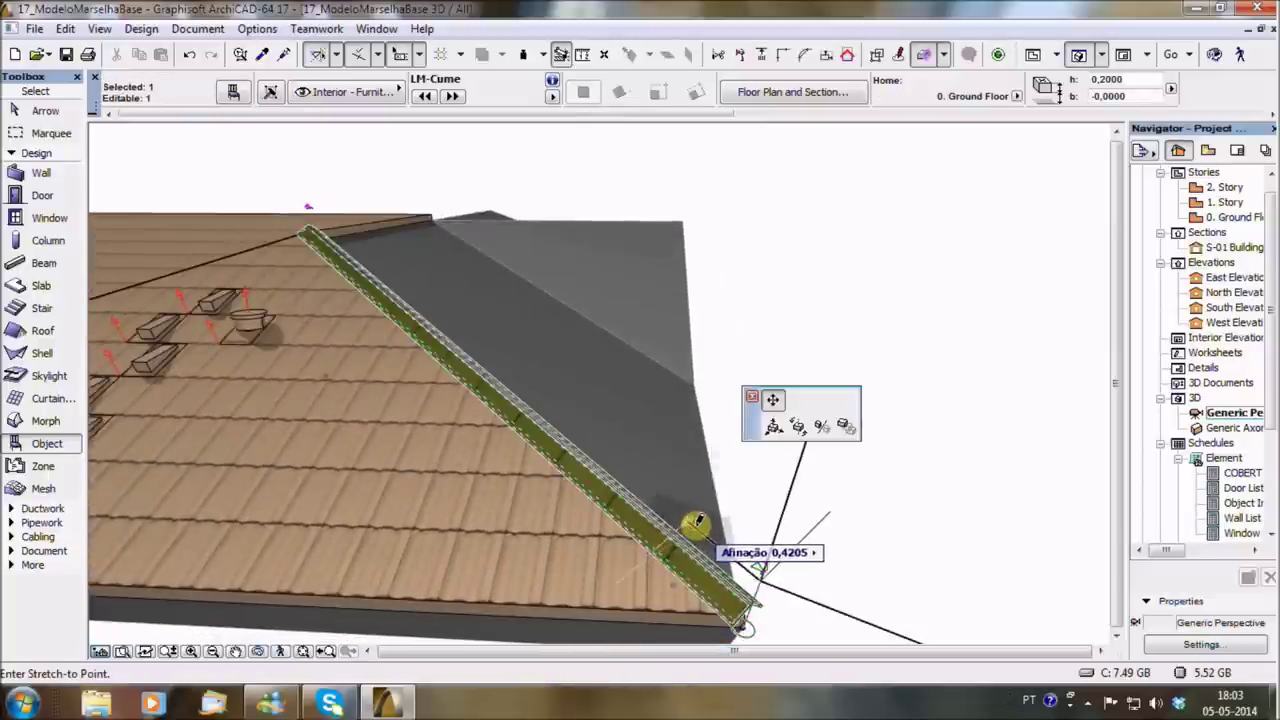
pyautogui.click(707, 533)
pyautogui.moveTo(700, 537); pyautogui.dragTo(640, 465, button='middle')
pyautogui.press('Escape')
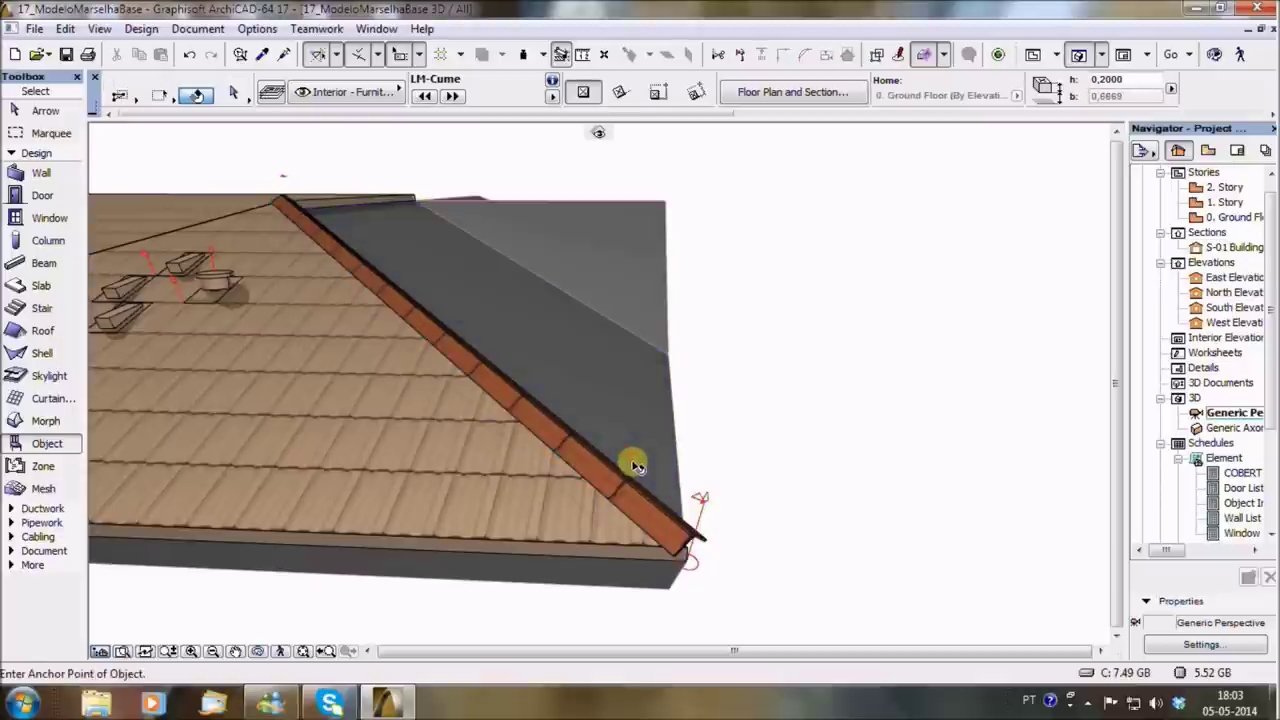
pyautogui.keyDown('shift'); pyautogui.click(636, 466); pyautogui.keyUp('shift')
pyautogui.click(634, 457)
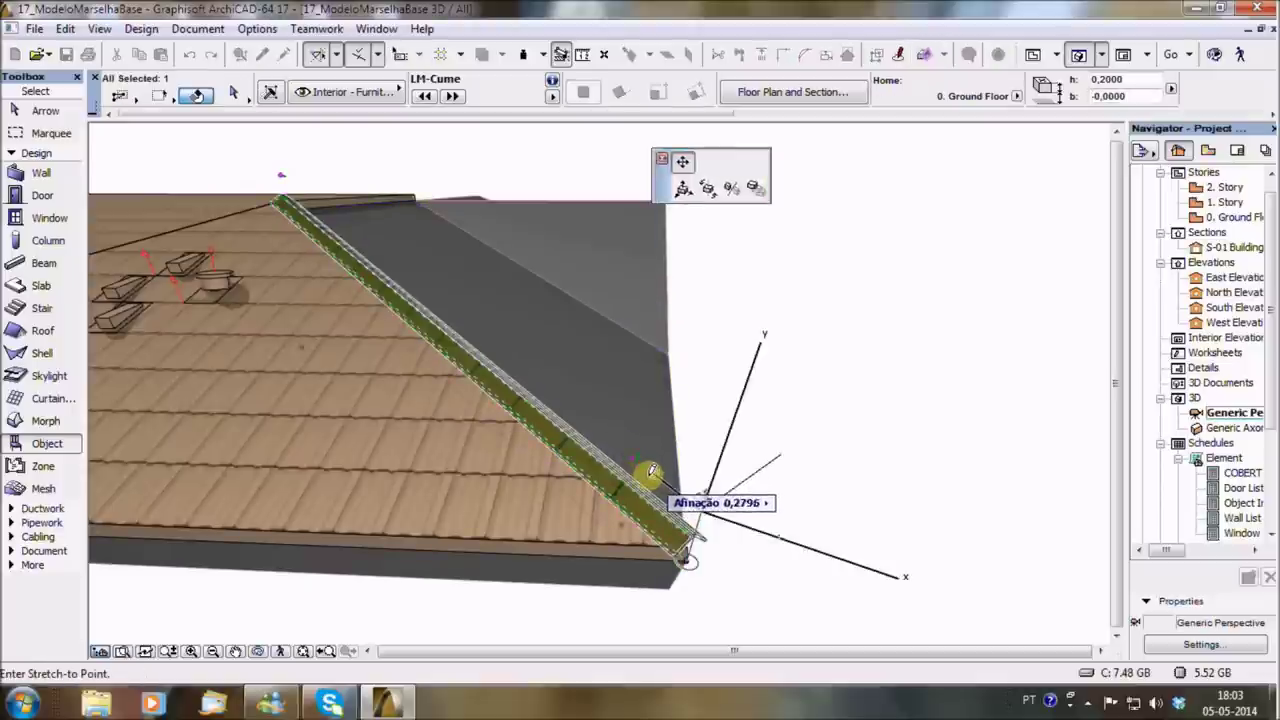
pyautogui.click(651, 480)
pyautogui.scroll(2, 655, 485)
# Refine the ridge's Afinação once more and commit the adjusted ridge shape.
pyautogui.keyDown('shift'); pyautogui.click(661, 479); pyautogui.keyUp('shift')
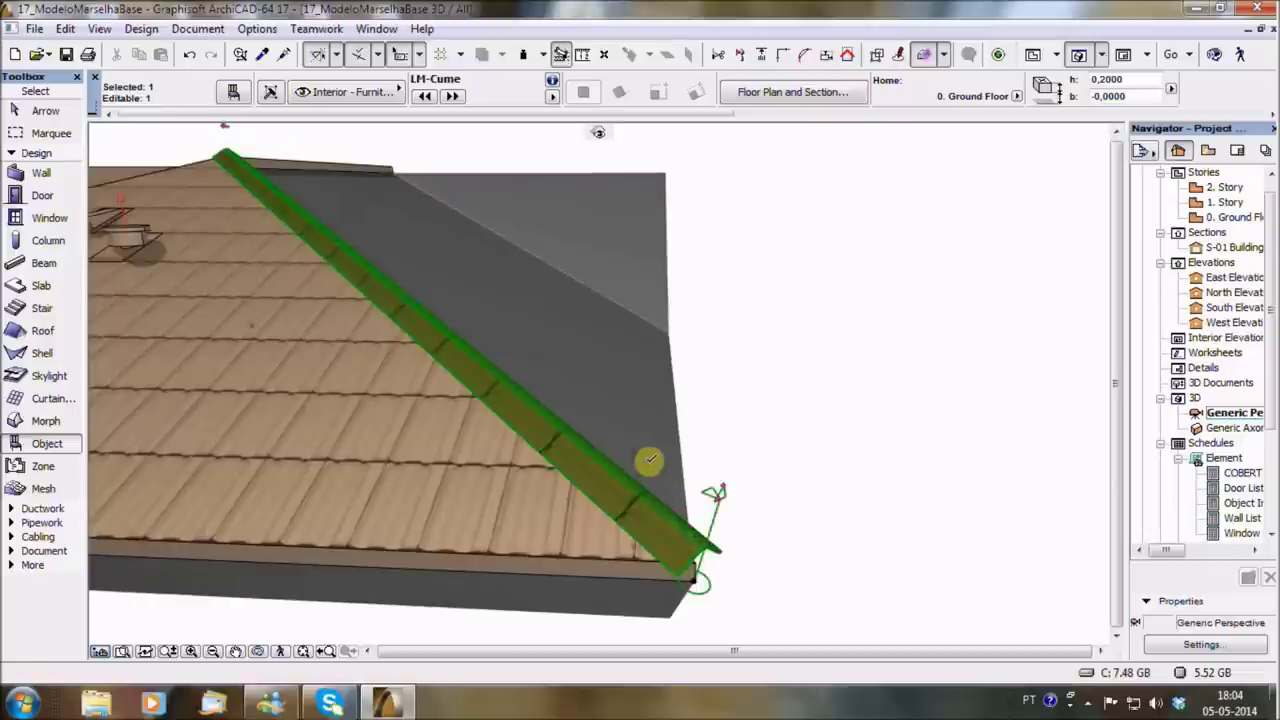
pyautogui.click(699, 548)
pyautogui.click(740, 495)
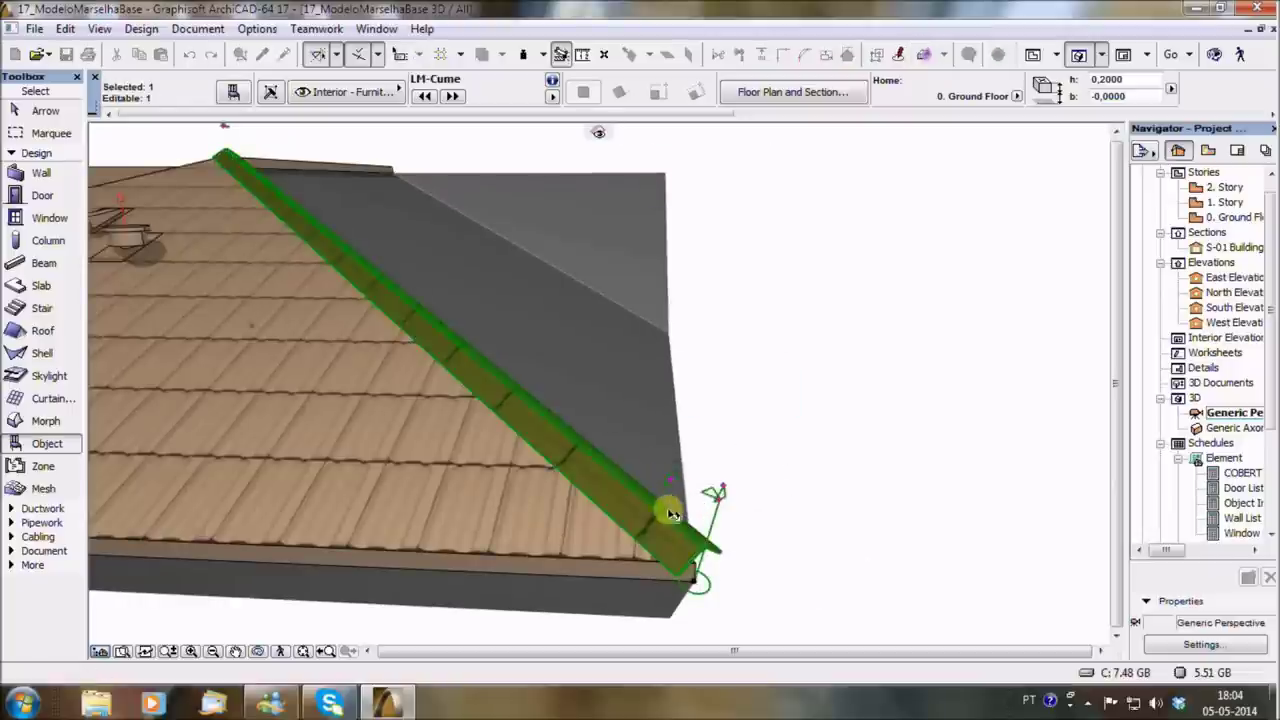
pyautogui.scroll(2, 671, 509)
pyautogui.scroll(-2, 691, 531)
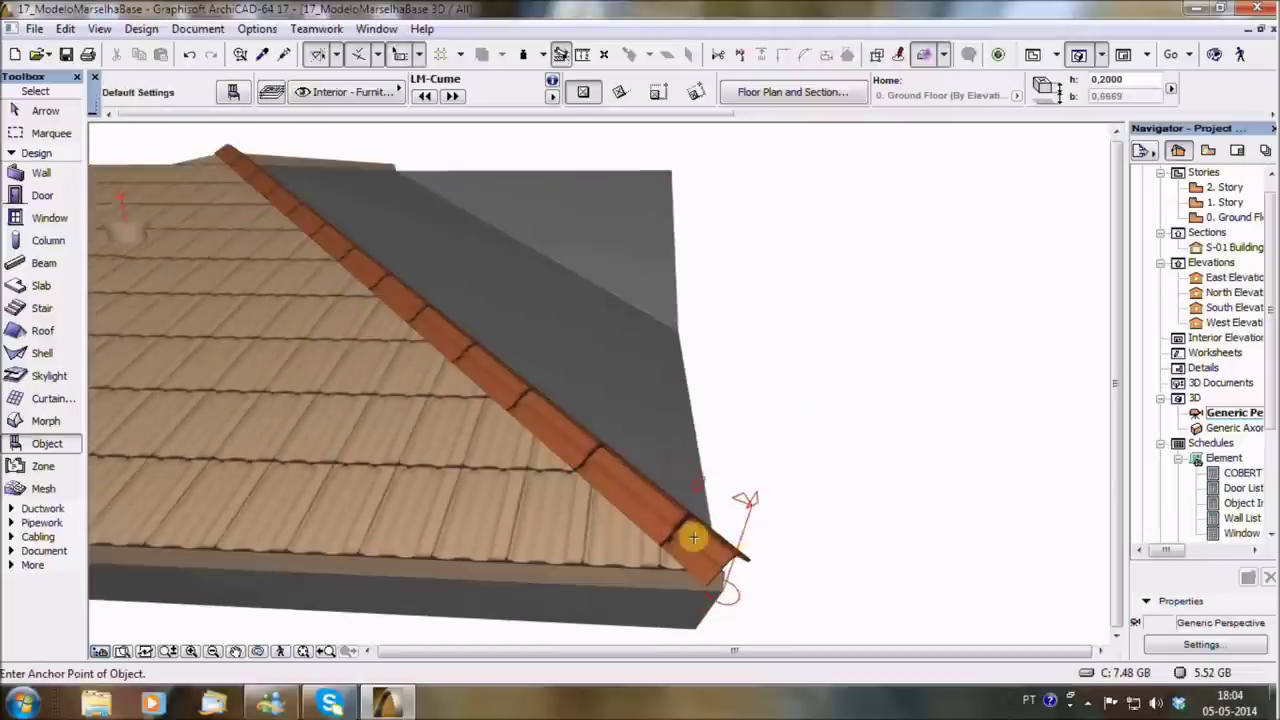
# Raise the ridge tile's Nivel de Detalhe from Médio to Alto.
pyautogui.doubleClick(698, 542)
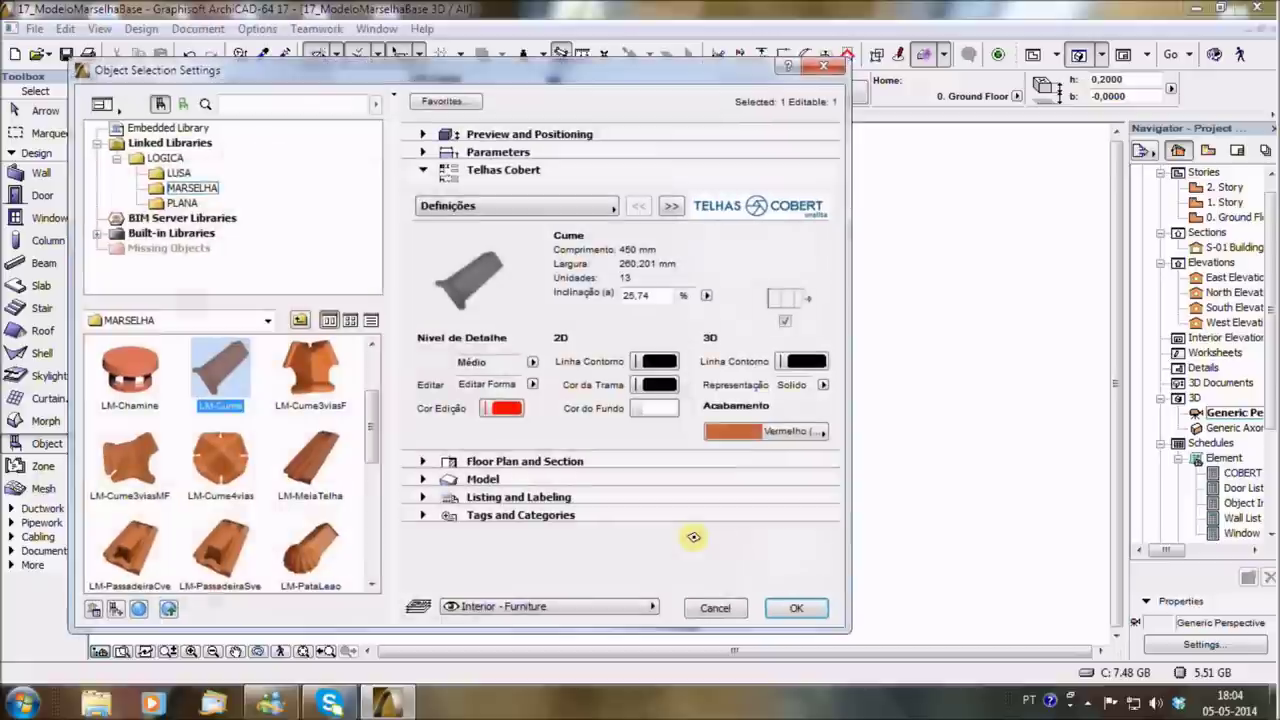
pyautogui.click(568, 394)
pyautogui.click(786, 606)
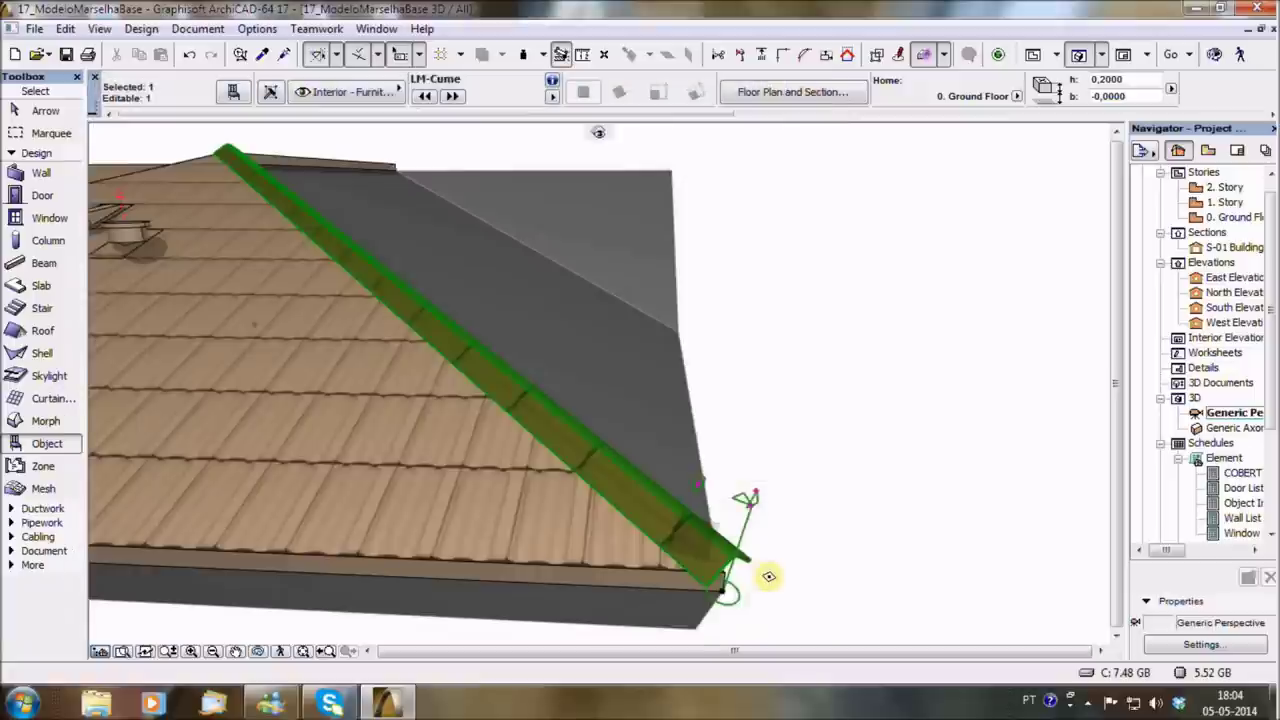
pyautogui.press('Escape')
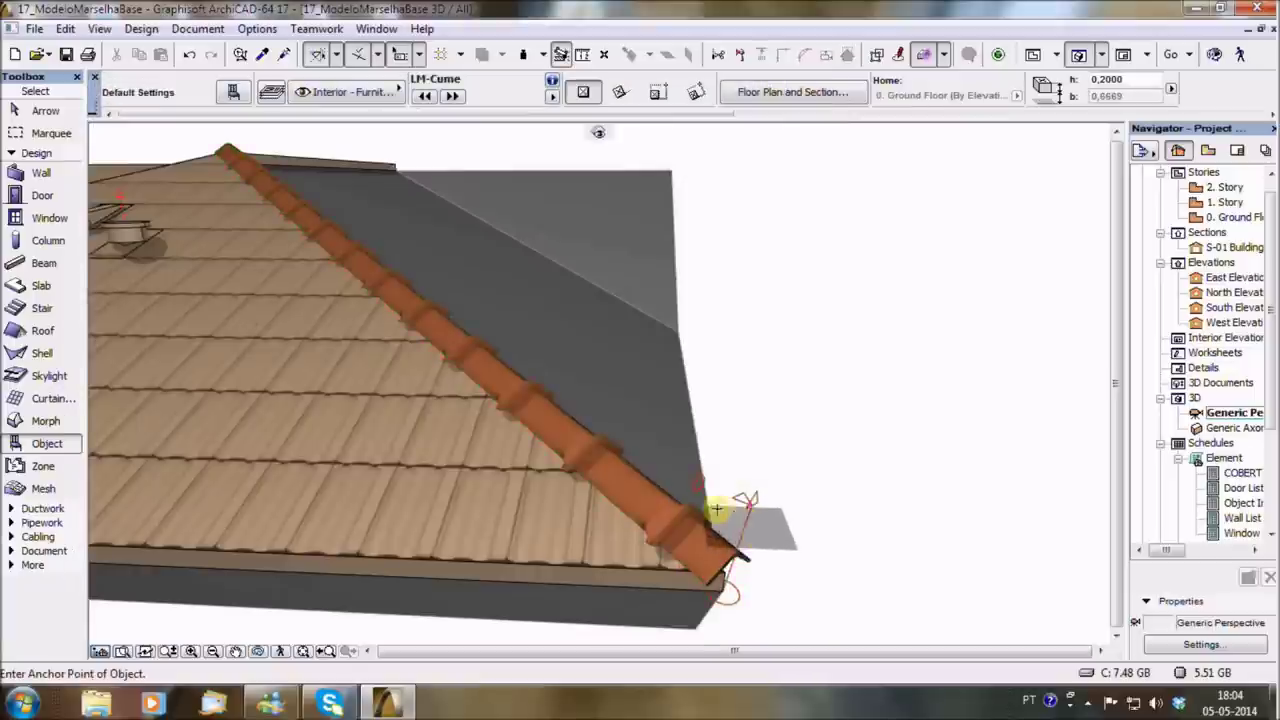
# Change the ridge's Afinação to 0,4205.
pyautogui.click(702, 487)
pyautogui.click(700, 490)
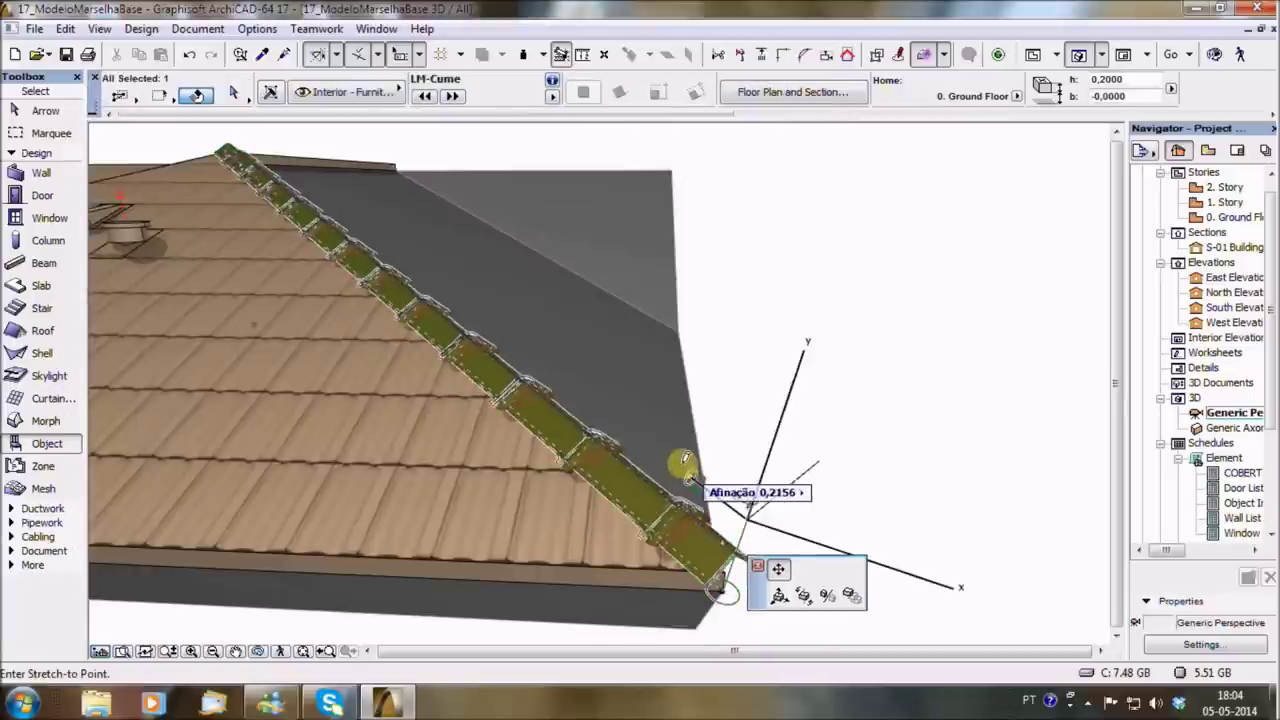
pyautogui.click(612, 386)
pyautogui.press('Escape')
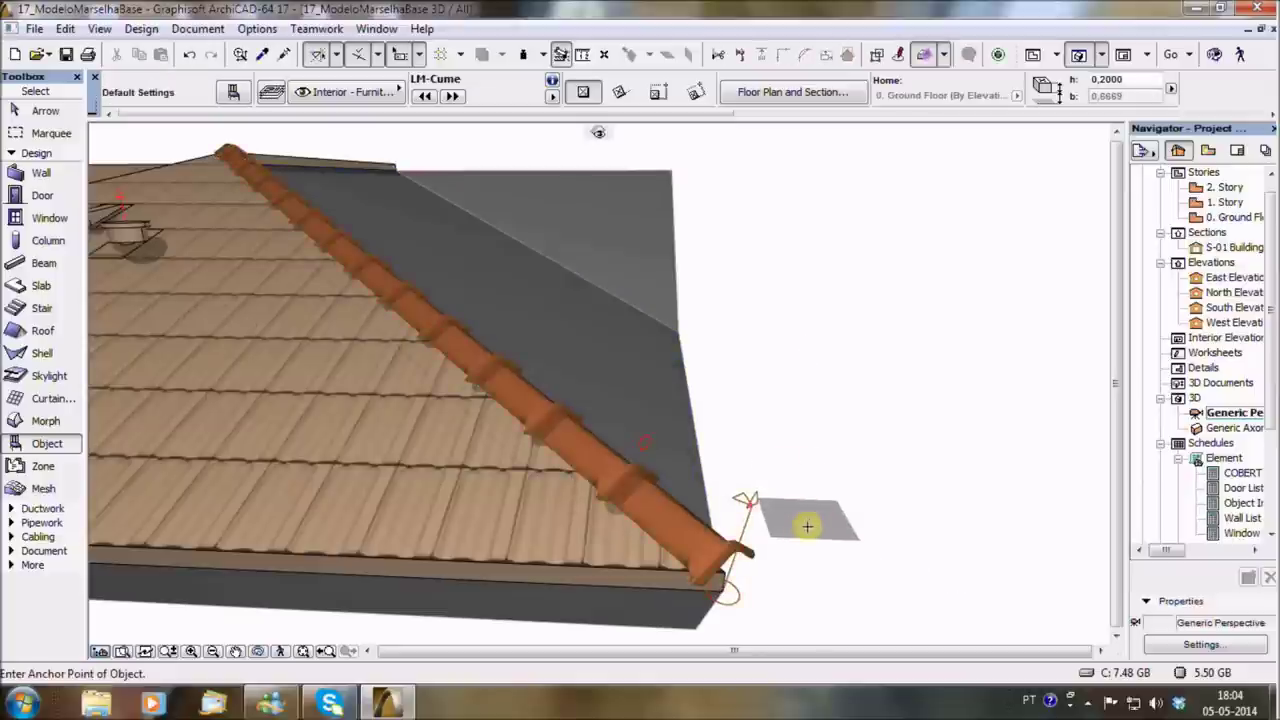
pyautogui.scroll(-2, 808, 533)
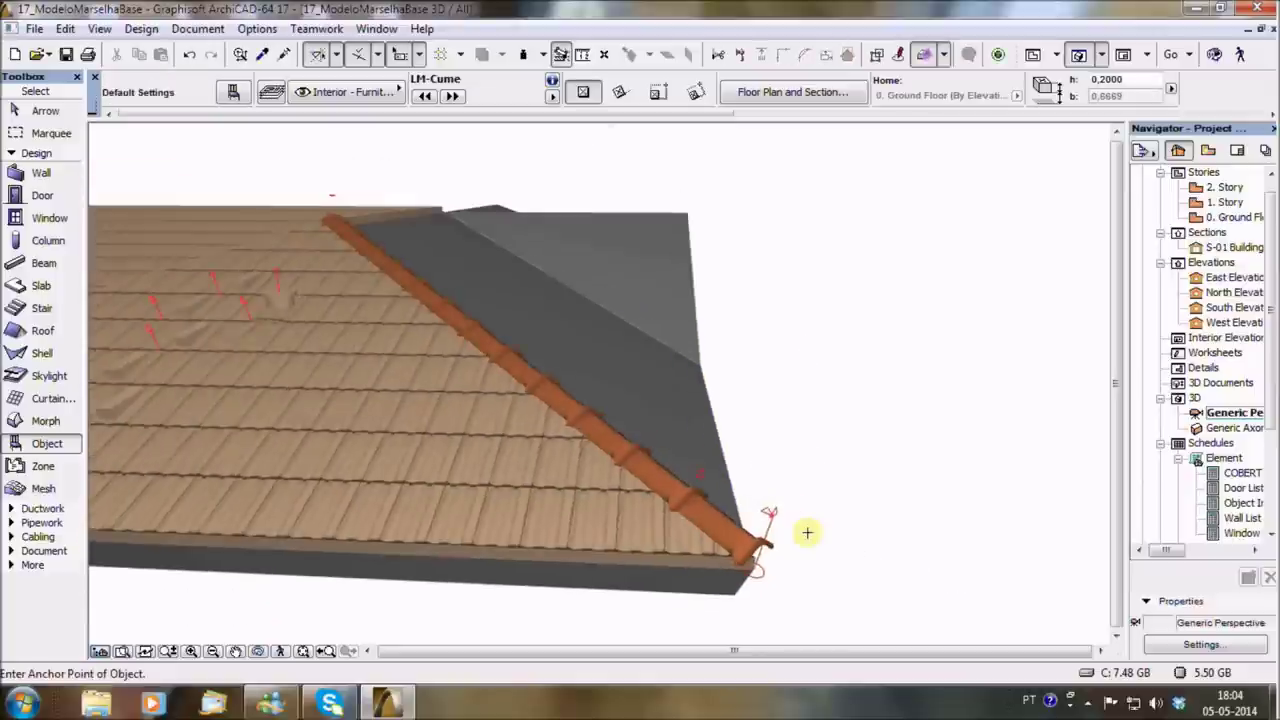
# Review and confirm the ridge tile settings, then select the finished ridge.
pyautogui.keyDown('shift'); pyautogui.click(736, 539); pyautogui.keyUp('shift')
pyautogui.doubleClick(731, 535)
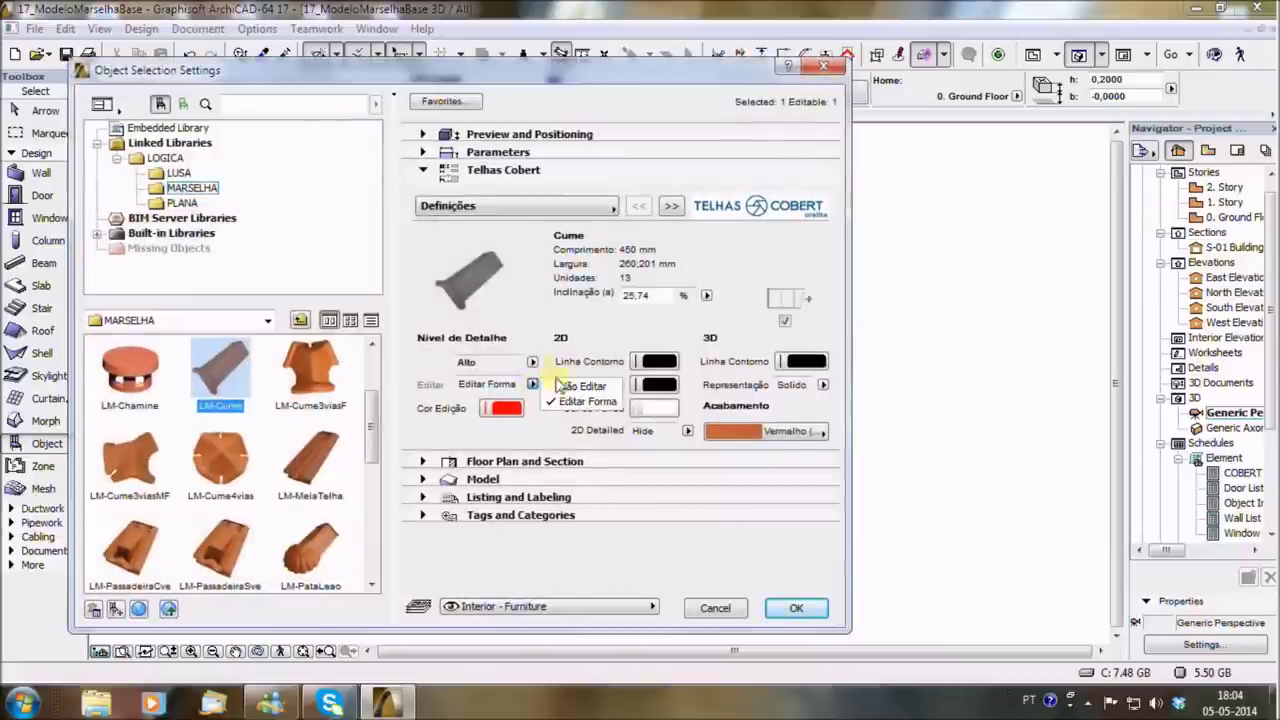
pyautogui.click(796, 608)
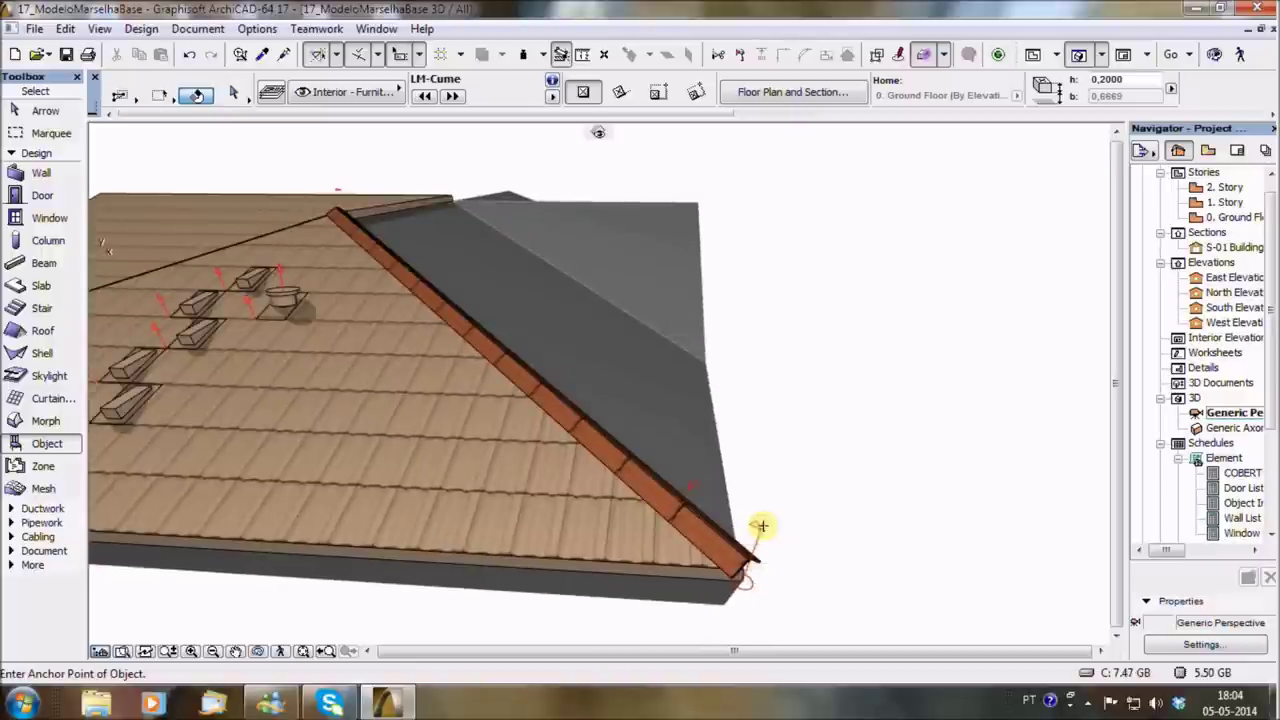
pyautogui.click(745, 578)
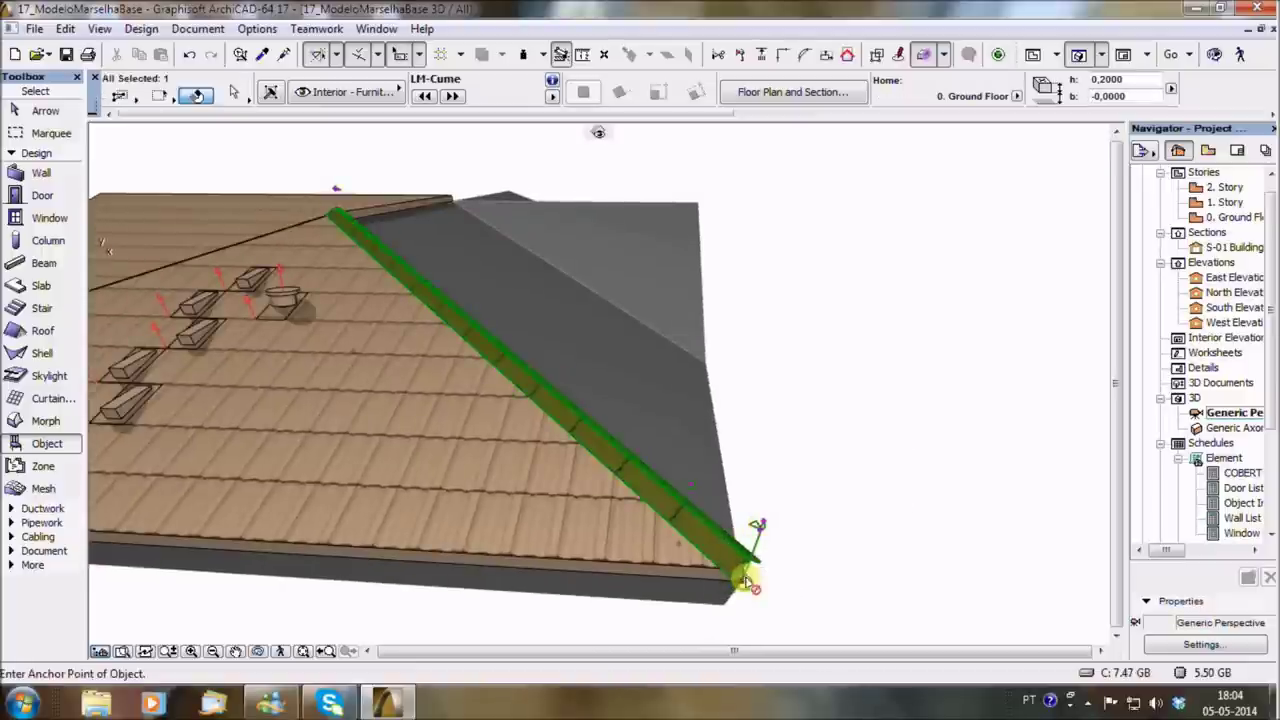
# Move the LM-Cume ridge object to the other eave corner of the roof.
pyautogui.click(745, 578)
pyautogui.moveTo(571, 523)
pyautogui.keyDown('shift'); pyautogui.mouseDown(button='middle')
pyautogui.moveTo(415, 505)
pyautogui.moveTo(766, 400)
pyautogui.moveTo(820, 428)
pyautogui.moveTo(609, 420)
pyautogui.moveTo(492, 500)
pyautogui.mouseUp(button='middle'); pyautogui.keyUp('shift')
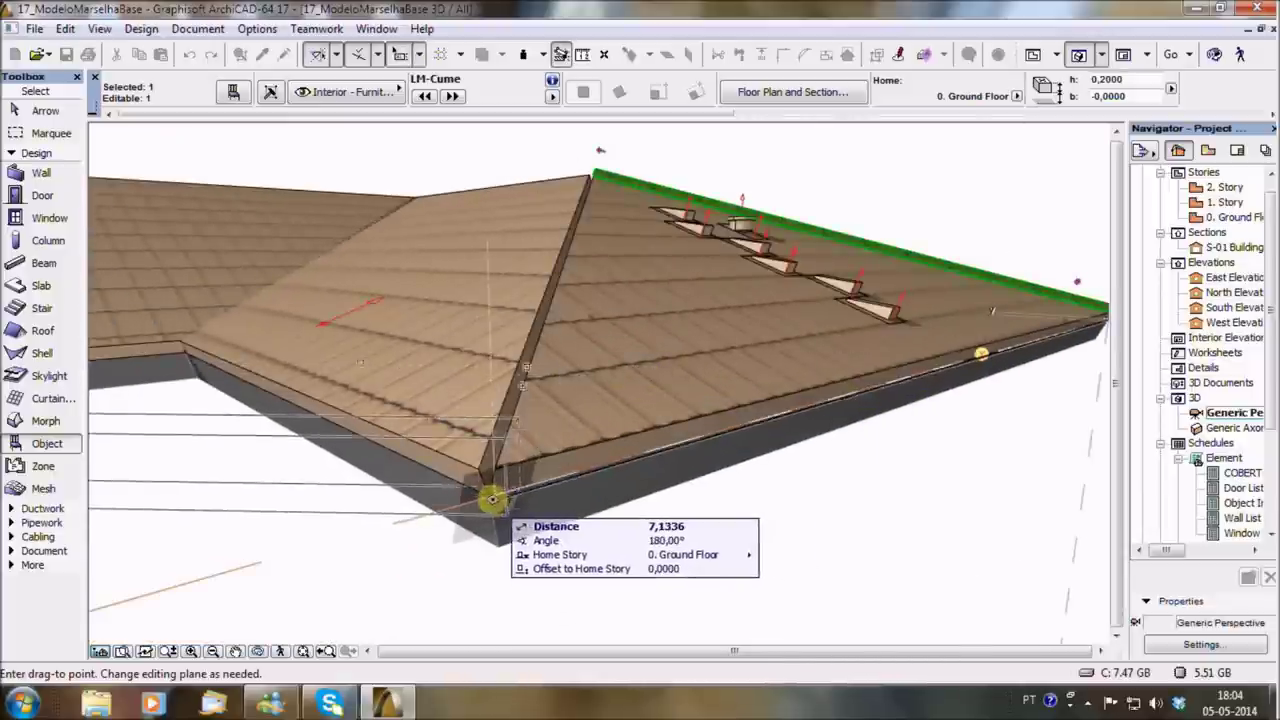
pyautogui.click(492, 500)
# Rotate the ridge piece about that corner toward the next hip line.
pyautogui.hotkey('ctrl', 'e')
pyautogui.click(490, 497)
pyautogui.moveTo(490, 497)
pyautogui.keyDown('shift'); pyautogui.mouseDown(button='middle')
pyautogui.moveTo(589, 480)
pyautogui.moveTo(320, 371)
pyautogui.moveTo(374, 352)
pyautogui.mouseUp(button='middle'); pyautogui.keyUp('shift')
pyautogui.click(392, 332)
pyautogui.moveTo(843, 323)
pyautogui.keyDown('shift'); pyautogui.mouseDown(button='middle')
pyautogui.moveTo(814, 406)
pyautogui.moveTo(857, 277)
pyautogui.moveTo(651, 449)
pyautogui.mouseUp(button='middle'); pyautogui.keyUp('shift')
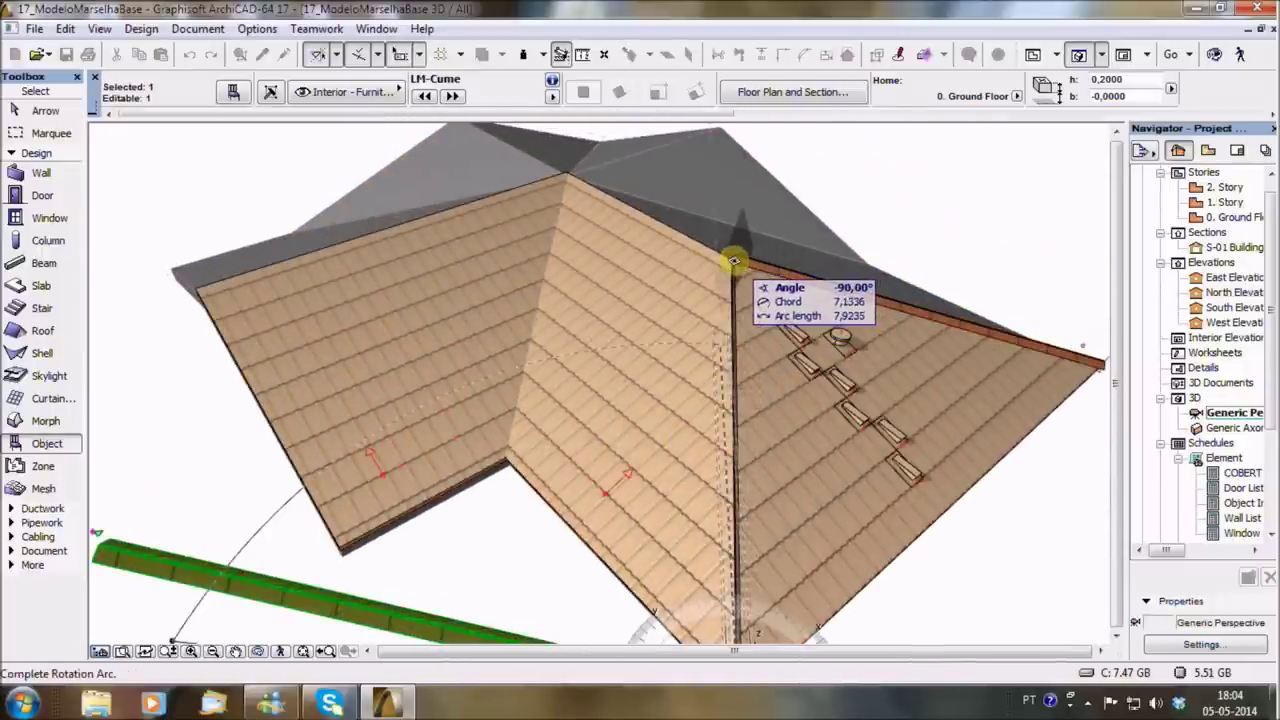
pyautogui.click(844, 362)
# Turn the ridge piece about −90° onto the sloping hip edge and check it from above.
pyautogui.keyDown('shift'); pyautogui.moveTo(846, 371); pyautogui.dragTo(492, 365, button='middle'); pyautogui.keyUp('shift')
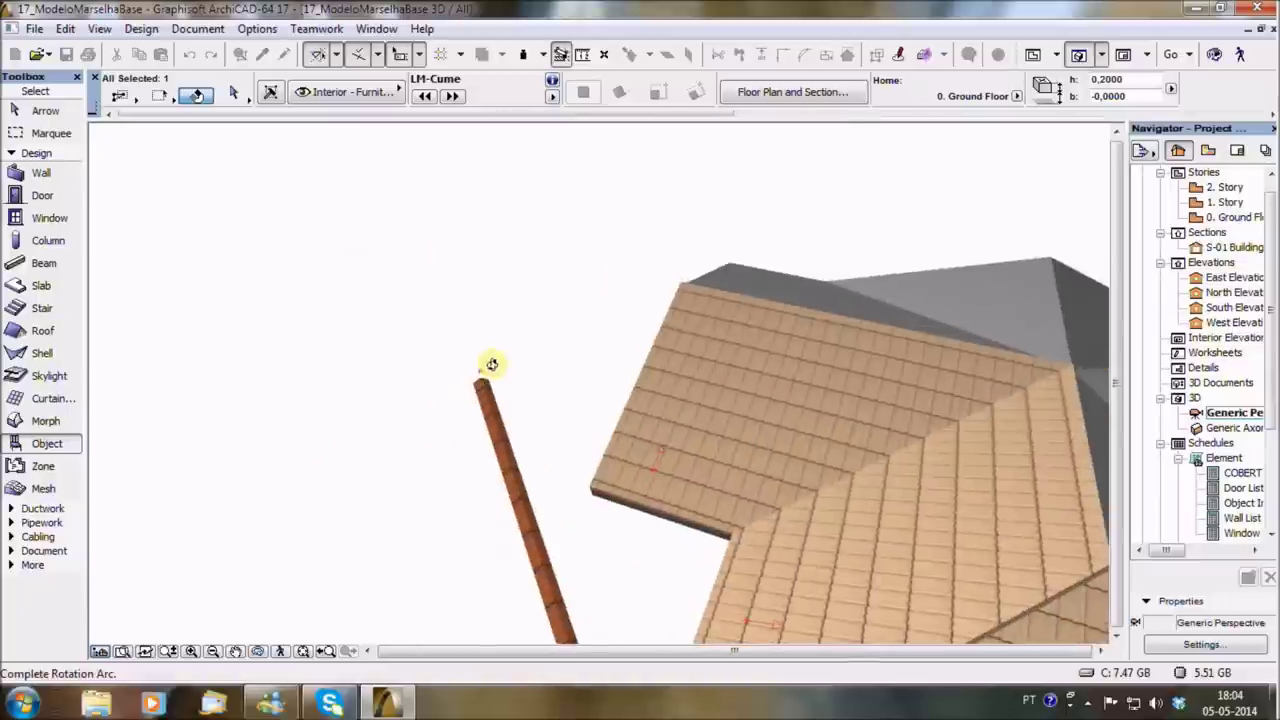
pyautogui.keyDown('shift'); pyautogui.moveTo(966, 477); pyautogui.dragTo(608, 323, button='middle'); pyautogui.keyUp('shift')
pyautogui.moveTo(771, 423)
pyautogui.keyDown('shift'); pyautogui.mouseDown(button='middle')
pyautogui.moveTo(553, 423)
pyautogui.moveTo(494, 386)
pyautogui.mouseUp(button='middle'); pyautogui.keyUp('shift')
pyautogui.moveTo(343, 491)
pyautogui.keyDown('shift'); pyautogui.mouseDown(button='middle')
pyautogui.moveTo(658, 394)
pyautogui.moveTo(531, 386)
pyautogui.moveTo(551, 389)
pyautogui.mouseUp(button='middle'); pyautogui.keyUp('shift')
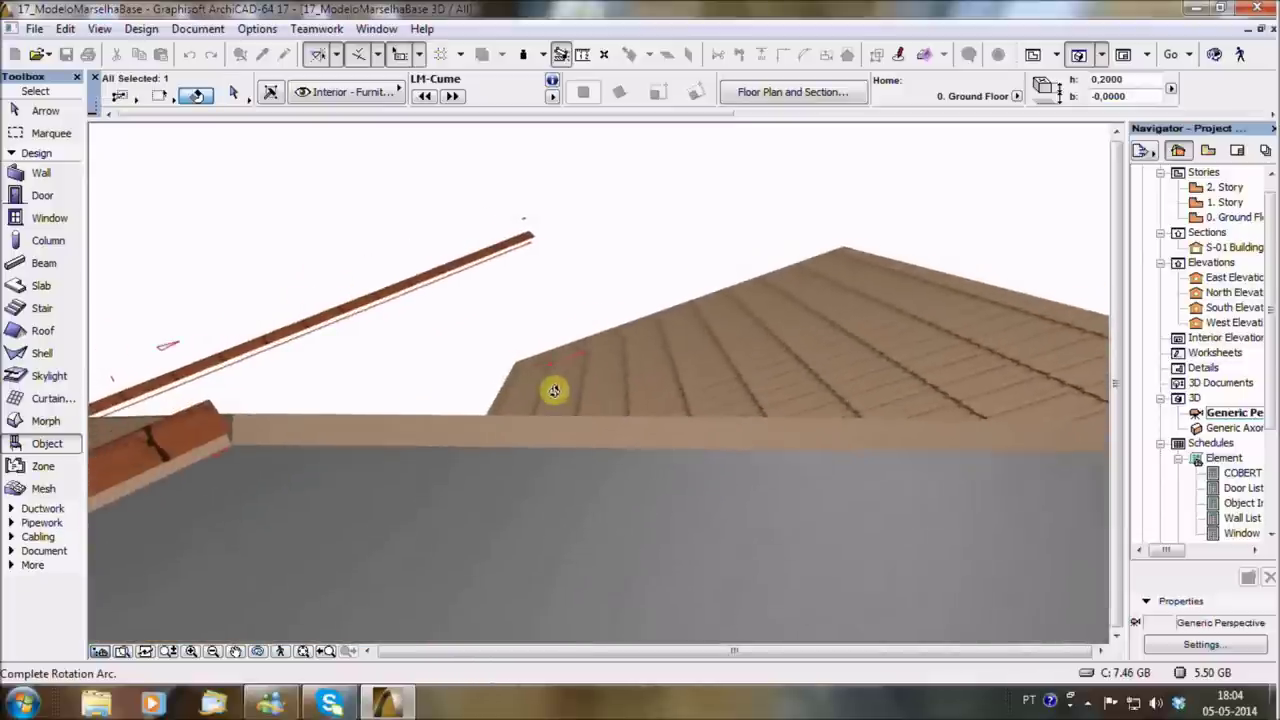
pyautogui.click(231, 444)
pyautogui.moveTo(320, 349)
pyautogui.keyDown('shift'); pyautogui.mouseDown(button='middle')
pyautogui.moveTo(323, 371)
pyautogui.moveTo(457, 397)
pyautogui.moveTo(720, 397)
pyautogui.moveTo(764, 525)
pyautogui.moveTo(750, 506)
pyautogui.mouseUp(button='middle'); pyautogui.keyUp('shift')
pyautogui.keyDown('shift'); pyautogui.click(750, 500); pyautogui.keyUp('shift')
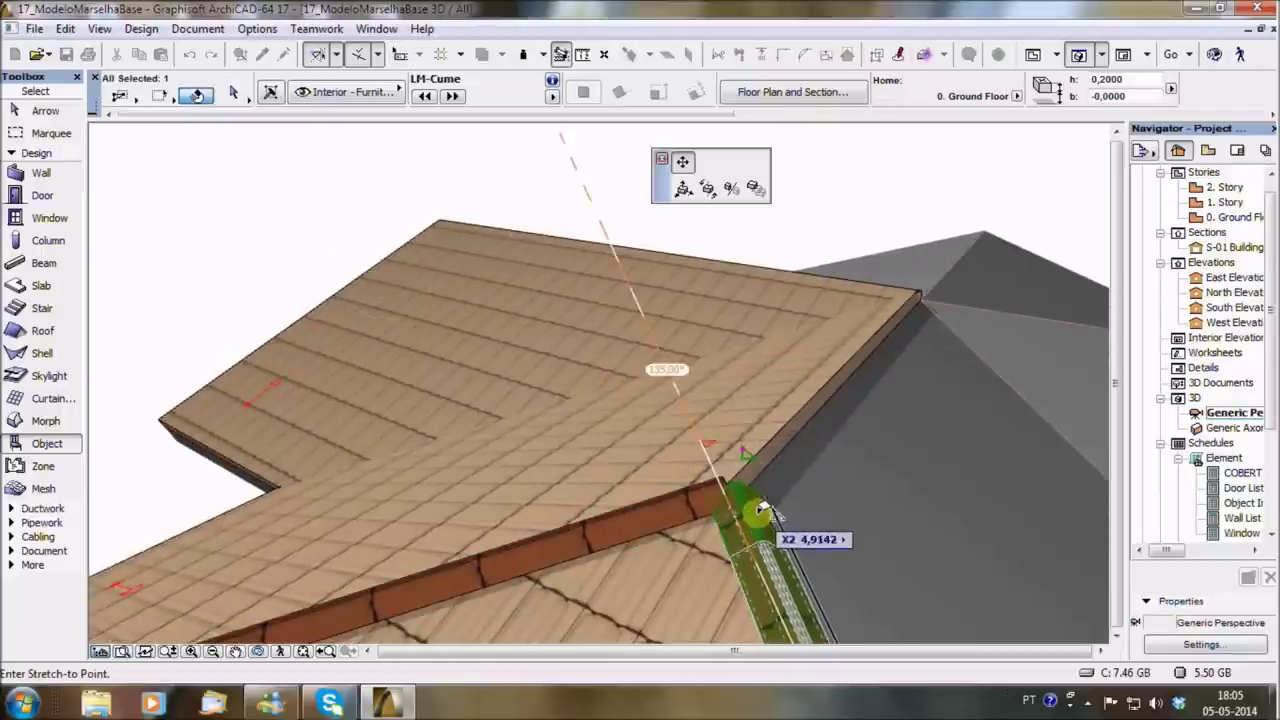
# Stretch the front ridge run's end so it reaches the corner.
pyautogui.click(760, 484)
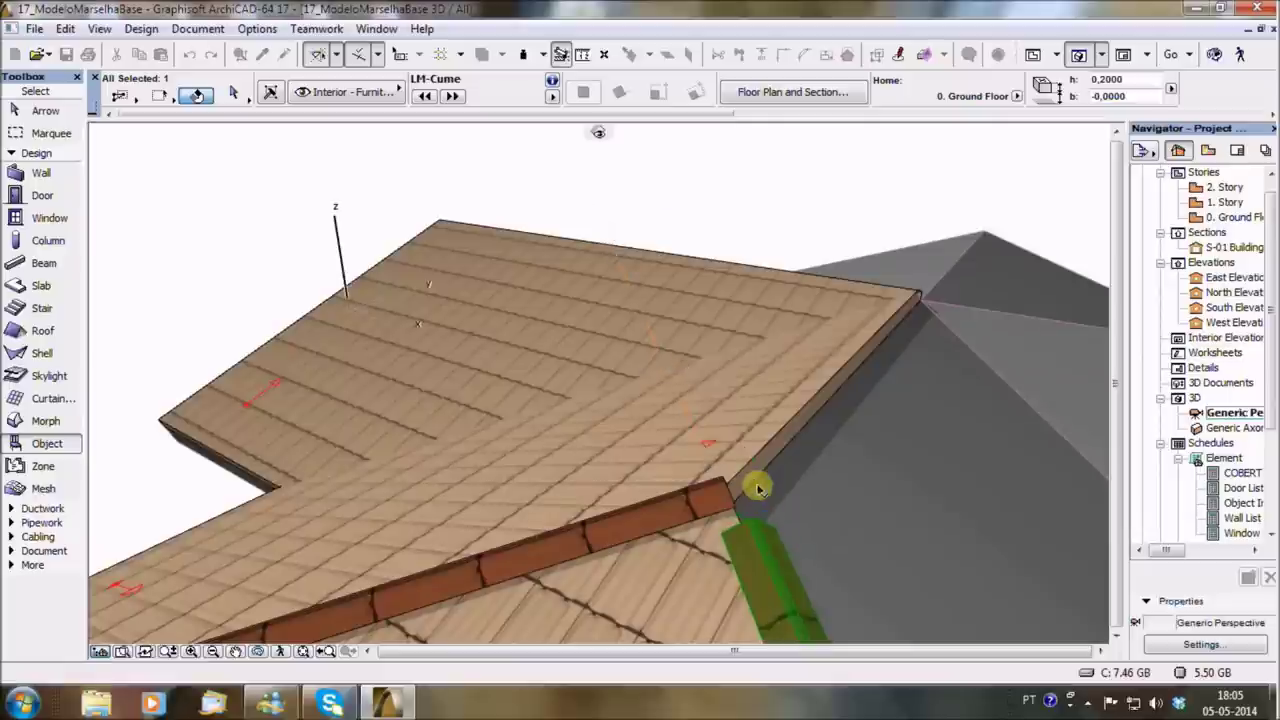
pyautogui.keyDown('shift'); pyautogui.click(740, 492); pyautogui.keyUp('shift')
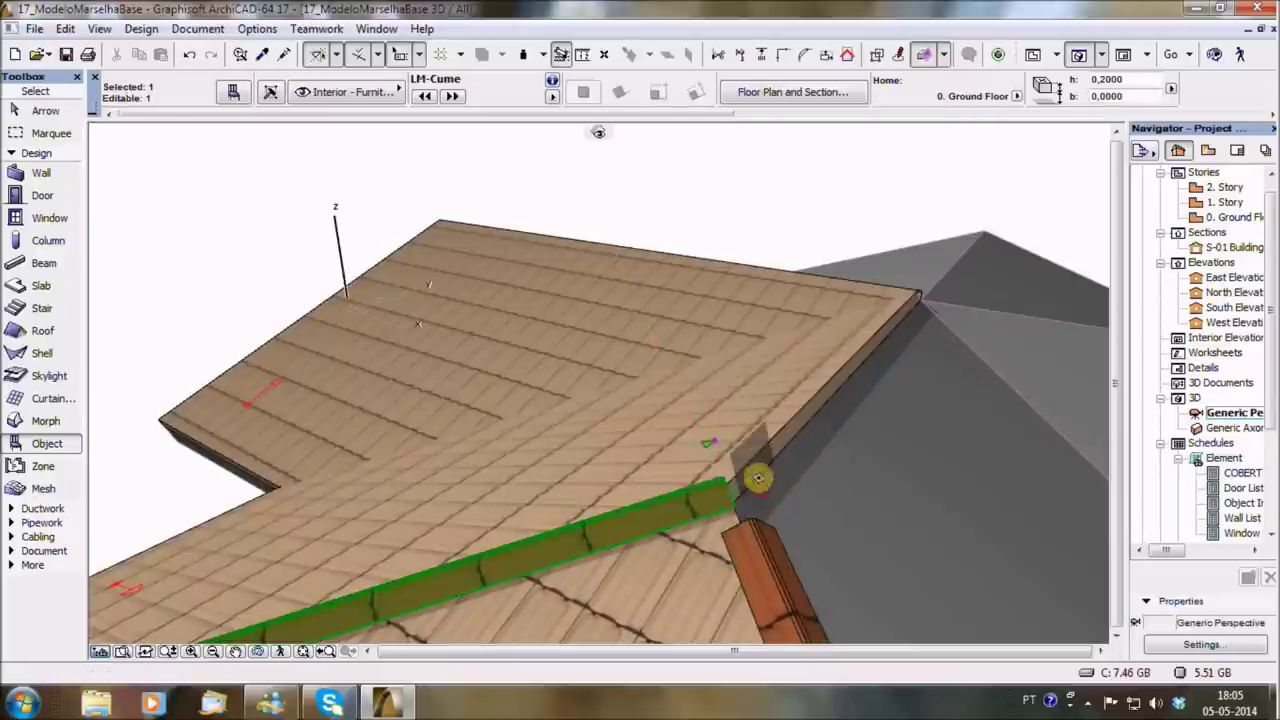
pyautogui.click(717, 440)
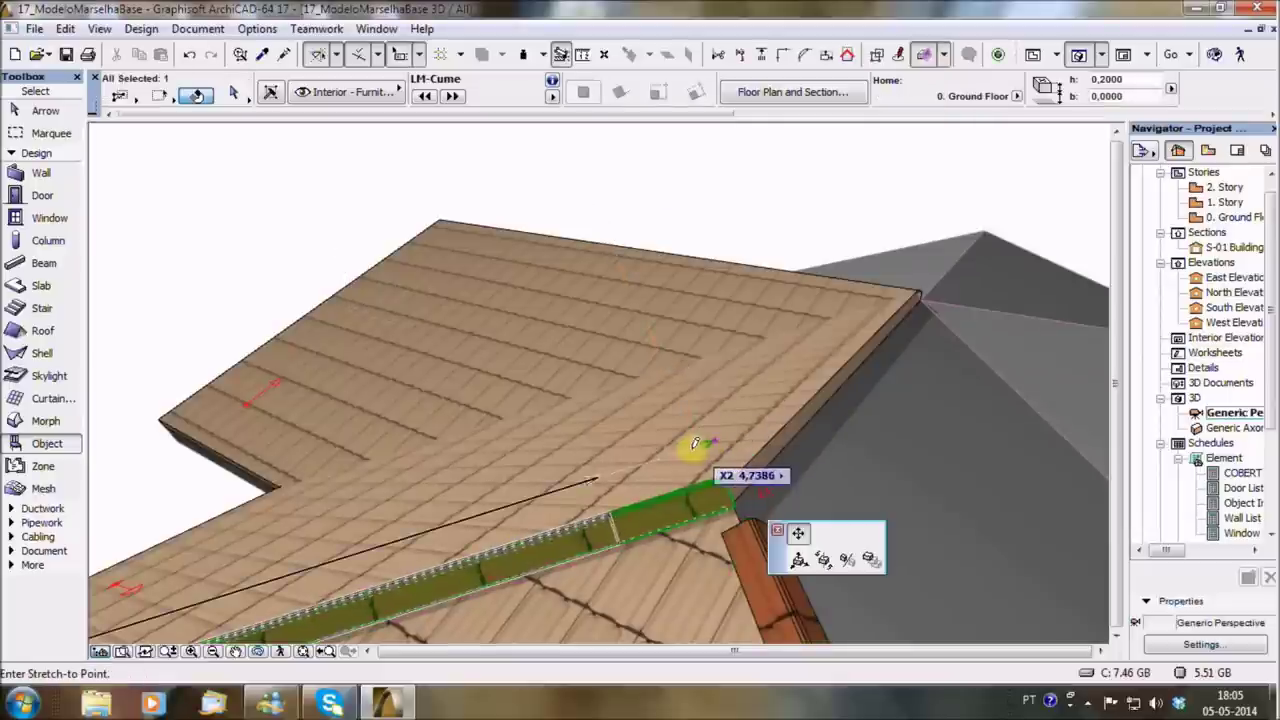
pyautogui.click(765, 435)
pyautogui.press('Escape')
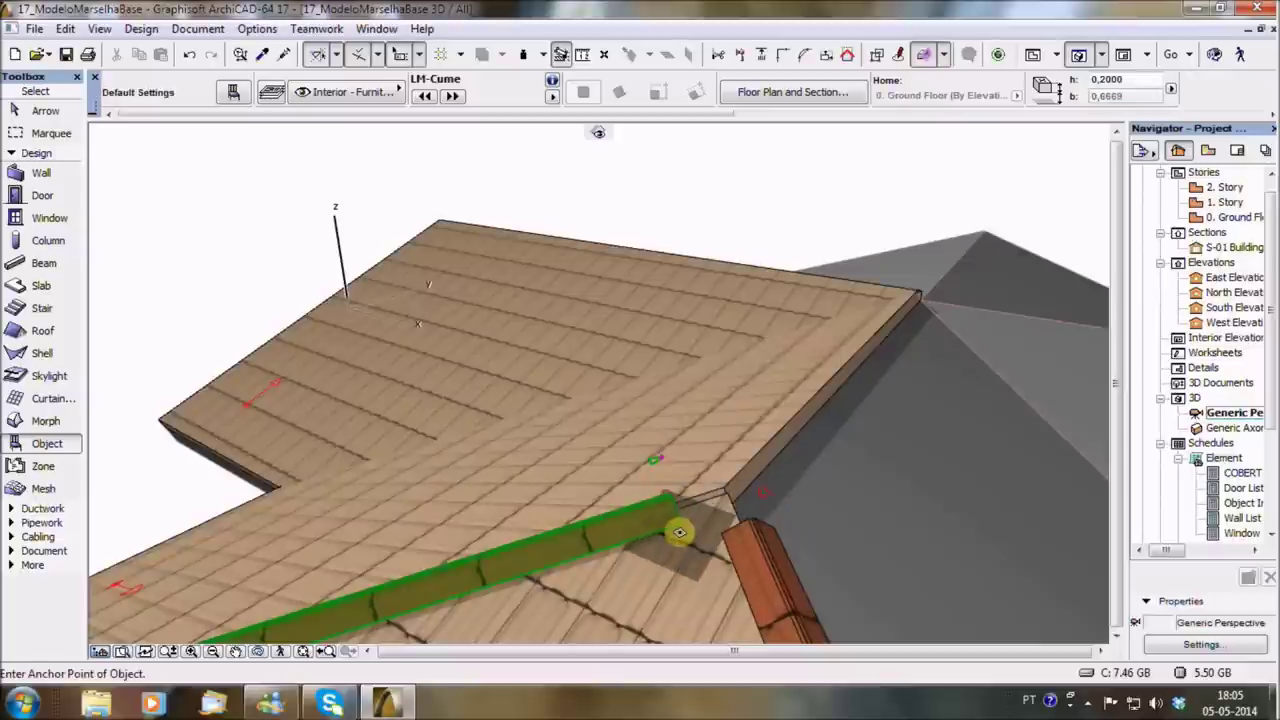
# Check the hip ridge piece's settings and open the COBERT tile schedule.
pyautogui.click(760, 561)
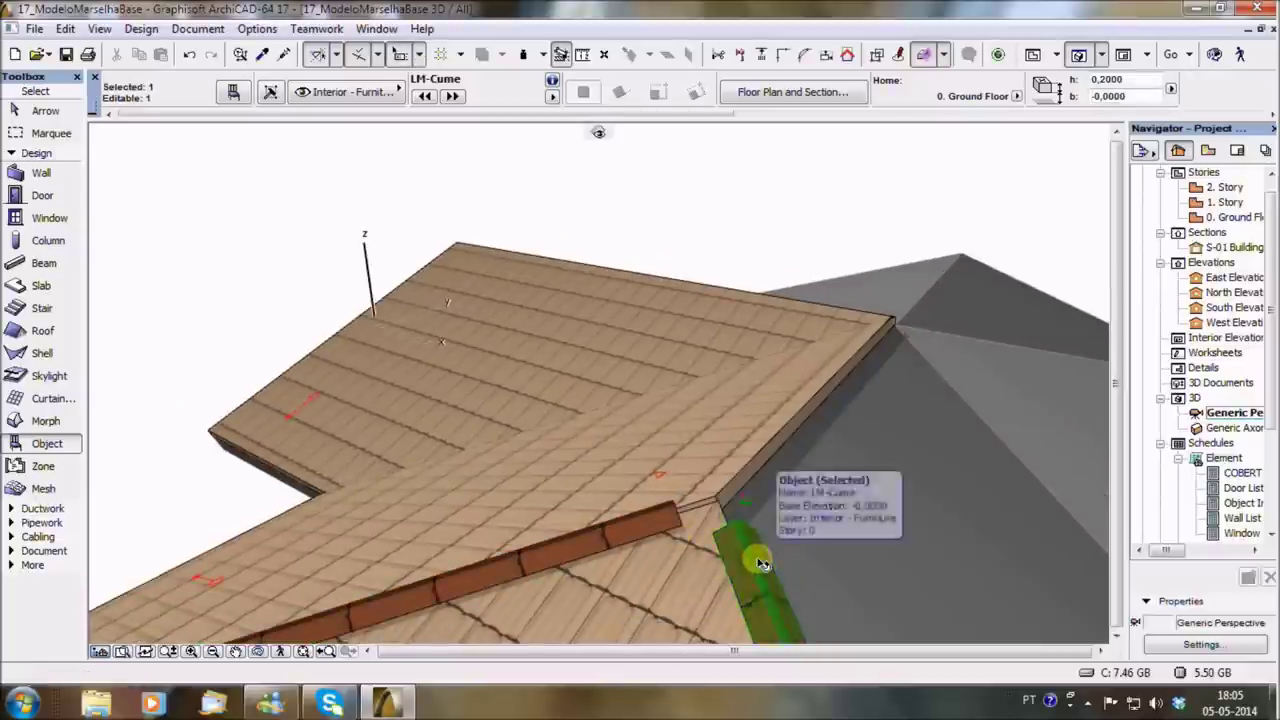
pyautogui.doubleClick(757, 559)
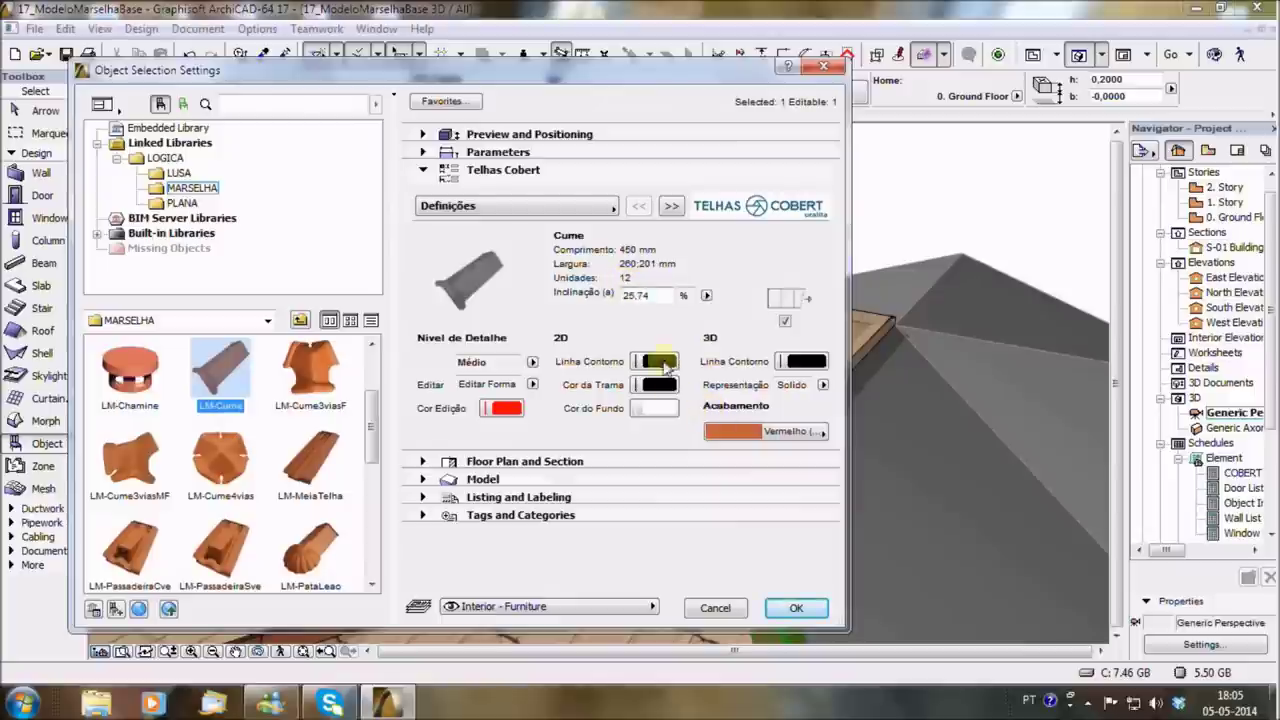
pyautogui.click(795, 607)
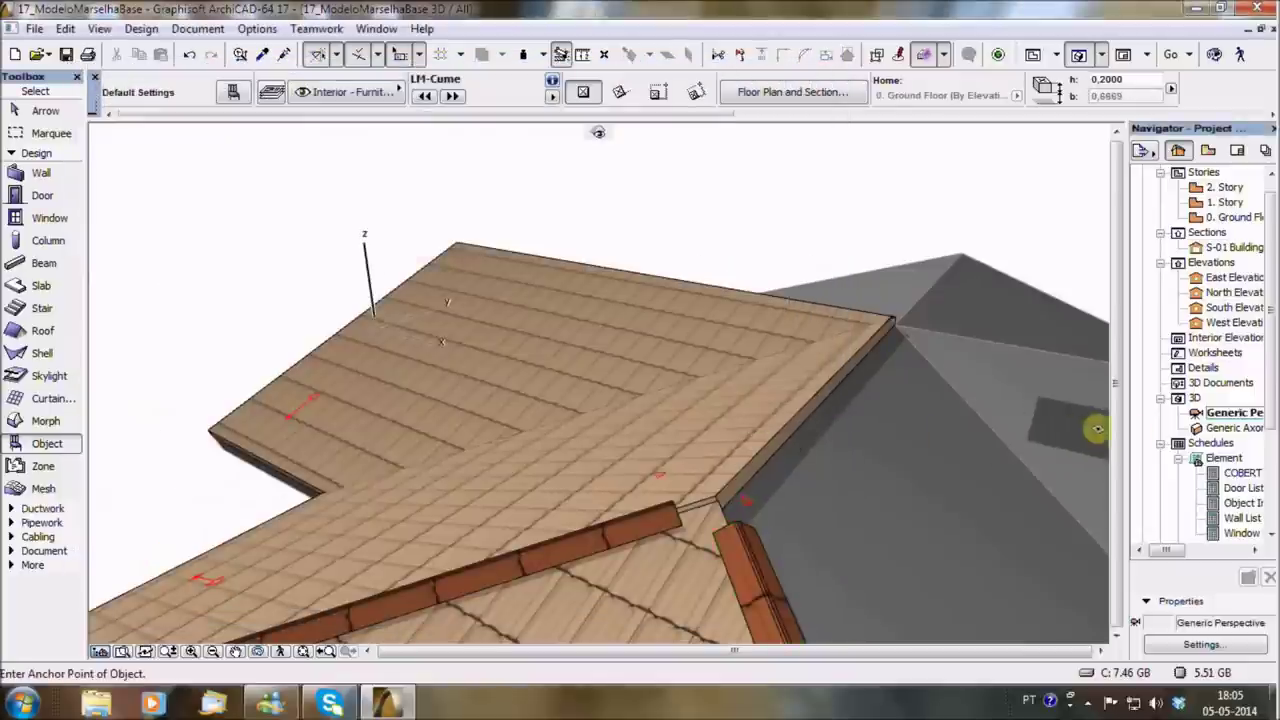
pyautogui.doubleClick(1240, 476)
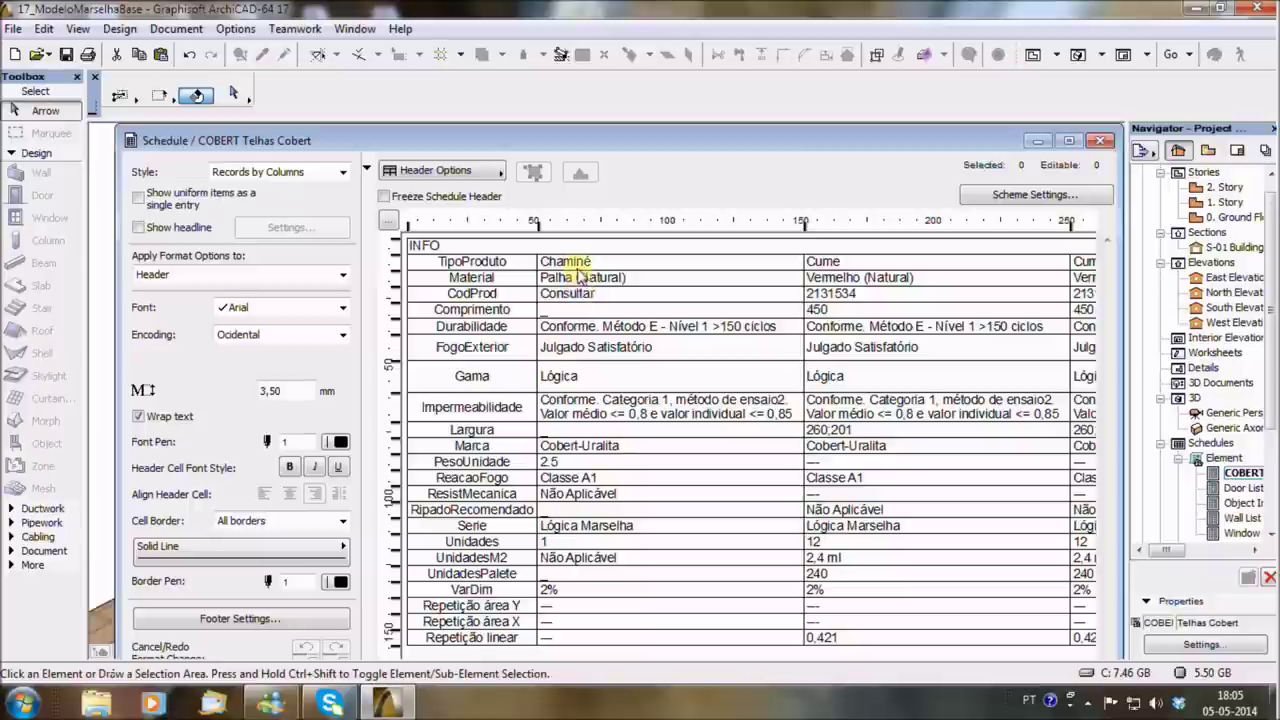
pyautogui.click(860, 264)
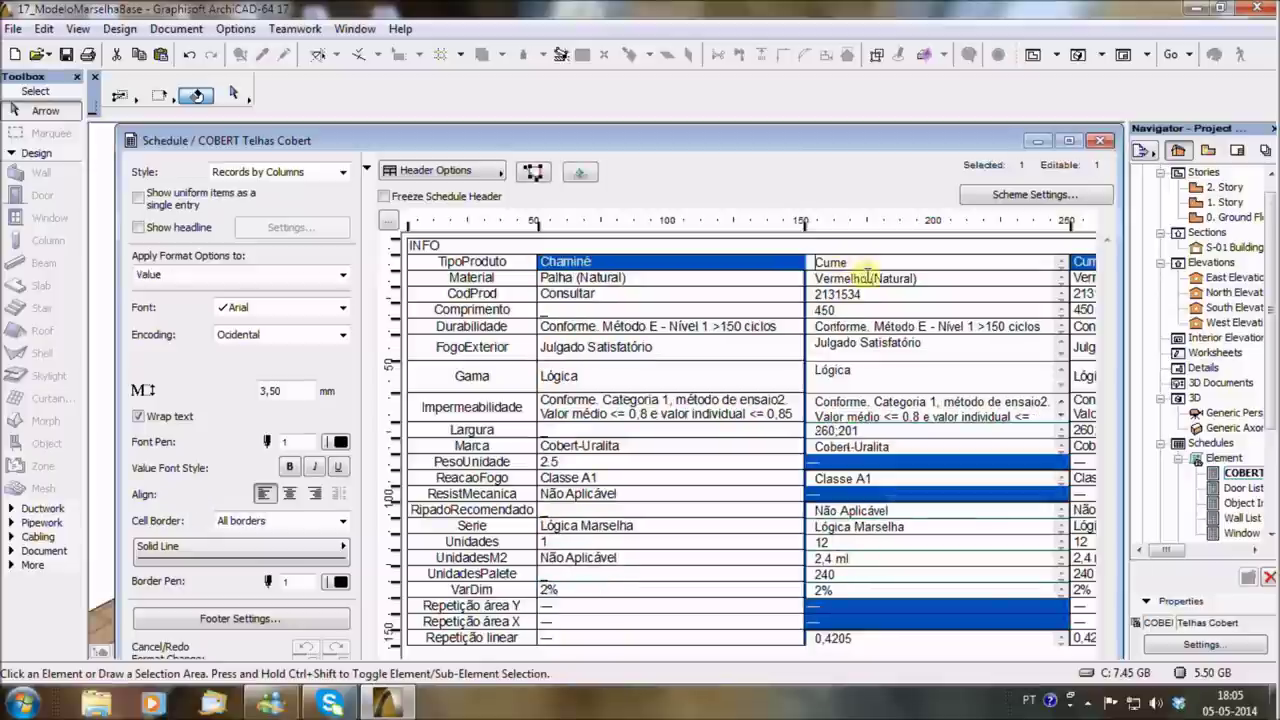
pyautogui.click(836, 543)
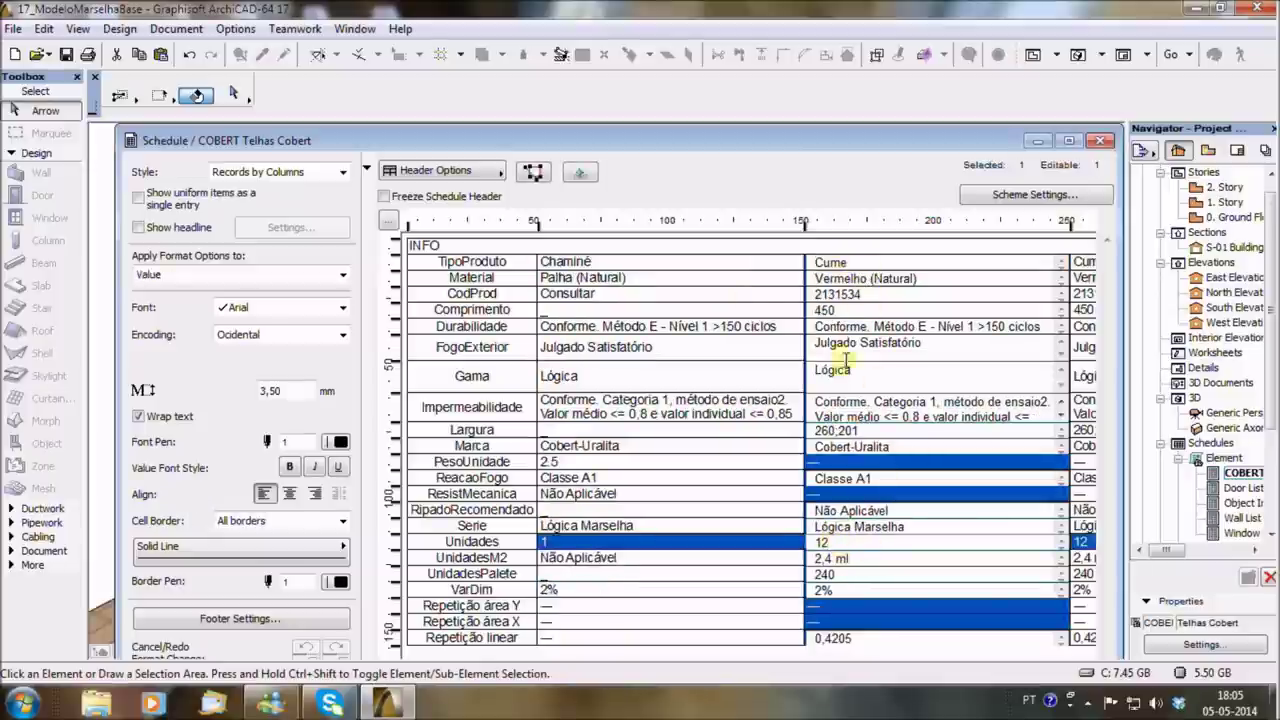
pyautogui.click(1102, 142)
pyautogui.moveTo(751, 332)
pyautogui.keyDown('shift'); pyautogui.mouseDown(button='middle')
pyautogui.moveTo(820, 287)
pyautogui.moveTo(556, 386)
pyautogui.moveTo(680, 354)
pyautogui.mouseUp(button='middle'); pyautogui.keyUp('shift')
pyautogui.scroll(3, 251, 514)
# Shorten the first hip ridge run so it ends at the roof corner.
pyautogui.keyDown('shift'); pyautogui.moveTo(303, 510); pyautogui.dragTo(366, 490, button='middle'); pyautogui.keyUp('shift')
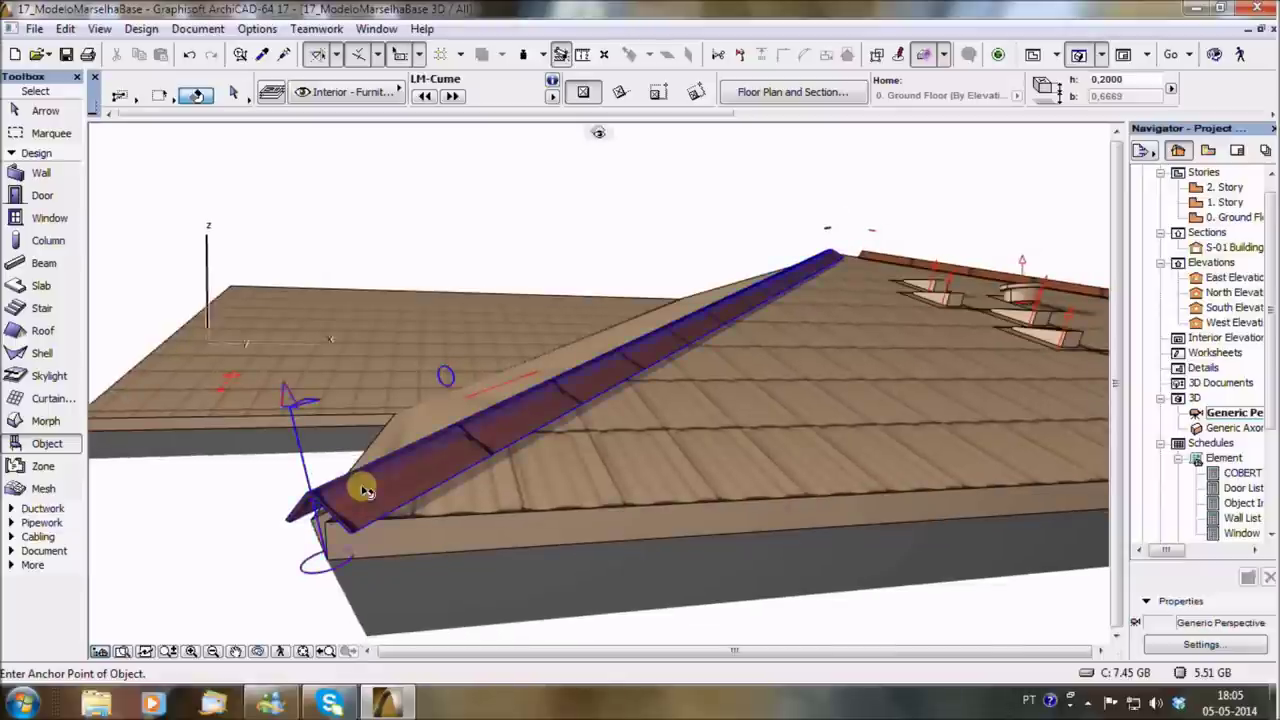
pyautogui.keyDown('shift'); pyautogui.click(366, 490); pyautogui.keyUp('shift')
pyautogui.click(290, 403)
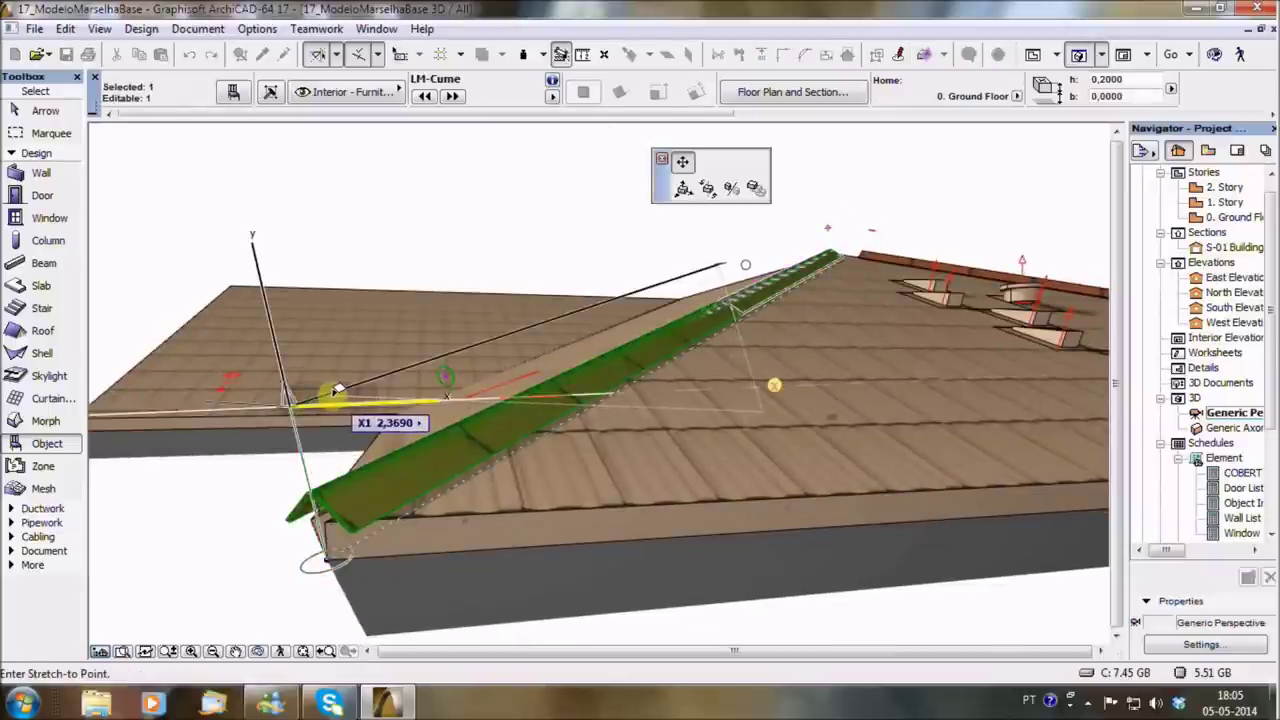
pyautogui.click(397, 376)
# Stretch the second hip ridge run to its eave corner.
pyautogui.moveTo(441, 458)
pyautogui.keyDown('shift'); pyautogui.mouseDown(button='middle')
pyautogui.moveTo(443, 471)
pyautogui.moveTo(337, 457)
pyautogui.moveTo(446, 461)
pyautogui.mouseUp(button='middle'); pyautogui.keyUp('shift')
pyautogui.moveTo(1086, 429)
pyautogui.keyDown('shift'); pyautogui.mouseDown(button='middle')
pyautogui.moveTo(1086, 457)
pyautogui.moveTo(1051, 503)
pyautogui.moveTo(1012, 453)
pyautogui.mouseUp(button='middle'); pyautogui.keyUp('shift')
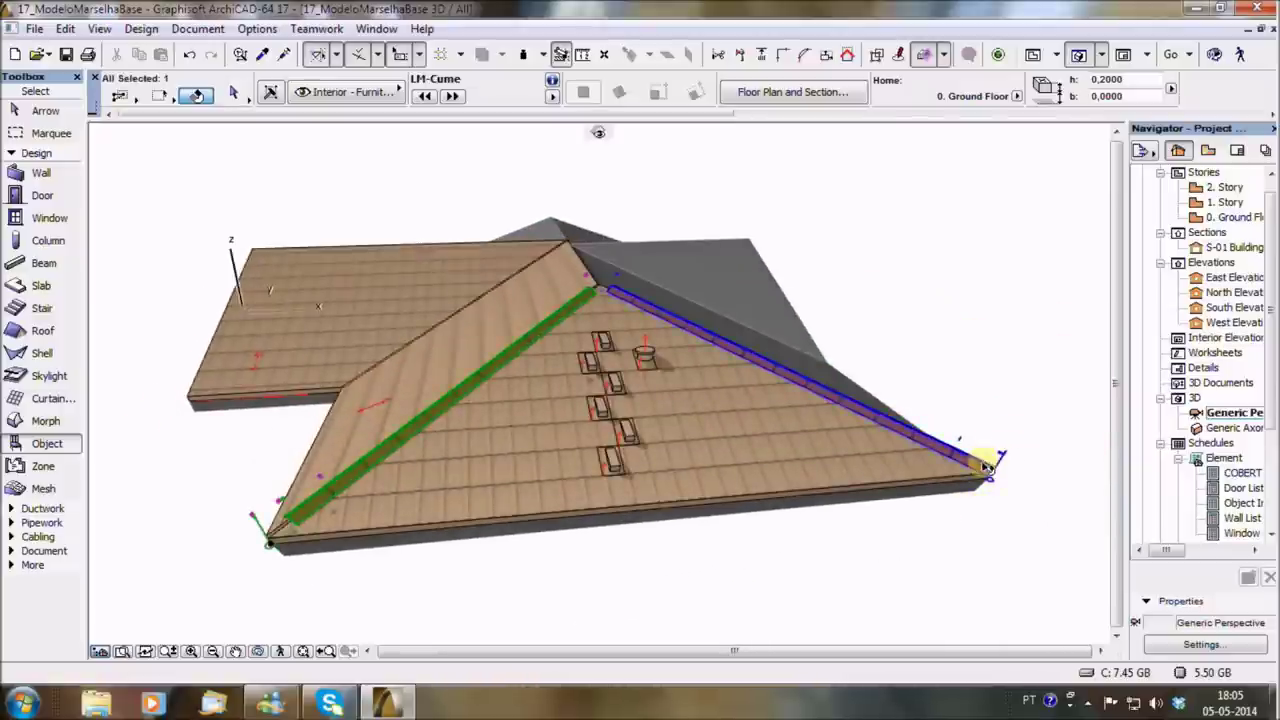
pyautogui.keyDown('shift'); pyautogui.click(987, 466); pyautogui.keyUp('shift')
pyautogui.click(1000, 453)
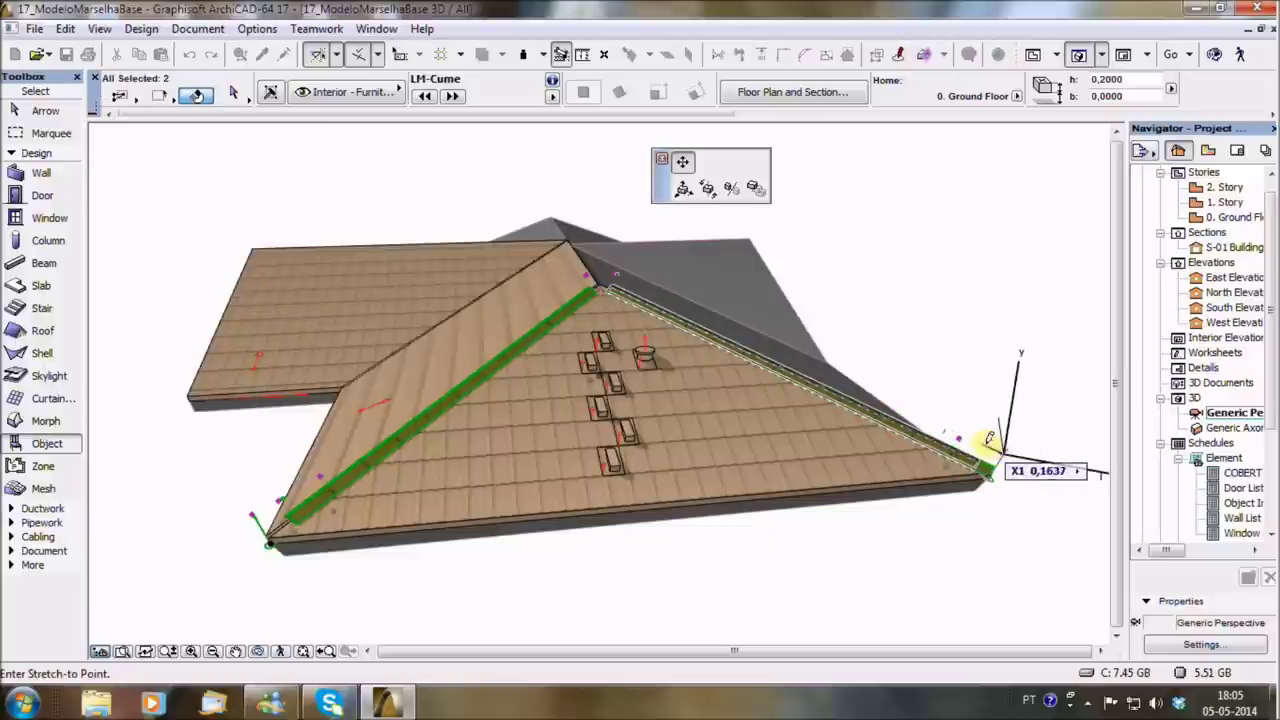
pyautogui.click(975, 432)
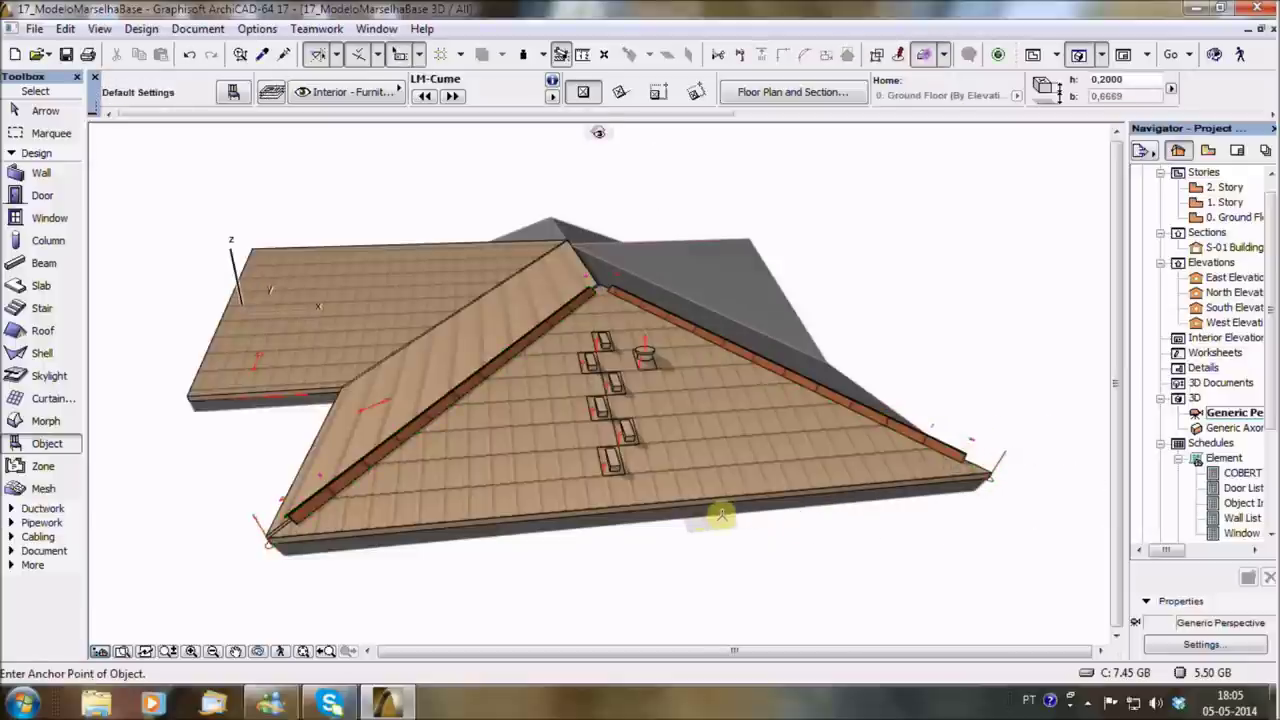
pyautogui.moveTo(574, 513)
pyautogui.keyDown('shift'); pyautogui.mouseDown(button='middle')
pyautogui.moveTo(731, 486)
pyautogui.moveTo(369, 533)
pyautogui.mouseUp(button='middle'); pyautogui.keyUp('shift')
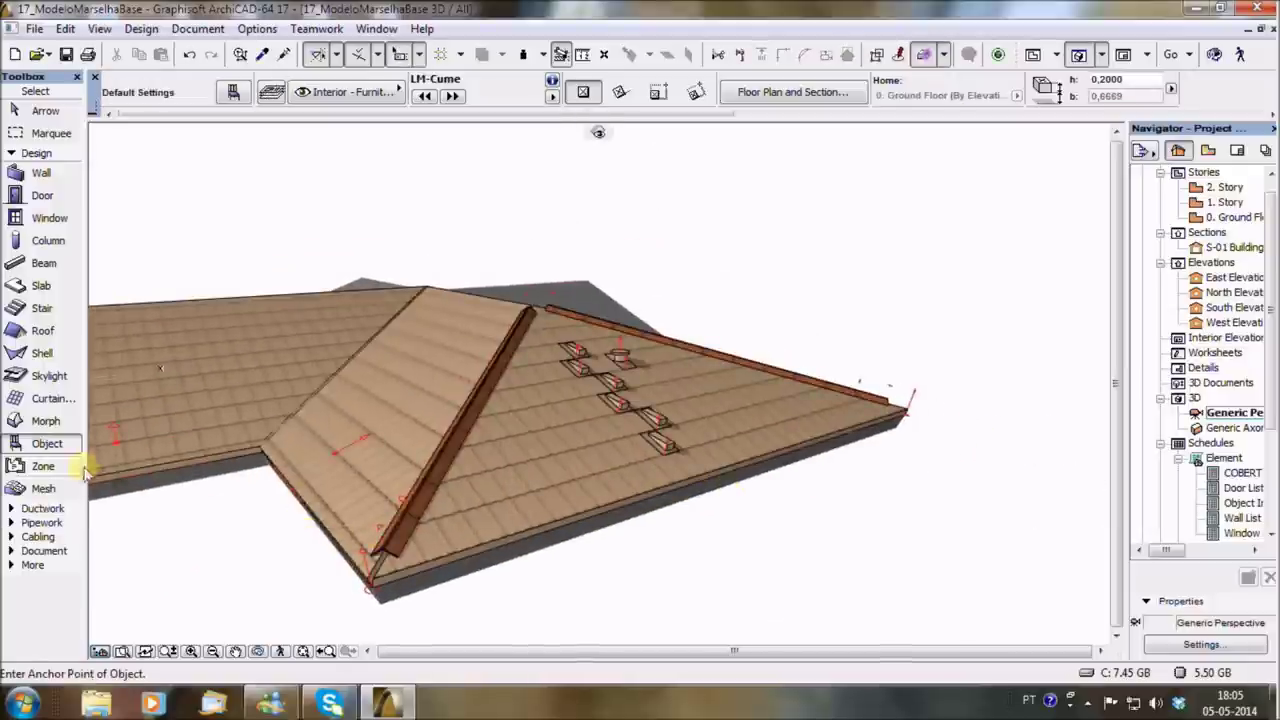
# Make LM-PataLeao the default object, with Inclinação in degrees set to 20.
pyautogui.doubleClick(38, 450)
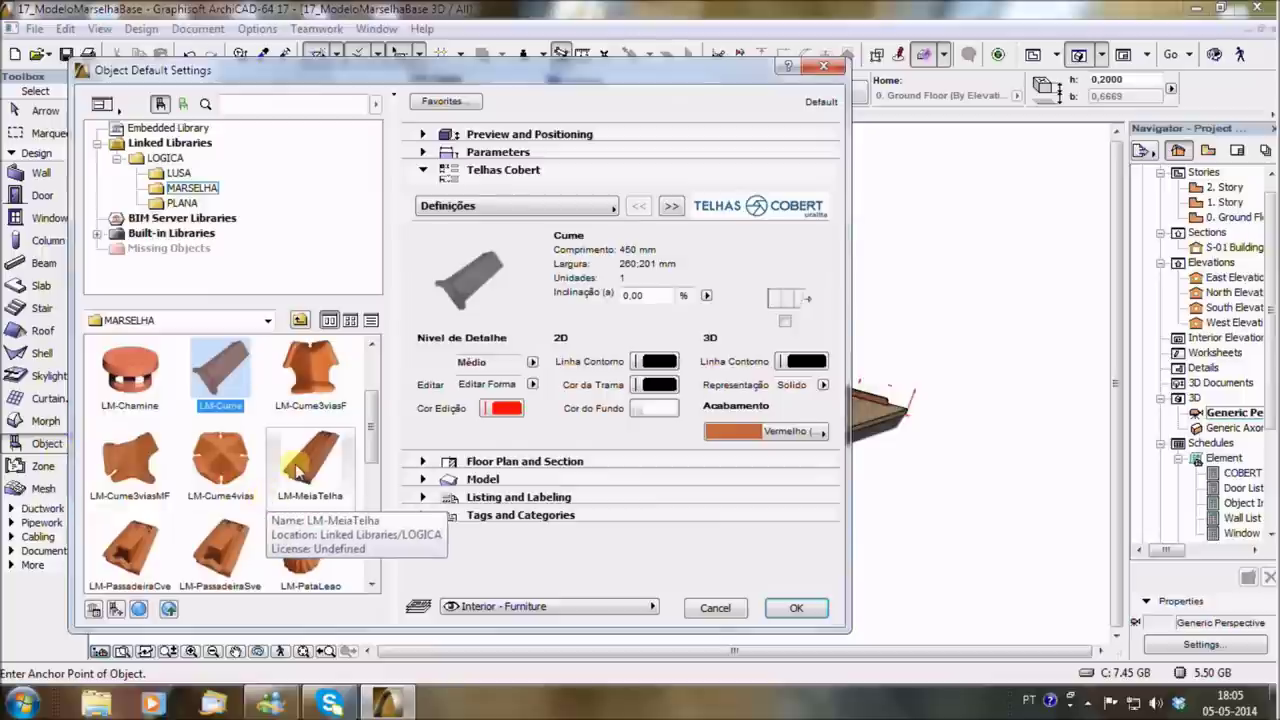
pyautogui.click(310, 555)
pyautogui.scroll(-1, 310, 555)
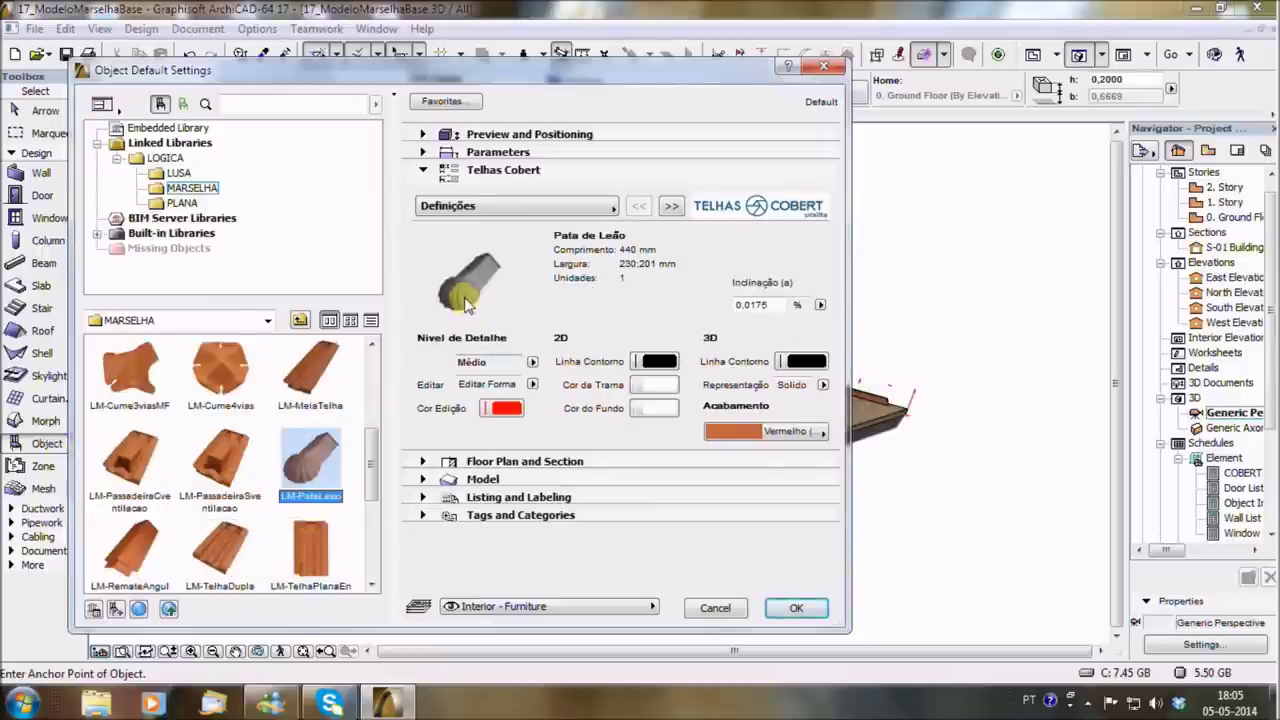
pyautogui.click(672, 210)
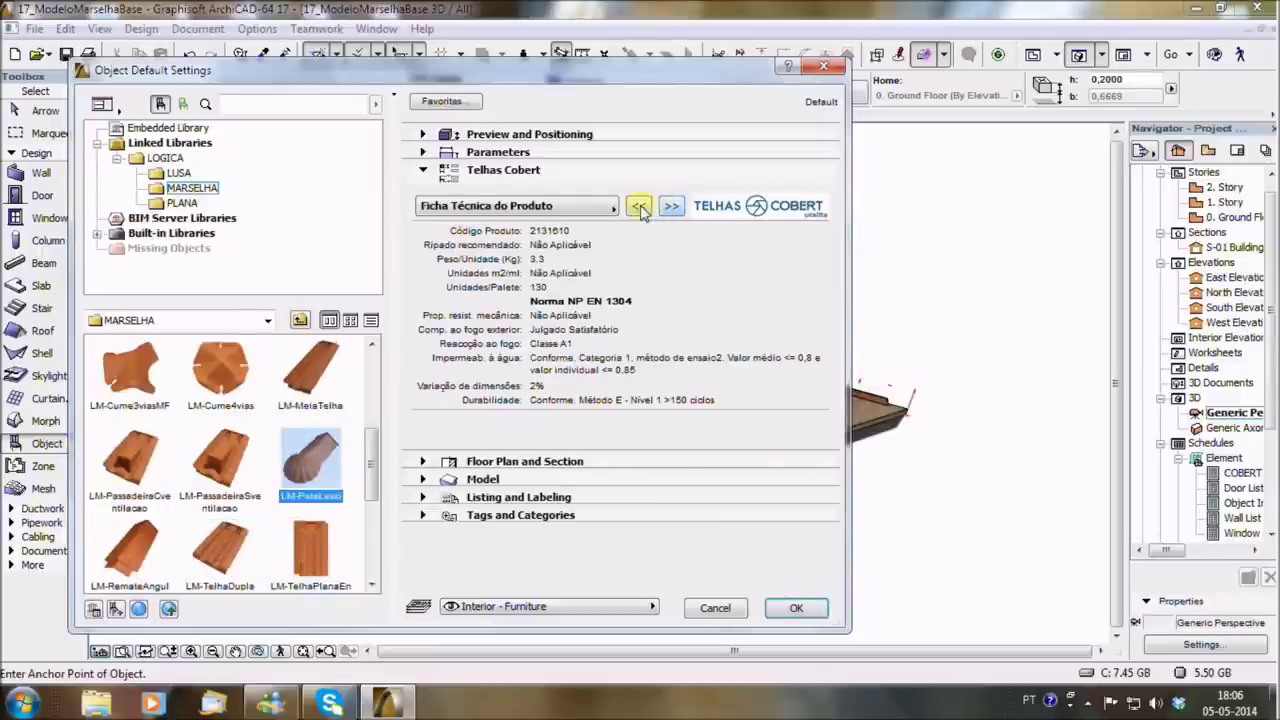
pyautogui.click(639, 207)
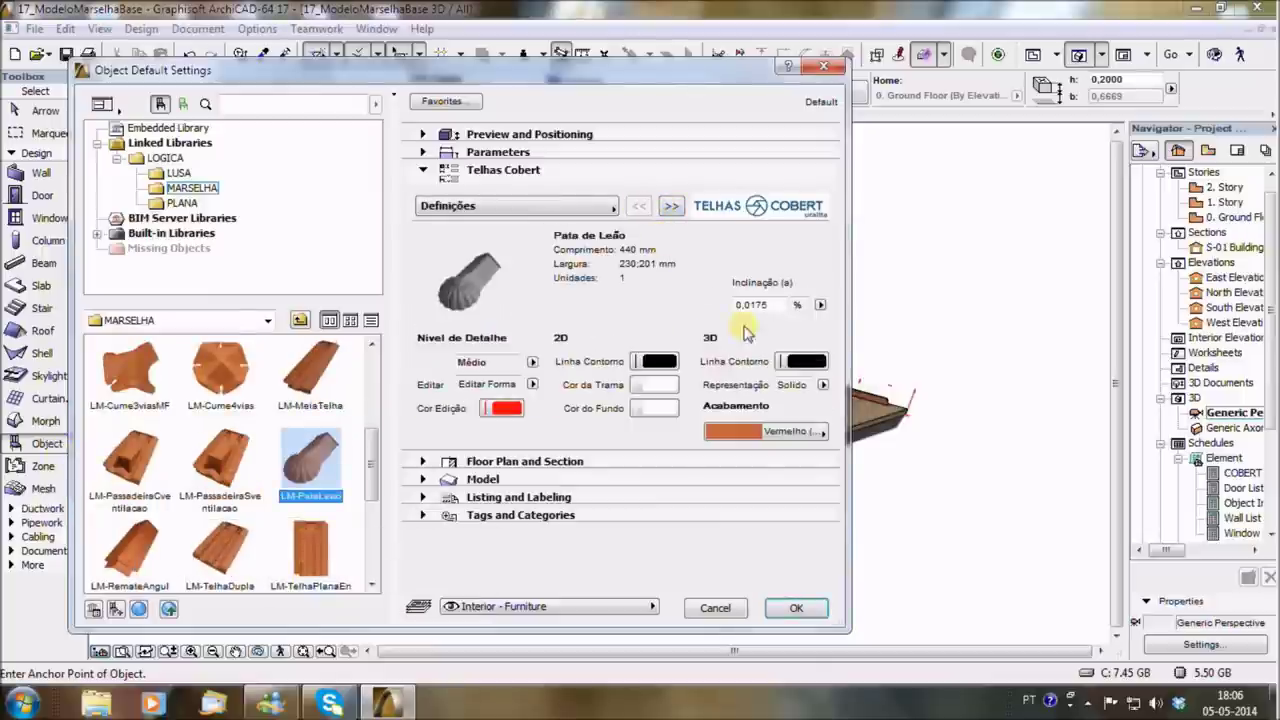
pyautogui.click(848, 320)
pyautogui.click(771, 304)
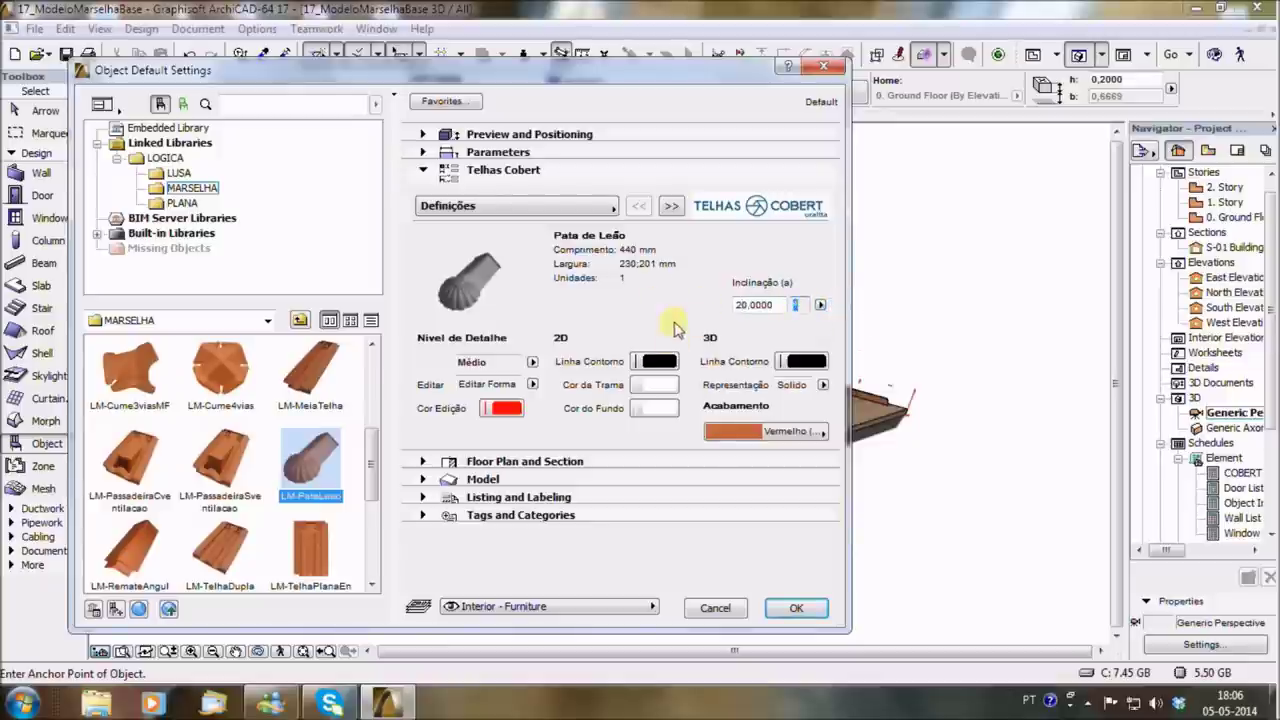
pyautogui.click(804, 614)
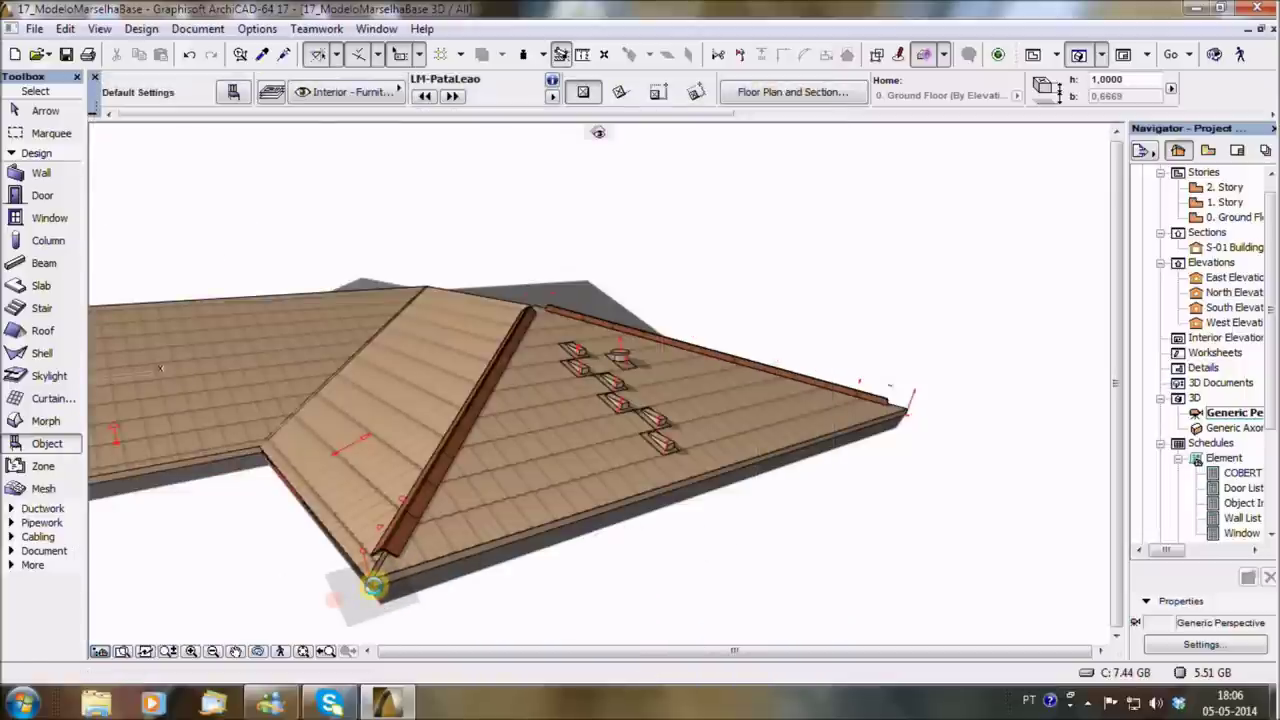
# Place an LM-PataLeao tile at the front corner and set the front tiles' 3D display to Linhas.
pyautogui.click(372, 587)
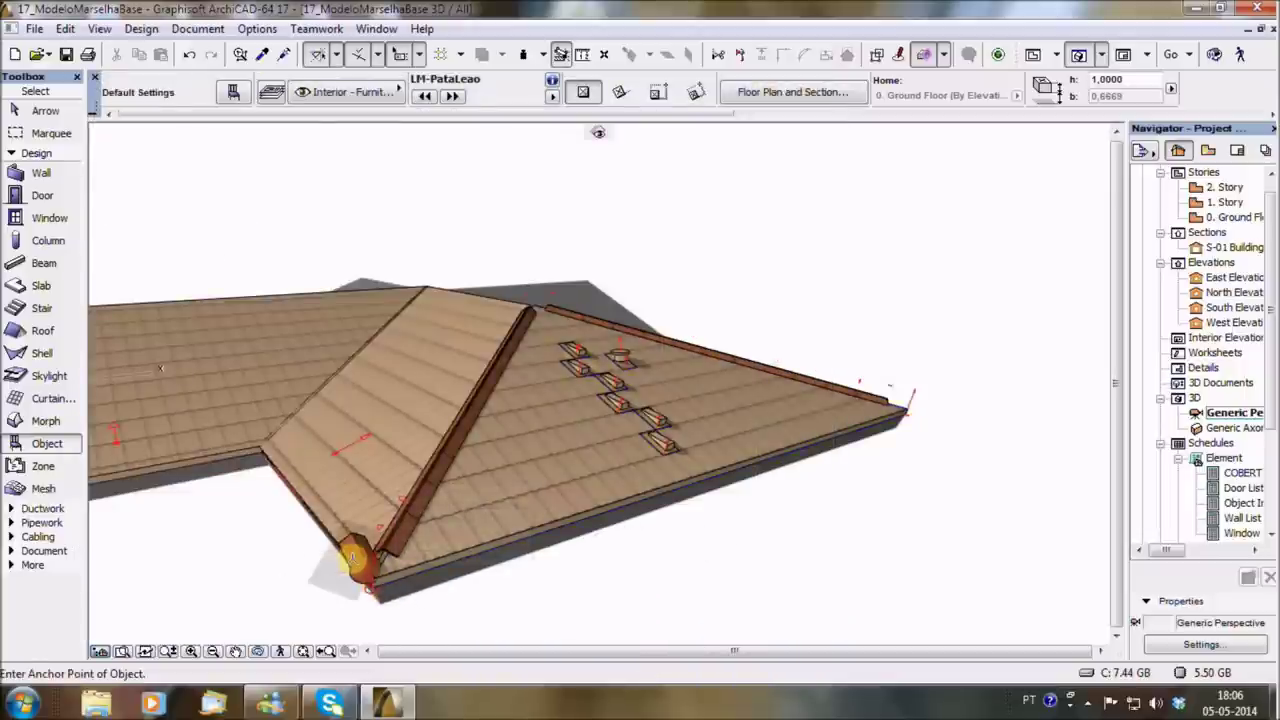
pyautogui.keyDown('shift'); pyautogui.moveTo(474, 528); pyautogui.dragTo(514, 474, button='middle'); pyautogui.keyUp('shift')
pyautogui.click(505, 475)
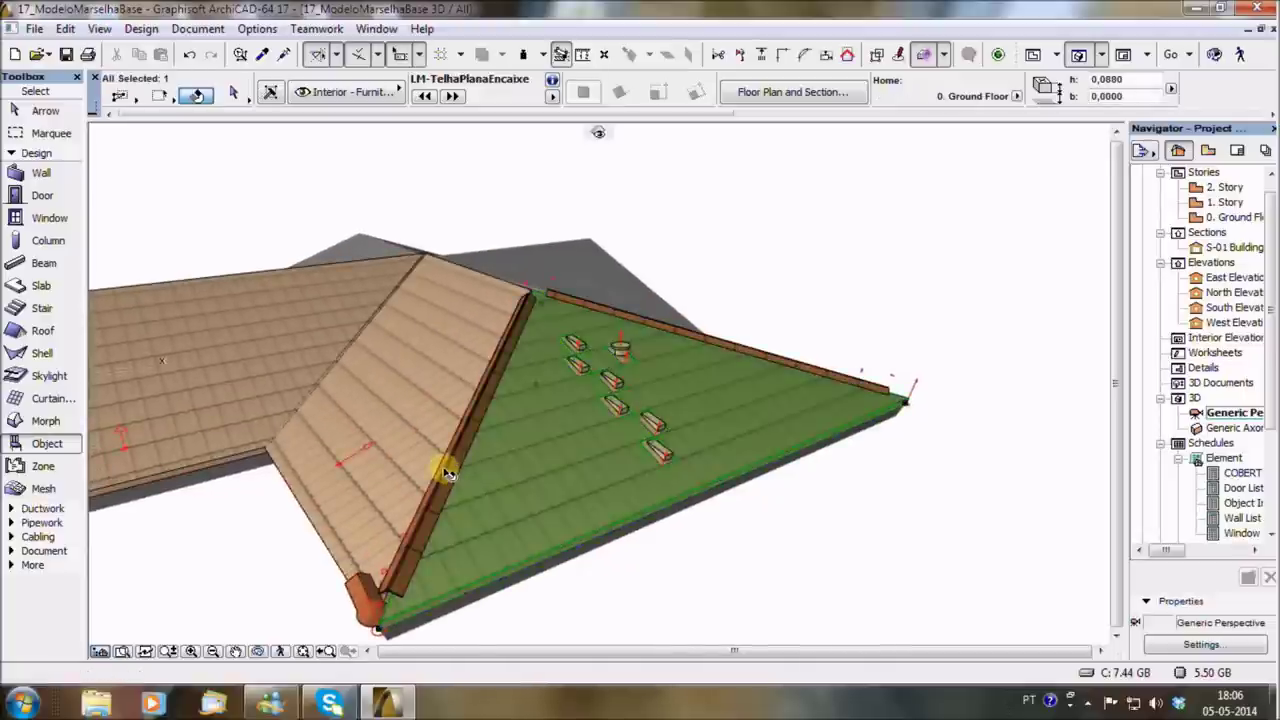
pyautogui.doubleClick(447, 473)
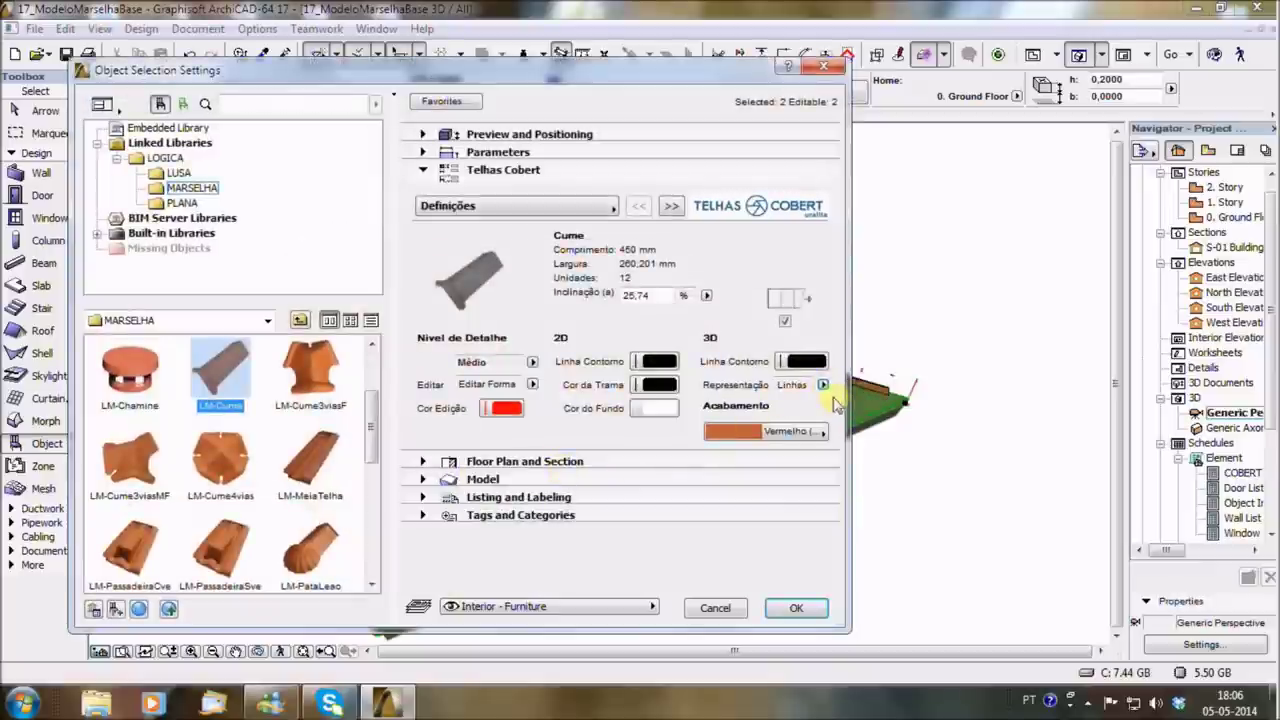
pyautogui.click(798, 606)
pyautogui.press('Escape')
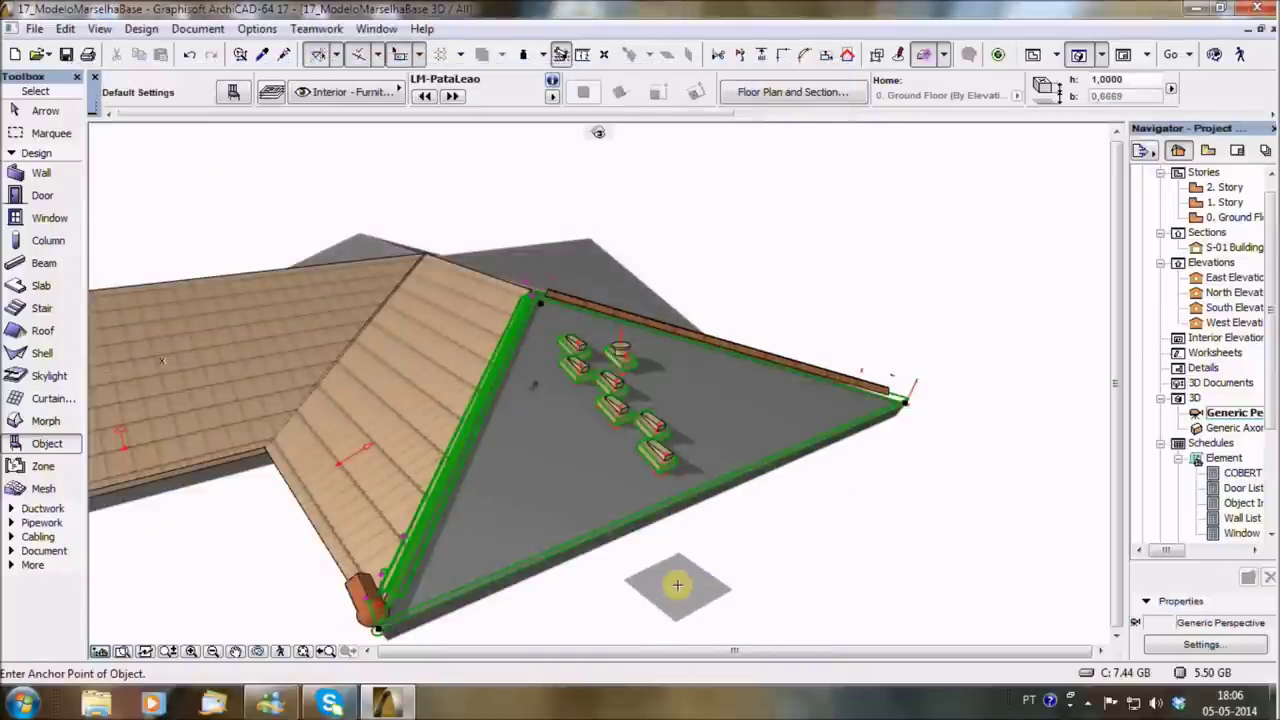
# Place an LM-PataLeao tile at the roof corner and rotate it -45°.
pyautogui.keyDown('shift'); pyautogui.moveTo(606, 575); pyautogui.dragTo(509, 397, button='middle'); pyautogui.keyUp('shift')
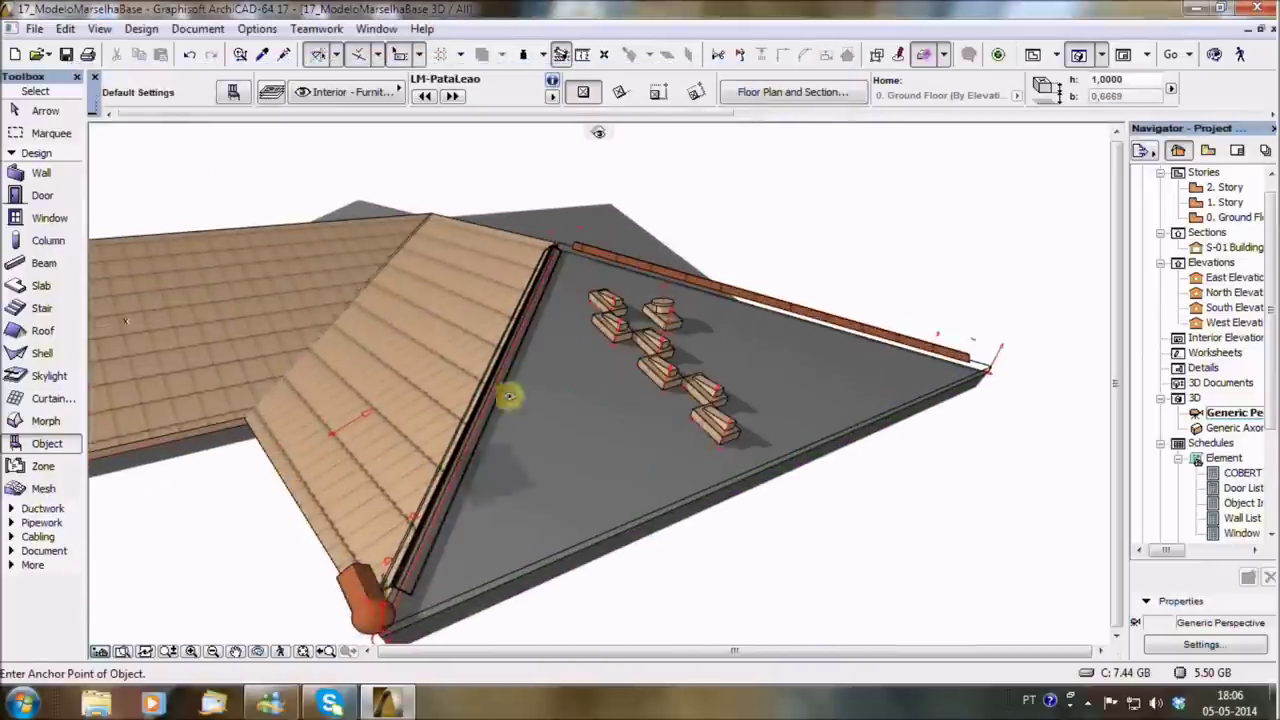
pyautogui.scroll(3, 573, 244)
pyautogui.moveTo(540, 283)
pyautogui.keyDown('shift'); pyautogui.mouseDown(button='middle')
pyautogui.moveTo(400, 351)
pyautogui.moveTo(400, 323)
pyautogui.moveTo(496, 323)
pyautogui.moveTo(666, 449)
pyautogui.moveTo(677, 306)
pyautogui.mouseUp(button='middle'); pyautogui.keyUp('shift')
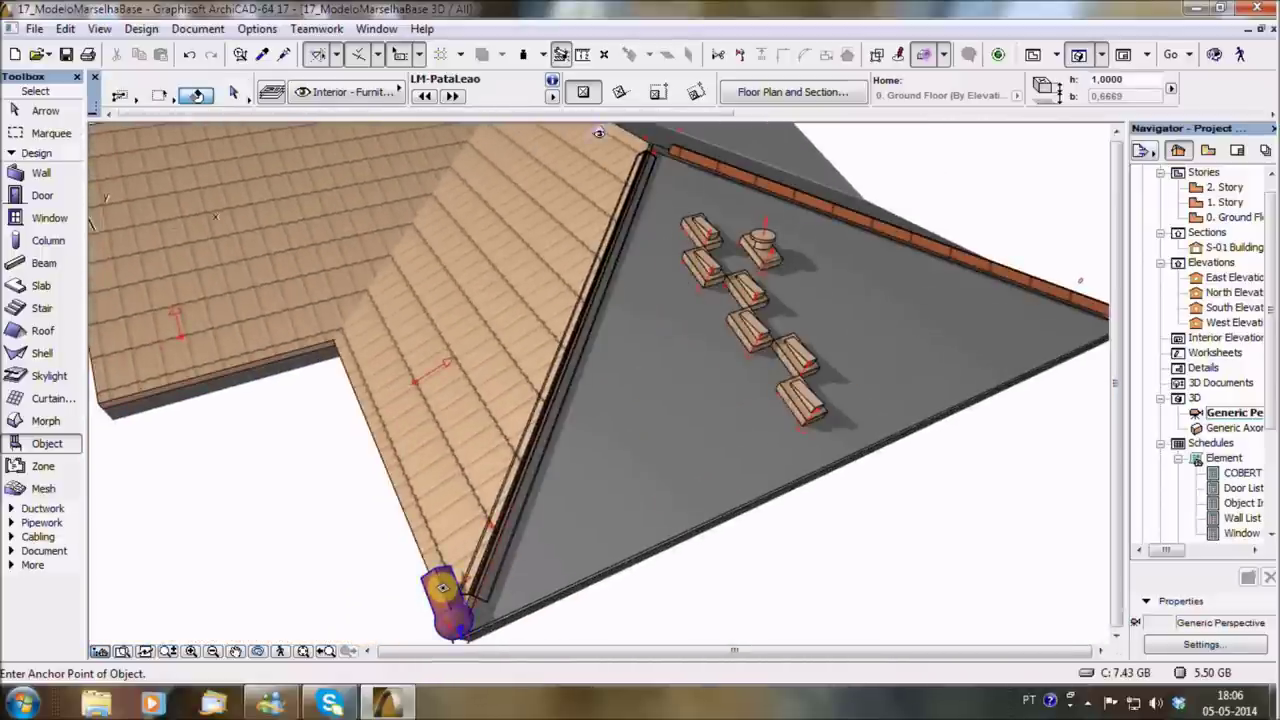
pyautogui.click(442, 588)
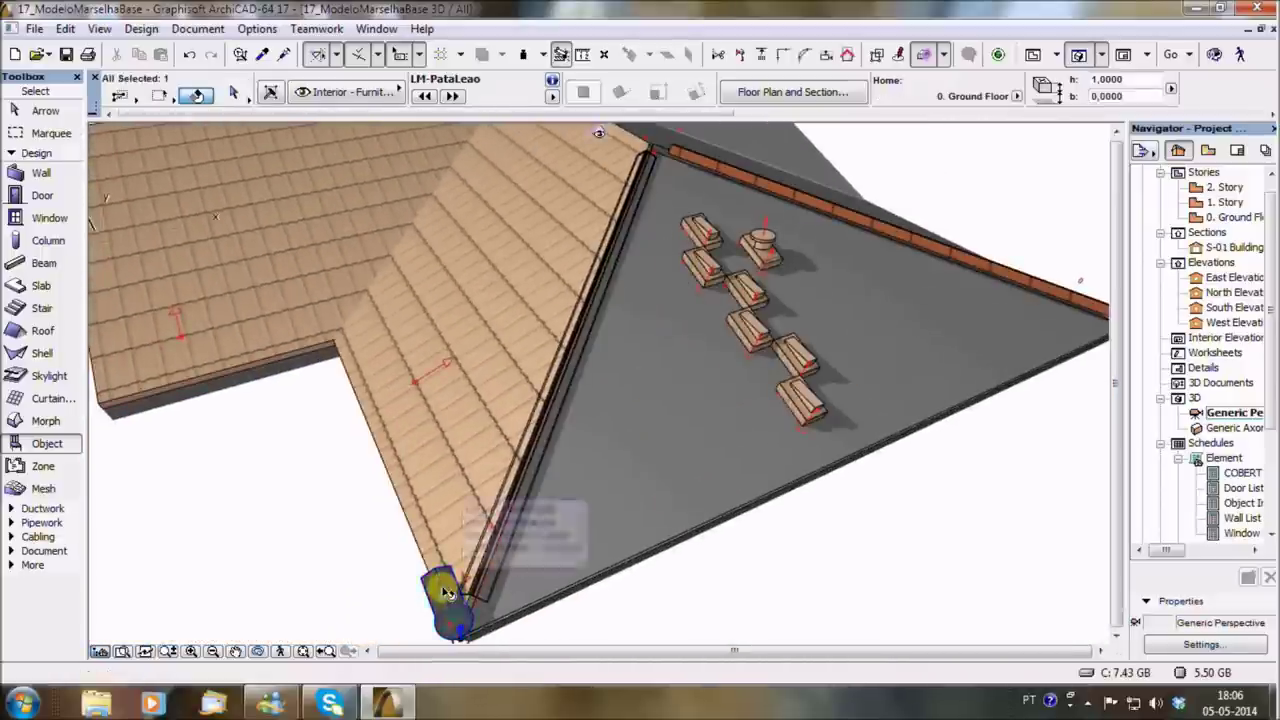
pyautogui.hotkey('ctrl', 'e')
pyautogui.click(460, 636)
pyautogui.click(405, 487)
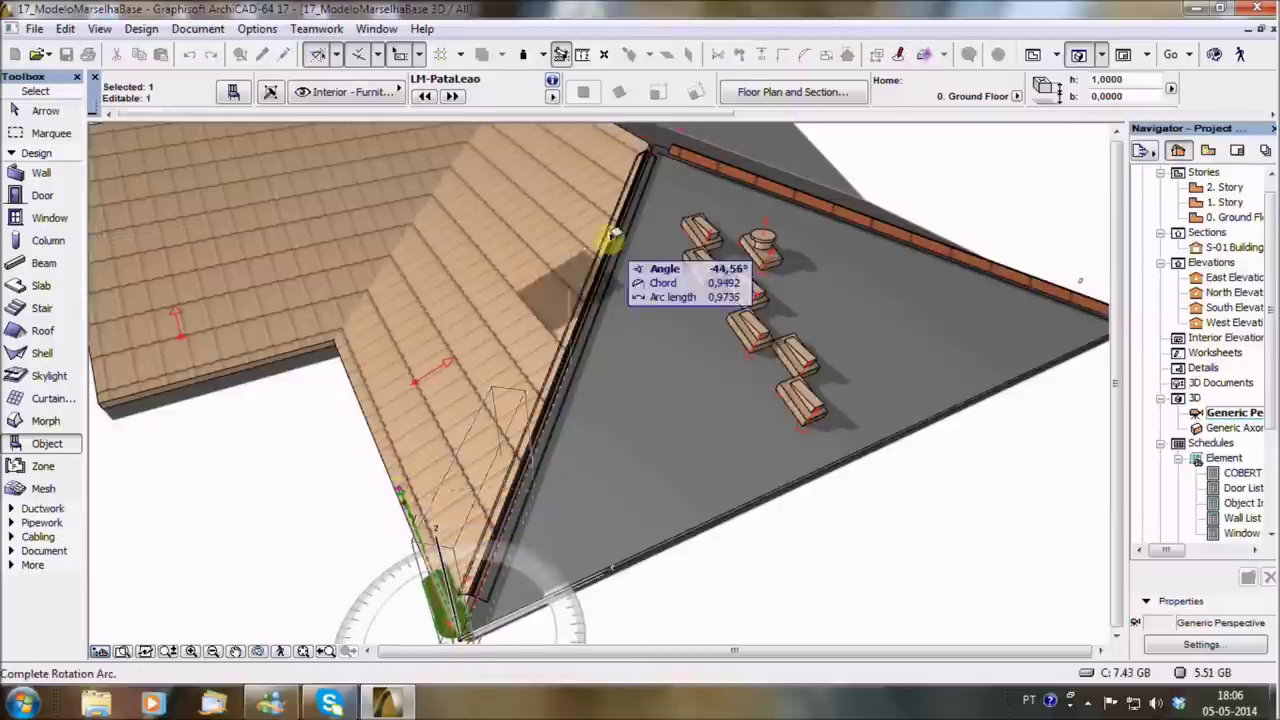
pyautogui.click(655, 148)
# Drag the LM-PataLeao tile to a new position along the hip.
pyautogui.moveTo(651, 380)
pyautogui.keyDown('shift'); pyautogui.mouseDown(button='middle')
pyautogui.moveTo(434, 366)
pyautogui.moveTo(569, 483)
pyautogui.mouseUp(button='middle'); pyautogui.keyUp('shift')
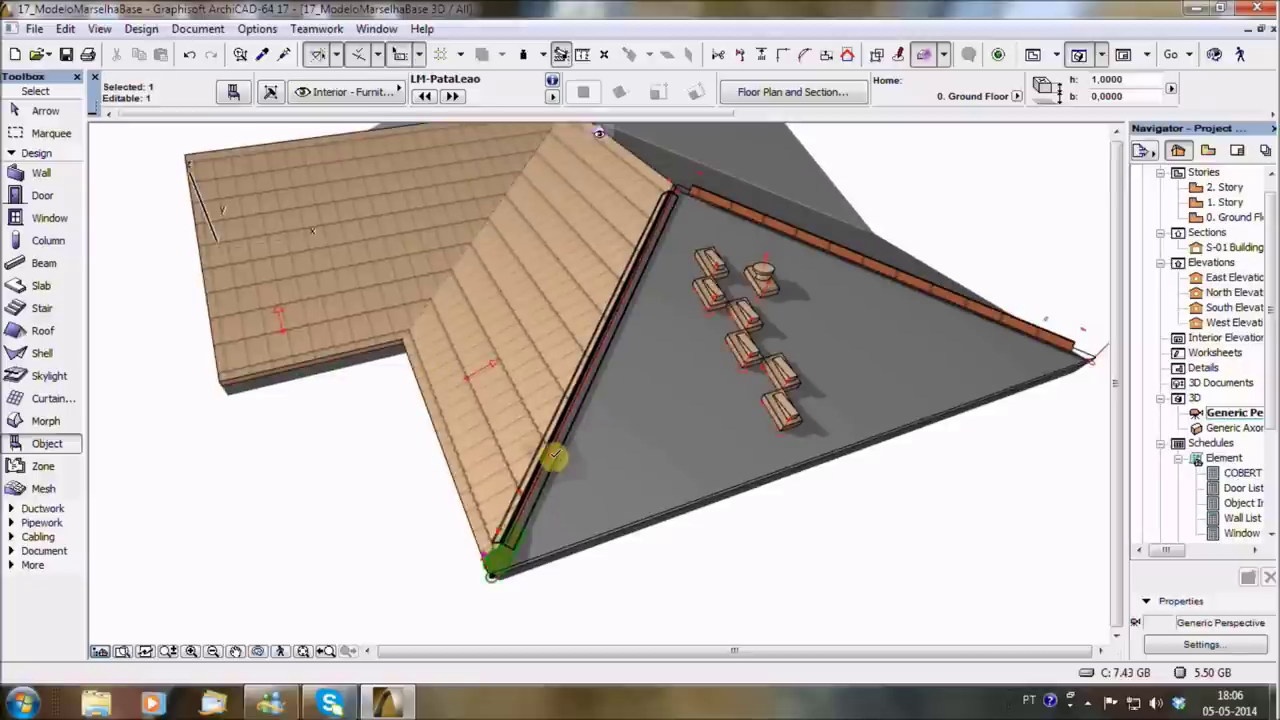
pyautogui.click(556, 460)
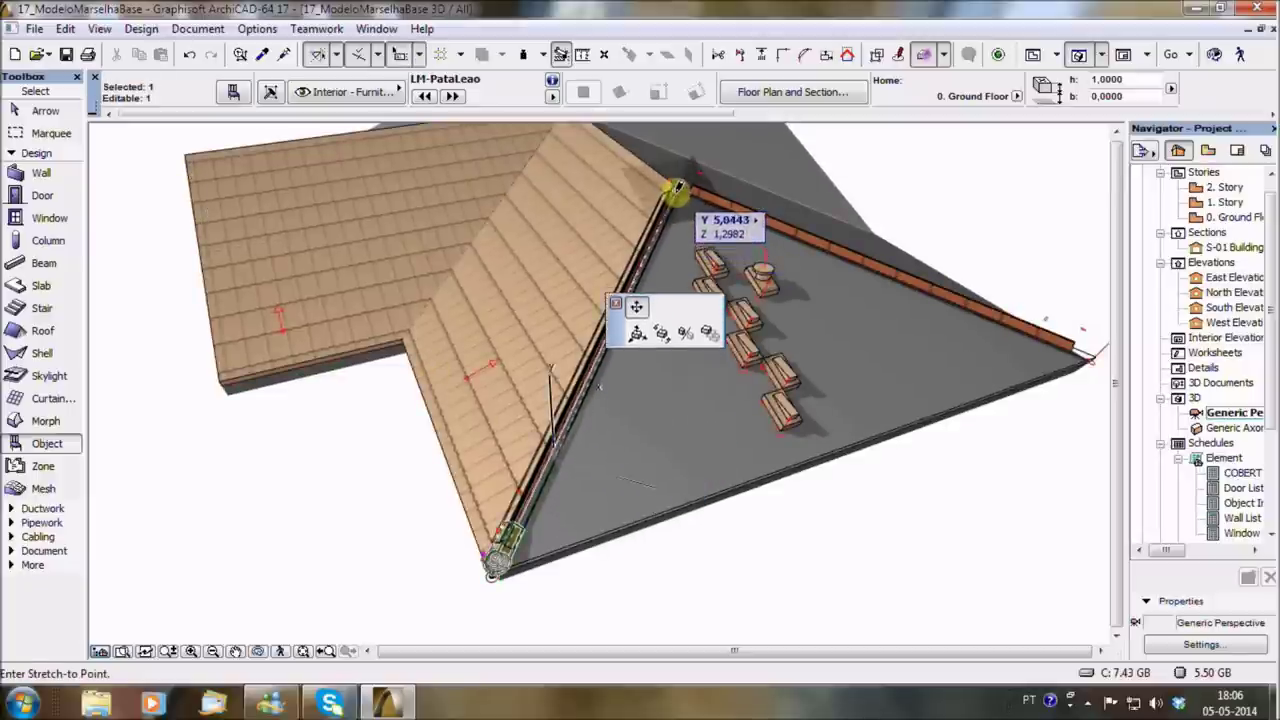
pyautogui.click(676, 187)
pyautogui.click(683, 188)
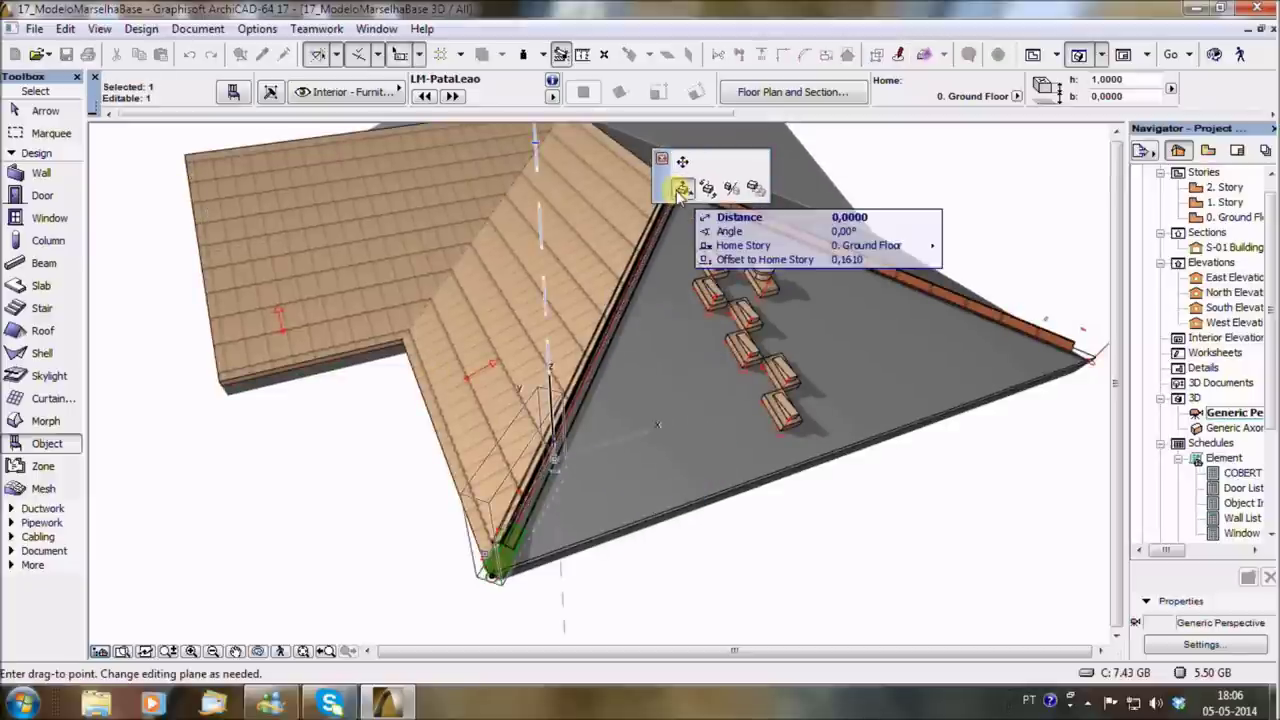
pyautogui.click(676, 569)
# Lift the tile piece from the roof edge up onto the hip ridge.
pyautogui.keyDown('shift'); pyautogui.moveTo(676, 566); pyautogui.dragTo(508, 441, button='middle'); pyautogui.keyUp('shift')
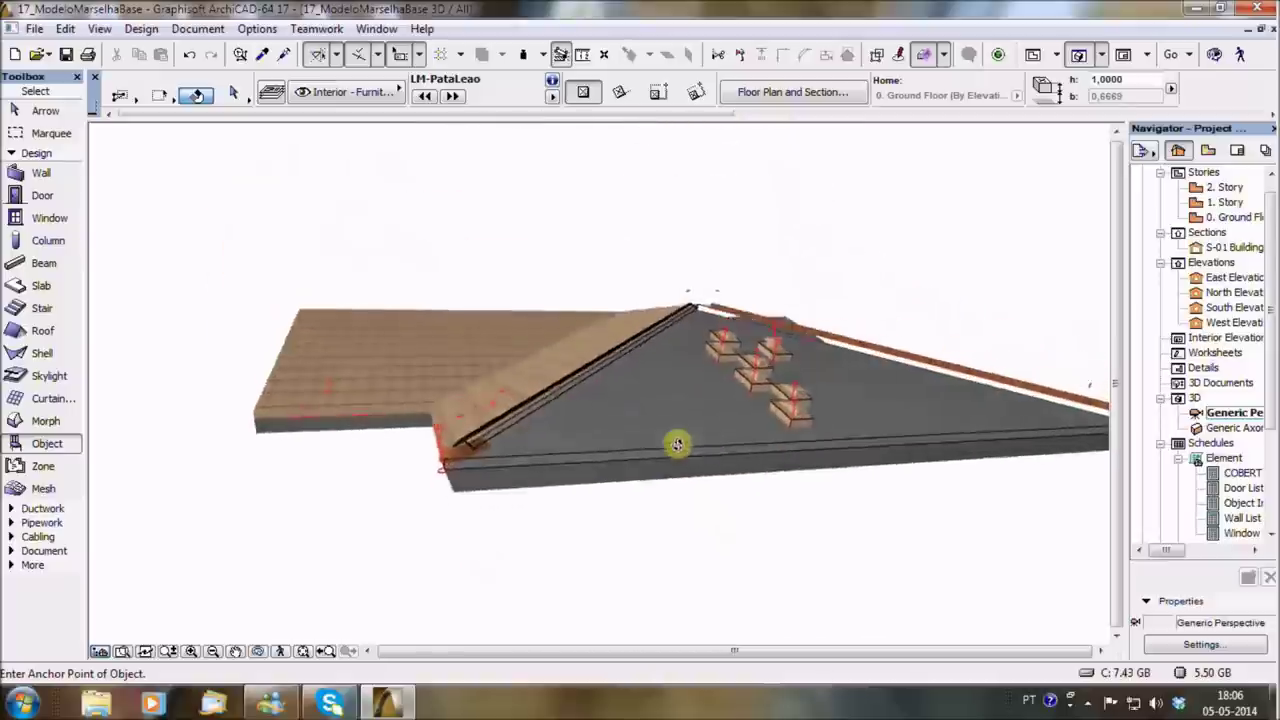
pyautogui.scroll(3, 510, 440)
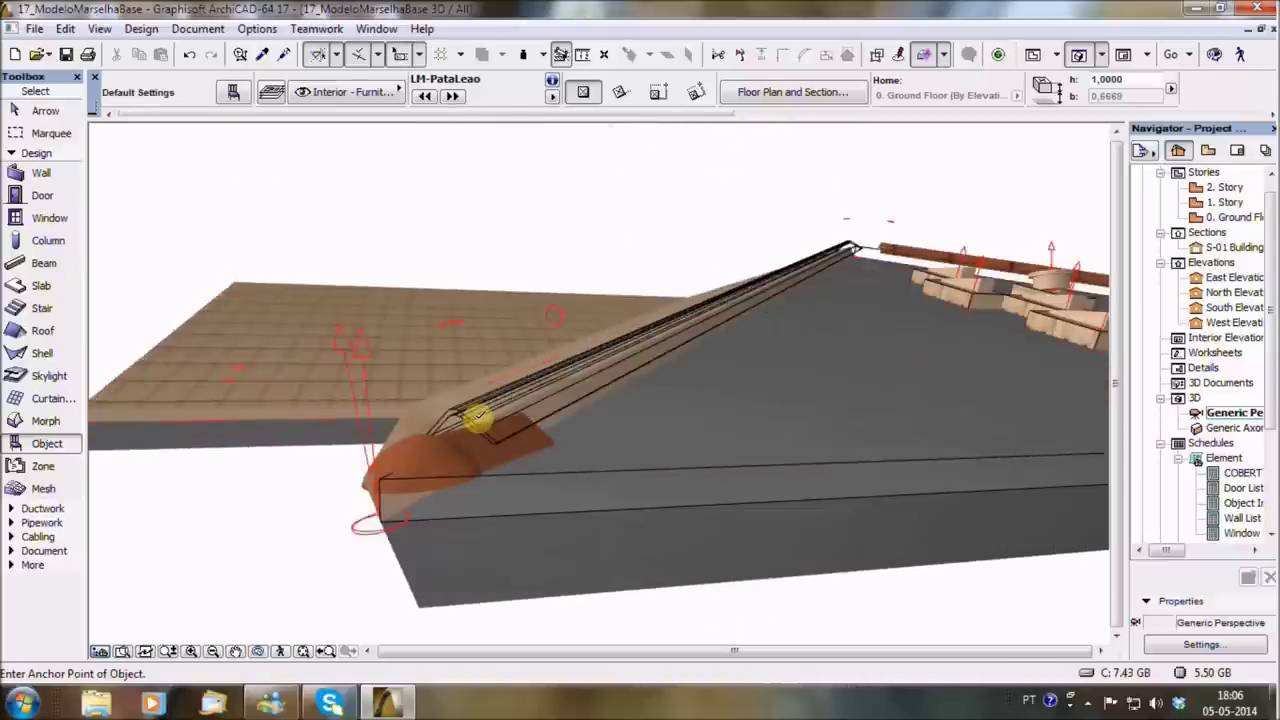
pyautogui.click(432, 468)
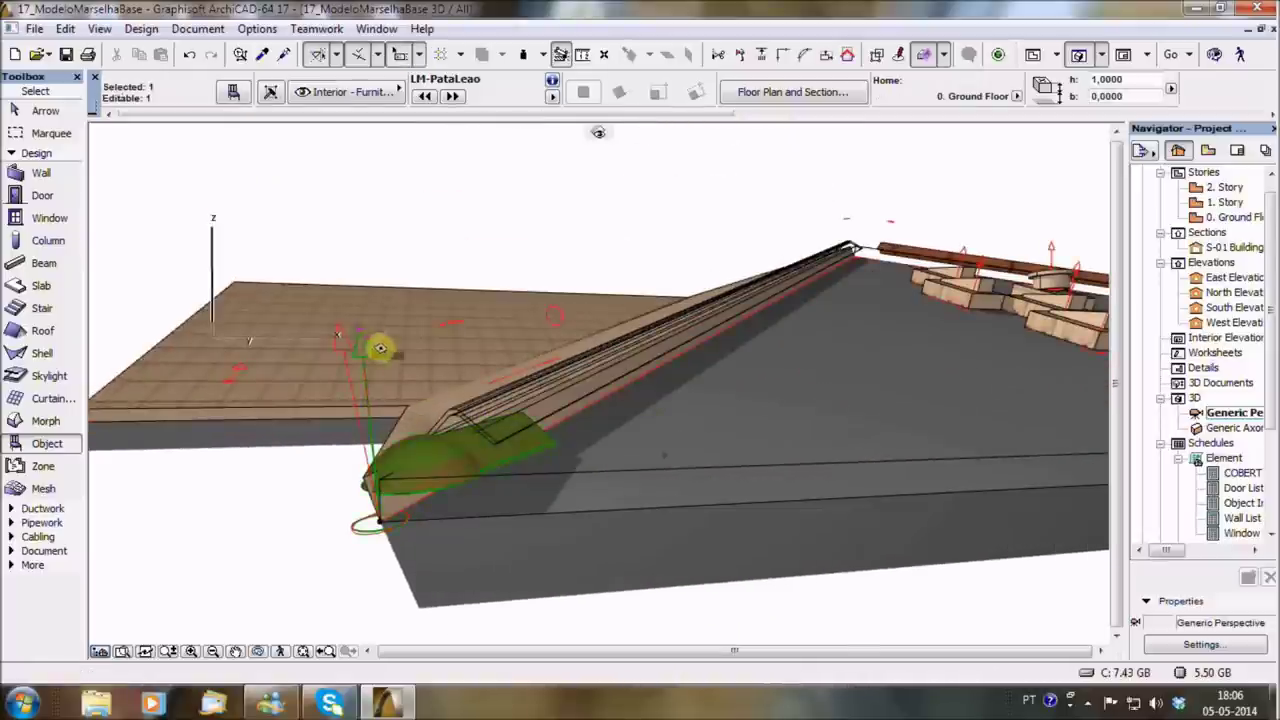
pyautogui.click(358, 326)
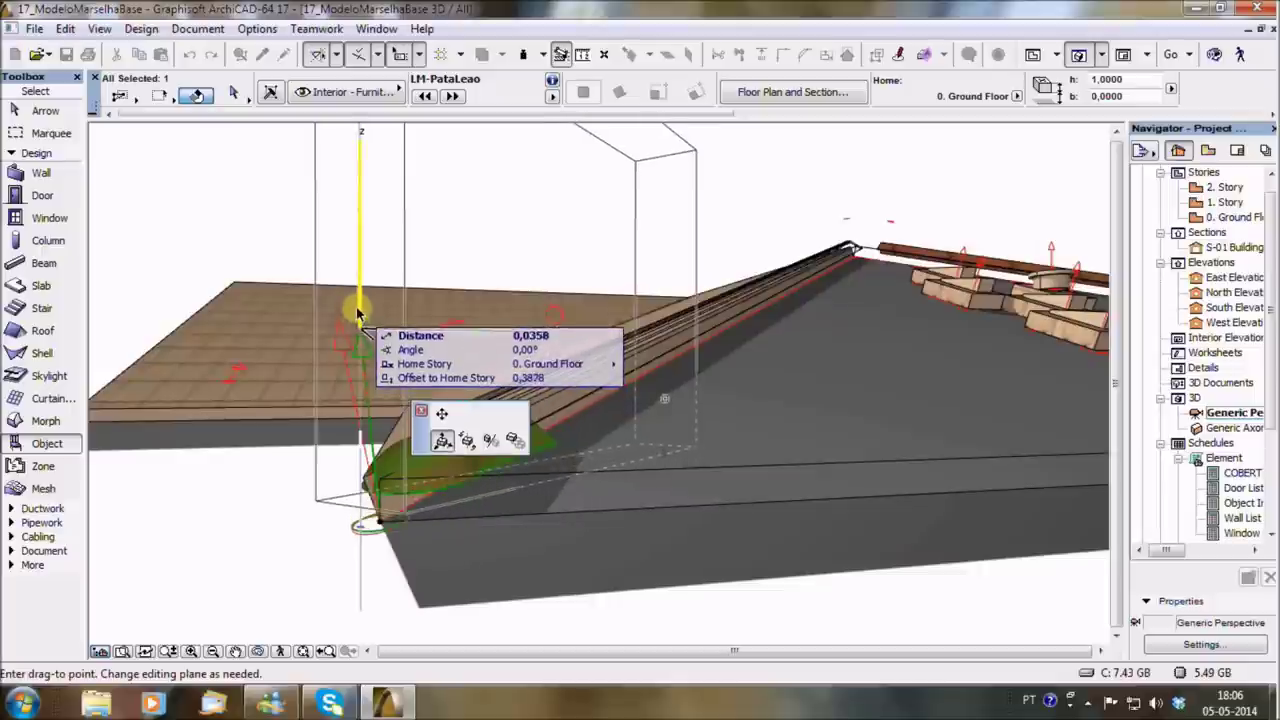
pyautogui.click(358, 308)
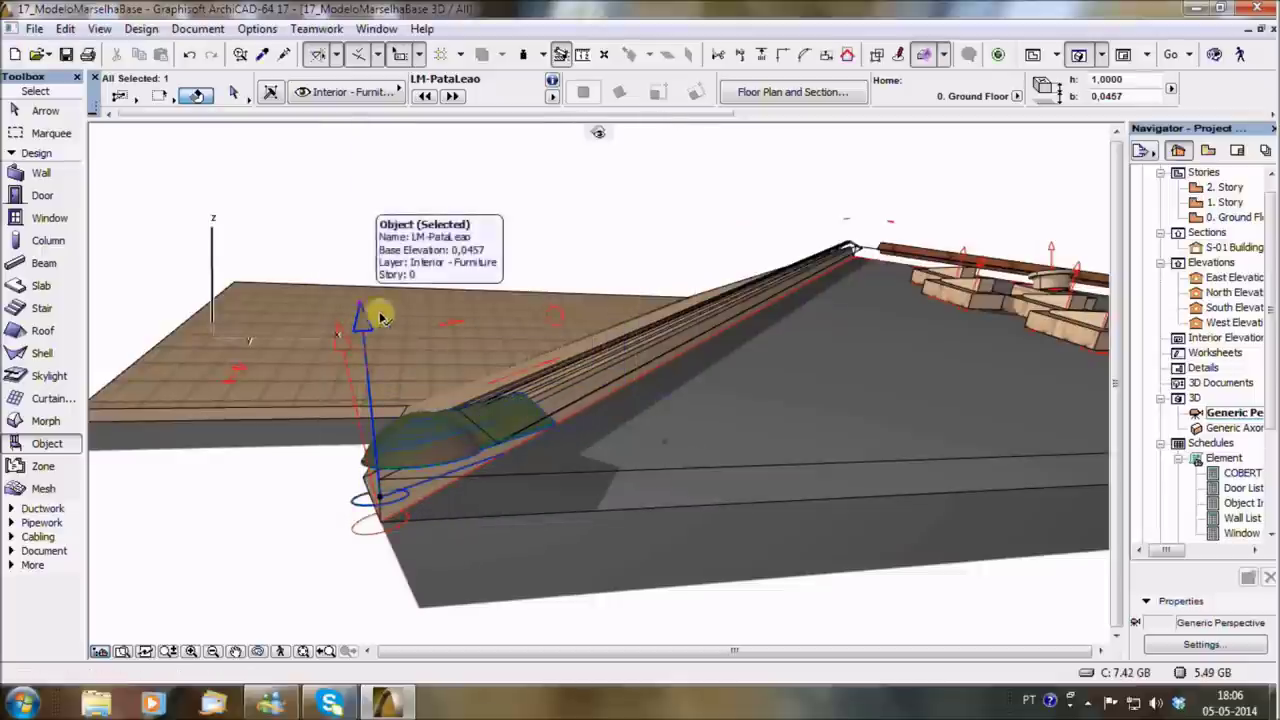
# Stretch the tile piece along the hip ridge.
pyautogui.click(665, 397)
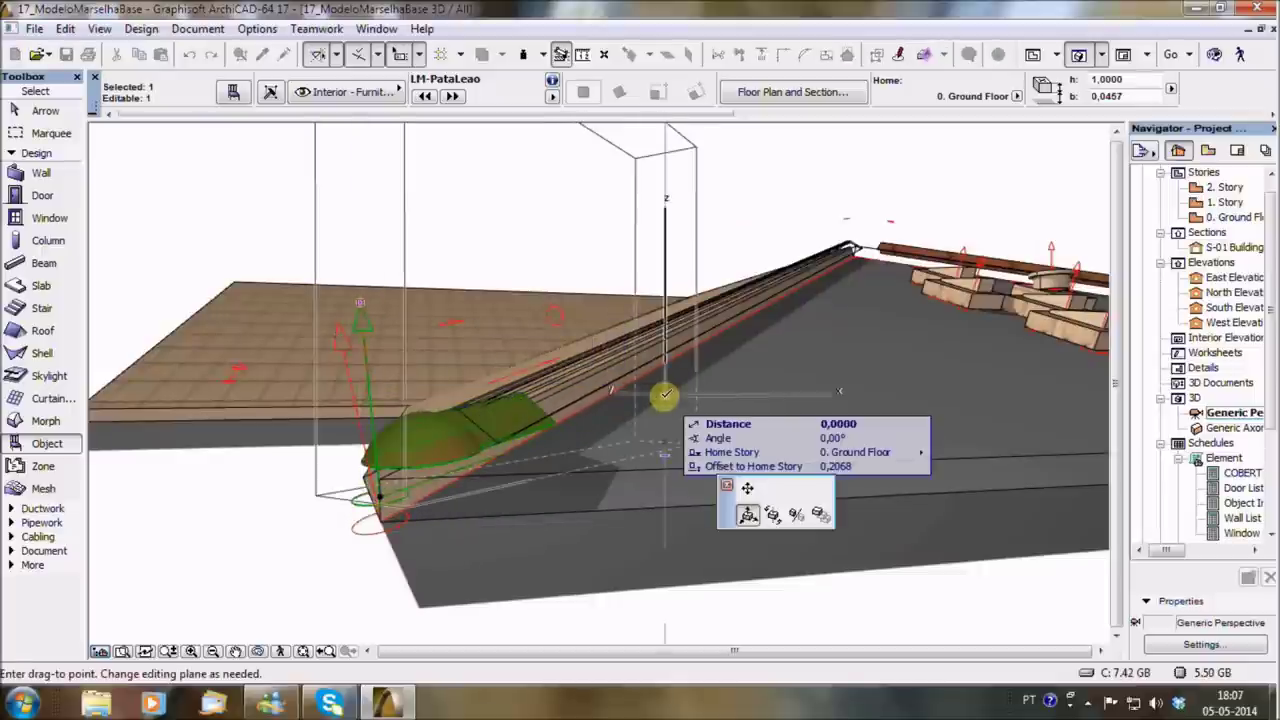
pyautogui.click(749, 514)
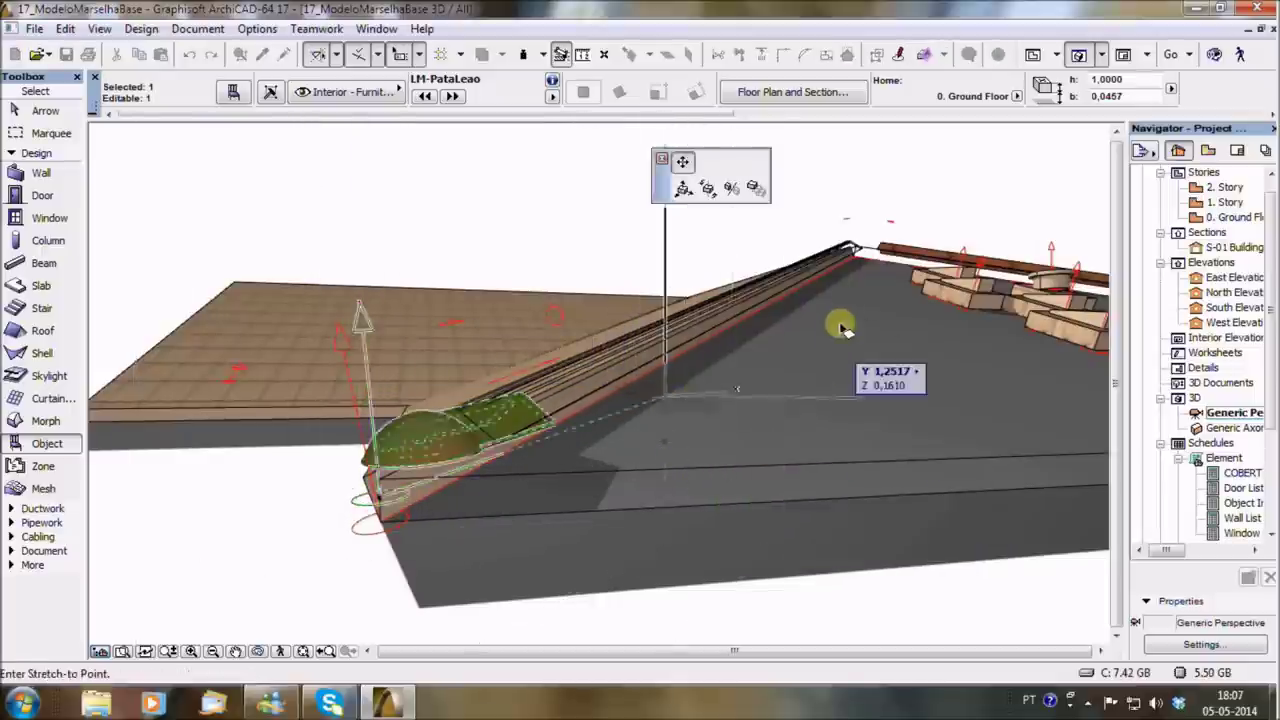
pyautogui.click(858, 250)
pyautogui.press('Escape')
pyautogui.moveTo(370, 516)
pyautogui.keyDown('shift'); pyautogui.mouseDown(button='middle')
pyautogui.moveTo(354, 486)
pyautogui.moveTo(491, 460)
pyautogui.moveTo(371, 529)
pyautogui.moveTo(808, 257)
pyautogui.mouseUp(button='middle'); pyautogui.keyUp('shift')
pyautogui.keyDown('shift'); pyautogui.click(808, 257); pyautogui.keyUp('shift')
pyautogui.moveTo(838, 152)
pyautogui.keyDown('shift'); pyautogui.mouseDown(button='middle')
pyautogui.moveTo(486, 486)
pyautogui.moveTo(786, 263)
pyautogui.moveTo(676, 300)
pyautogui.moveTo(629, 297)
pyautogui.moveTo(903, 286)
pyautogui.moveTo(700, 360)
pyautogui.moveTo(636, 336)
pyautogui.mouseUp(button='middle'); pyautogui.keyUp('shift')
pyautogui.press('Escape')
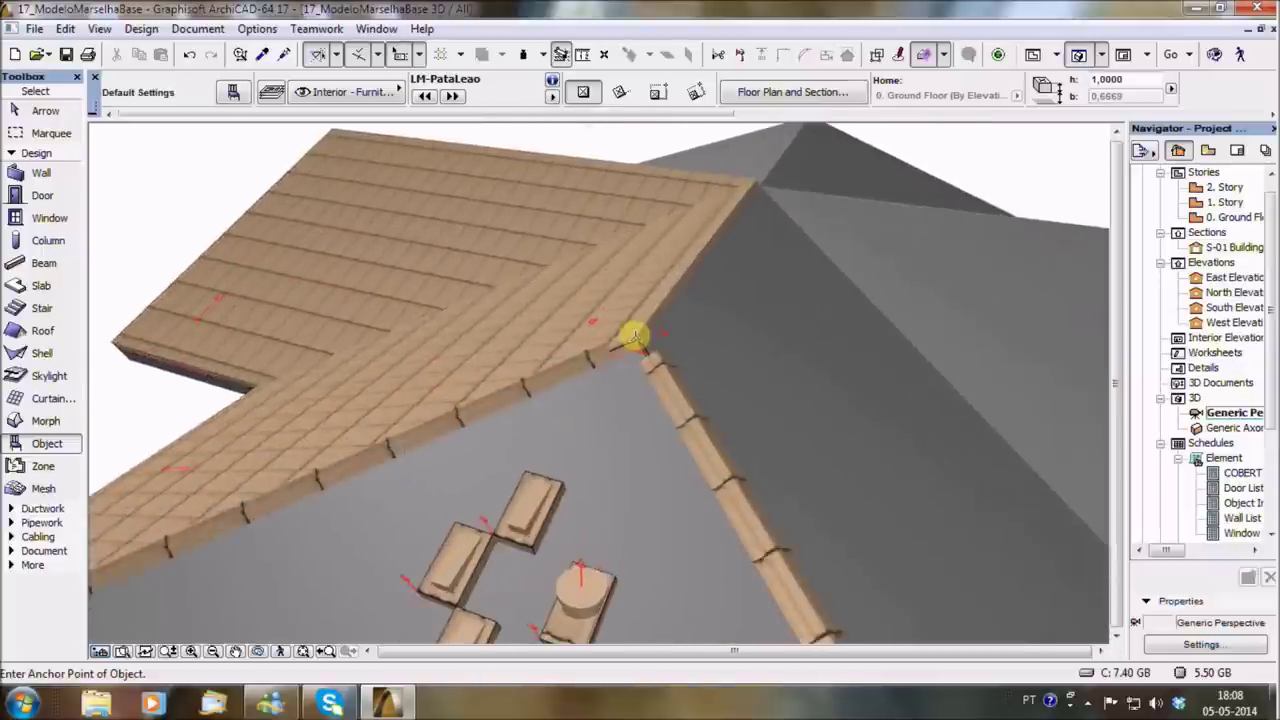
# Shorten the LM-Cume hip ridge run back to the roof corner.
pyautogui.scroll(2, 636, 336)
pyautogui.scroll(2, 651, 337)
pyautogui.scroll(2, 608, 357)
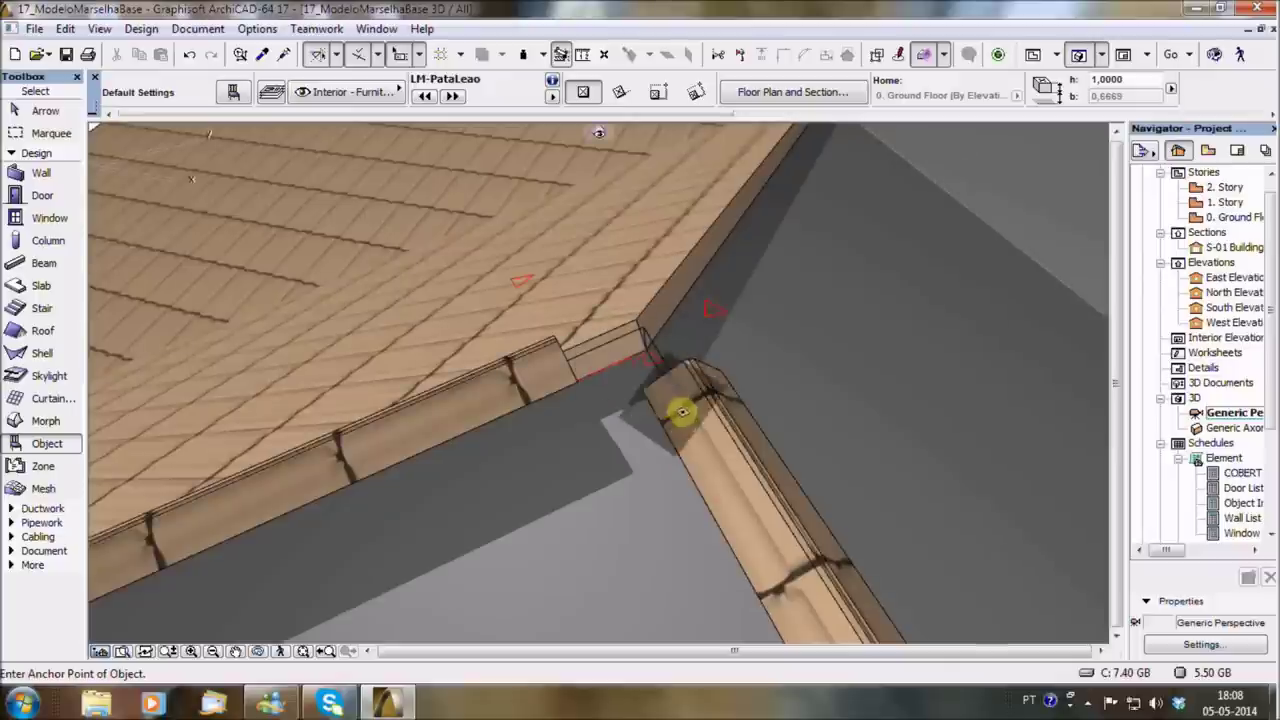
pyautogui.click(705, 418)
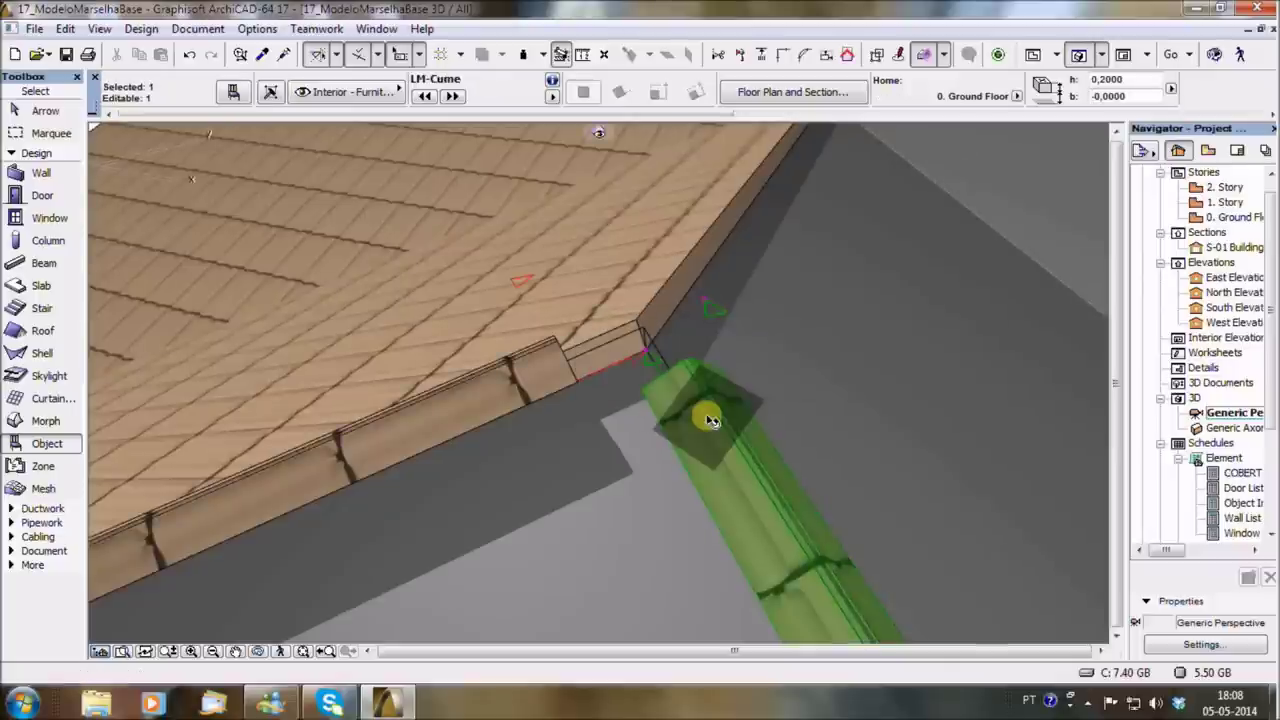
pyautogui.press('Escape')
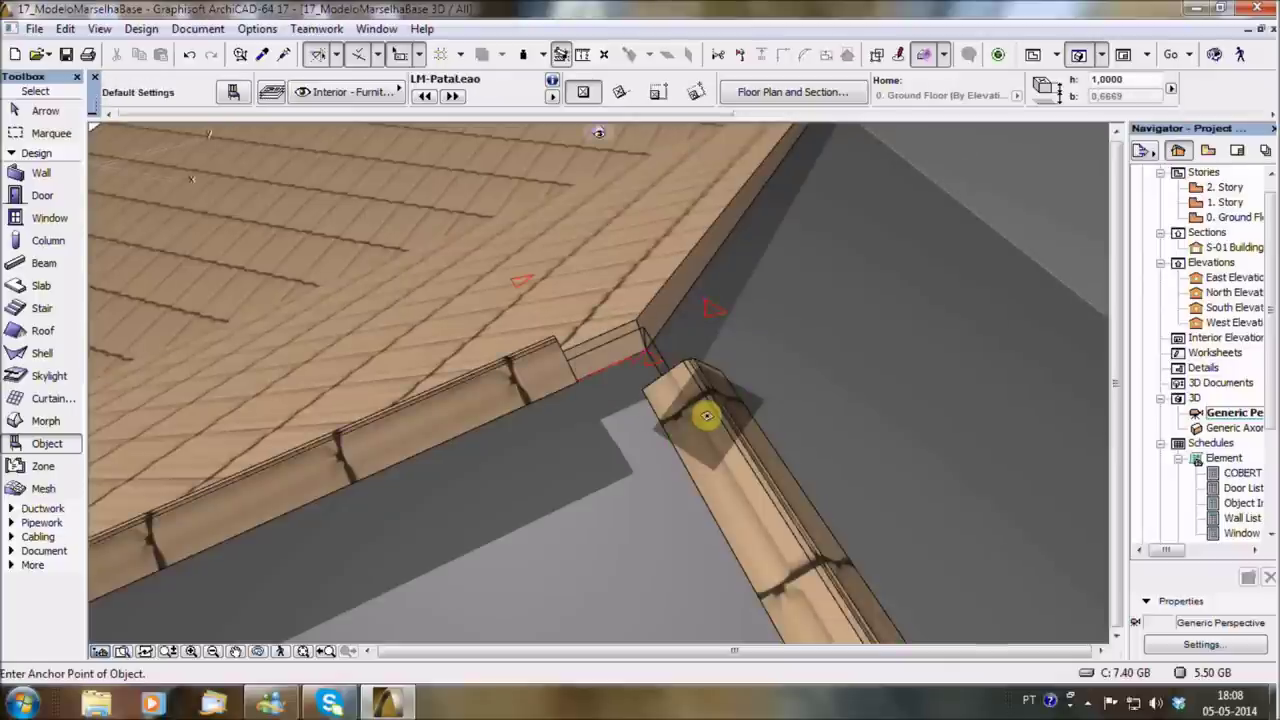
pyautogui.keyDown('shift'); pyautogui.click(708, 412); pyautogui.keyUp('shift')
pyautogui.click(707, 302)
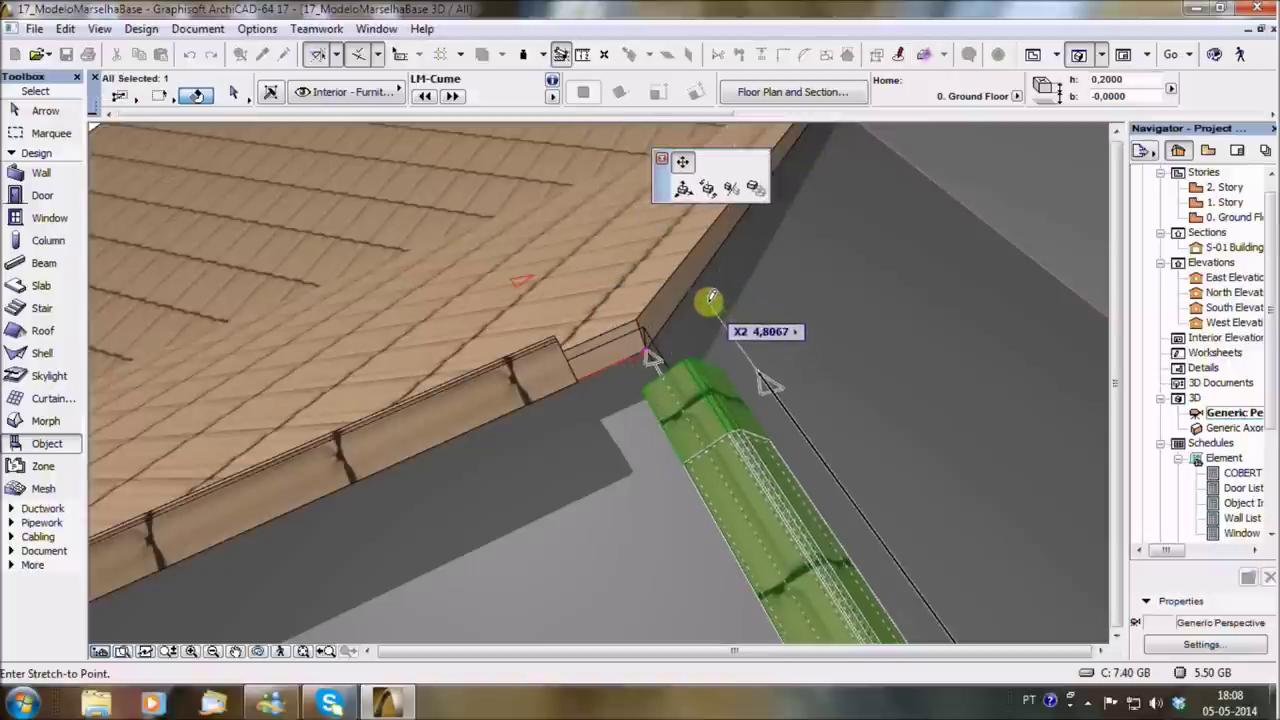
pyautogui.click(695, 278)
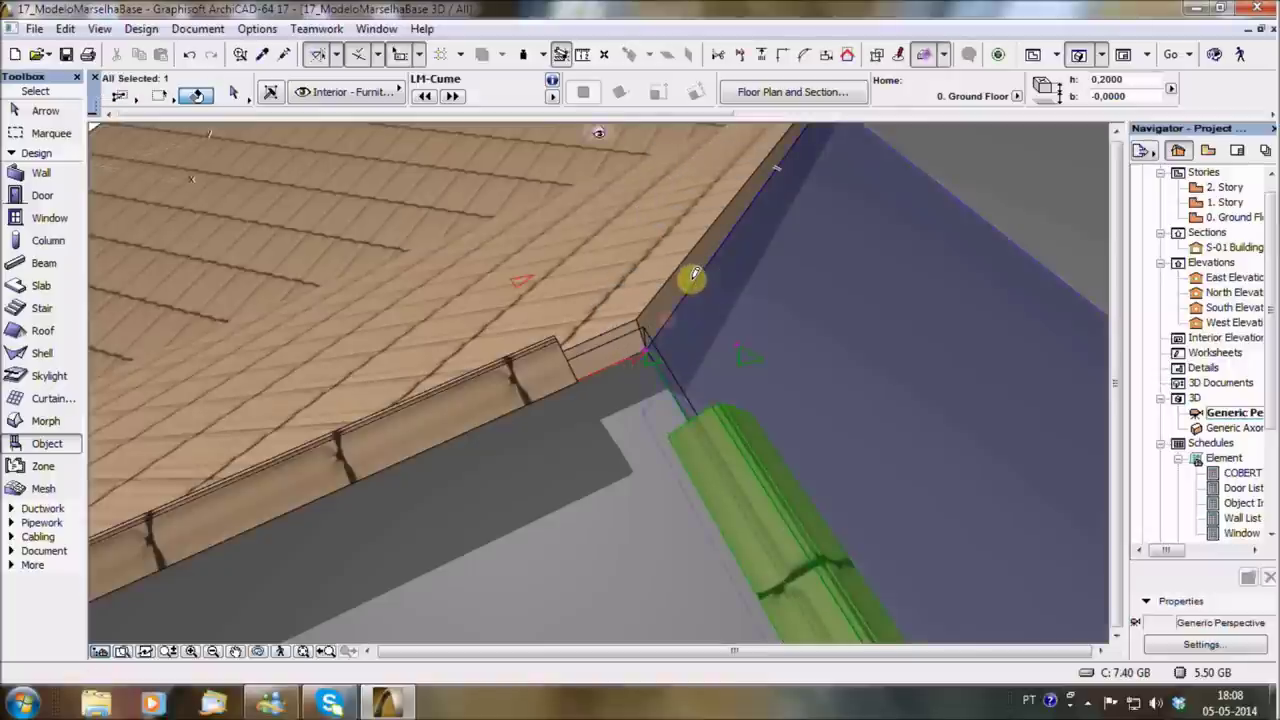
# Shorten the LM-Cume run along the eave so it ends at the same corner.
pyautogui.click(550, 365)
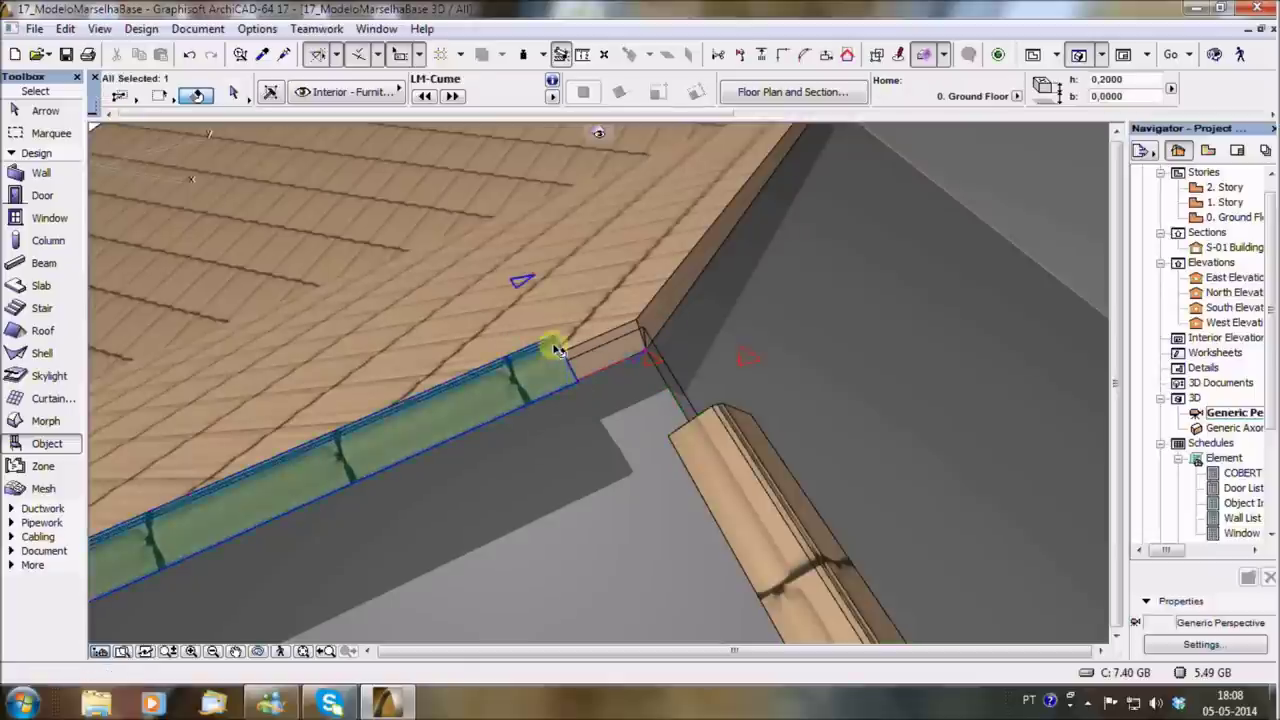
pyautogui.click(524, 280)
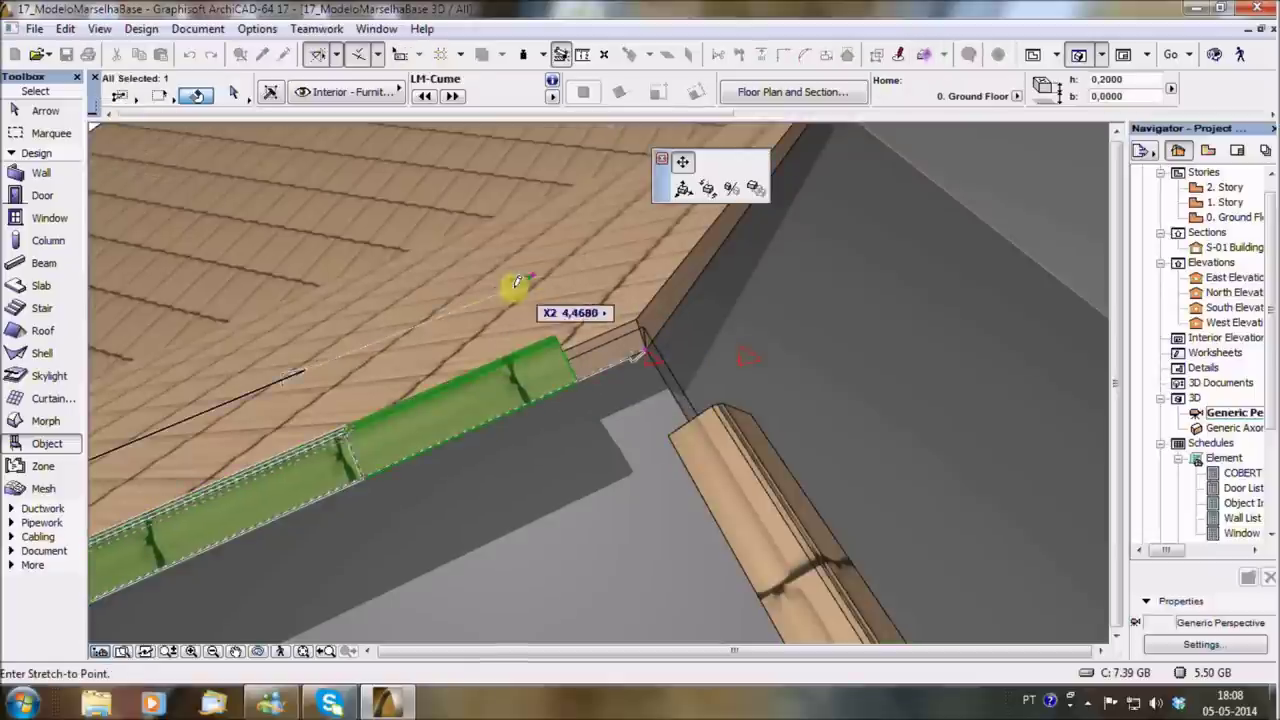
pyautogui.click(665, 225)
pyautogui.scroll(-3, 700, 335)
pyautogui.scroll(-3, 750, 345)
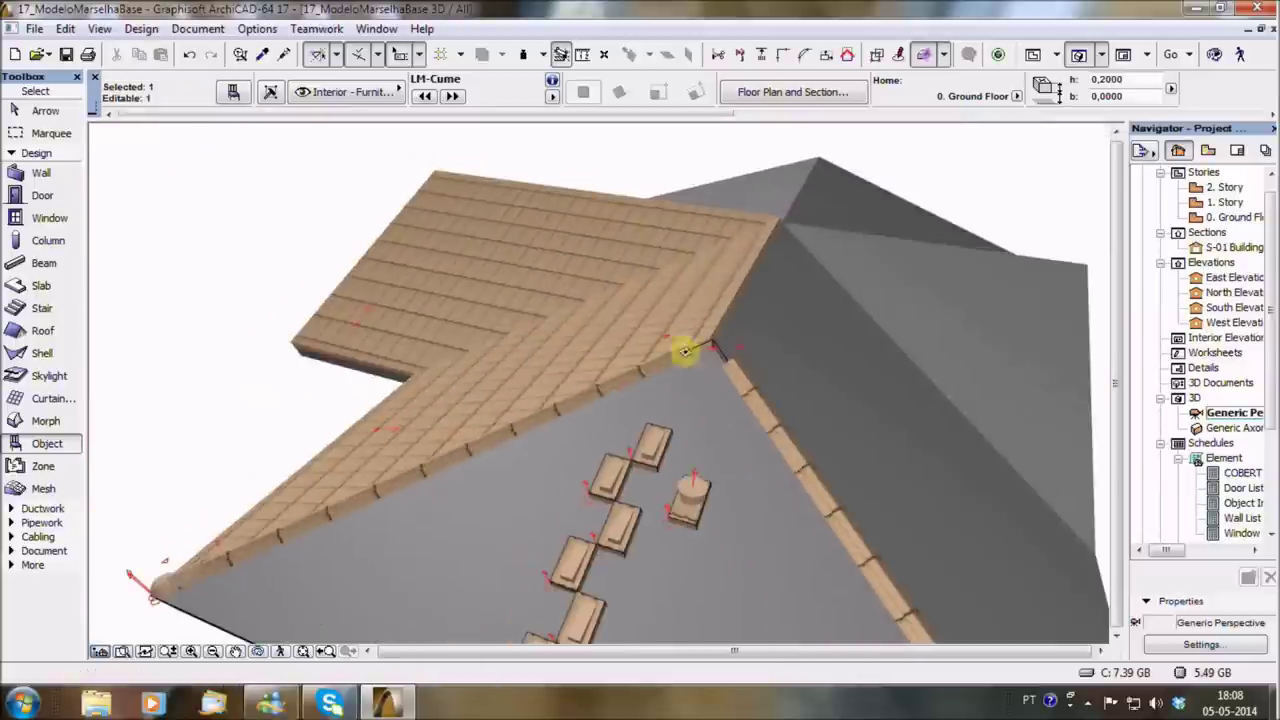
pyautogui.press('Escape')
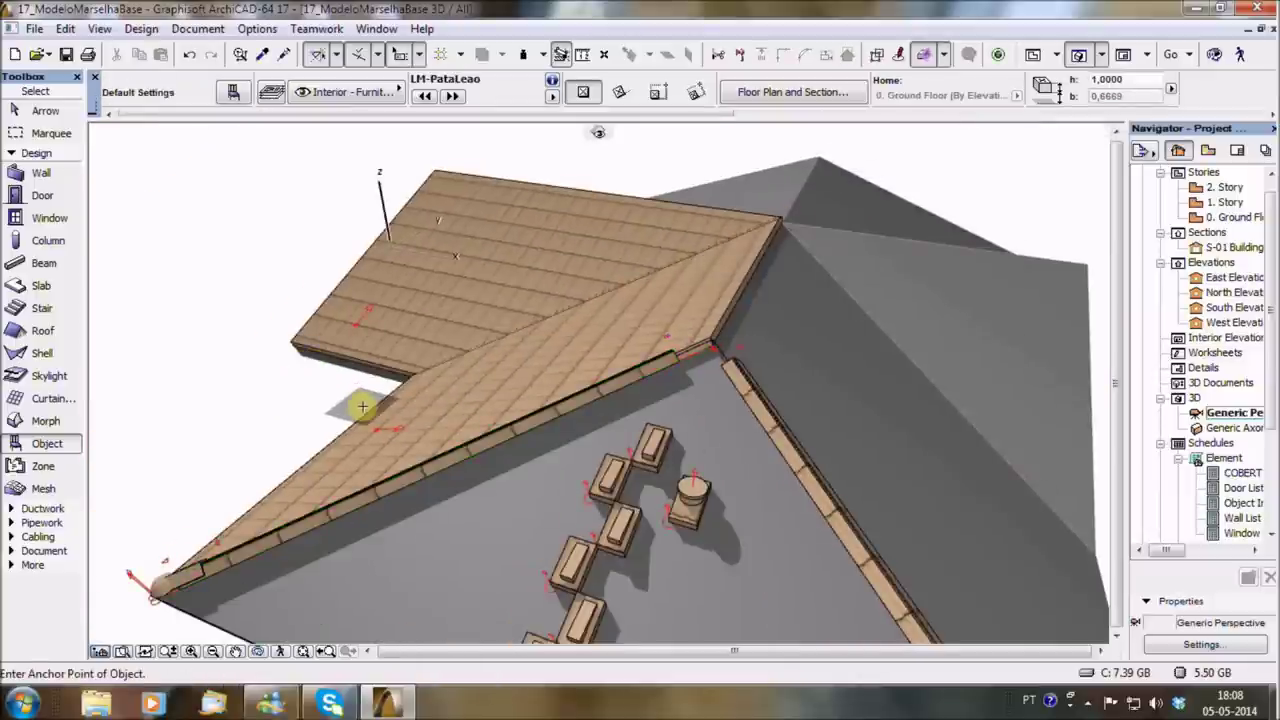
pyautogui.press('F2')
# Select the LM-Cume3viasF three-way piece, place it at the ridge junction, and return to 3D.
pyautogui.doubleClick(43, 443)
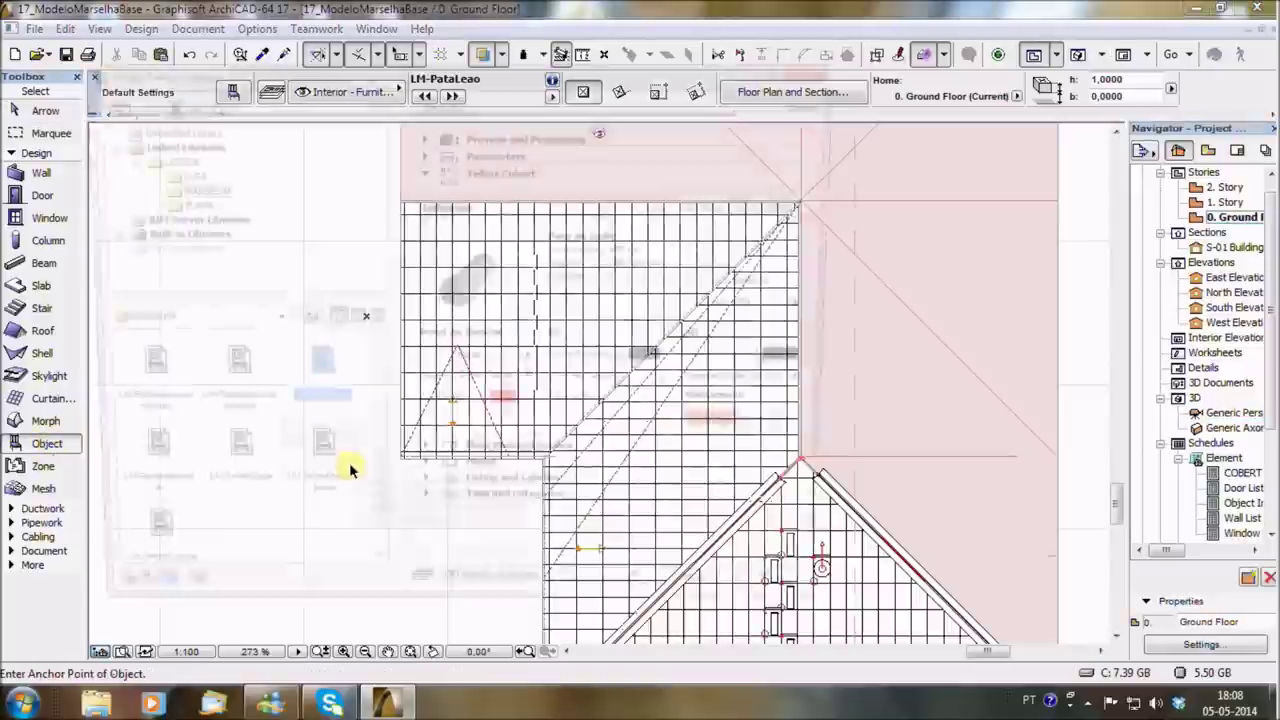
pyautogui.moveTo(371, 414); pyautogui.dragTo(373, 370)
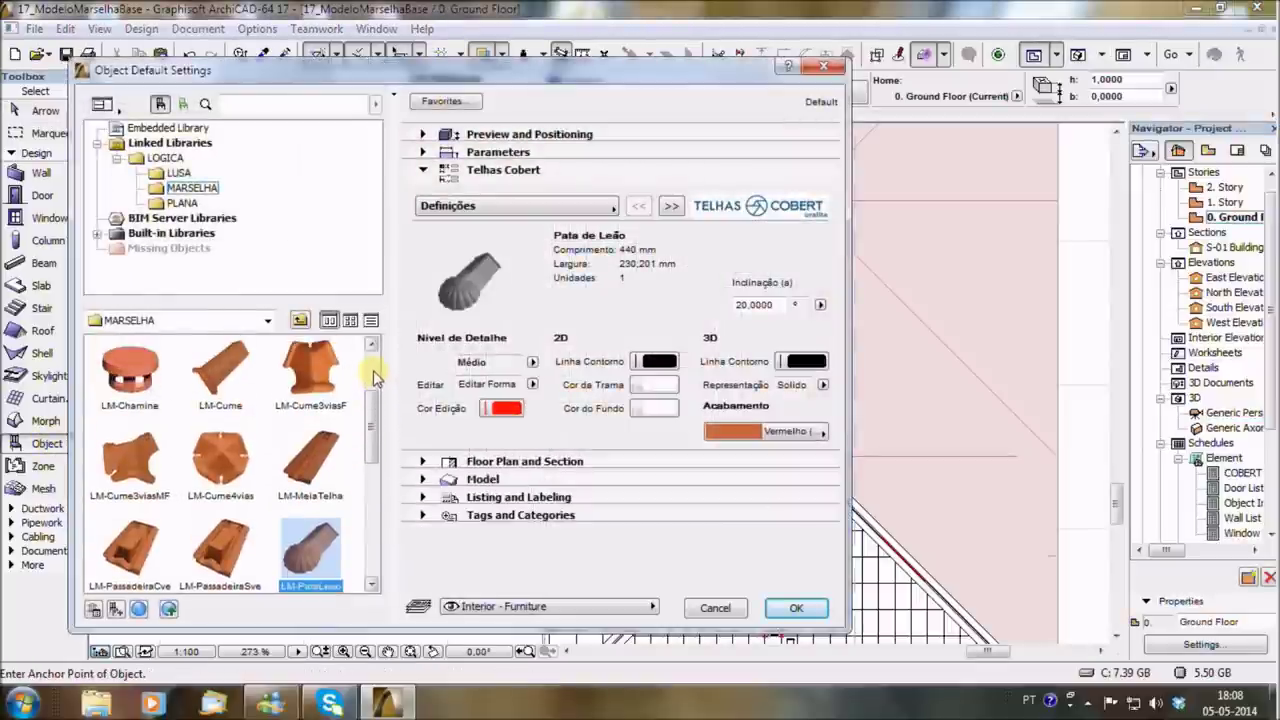
pyautogui.click(312, 370)
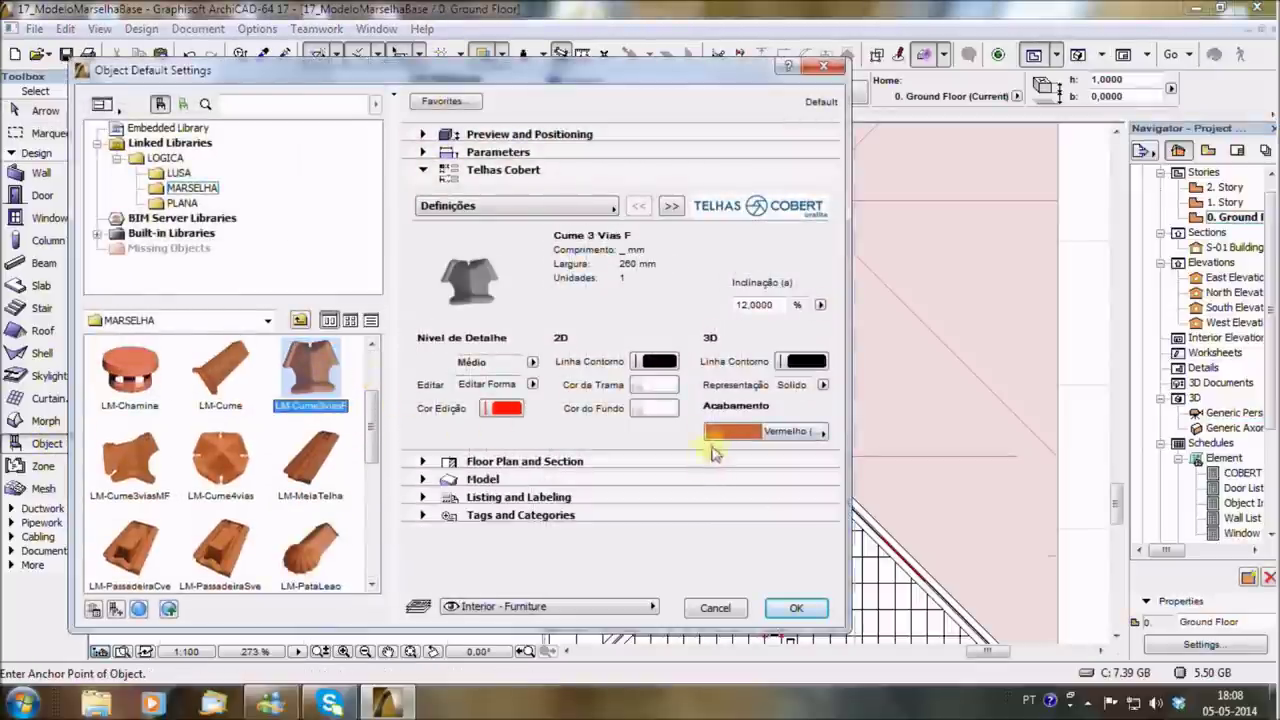
pyautogui.click(800, 608)
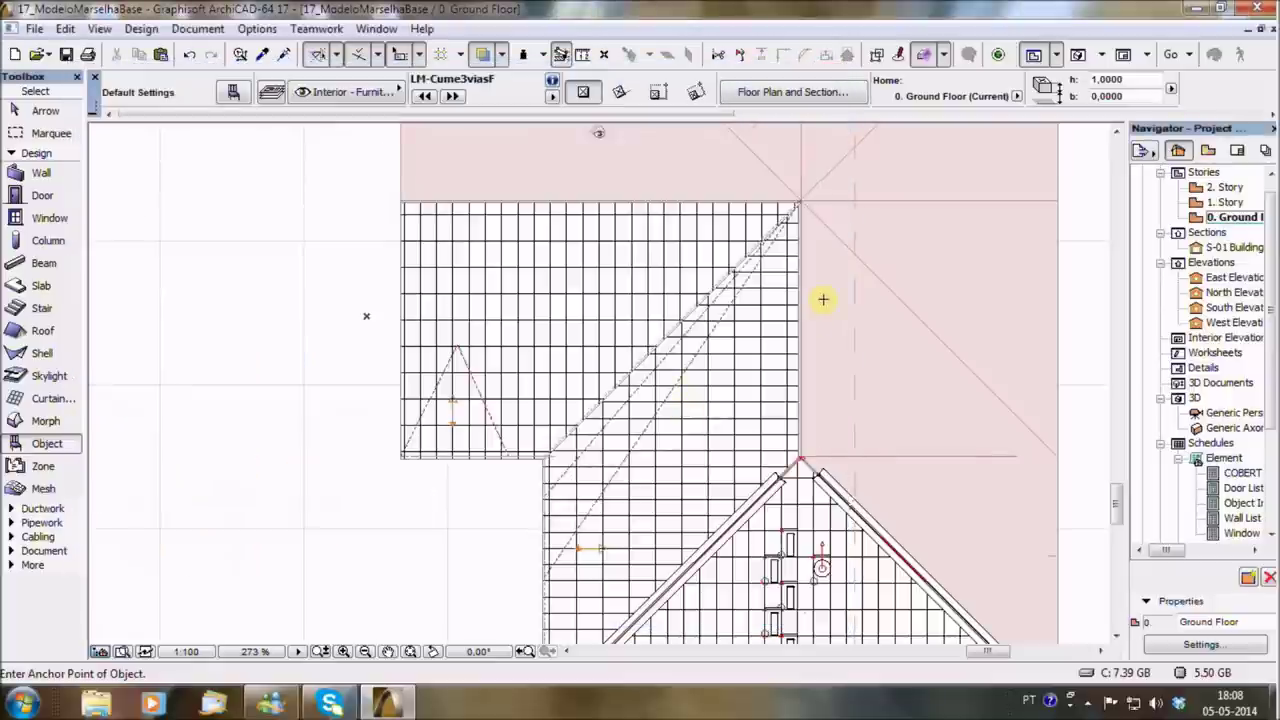
pyautogui.scroll(4, 808, 482)
pyautogui.scroll(4, 814, 457)
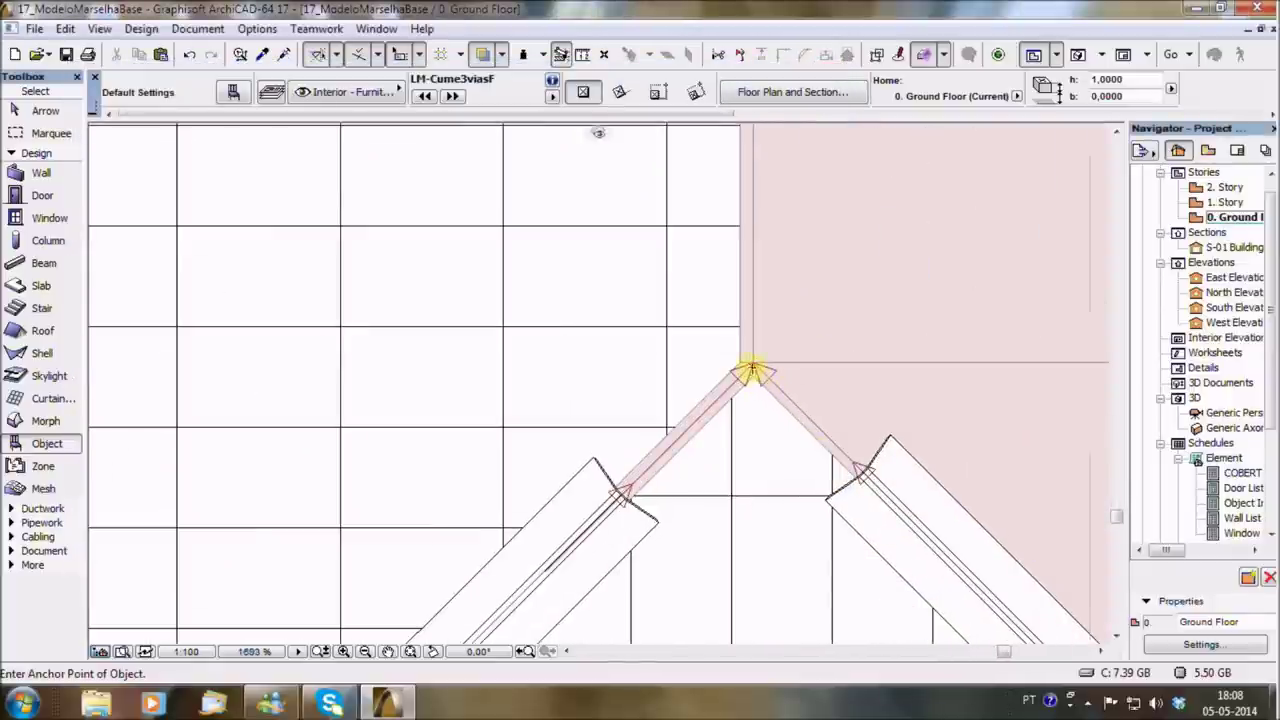
pyautogui.click(752, 368)
pyautogui.press('F3')
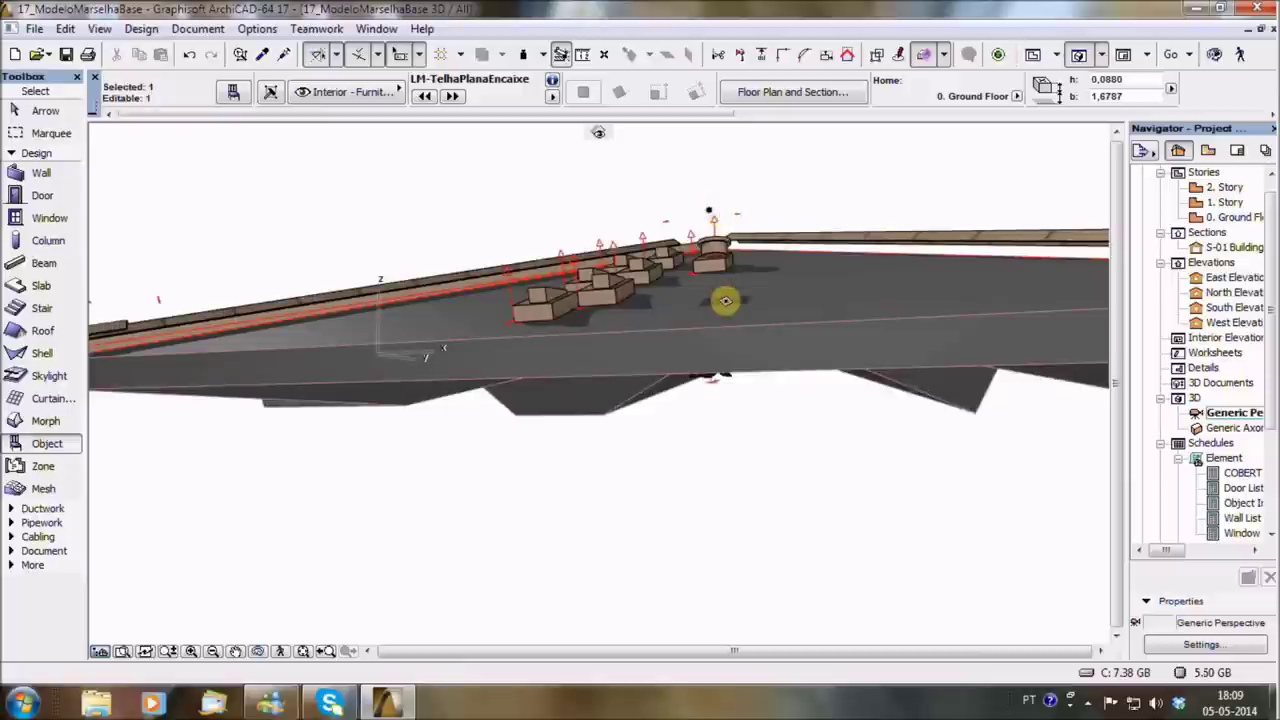
# Move the LM-Cume3viasF three-way ridge cap onto the hip junction in 3D.
pyautogui.press('Escape')
pyautogui.scroll(5, 768, 420)
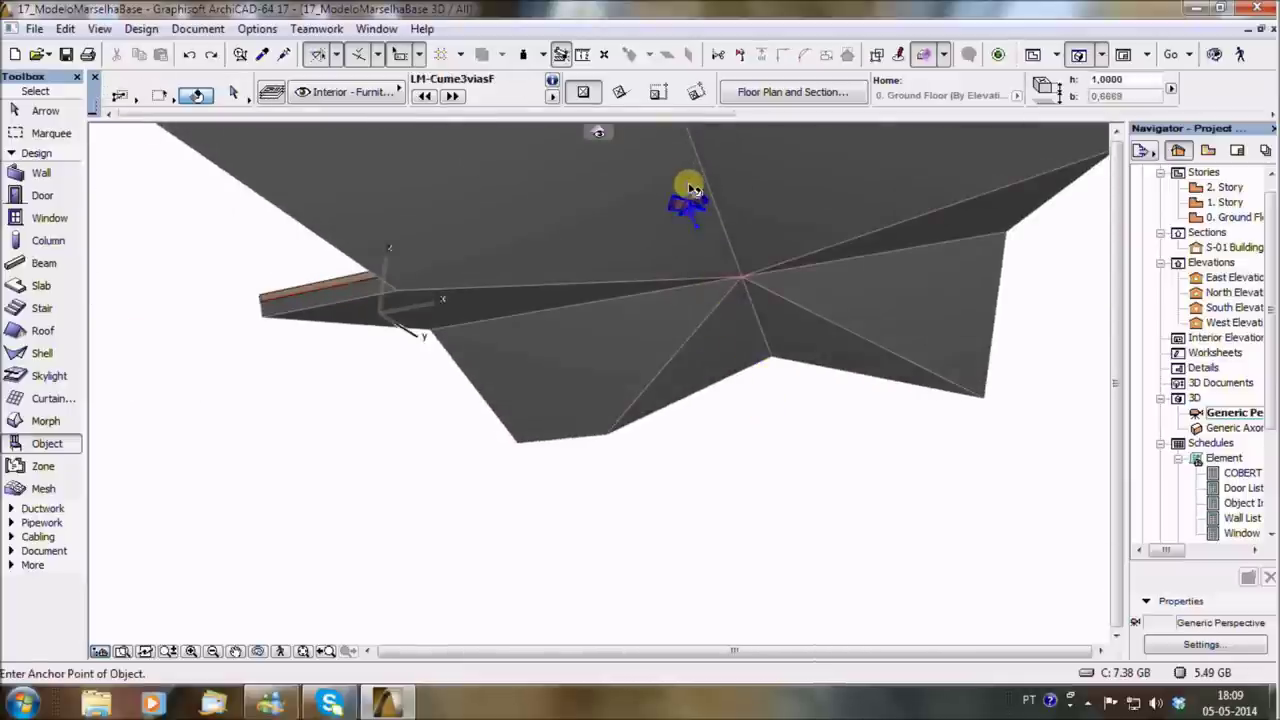
pyautogui.click(692, 190)
pyautogui.click(692, 210)
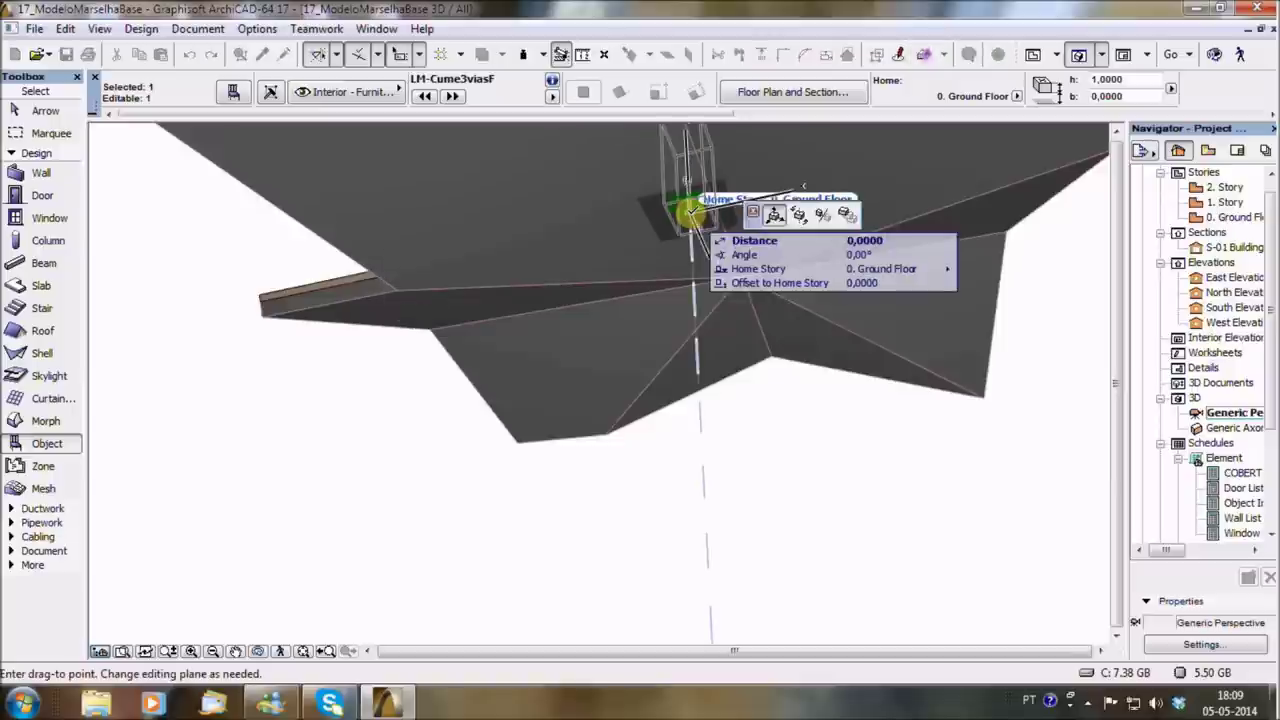
pyautogui.click(749, 208)
pyautogui.moveTo(714, 300)
pyautogui.keyDown('shift'); pyautogui.mouseDown(button='middle')
pyautogui.moveTo(701, 397)
pyautogui.moveTo(677, 360)
pyautogui.mouseUp(button='middle'); pyautogui.keyUp('shift')
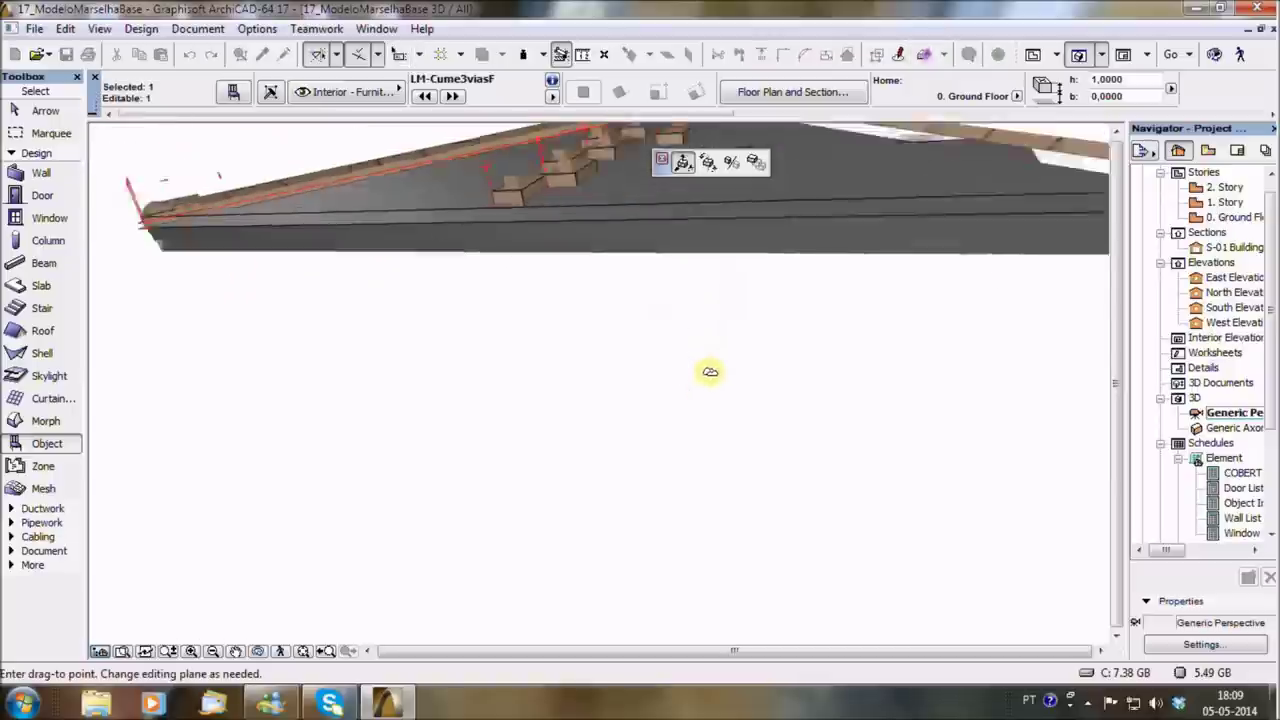
pyautogui.click(665, 325)
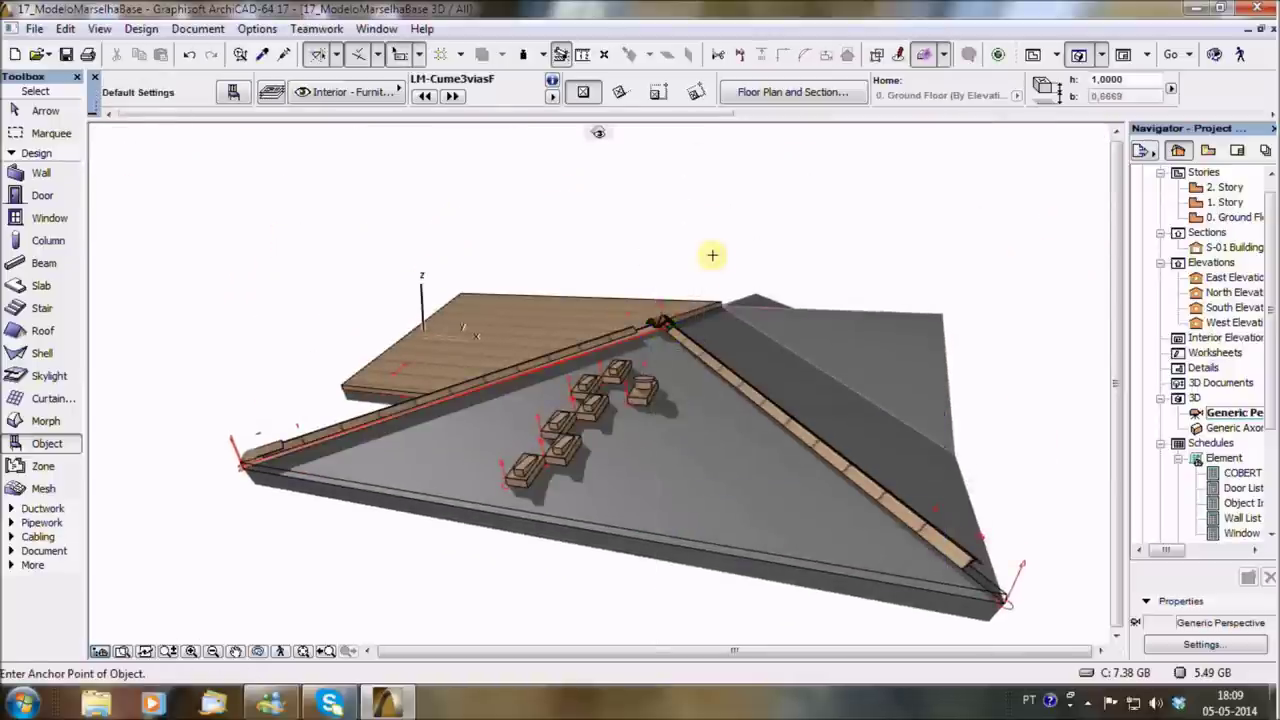
# Stretch the end of the straight LM-Cume ridge run to meet the three-way cap.
pyautogui.scroll(2, 667, 325)
pyautogui.scroll(3, 672, 324)
pyautogui.scroll(3, 678, 323)
pyautogui.scroll(2, 679, 324)
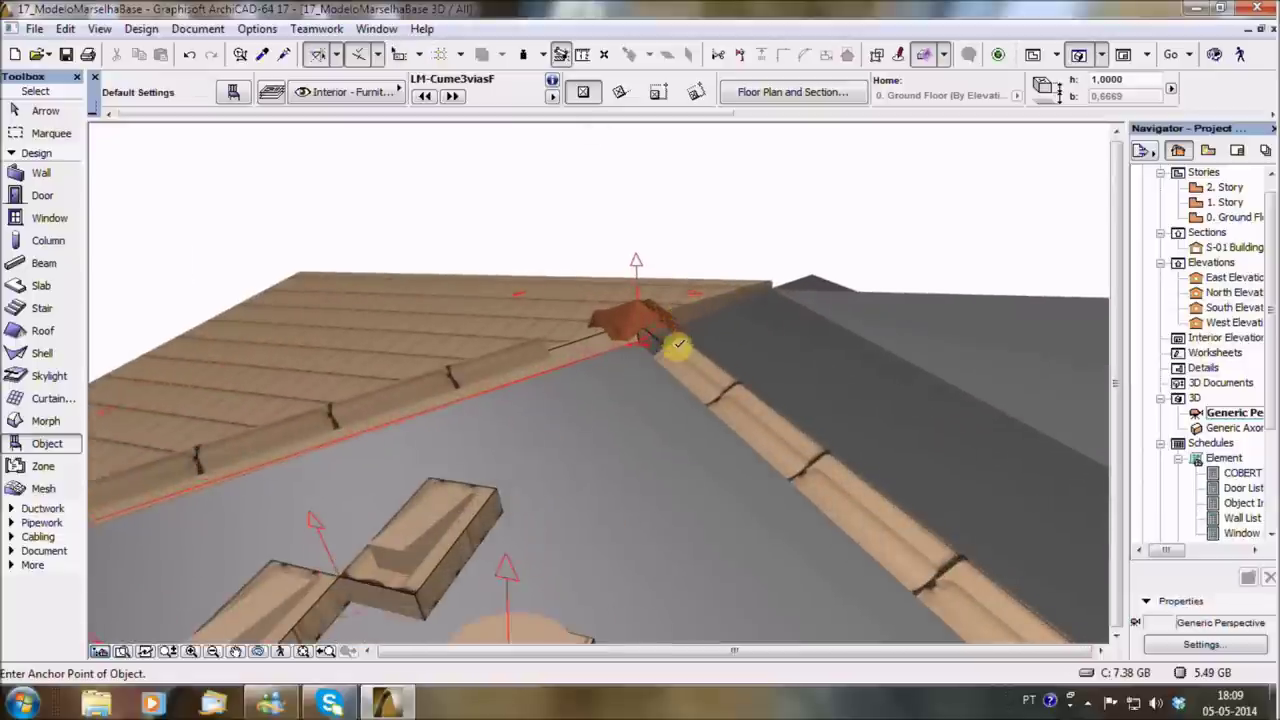
pyautogui.scroll(2, 677, 340)
pyautogui.scroll(1, 757, 363)
pyautogui.scroll(2, 757, 363)
pyautogui.moveTo(691, 392)
pyautogui.keyDown('shift'); pyautogui.mouseDown(button='middle')
pyautogui.moveTo(694, 423)
pyautogui.moveTo(771, 408)
pyautogui.mouseUp(button='middle'); pyautogui.keyUp('shift')
pyautogui.click(694, 403)
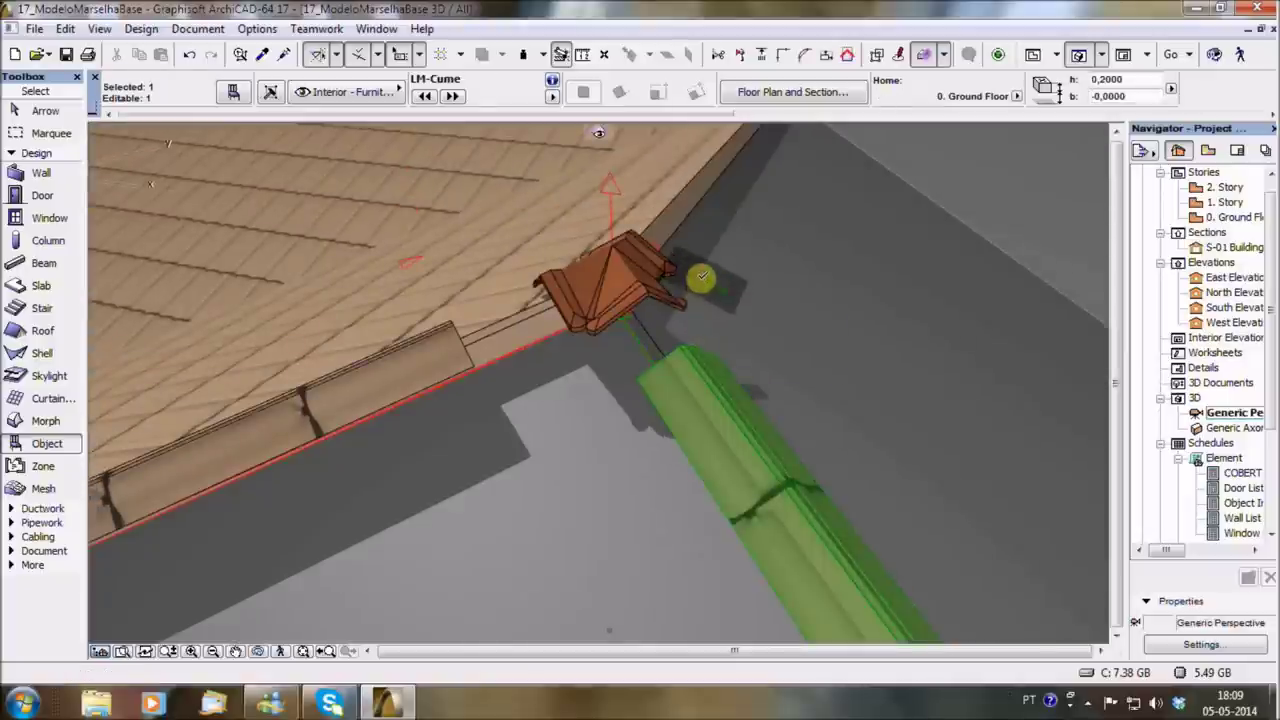
pyautogui.click(700, 278)
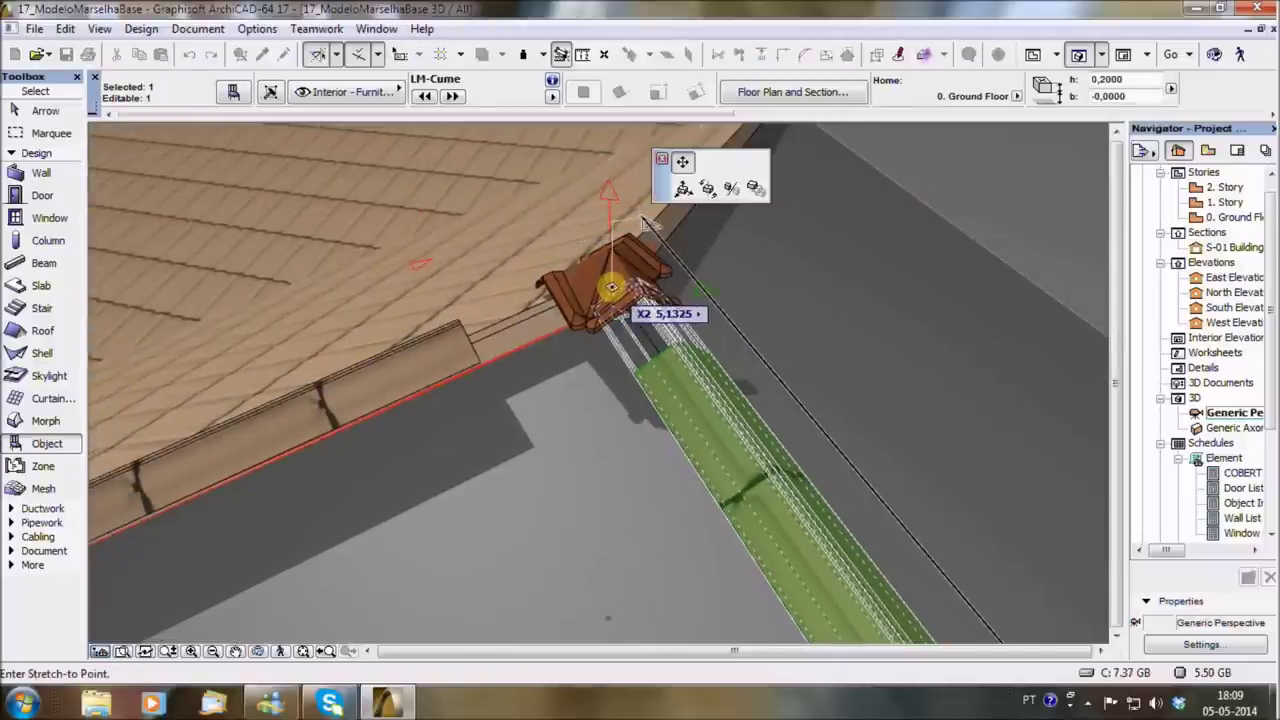
pyautogui.click(612, 287)
pyautogui.press('Escape')
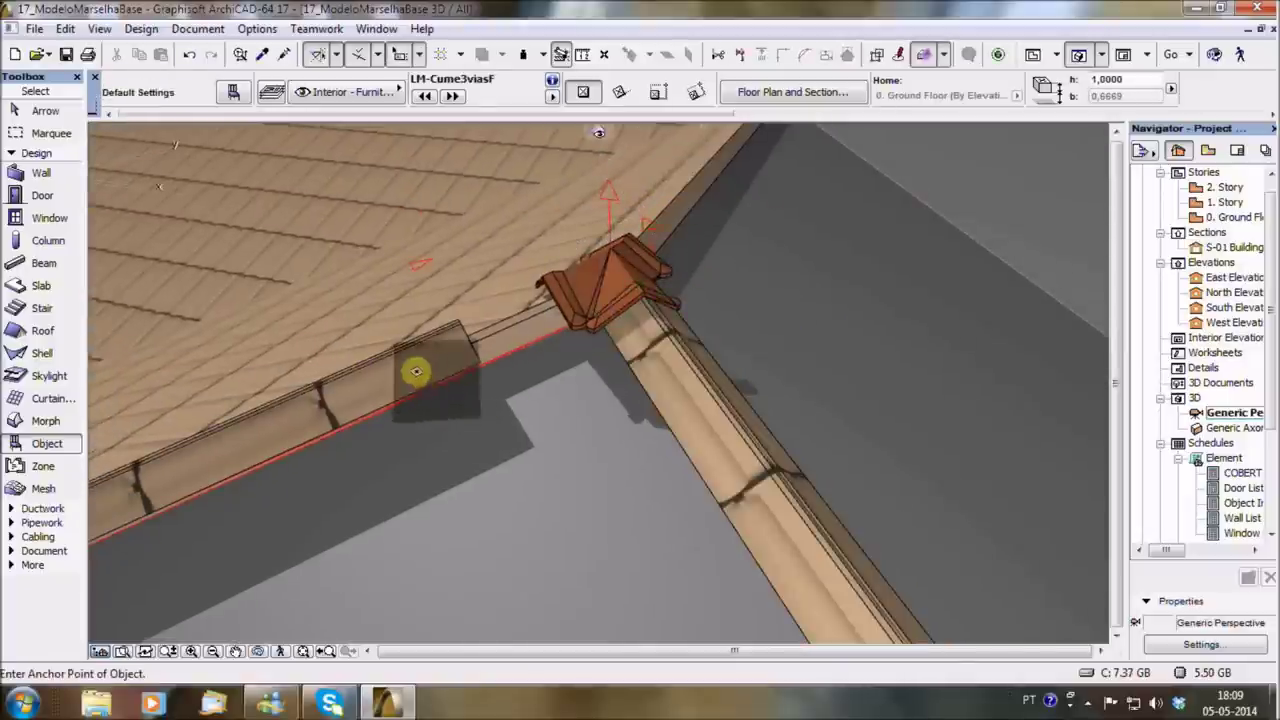
# Extend the lower LM-Cume ridge run up to the cap and check the joint.
pyautogui.click(416, 372)
pyautogui.click(470, 335)
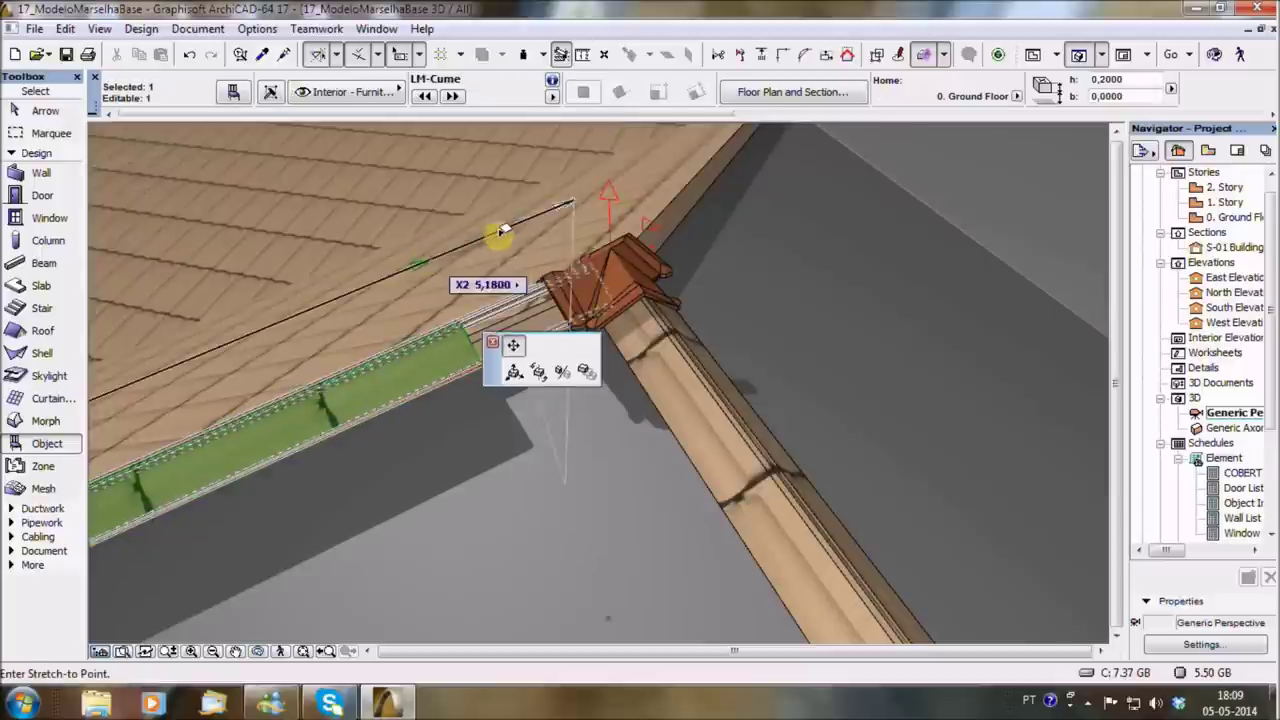
pyautogui.click(487, 238)
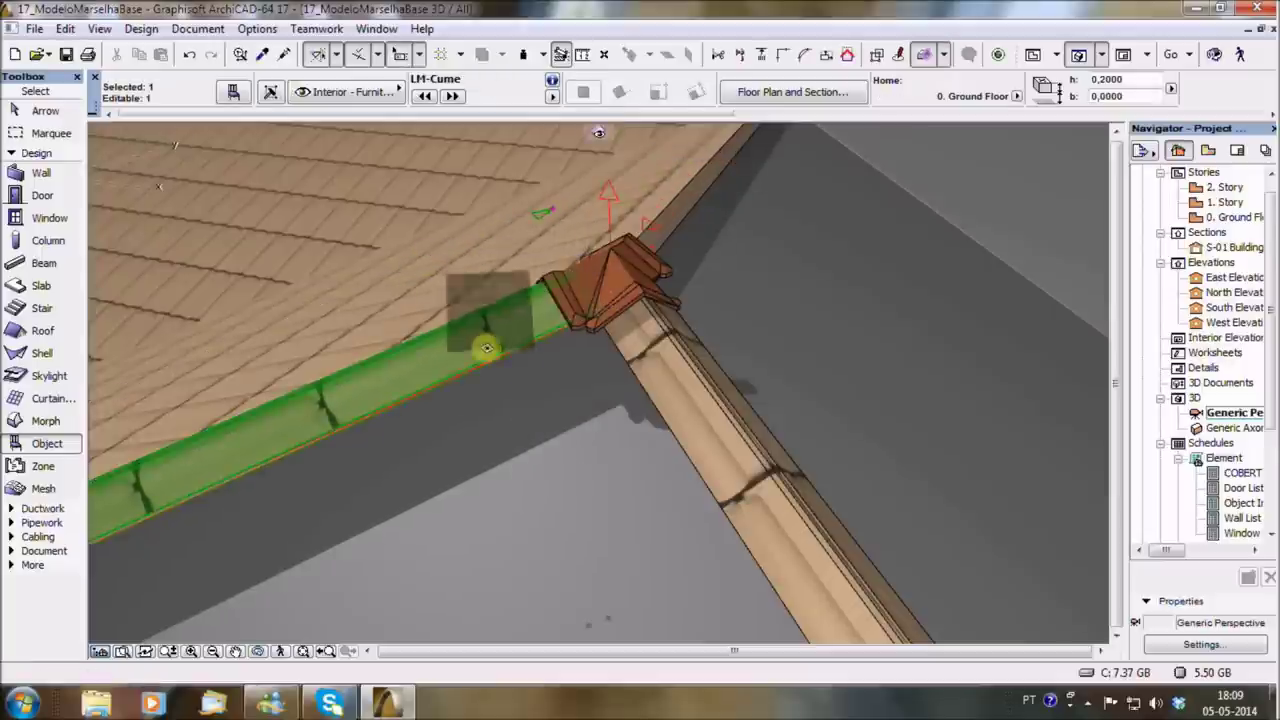
pyautogui.press('Escape')
pyautogui.keyDown('shift'); pyautogui.moveTo(586, 409); pyautogui.dragTo(687, 443, button='middle'); pyautogui.keyUp('shift')
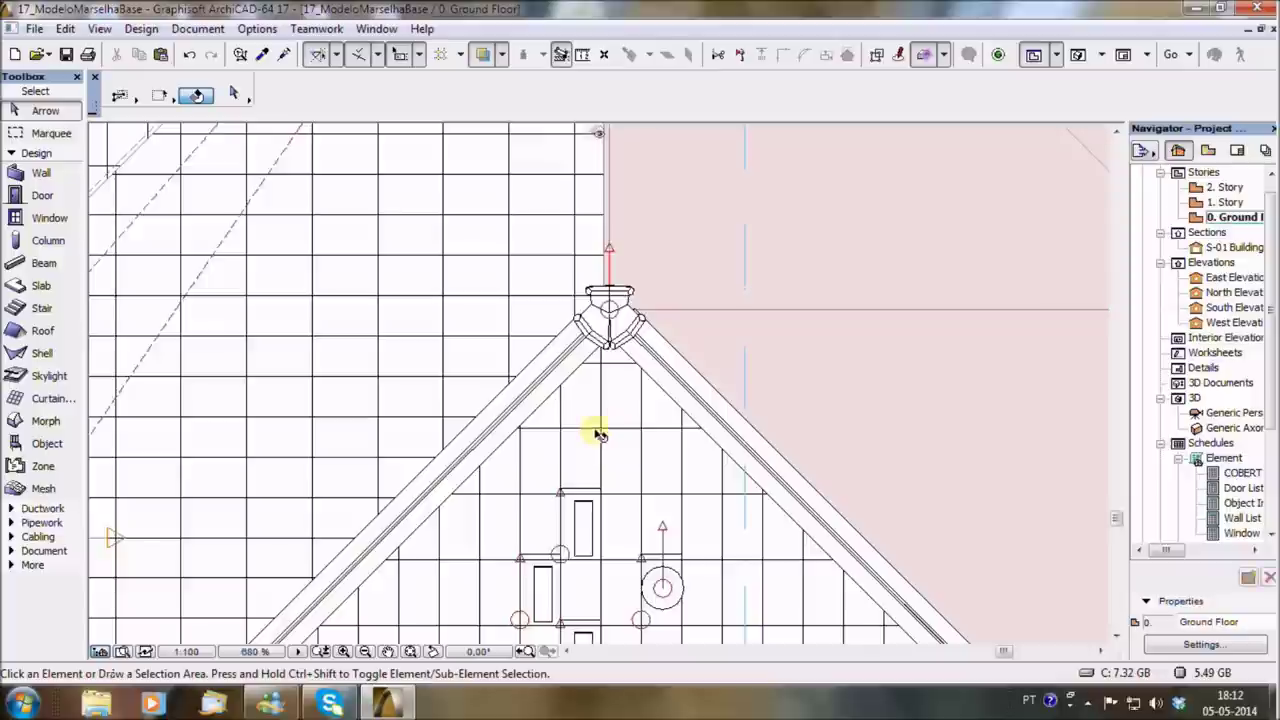
pyautogui.scroll(-5, 597, 434)
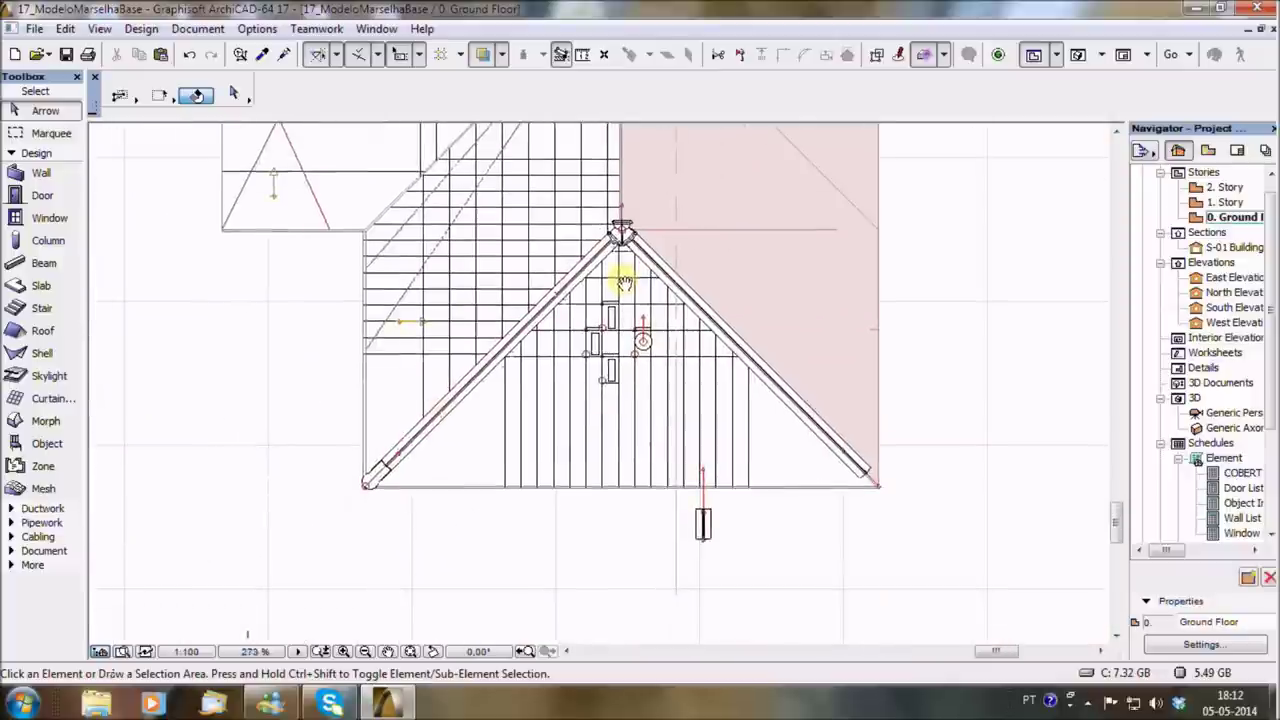
# Rotate a copy of the LM-PataLeao hip tile 90° about the apex onto the right corner.
pyautogui.scroll(4, 368, 482)
pyautogui.click(368, 482)
pyautogui.scroll(-4, 480, 500)
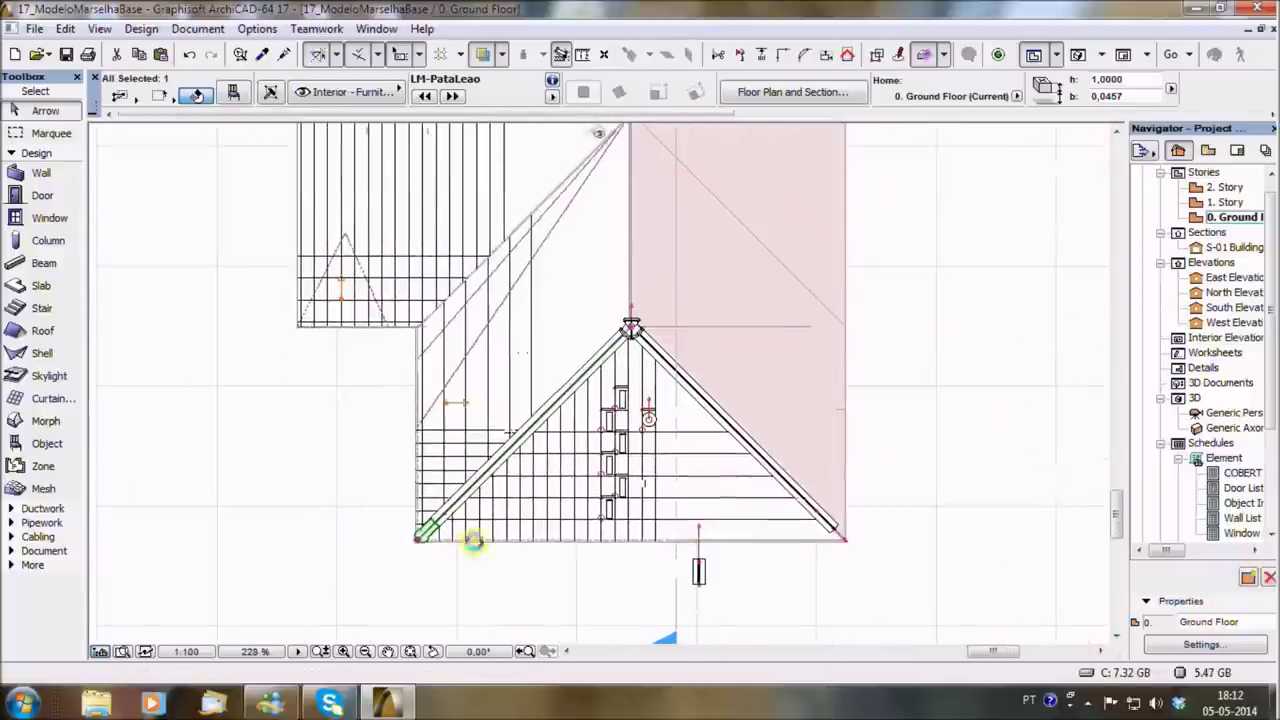
pyautogui.scroll(4, 655, 322)
pyautogui.scroll(4, 655, 322)
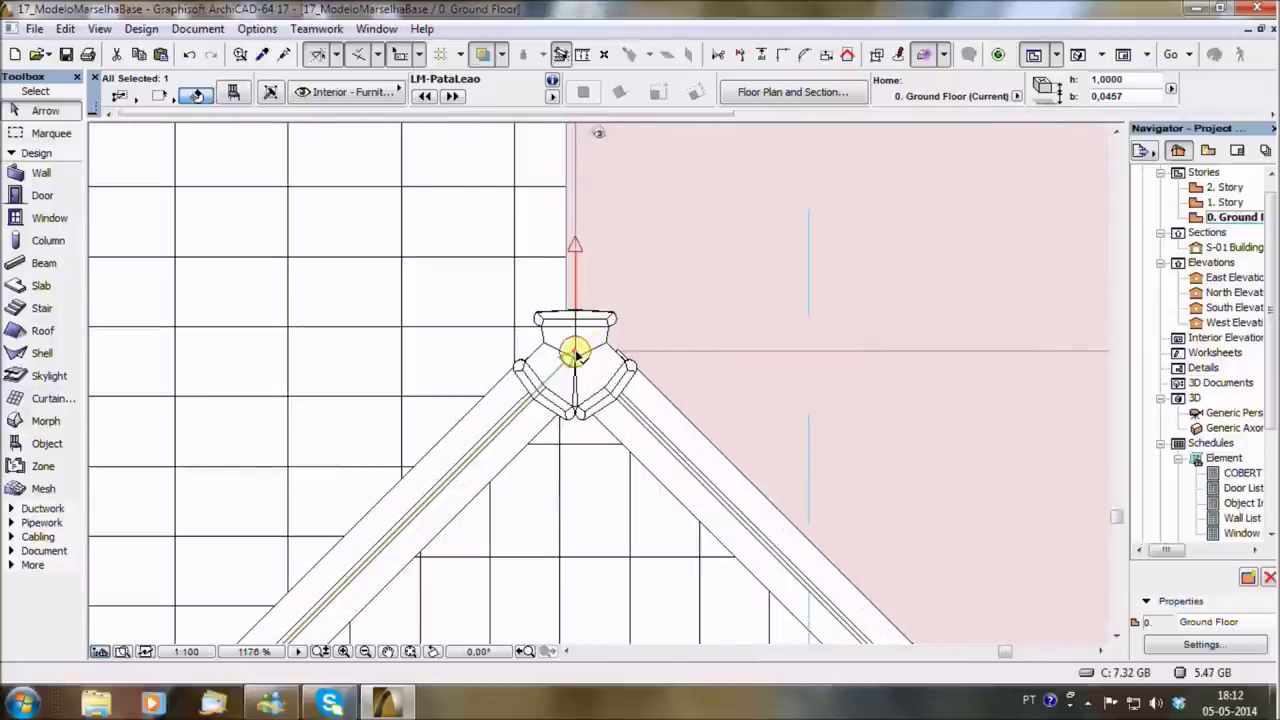
pyautogui.hotkey('ctrl', 'alt', 'e')
pyautogui.click(575, 355)
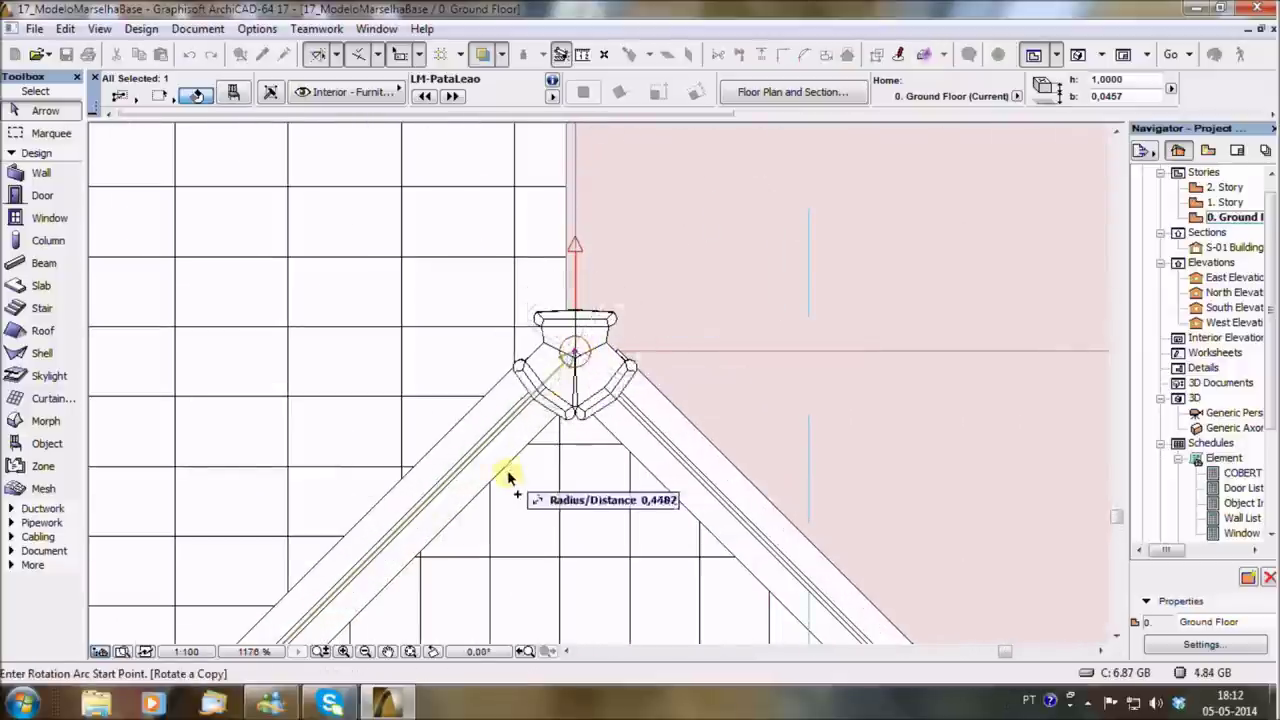
pyautogui.scroll(-8, 598, 385)
pyautogui.moveTo(598, 385); pyautogui.dragTo(678, 253, button='middle')
pyautogui.click(457, 462)
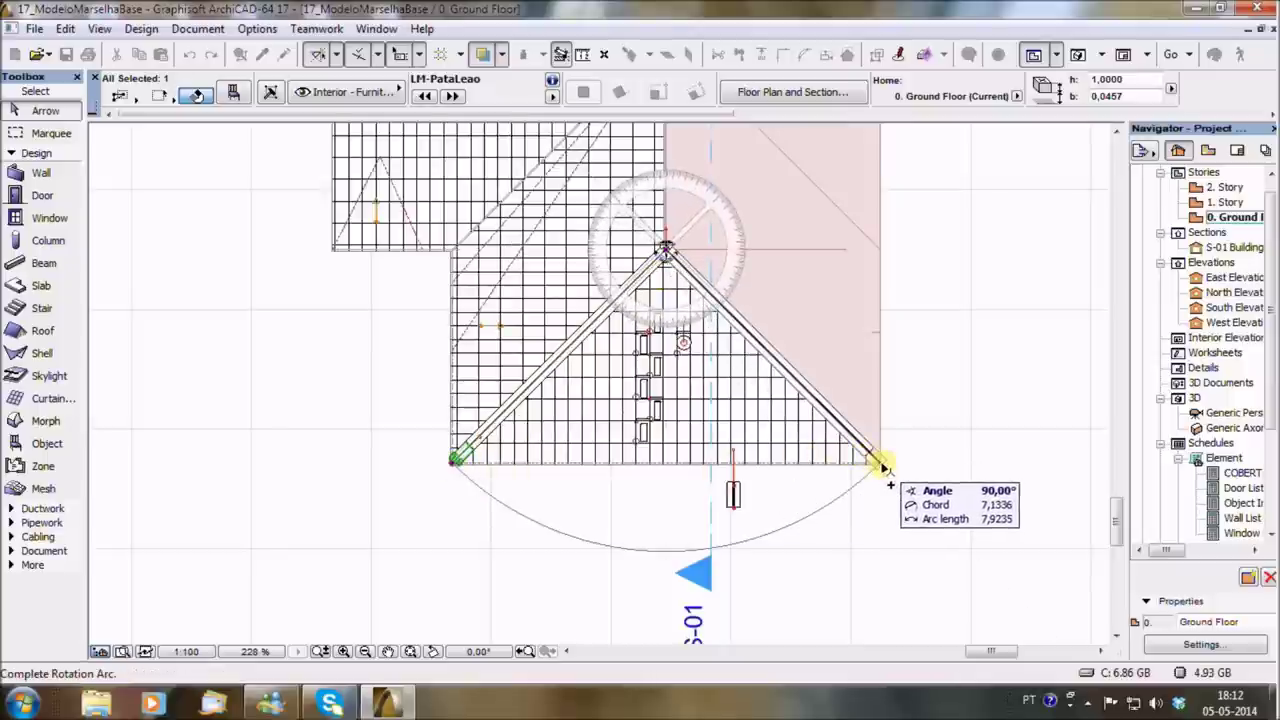
pyautogui.click(881, 463)
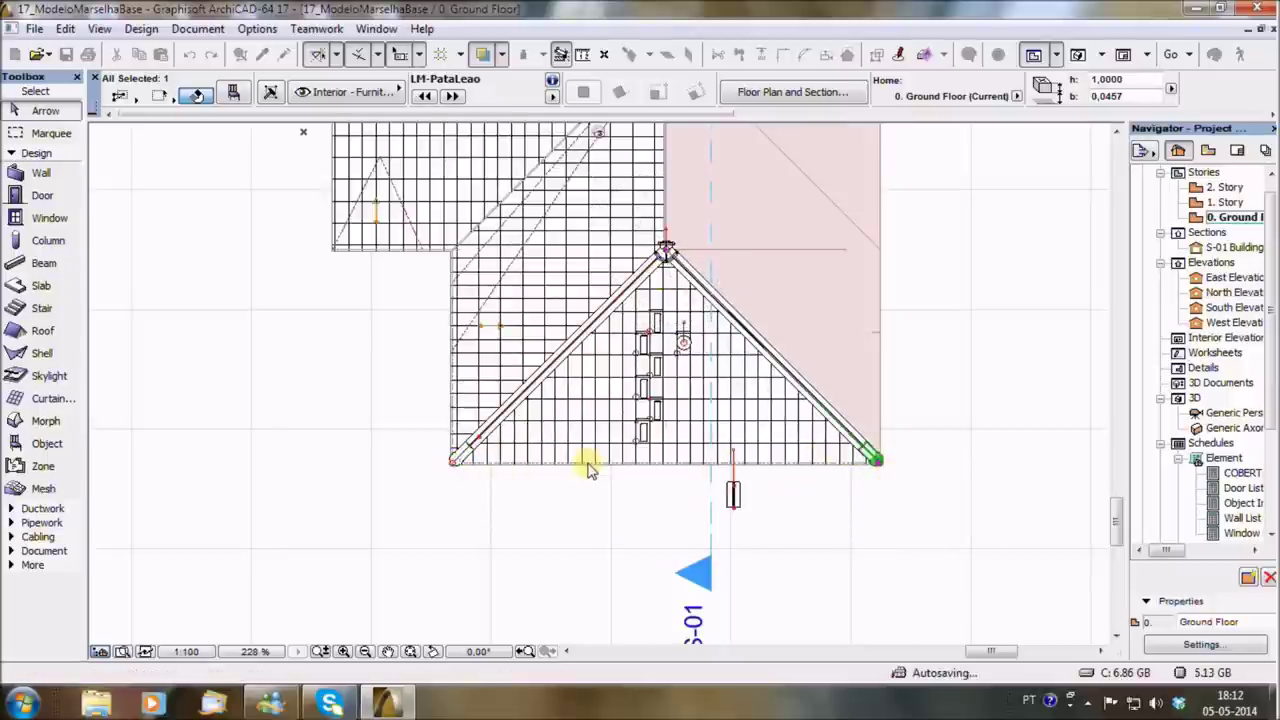
pyautogui.press('Escape')
# Move the loose ridge tile run from below the roof up to the roof apex.
pyautogui.moveTo(529, 486); pyautogui.dragTo(528, 560, button='middle')
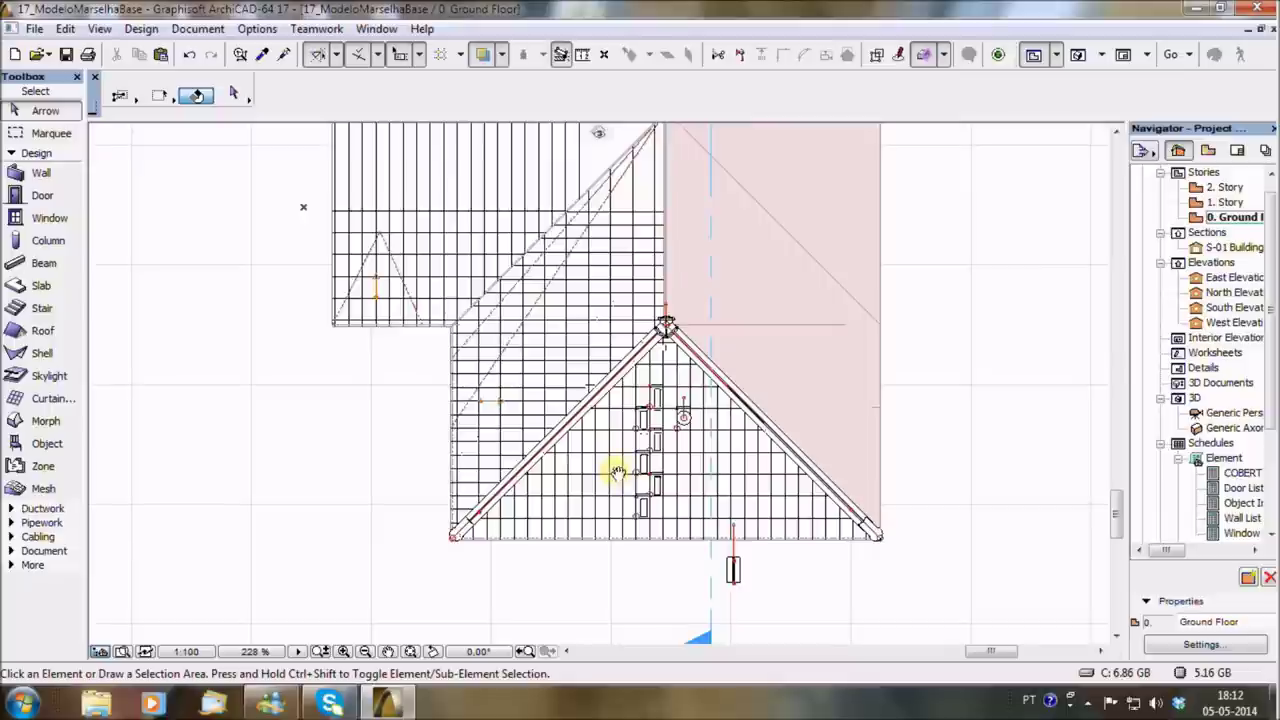
pyautogui.click(738, 567)
pyautogui.moveTo(735, 585); pyautogui.dragTo(670, 323)
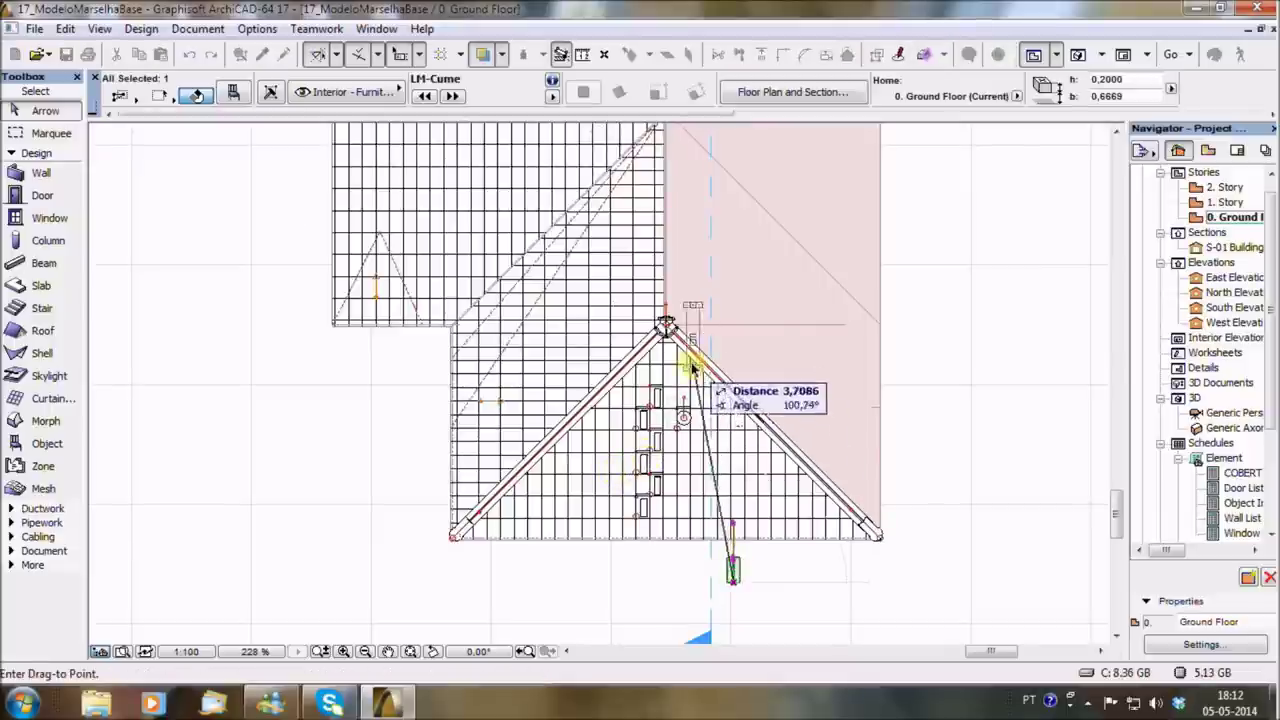
pyautogui.scroll(4, 666, 323)
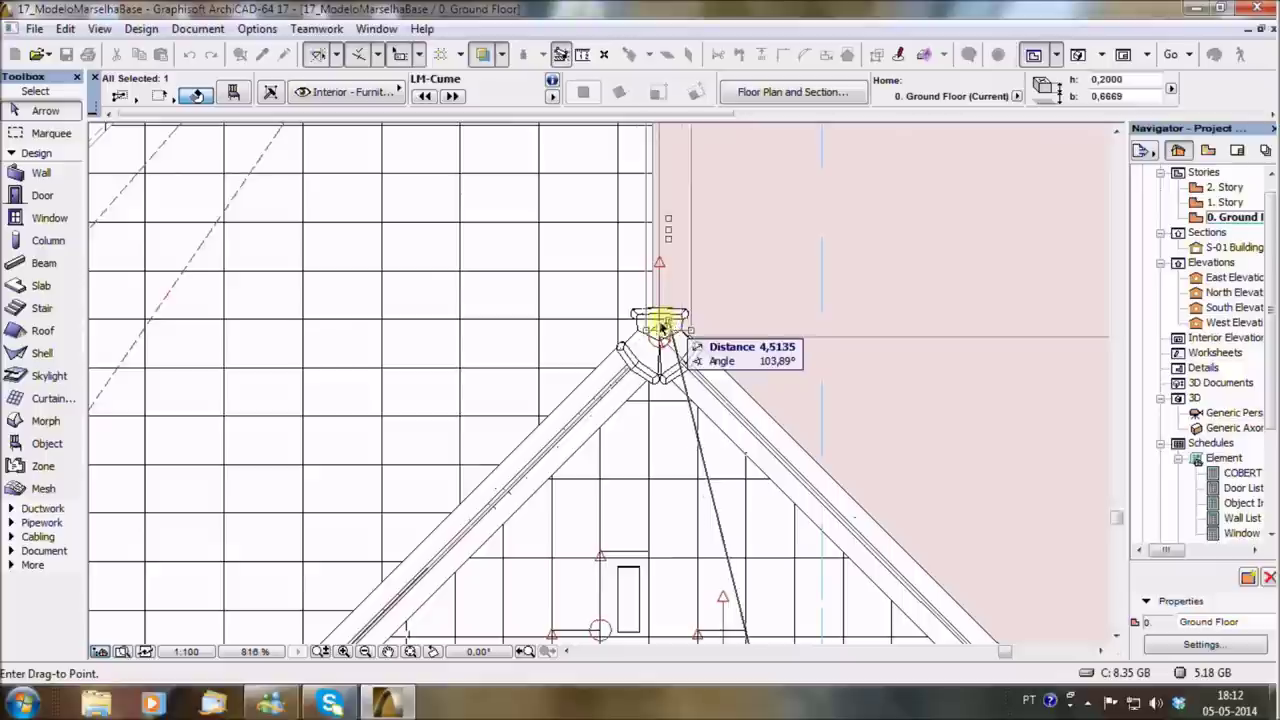
# Drop the LM-Cume ridge run at the apex and stretch its top end to the upper ridge junction.
pyautogui.click(660, 341)
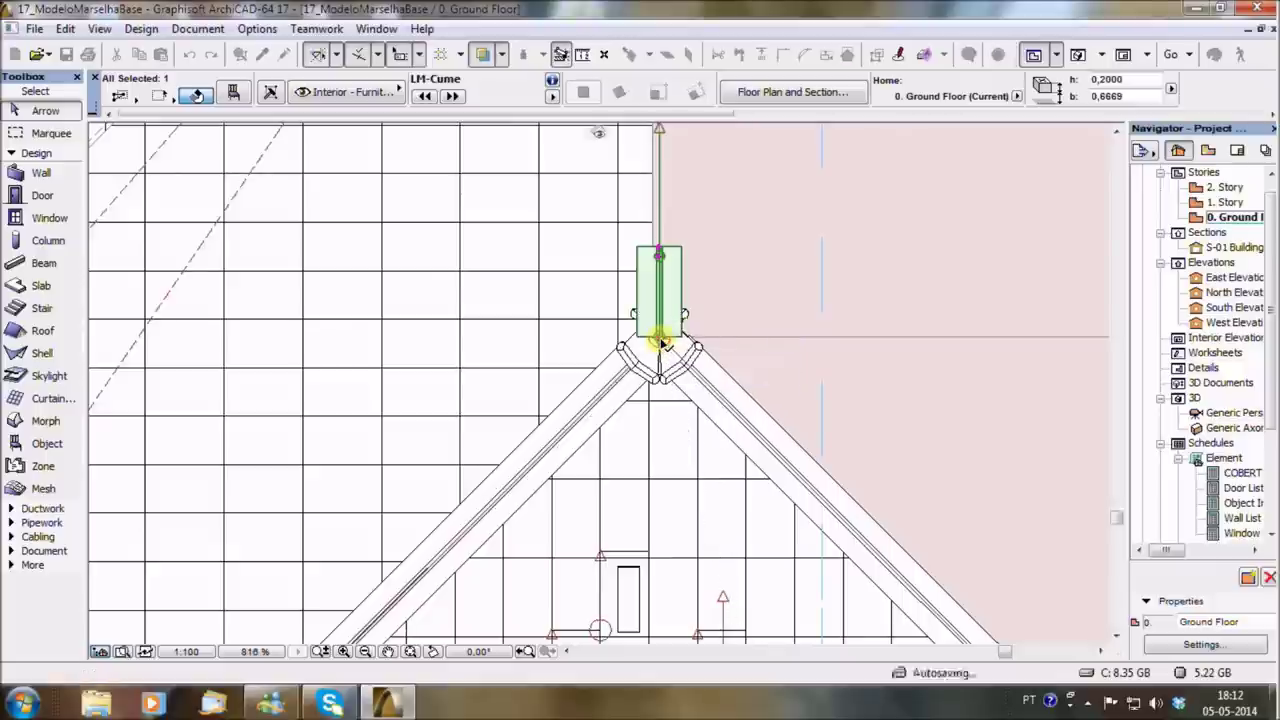
pyautogui.click(657, 258)
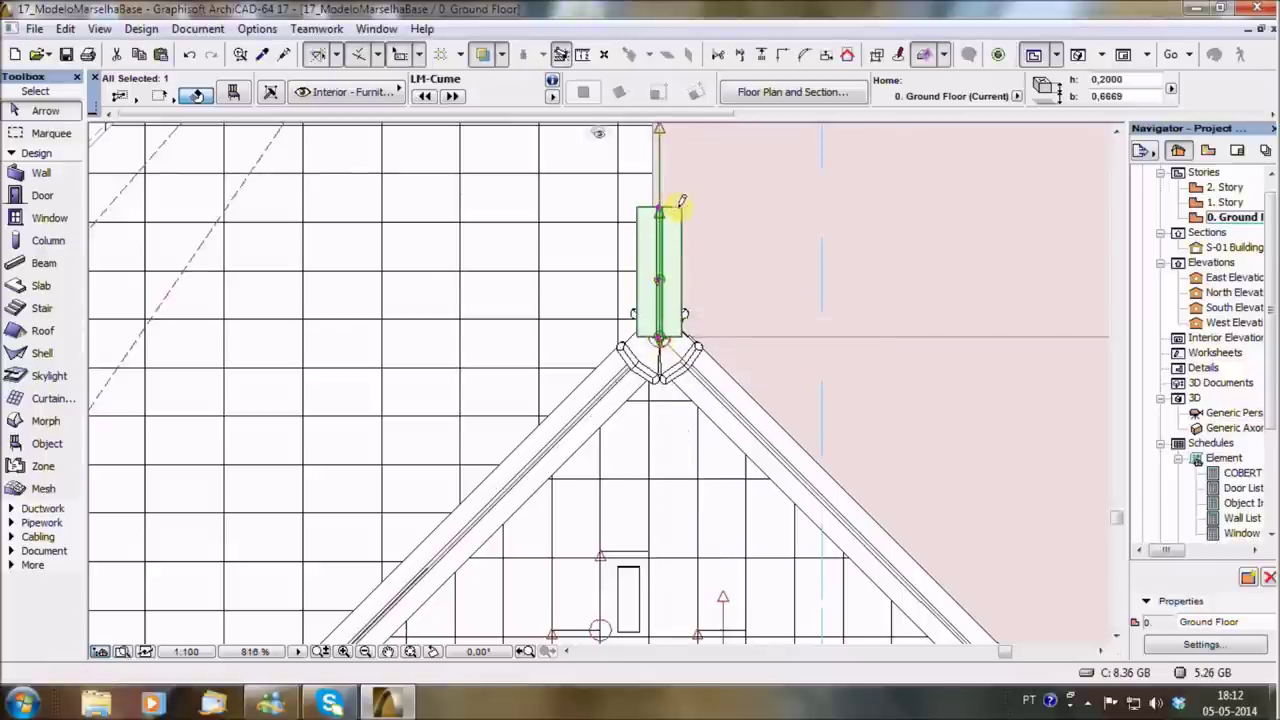
pyautogui.click(676, 210)
pyautogui.scroll(-4, 714, 337)
pyautogui.moveTo(714, 337); pyautogui.dragTo(672, 552, button='middle')
pyautogui.click(651, 498)
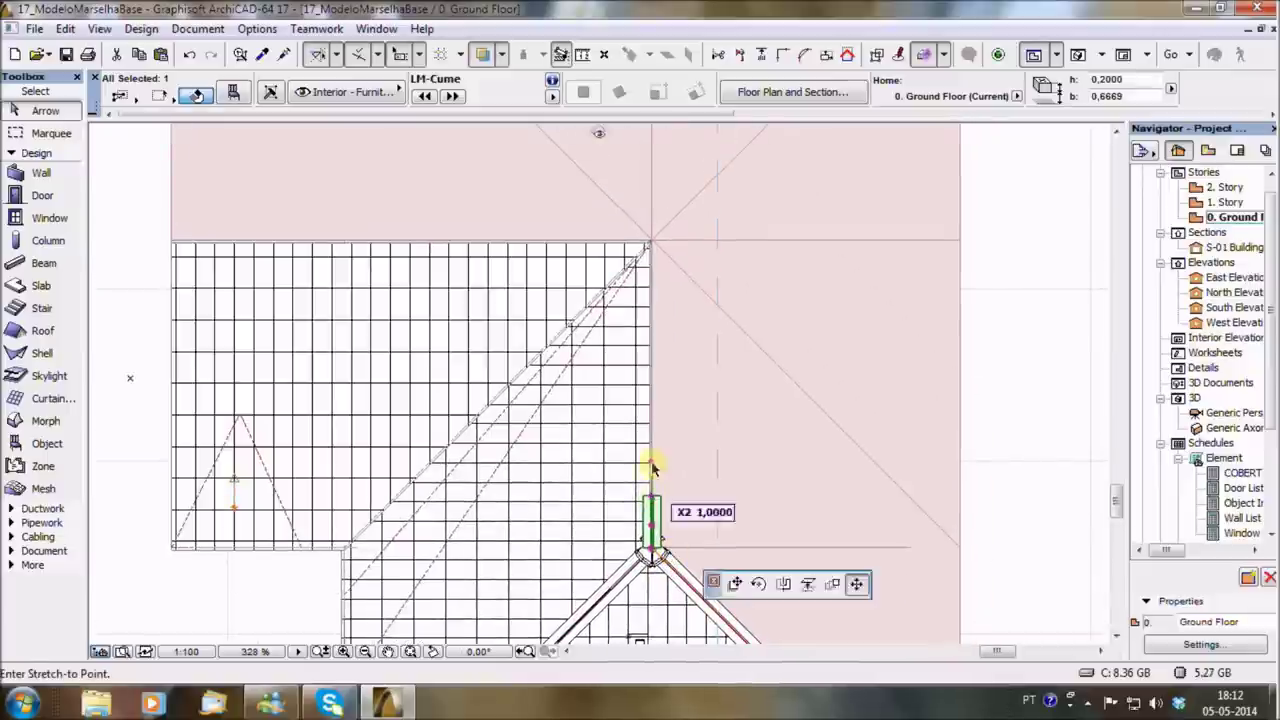
pyautogui.click(651, 246)
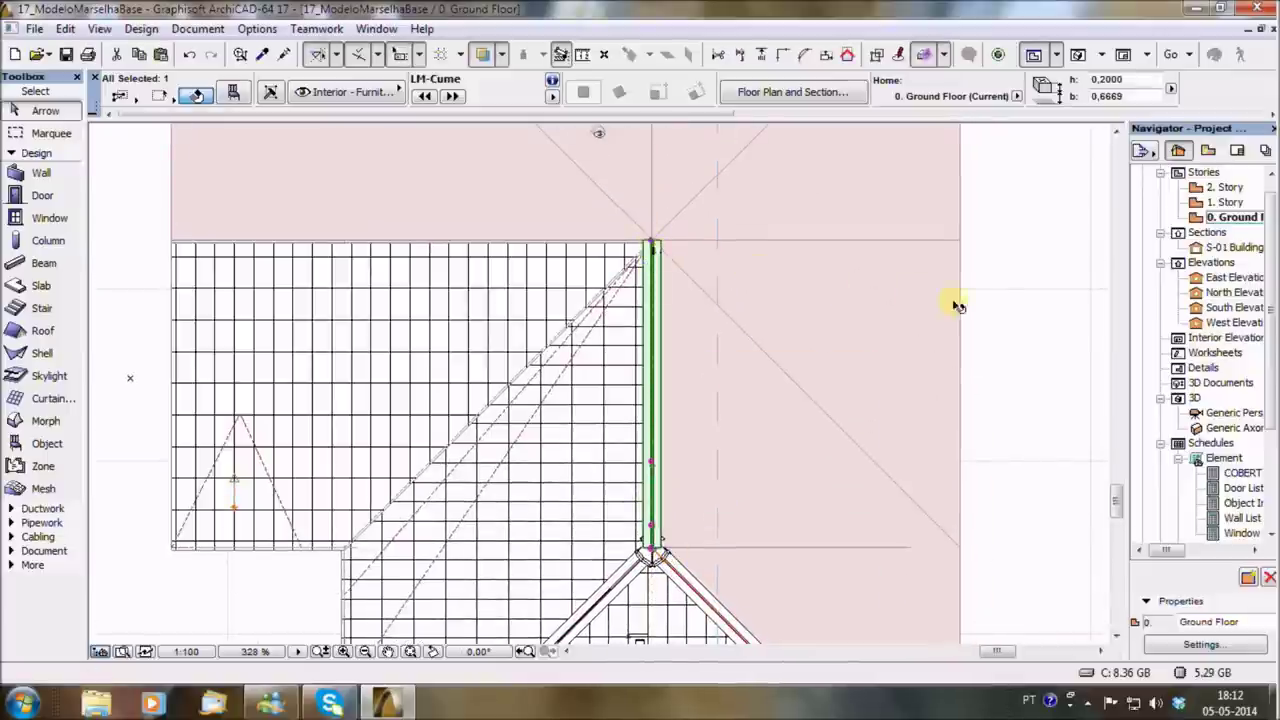
pyautogui.press('Escape')
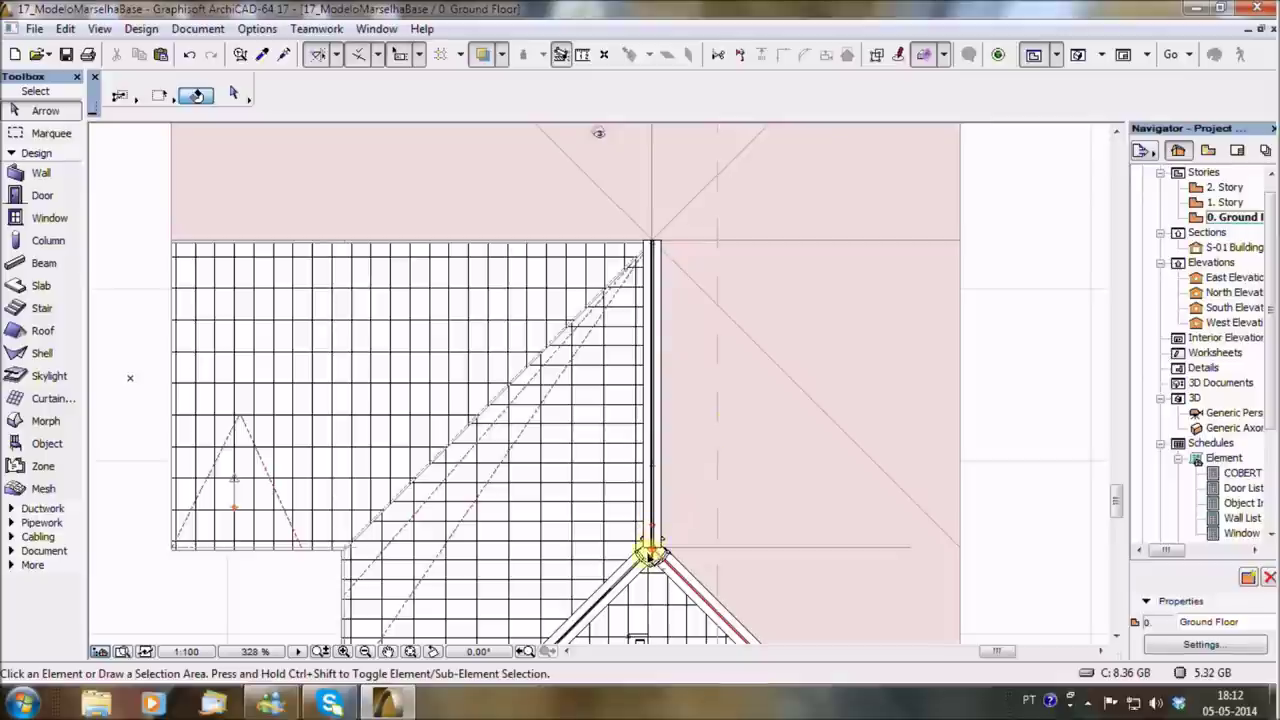
# Select the three-way ridge cap and view the roof in 3D.
pyautogui.click(652, 562)
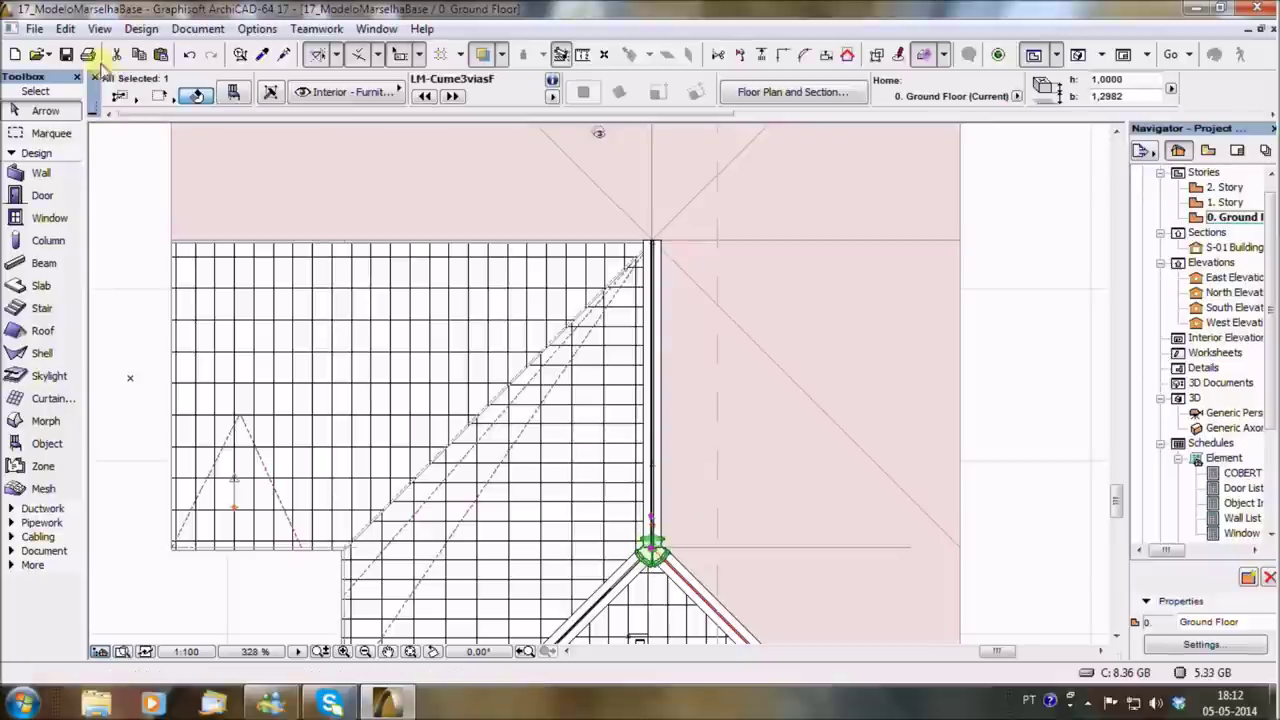
pyautogui.press('F3')
pyautogui.moveTo(480, 586)
pyautogui.keyDown('shift'); pyautogui.mouseDown(button='middle')
pyautogui.moveTo(651, 557)
pyautogui.moveTo(471, 515)
pyautogui.mouseUp(button='middle'); pyautogui.keyUp('shift')
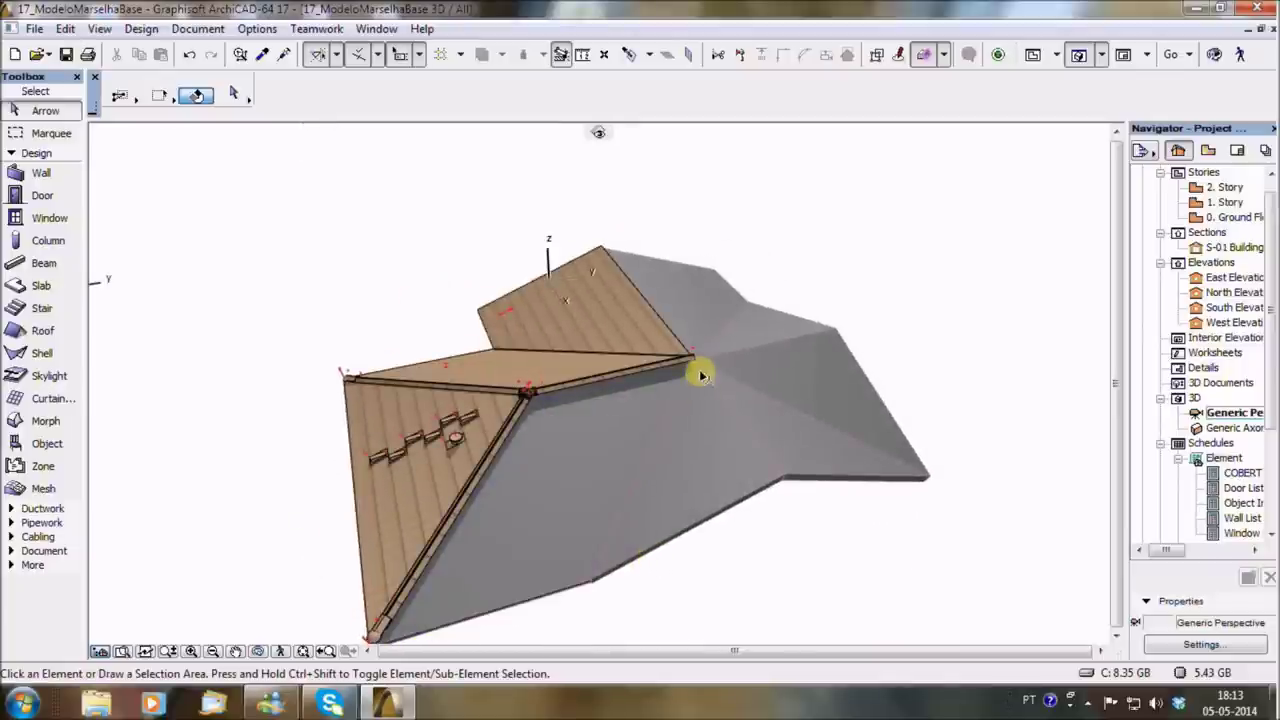
pyautogui.scroll(2, 705, 375)
pyautogui.scroll(2, 771, 343)
pyautogui.scroll(2, 708, 423)
pyautogui.moveTo(724, 418)
pyautogui.keyDown('shift'); pyautogui.mouseDown(button='middle')
pyautogui.moveTo(563, 414)
pyautogui.moveTo(686, 434)
pyautogui.mouseUp(button='middle'); pyautogui.keyUp('shift')
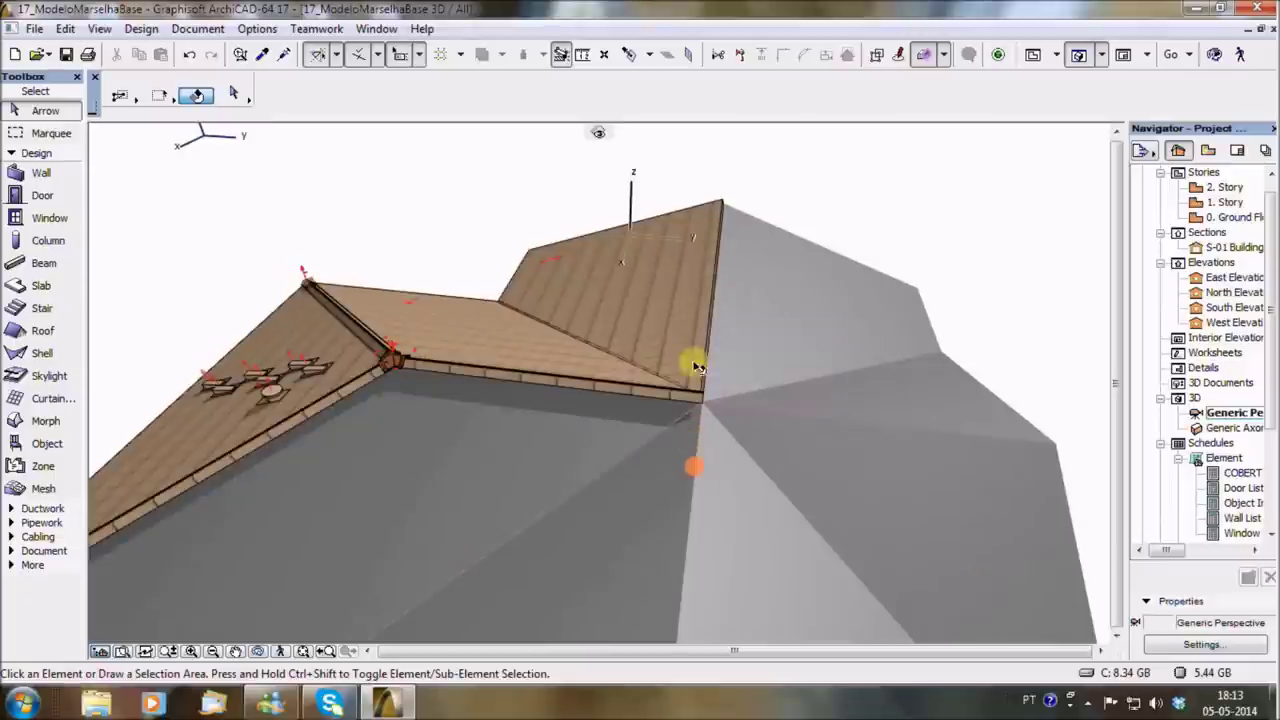
pyautogui.click(698, 330)
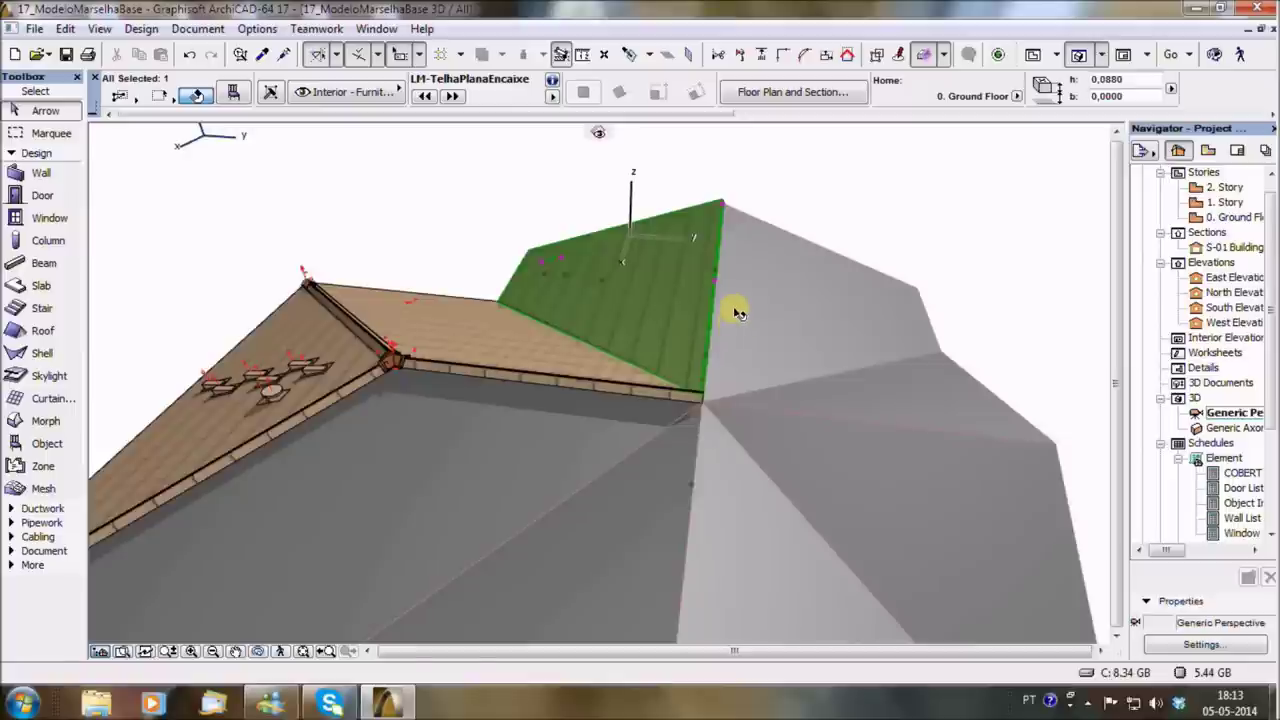
pyautogui.hotkey('ctrl', 'alt', 'm')
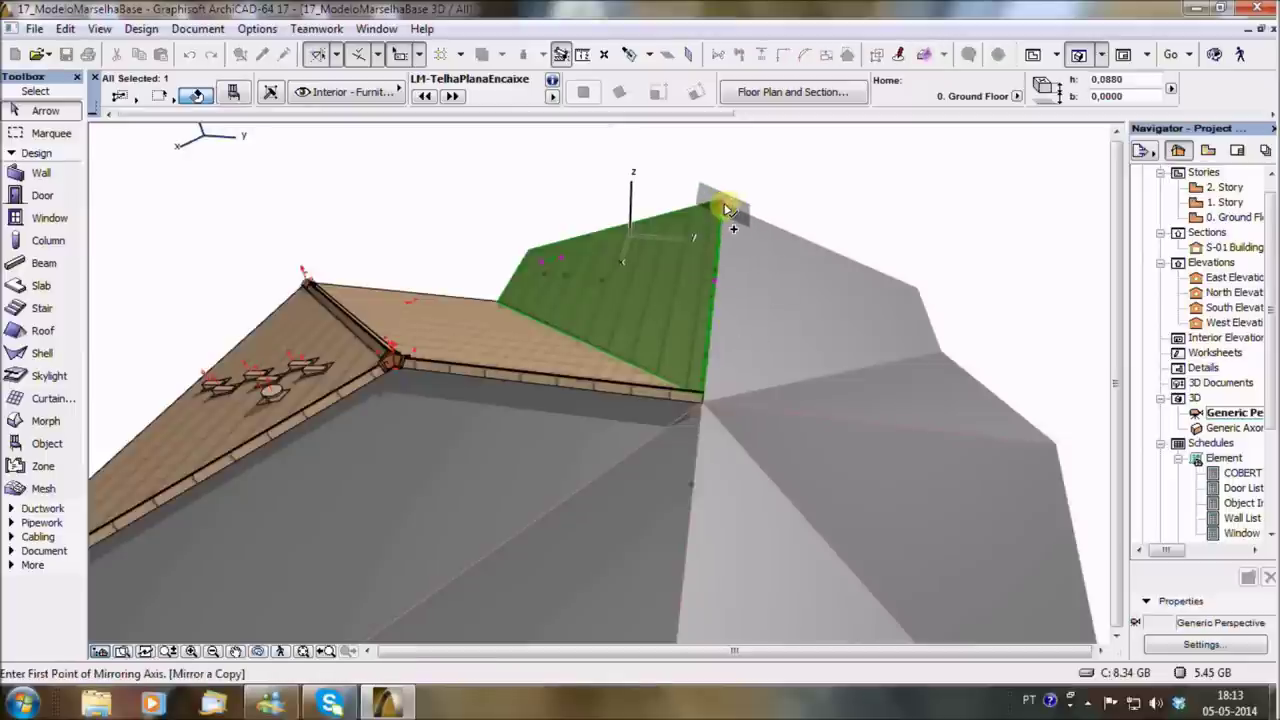
pyautogui.click(727, 210)
pyautogui.click(702, 288)
pyautogui.press('Escape')
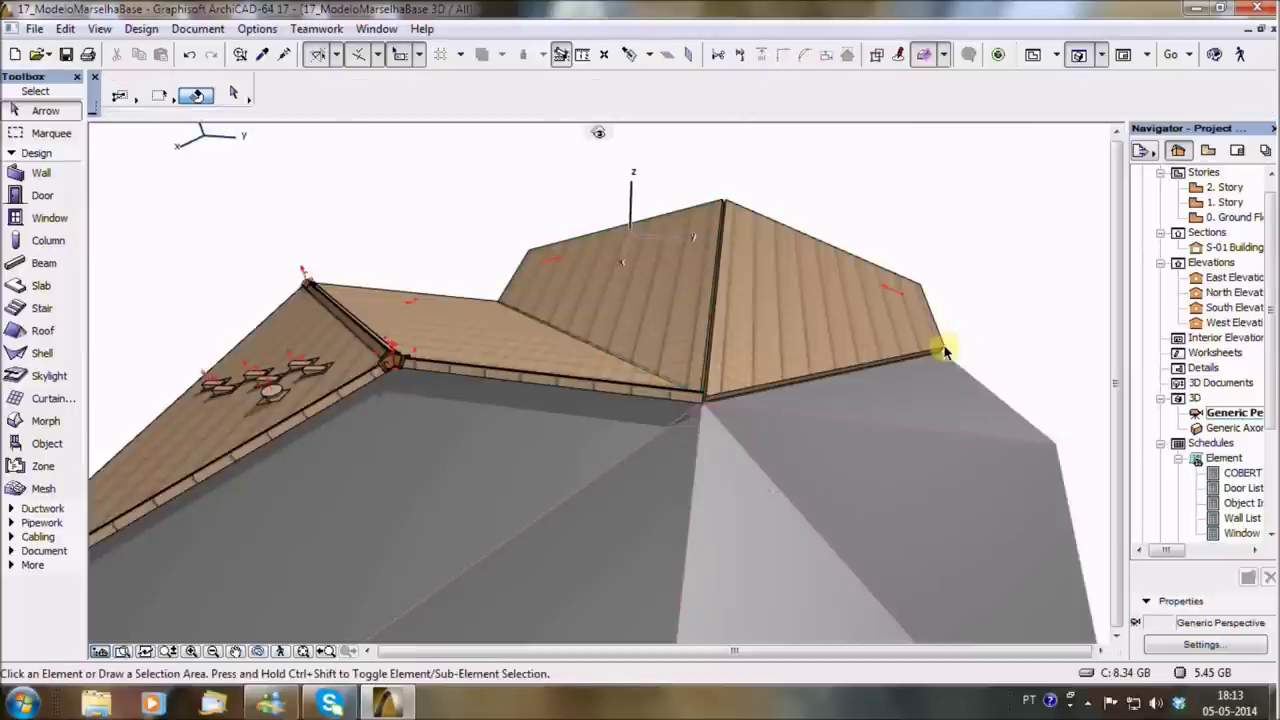
pyautogui.press('F2')
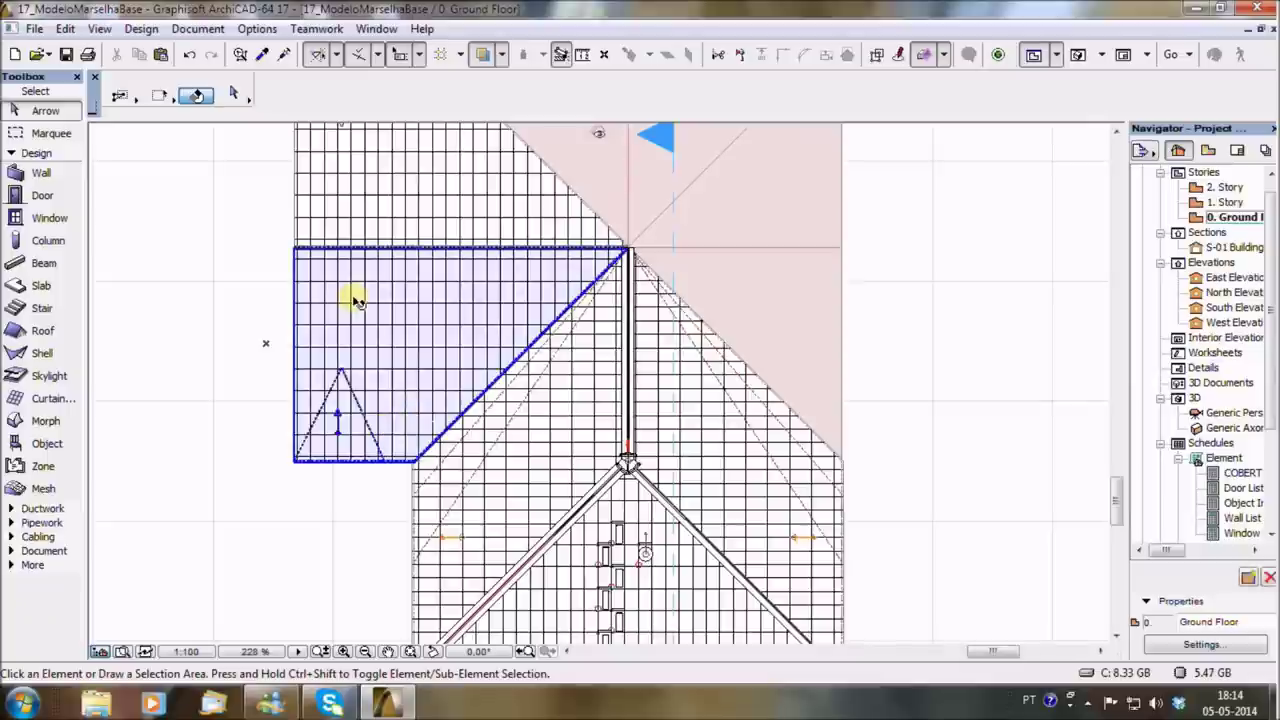
pyautogui.click(355, 300)
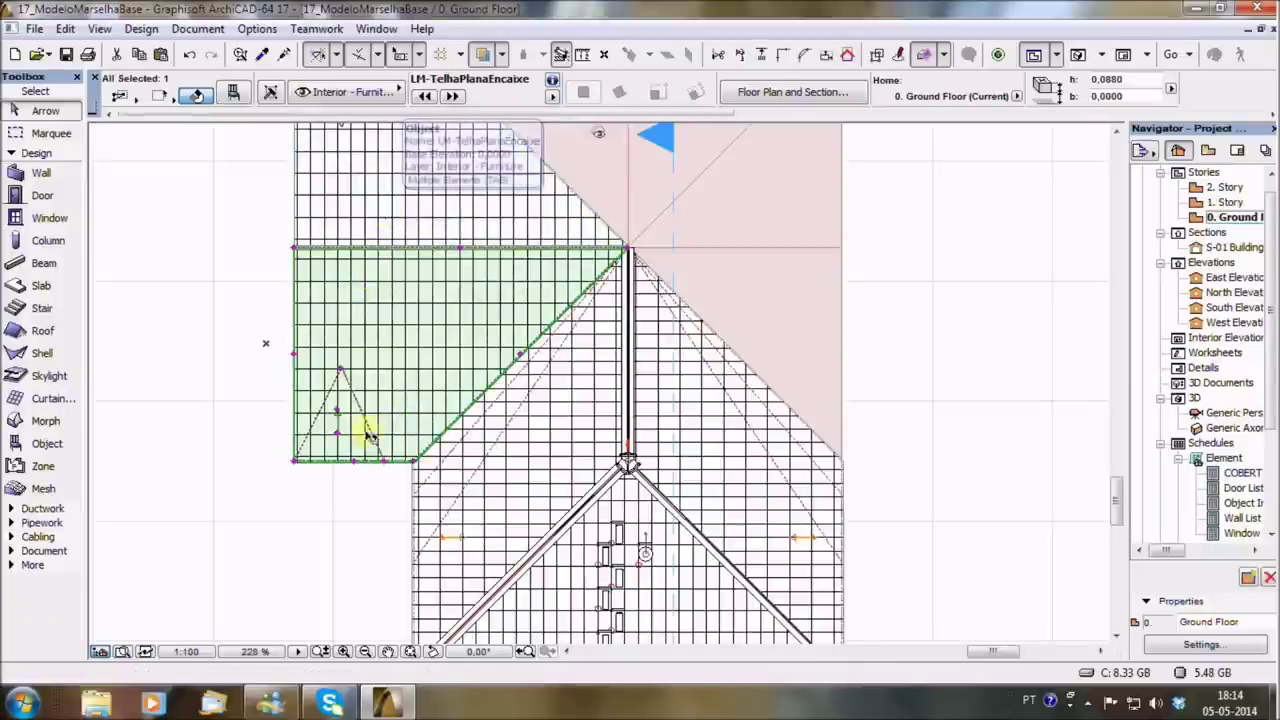
pyautogui.click(328, 533)
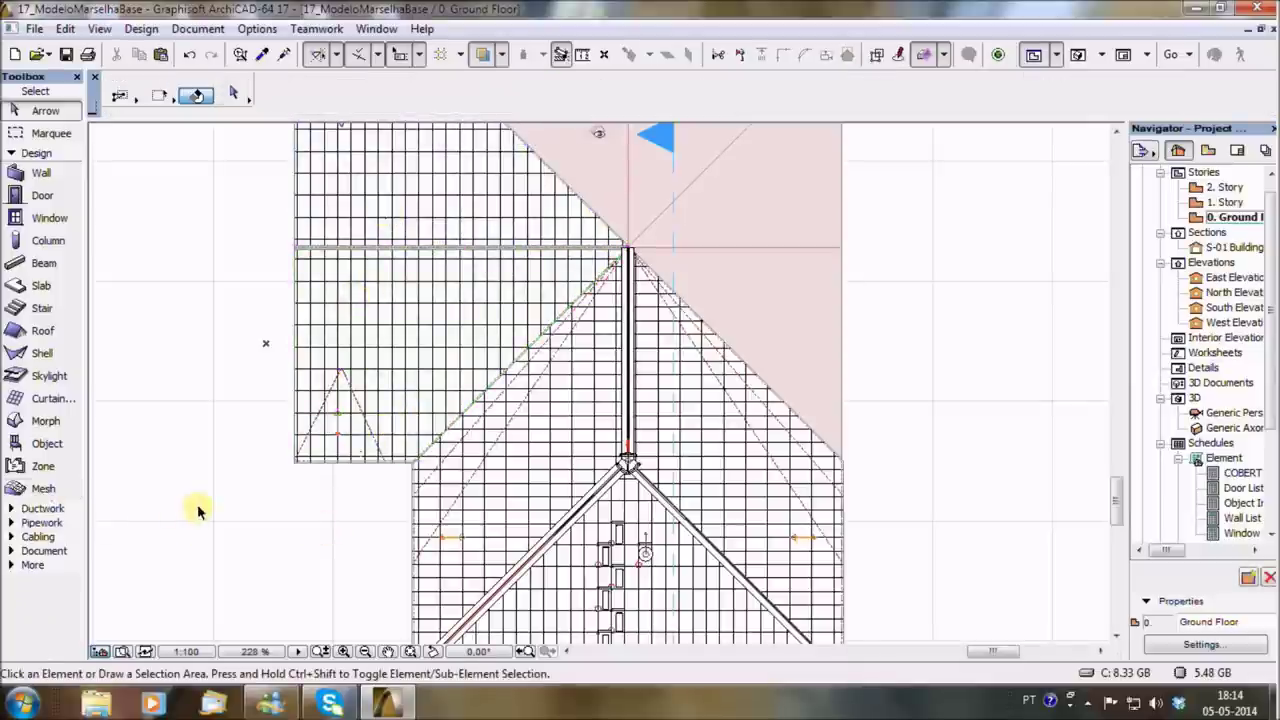
pyautogui.scroll(-3, 197, 511)
pyautogui.moveTo(197, 511); pyautogui.dragTo(209, 479, button='middle')
pyautogui.click(512, 527)
pyautogui.press('F3')
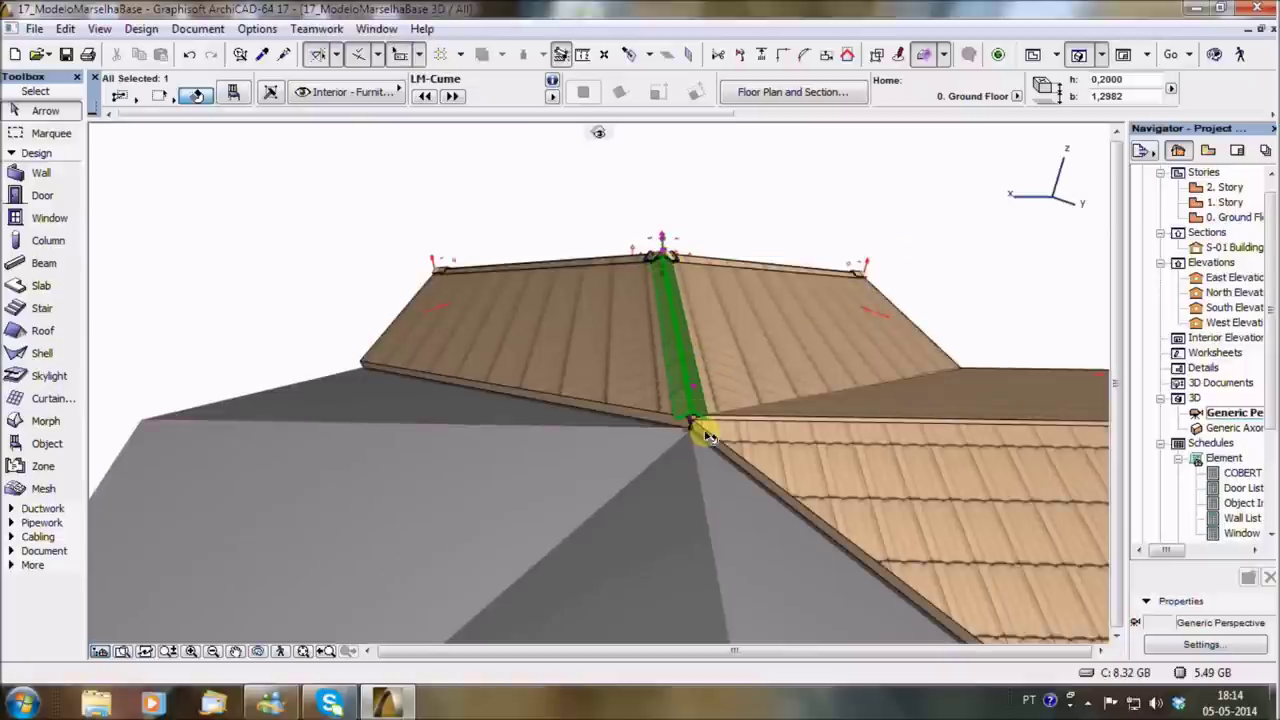
# Move and rotate the LM-Cume ridge piece along the left roof edge, stretching both ends to fit.
pyautogui.moveTo(672, 290); pyautogui.dragTo(340, 330)
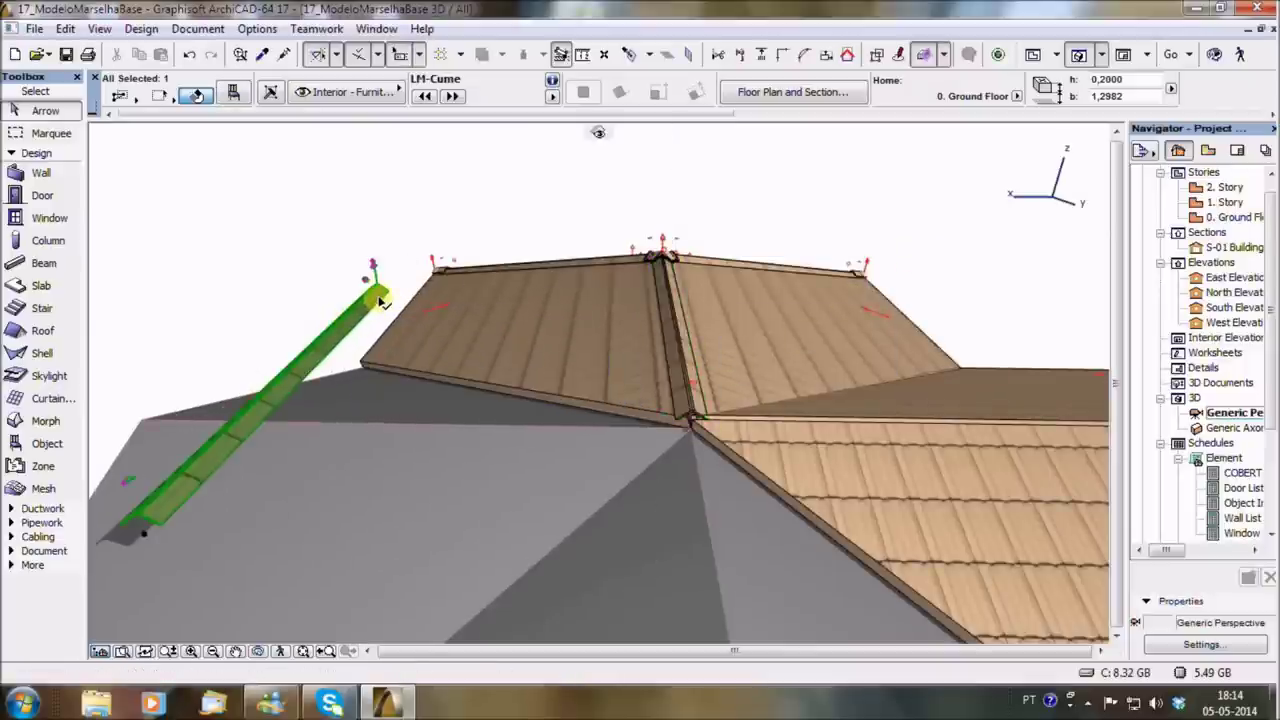
pyautogui.moveTo(380, 300); pyautogui.dragTo(695, 432)
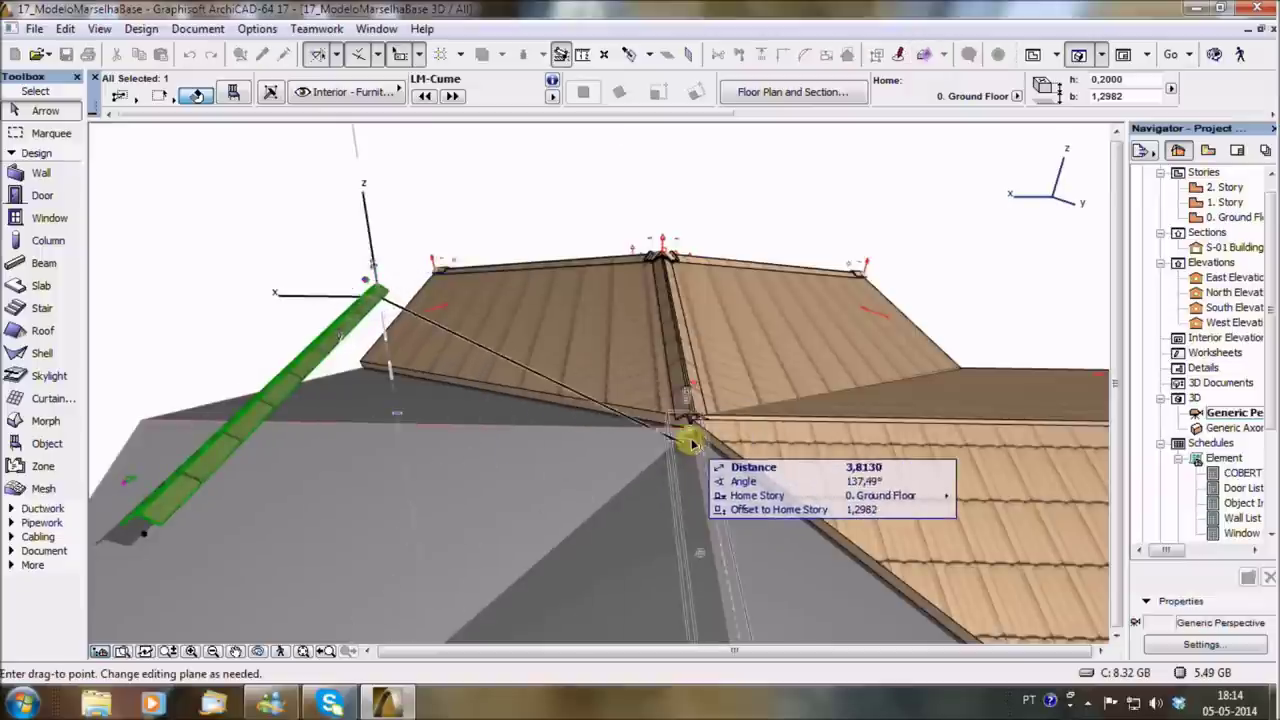
pyautogui.hotkey('ctrl', 'e')
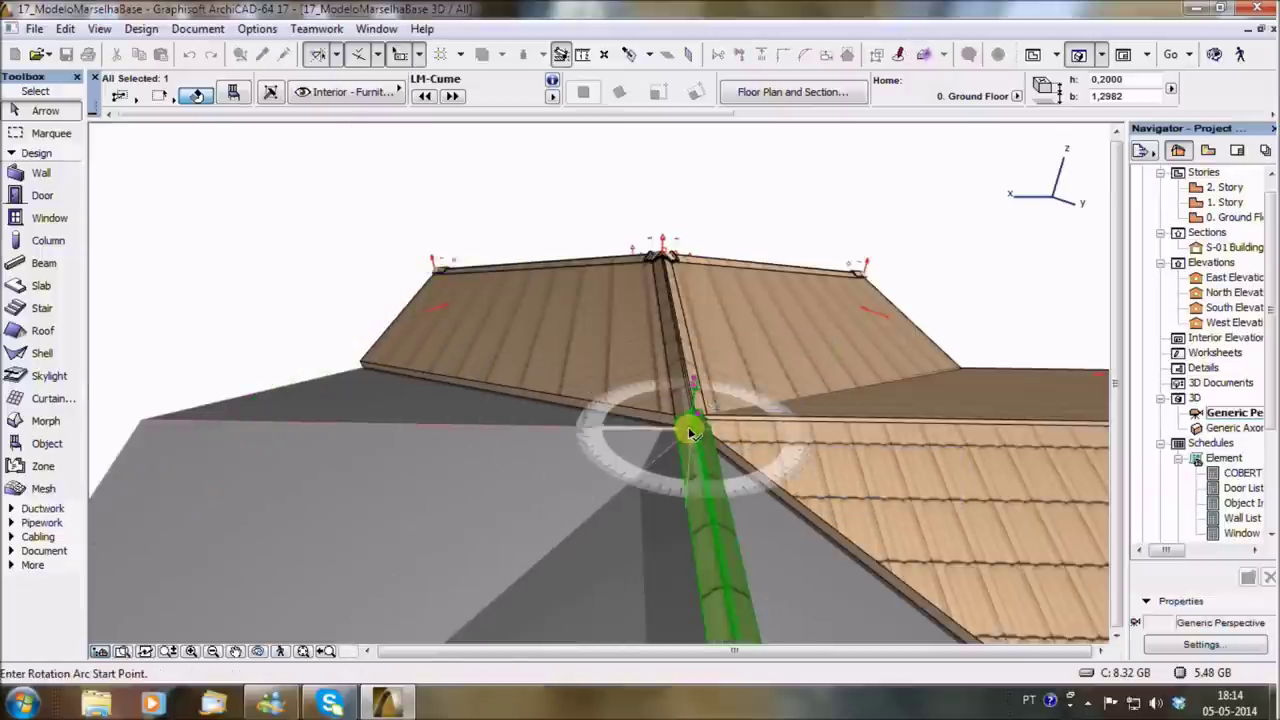
pyautogui.click(695, 430)
pyautogui.click(714, 530)
pyautogui.click(387, 422)
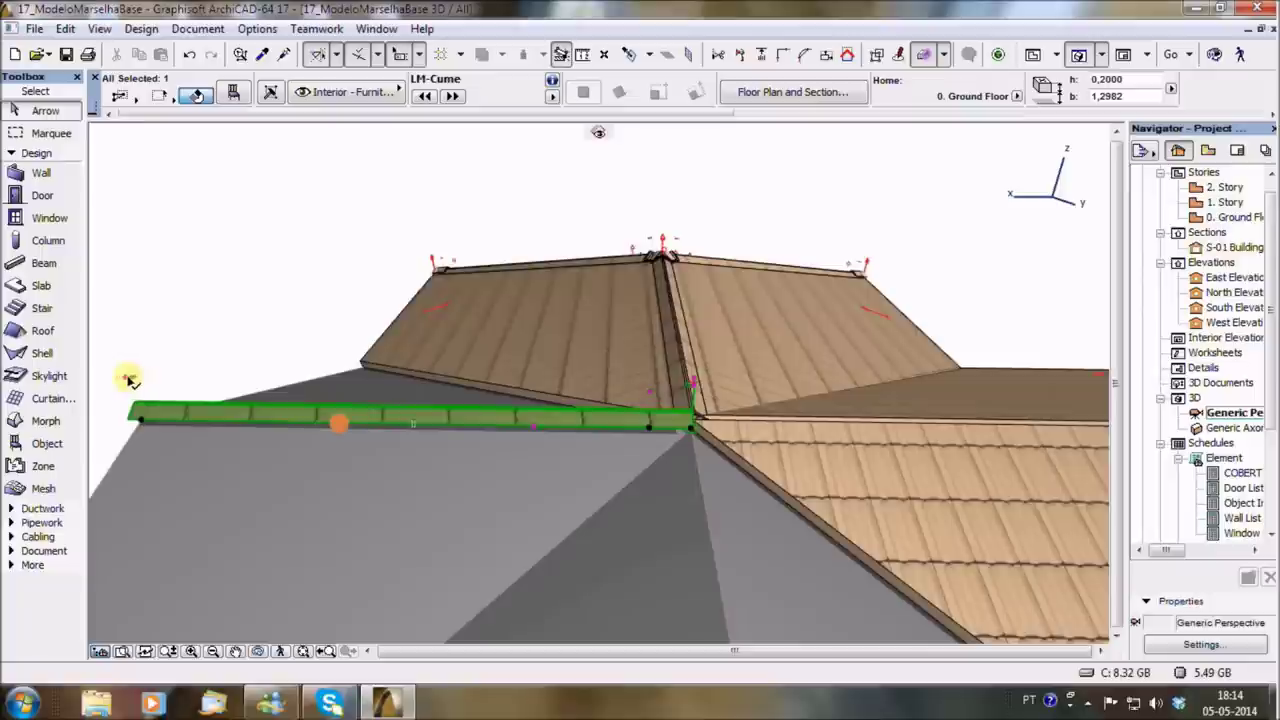
pyautogui.click(130, 380)
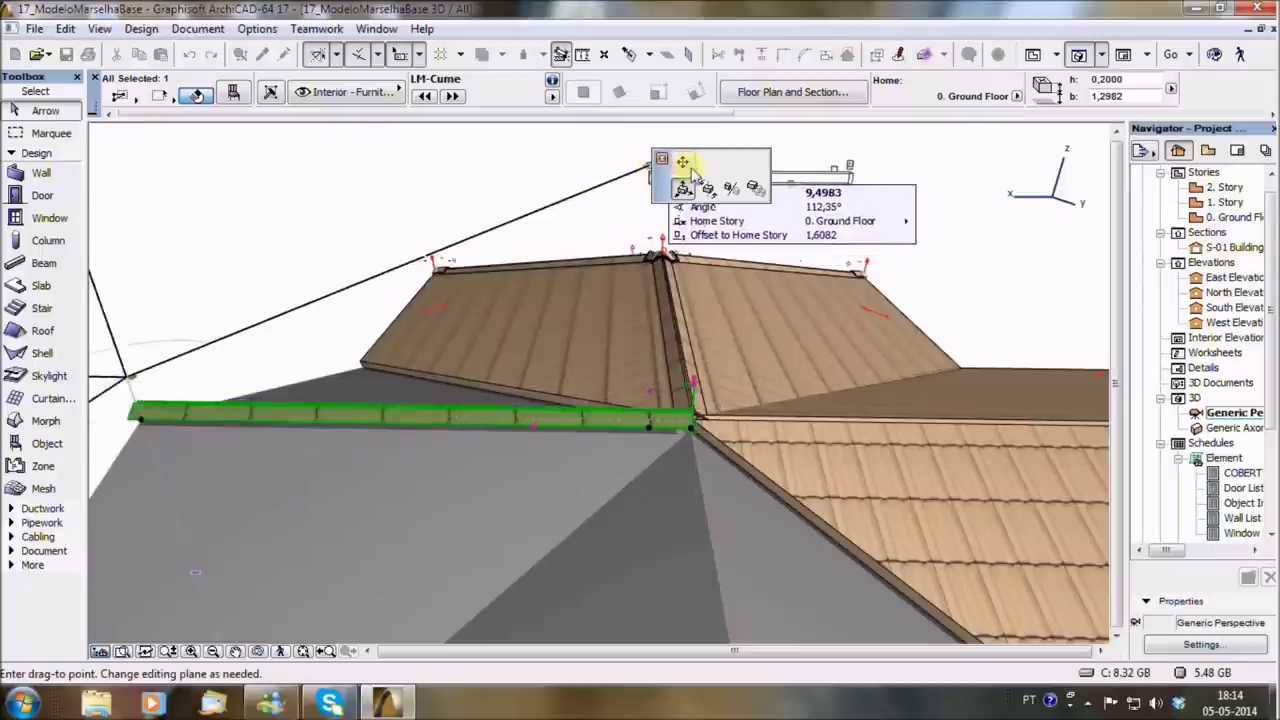
pyautogui.click(684, 188)
pyautogui.click(166, 375)
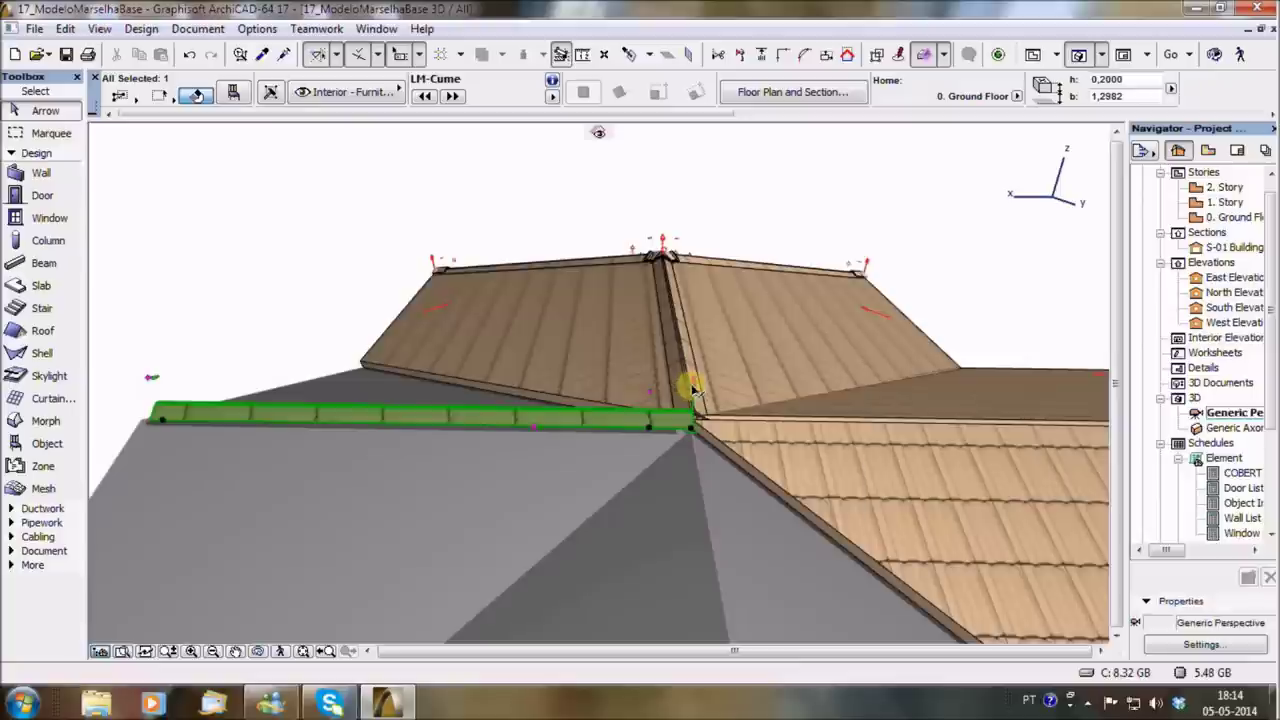
pyautogui.click(692, 388)
pyautogui.click(674, 384)
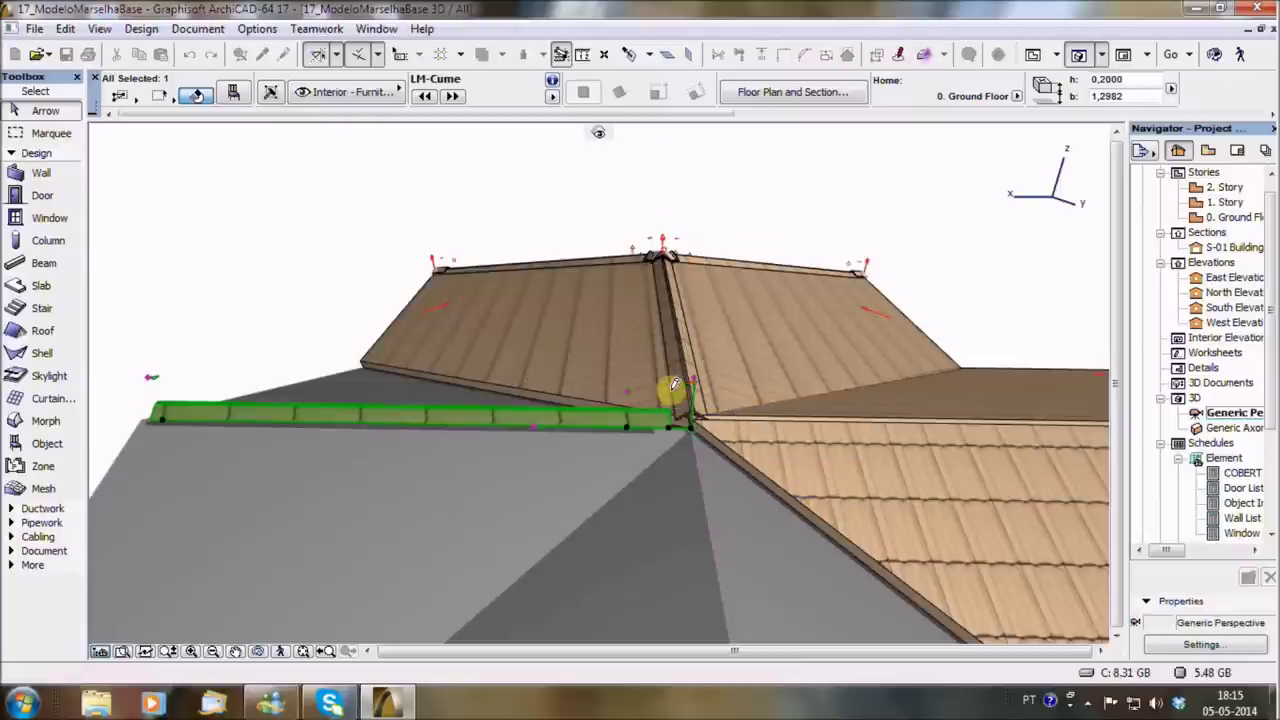
# Swing the ridge piece down onto one hip and rotate a copy onto the other hip.
pyautogui.hotkey('ctrl', 'e')
pyautogui.click(690, 428)
pyautogui.click(532, 423)
pyautogui.click(686, 498)
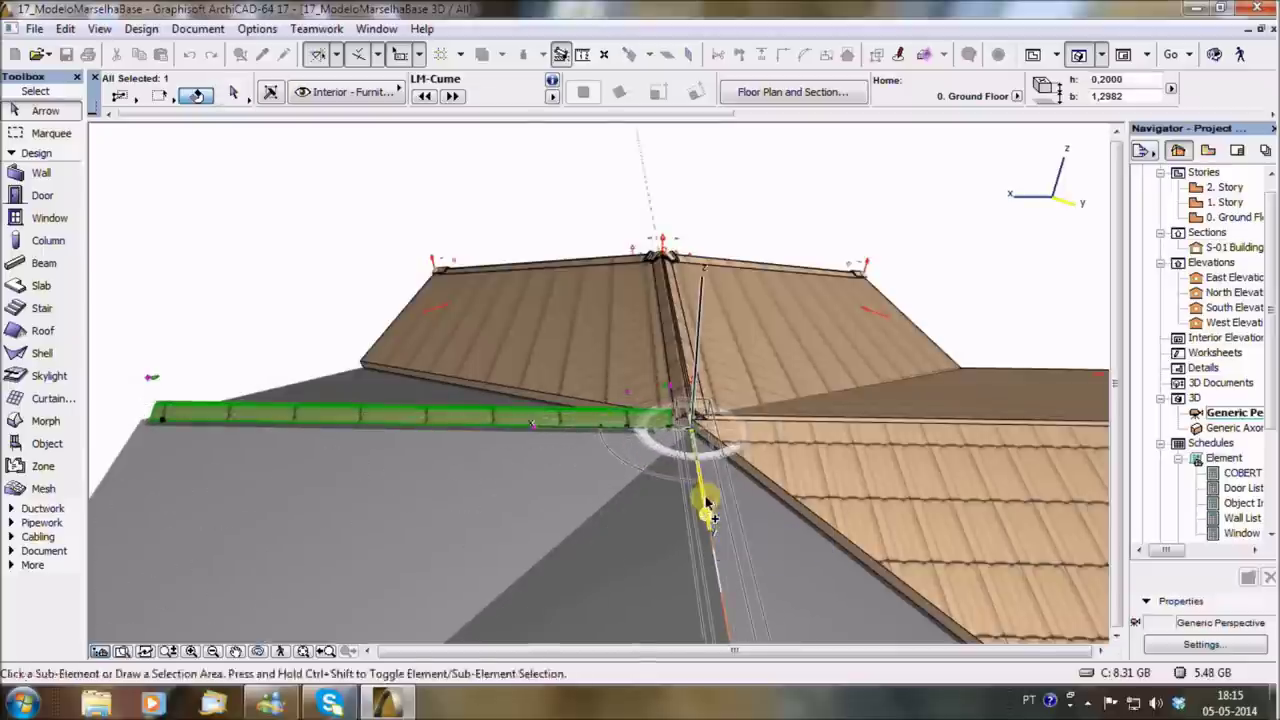
pyautogui.hotkey('ctrl', 'alt', 'e')
pyautogui.click(695, 432)
pyautogui.click(760, 512)
pyautogui.click(792, 442)
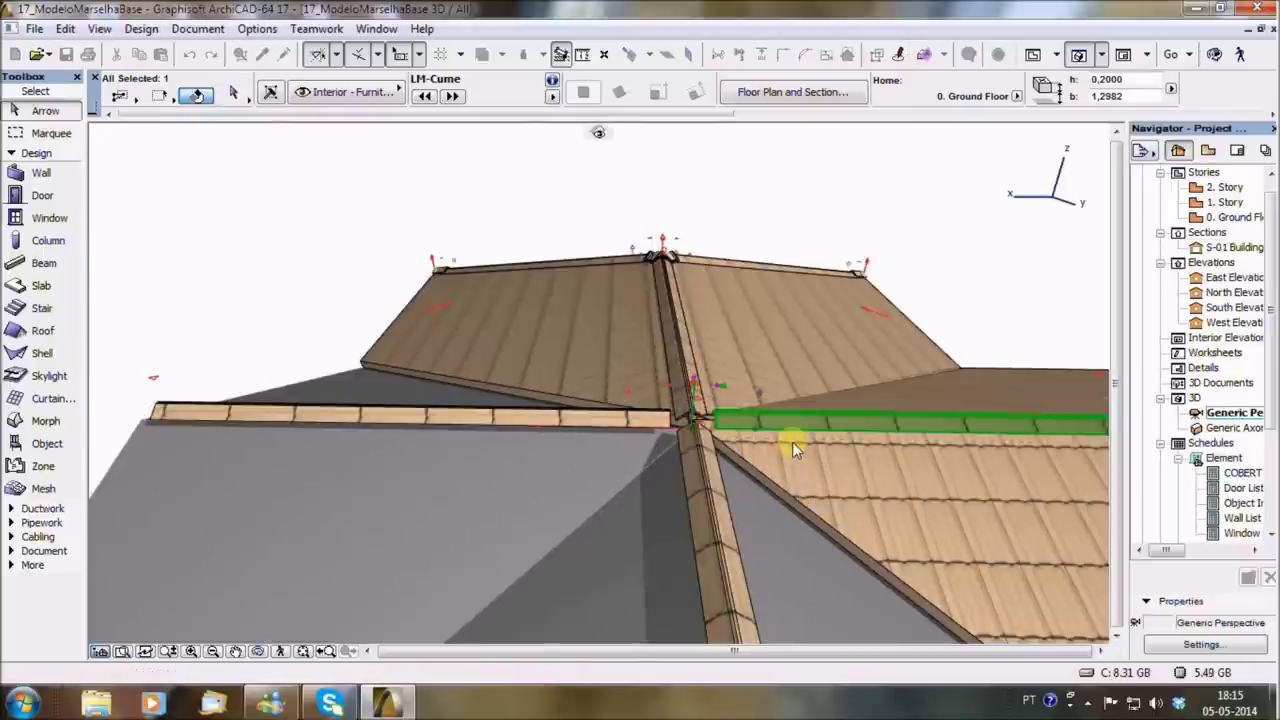
pyautogui.press('o')
pyautogui.press('Escape')
# Stretch the ridge piece out to the far ridge corner, then return to the Ground Floor plan.
pyautogui.moveTo(414, 380)
pyautogui.mouseDown()
pyautogui.moveTo(645, 400)
pyautogui.moveTo(914, 309)
pyautogui.moveTo(934, 277)
pyautogui.mouseUp()
pyautogui.click(857, 277)
pyautogui.click(862, 272)
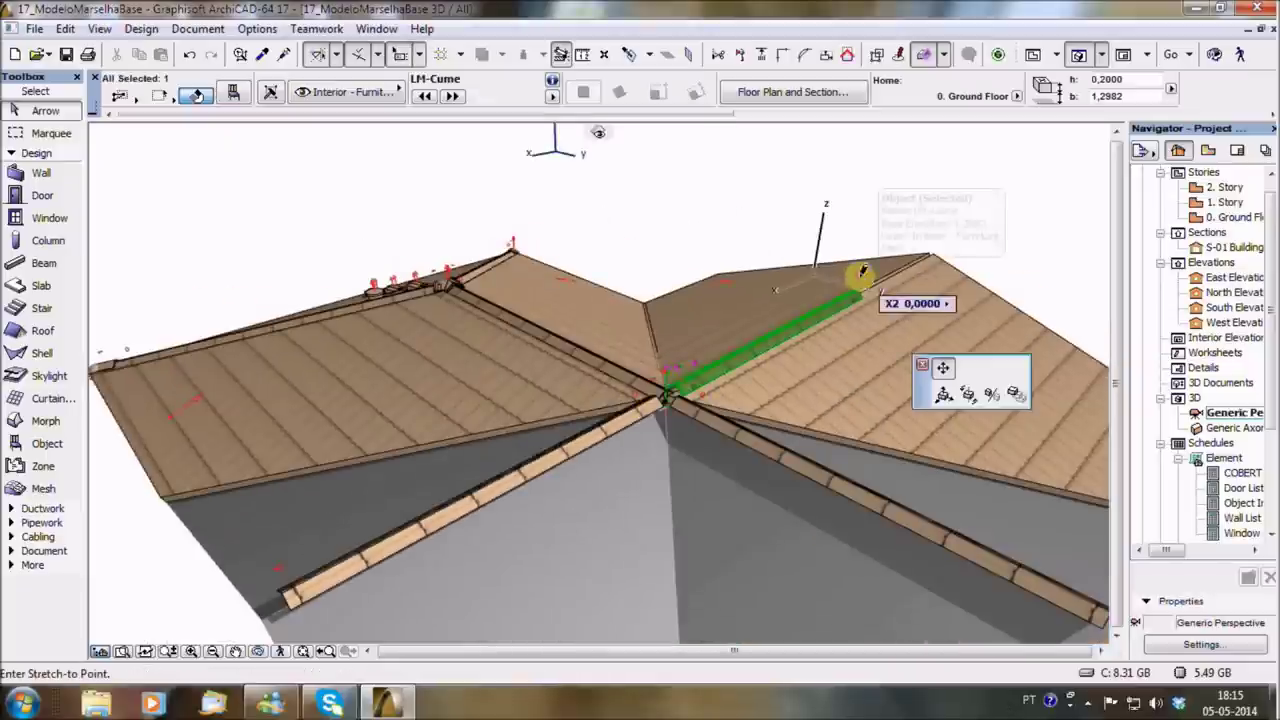
pyautogui.click(931, 249)
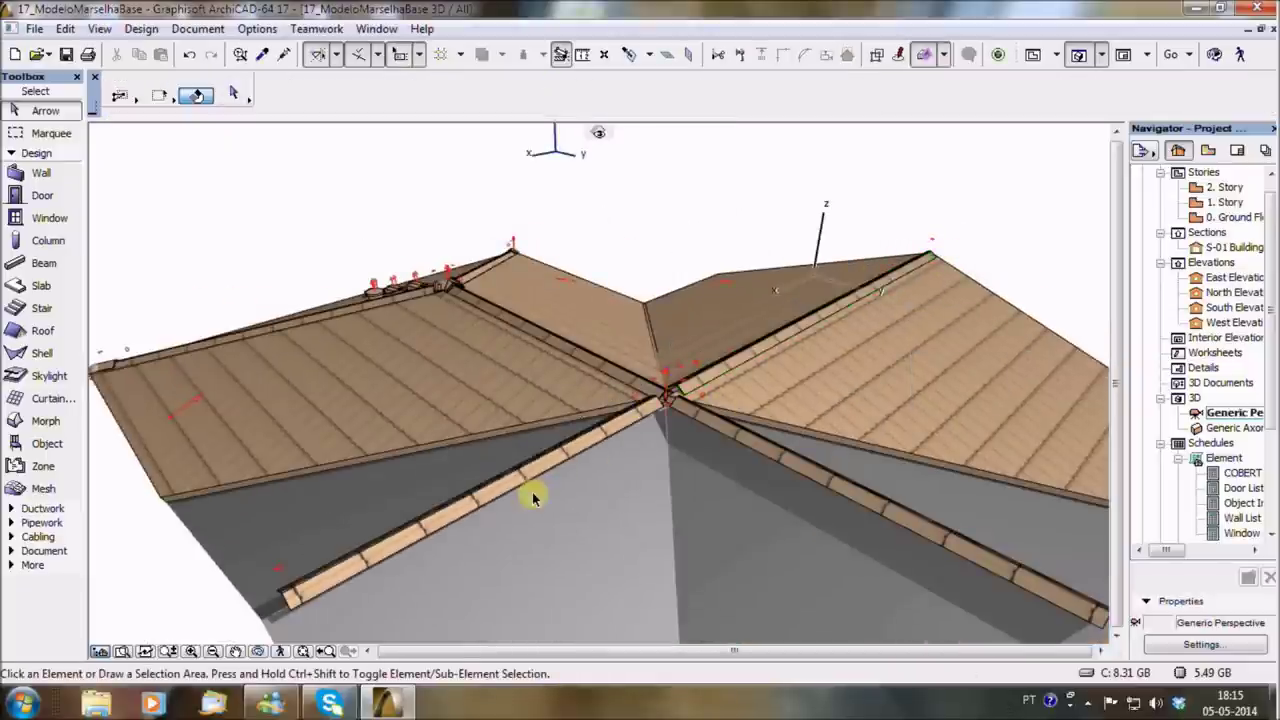
pyautogui.keyDown('shift'); pyautogui.moveTo(532, 492); pyautogui.dragTo(782, 456, button='middle'); pyautogui.keyUp('shift')
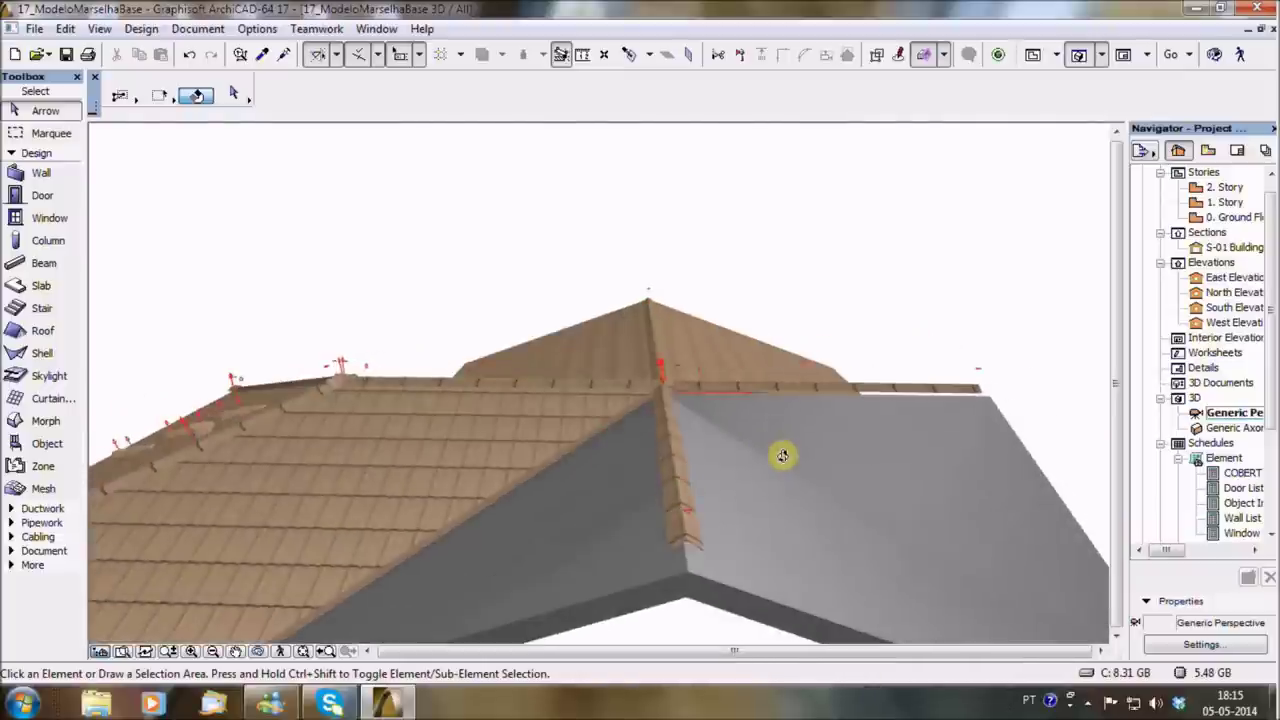
pyautogui.press('F2')
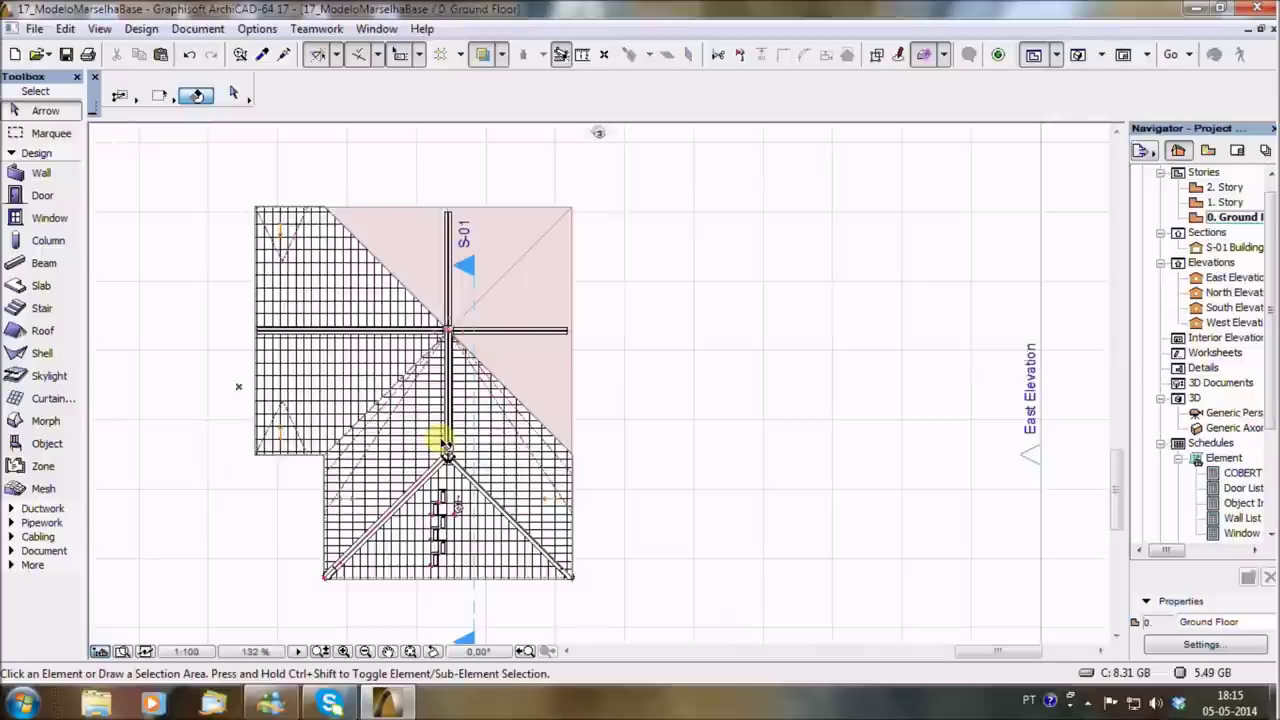
# Set the four-way ridge piece LM-Cume4vias from the MARSELHA library as the default object.
pyautogui.doubleClick(42, 446)
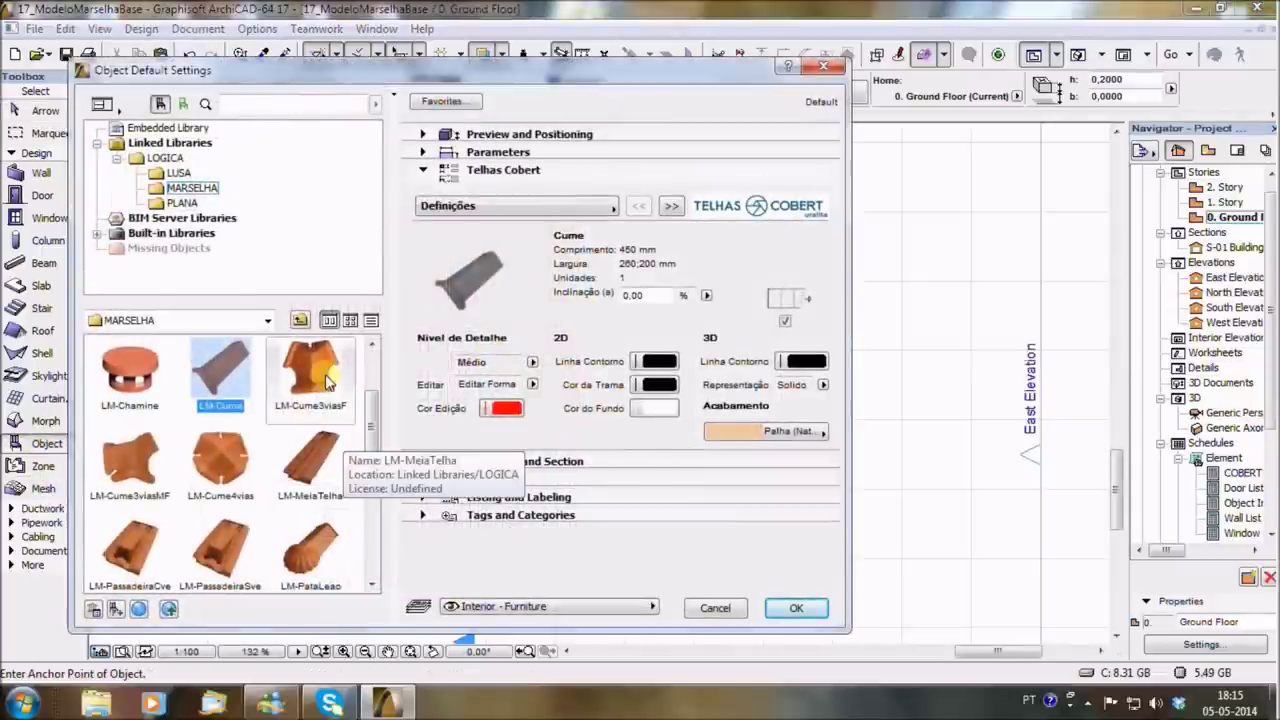
pyautogui.click(238, 460)
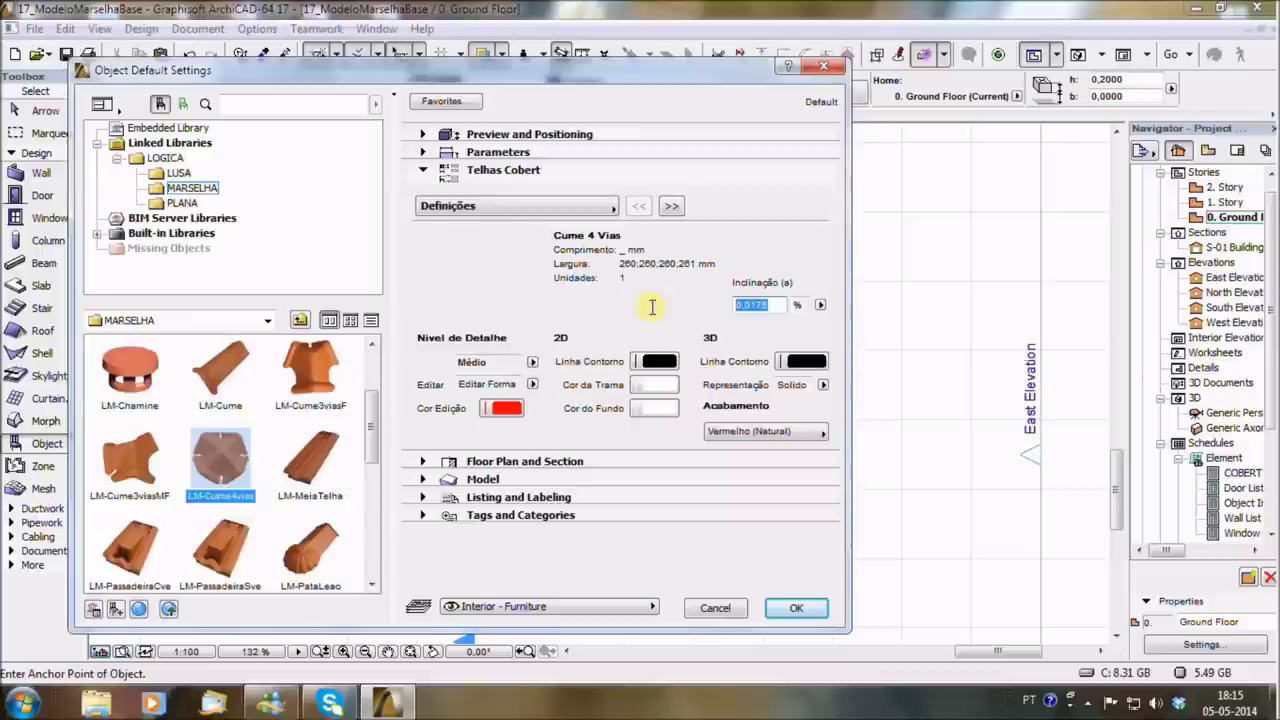
pyautogui.click(797, 611)
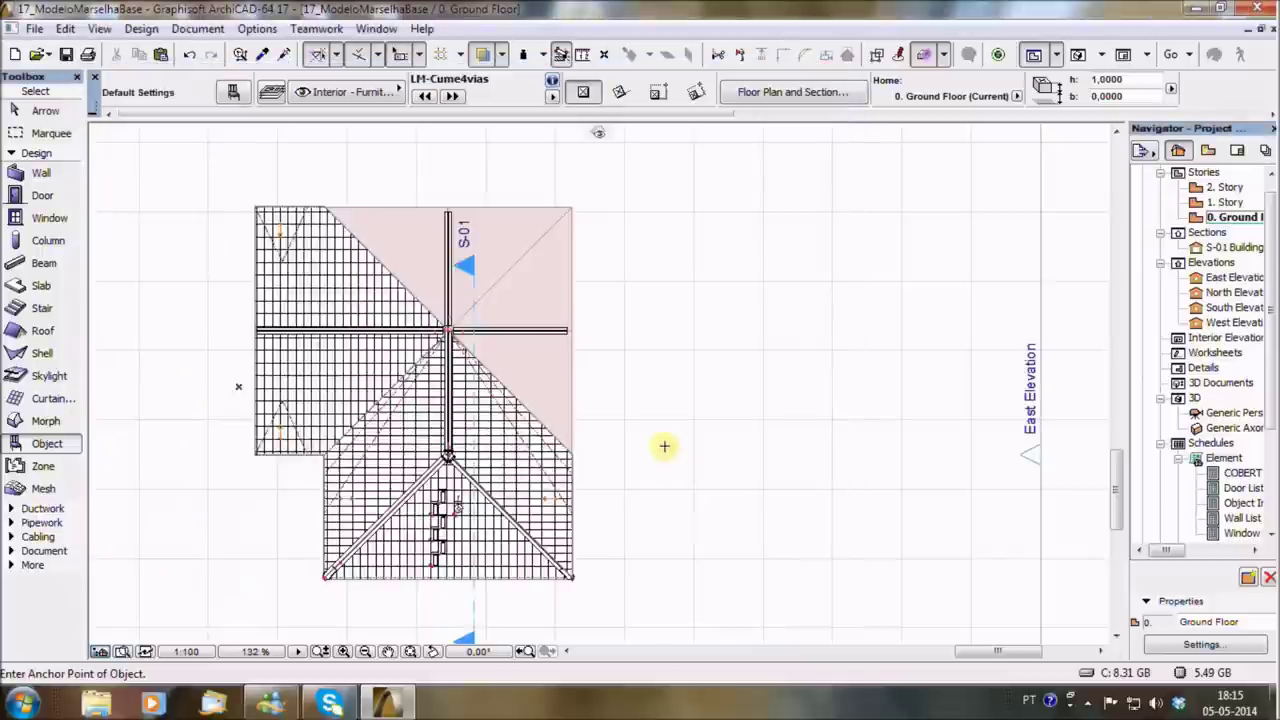
# Place an LM-Cume4vias piece in 3D and move it onto the hip/ridge junction point.
pyautogui.press('Escape')
pyautogui.press('F3')
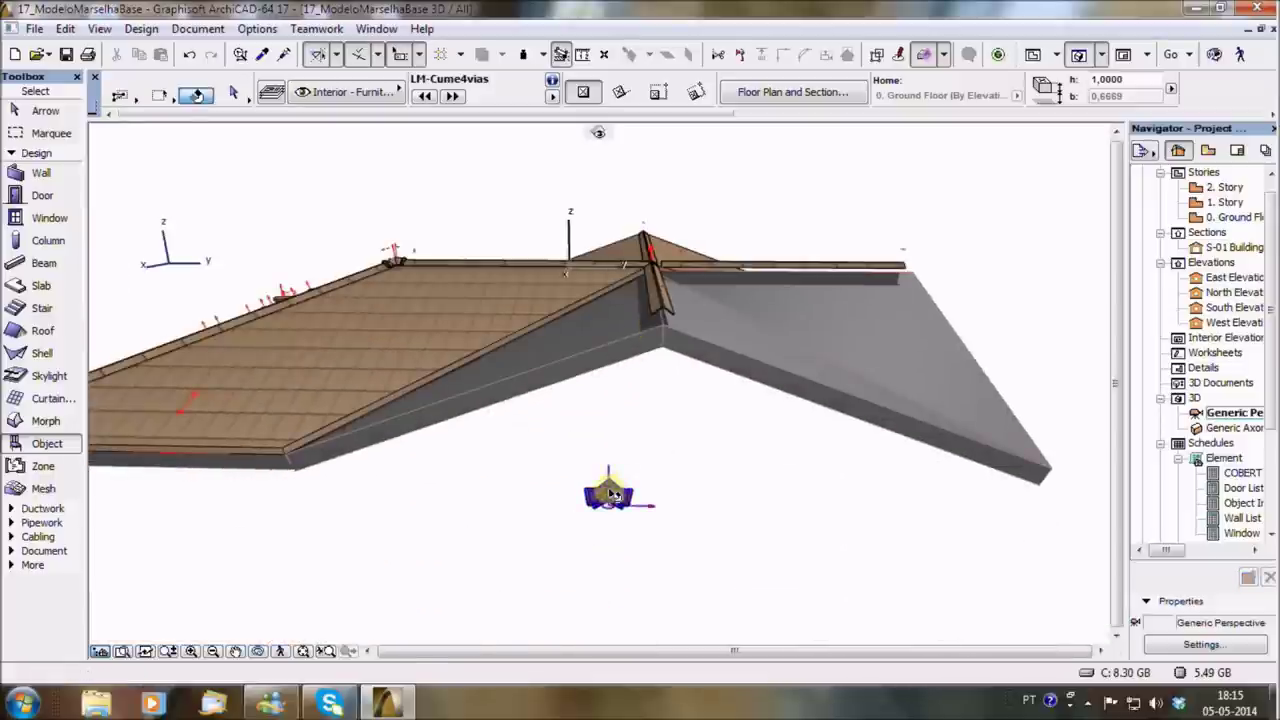
pyautogui.click(614, 494)
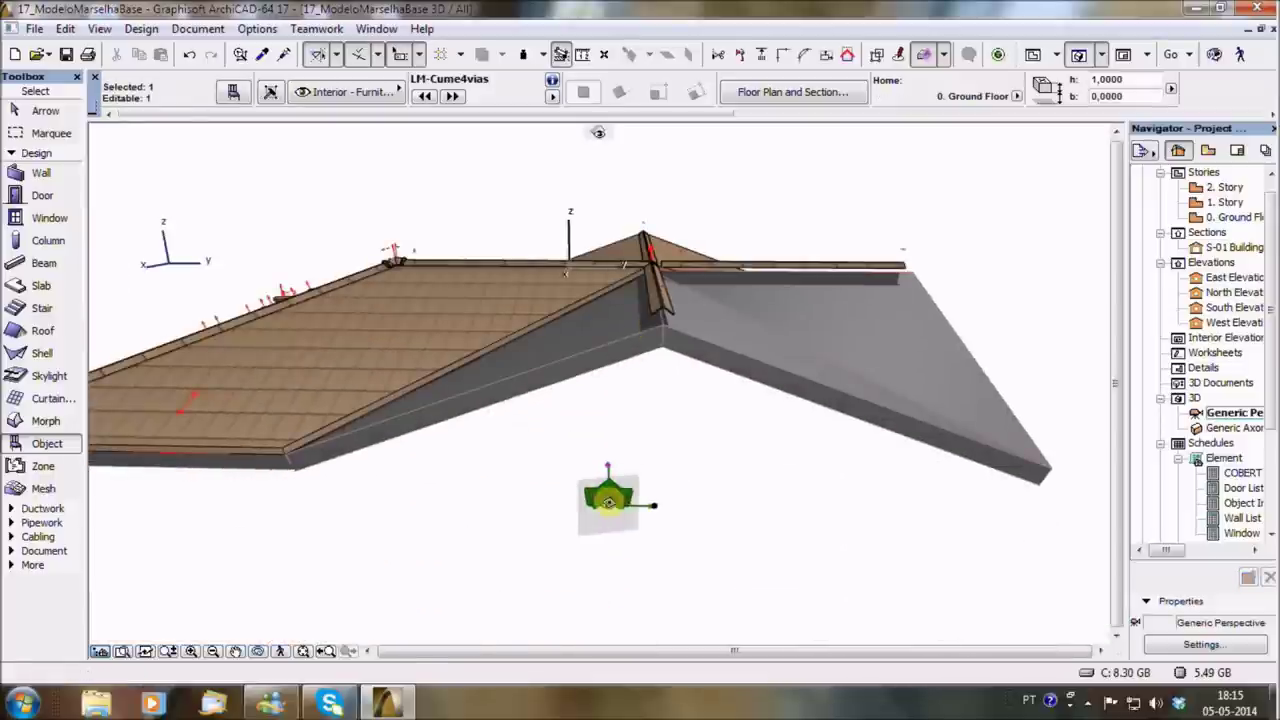
pyautogui.moveTo(614, 494); pyautogui.dragTo(627, 230)
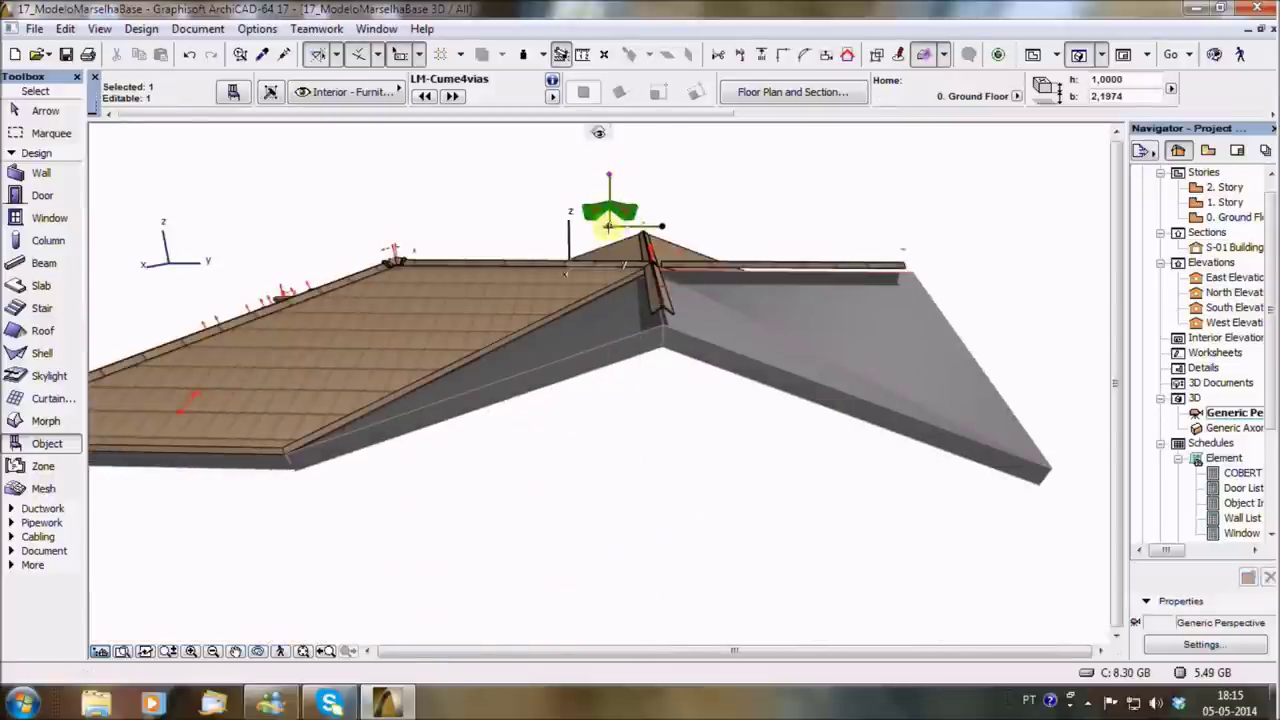
pyautogui.click(610, 222)
pyautogui.scroll(5, 640, 266)
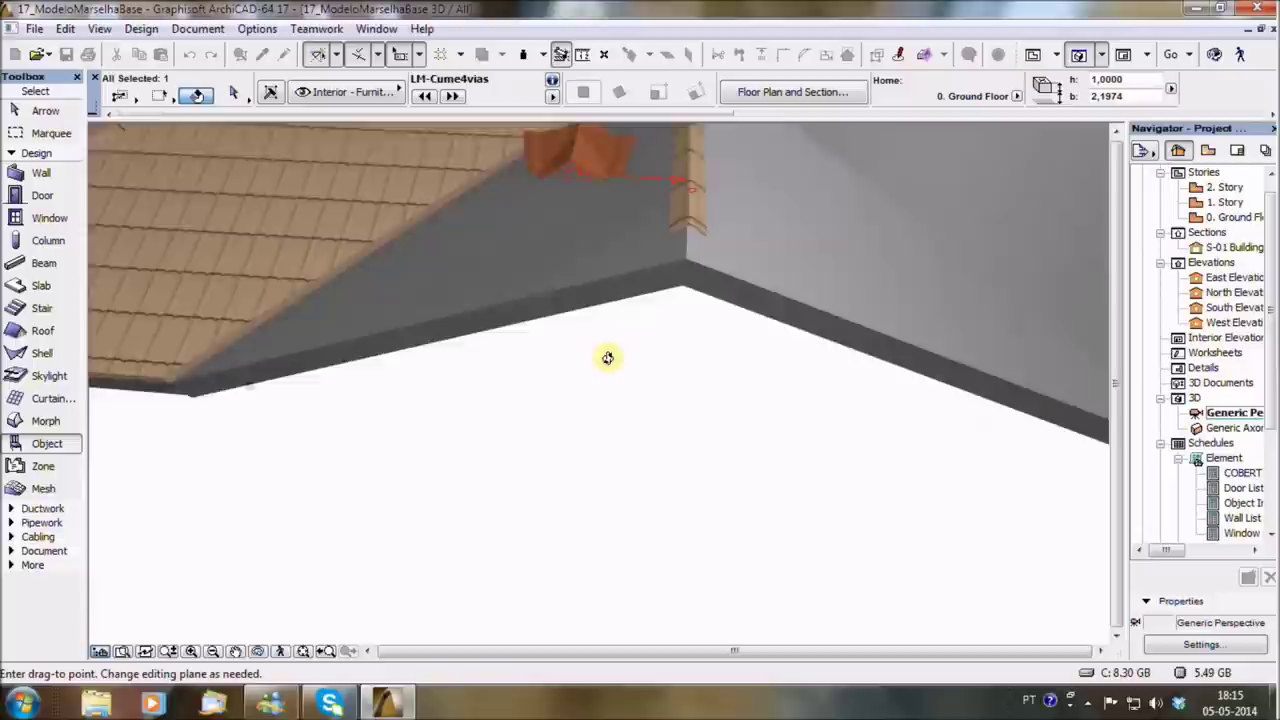
pyautogui.keyDown('shift'); pyautogui.moveTo(689, 215); pyautogui.dragTo(437, 551, button='middle'); pyautogui.keyUp('shift')
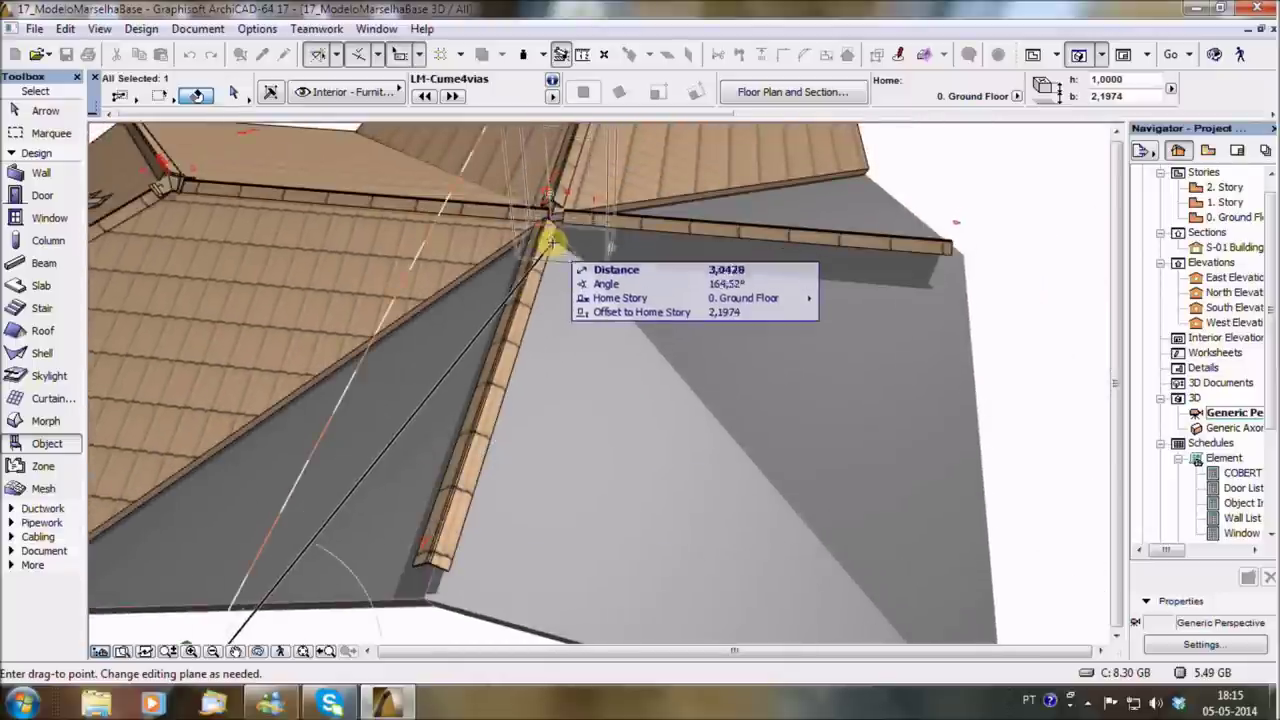
pyautogui.scroll(3, 422, 260)
pyautogui.scroll(-2, 723, 206)
pyautogui.scroll(2, 757, 217)
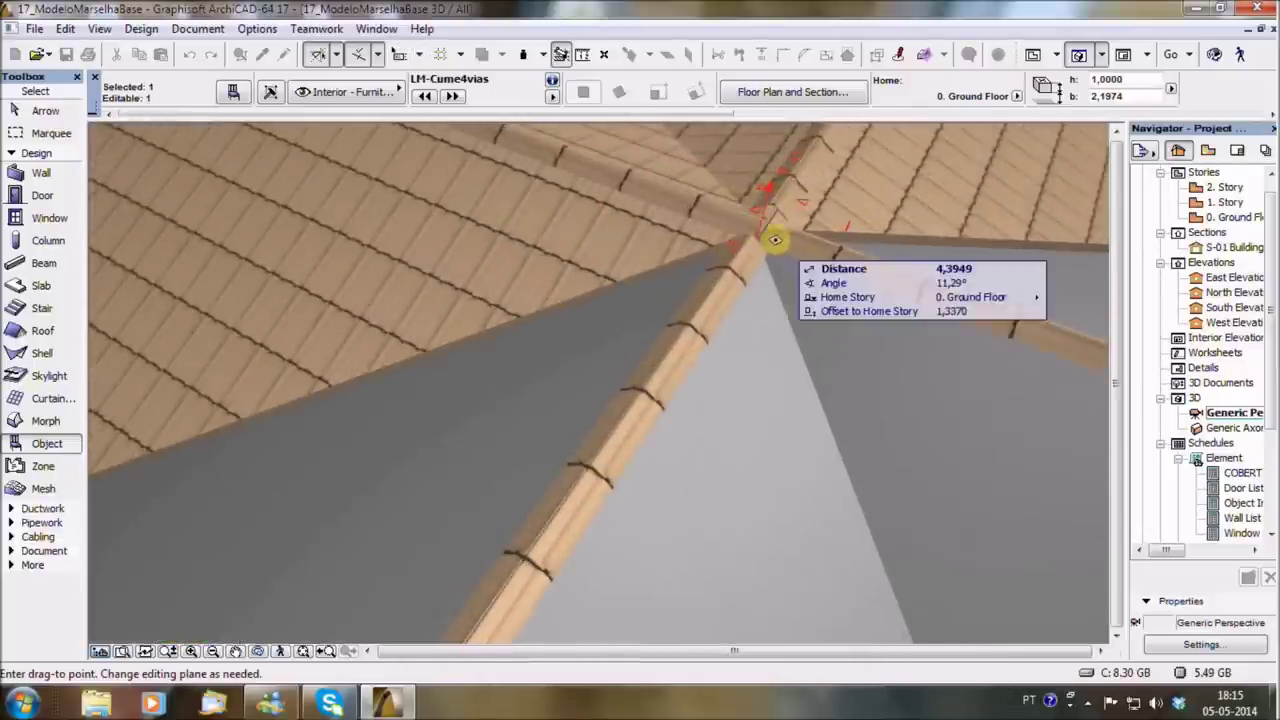
pyautogui.click(760, 236)
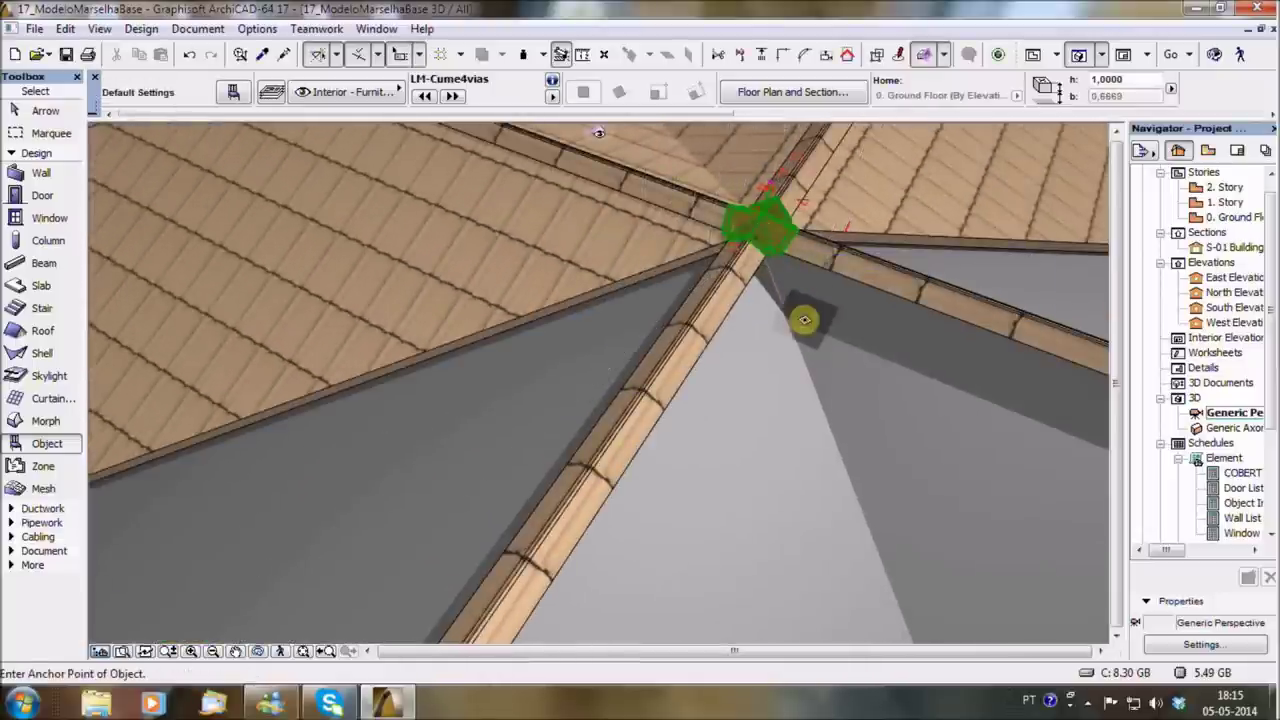
# Orbit around the hip junction to check the four-way piece, then return to the Ground Floor plan.
pyautogui.keyDown('shift'); pyautogui.moveTo(806, 320); pyautogui.dragTo(678, 377, button='middle'); pyautogui.keyUp('shift')
pyautogui.scroll(-3, 678, 377)
pyautogui.keyDown('shift'); pyautogui.moveTo(780, 277); pyautogui.dragTo(780, 326, button='middle'); pyautogui.keyUp('shift')
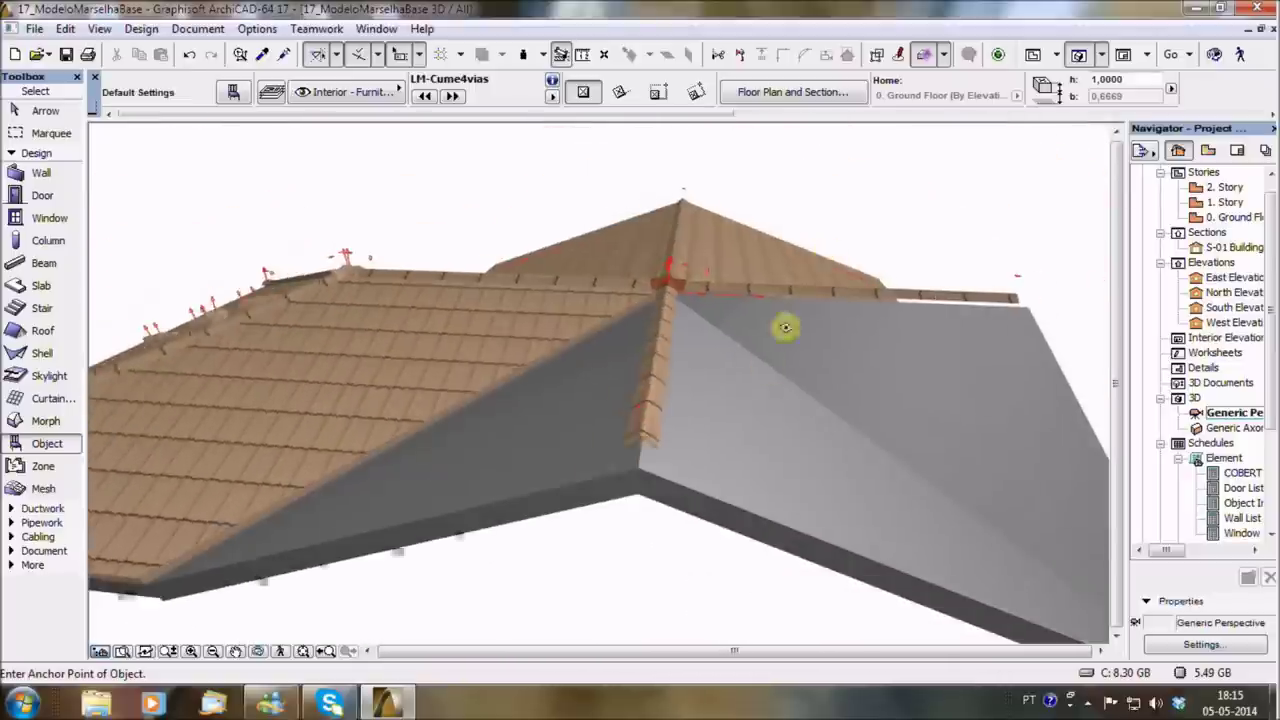
pyautogui.scroll(1, 699, 432)
pyautogui.moveTo(645, 440)
pyautogui.keyDown('shift'); pyautogui.mouseDown(button='middle')
pyautogui.moveTo(571, 483)
pyautogui.moveTo(771, 449)
pyautogui.moveTo(694, 486)
pyautogui.moveTo(527, 418)
pyautogui.moveTo(586, 349)
pyautogui.mouseUp(button='middle'); pyautogui.keyUp('shift')
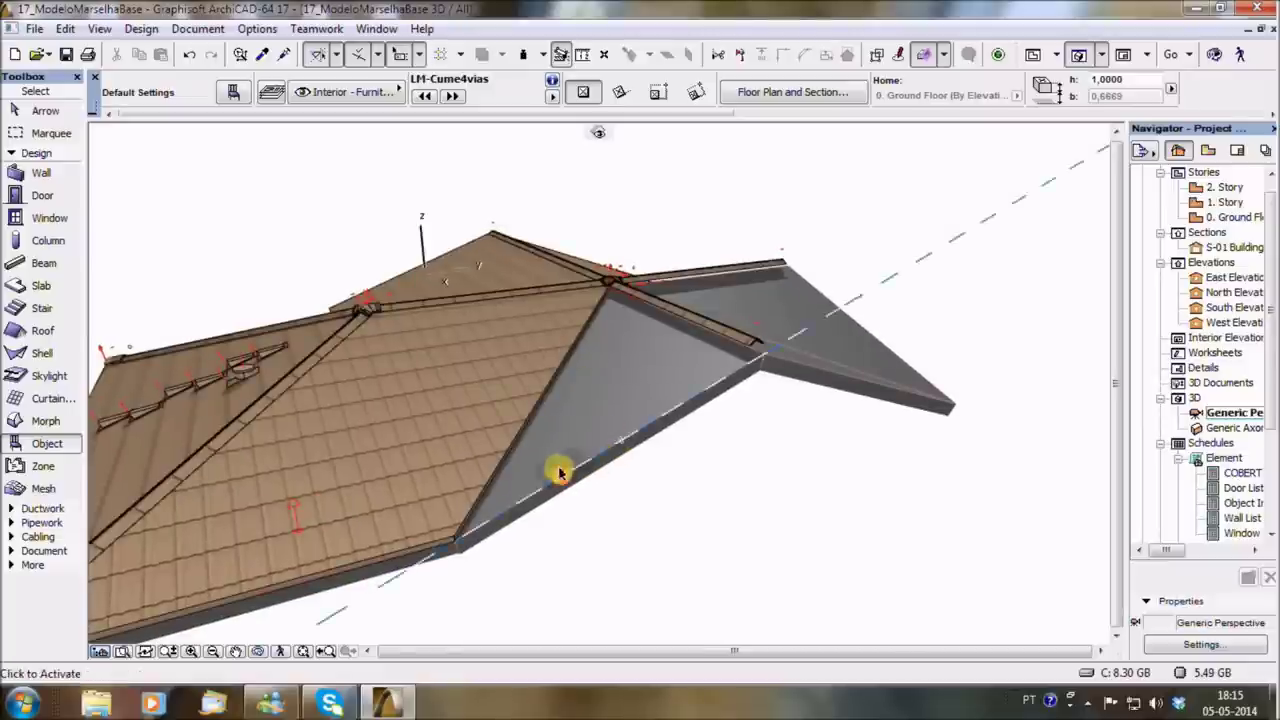
pyautogui.keyDown('shift'); pyautogui.moveTo(516, 483); pyautogui.dragTo(692, 525, button='middle'); pyautogui.keyUp('shift')
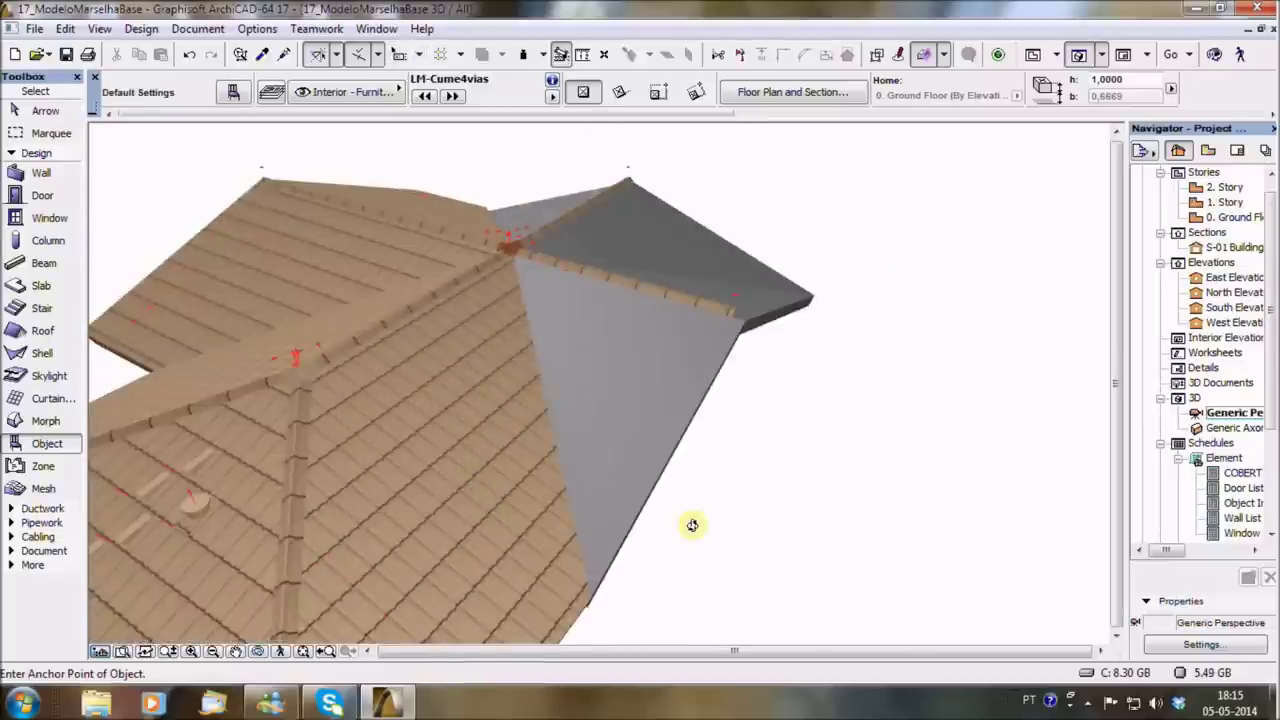
pyautogui.press('F2')
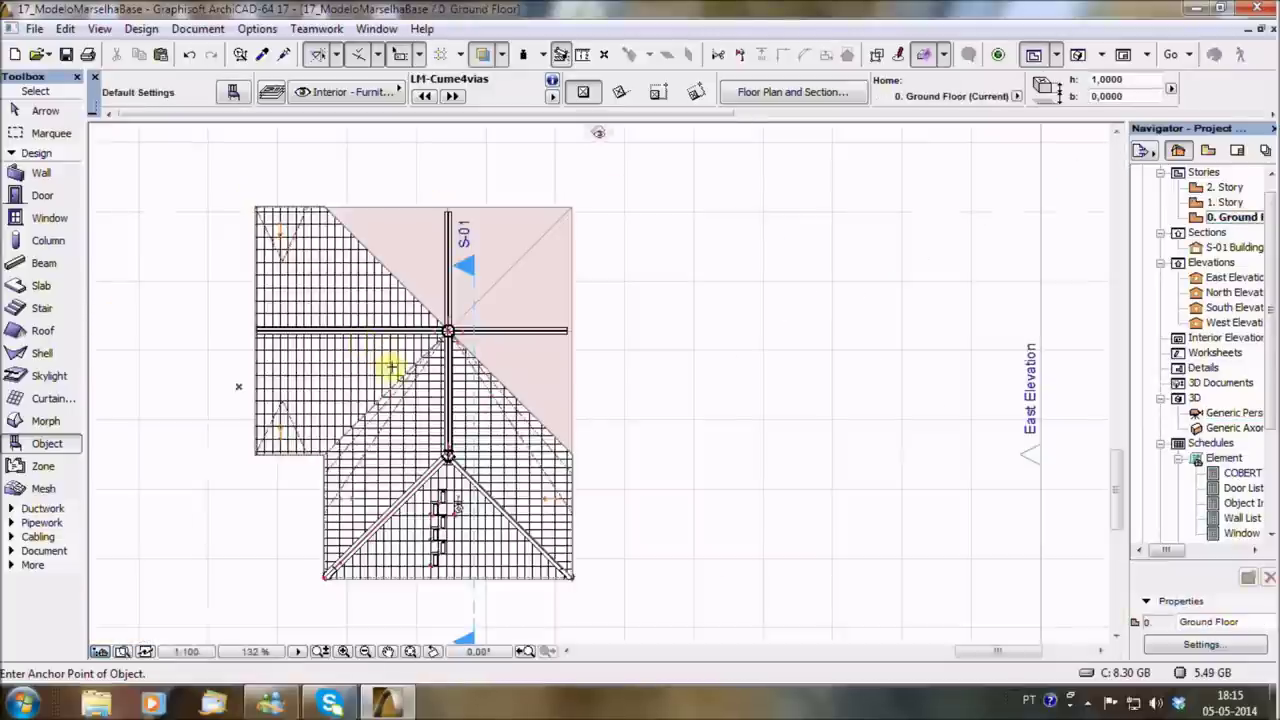
# Copy the LM-TelhaPlanaEncaixe tile covering to the right and stretch its top corner to the central peak.
pyautogui.click(293, 448)
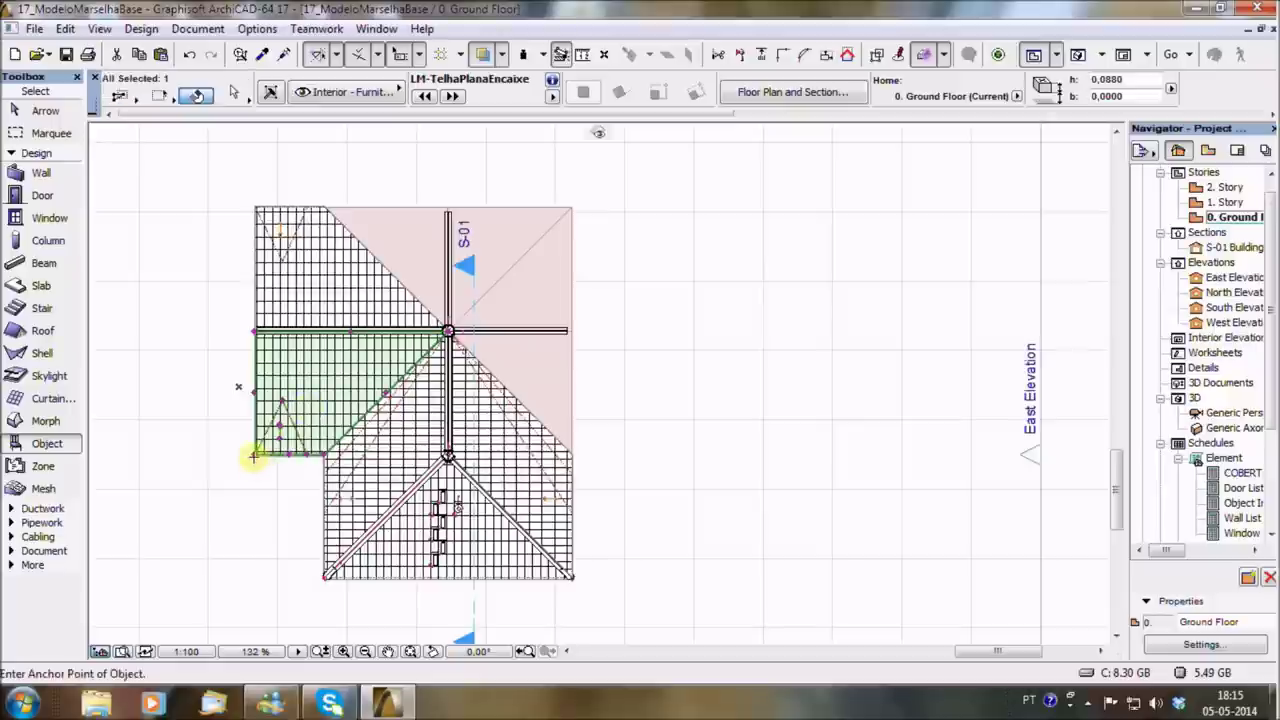
pyautogui.click(254, 456)
pyautogui.click(573, 456)
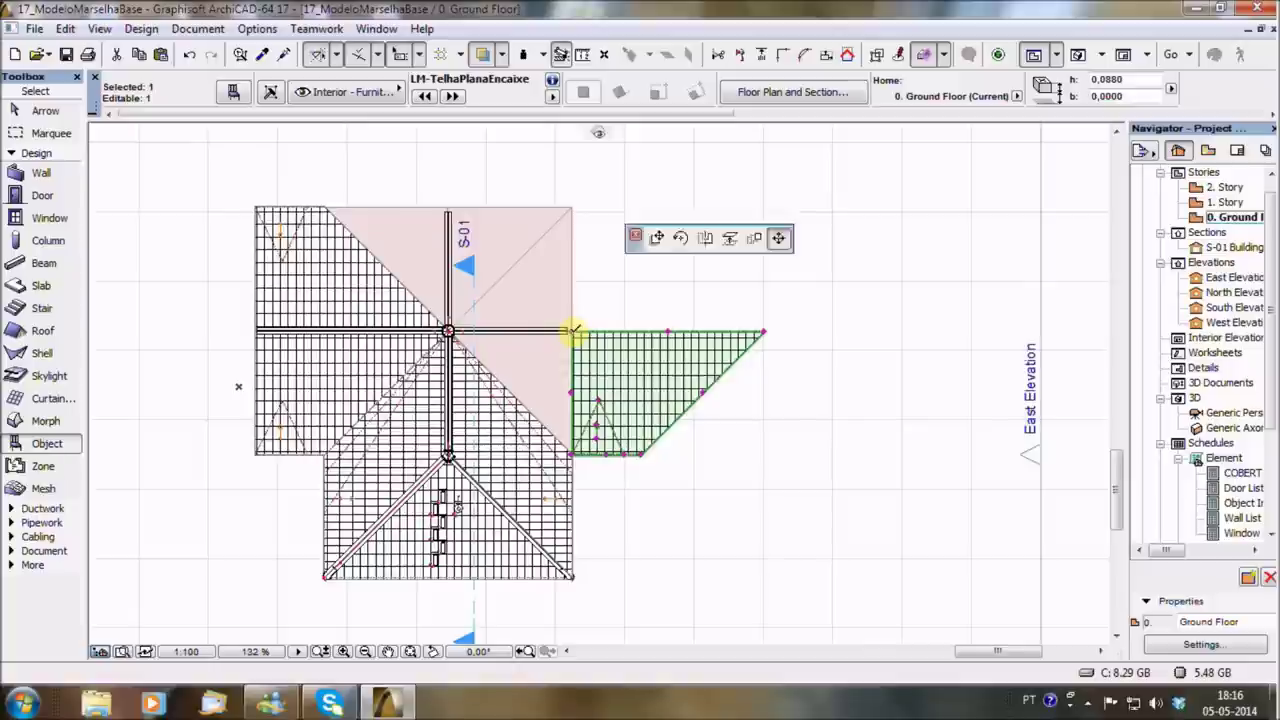
pyautogui.click(575, 331)
pyautogui.click(449, 331)
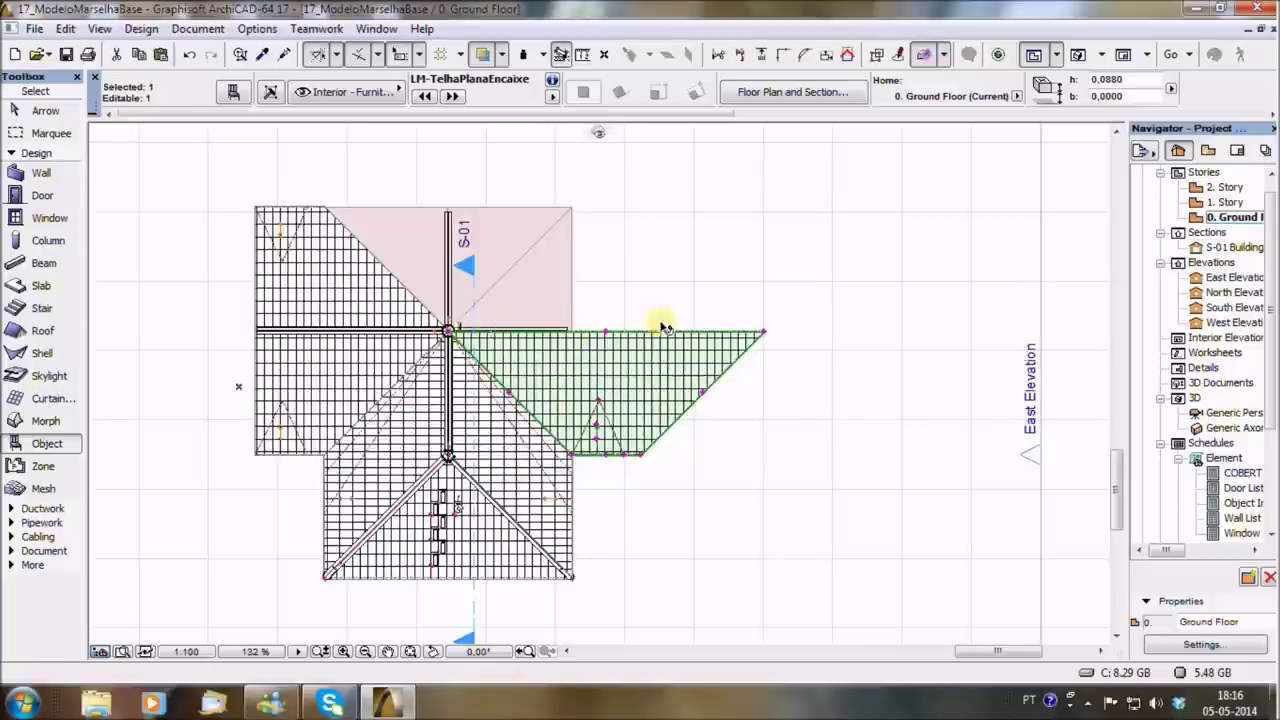
# Pull the copy's remaining corners onto the east slope edges to fit its triangular outline.
pyautogui.click(760, 331)
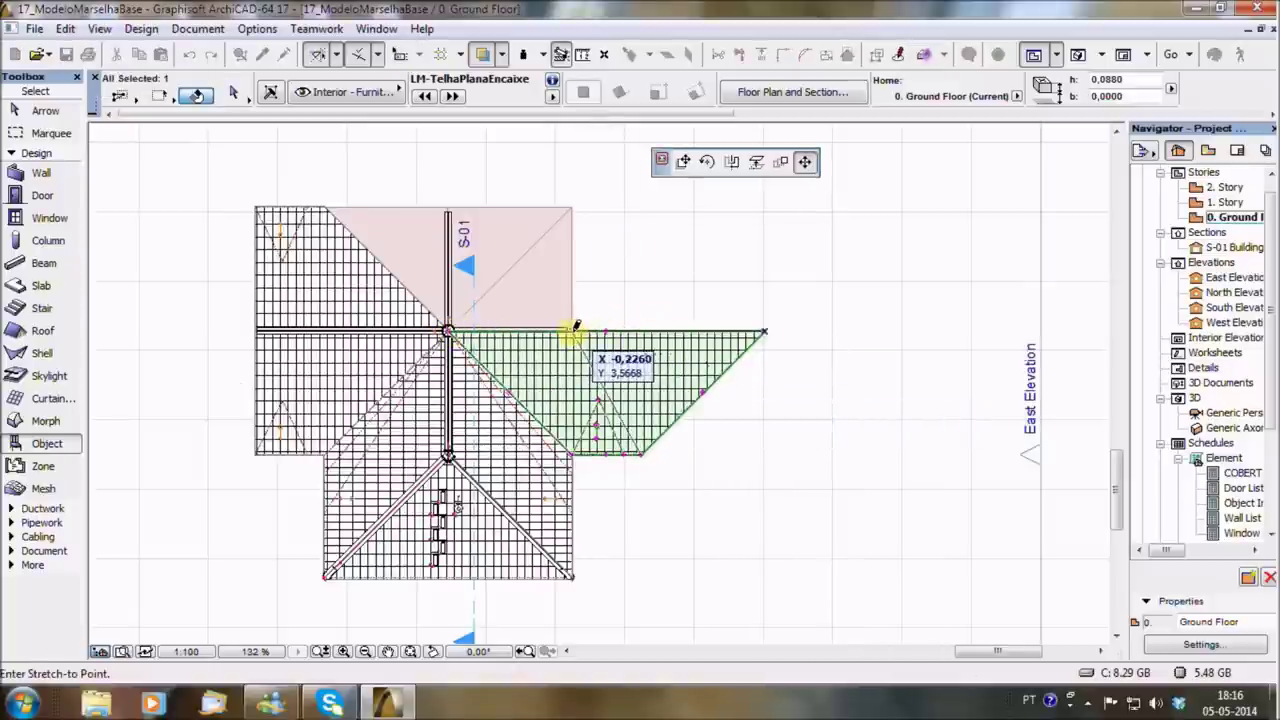
pyautogui.click(572, 331)
pyautogui.click(640, 450)
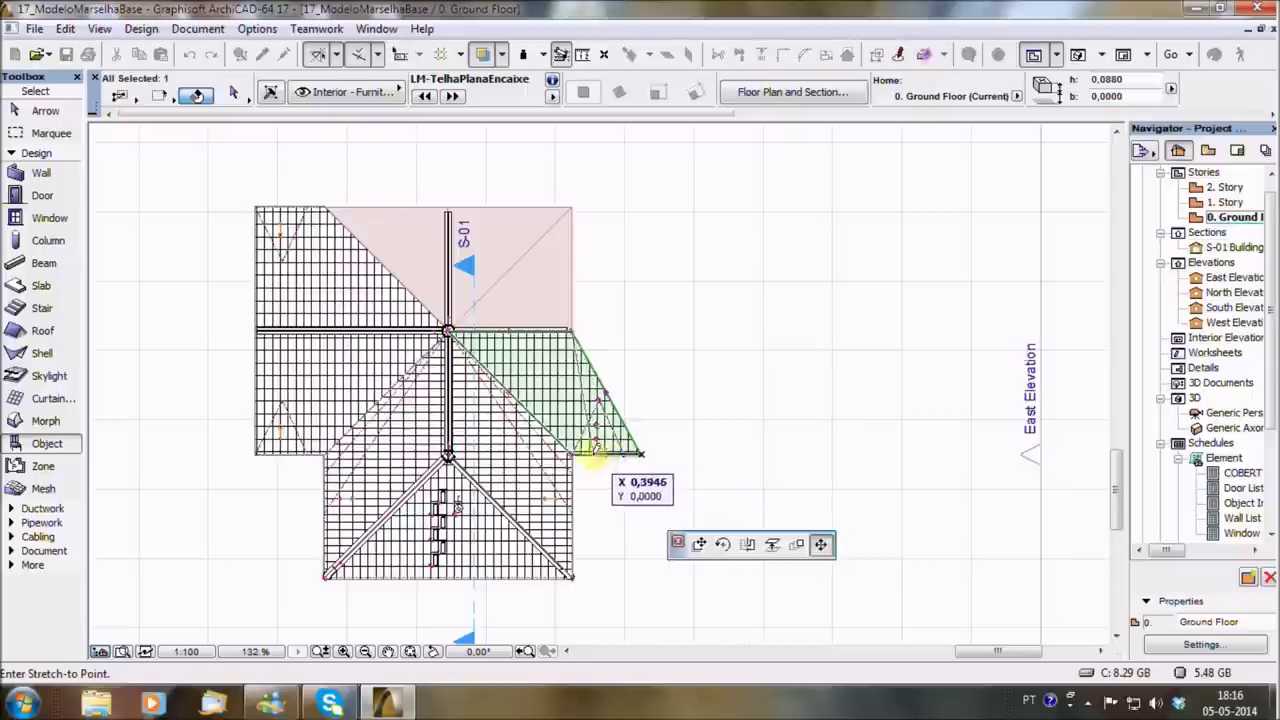
pyautogui.click(572, 453)
pyautogui.click(575, 447)
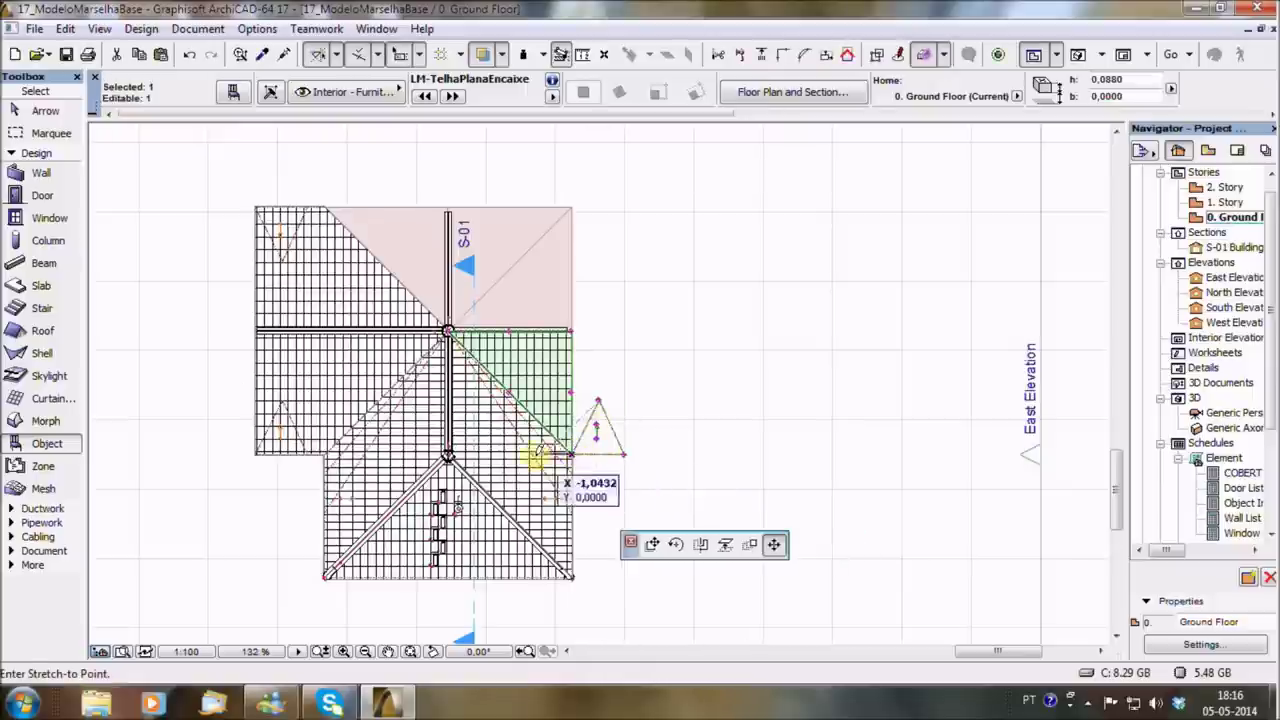
pyautogui.click(623, 452)
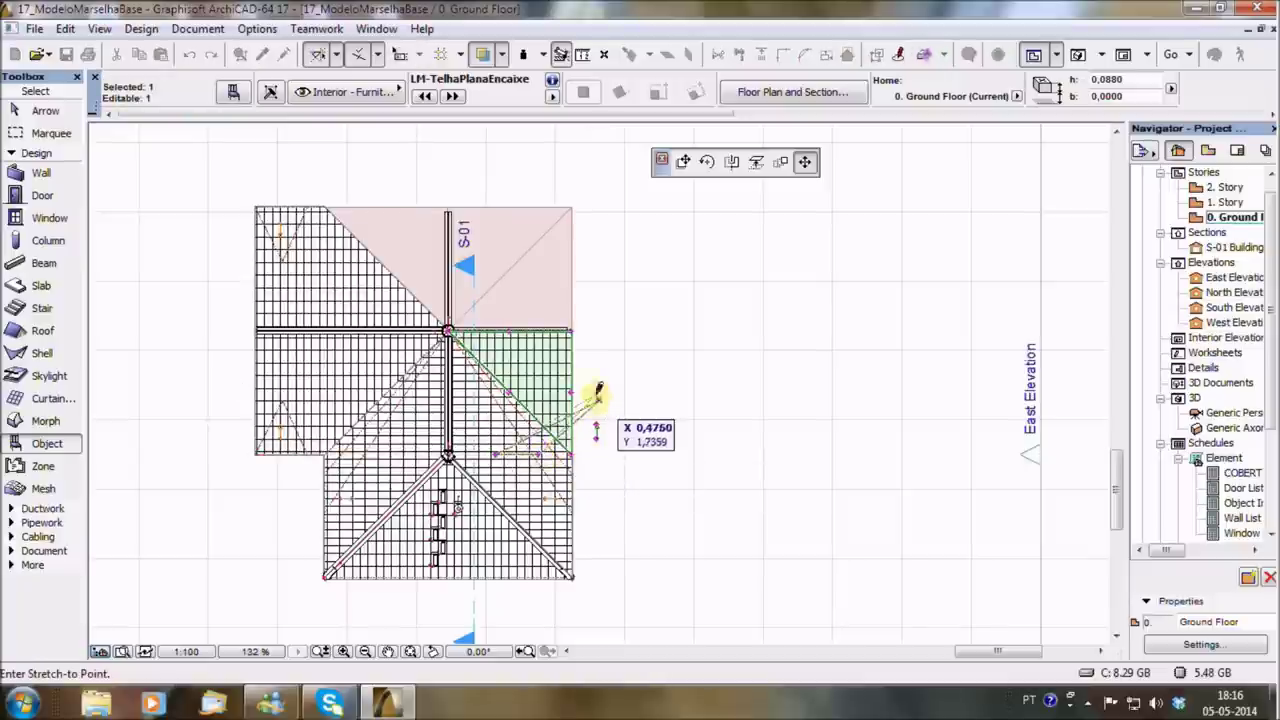
pyautogui.click(575, 327)
pyautogui.press('Escape')
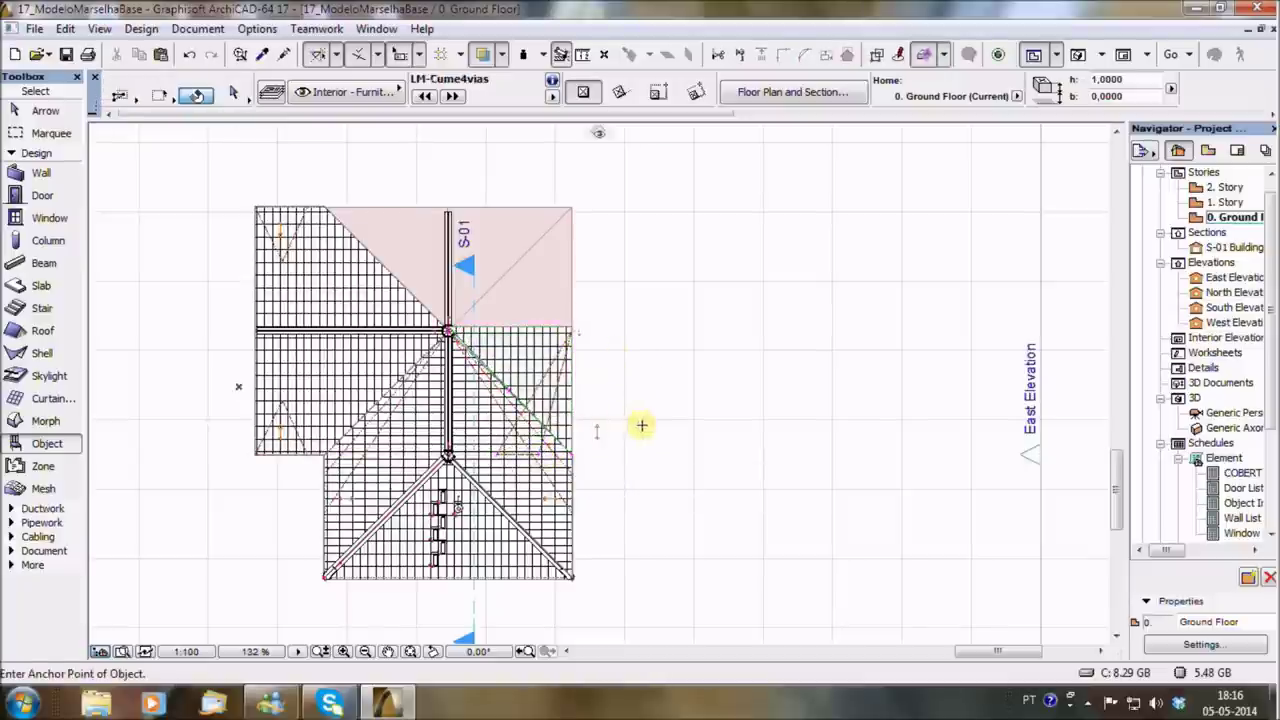
pyautogui.press('F3')
# Stretch the tile covering beside the grey slope out to the eaves corner.
pyautogui.keyDown('shift'); pyautogui.moveTo(722, 410); pyautogui.dragTo(728, 410, button='middle'); pyautogui.keyUp('shift')
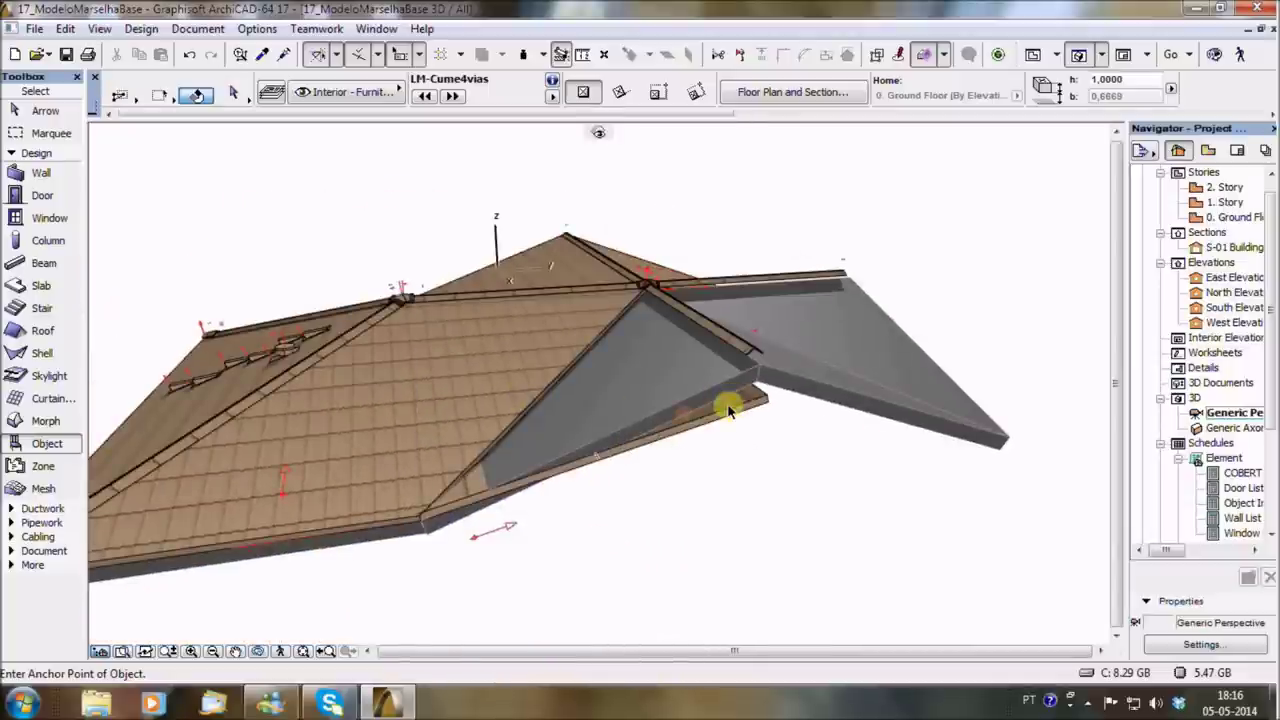
pyautogui.click(757, 415)
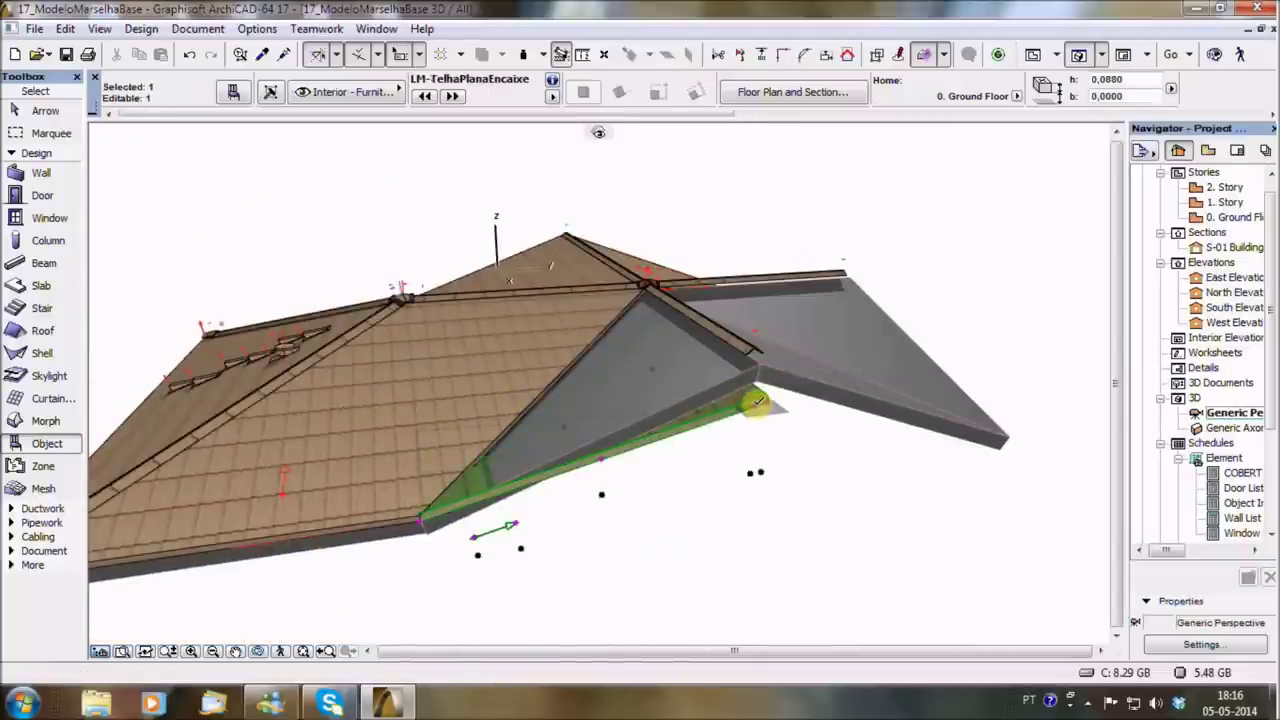
pyautogui.click(757, 403)
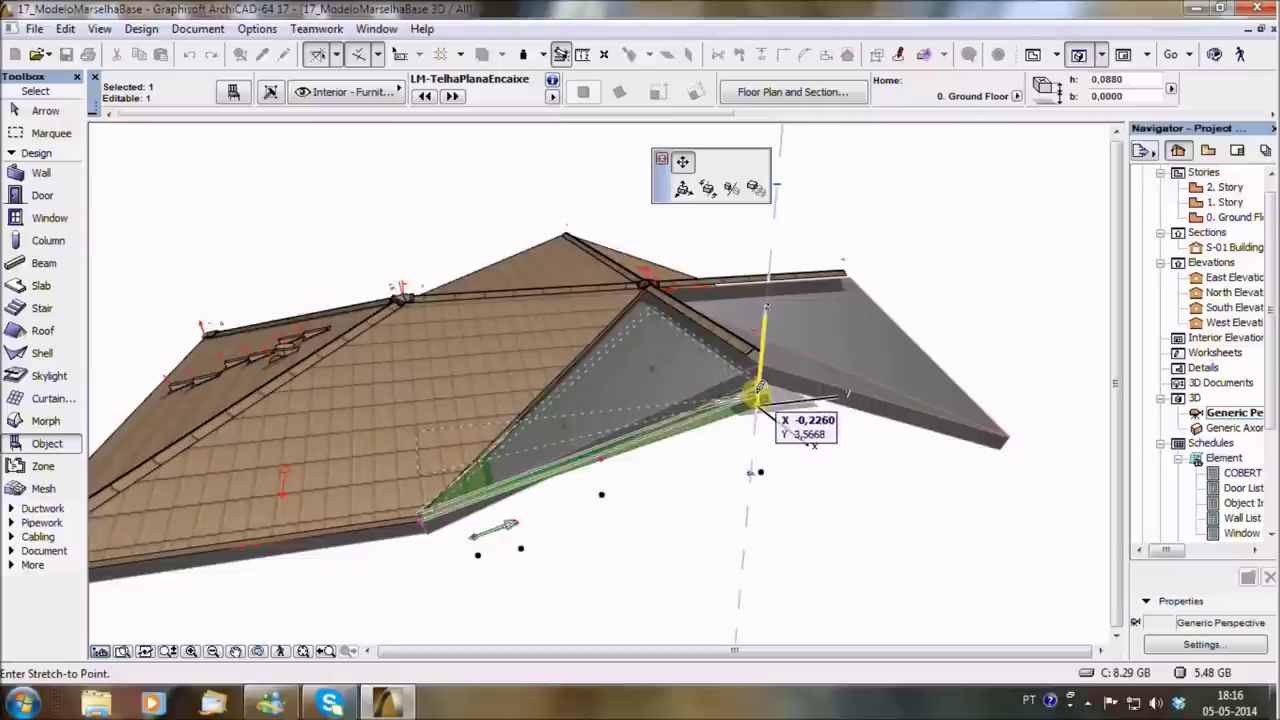
pyautogui.click(762, 372)
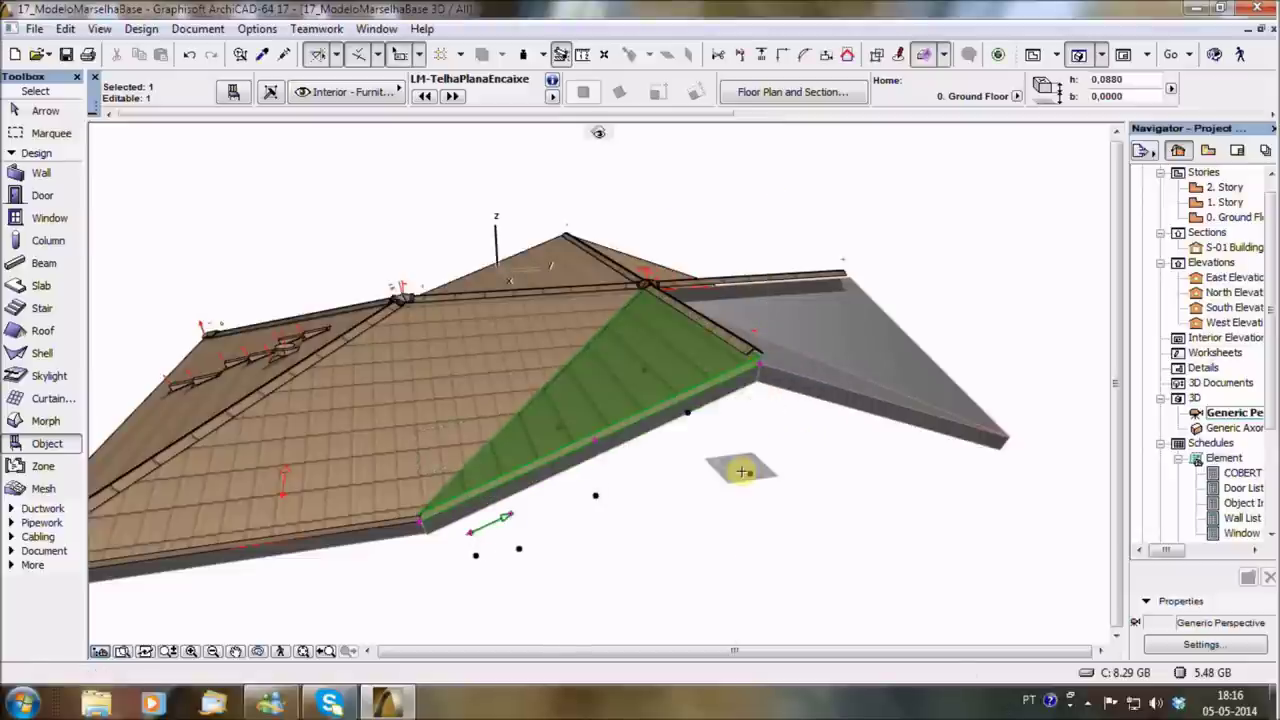
pyautogui.press('Escape')
# Stretch the triangular tile covering's corner to the roof corner and orbit to inspect coverage.
pyautogui.moveTo(783, 485)
pyautogui.keyDown('shift'); pyautogui.mouseDown(button='middle')
pyautogui.moveTo(757, 486)
pyautogui.moveTo(677, 537)
pyautogui.moveTo(589, 486)
pyautogui.mouseUp(button='middle'); pyautogui.keyUp('shift')
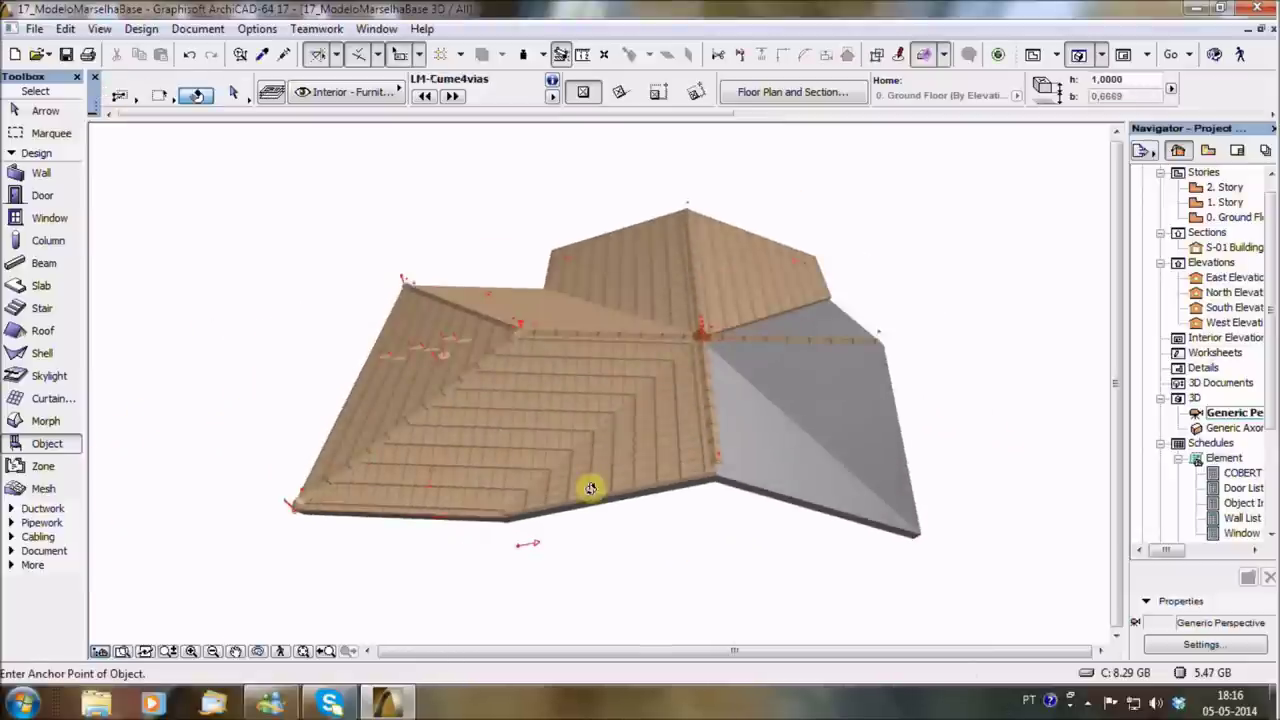
pyautogui.click(593, 492)
pyautogui.keyDown('shift'); pyautogui.moveTo(519, 546); pyautogui.dragTo(506, 528, button='middle'); pyautogui.keyUp('shift')
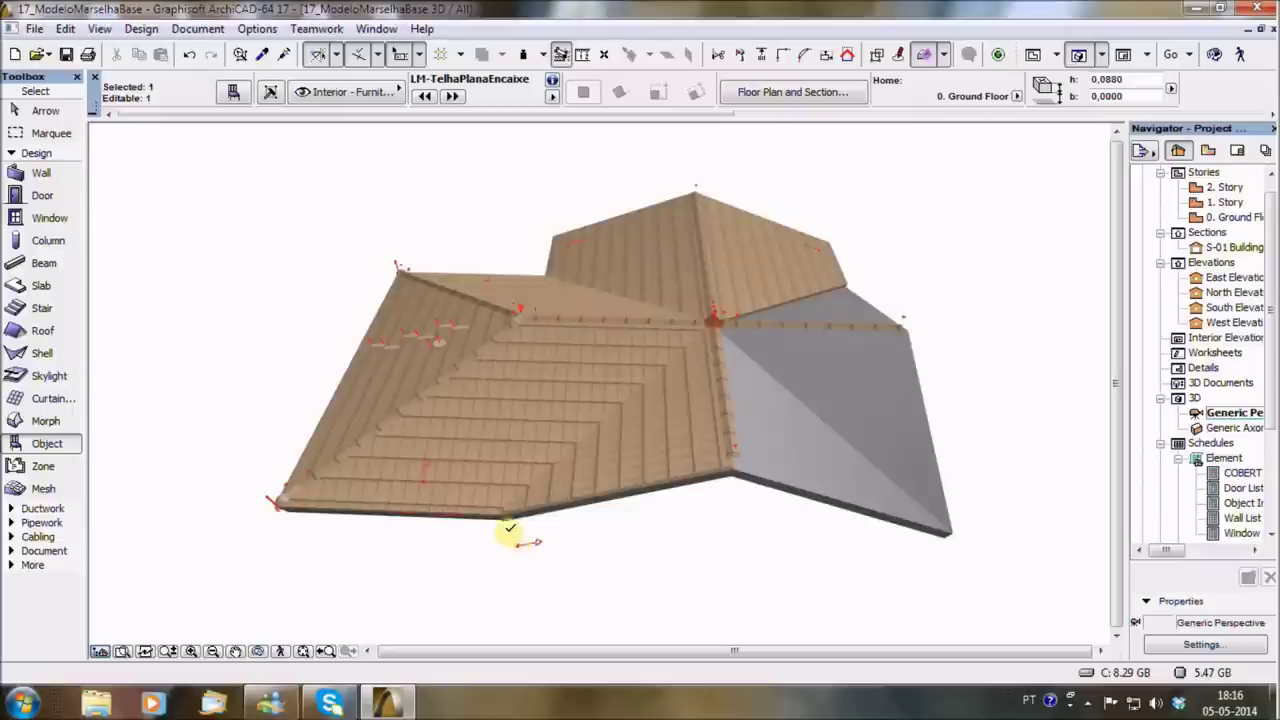
pyautogui.click(514, 541)
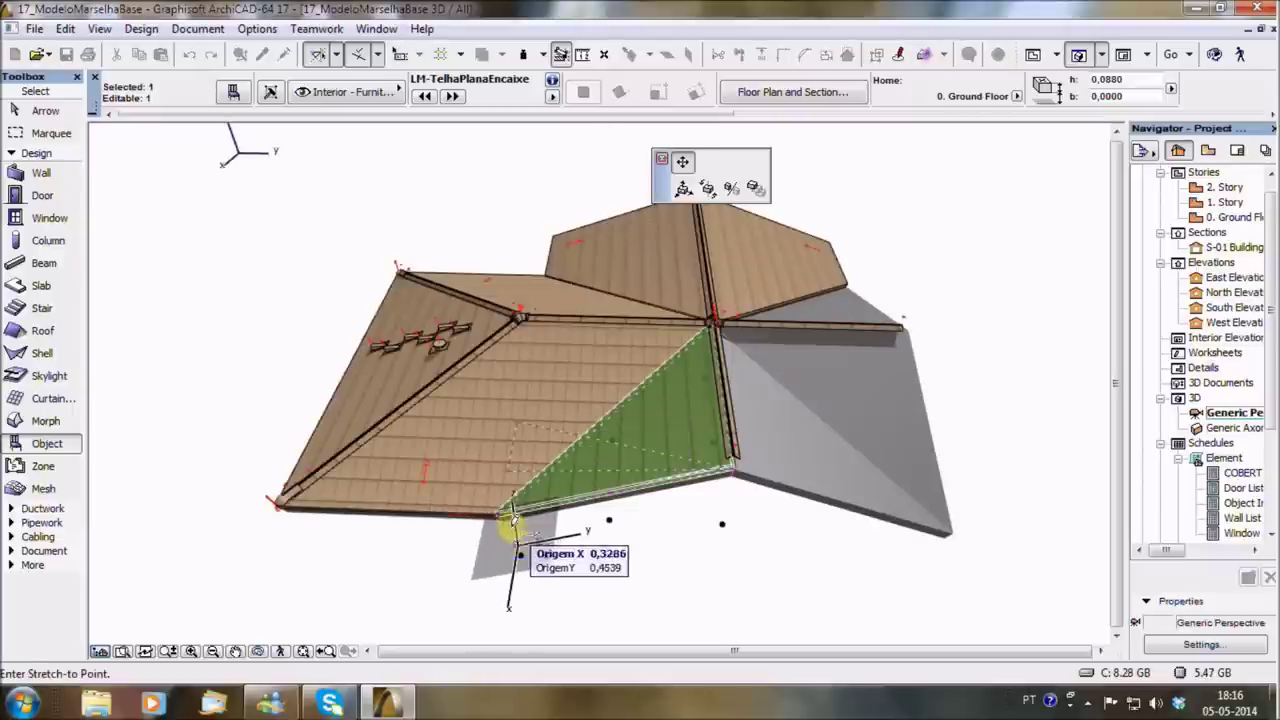
pyautogui.click(503, 508)
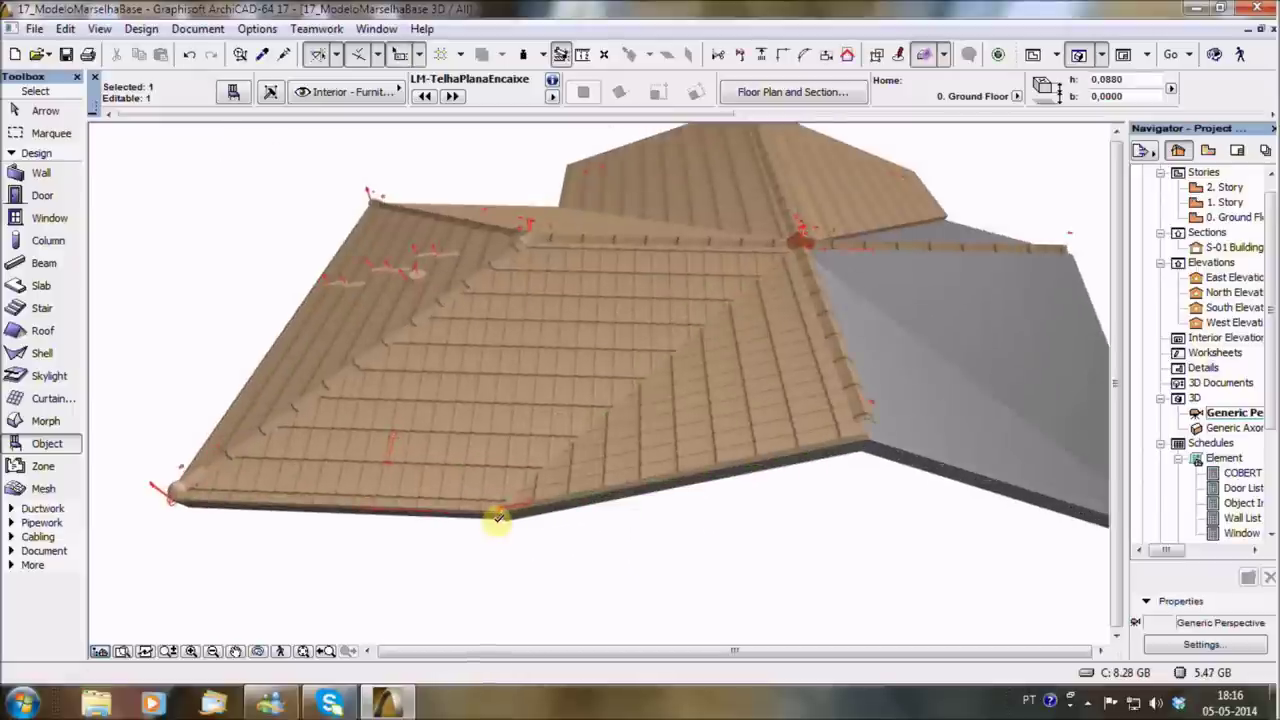
pyautogui.moveTo(528, 534)
pyautogui.keyDown('shift'); pyautogui.mouseDown(button='middle')
pyautogui.moveTo(578, 585)
pyautogui.moveTo(577, 339)
pyautogui.mouseUp(button='middle'); pyautogui.keyUp('shift')
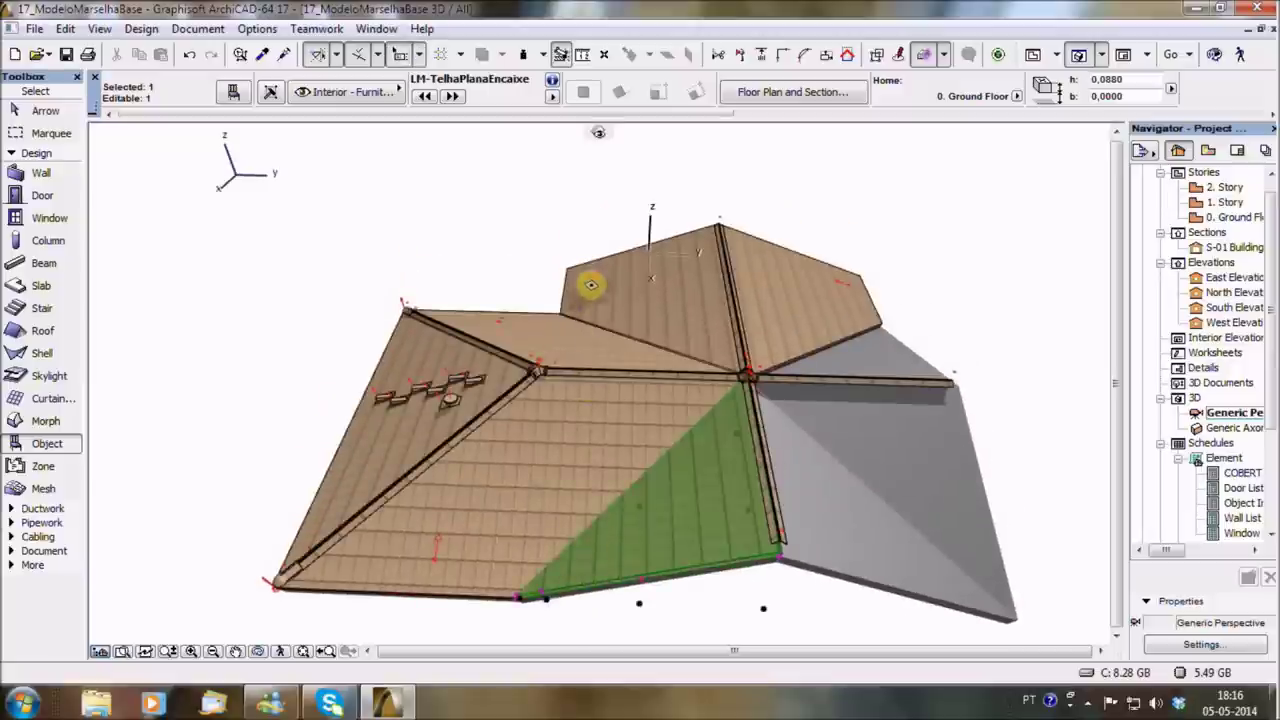
pyautogui.keyDown('shift'); pyautogui.moveTo(252, 456); pyautogui.dragTo(786, 420, button='middle'); pyautogui.keyUp('shift')
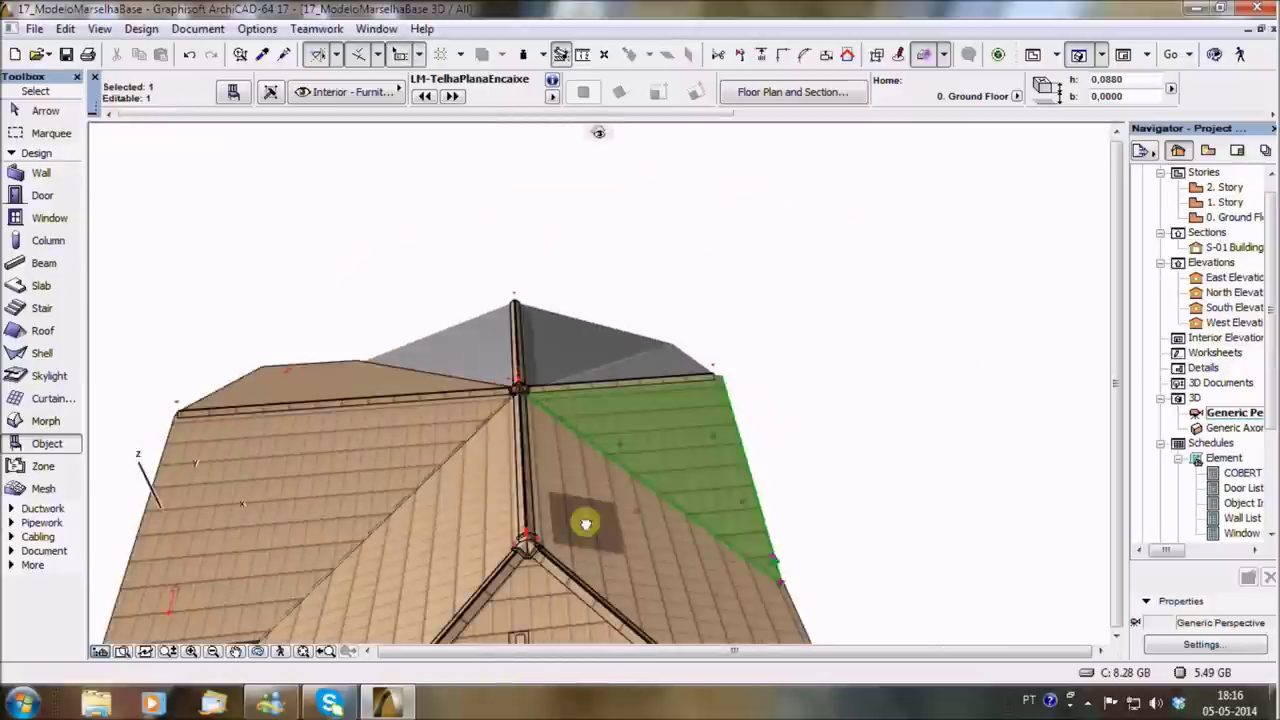
pyautogui.keyDown('shift'); pyautogui.moveTo(583, 520); pyautogui.dragTo(599, 295, button='middle'); pyautogui.keyUp('shift')
pyautogui.moveTo(685, 547)
pyautogui.keyDown('shift'); pyautogui.mouseDown(button='middle')
pyautogui.moveTo(480, 491)
pyautogui.moveTo(366, 523)
pyautogui.moveTo(563, 486)
pyautogui.mouseUp(button='middle'); pyautogui.keyUp('shift')
pyautogui.press('Escape')
pyautogui.scroll(2, 600, 445)
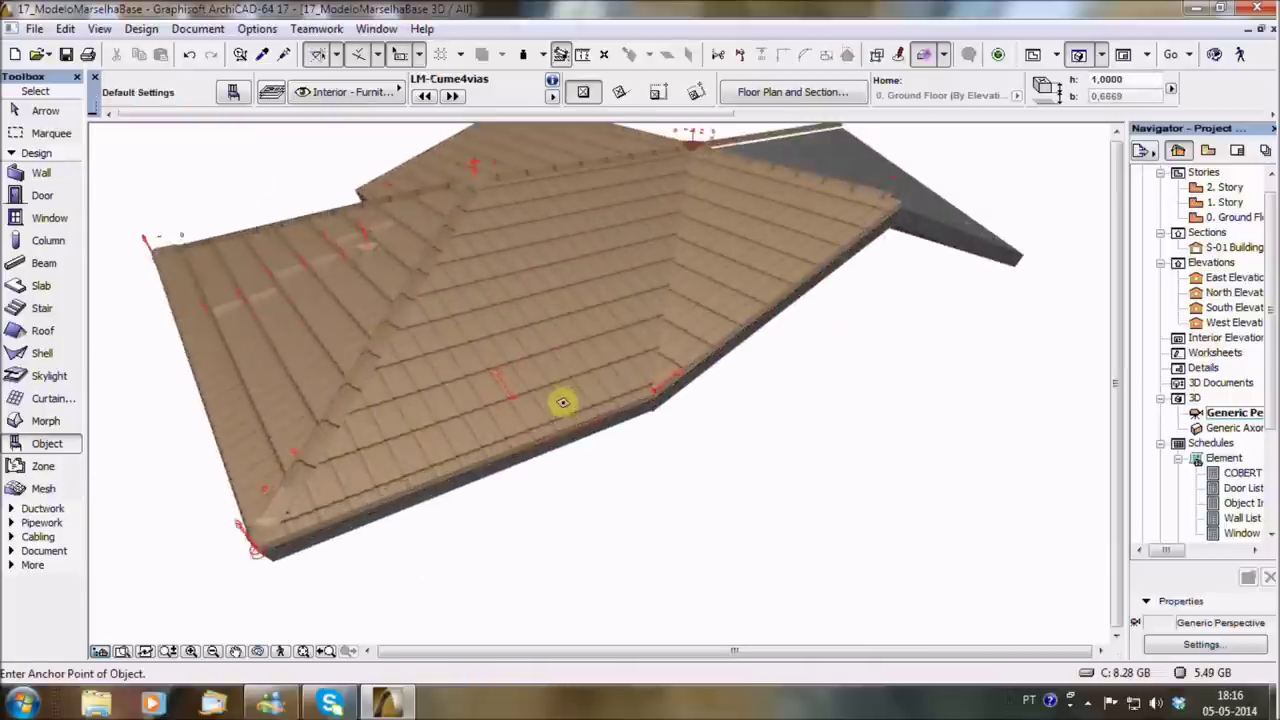
# Stretch the front-slope tile covering and the next slope's covering so their corners reach the eaves corners.
pyautogui.scroll(2, 646, 400)
pyautogui.scroll(2, 508, 491)
pyautogui.scroll(1, 481, 485)
pyautogui.click(481, 485)
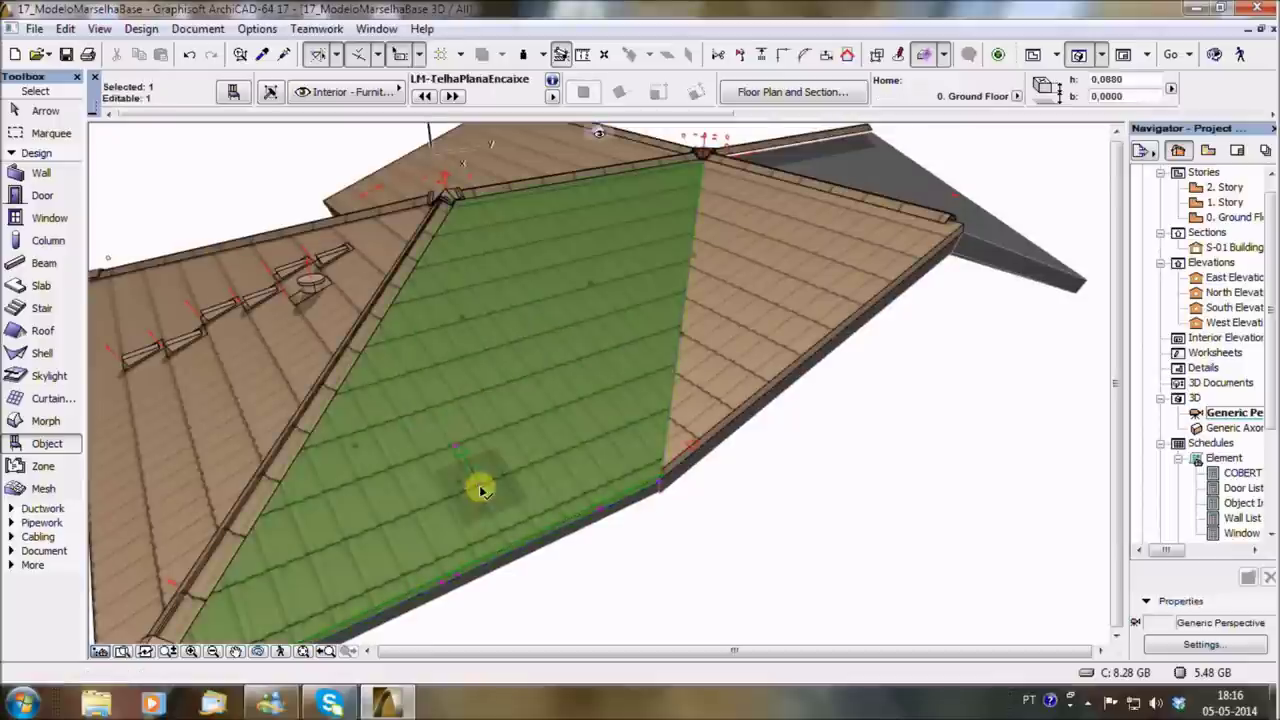
pyautogui.click(481, 485)
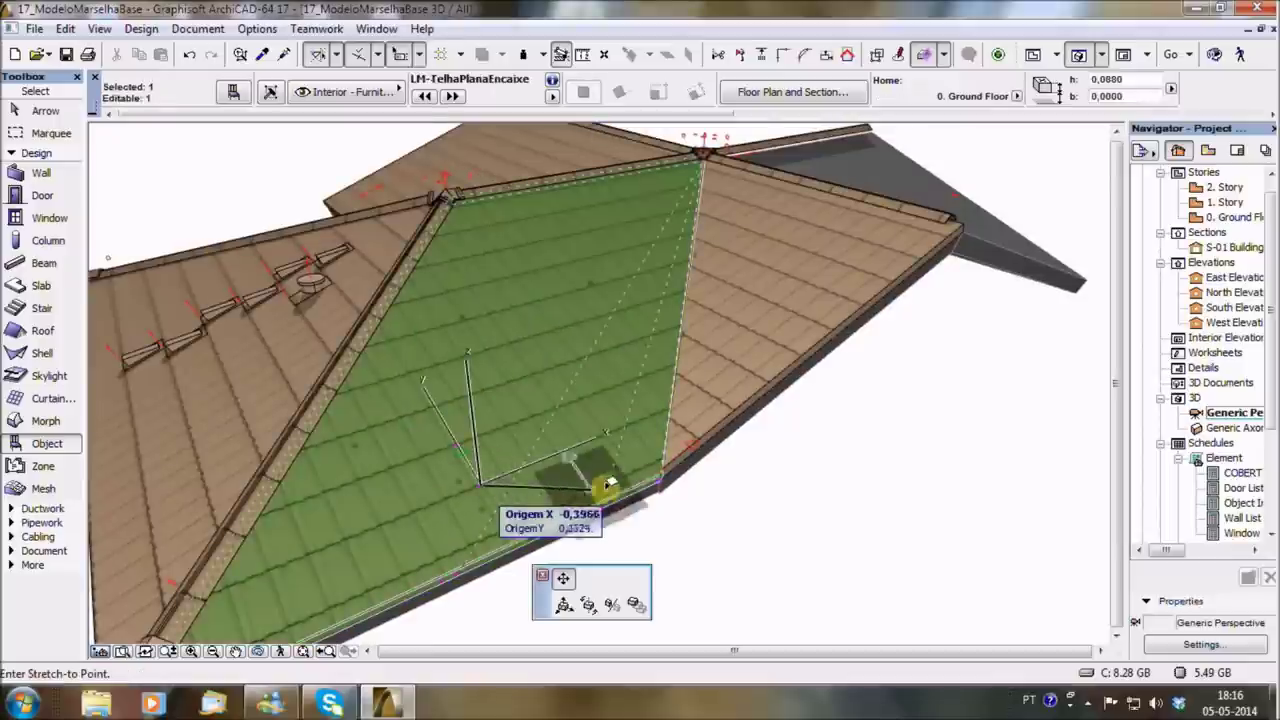
pyautogui.click(657, 476)
pyautogui.press('Escape')
pyautogui.moveTo(278, 452)
pyautogui.keyDown('shift'); pyautogui.mouseDown(button='middle')
pyautogui.moveTo(563, 449)
pyautogui.moveTo(609, 486)
pyautogui.moveTo(643, 391)
pyautogui.moveTo(677, 446)
pyautogui.moveTo(694, 266)
pyautogui.moveTo(505, 296)
pyautogui.mouseUp(button='middle'); pyautogui.keyUp('shift')
pyautogui.keyDown('shift'); pyautogui.click(450, 288); pyautogui.keyUp('shift')
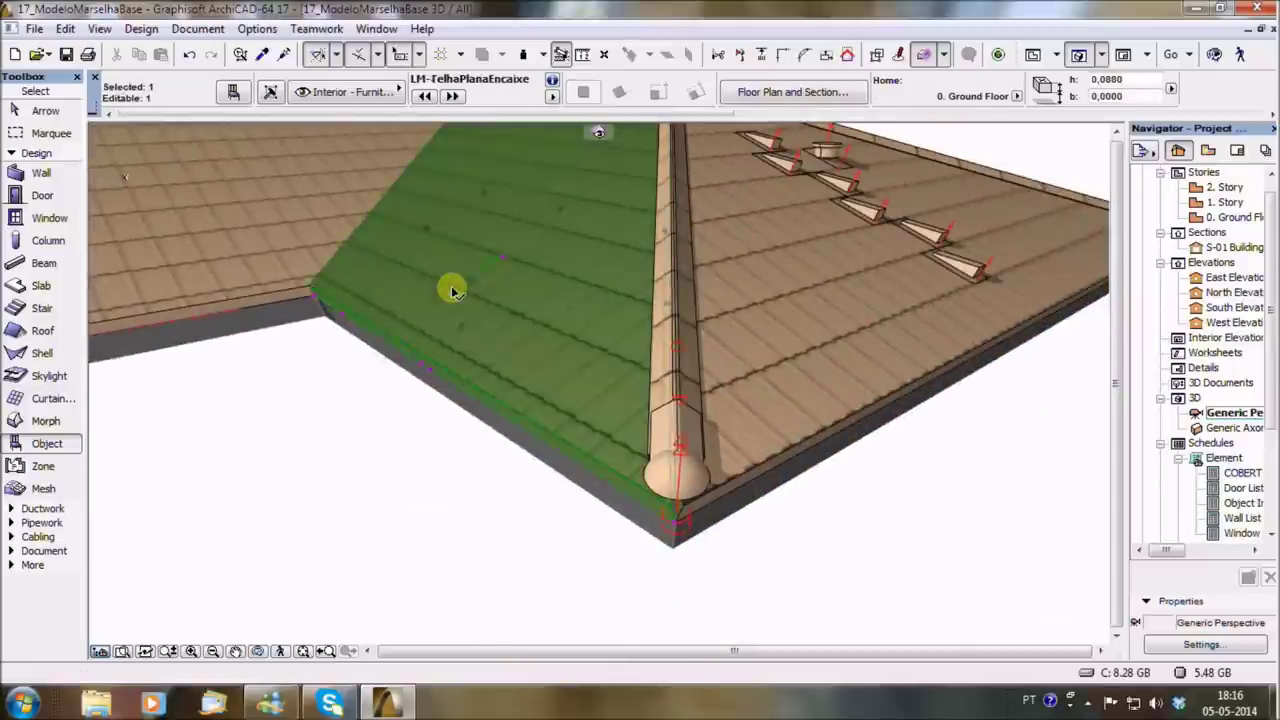
pyautogui.click(571, 423)
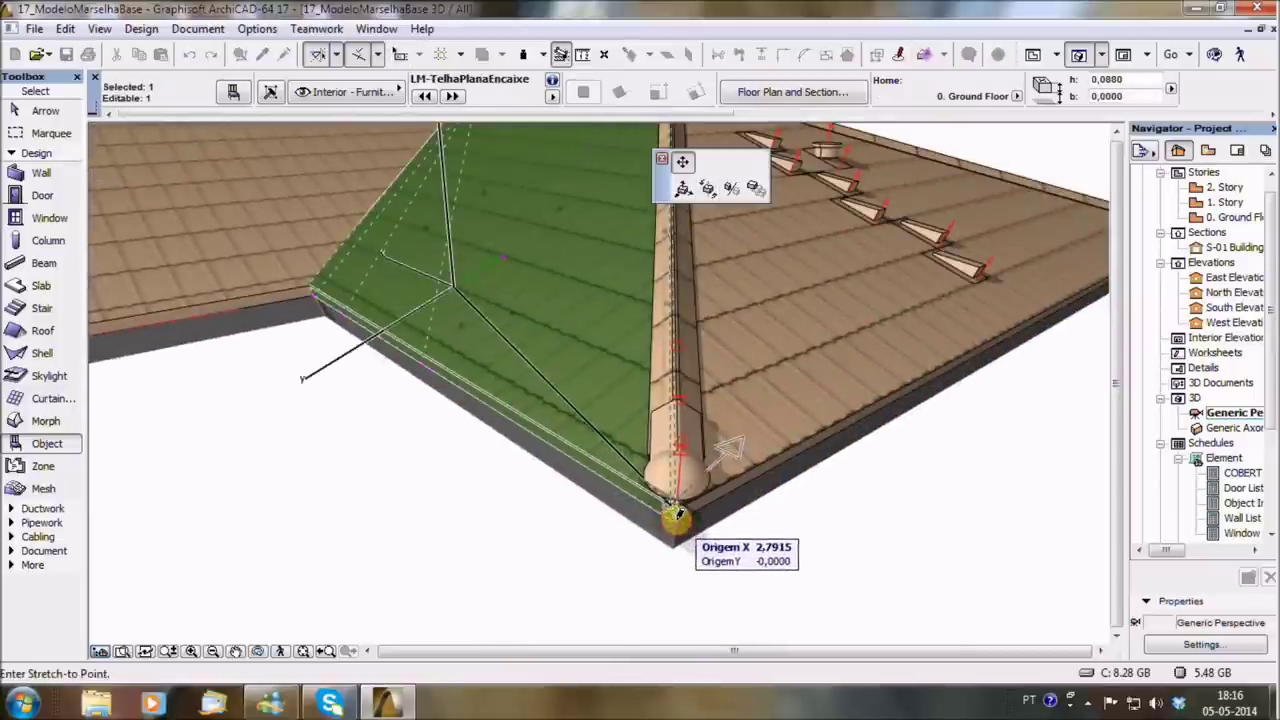
pyautogui.click(675, 516)
# Stretch two more tile coverings, including the large one, so their corners snap to the roof's eaves points.
pyautogui.moveTo(500, 549)
pyautogui.keyDown('shift'); pyautogui.mouseDown(button='middle')
pyautogui.moveTo(471, 460)
pyautogui.moveTo(637, 491)
pyautogui.moveTo(674, 377)
pyautogui.mouseUp(button='middle'); pyautogui.keyUp('shift')
pyautogui.keyDown('shift'); pyautogui.click(571, 375); pyautogui.keyUp('shift')
pyautogui.click(571, 370)
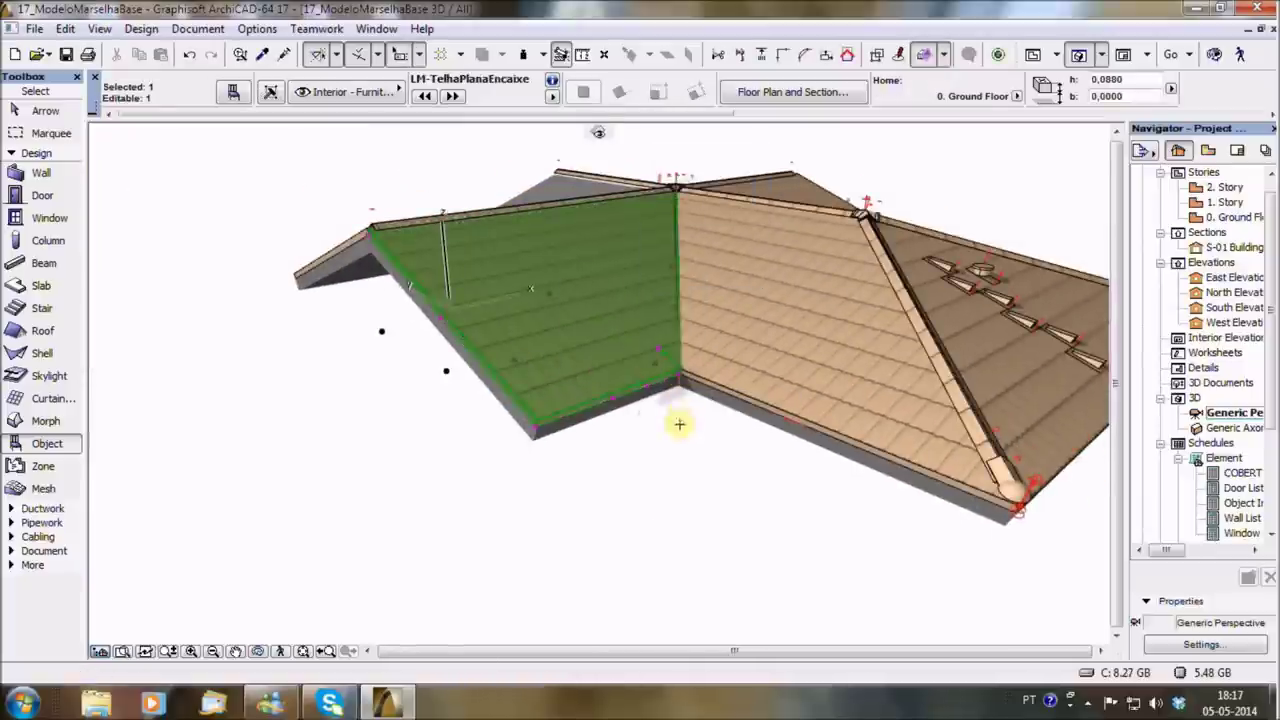
pyautogui.click(680, 408)
pyautogui.moveTo(586, 443)
pyautogui.keyDown('shift'); pyautogui.mouseDown(button='middle')
pyautogui.moveTo(423, 457)
pyautogui.moveTo(678, 476)
pyautogui.moveTo(251, 437)
pyautogui.moveTo(783, 371)
pyautogui.moveTo(447, 552)
pyautogui.moveTo(483, 435)
pyautogui.mouseUp(button='middle'); pyautogui.keyUp('shift')
pyautogui.keyDown('shift'); pyautogui.click(366, 570); pyautogui.keyUp('shift')
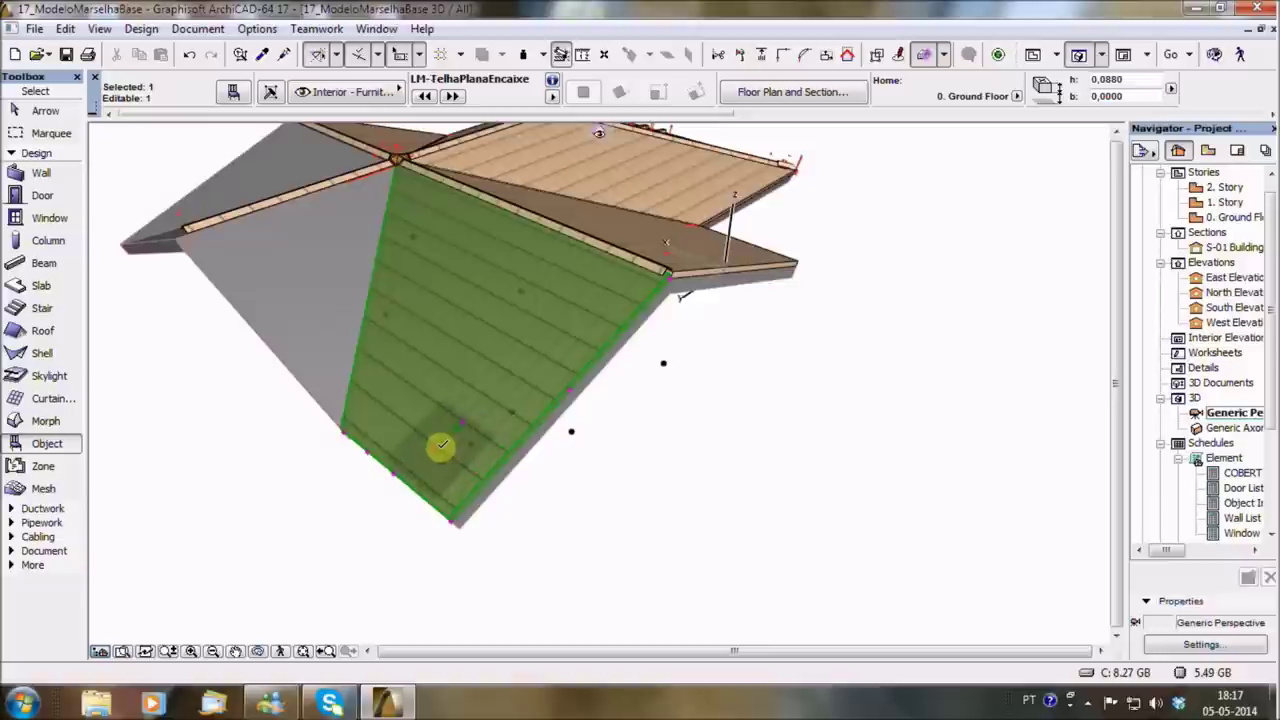
pyautogui.click(450, 508)
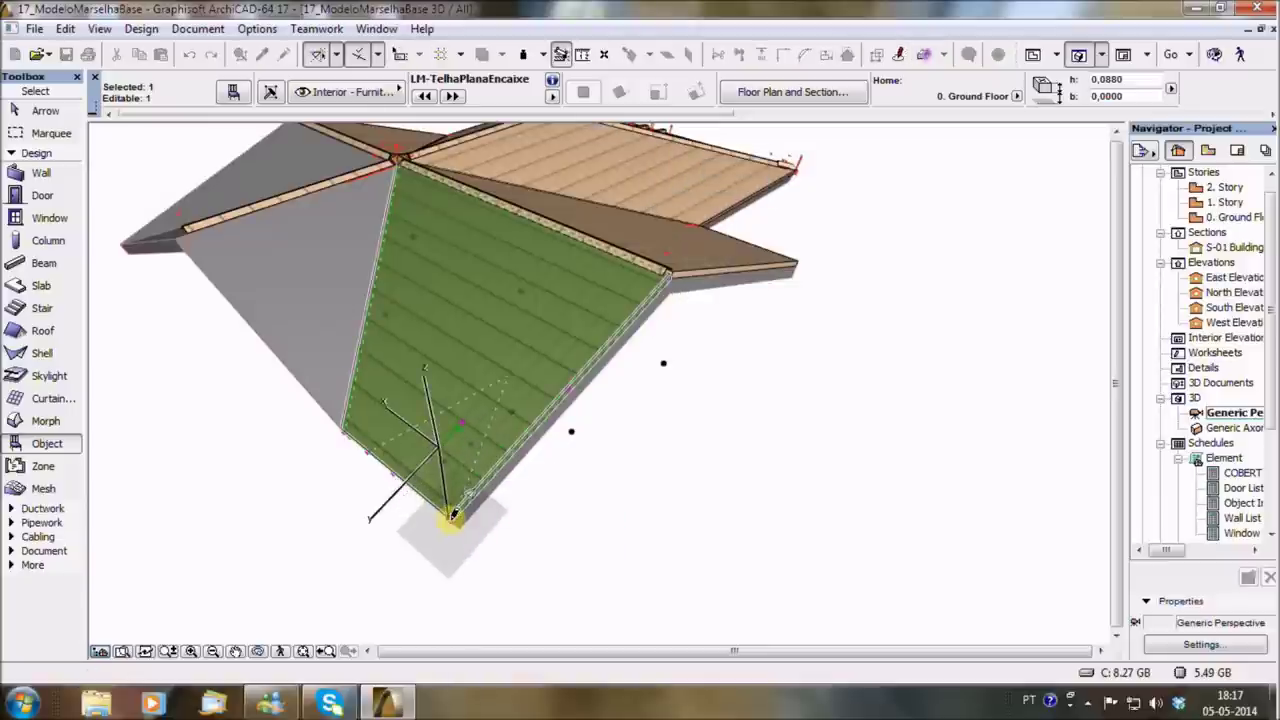
pyautogui.click(540, 514)
pyautogui.press('Escape')
pyautogui.scroll(-2, 334, 459)
pyautogui.moveTo(334, 459)
pyautogui.keyDown('shift'); pyautogui.mouseDown(button='middle')
pyautogui.moveTo(749, 477)
pyautogui.moveTo(614, 526)
pyautogui.moveTo(391, 391)
pyautogui.mouseUp(button='middle'); pyautogui.keyUp('shift')
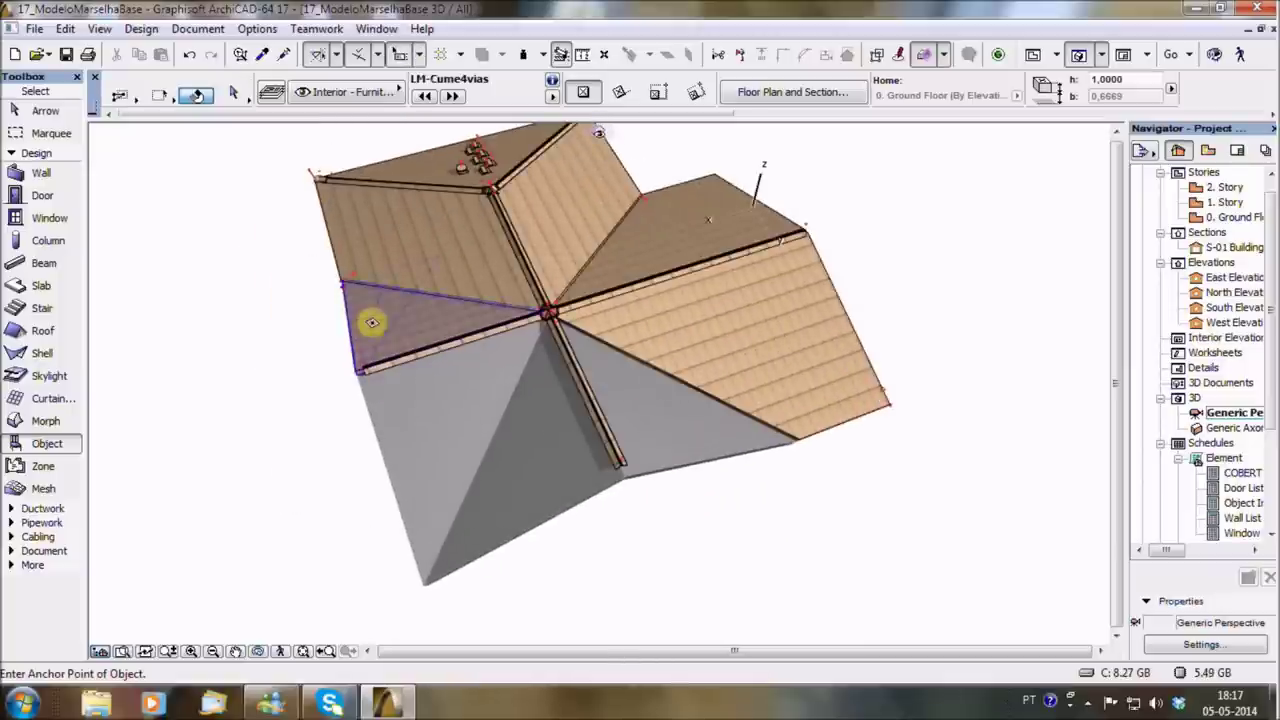
# Mirror a copy of the small triangular tile covering across the hip ridge axis.
pyautogui.click(372, 322)
pyautogui.hotkey('ctrl', 'alt', 'm')
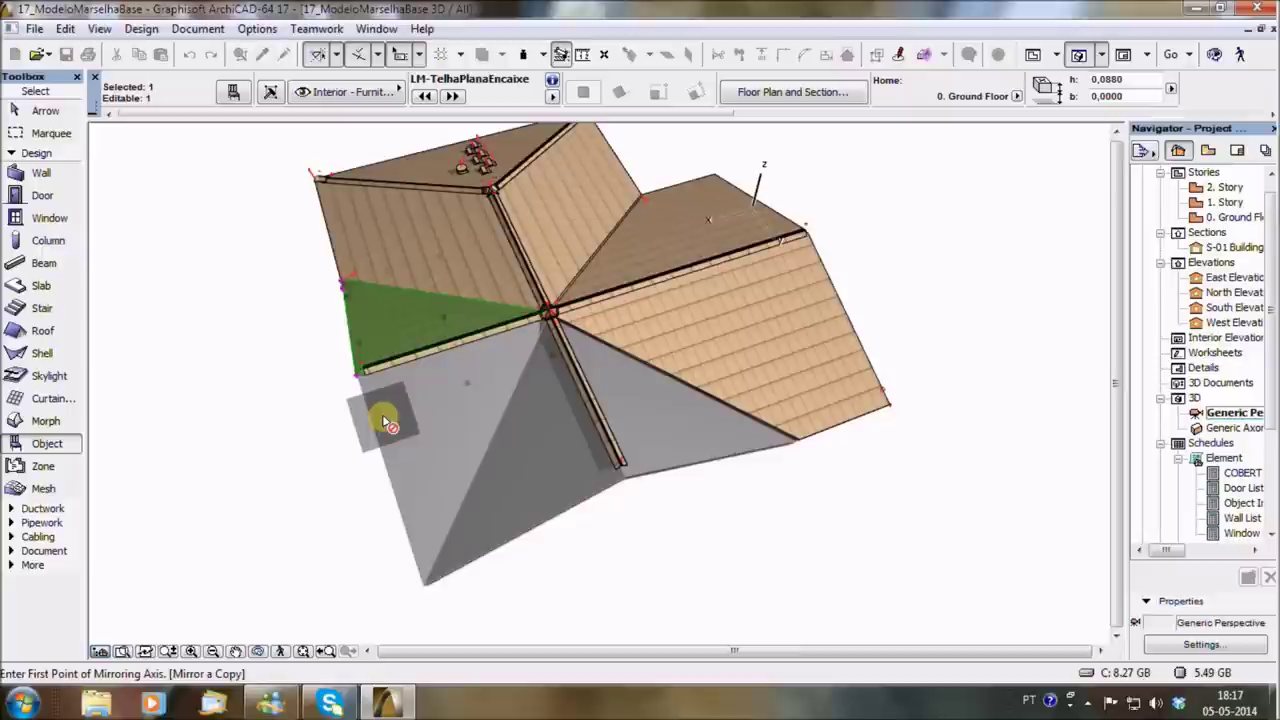
pyautogui.click(362, 373)
pyautogui.click(485, 333)
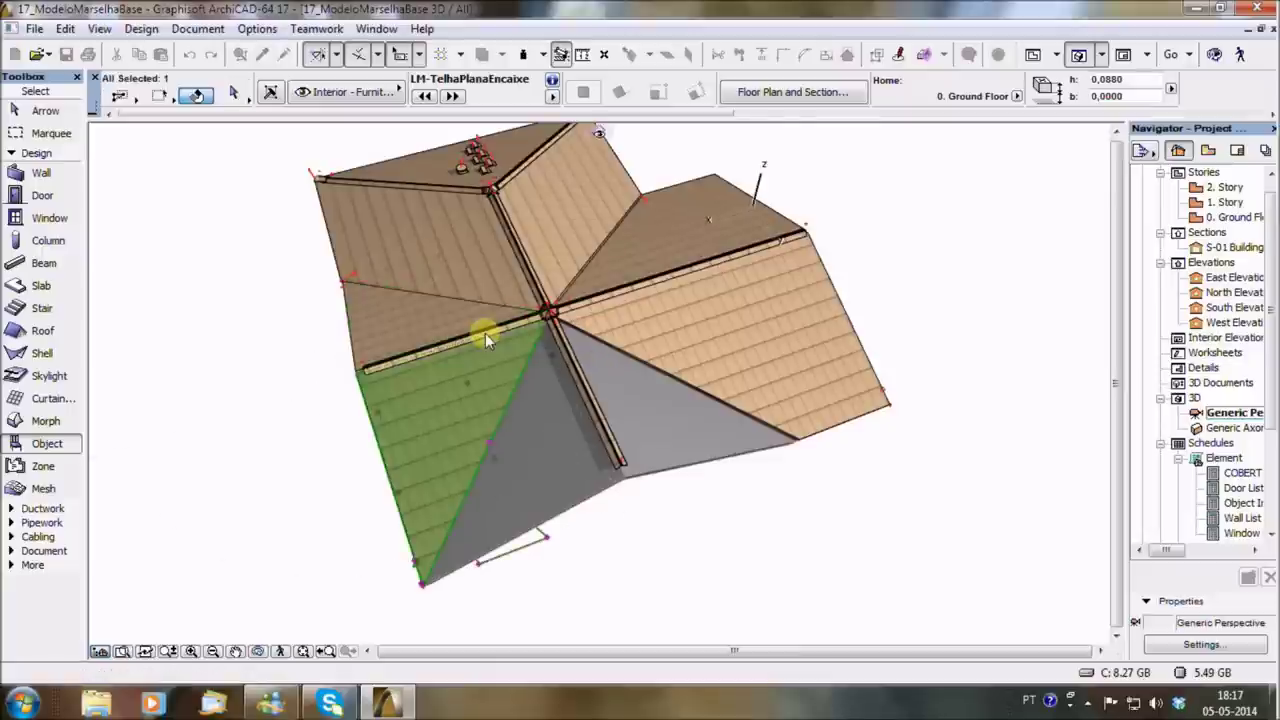
pyautogui.scroll(3, 437, 588)
pyautogui.scroll(2, 432, 590)
pyautogui.click(413, 572)
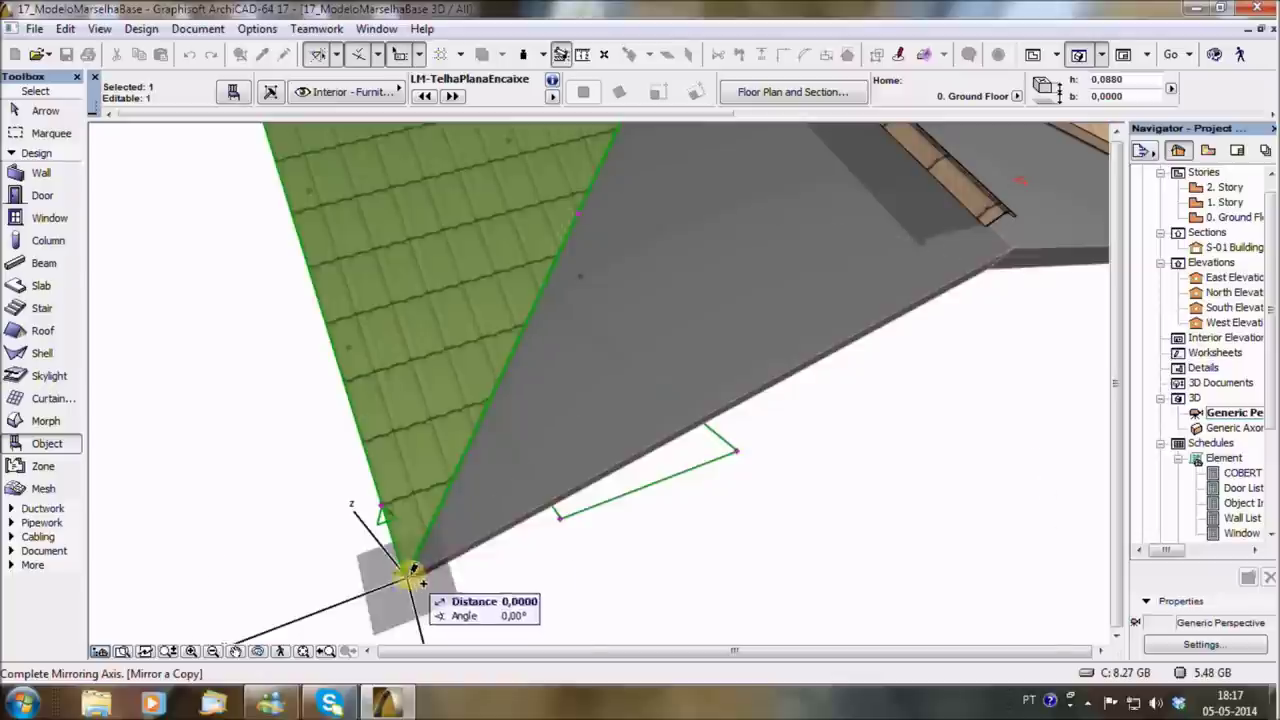
pyautogui.click(533, 313)
pyautogui.press('Escape')
pyautogui.moveTo(766, 491)
pyautogui.keyDown('shift'); pyautogui.mouseDown(button='middle')
pyautogui.moveTo(694, 508)
pyautogui.moveTo(748, 424)
pyautogui.moveTo(766, 537)
pyautogui.moveTo(609, 579)
pyautogui.mouseUp(button='middle'); pyautogui.keyUp('shift')
# Mirror a copy of the tiled roof plane along the ridge and inspect the result from overhead.
pyautogui.keyDown('shift'); pyautogui.click(748, 424); pyautogui.keyUp('shift')
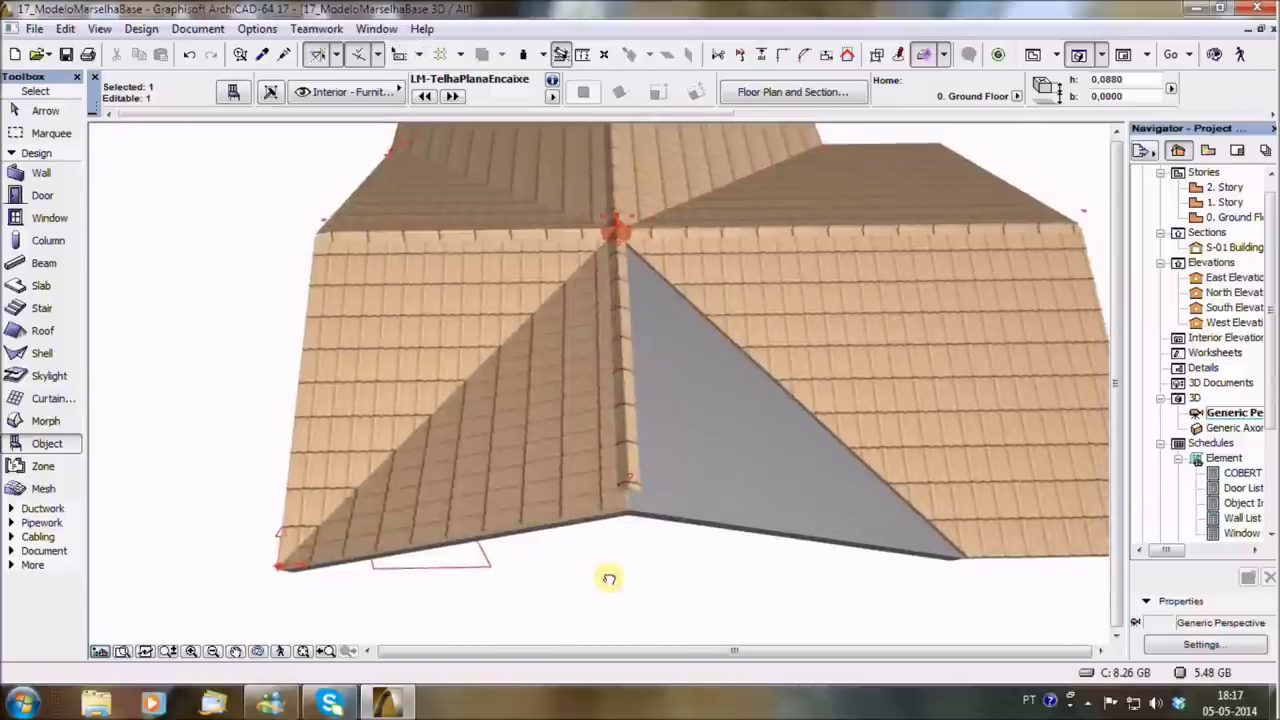
pyautogui.hotkey('ctrl', 'shift', 'm')
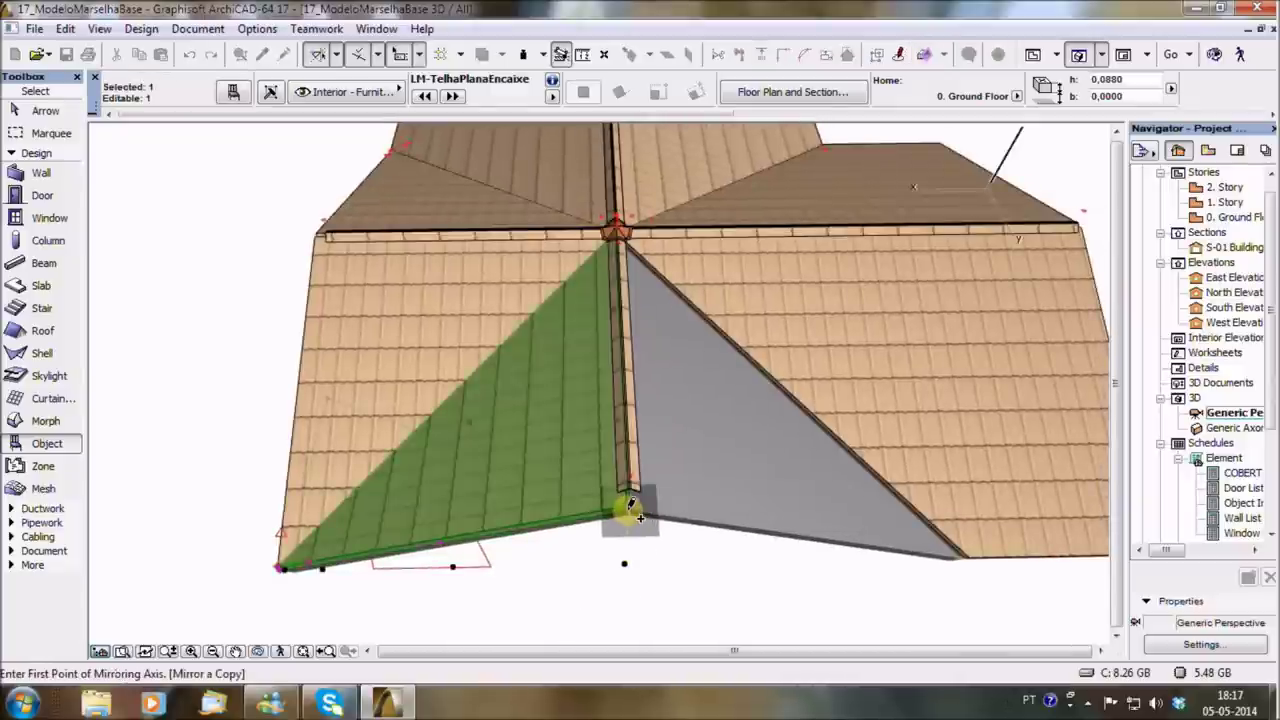
pyautogui.click(630, 510)
pyautogui.click(649, 395)
pyautogui.press('Escape')
pyautogui.moveTo(624, 580)
pyautogui.keyDown('shift'); pyautogui.mouseDown(button='middle')
pyautogui.moveTo(729, 497)
pyautogui.moveTo(780, 480)
pyautogui.mouseUp(button='middle'); pyautogui.keyUp('shift')
pyautogui.keyDown('shift'); pyautogui.moveTo(330, 488); pyautogui.dragTo(763, 449, button='middle'); pyautogui.keyUp('shift')
pyautogui.moveTo(569, 493)
pyautogui.keyDown('shift'); pyautogui.mouseDown(button='middle')
pyautogui.moveTo(571, 544)
pyautogui.moveTo(551, 543)
pyautogui.moveTo(689, 511)
pyautogui.moveTo(548, 566)
pyautogui.moveTo(609, 500)
pyautogui.moveTo(766, 531)
pyautogui.moveTo(571, 531)
pyautogui.moveTo(609, 405)
pyautogui.moveTo(651, 451)
pyautogui.moveTo(569, 455)
pyautogui.mouseUp(button='middle'); pyautogui.keyUp('shift')
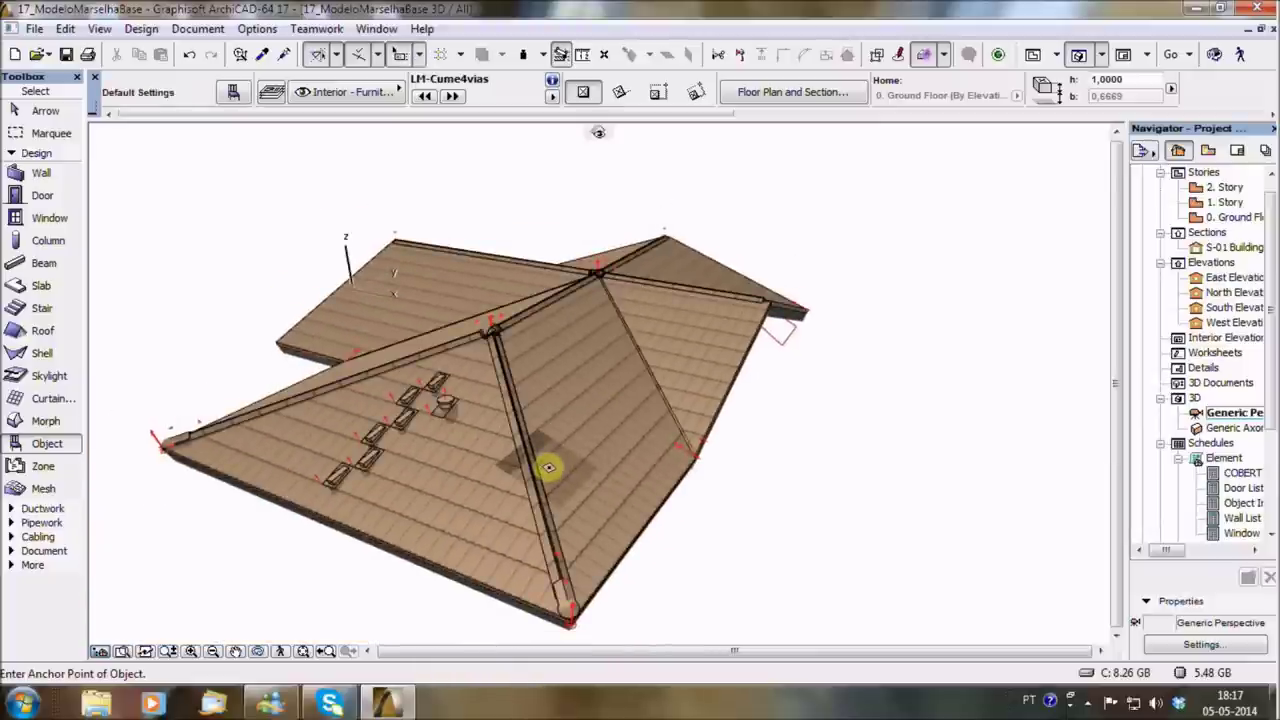
# Go from the 3D roof to the Ground Floor plan and centre the tiled roof.
pyautogui.moveTo(577, 483)
pyautogui.keyDown('shift'); pyautogui.mouseDown(button='middle')
pyautogui.moveTo(534, 509)
pyautogui.moveTo(366, 509)
pyautogui.moveTo(604, 476)
pyautogui.mouseUp(button='middle'); pyautogui.keyUp('shift')
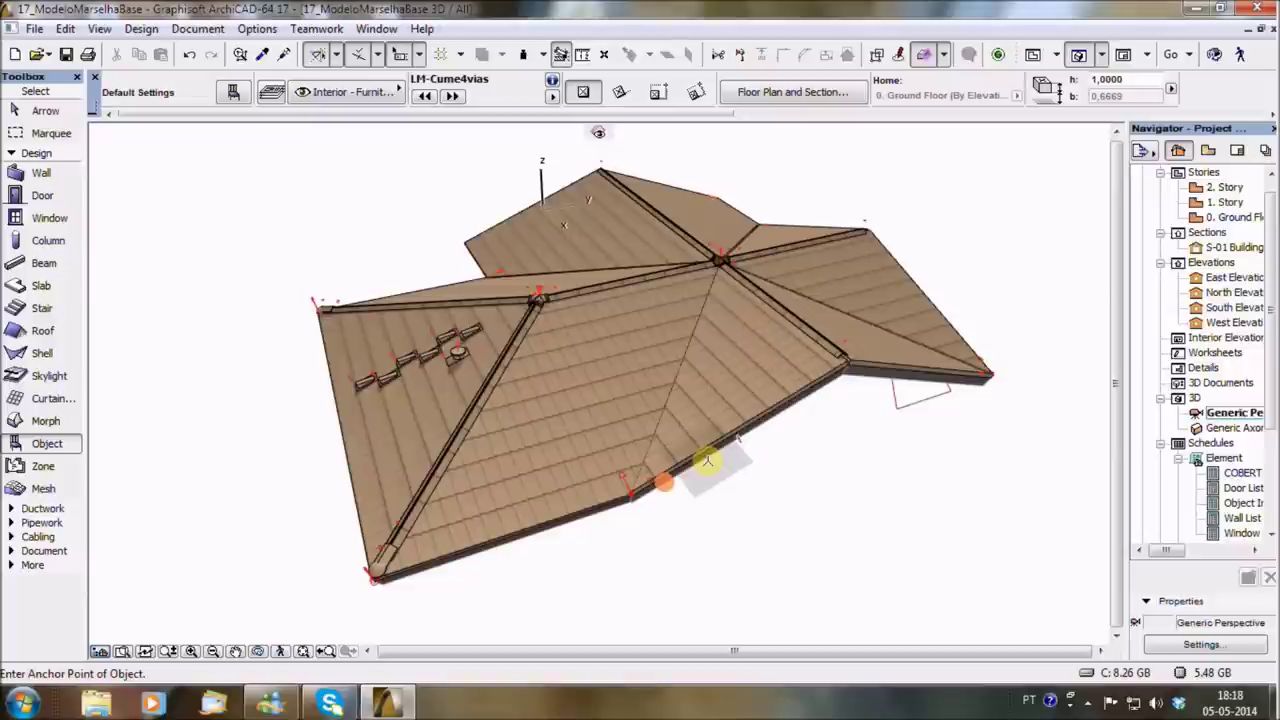
pyautogui.press('F2')
pyautogui.moveTo(539, 492); pyautogui.dragTo(643, 480, button='middle')
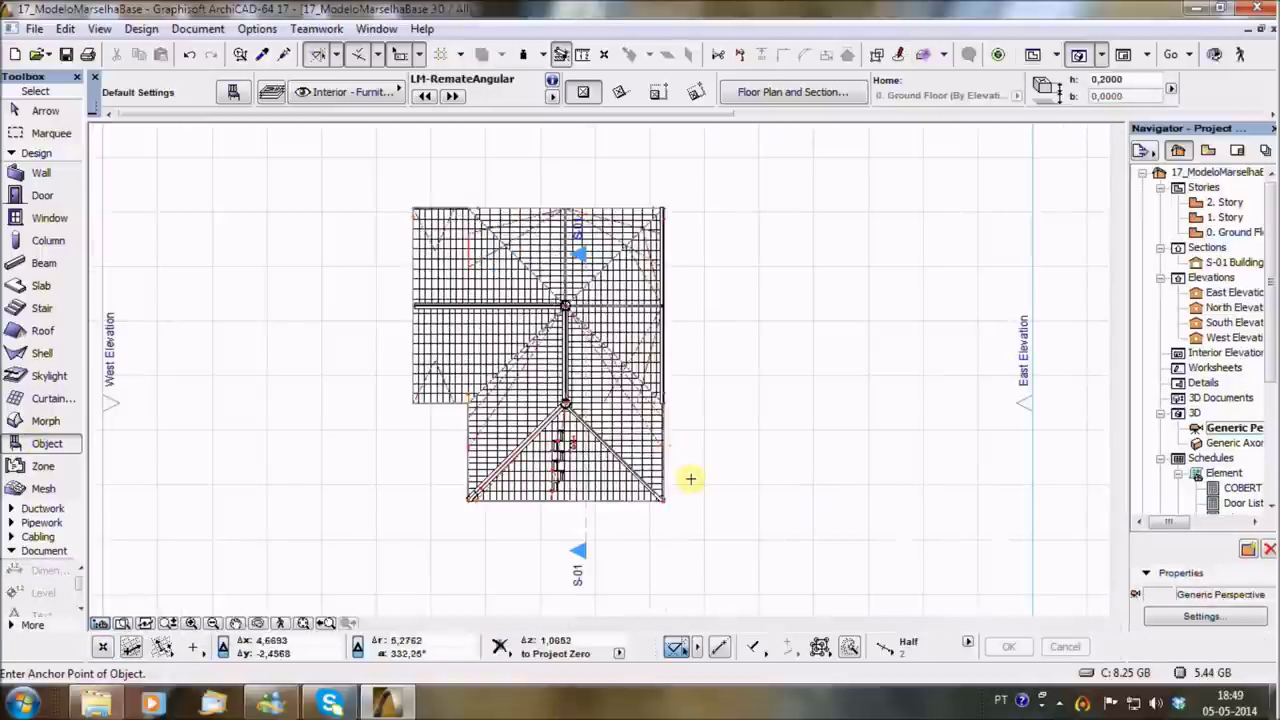
# In 3D, set all roof tile objects' Editar option to Não Editar to lock their shape.
pyautogui.press('F3')
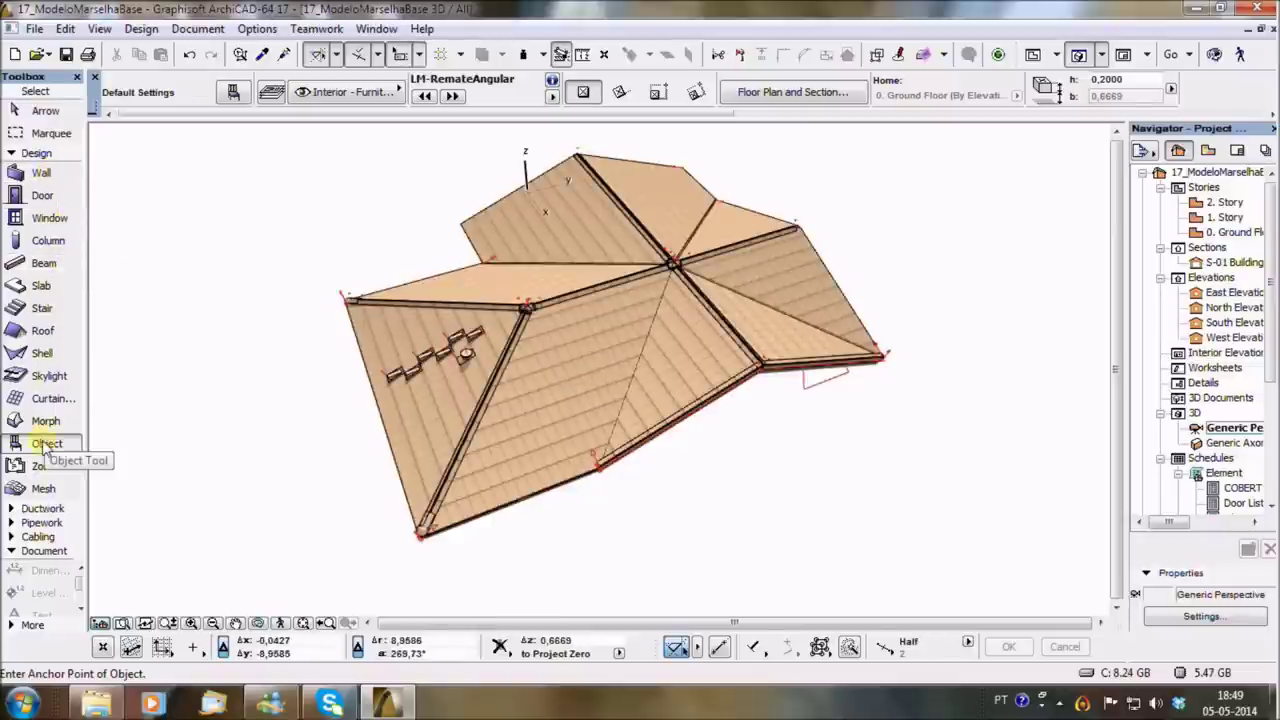
pyautogui.hotkey('ctrl', 'a')
pyautogui.doubleClick(44, 446)
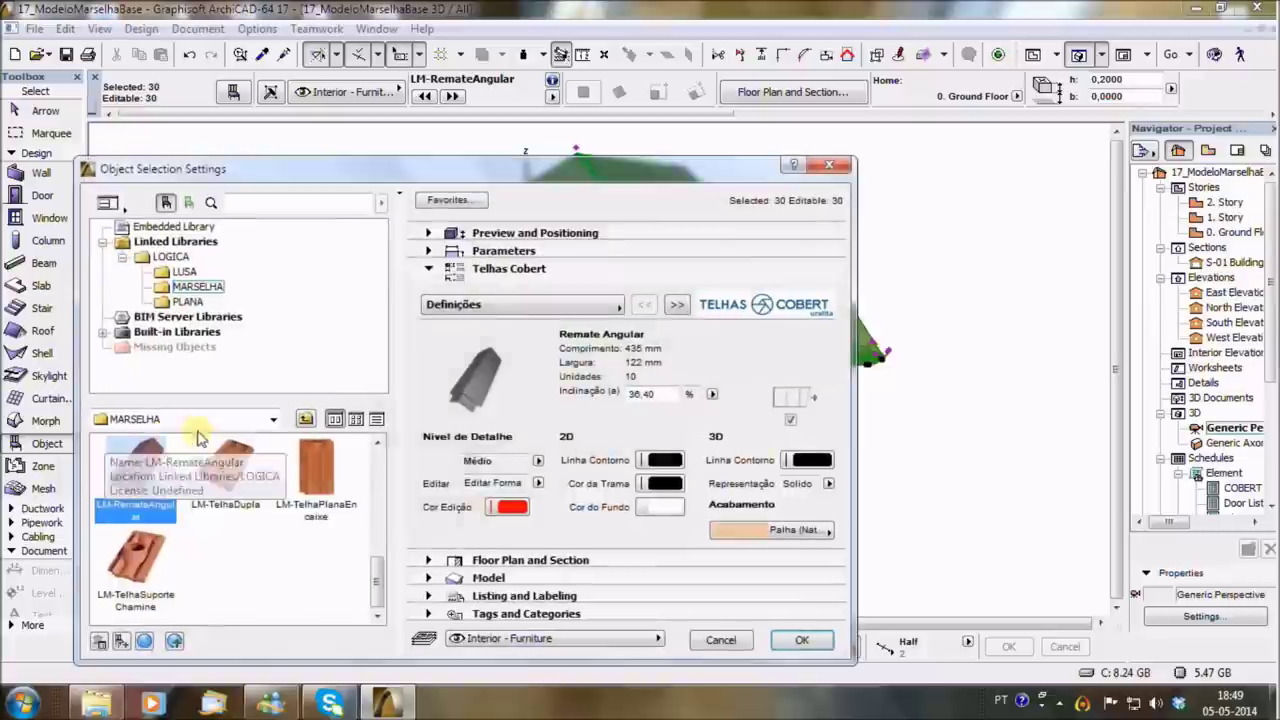
pyautogui.click(539, 483)
pyautogui.click(577, 487)
pyautogui.click(805, 641)
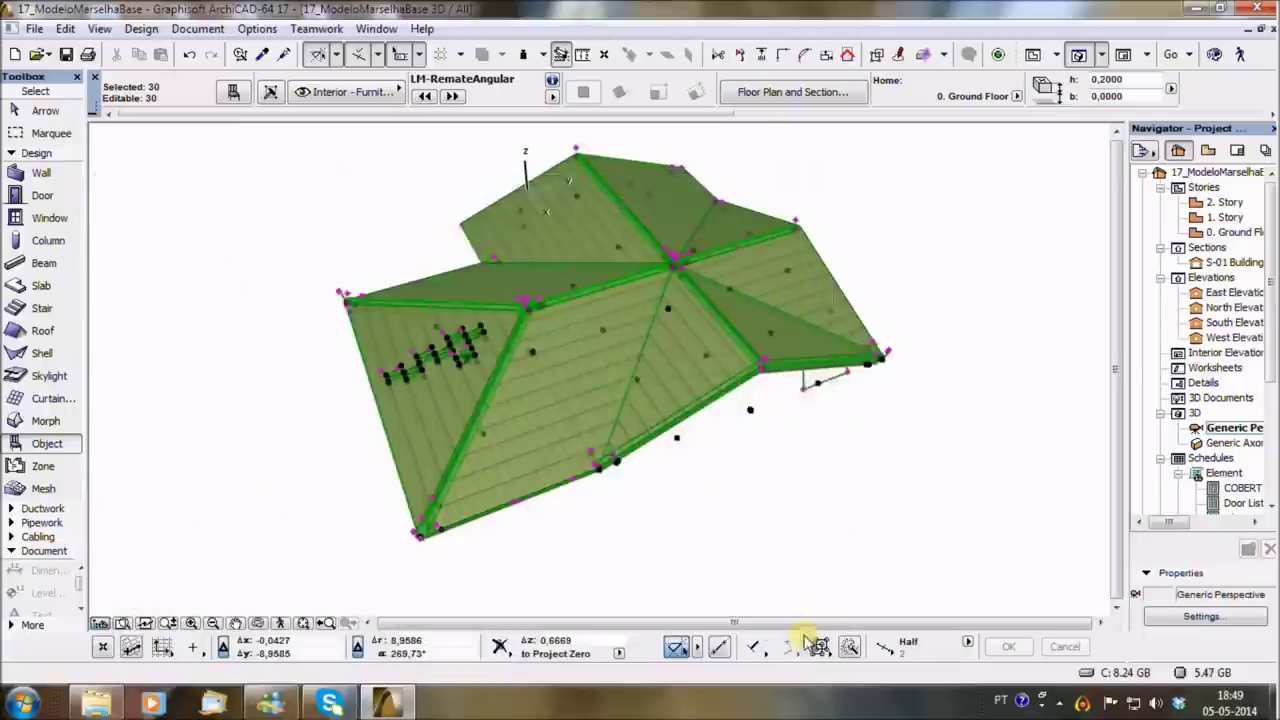
pyautogui.press('Escape')
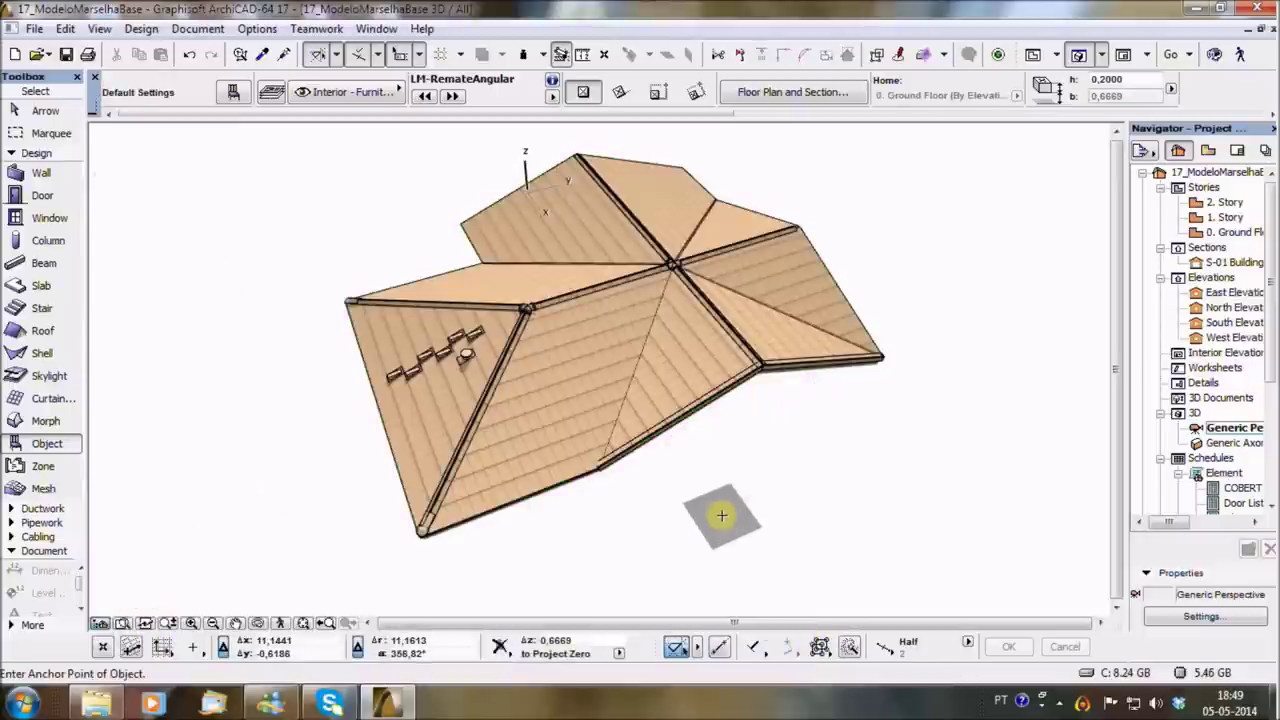
# Try the Azul Cobalto finish on all roof tile objects.
pyautogui.keyDown('shift'); pyautogui.moveTo(640, 534); pyautogui.dragTo(754, 525, button='middle'); pyautogui.keyUp('shift')
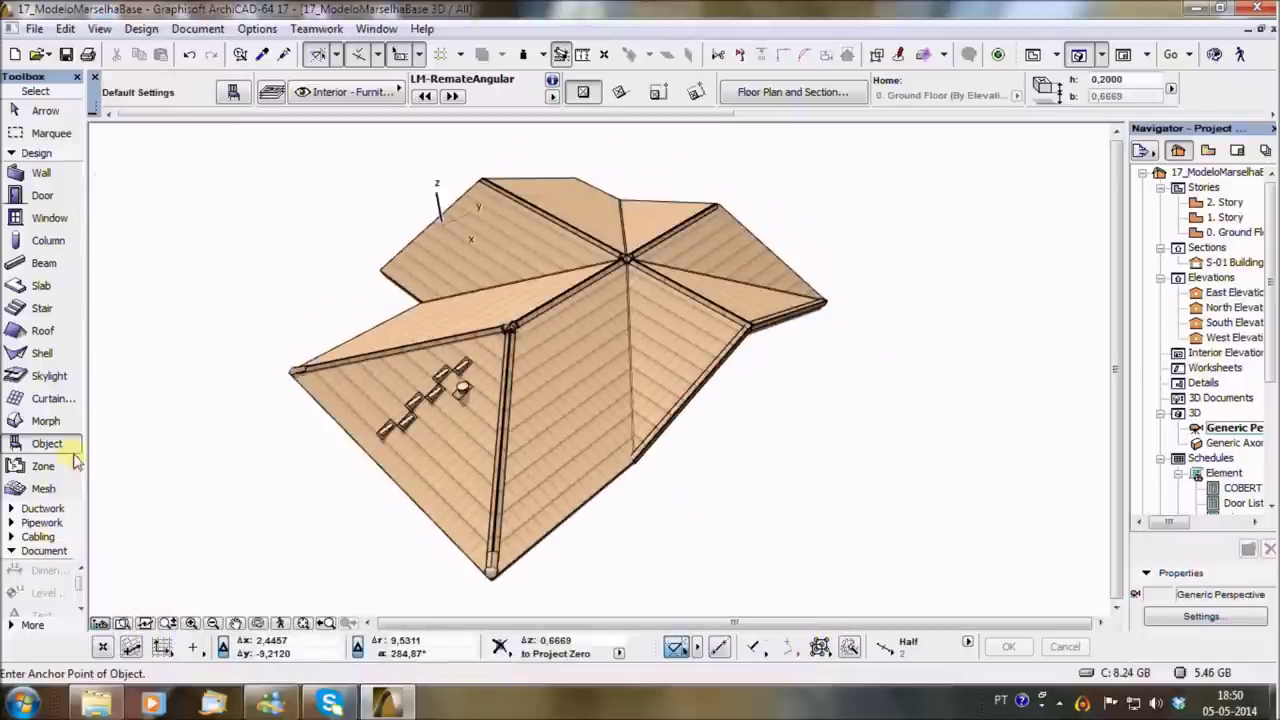
pyautogui.hotkey('ctrl', 'a')
pyautogui.hotkey('ctrl', 't')
pyautogui.click(775, 530)
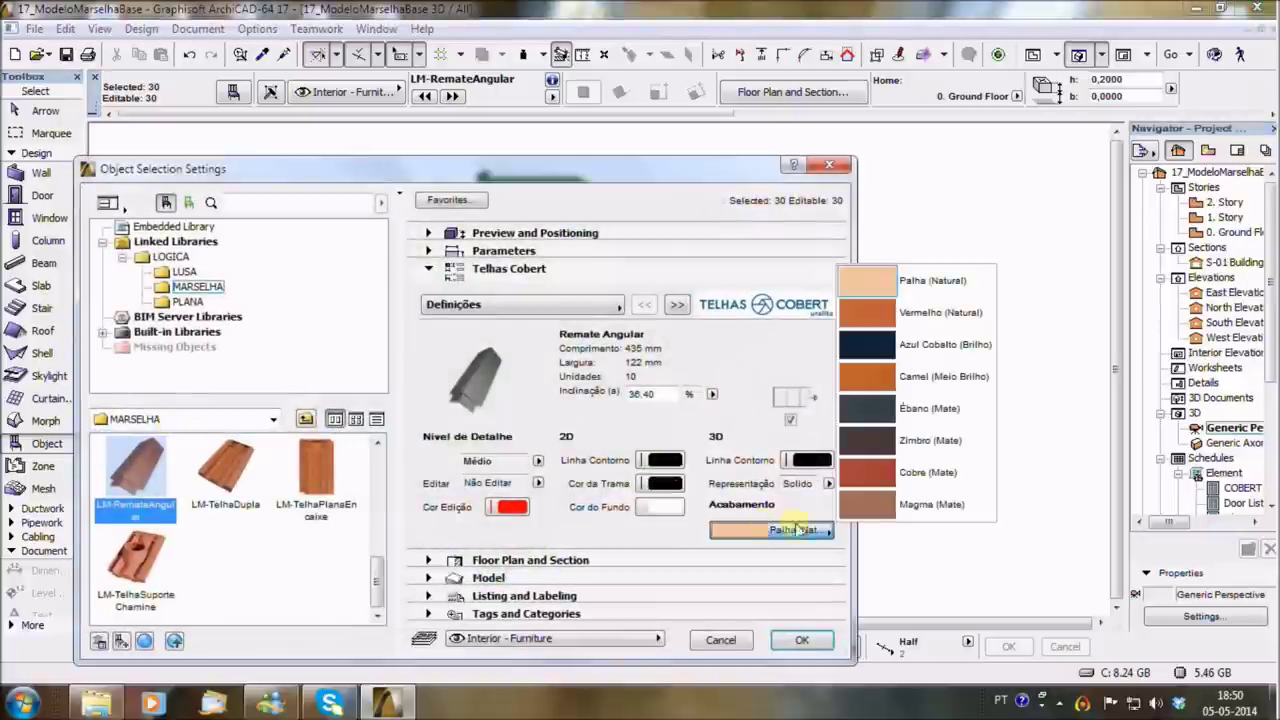
pyautogui.click(895, 362)
pyautogui.click(806, 641)
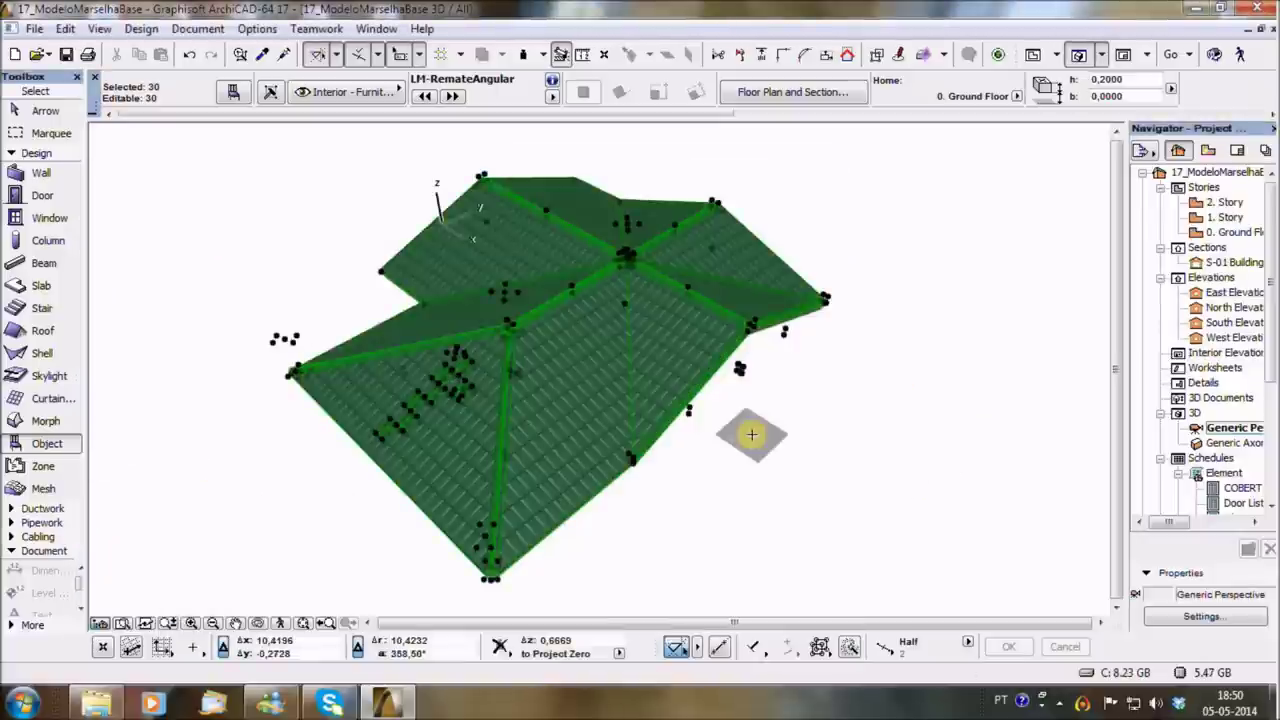
pyautogui.press('Escape')
pyautogui.moveTo(606, 495)
pyautogui.keyDown('shift'); pyautogui.mouseDown(button='middle')
pyautogui.moveTo(994, 403)
pyautogui.moveTo(871, 429)
pyautogui.moveTo(610, 432)
pyautogui.moveTo(591, 449)
pyautogui.moveTo(609, 420)
pyautogui.moveTo(849, 397)
pyautogui.moveTo(683, 476)
pyautogui.mouseUp(button='middle'); pyautogui.keyUp('shift')
# Switch all roof tiles to the Camel (Meio Brilho) finish.
pyautogui.moveTo(580, 466)
pyautogui.keyDown('shift'); pyautogui.mouseDown(button='middle')
pyautogui.moveTo(697, 523)
pyautogui.moveTo(780, 543)
pyautogui.moveTo(557, 462)
pyautogui.moveTo(614, 520)
pyautogui.moveTo(343, 437)
pyautogui.moveTo(465, 443)
pyautogui.mouseUp(button='middle'); pyautogui.keyUp('shift')
pyautogui.hotkey('ctrl', 'a')
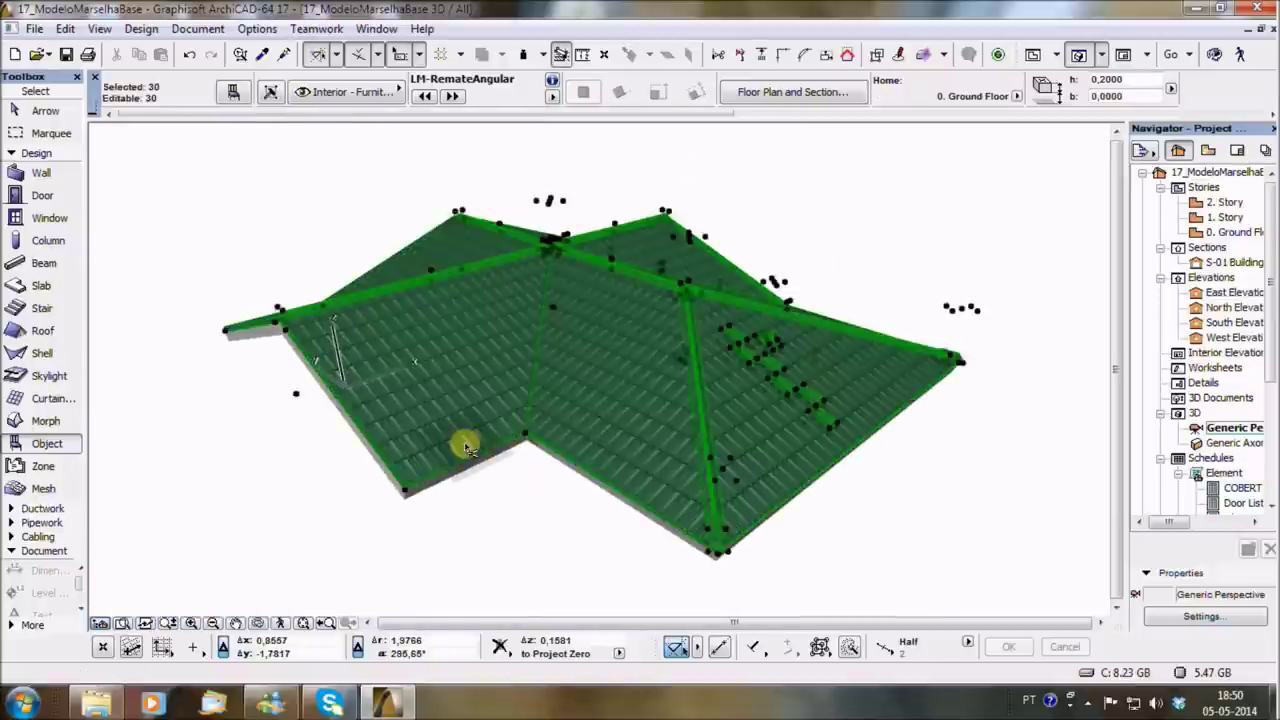
pyautogui.hotkey('ctrl', 't')
pyautogui.click(775, 530)
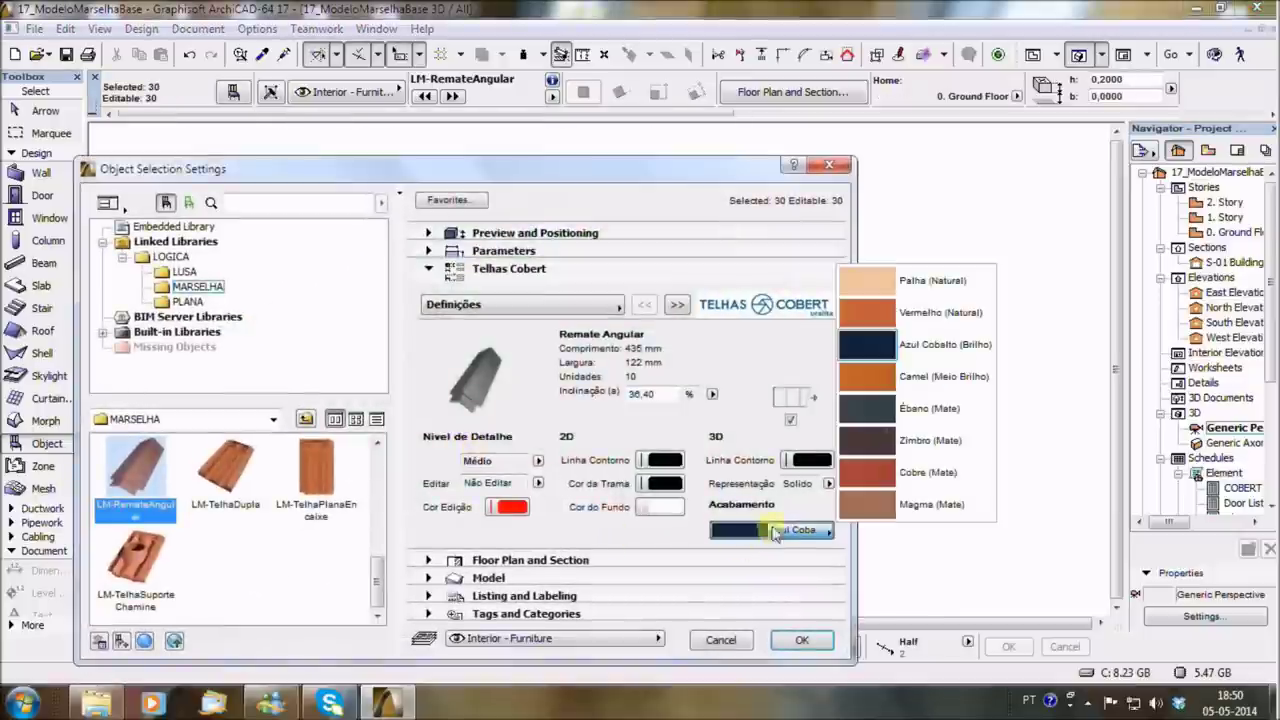
pyautogui.click(905, 376)
pyautogui.click(806, 640)
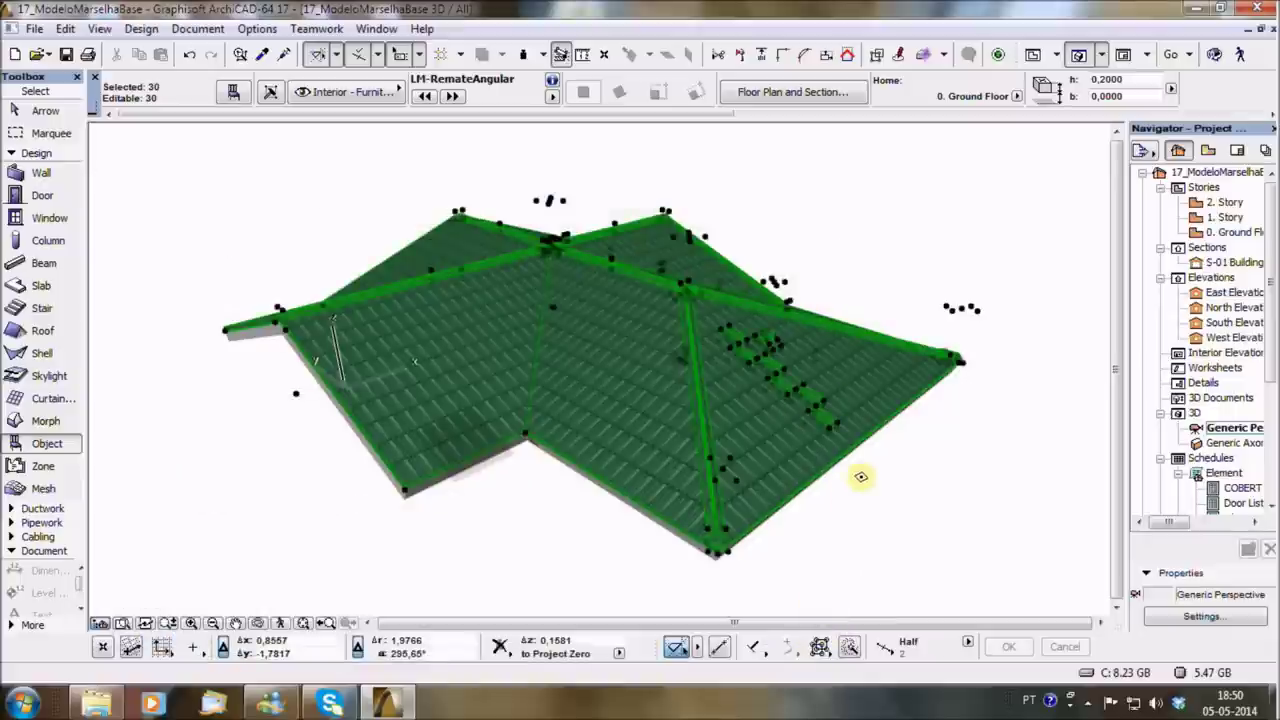
pyautogui.press('Escape')
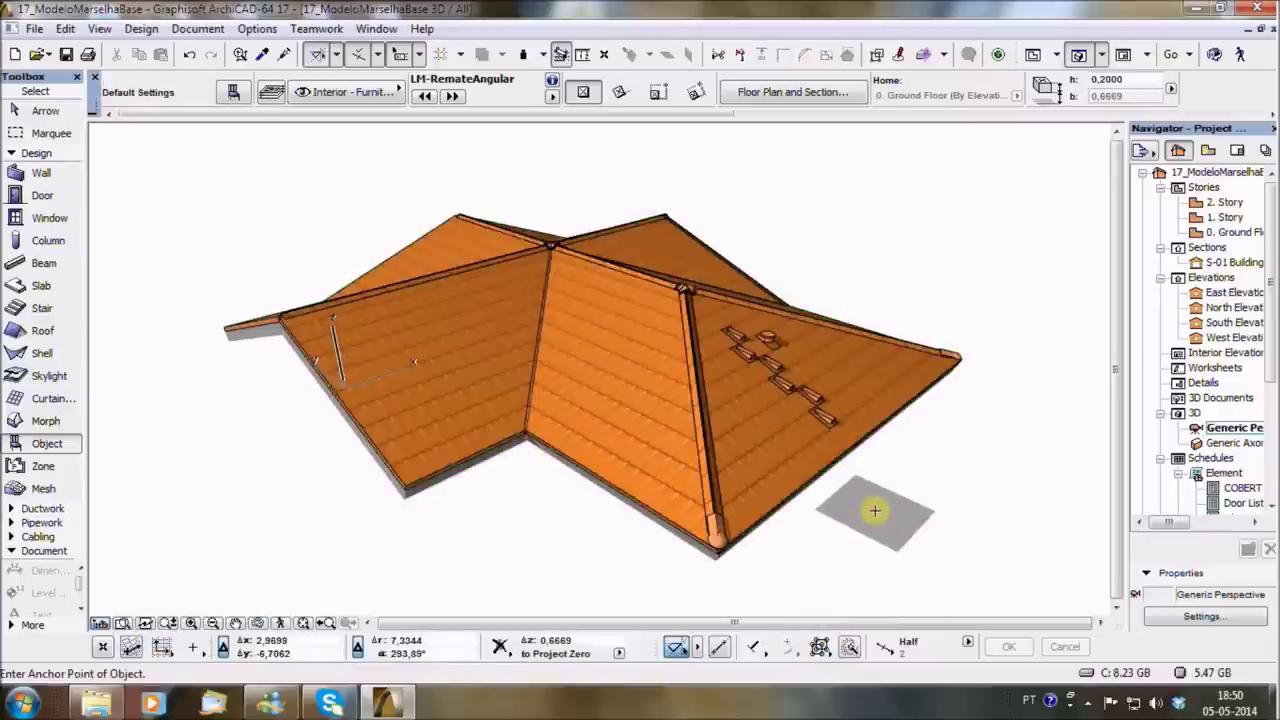
# Change all roof tiles to the Cobre (Mate) finish.
pyautogui.hotkey('ctrl', 'a')
pyautogui.hotkey('ctrl', 't')
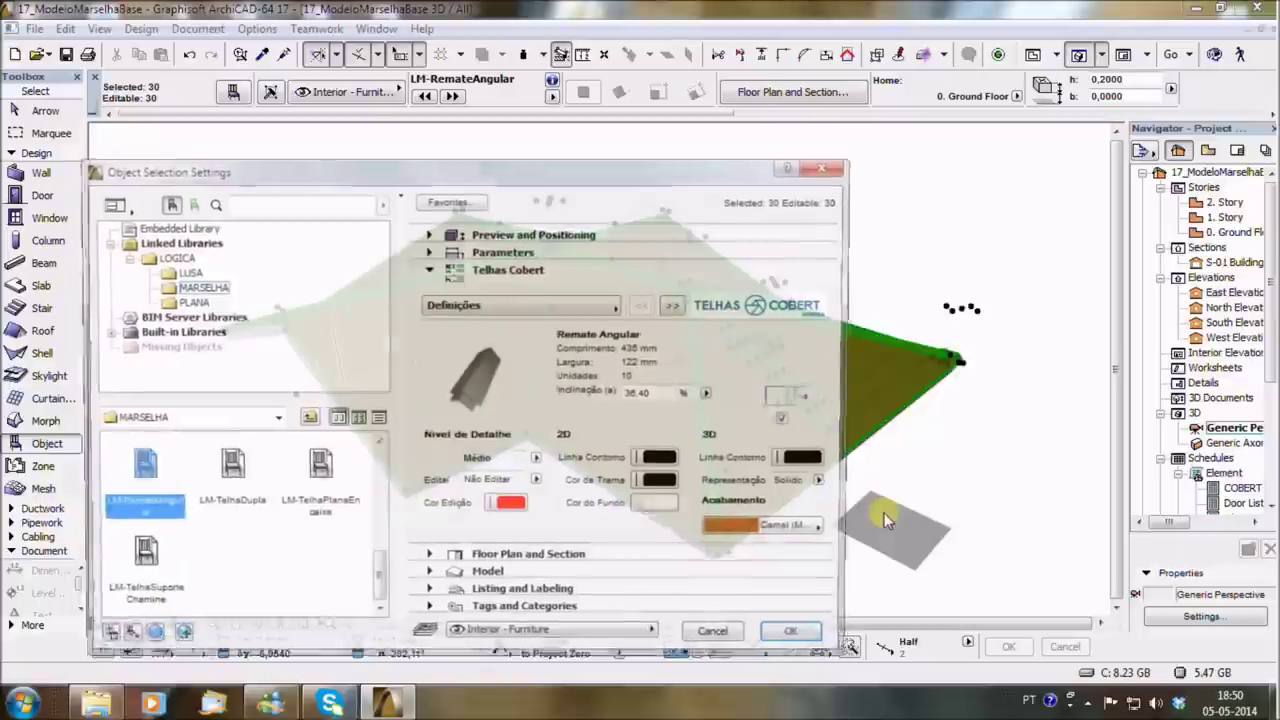
pyautogui.click(798, 531)
pyautogui.click(898, 485)
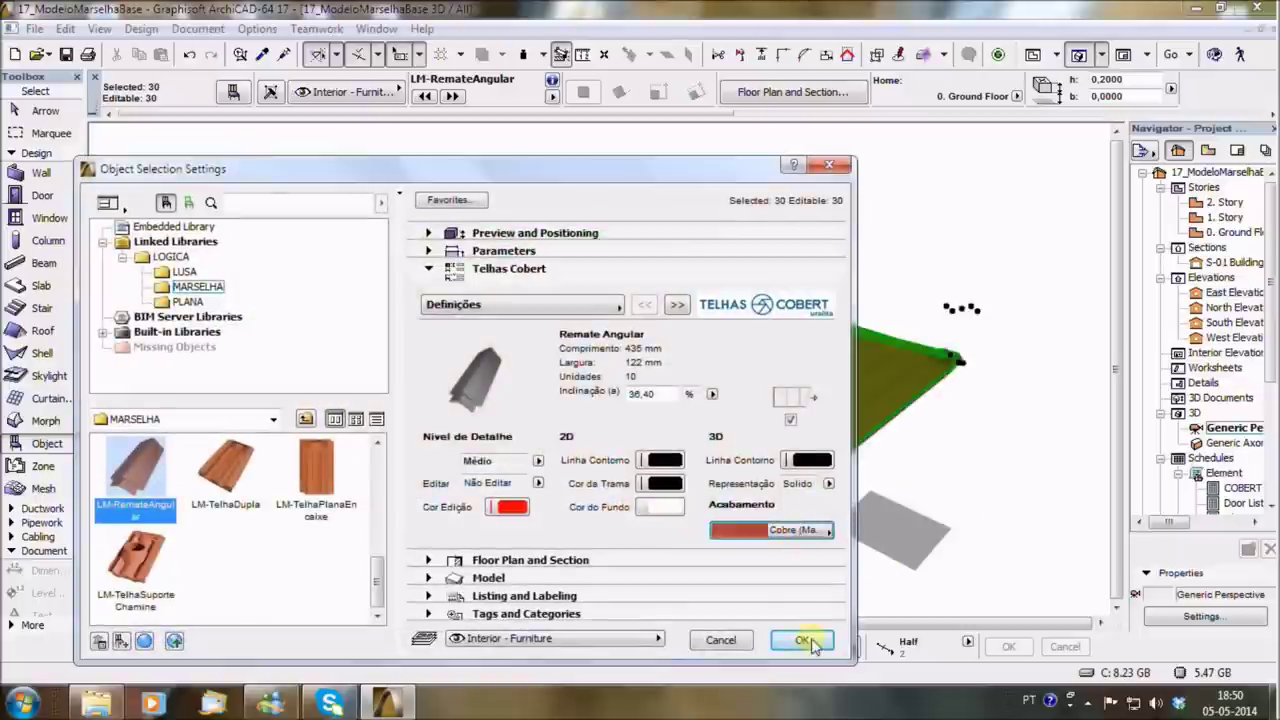
pyautogui.click(803, 640)
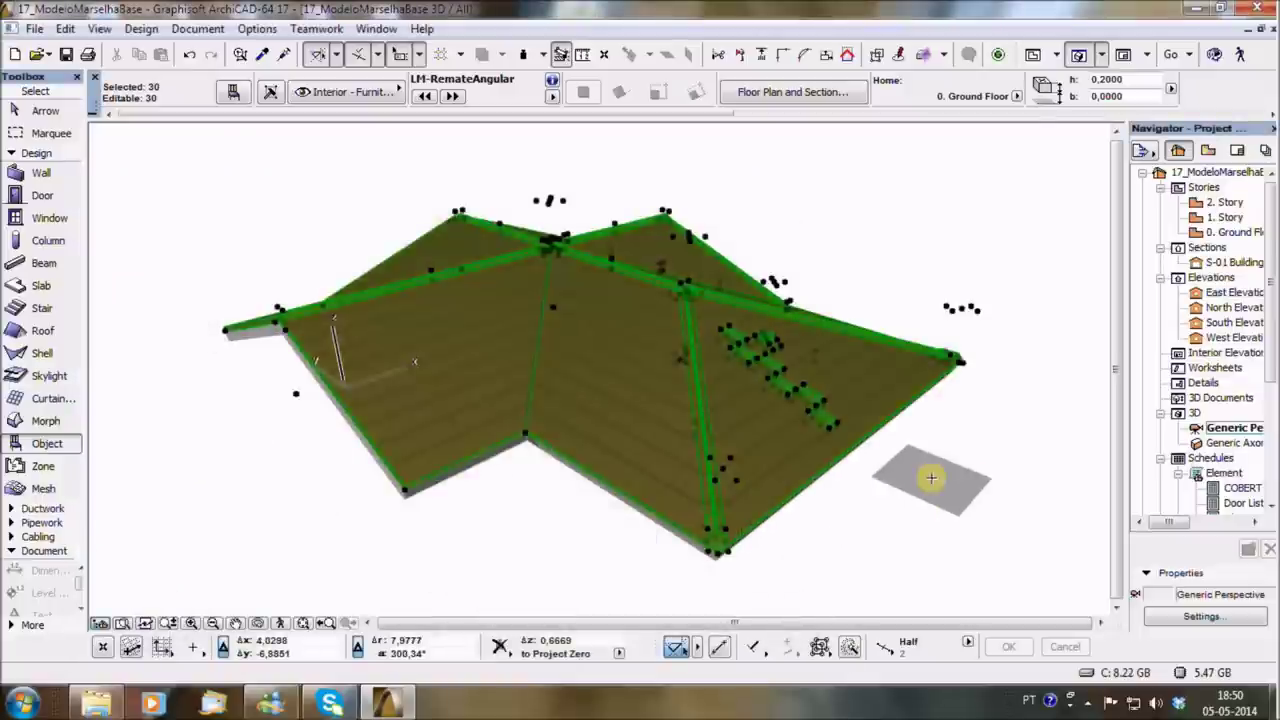
pyautogui.press('Escape')
# Apply the final red Vermelho finish to all roof tiles and review it in 3D.
pyautogui.moveTo(902, 485)
pyautogui.keyDown('shift'); pyautogui.mouseDown(button='middle')
pyautogui.moveTo(595, 453)
pyautogui.moveTo(846, 377)
pyautogui.moveTo(849, 486)
pyautogui.mouseUp(button='middle'); pyautogui.keyUp('shift')
pyautogui.hotkey('ctrl', 'a')
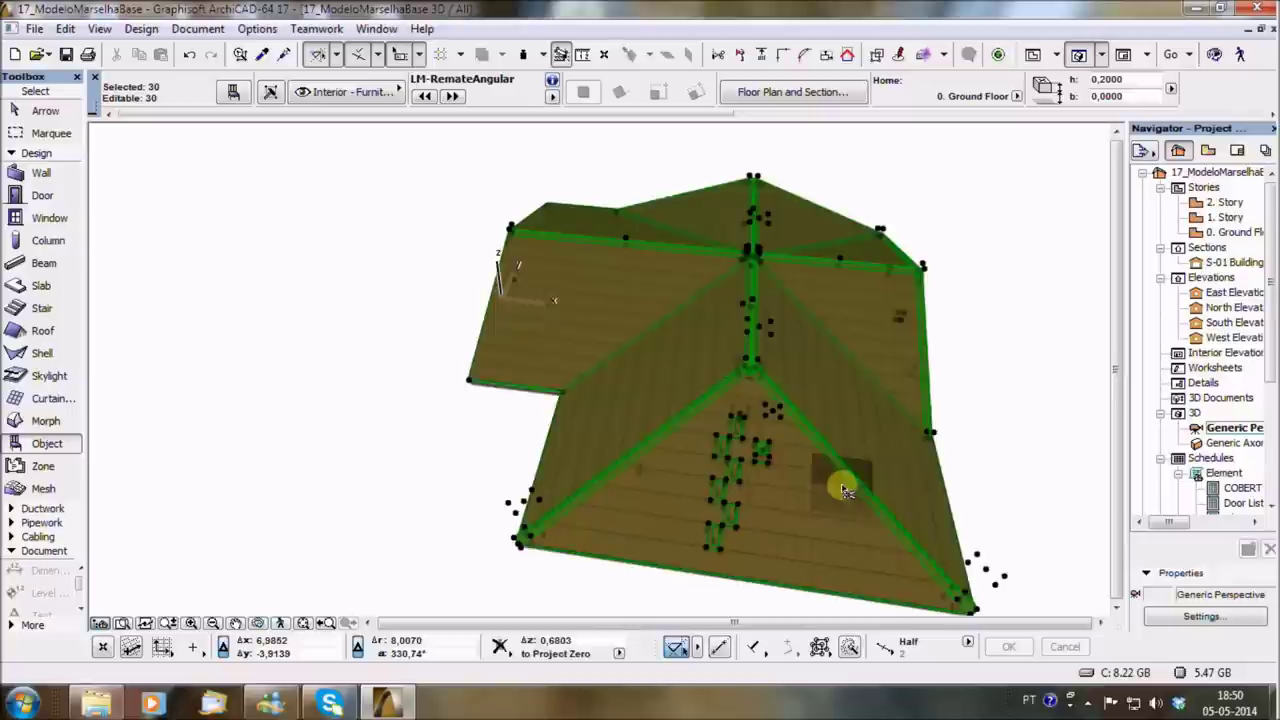
pyautogui.hotkey('ctrl', 't')
pyautogui.click(770, 530)
pyautogui.click(895, 312)
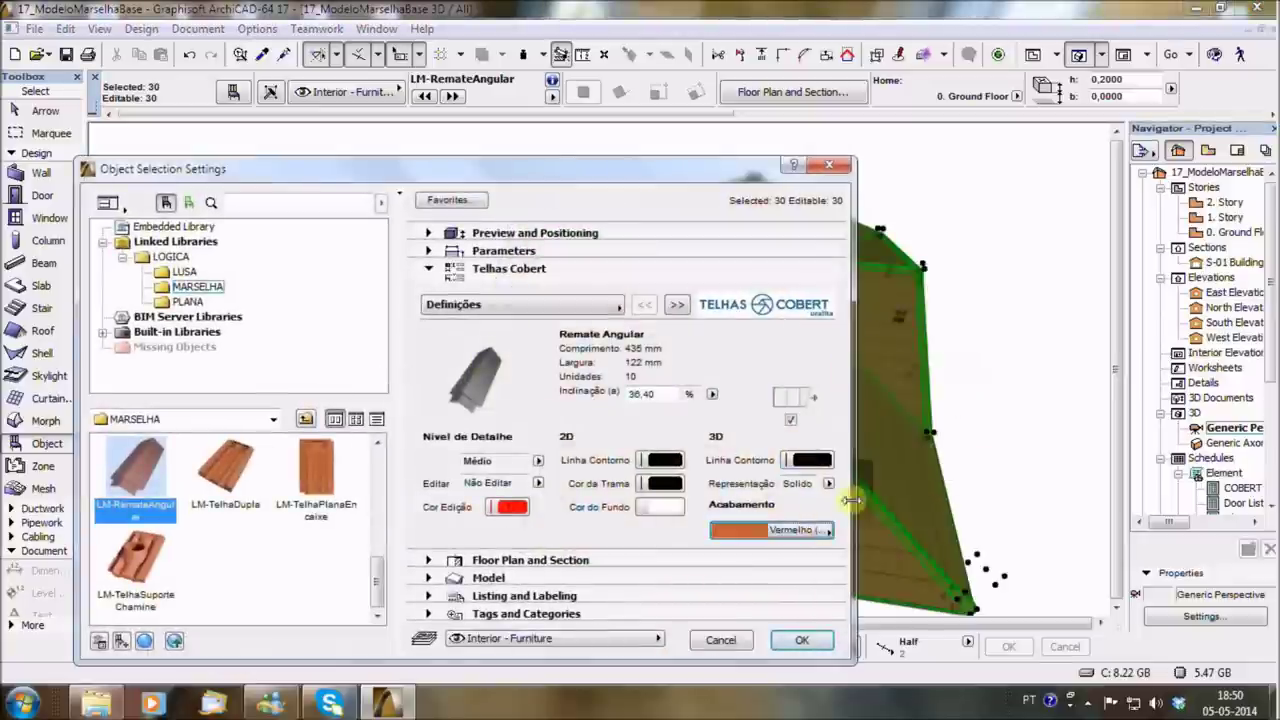
pyautogui.click(803, 640)
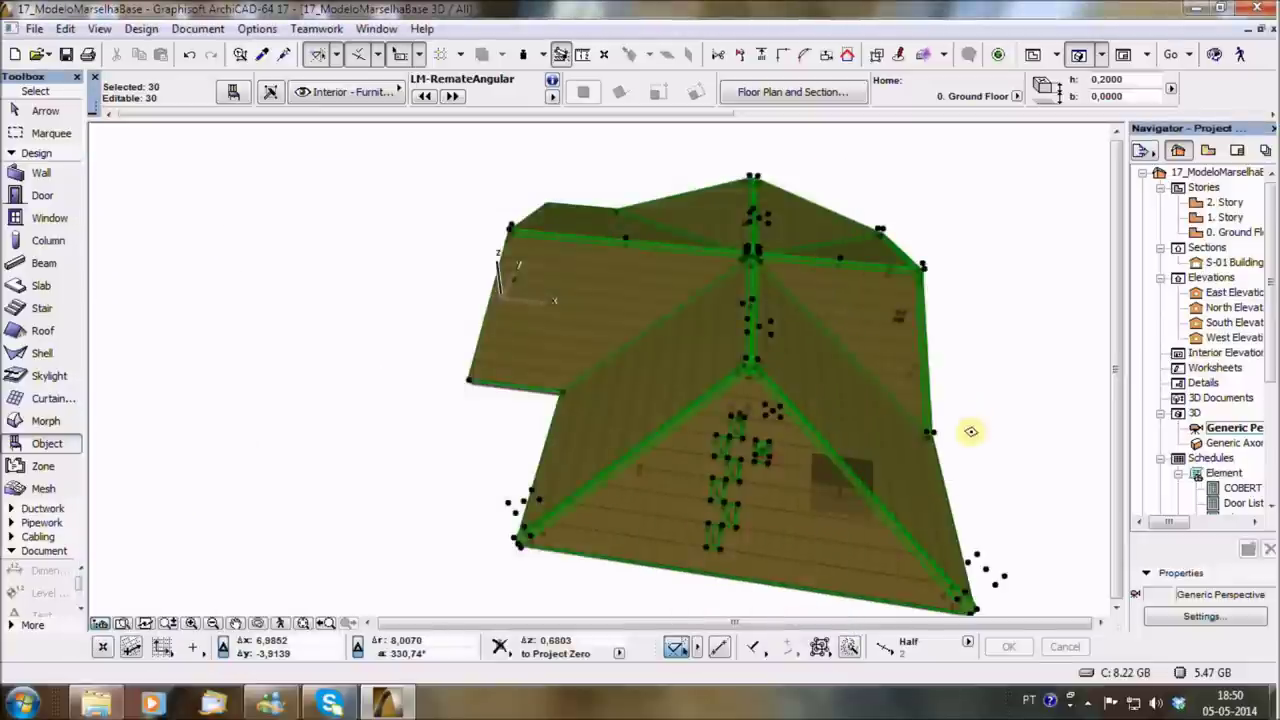
pyautogui.press('Escape')
pyautogui.moveTo(980, 446)
pyautogui.keyDown('shift'); pyautogui.mouseDown(button='middle')
pyautogui.moveTo(797, 372)
pyautogui.moveTo(1003, 414)
pyautogui.mouseUp(button='middle'); pyautogui.keyUp('shift')
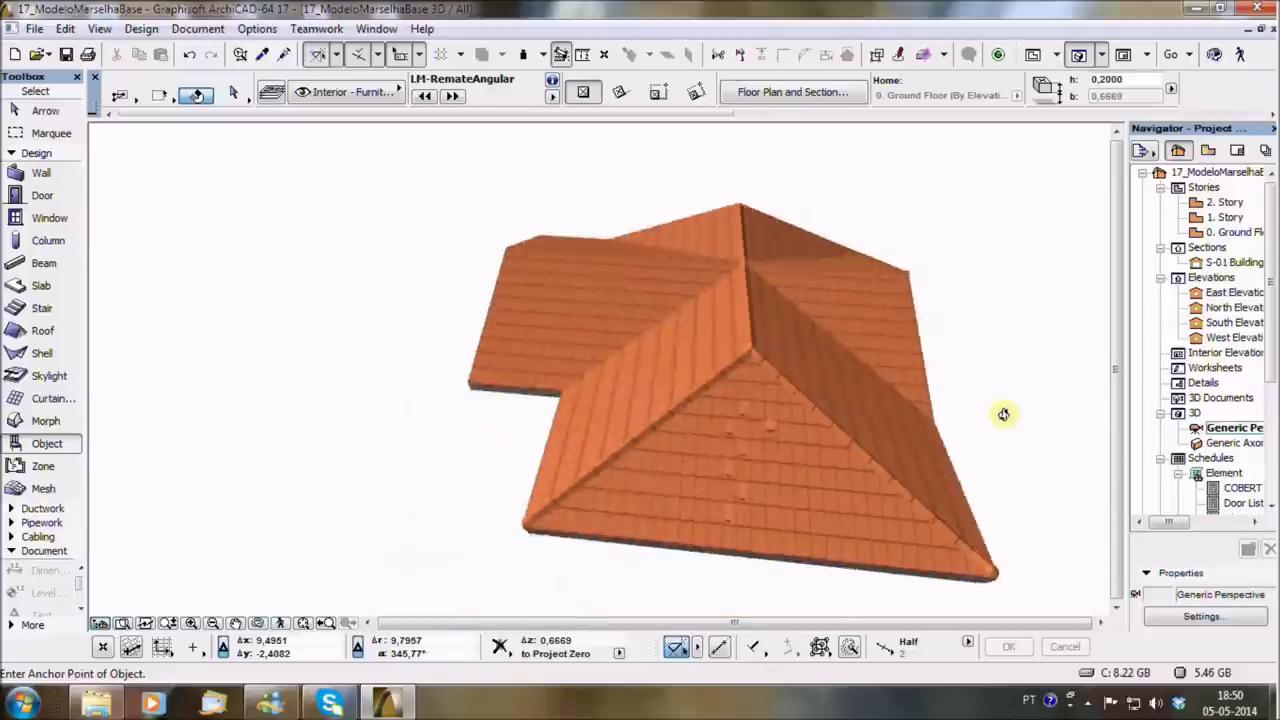
pyautogui.keyDown('shift'); pyautogui.moveTo(606, 420); pyautogui.dragTo(612, 382, button='middle'); pyautogui.keyUp('shift')
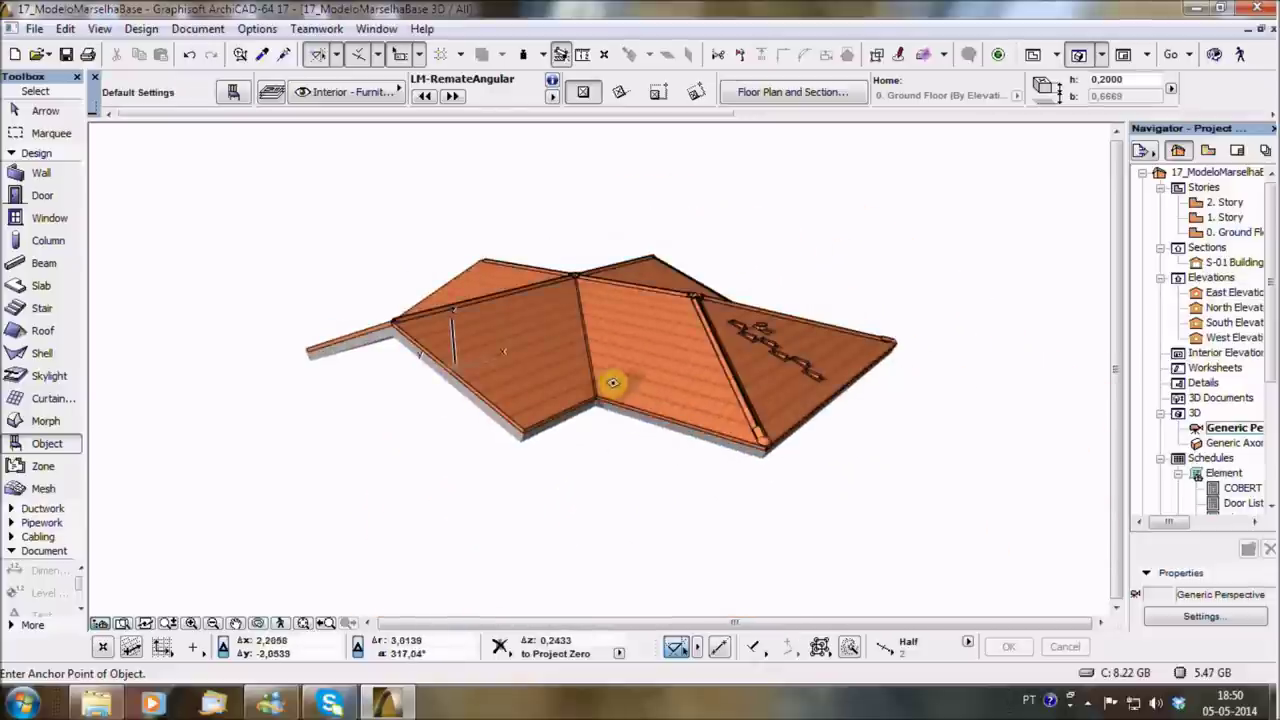
pyautogui.scroll(3, 612, 382)
pyautogui.keyDown('shift'); pyautogui.moveTo(606, 363); pyautogui.dragTo(658, 401, button='middle'); pyautogui.keyUp('shift')
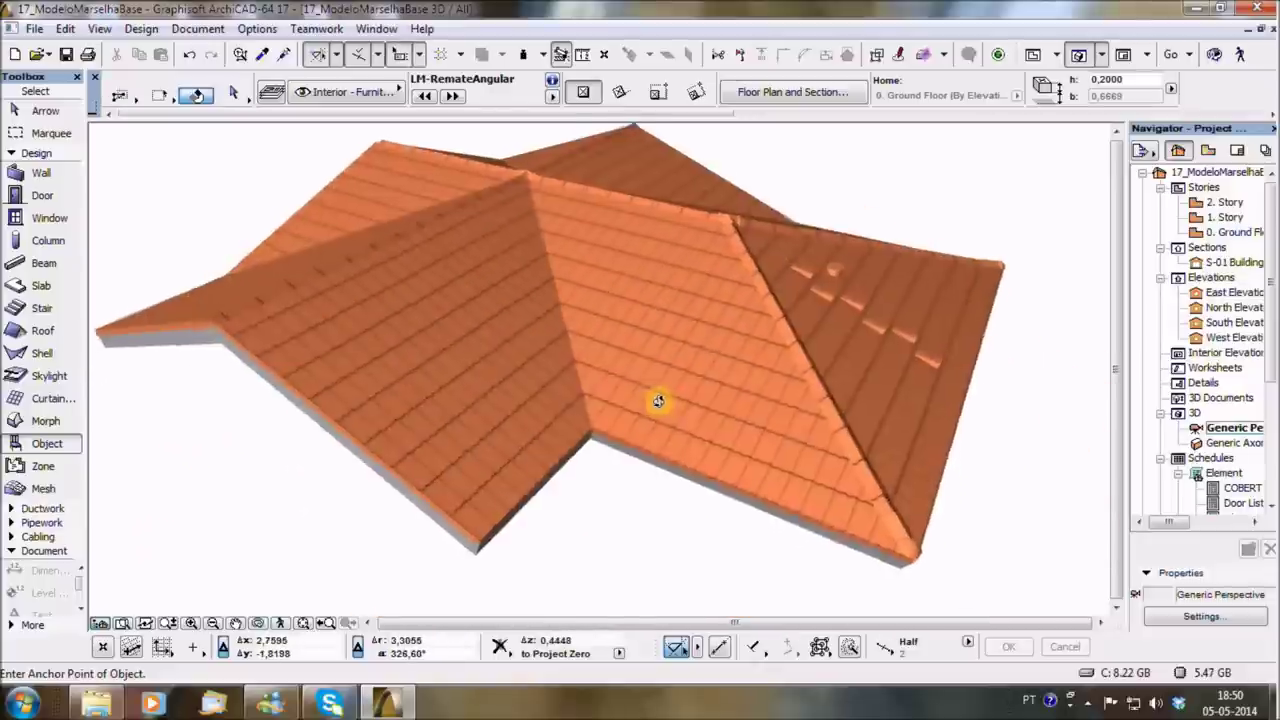
pyautogui.scroll(1, 620, 388)
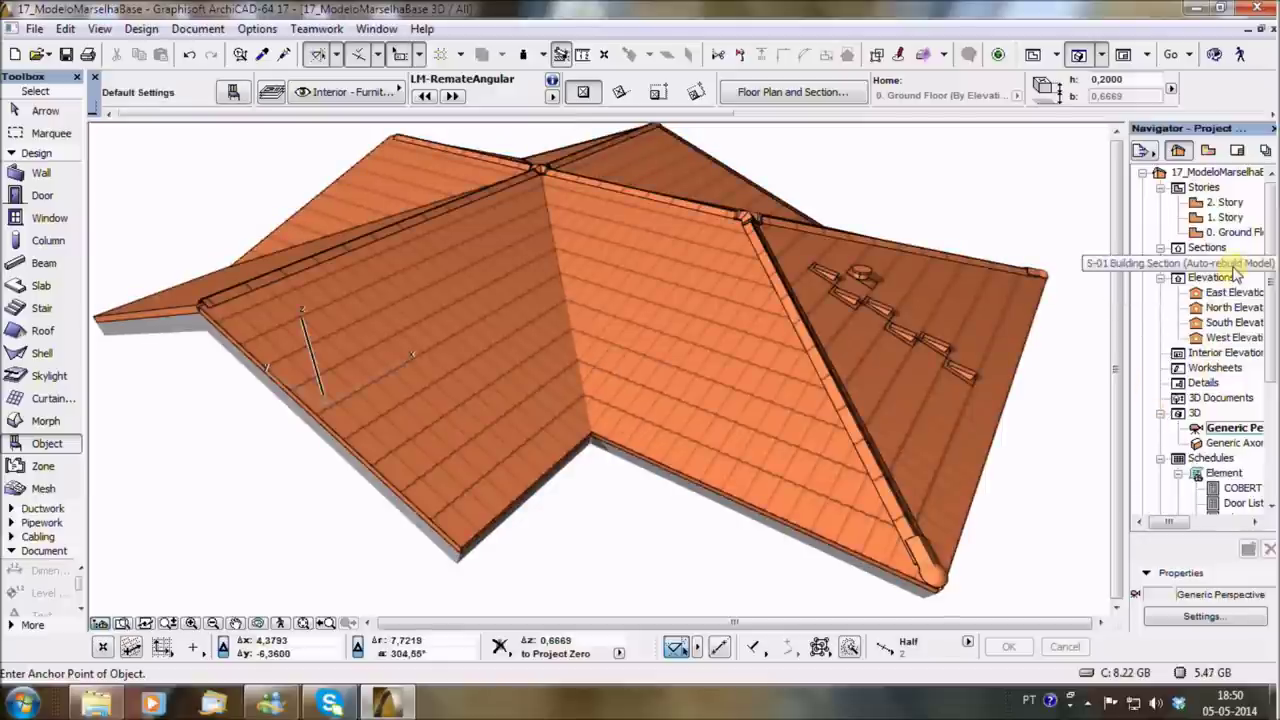
pyautogui.press('F2')
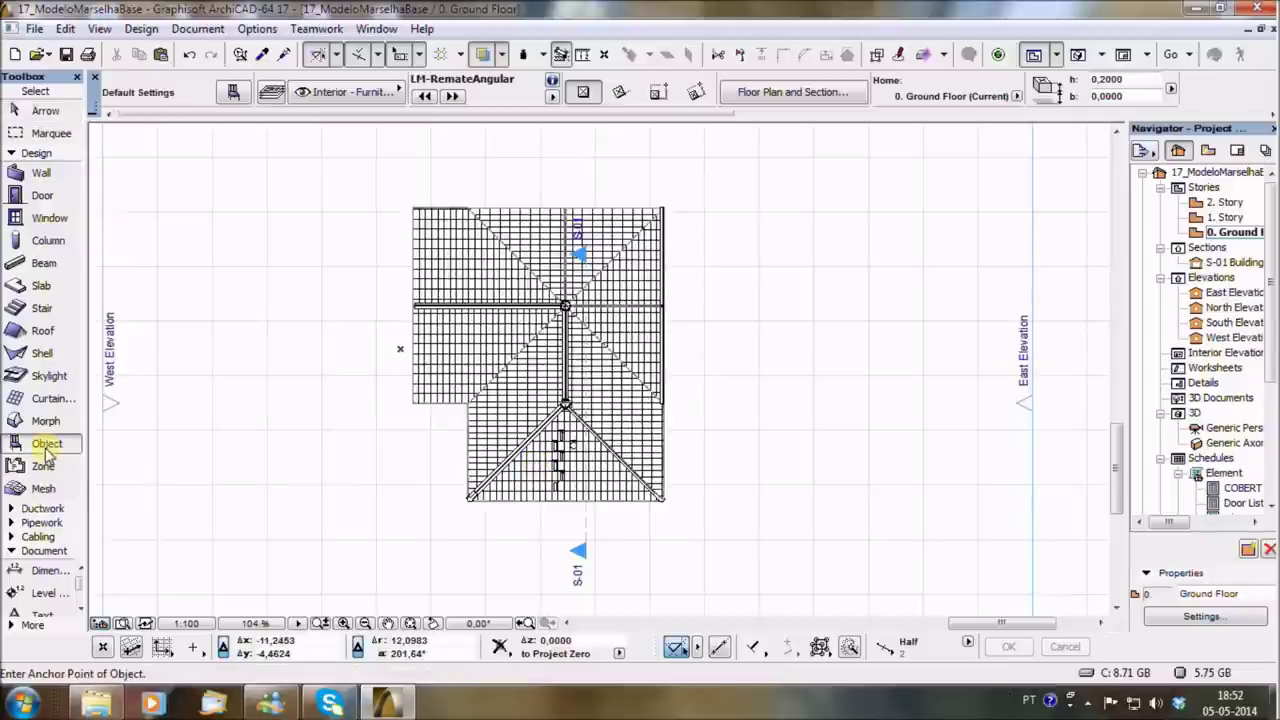
# Set the detail level of all selected roof tile objects to Alto, then view the roof in 3D.
pyautogui.hotkey('ctrl', 'a')
pyautogui.doubleClick(45, 448)
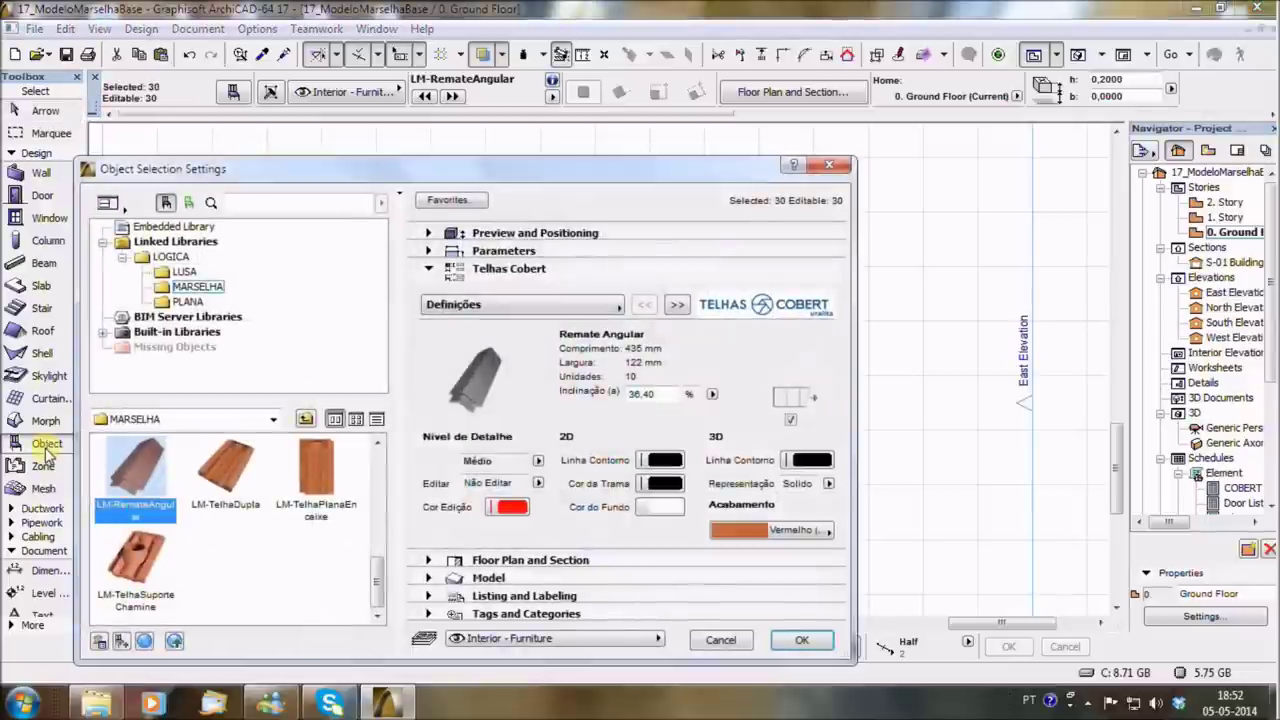
pyautogui.click(539, 462)
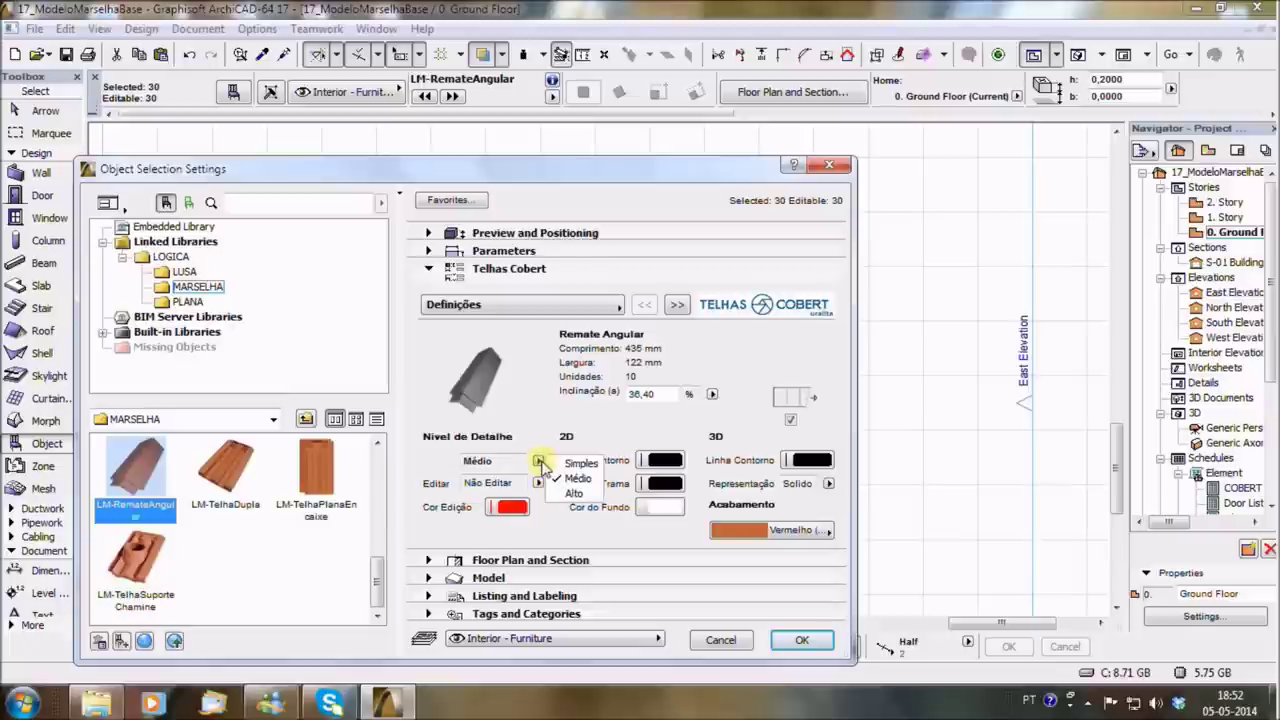
pyautogui.click(575, 494)
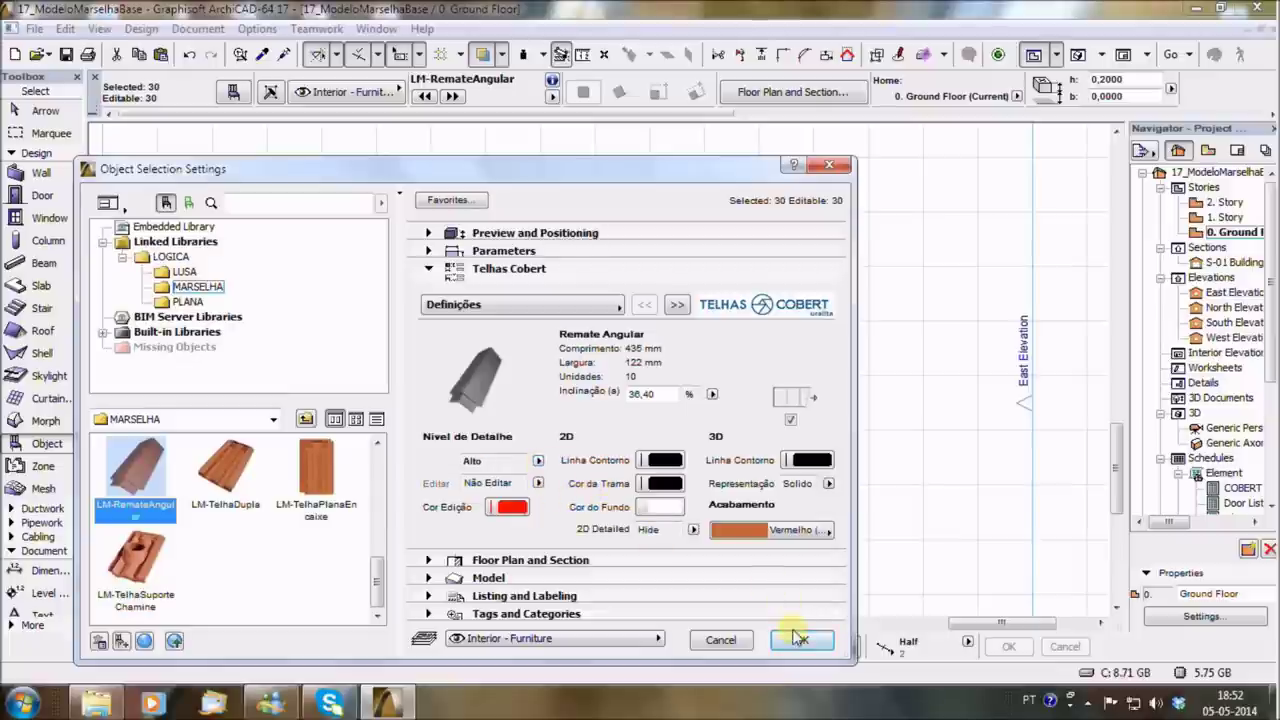
pyautogui.click(800, 639)
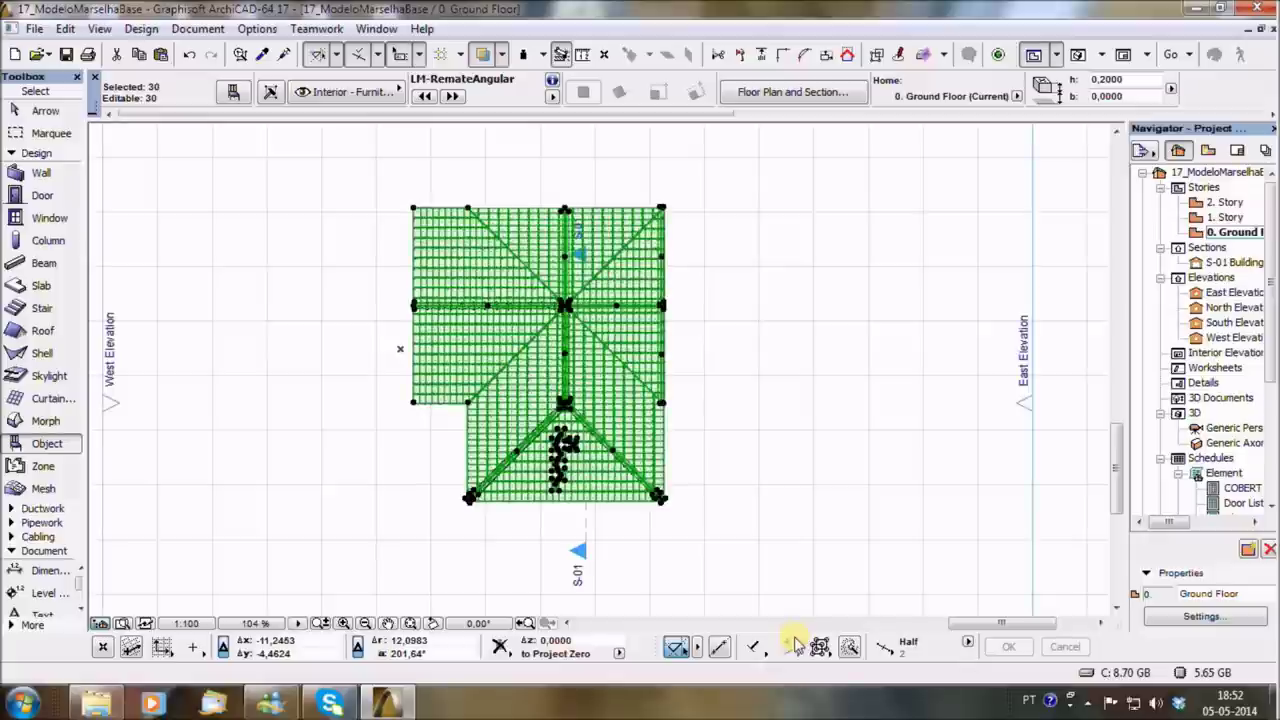
pyautogui.press('Escape')
pyautogui.press('F3')
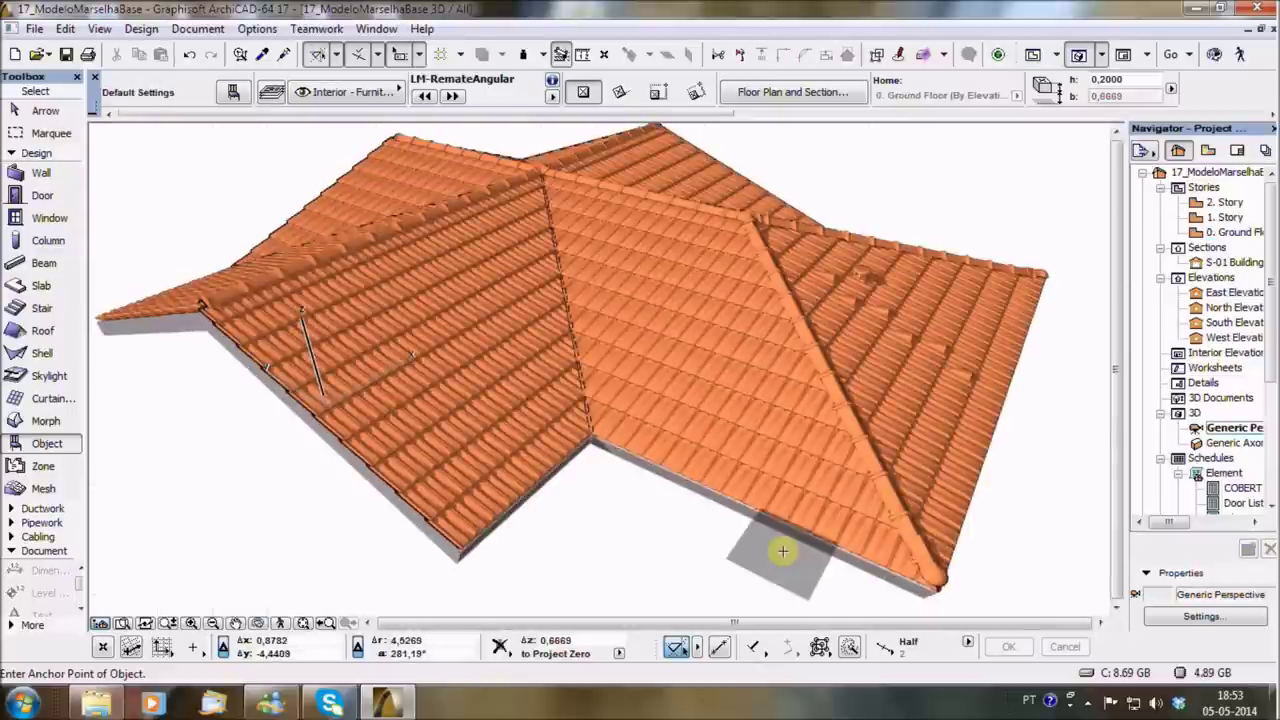
pyautogui.moveTo(783, 551)
pyautogui.keyDown('shift'); pyautogui.mouseDown(button='middle')
pyautogui.moveTo(445, 491)
pyautogui.moveTo(857, 491)
pyautogui.moveTo(726, 443)
pyautogui.moveTo(478, 393)
pyautogui.mouseUp(button='middle'); pyautogui.keyUp('shift')
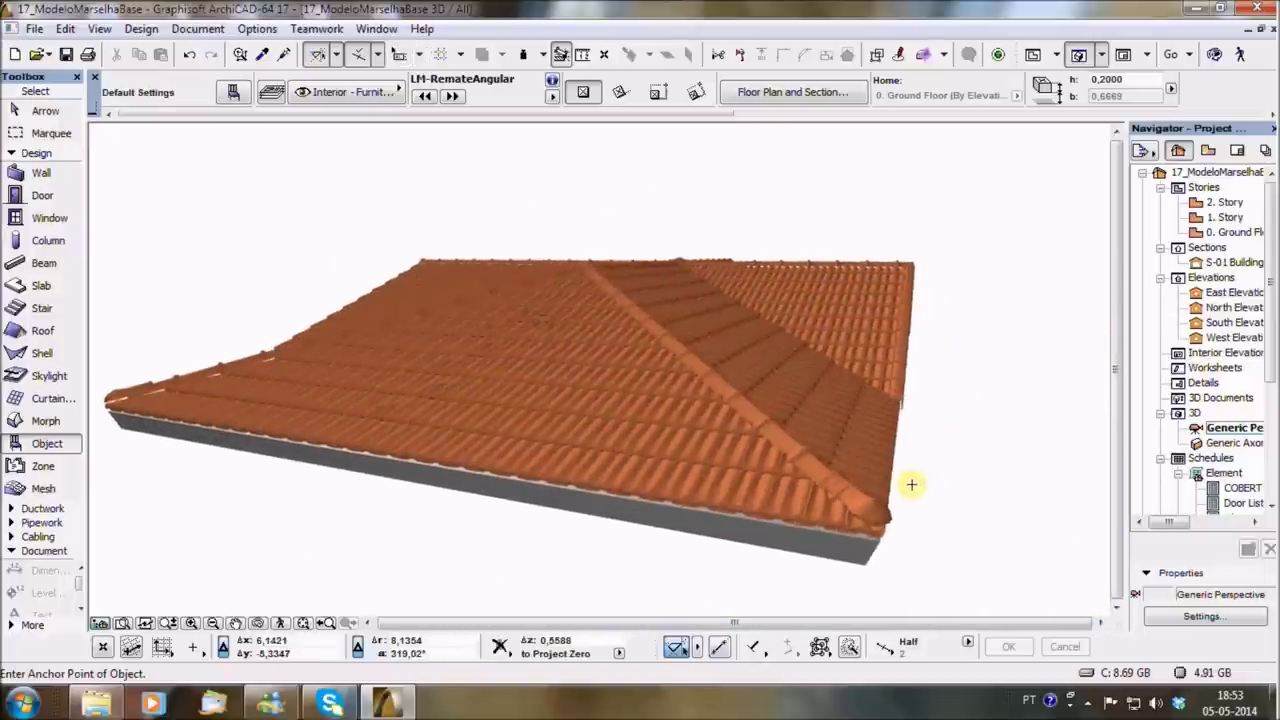
pyautogui.keyDown('shift'); pyautogui.moveTo(911, 484); pyautogui.dragTo(823, 480, button='middle'); pyautogui.keyUp('shift')
pyautogui.scroll(5, 723, 554)
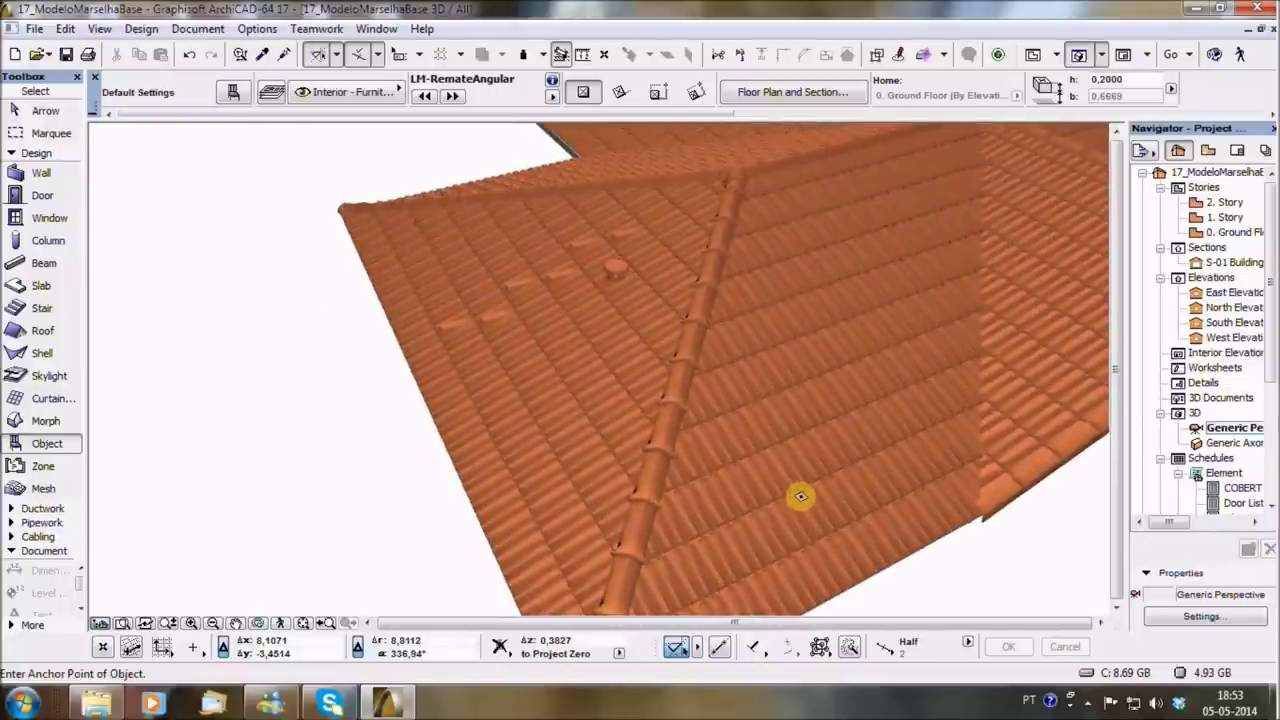
pyautogui.scroll(-2, 794, 477)
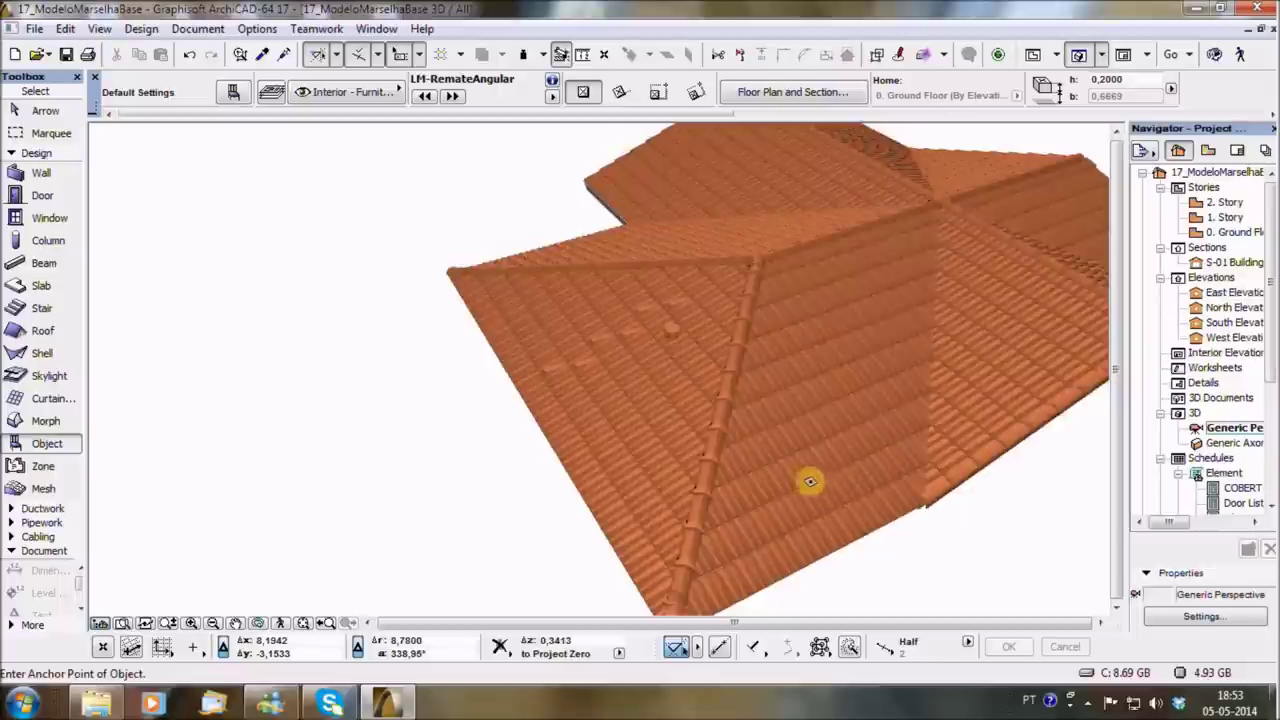
pyautogui.keyDown('shift'); pyautogui.moveTo(726, 480); pyautogui.dragTo(567, 471, button='middle'); pyautogui.keyUp('shift')
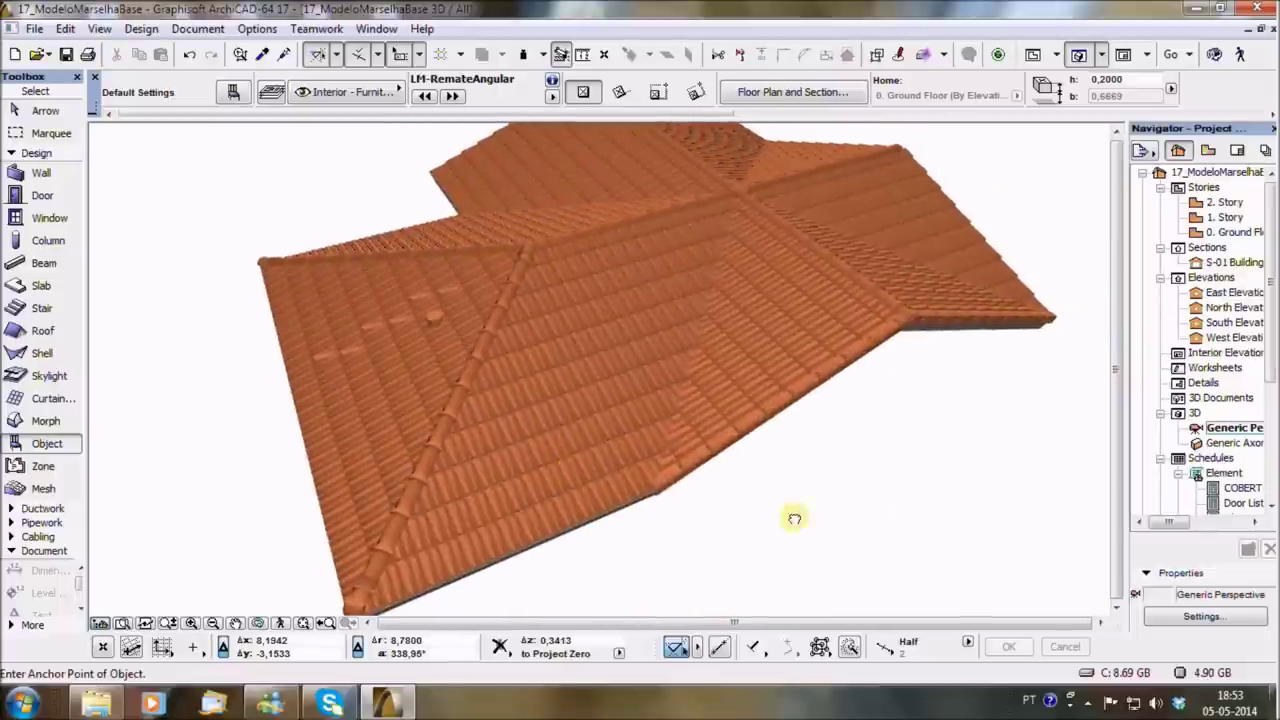
pyautogui.moveTo(799, 505)
pyautogui.keyDown('shift'); pyautogui.mouseDown(button='middle')
pyautogui.moveTo(634, 317)
pyautogui.moveTo(617, 374)
pyautogui.moveTo(712, 377)
pyautogui.moveTo(831, 423)
pyautogui.moveTo(886, 477)
pyautogui.moveTo(766, 506)
pyautogui.moveTo(738, 494)
pyautogui.mouseUp(button='middle'); pyautogui.keyUp('shift')
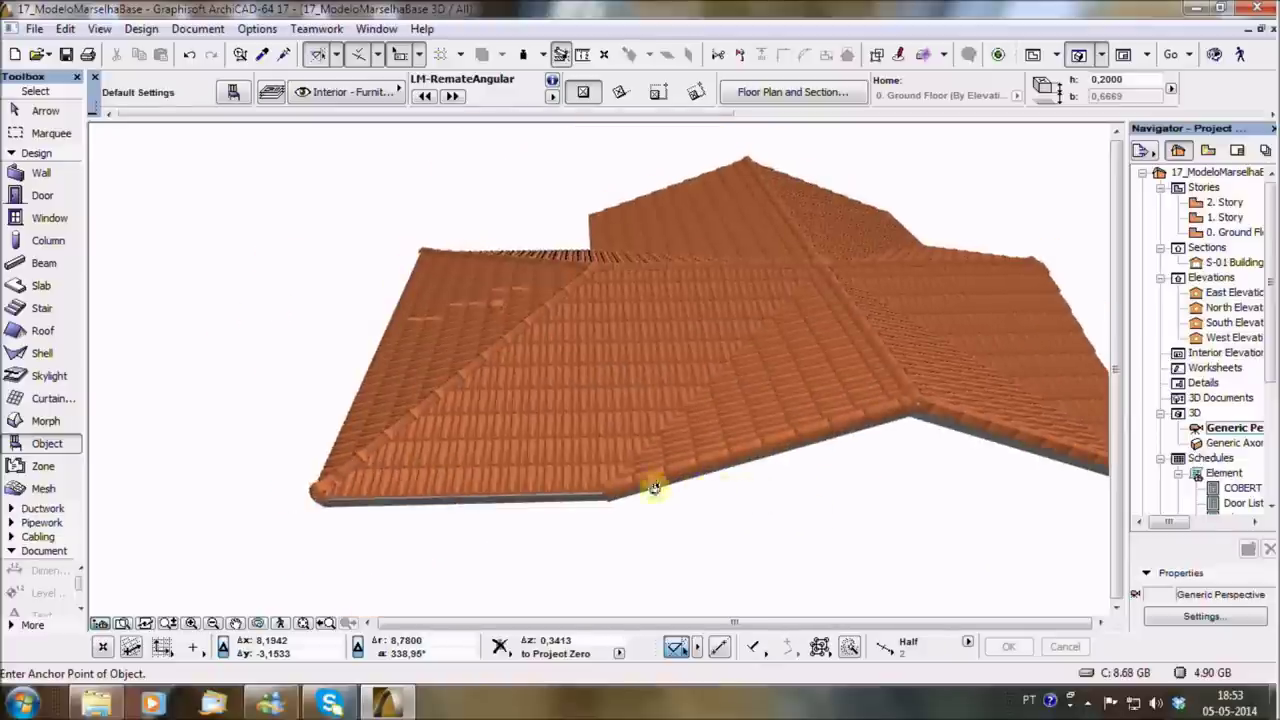
pyautogui.moveTo(583, 494)
pyautogui.keyDown('shift'); pyautogui.mouseDown(button='middle')
pyautogui.moveTo(989, 520)
pyautogui.moveTo(1060, 491)
pyautogui.mouseUp(button='middle'); pyautogui.keyUp('shift')
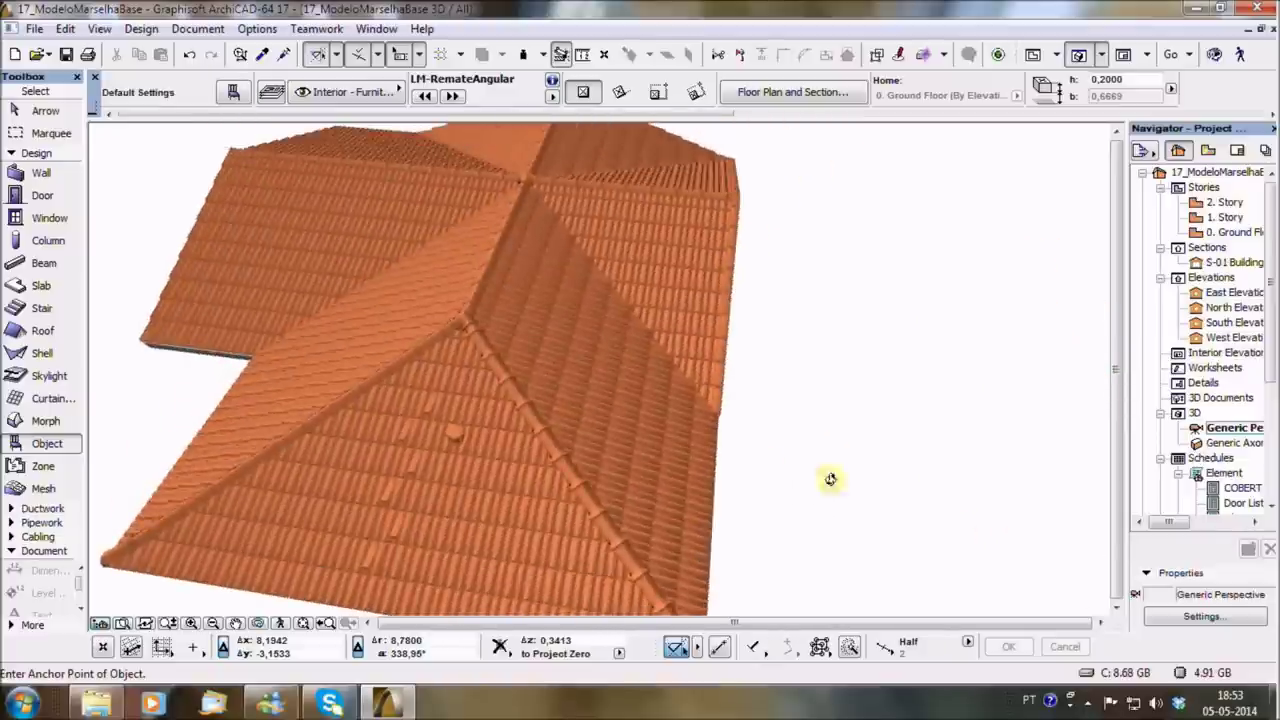
pyautogui.moveTo(740, 466)
pyautogui.keyDown('shift'); pyautogui.mouseDown(button='middle')
pyautogui.moveTo(837, 451)
pyautogui.moveTo(774, 472)
pyautogui.mouseUp(button='middle'); pyautogui.keyUp('shift')
pyautogui.keyDown('shift'); pyautogui.moveTo(700, 400); pyautogui.dragTo(727, 366, button='middle'); pyautogui.keyUp('shift')
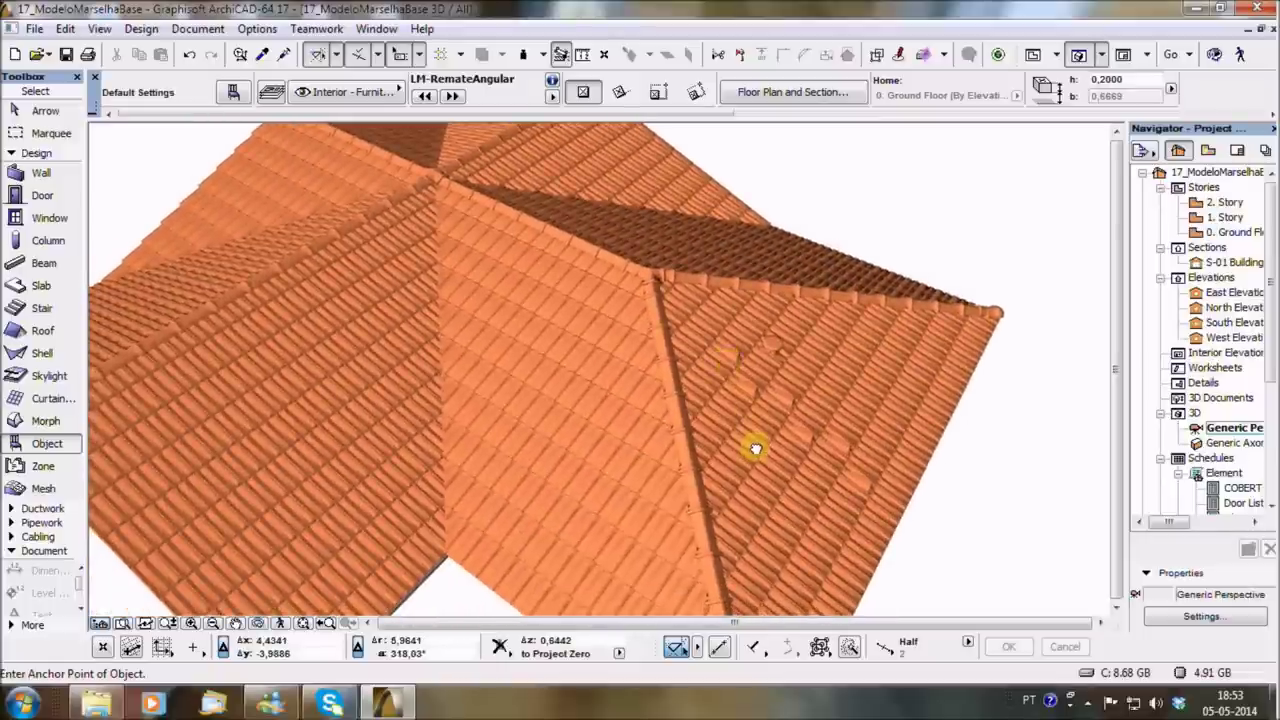
pyautogui.scroll(-1, 755, 449)
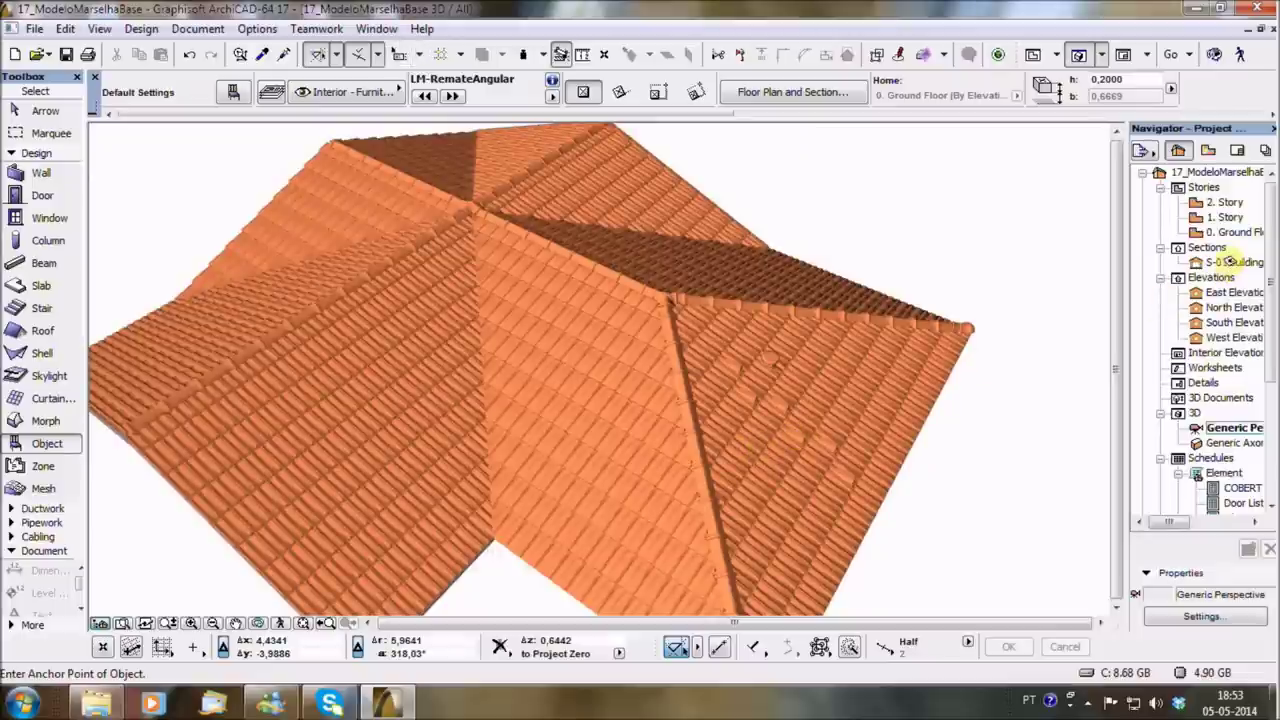
pyautogui.click(1230, 261)
# Open S-01 Building Section and zoom along the sectioned roof slope to inspect tiles and ridge.
pyautogui.doubleClick(1232, 262)
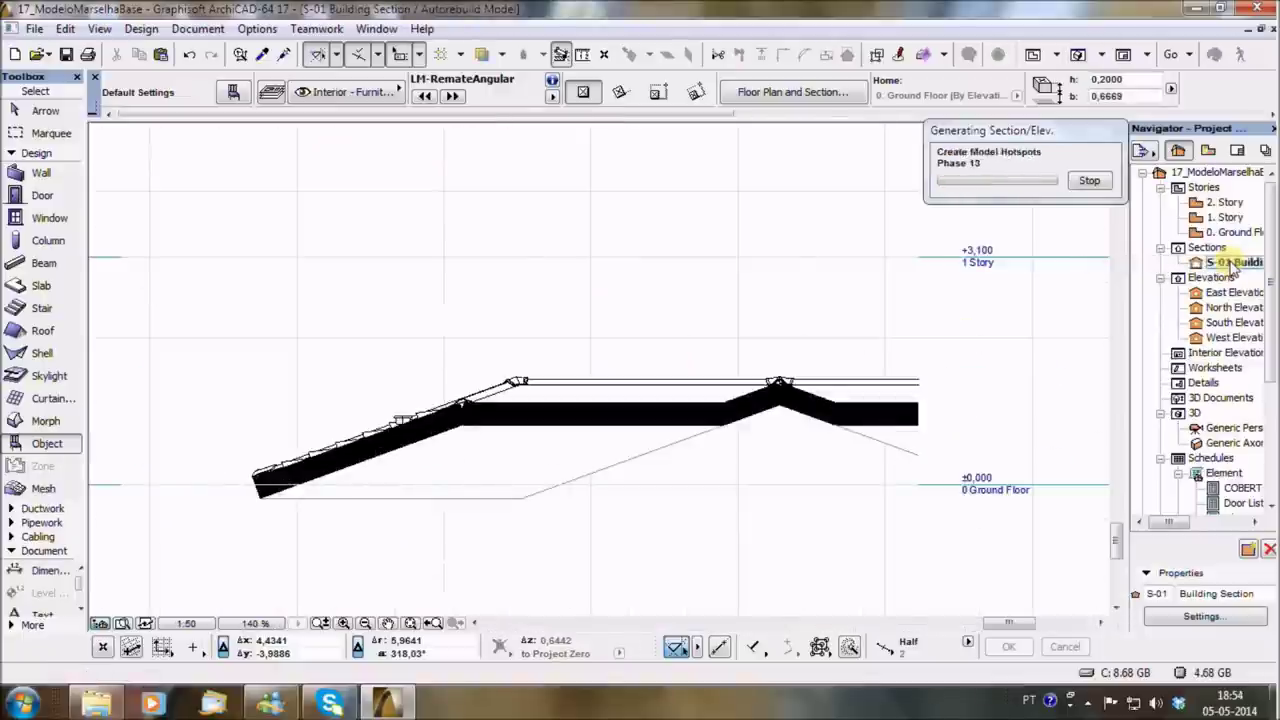
pyautogui.scroll(2, 334, 488)
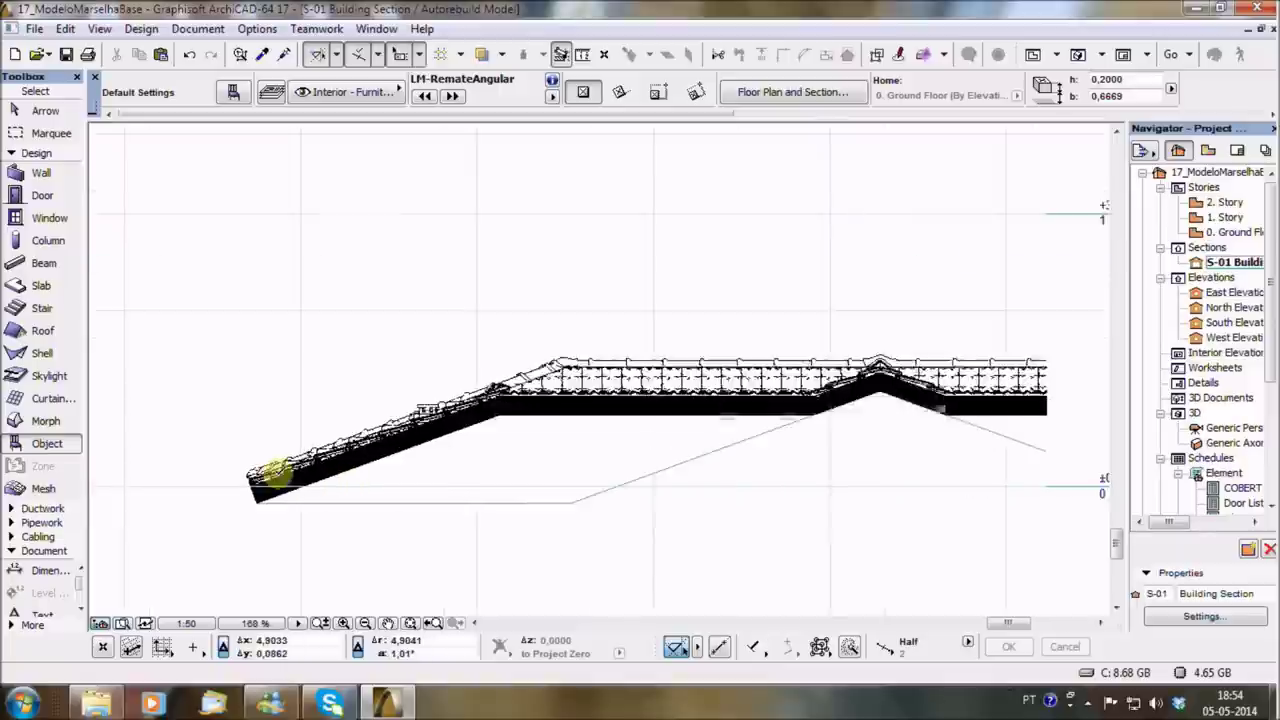
pyautogui.scroll(6, 271, 471)
pyautogui.scroll(1, 286, 451)
pyautogui.moveTo(477, 487)
pyautogui.mouseDown(button='middle')
pyautogui.moveTo(736, 447)
pyautogui.moveTo(417, 557)
pyautogui.mouseUp(button='middle')
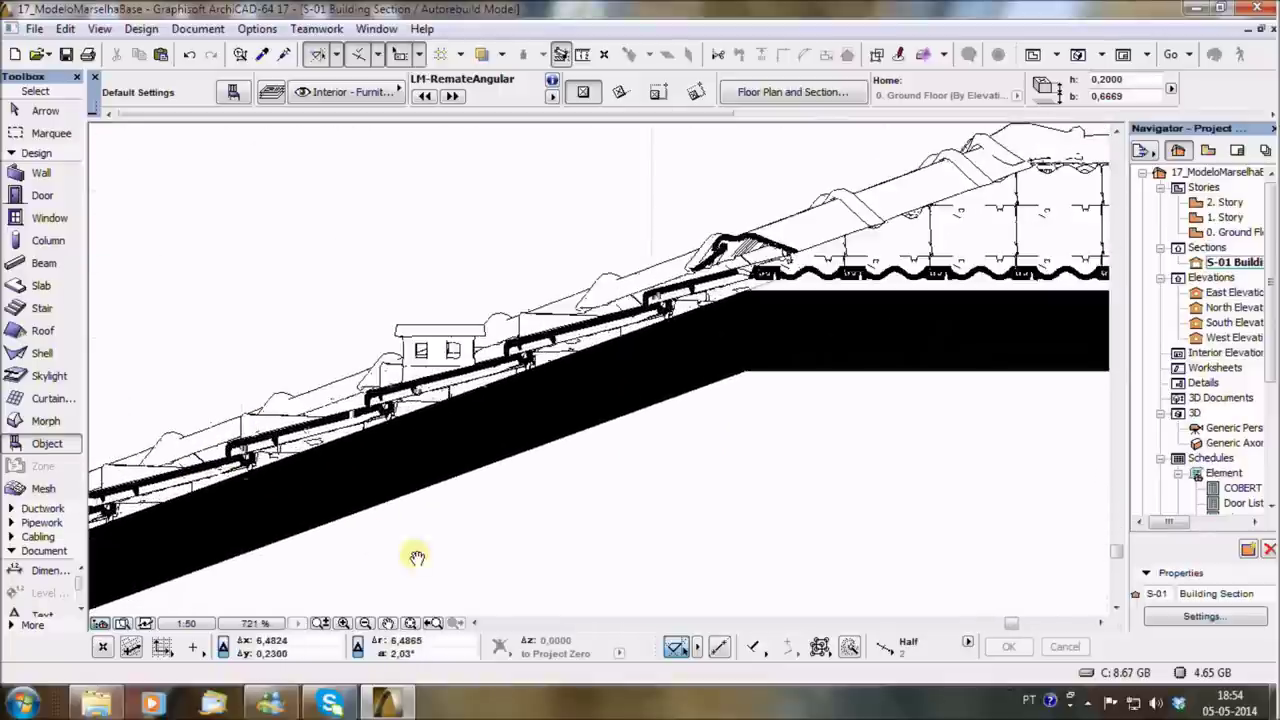
pyautogui.scroll(-4, 843, 464)
pyautogui.moveTo(543, 514)
pyautogui.mouseDown(button='middle')
pyautogui.moveTo(754, 491)
pyautogui.moveTo(371, 487)
pyautogui.mouseUp(button='middle')
pyautogui.moveTo(844, 499); pyautogui.dragTo(480, 497, button='middle')
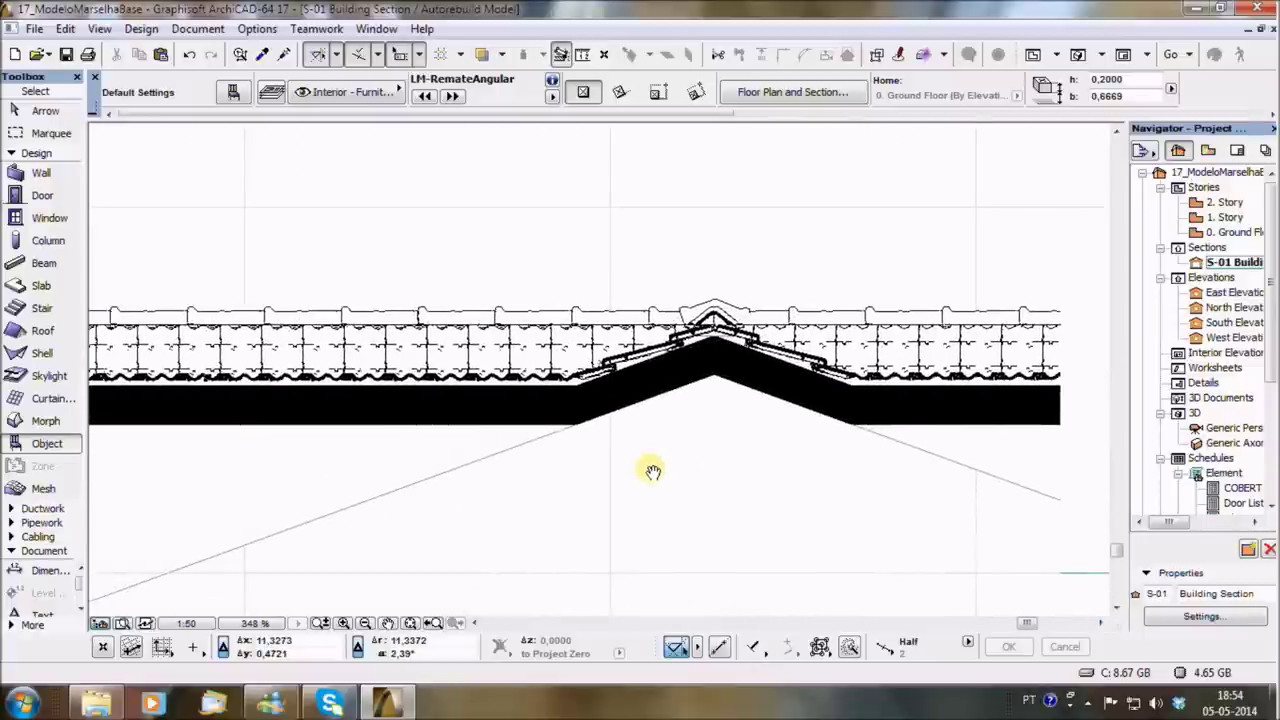
pyautogui.scroll(1, 645, 470)
pyautogui.scroll(2, 649, 468)
pyautogui.scroll(-2, 649, 468)
pyautogui.scroll(-1, 649, 468)
pyautogui.scroll(-1, 649, 468)
# View the South Elevation, then the North Elevation, framing the whole tiled roof.
pyautogui.press('F2')
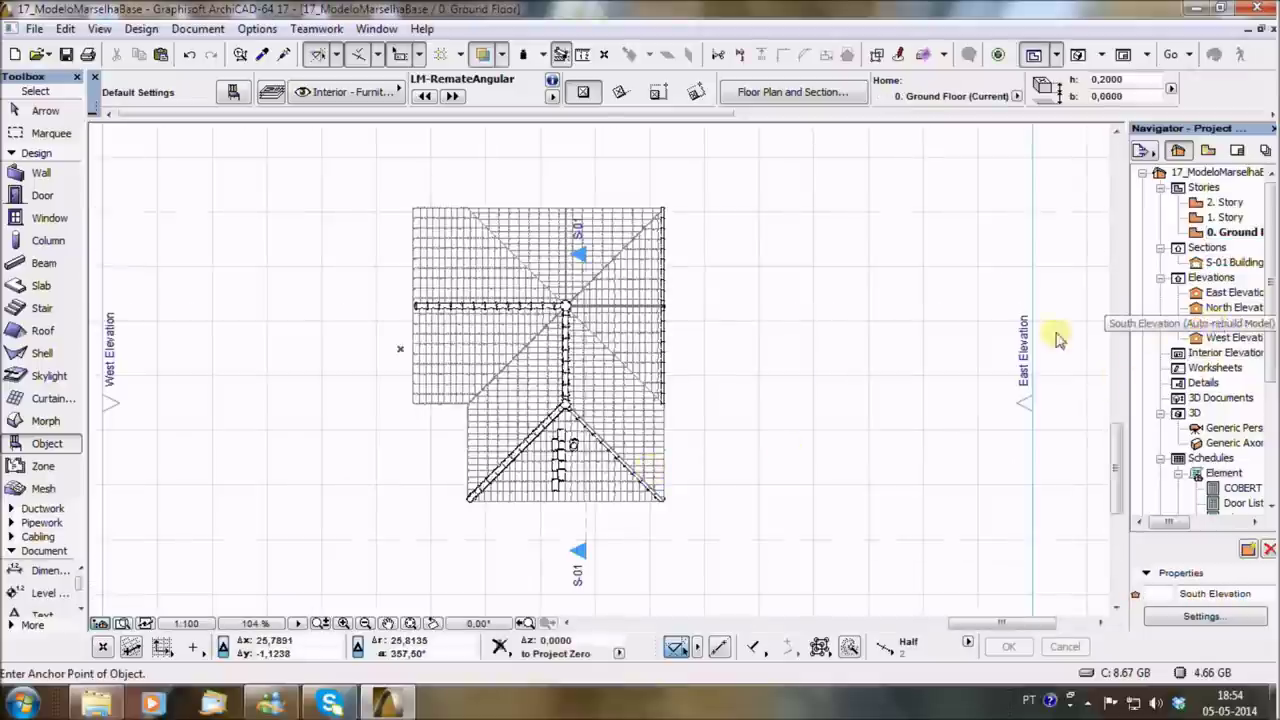
pyautogui.doubleClick(1187, 323)
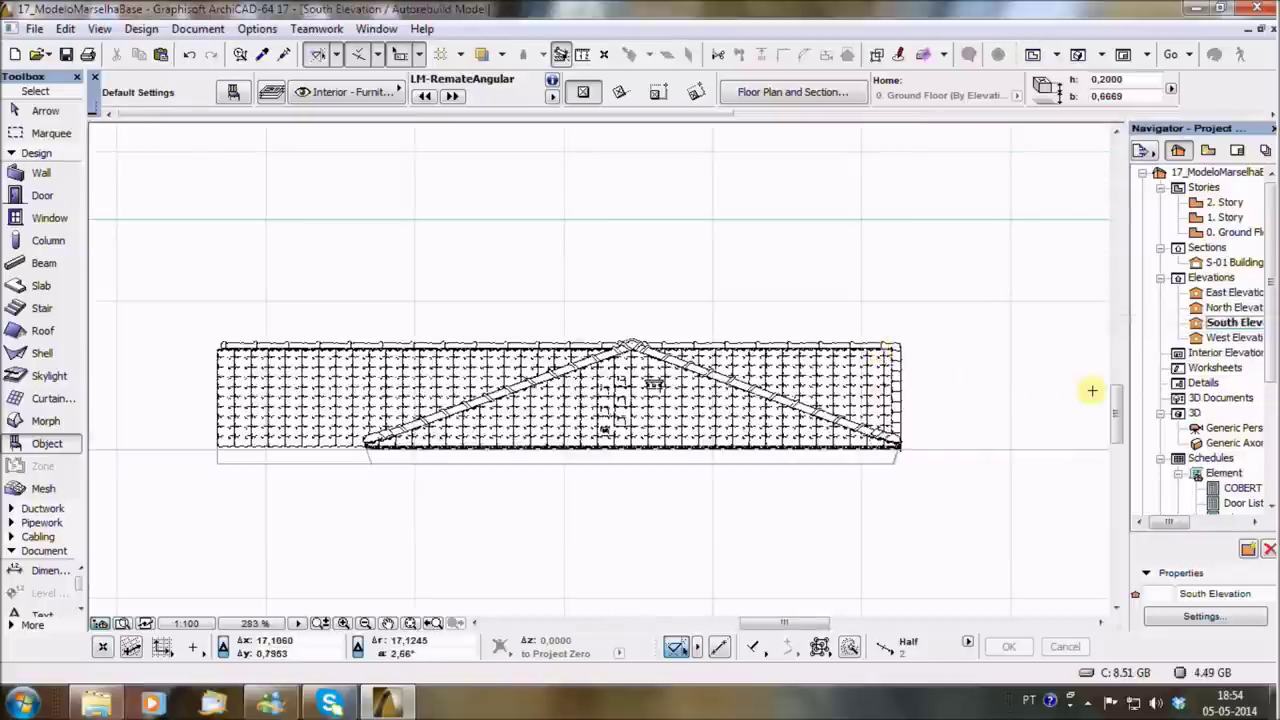
pyautogui.doubleClick(1222, 309)
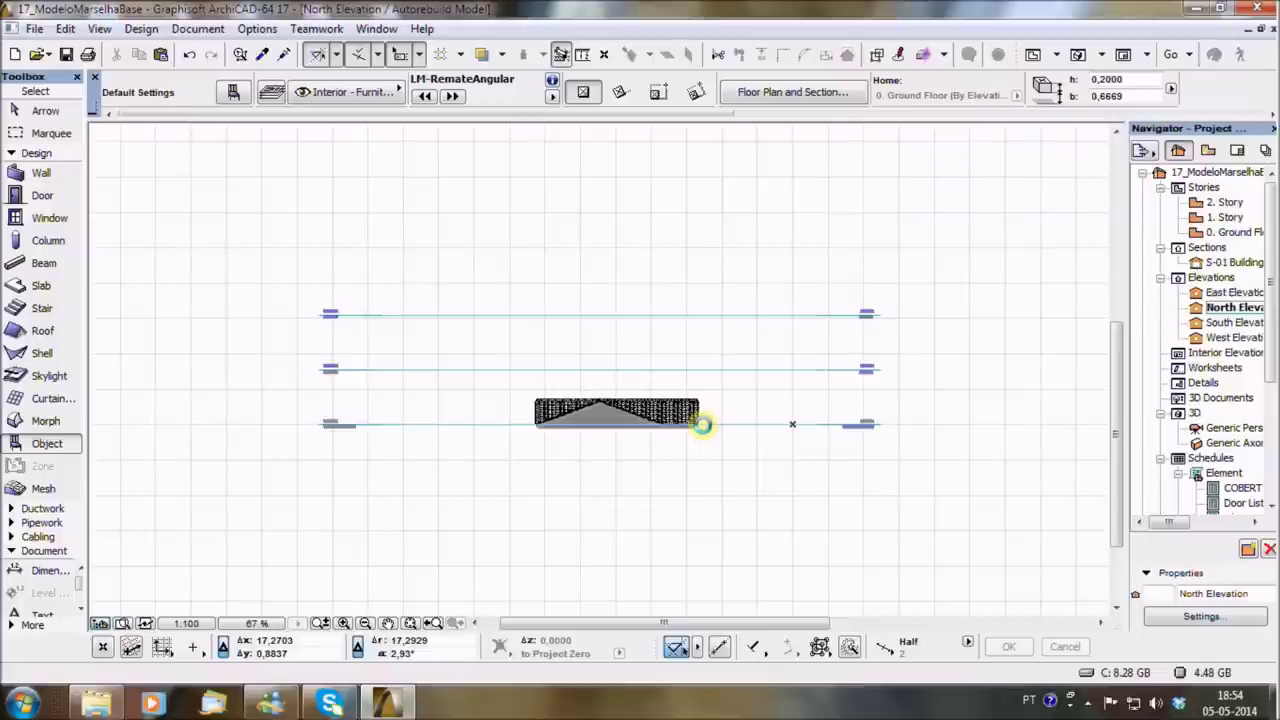
pyautogui.scroll(3, 590, 410)
pyautogui.scroll(3, 590, 407)
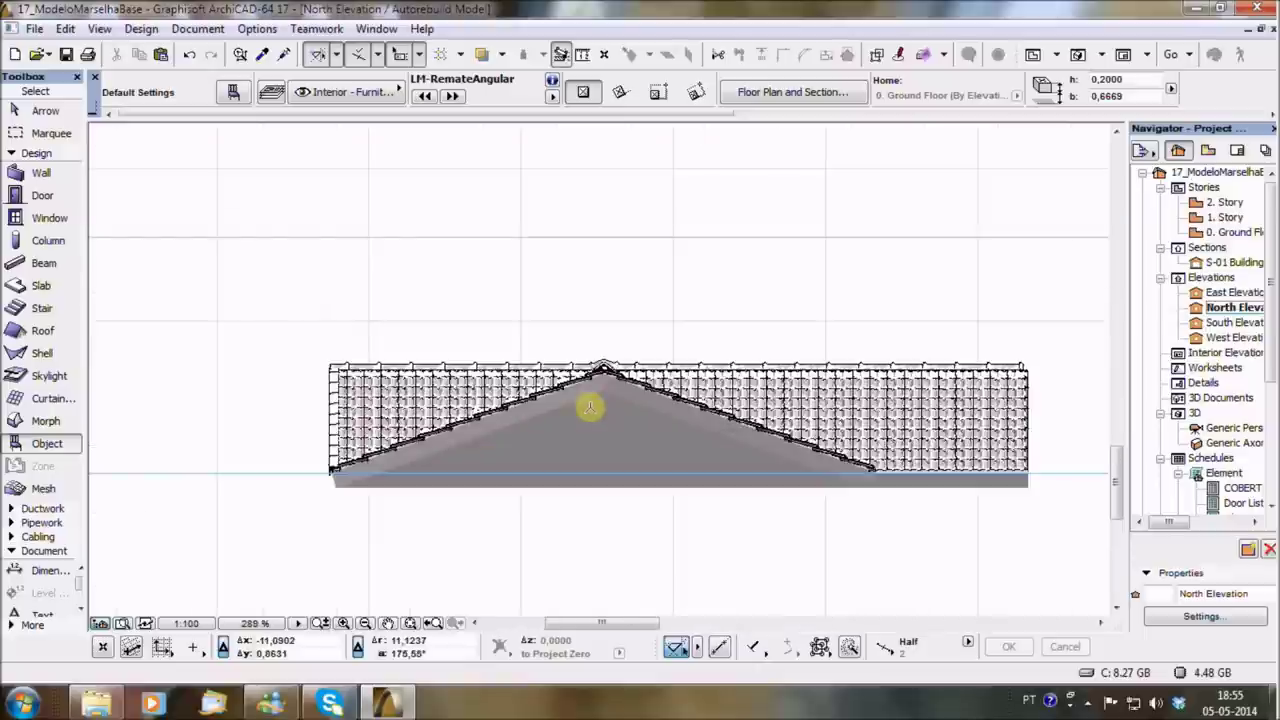
pyautogui.click(621, 434)
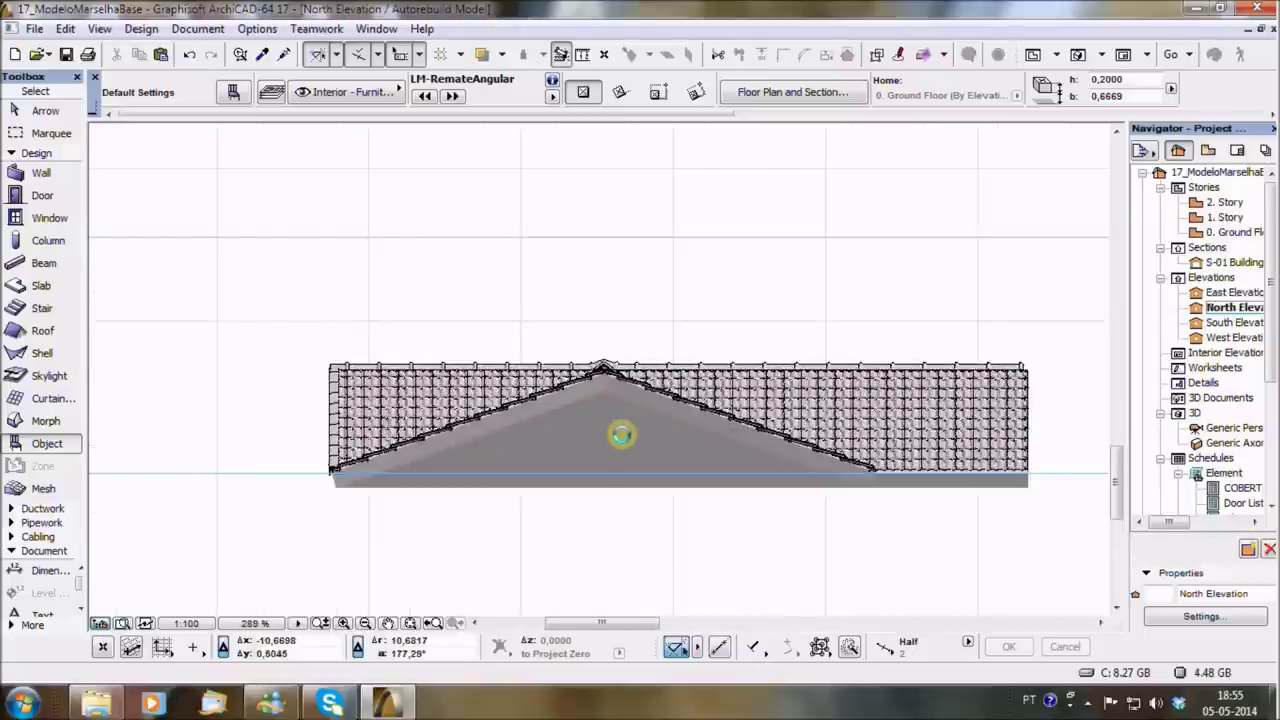
pyautogui.scroll(1, 621, 434)
pyautogui.moveTo(621, 434); pyautogui.dragTo(536, 432, button='middle')
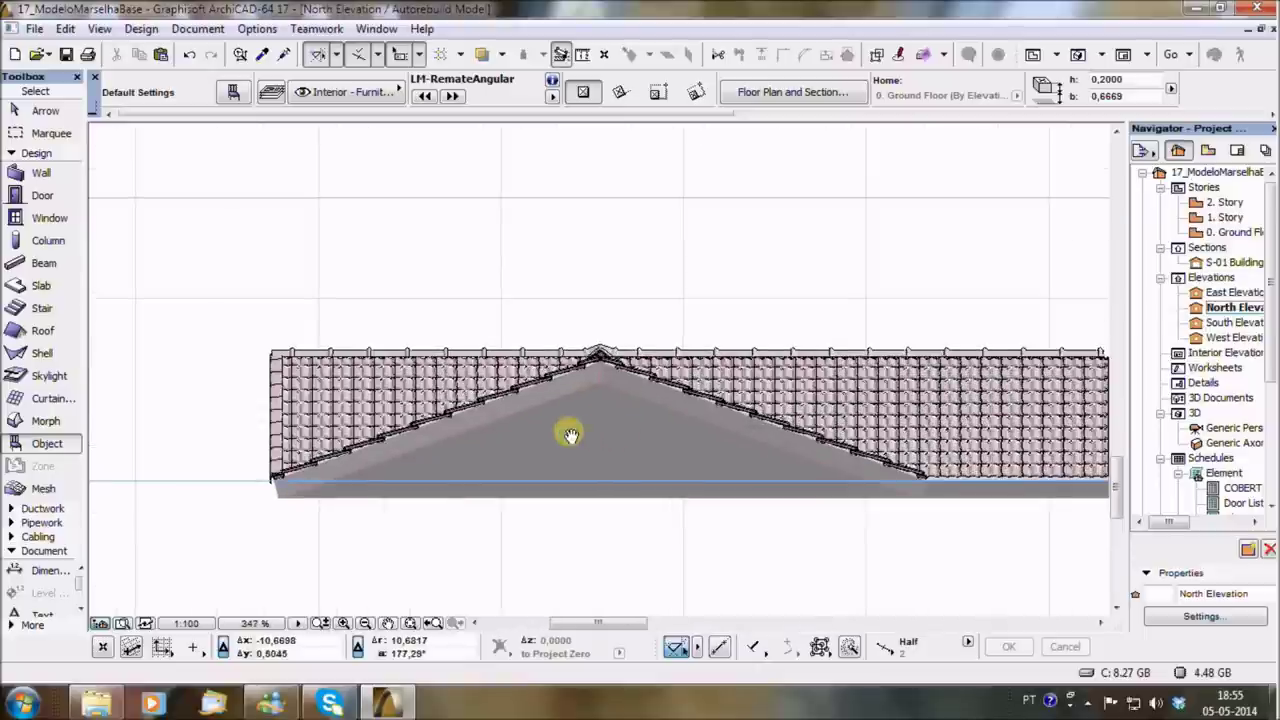
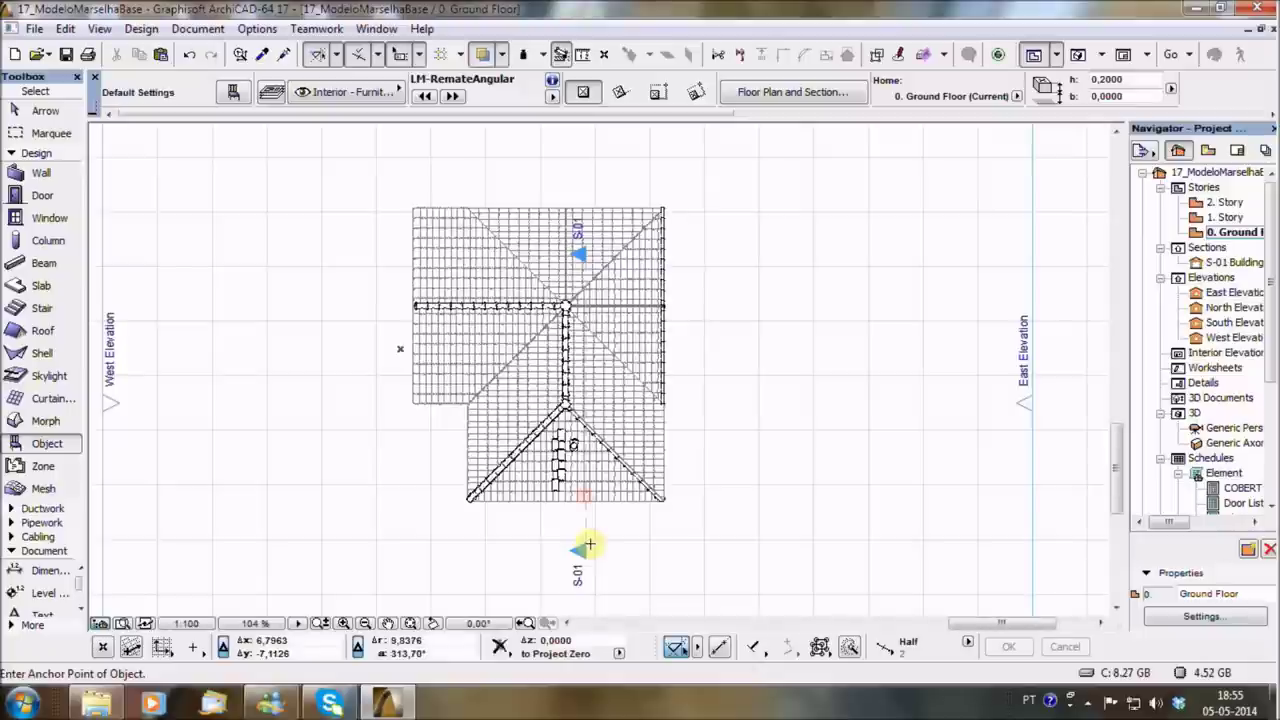
# Draw a marquee around the hip ridge junction at the front slope of the roof plan.
pyautogui.click(30, 133)
pyautogui.scroll(3, 577, 441)
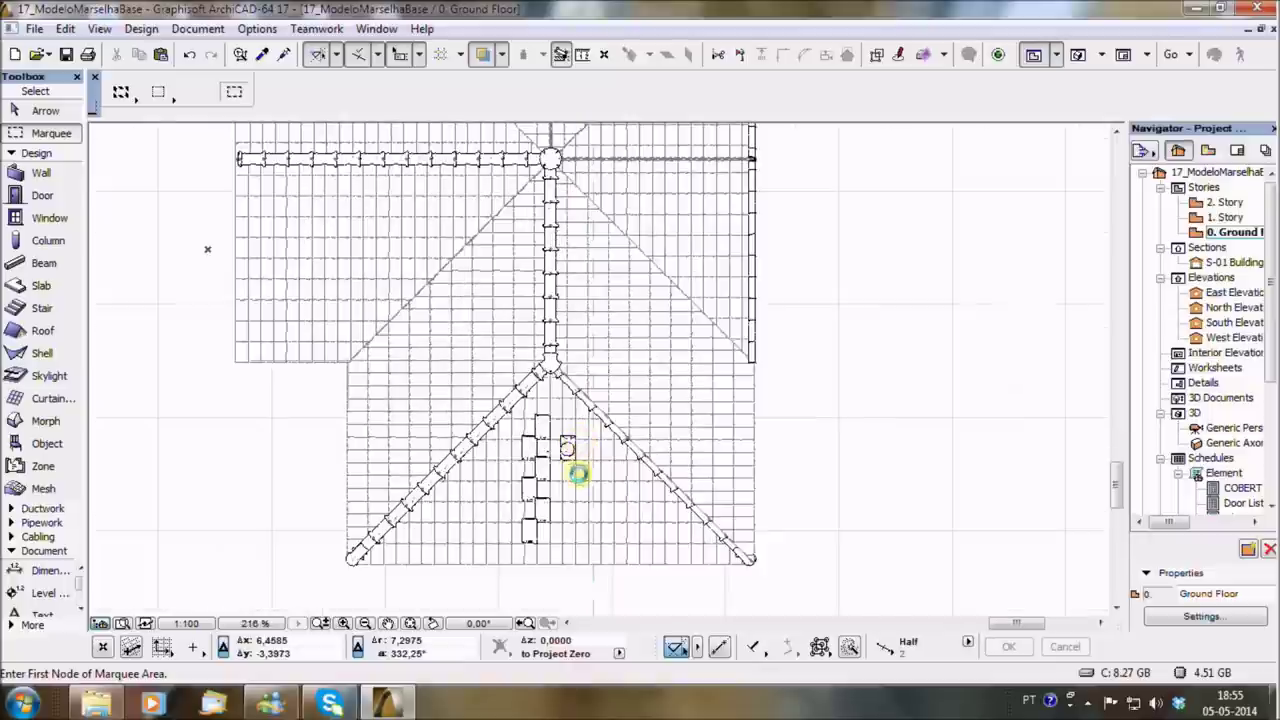
pyautogui.click(592, 453)
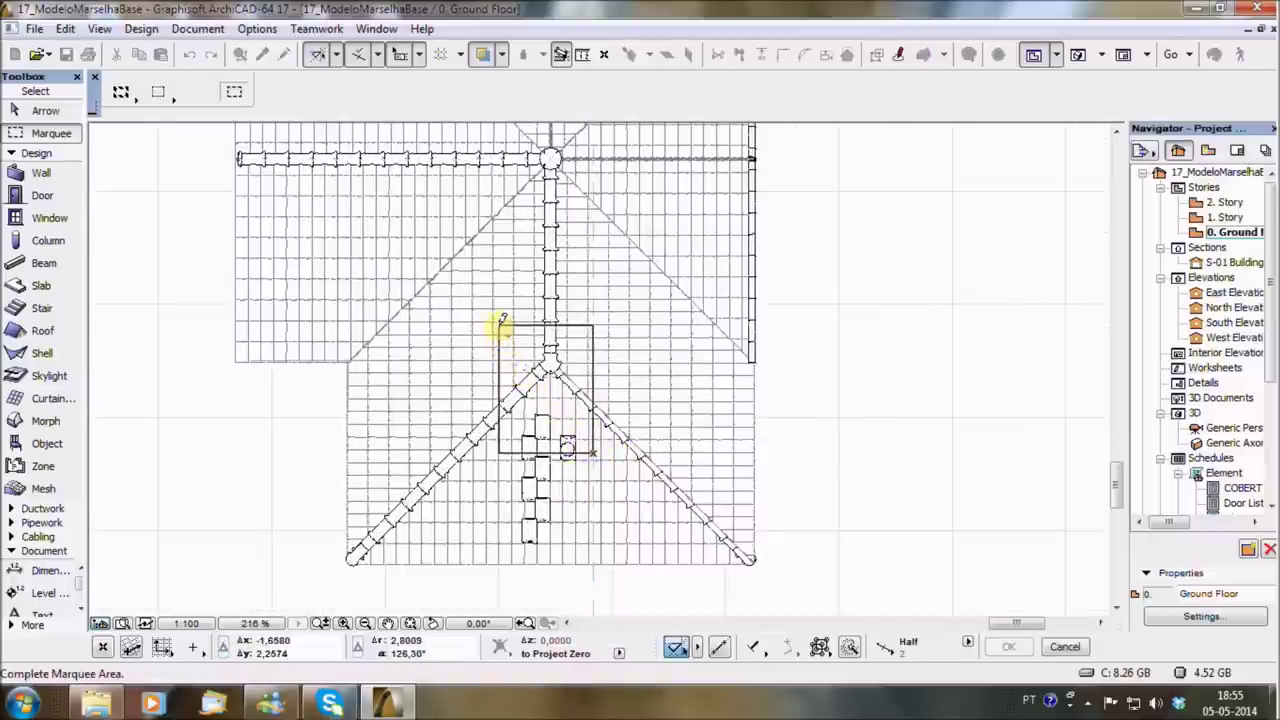
pyautogui.click(502, 320)
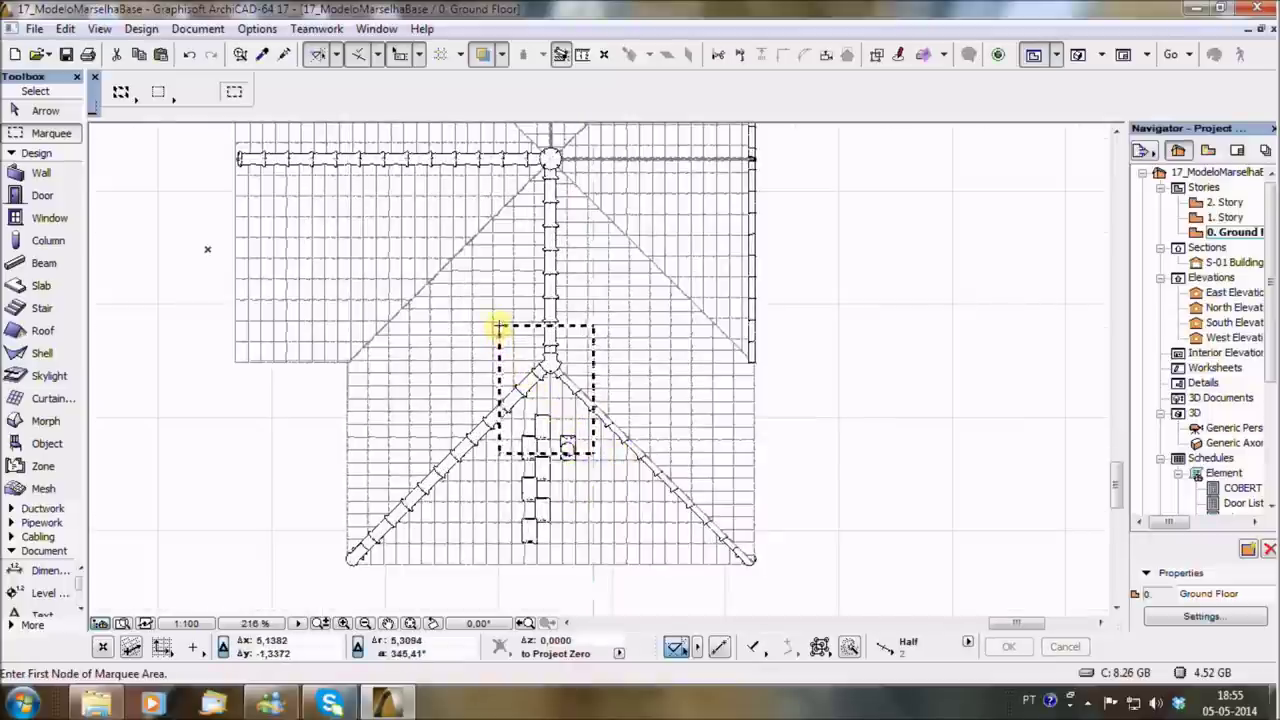
# Show the marquee area in 3D and orbit to view the ridge junction from the front.
pyautogui.press('F5')
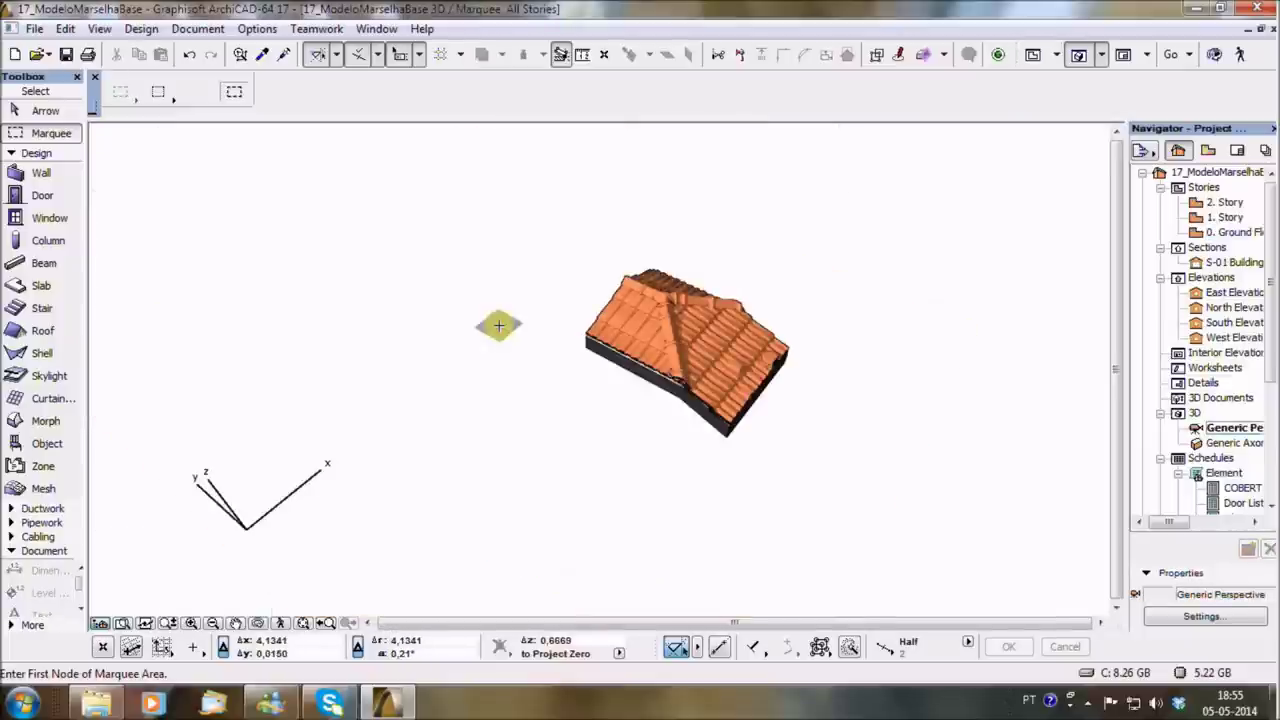
pyautogui.scroll(3, 499, 325)
pyautogui.moveTo(672, 449)
pyautogui.keyDown('shift'); pyautogui.mouseDown(button='middle')
pyautogui.moveTo(760, 451)
pyautogui.moveTo(474, 464)
pyautogui.mouseUp(button='middle'); pyautogui.keyUp('shift')
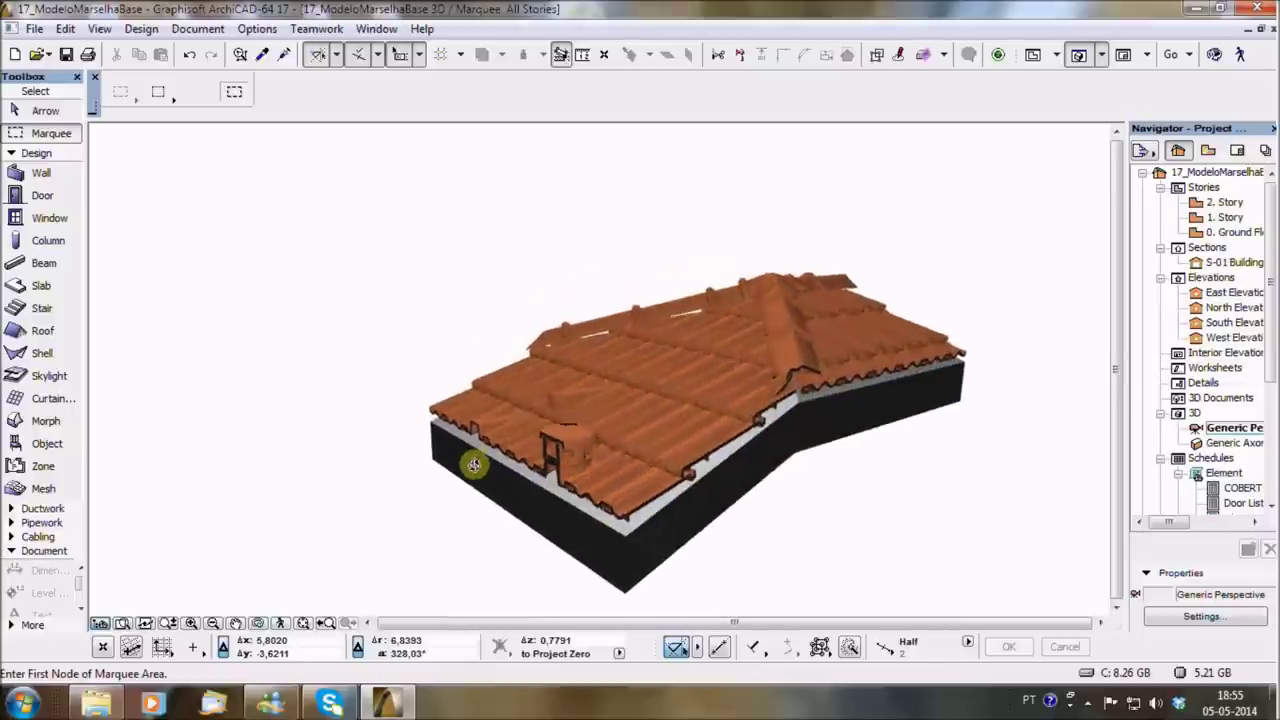
pyautogui.keyDown('shift'); pyautogui.moveTo(474, 464); pyautogui.dragTo(518, 461, button='middle'); pyautogui.keyUp('shift')
# Set the sun azimuth to 222.49°, orbit the roof, then go back to the Ground Floor plan.
pyautogui.doubleClick(518, 461)
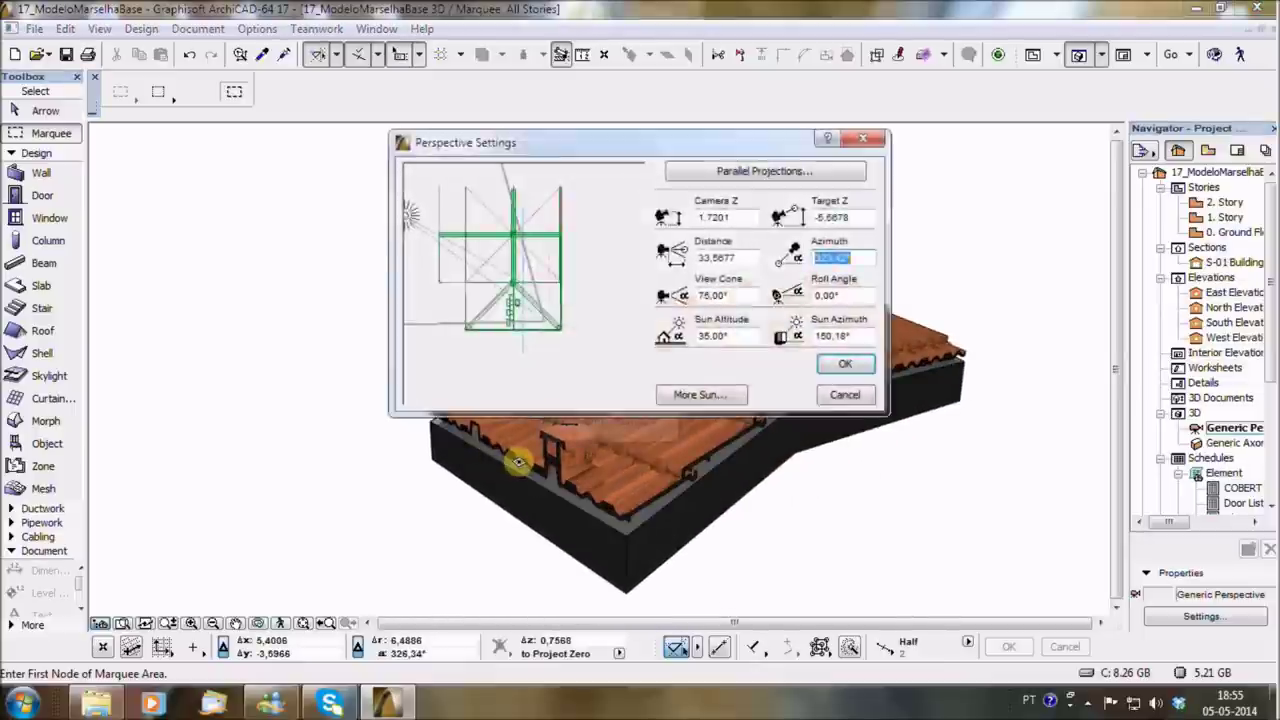
pyautogui.moveTo(395, 307); pyautogui.dragTo(422, 380)
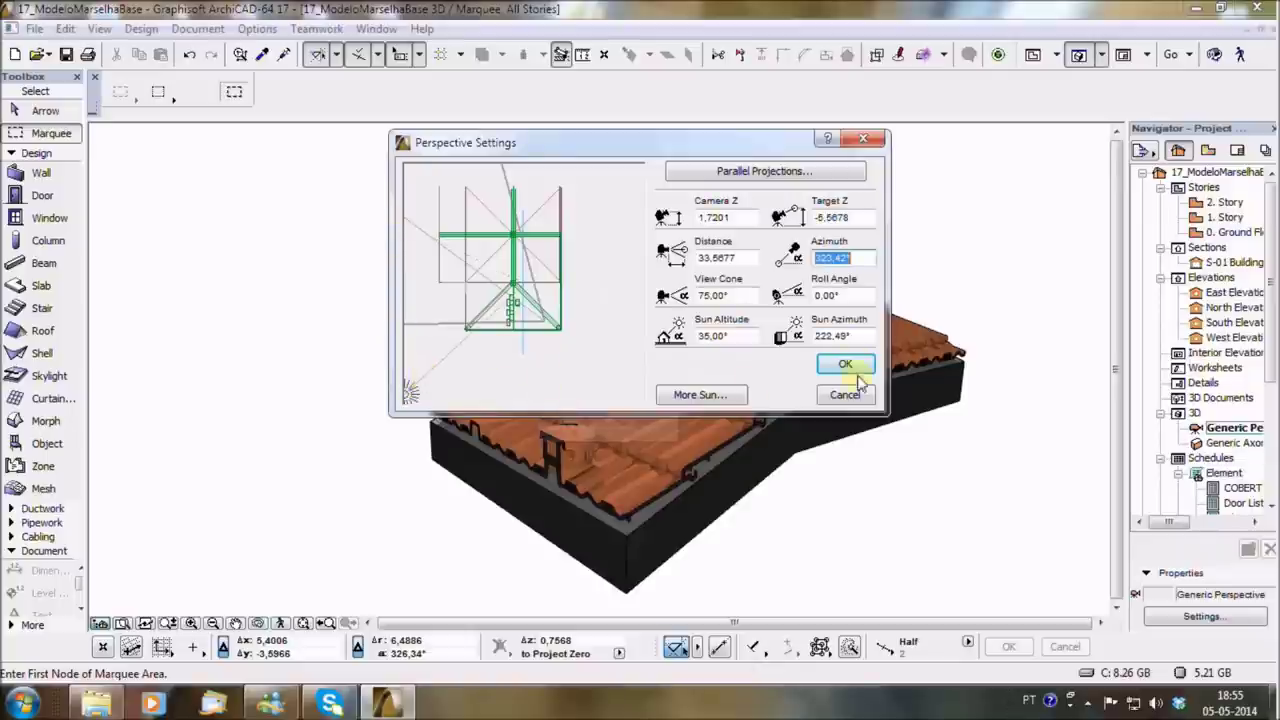
pyautogui.click(850, 366)
pyautogui.moveTo(576, 470)
pyautogui.mouseDown()
pyautogui.moveTo(666, 428)
pyautogui.moveTo(821, 478)
pyautogui.mouseUp()
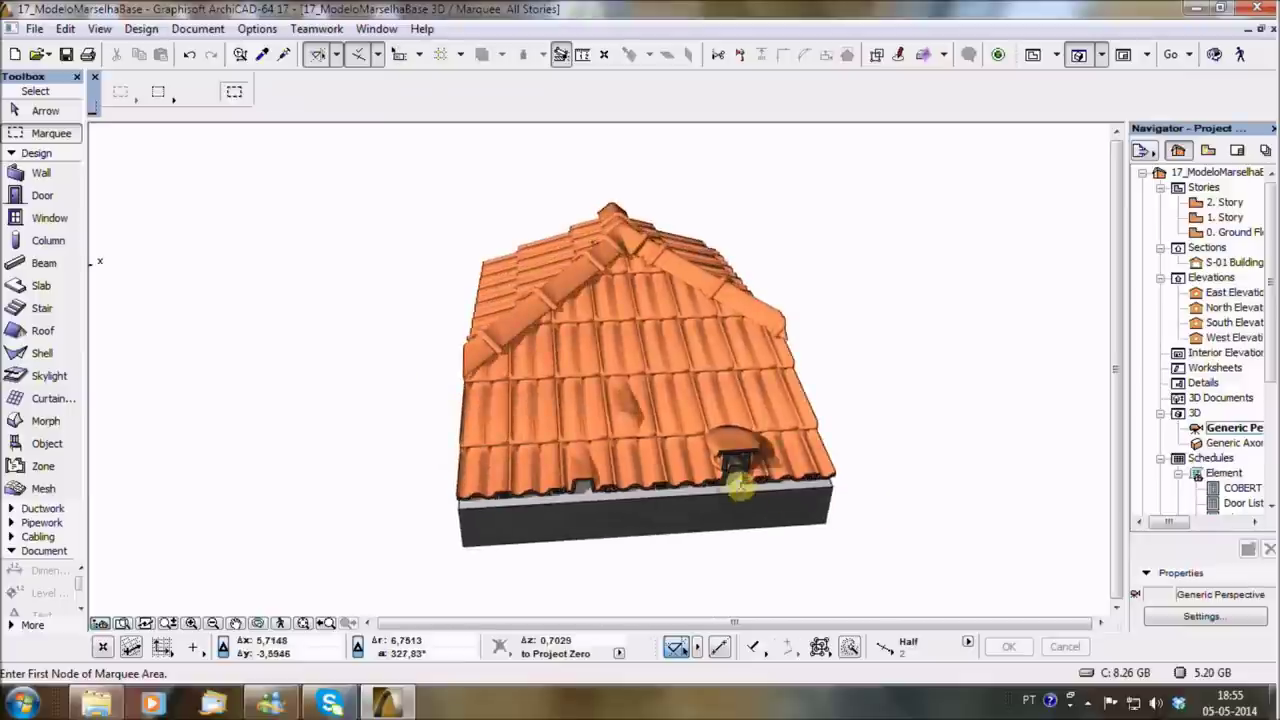
pyautogui.keyDown('shift'); pyautogui.moveTo(665, 497); pyautogui.dragTo(773, 486, button='middle'); pyautogui.keyUp('shift')
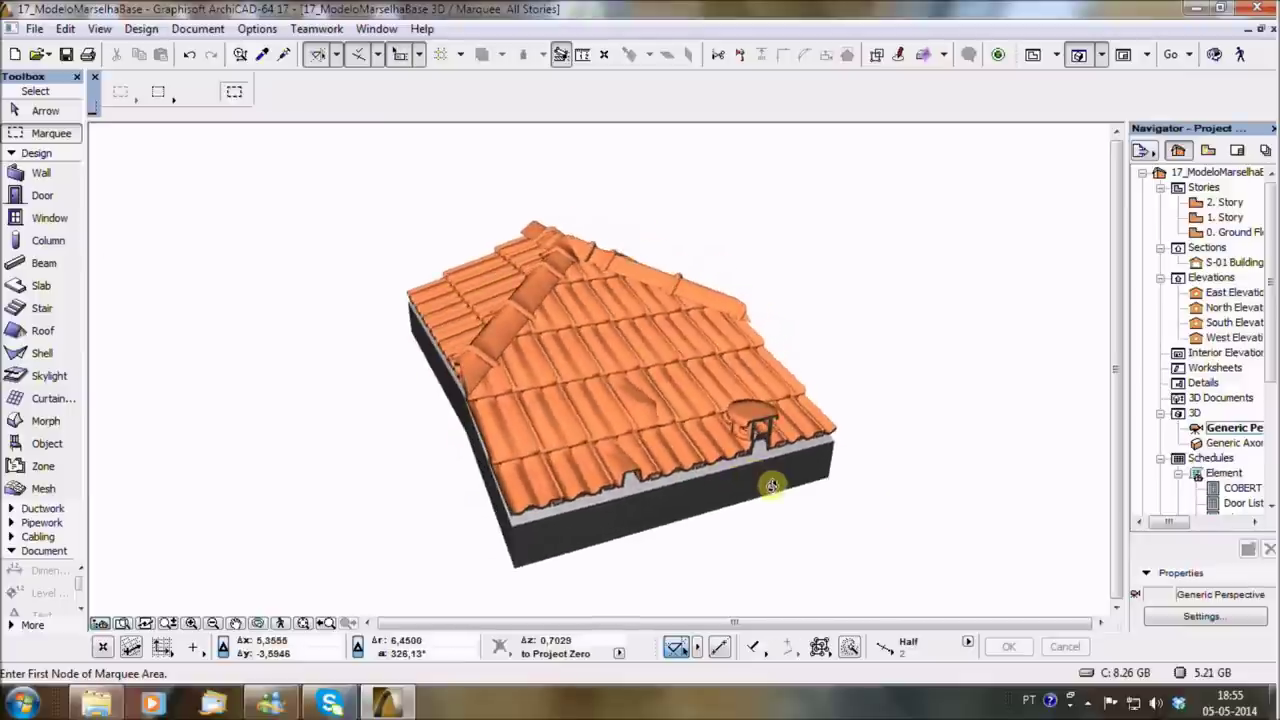
pyautogui.press('F2')
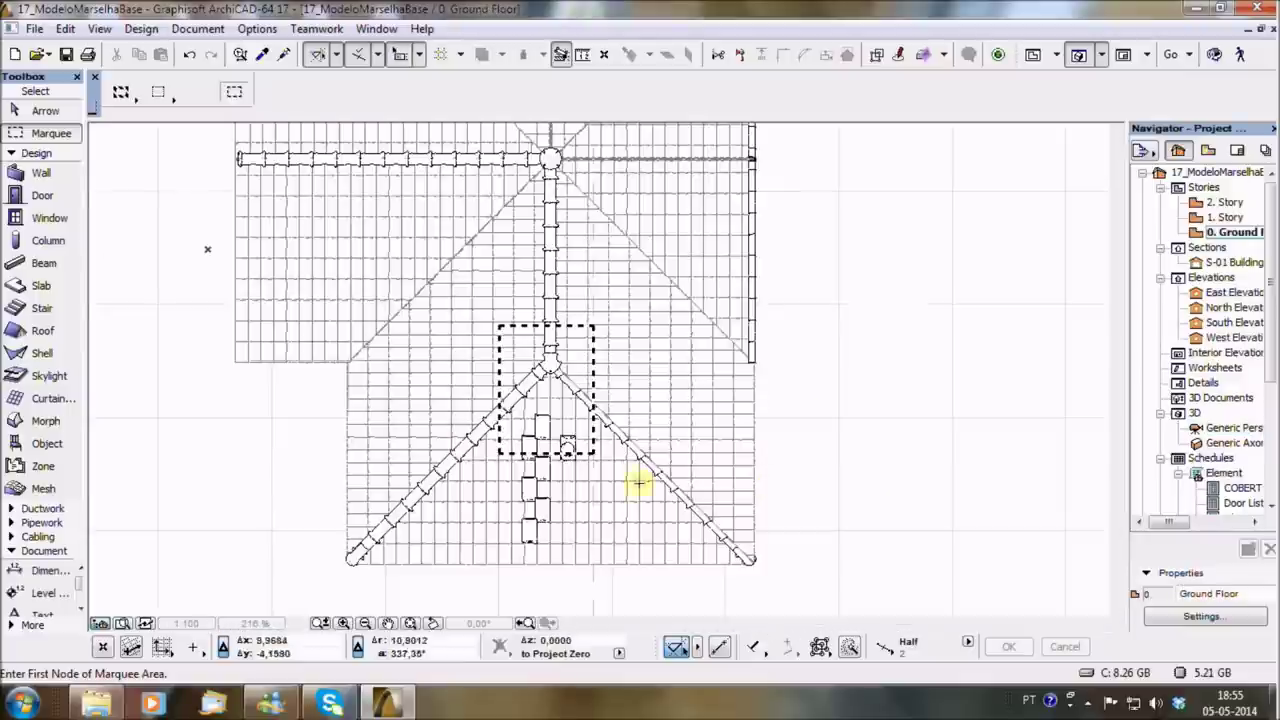
# Replace the marquee with a wider band across the roof's middle and show it in 3D.
pyautogui.click(625, 473)
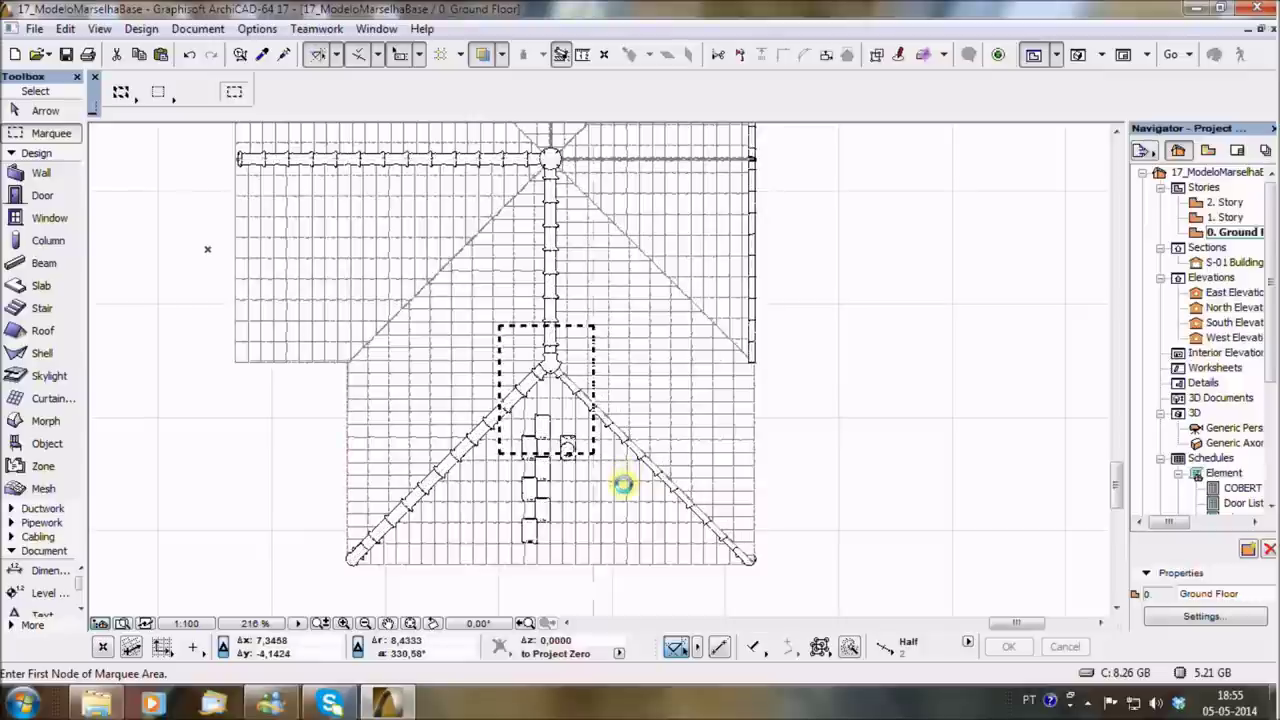
pyautogui.click(778, 450)
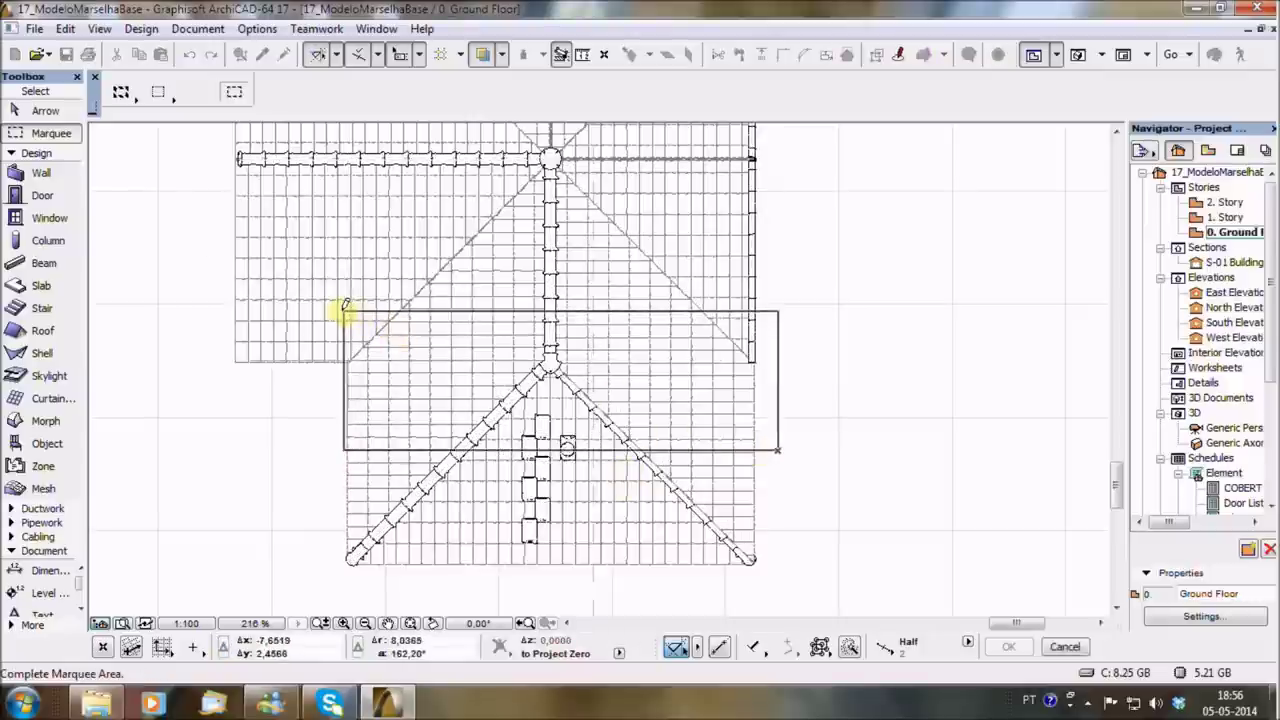
pyautogui.click(346, 268)
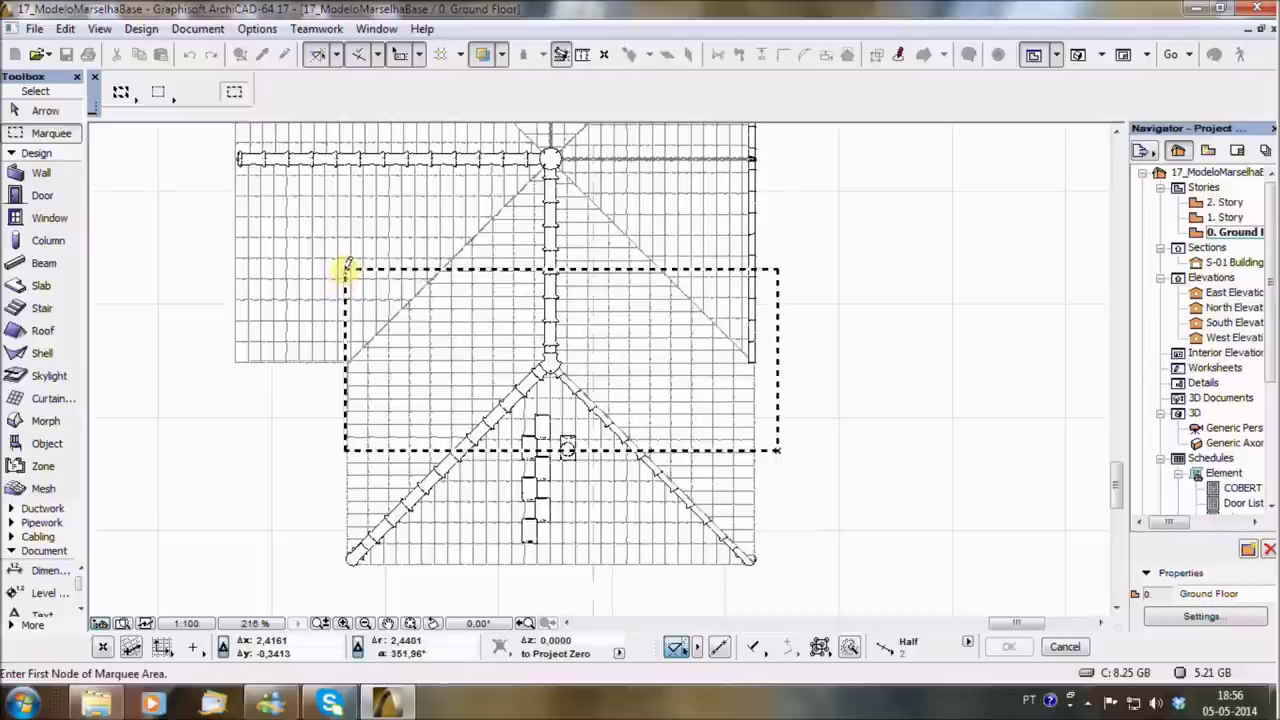
pyautogui.press('F5')
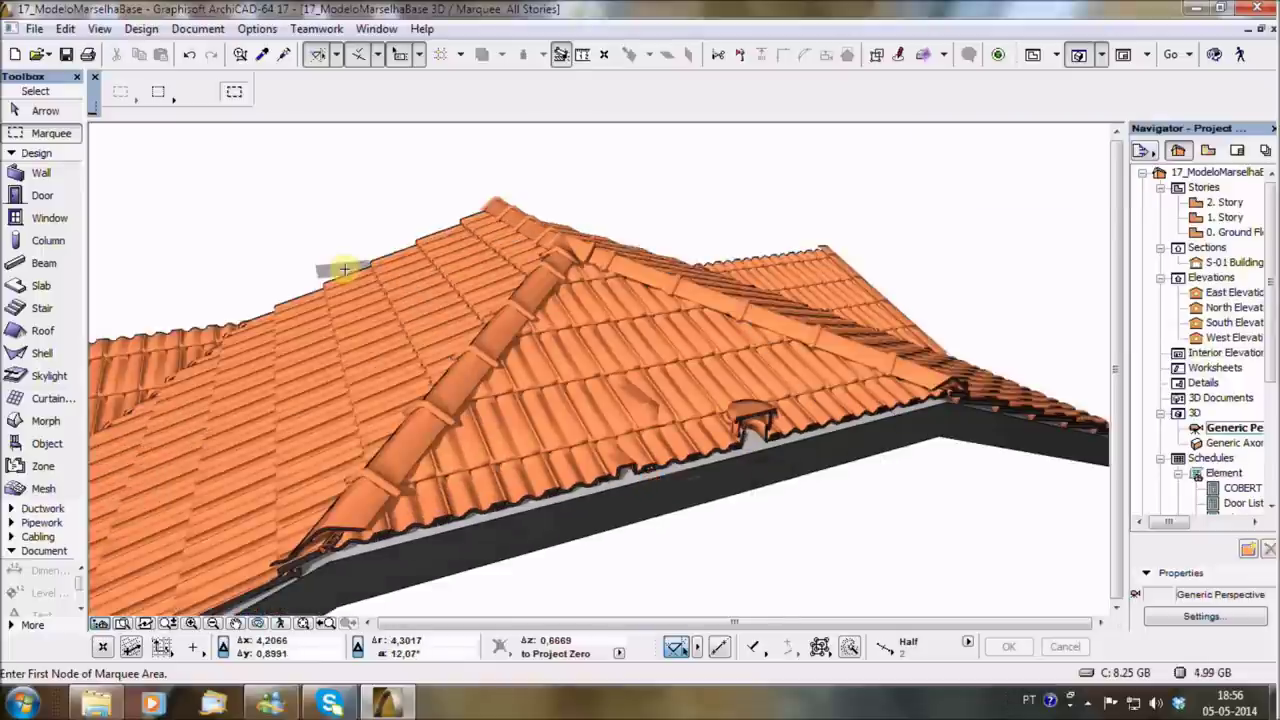
# Orbit and zoom around the cropped roof band, viewing slopes, fascia and hip ridge, then return to plan.
pyautogui.moveTo(823, 531)
pyautogui.keyDown('shift'); pyautogui.mouseDown(button='middle')
pyautogui.moveTo(678, 454)
pyautogui.moveTo(820, 531)
pyautogui.moveTo(845, 559)
pyautogui.mouseUp(button='middle'); pyautogui.keyUp('shift')
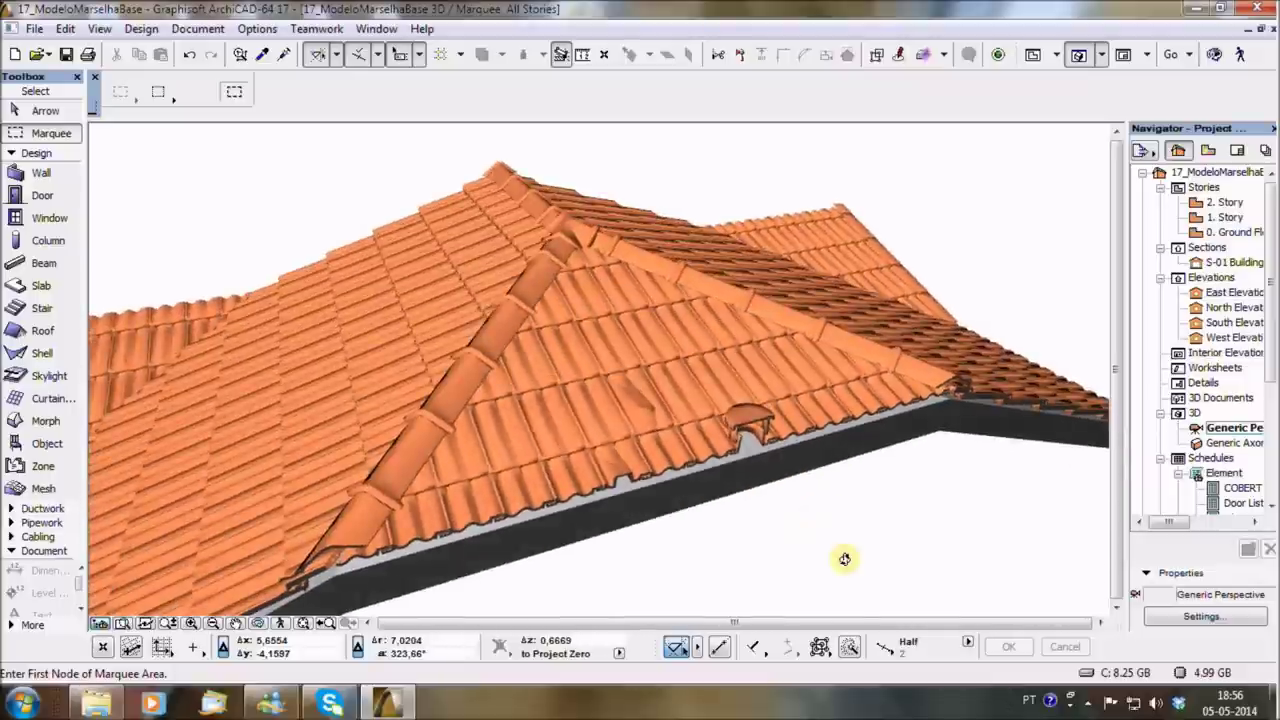
pyautogui.moveTo(568, 499)
pyautogui.keyDown('shift'); pyautogui.mouseDown(button='middle')
pyautogui.moveTo(837, 480)
pyautogui.moveTo(334, 429)
pyautogui.moveTo(403, 443)
pyautogui.moveTo(805, 406)
pyautogui.mouseUp(button='middle'); pyautogui.keyUp('shift')
pyautogui.moveTo(337, 472)
pyautogui.keyDown('shift'); pyautogui.mouseDown(button='middle')
pyautogui.moveTo(317, 477)
pyautogui.moveTo(394, 449)
pyautogui.moveTo(646, 423)
pyautogui.moveTo(729, 391)
pyautogui.moveTo(743, 410)
pyautogui.mouseUp(button='middle'); pyautogui.keyUp('shift')
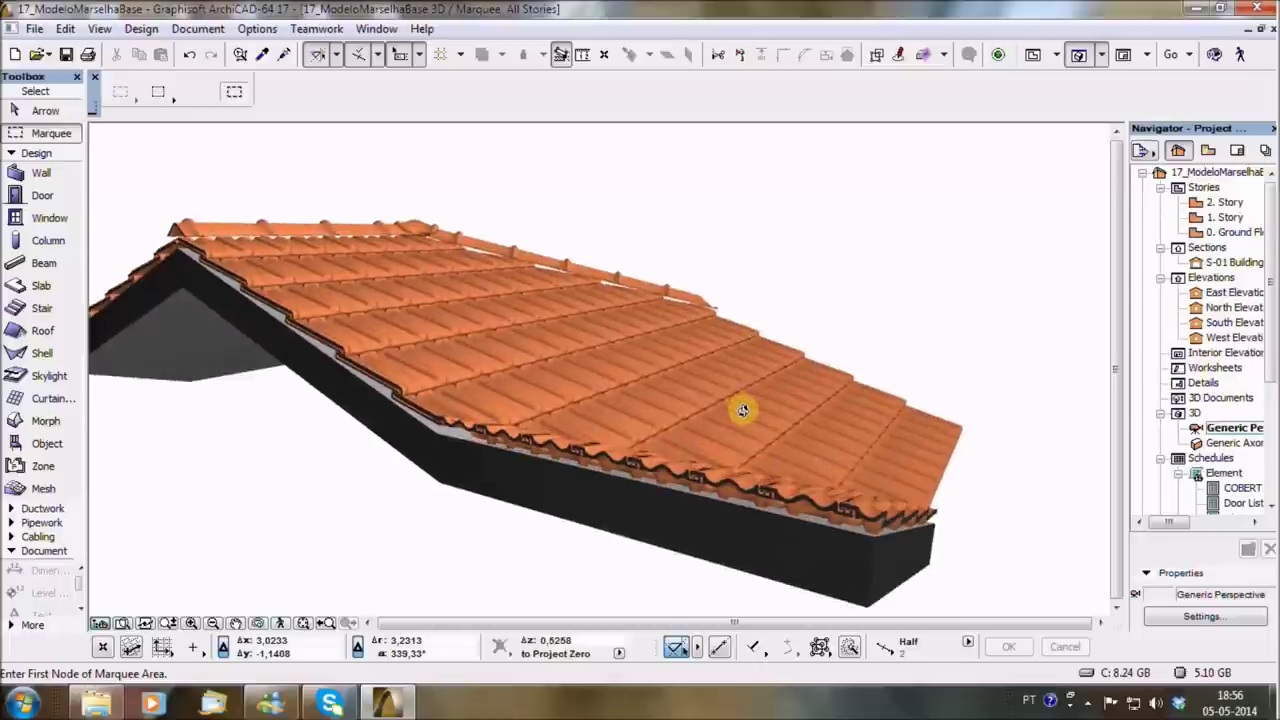
pyautogui.moveTo(642, 520)
pyautogui.keyDown('shift'); pyautogui.mouseDown(button='middle')
pyautogui.moveTo(391, 486)
pyautogui.moveTo(677, 489)
pyautogui.moveTo(740, 520)
pyautogui.moveTo(607, 516)
pyautogui.mouseUp(button='middle'); pyautogui.keyUp('shift')
pyautogui.keyDown('shift'); pyautogui.moveTo(271, 488); pyautogui.dragTo(620, 457, button='middle'); pyautogui.keyUp('shift')
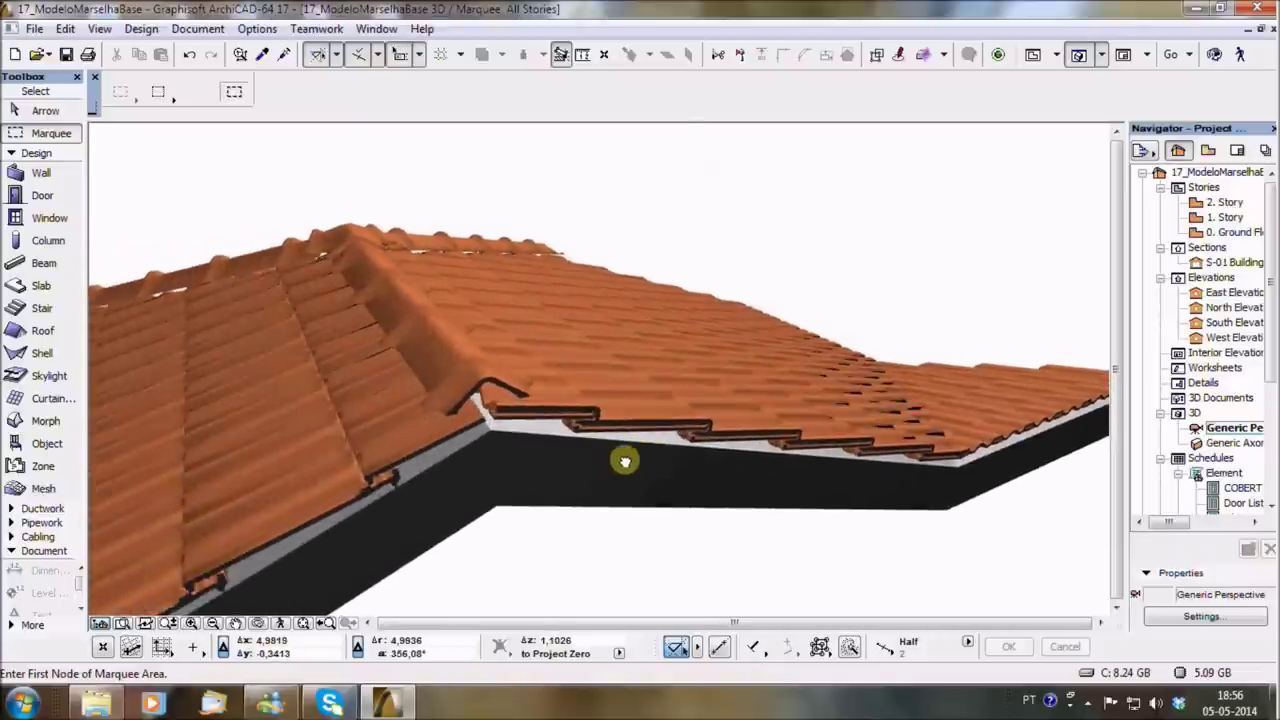
pyautogui.moveTo(246, 497)
pyautogui.keyDown('shift'); pyautogui.mouseDown(button='middle')
pyautogui.moveTo(634, 431)
pyautogui.moveTo(538, 476)
pyautogui.mouseUp(button='middle'); pyautogui.keyUp('shift')
pyautogui.moveTo(268, 475)
pyautogui.keyDown('shift'); pyautogui.mouseDown(button='middle')
pyautogui.moveTo(449, 466)
pyautogui.moveTo(357, 480)
pyautogui.moveTo(550, 401)
pyautogui.mouseUp(button='middle'); pyautogui.keyUp('shift')
pyautogui.scroll(-4, 389, 486)
pyautogui.moveTo(331, 449)
pyautogui.keyDown('shift'); pyautogui.mouseDown(button='middle')
pyautogui.moveTo(346, 457)
pyautogui.moveTo(437, 429)
pyautogui.moveTo(560, 371)
pyautogui.moveTo(414, 391)
pyautogui.moveTo(331, 486)
pyautogui.moveTo(391, 491)
pyautogui.moveTo(257, 491)
pyautogui.moveTo(349, 523)
pyautogui.moveTo(711, 452)
pyautogui.mouseUp(button='middle'); pyautogui.keyUp('shift')
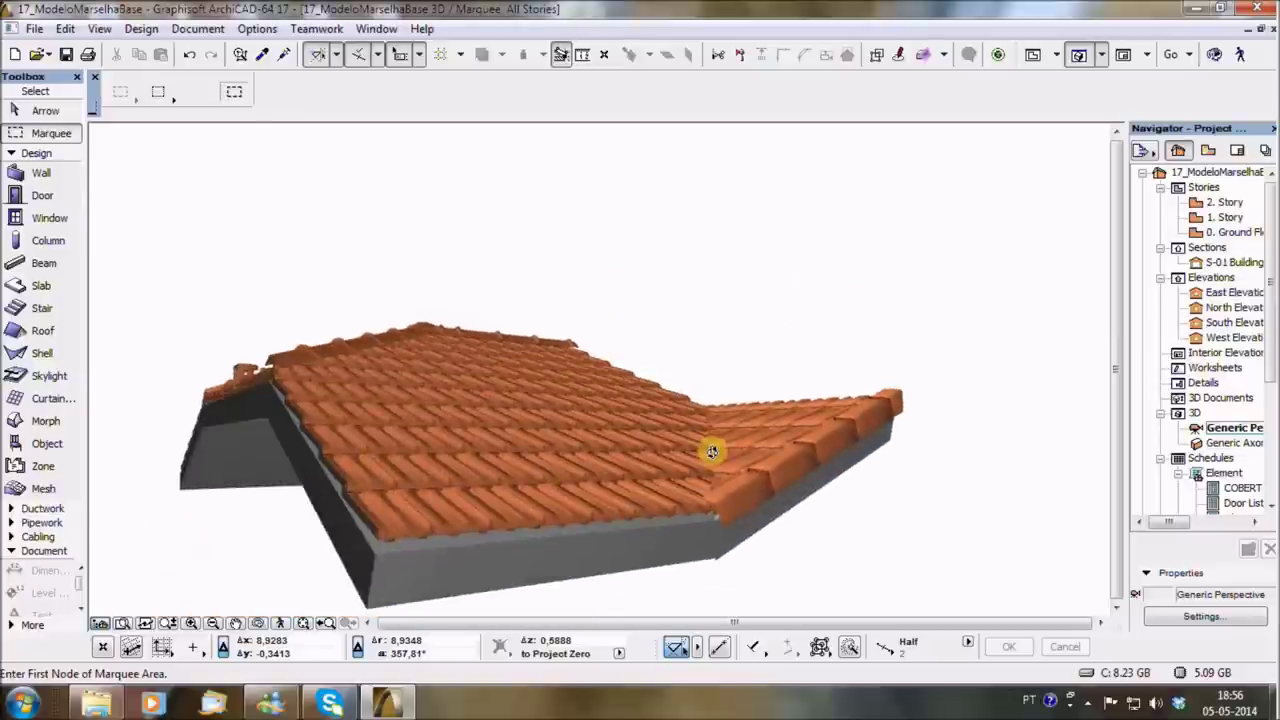
pyautogui.moveTo(344, 470)
pyautogui.keyDown('shift'); pyautogui.mouseDown(button='middle')
pyautogui.moveTo(257, 443)
pyautogui.moveTo(392, 474)
pyautogui.moveTo(591, 491)
pyautogui.moveTo(591, 480)
pyautogui.mouseUp(button='middle'); pyautogui.keyUp('shift')
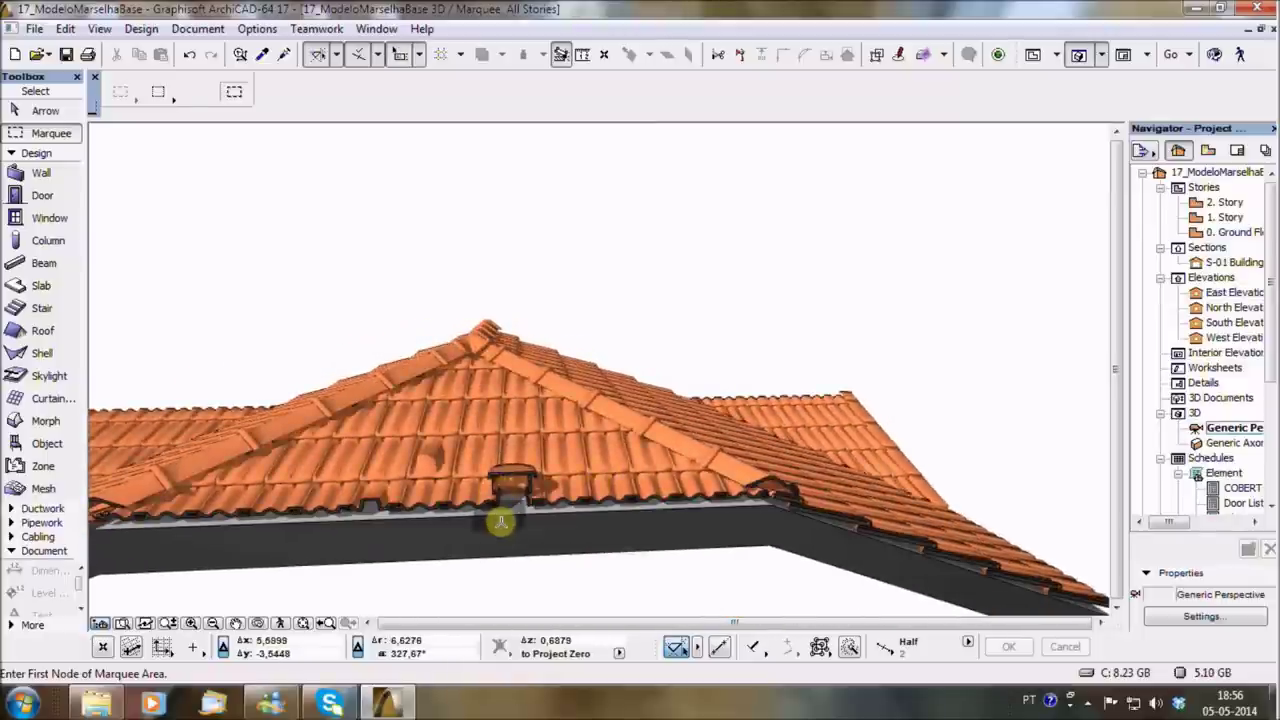
pyautogui.press('F2')
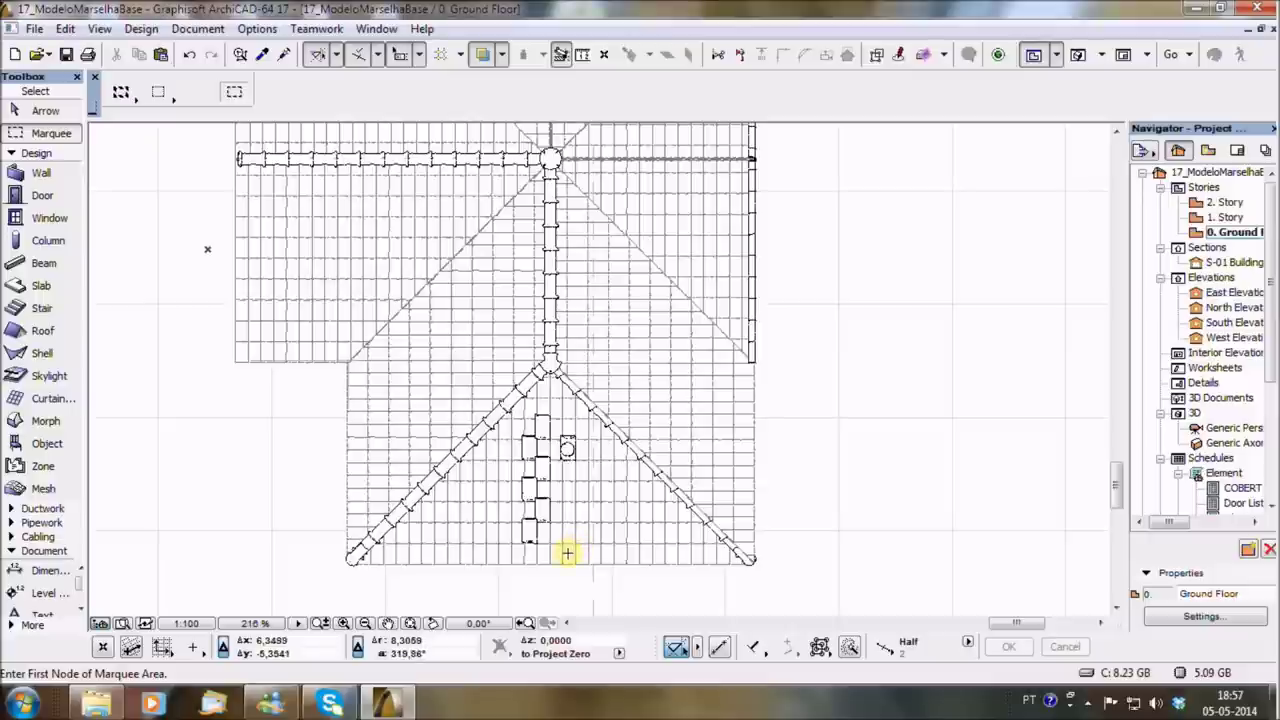
# Marquee a narrow strip over the central tiles from the front eave and show it in 3D.
pyautogui.click(567, 553)
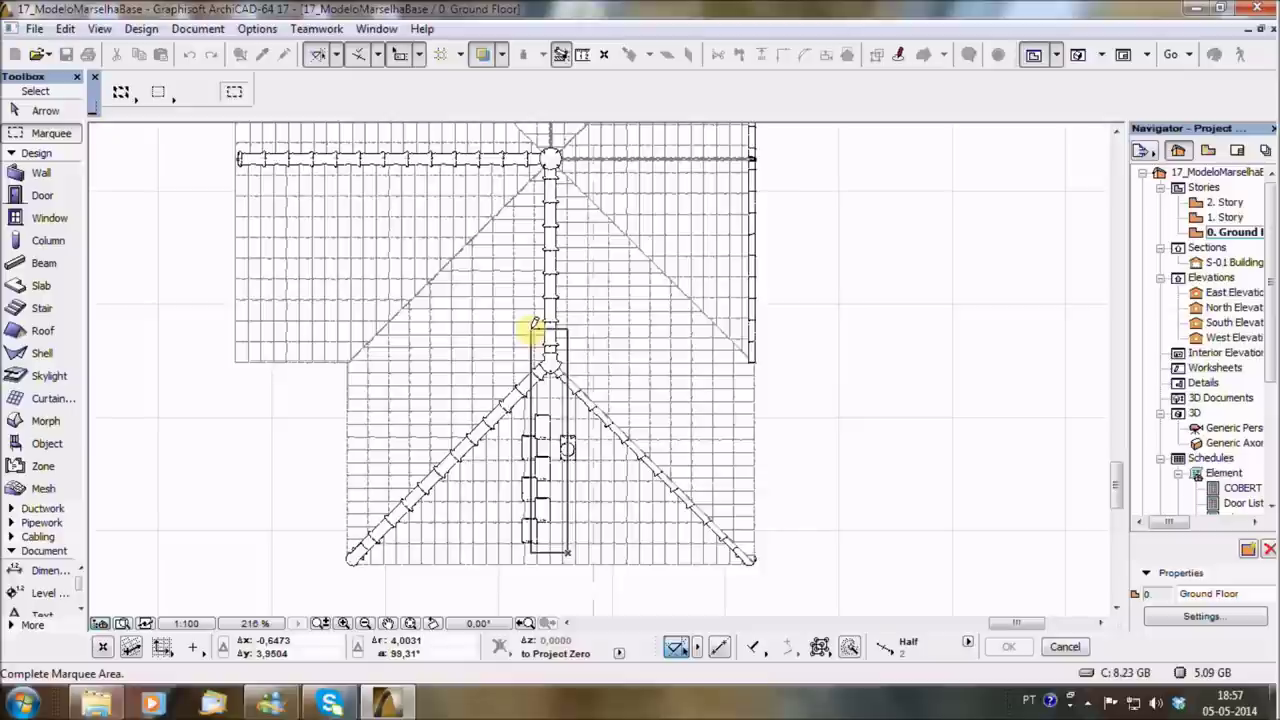
pyautogui.click(533, 325)
pyautogui.press('F3')
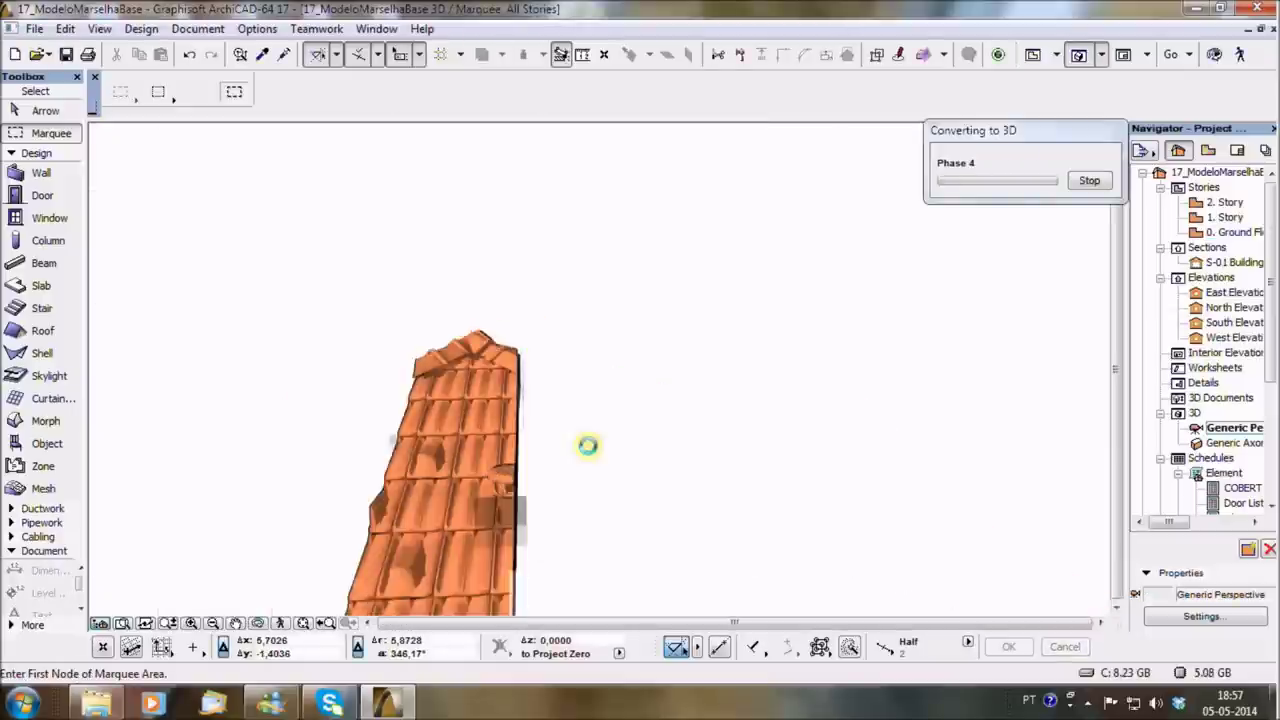
# Zoom in and orbit along the cropped tile strip and roof edge, then return to the plan.
pyautogui.moveTo(586, 443)
pyautogui.keyDown('shift'); pyautogui.mouseDown(button='middle')
pyautogui.moveTo(563, 480)
pyautogui.moveTo(371, 449)
pyautogui.moveTo(706, 503)
pyautogui.moveTo(737, 394)
pyautogui.moveTo(310, 443)
pyautogui.moveTo(757, 437)
pyautogui.moveTo(848, 246)
pyautogui.moveTo(852, 352)
pyautogui.moveTo(837, 366)
pyautogui.moveTo(449, 411)
pyautogui.moveTo(231, 371)
pyautogui.moveTo(814, 503)
pyautogui.moveTo(749, 474)
pyautogui.moveTo(814, 523)
pyautogui.moveTo(653, 468)
pyautogui.moveTo(560, 523)
pyautogui.moveTo(857, 549)
pyautogui.moveTo(506, 425)
pyautogui.moveTo(631, 460)
pyautogui.moveTo(889, 480)
pyautogui.moveTo(486, 409)
pyautogui.moveTo(453, 324)
pyautogui.moveTo(720, 483)
pyautogui.moveTo(751, 483)
pyautogui.moveTo(640, 440)
pyautogui.moveTo(437, 429)
pyautogui.moveTo(388, 407)
pyautogui.moveTo(560, 506)
pyautogui.moveTo(509, 477)
pyautogui.moveTo(529, 451)
pyautogui.moveTo(674, 458)
pyautogui.mouseUp(button='middle'); pyautogui.keyUp('shift')
pyautogui.scroll(1, 674, 458)
pyautogui.scroll(1, 689, 517)
pyautogui.scroll(1, 689, 534)
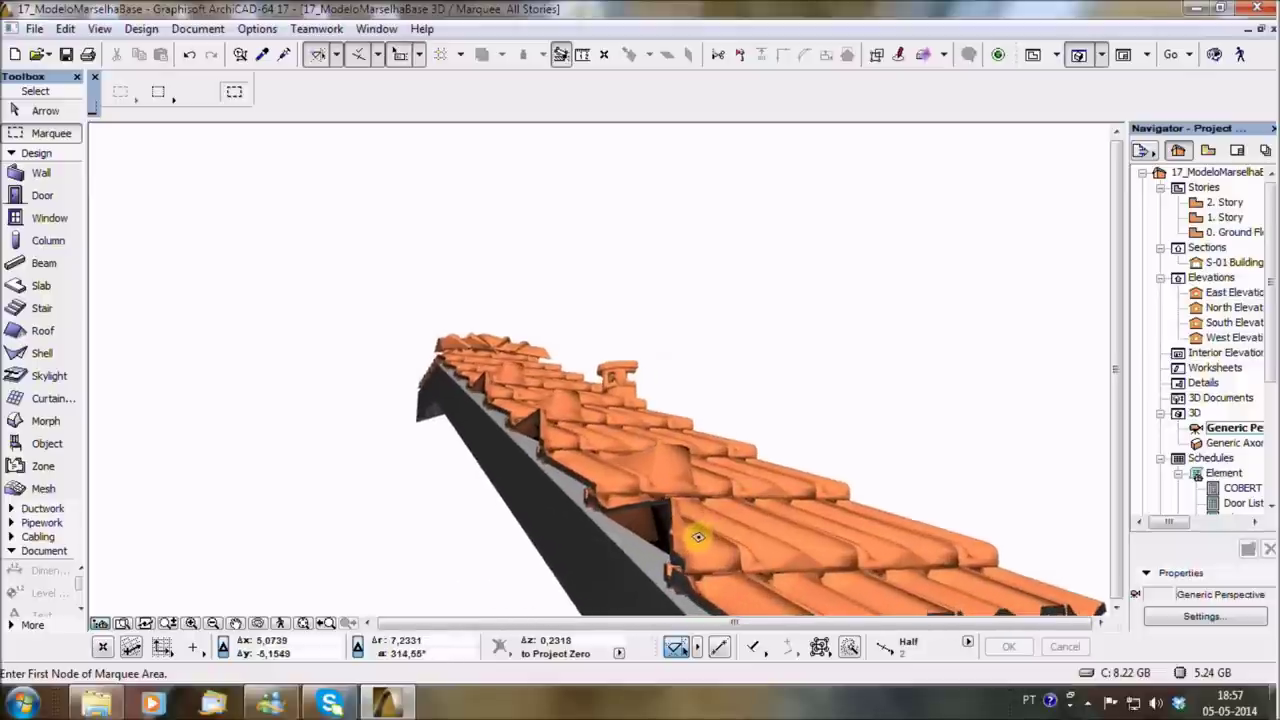
pyautogui.moveTo(734, 523)
pyautogui.keyDown('shift'); pyautogui.mouseDown(button='middle')
pyautogui.moveTo(697, 497)
pyautogui.moveTo(392, 527)
pyautogui.mouseUp(button='middle'); pyautogui.keyUp('shift')
pyautogui.moveTo(643, 390)
pyautogui.keyDown('shift'); pyautogui.mouseDown(button='middle')
pyautogui.moveTo(777, 351)
pyautogui.moveTo(443, 434)
pyautogui.moveTo(449, 480)
pyautogui.moveTo(677, 500)
pyautogui.moveTo(680, 440)
pyautogui.moveTo(666, 421)
pyautogui.moveTo(660, 451)
pyautogui.moveTo(654, 434)
pyautogui.moveTo(692, 374)
pyautogui.moveTo(688, 433)
pyautogui.mouseUp(button='middle'); pyautogui.keyUp('shift')
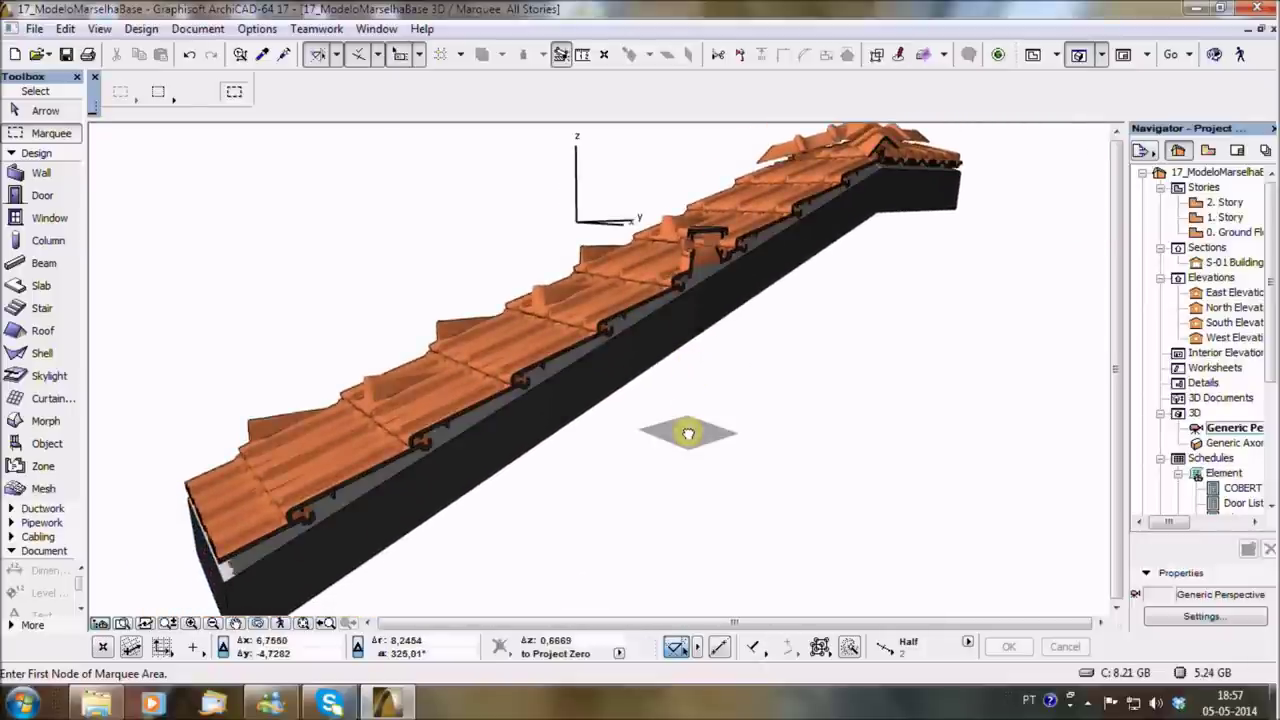
pyautogui.press('F2')
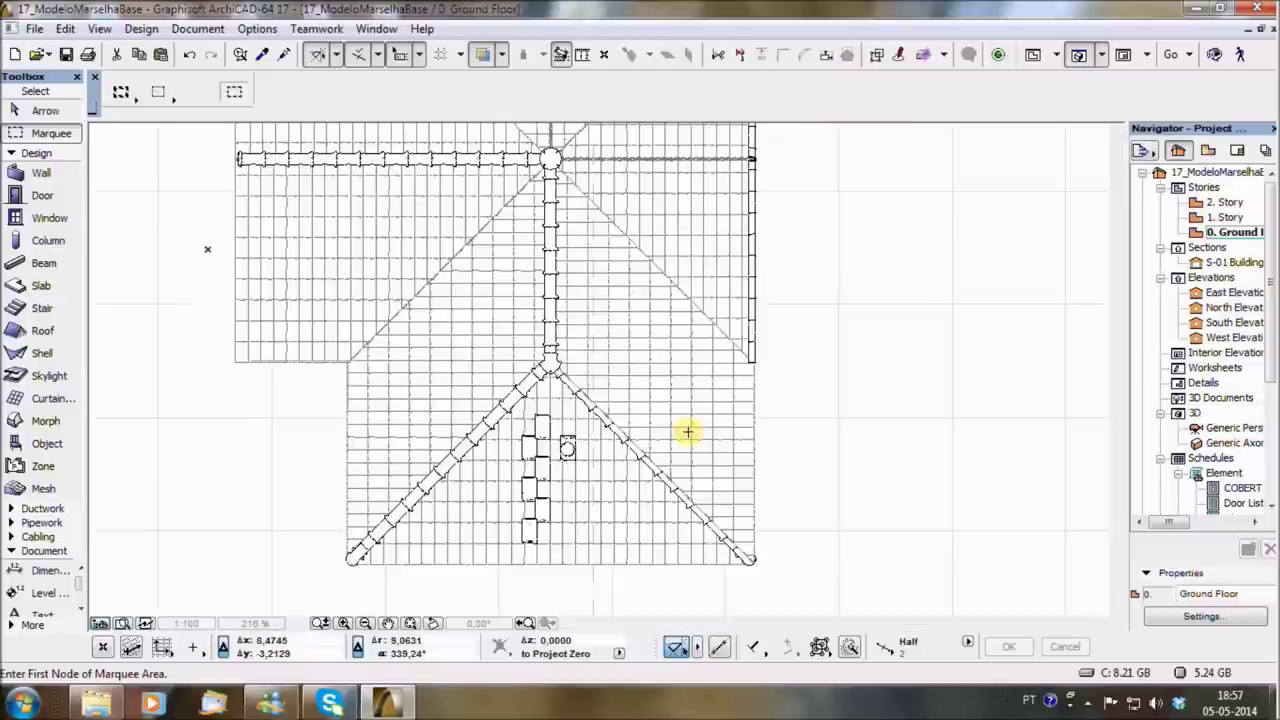
# Clear the marquee and show the whole roof in 3D with an Isometric parallel projection.
pyautogui.press('Escape')
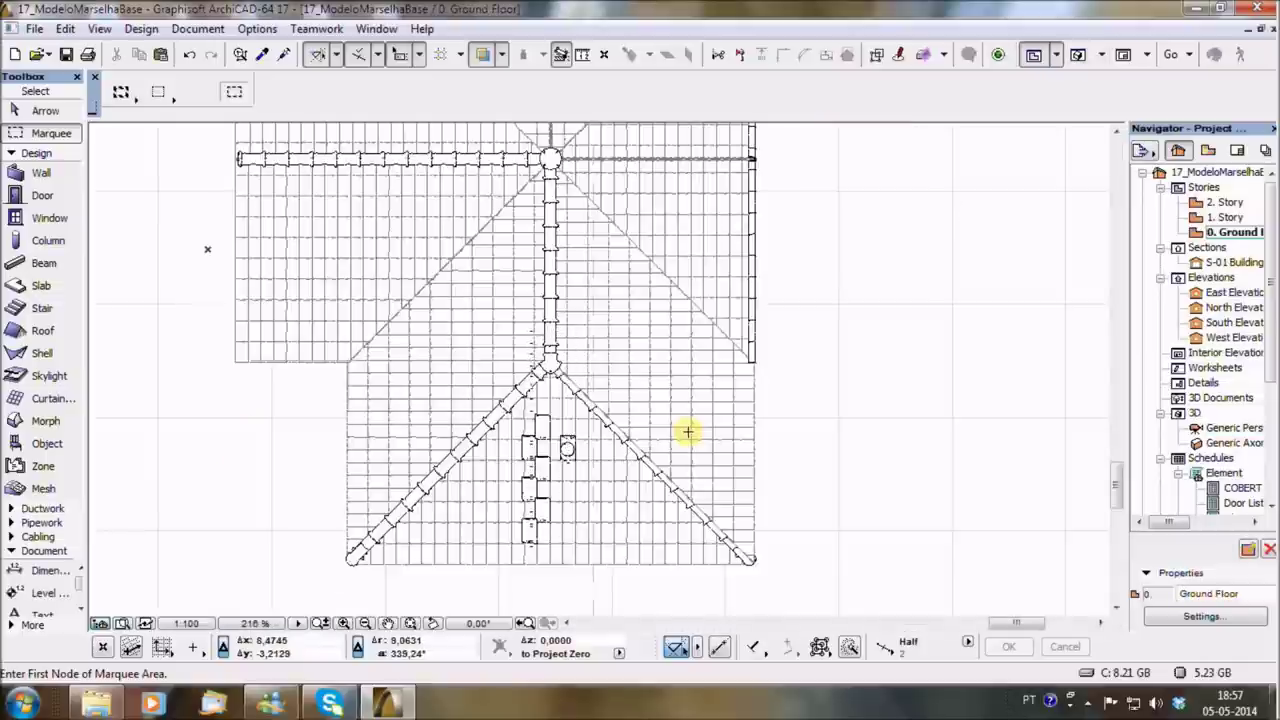
pyautogui.press('F3')
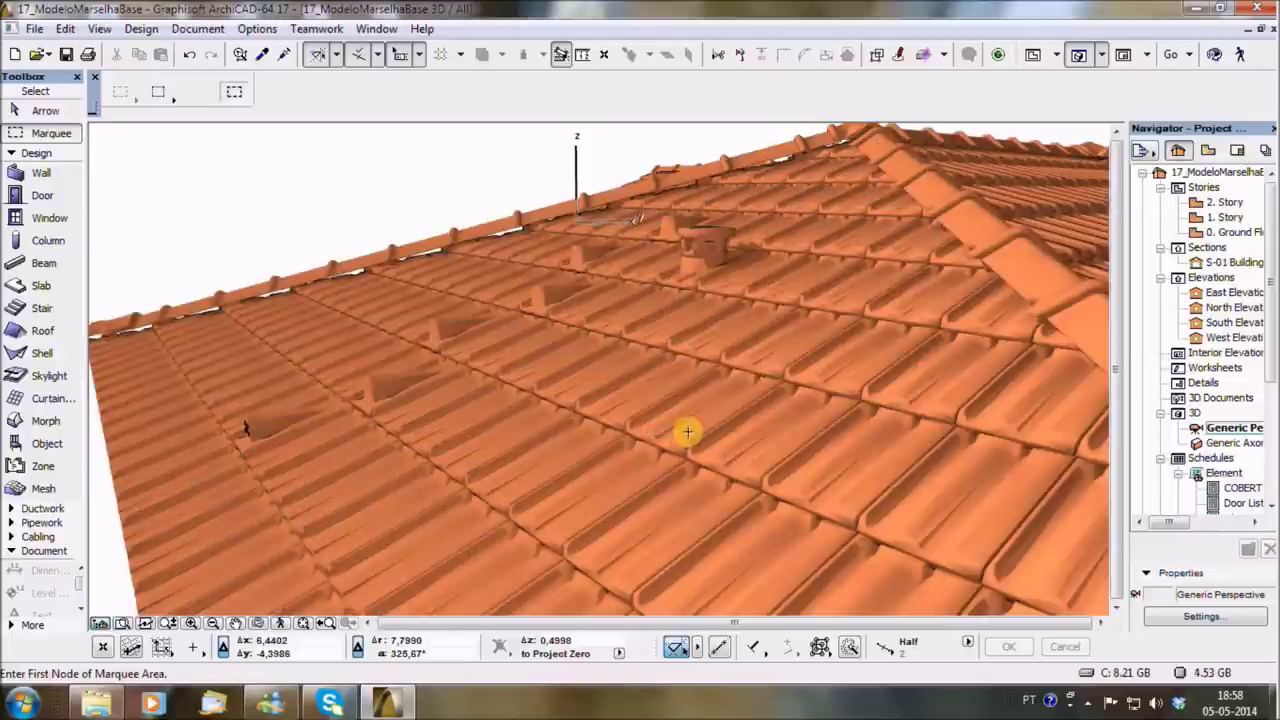
pyautogui.hotkey('ctrl', 'shift', 'F3')
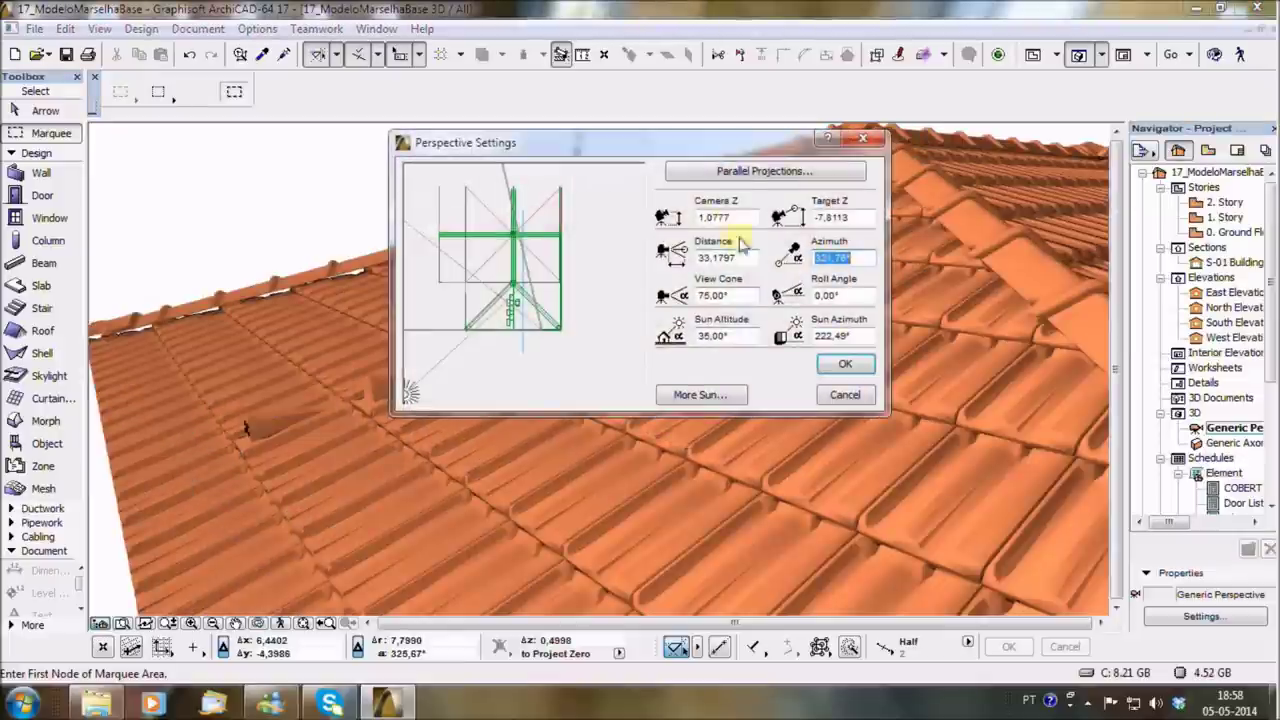
pyautogui.click(748, 170)
pyautogui.click(772, 160)
pyautogui.click(779, 170)
pyautogui.click(840, 198)
pyautogui.click(970, 190)
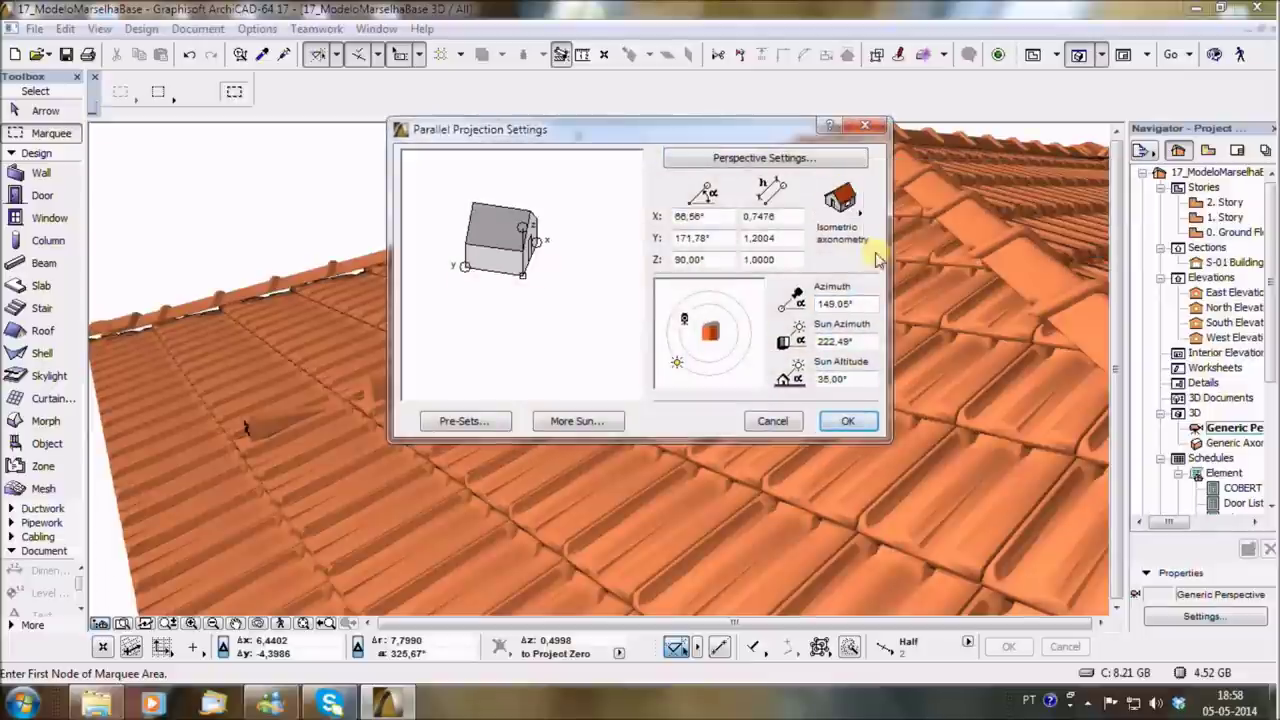
pyautogui.click(831, 421)
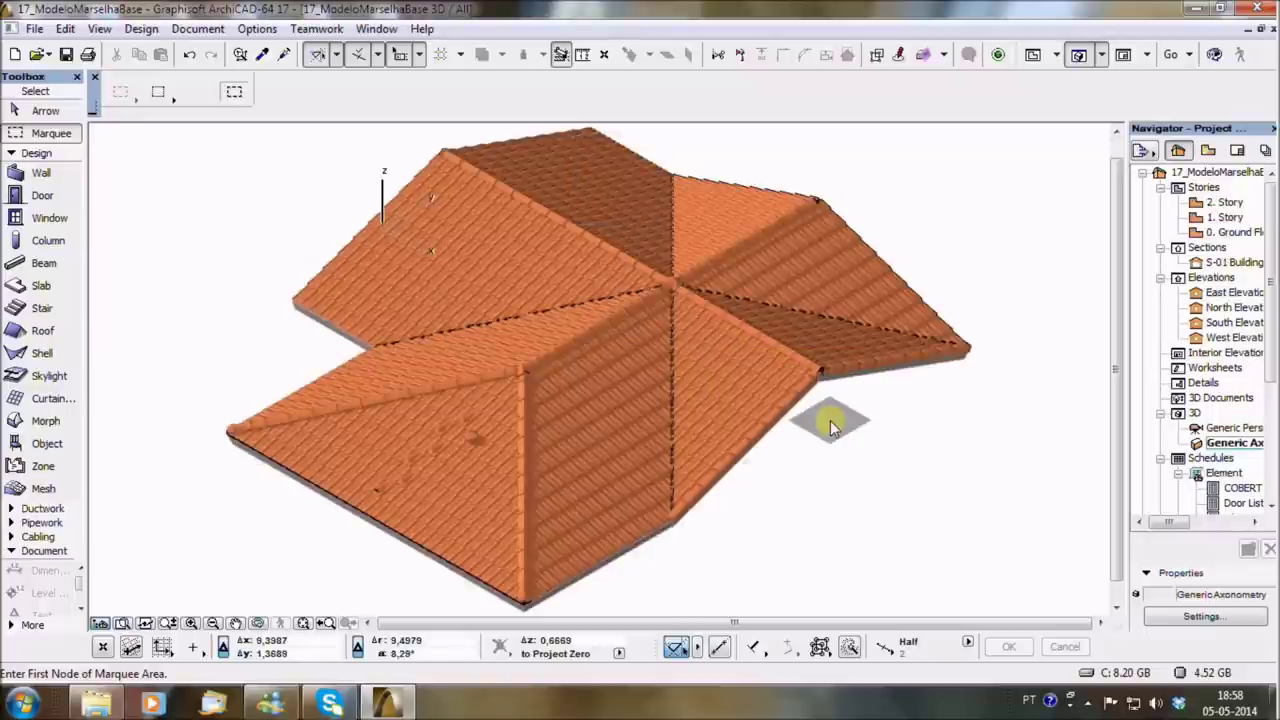
# Open the COBERT Telhas Cobert schedule at 100% and inspect the Passadeira com Ventilação finish column.
pyautogui.doubleClick(1240, 488)
pyautogui.moveTo(331, 574); pyautogui.dragTo(594, 560)
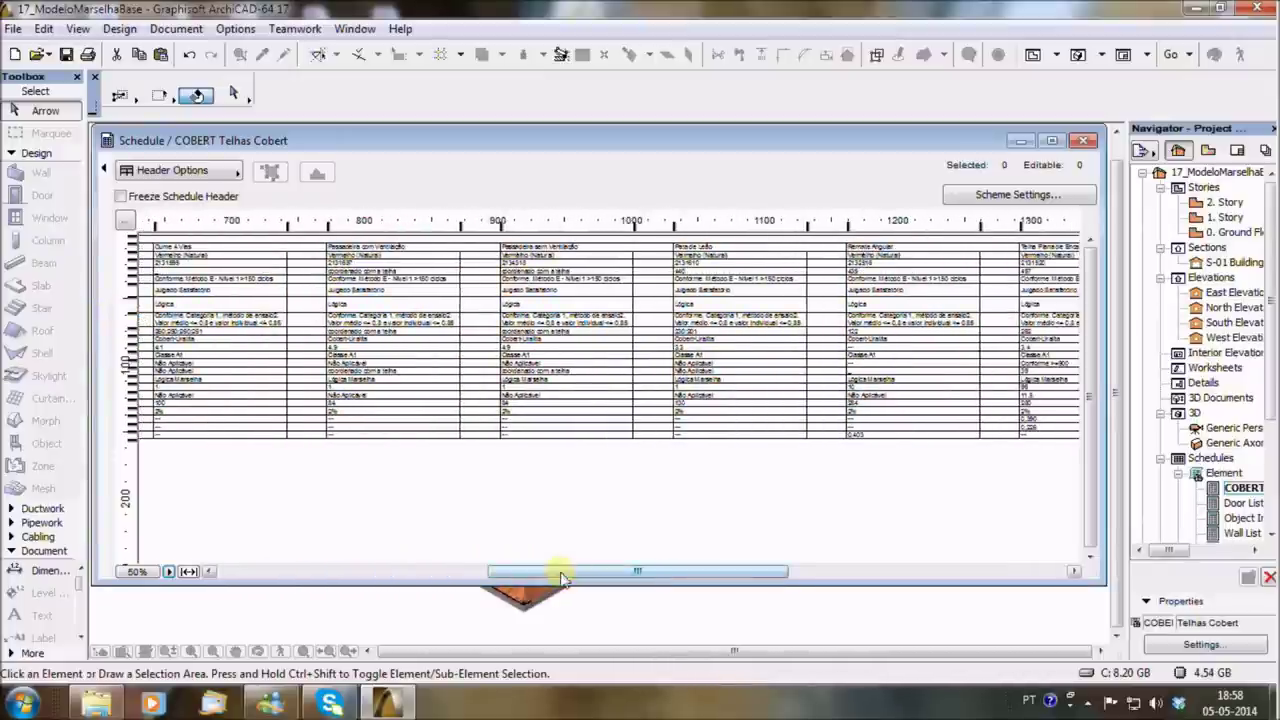
pyautogui.moveTo(698, 574)
pyautogui.mouseDown()
pyautogui.moveTo(1067, 570)
pyautogui.moveTo(309, 600)
pyautogui.moveTo(365, 552)
pyautogui.mouseUp()
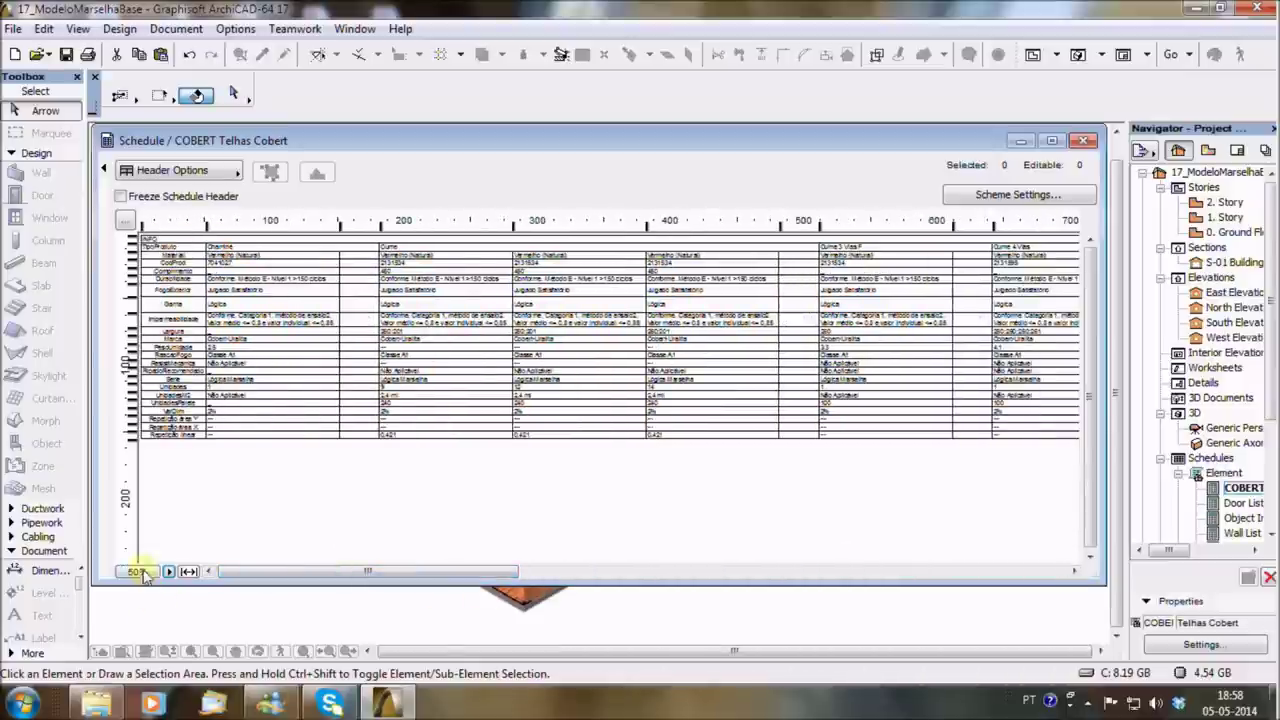
pyautogui.click(143, 575)
pyautogui.moveTo(340, 575); pyautogui.dragTo(610, 563)
pyautogui.click(606, 278)
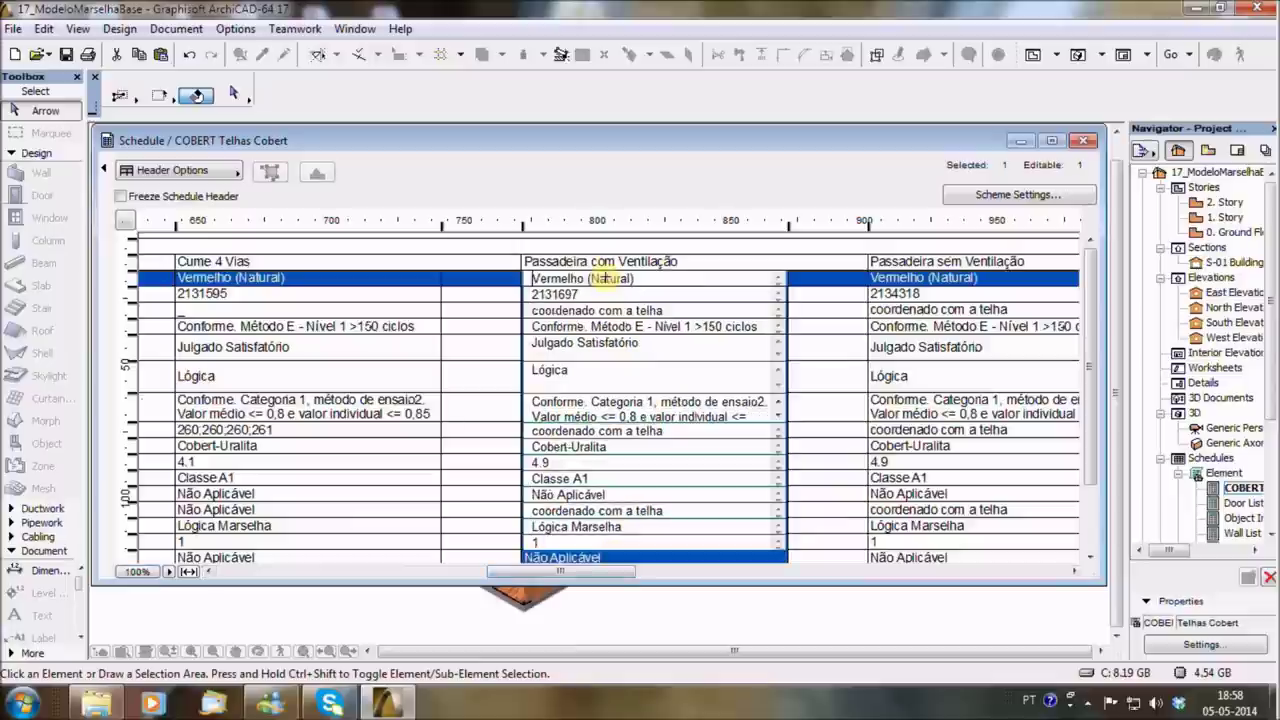
pyautogui.moveTo(645, 281); pyautogui.dragTo(500, 290)
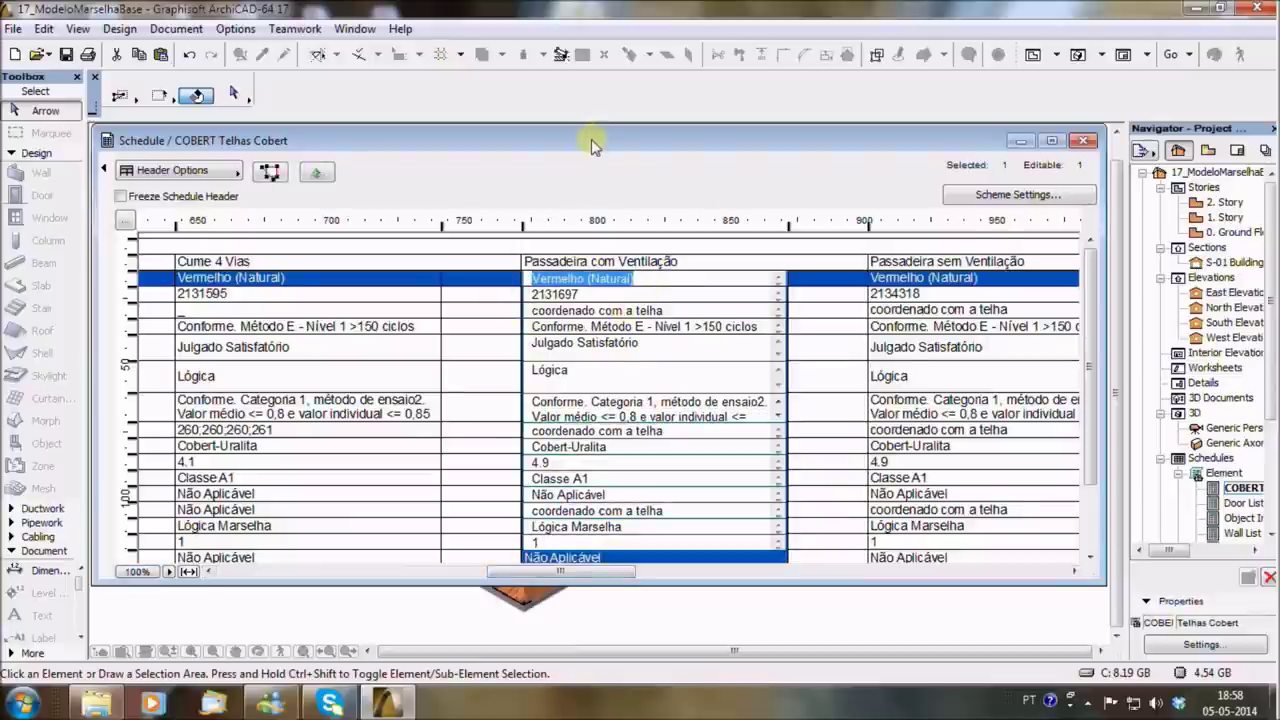
pyautogui.moveTo(591, 146); pyautogui.dragTo(723, 292)
# Return to the 3D axonometry and select all 30 tile objects with the Object tool.
pyautogui.click(735, 168)
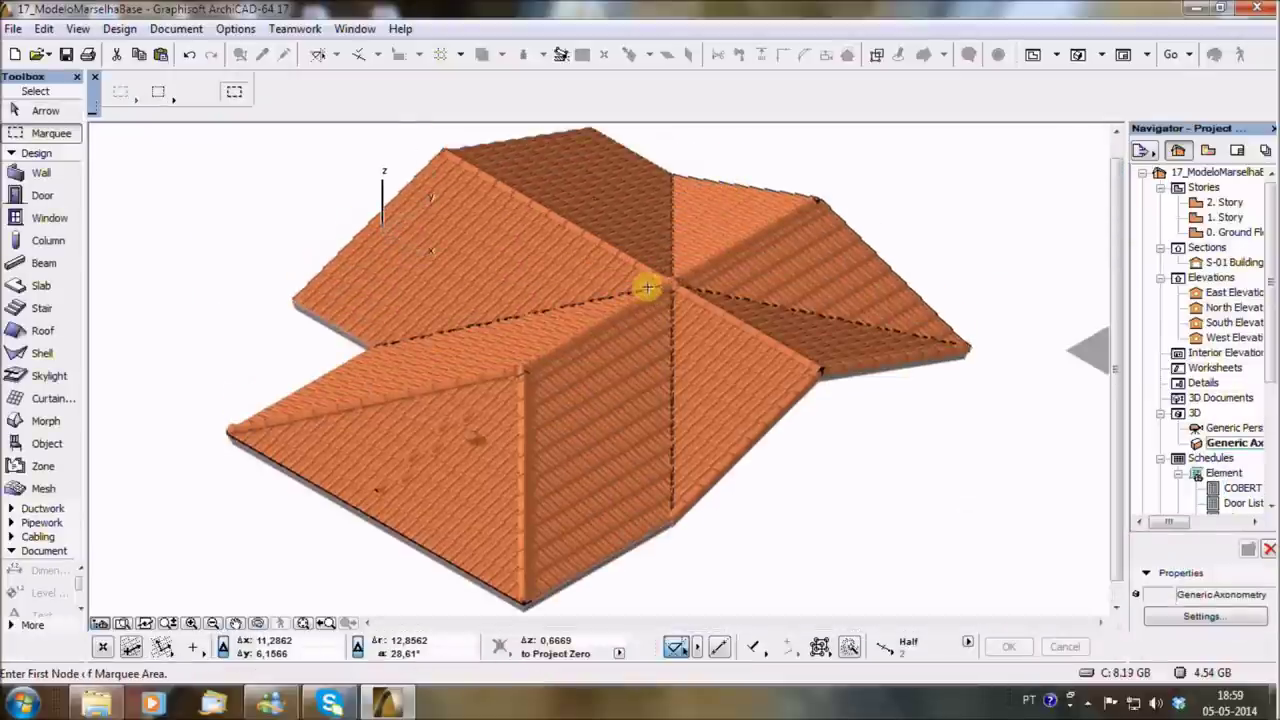
pyautogui.click(35, 444)
pyautogui.hotkey('ctrl', 'a')
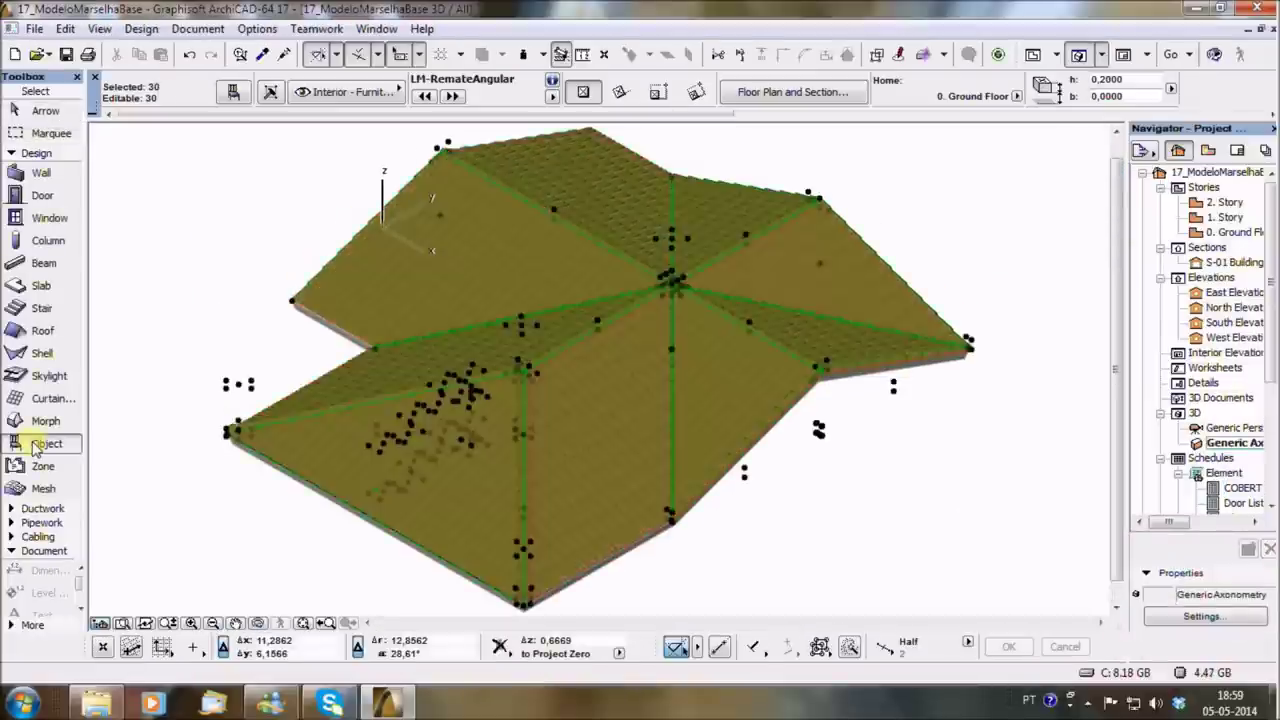
# Change the Acabamento of the selected tiles to Cobre (Mate), then deselect them.
pyautogui.doubleClick(35, 444)
pyautogui.click(730, 531)
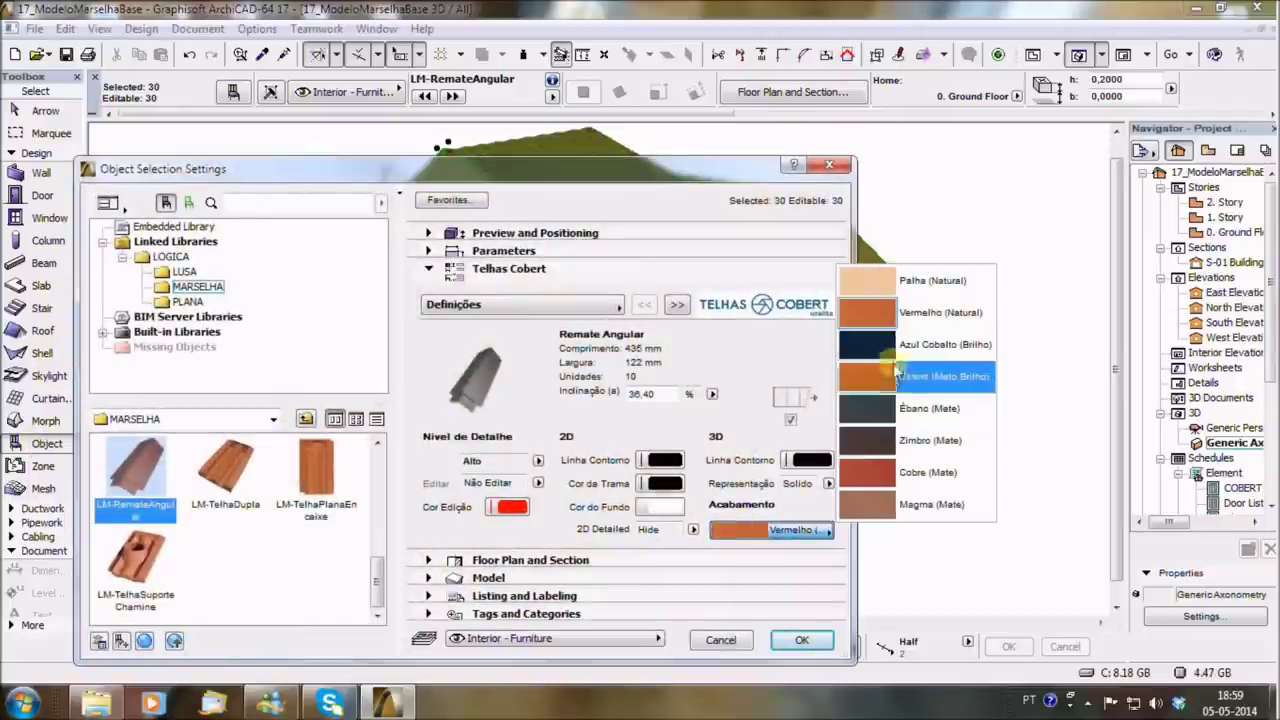
pyautogui.click(881, 474)
pyautogui.click(803, 640)
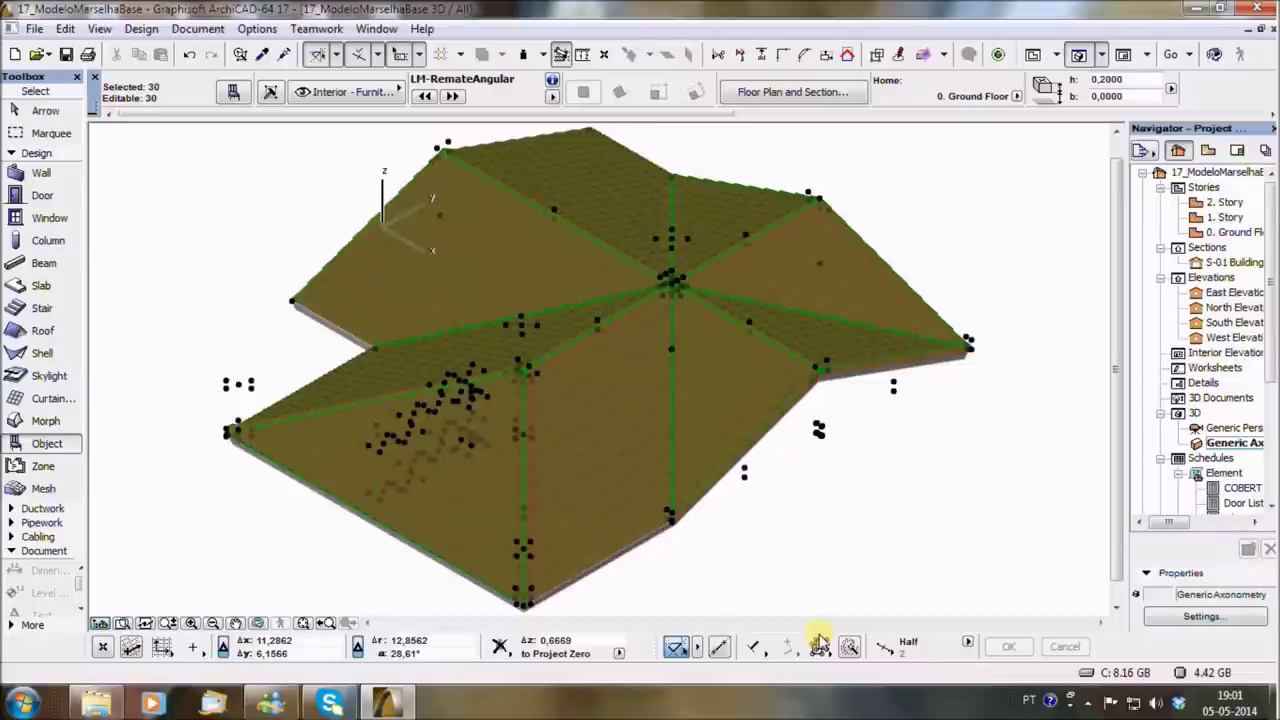
pyautogui.press('Escape')
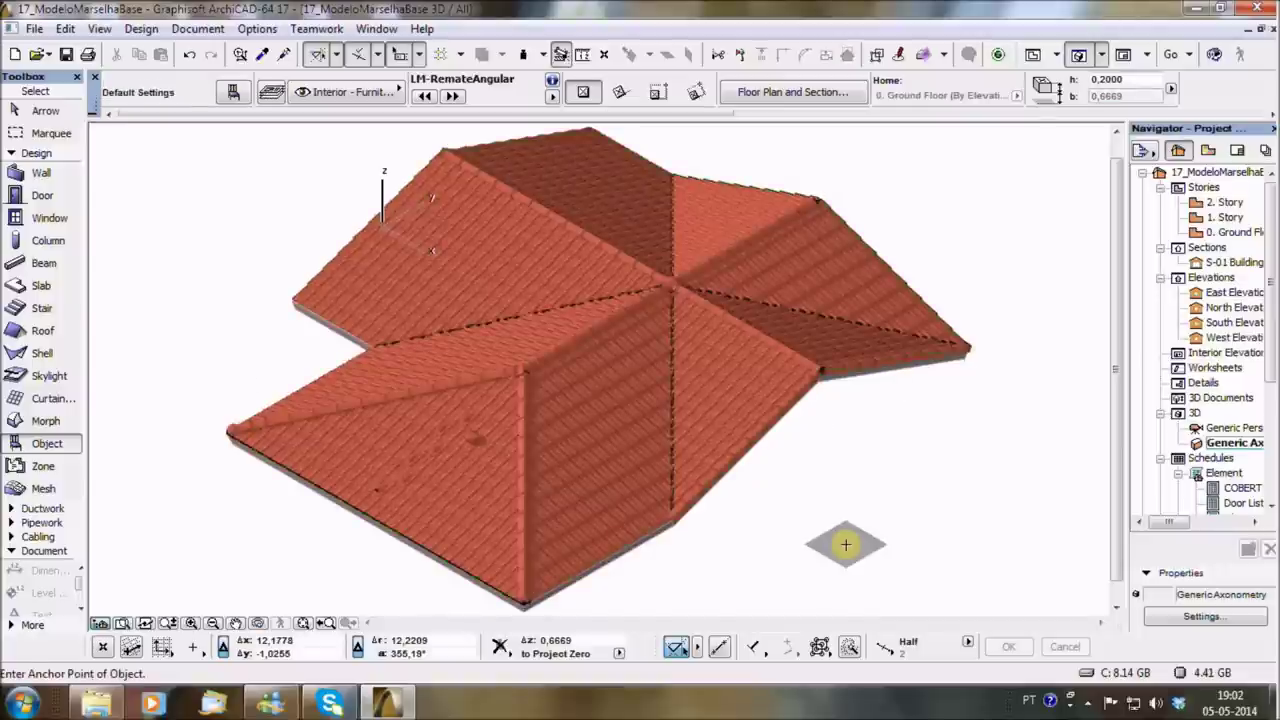
# Open the COBERT Telhas Cobert schedule from the Navigator project views.
pyautogui.moveTo(740, 523)
pyautogui.keyDown('shift'); pyautogui.mouseDown(button='middle')
pyautogui.moveTo(568, 464)
pyautogui.moveTo(741, 503)
pyautogui.mouseUp(button='middle'); pyautogui.keyUp('shift')
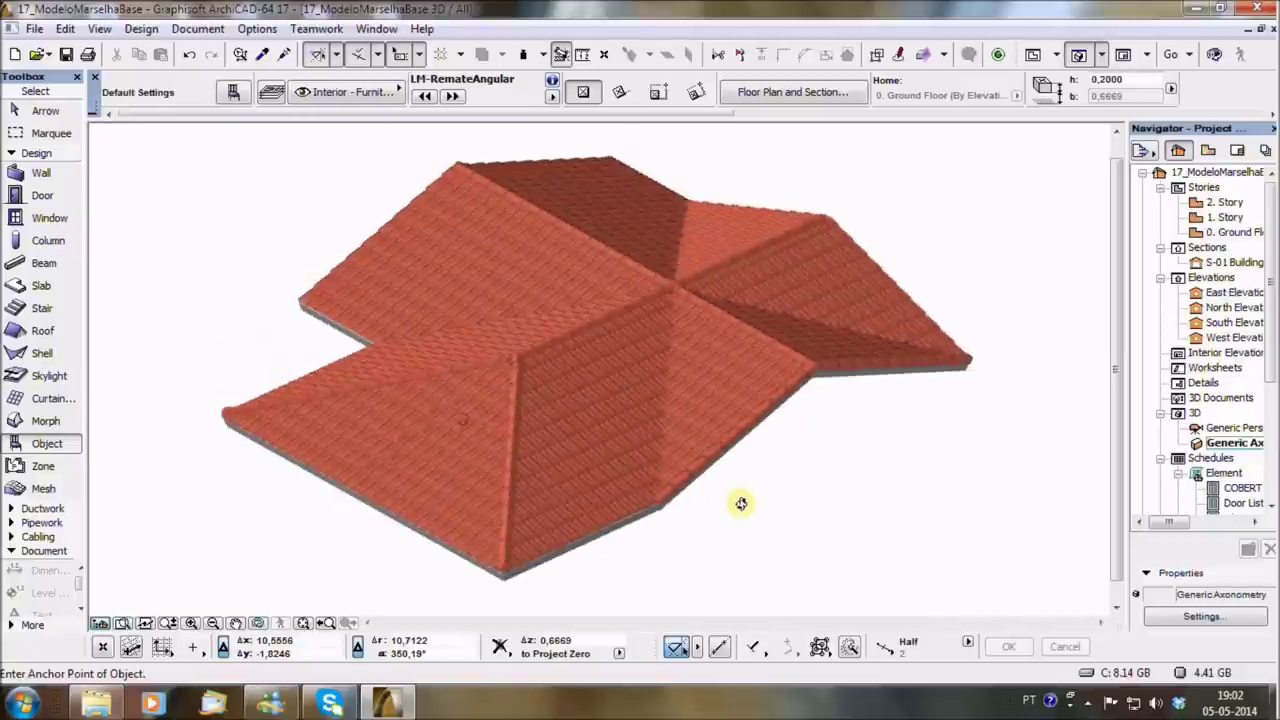
pyautogui.doubleClick(1237, 489)
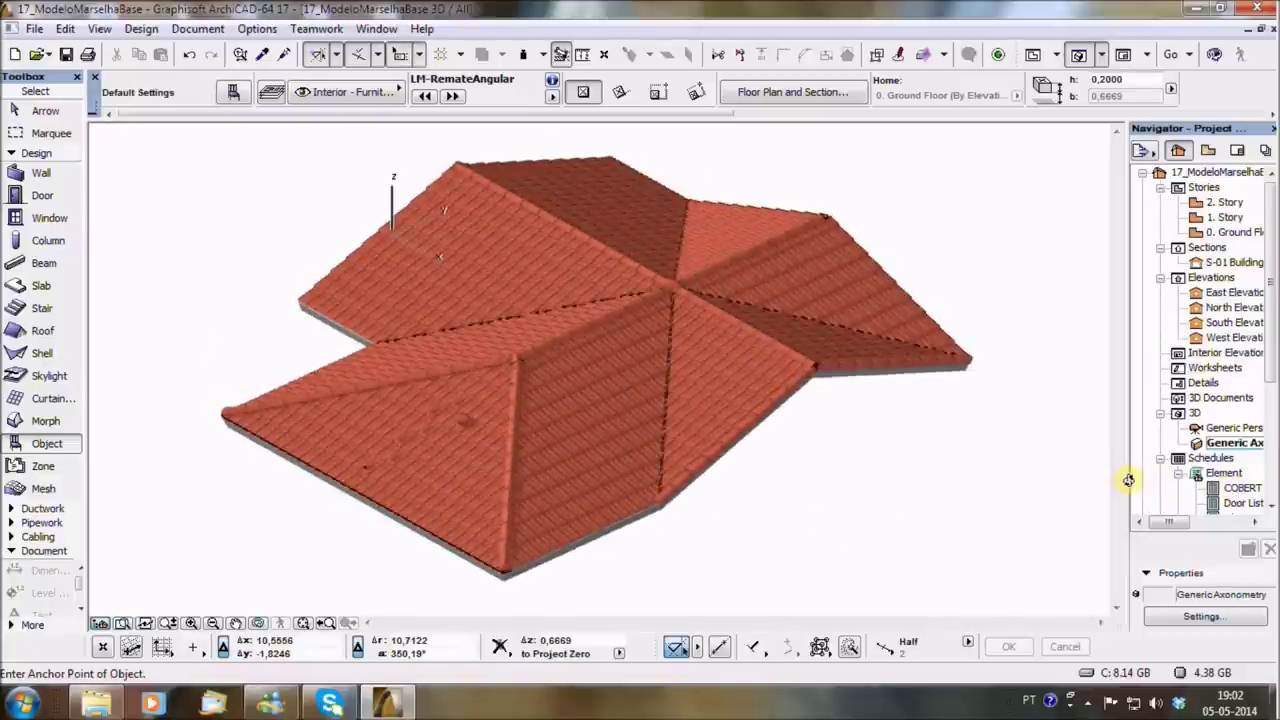
pyautogui.moveTo(1126, 482); pyautogui.dragTo(1070, 483)
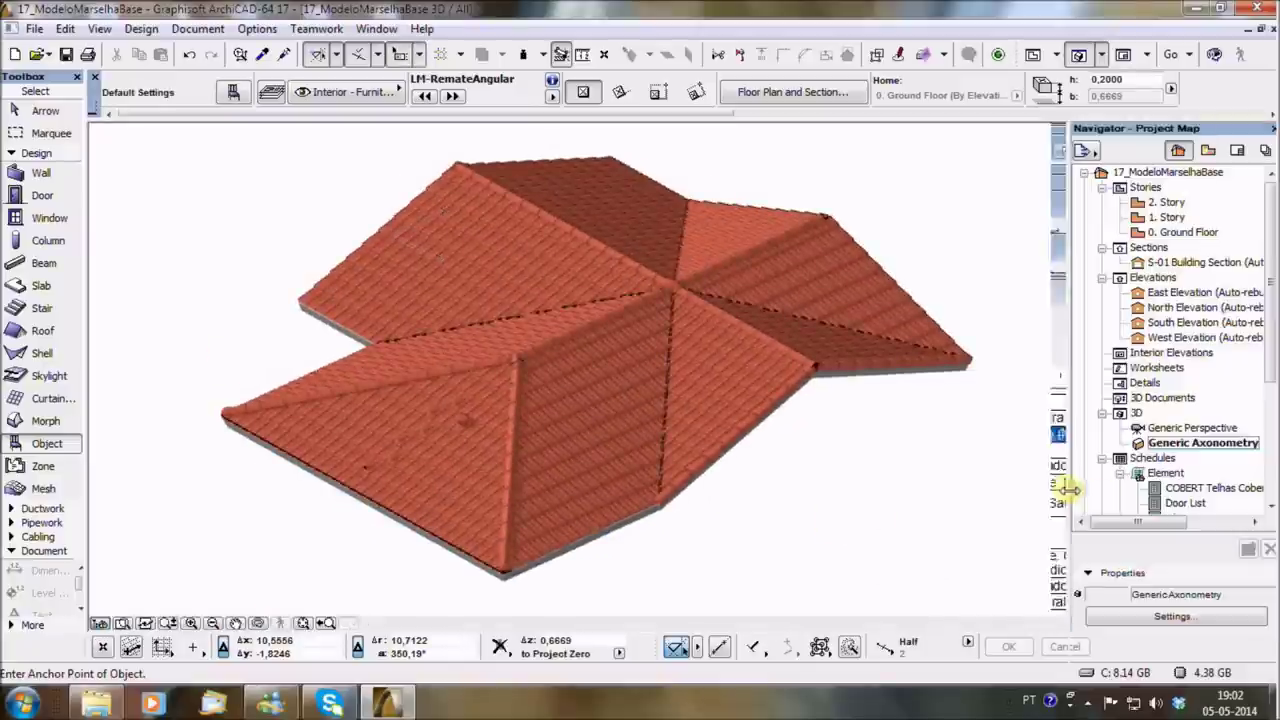
pyautogui.click(1183, 488)
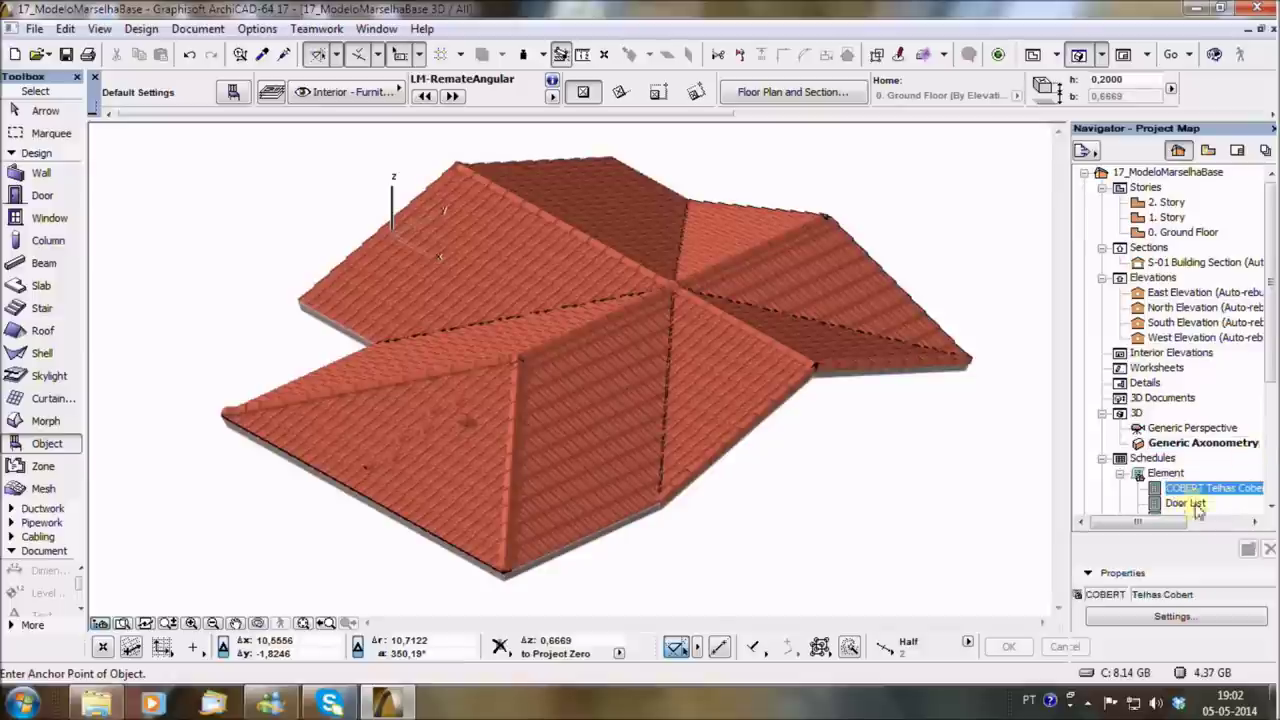
pyautogui.scroll(-4, 1268, 410)
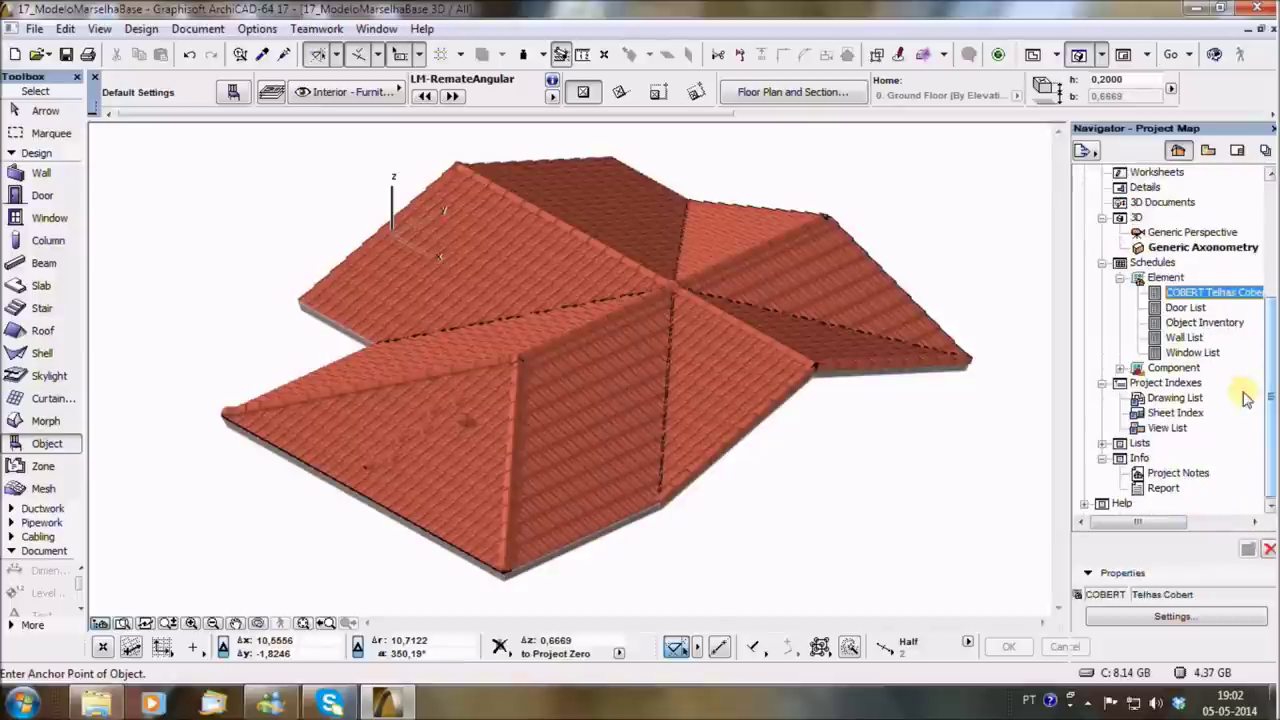
pyautogui.doubleClick(1213, 322)
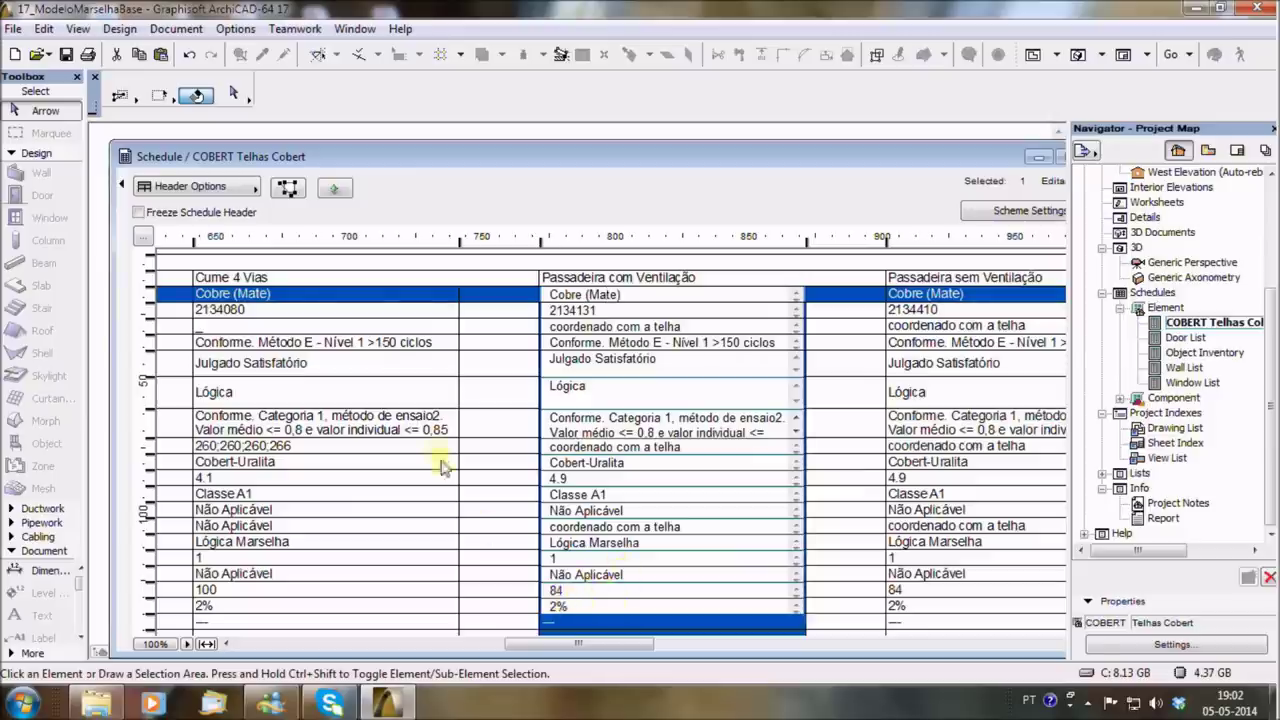
# Inspect the Passadeira com and sem Ventilação entries, then jump to those tiles on the plan.
pyautogui.click(139, 212)
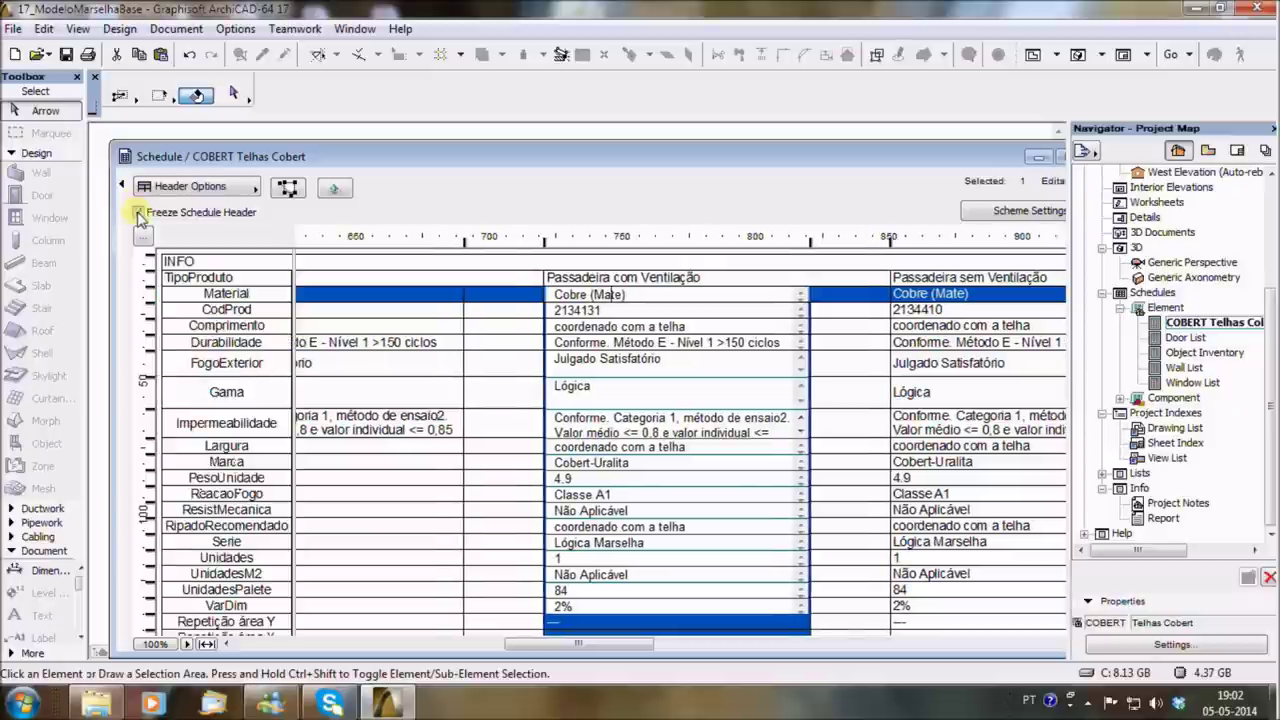
pyautogui.click(240, 558)
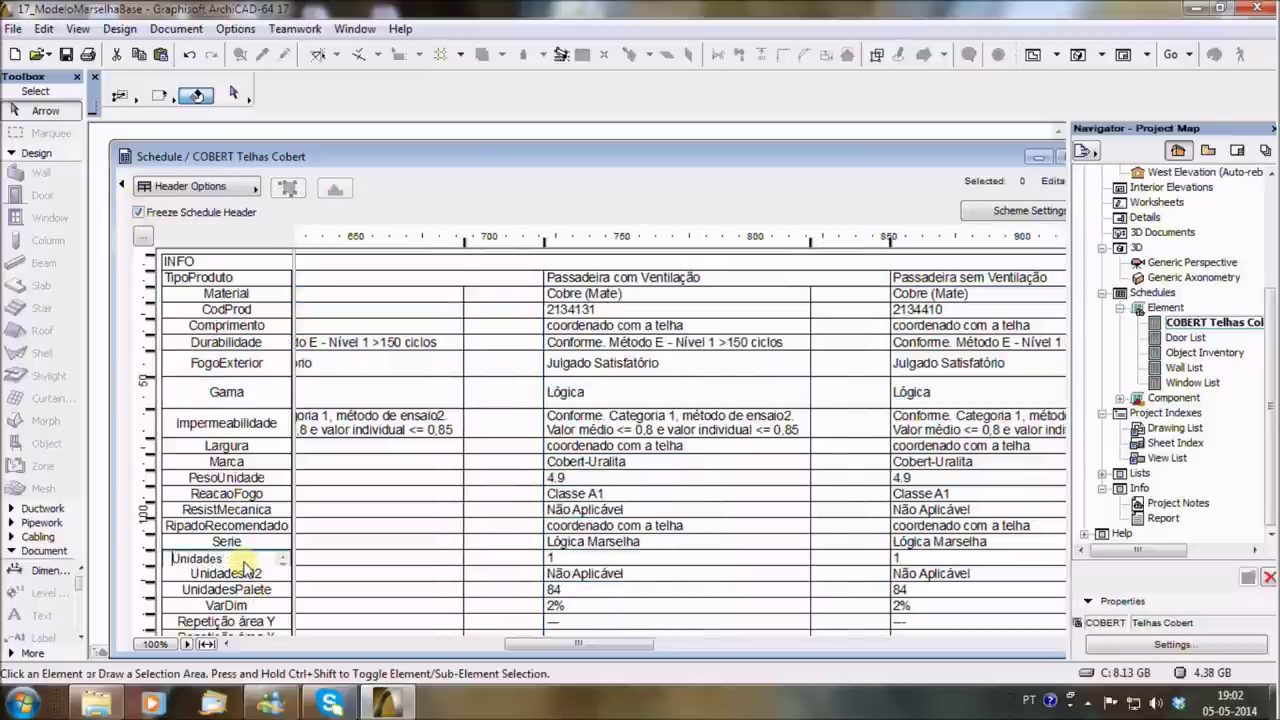
pyautogui.click(558, 550)
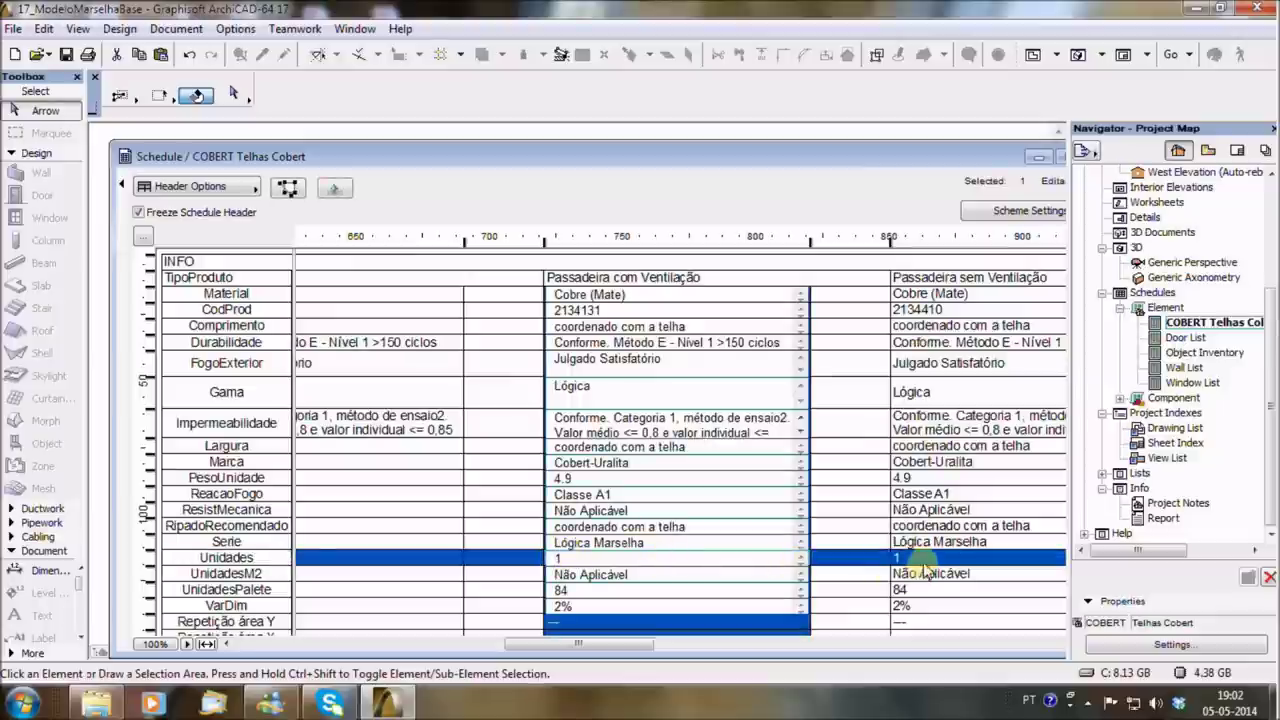
pyautogui.click(918, 557)
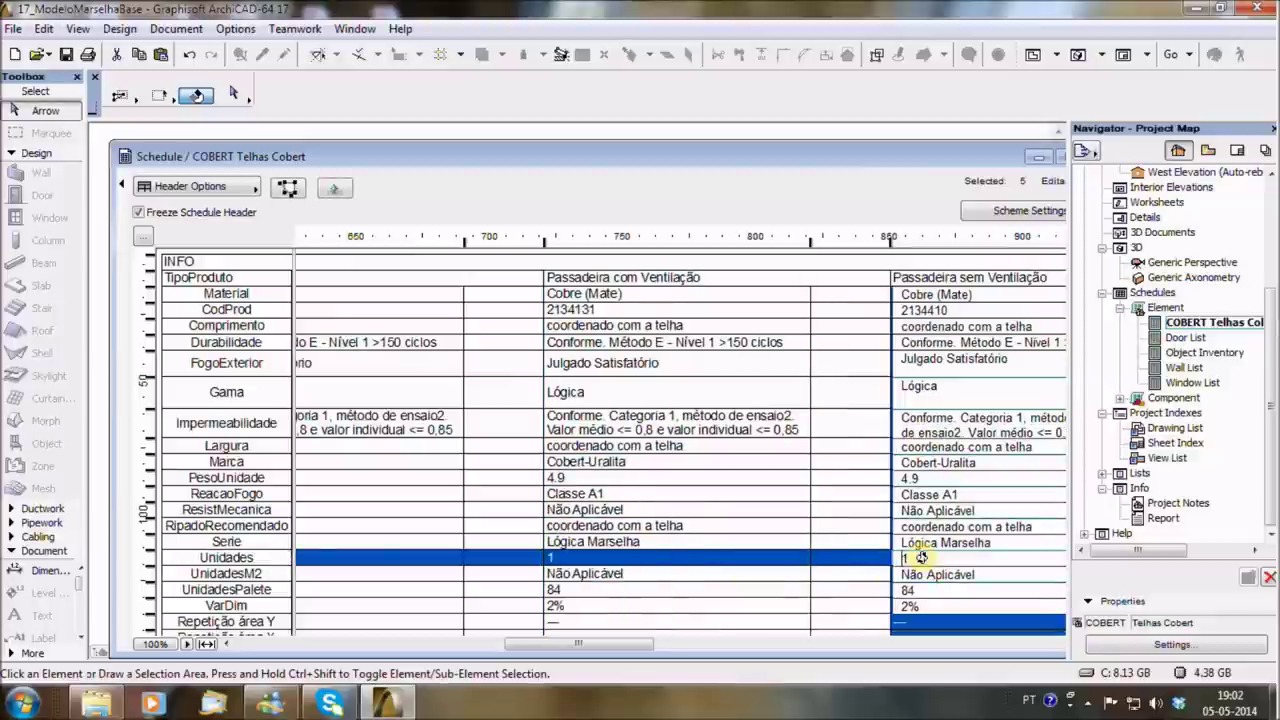
pyautogui.click(598, 298)
pyautogui.click(636, 280)
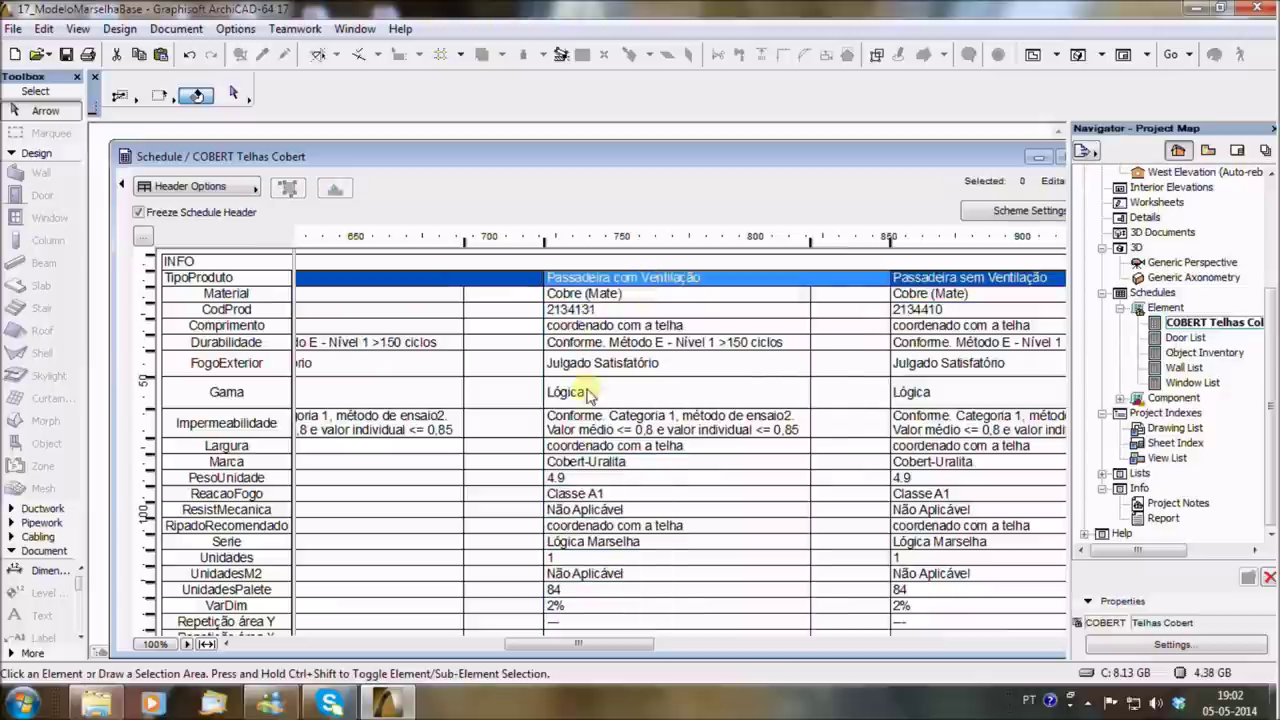
pyautogui.click(593, 311)
pyautogui.doubleClick(593, 311)
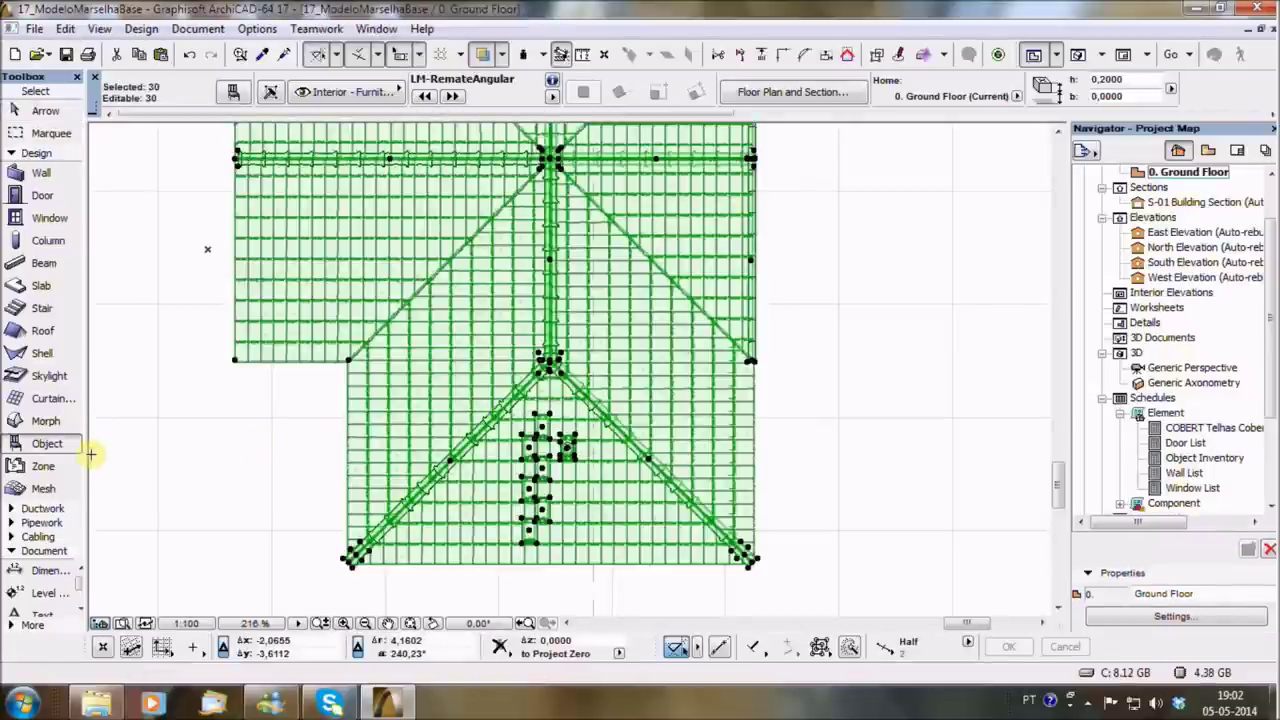
# Set the tile objects' Nível de Detalhe to Simples and view the result in plan.
pyautogui.doubleClick(420, 451)
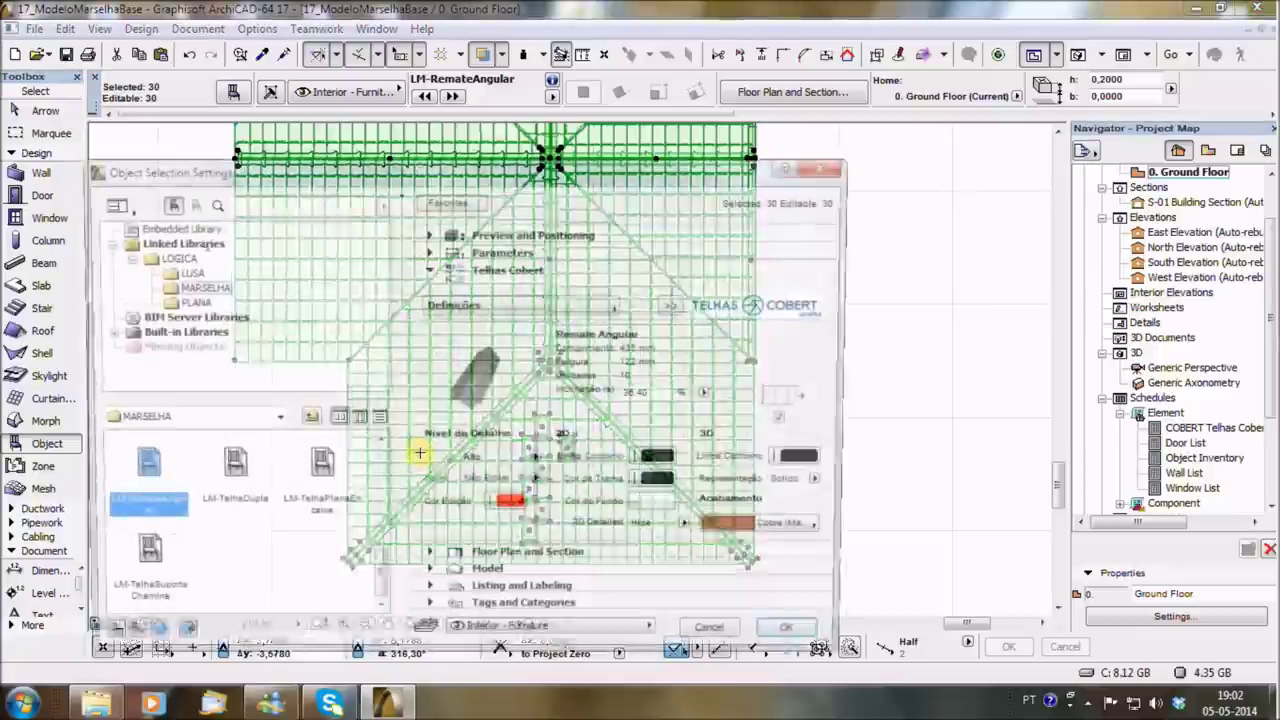
pyautogui.click(540, 465)
pyautogui.click(550, 477)
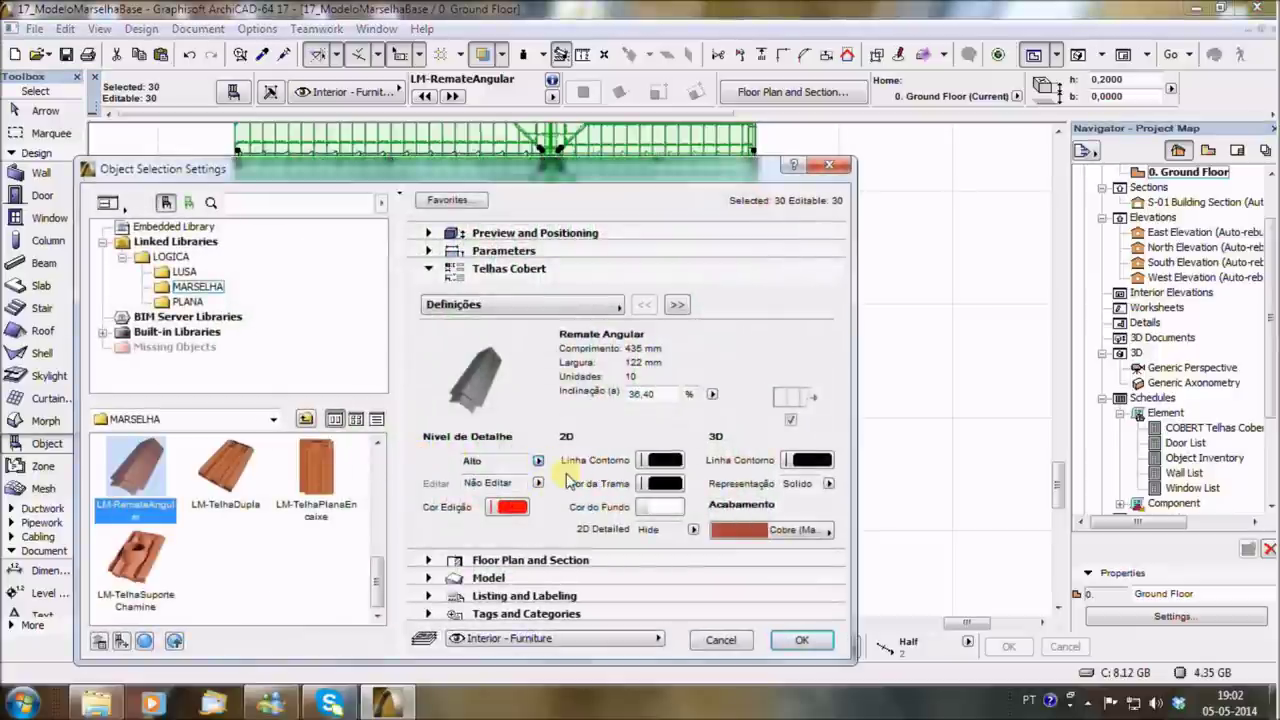
pyautogui.click(538, 462)
pyautogui.click(574, 459)
pyautogui.click(798, 640)
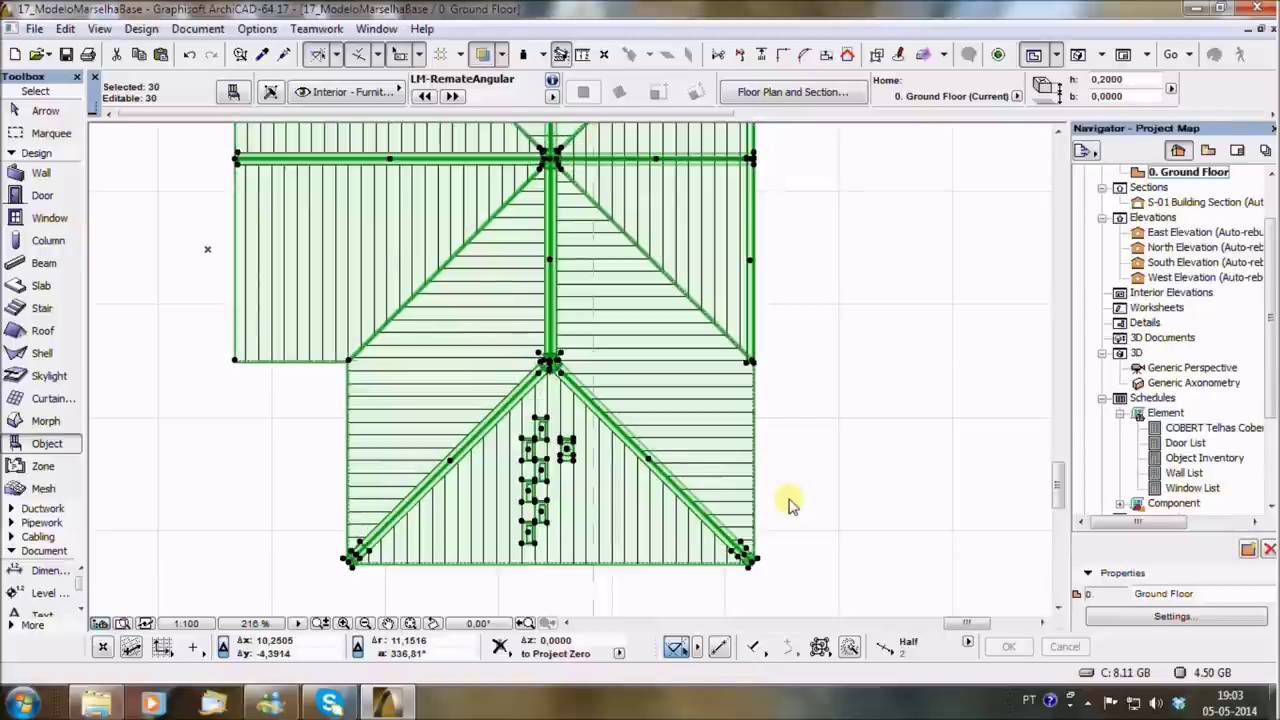
pyautogui.press('Escape')
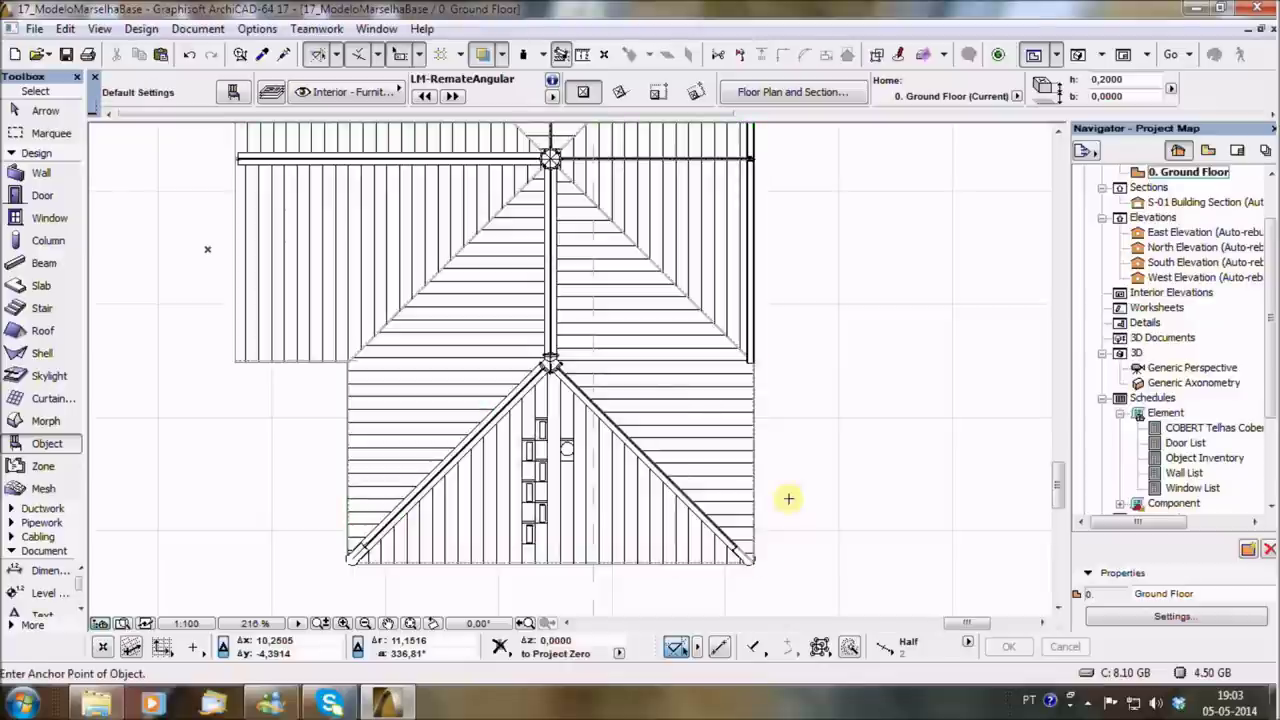
# Reselect all tiles and change their Nível de Detalhe to Médio.
pyautogui.hotkey('ctrl', 'a')
pyautogui.hotkey('ctrl', 't')
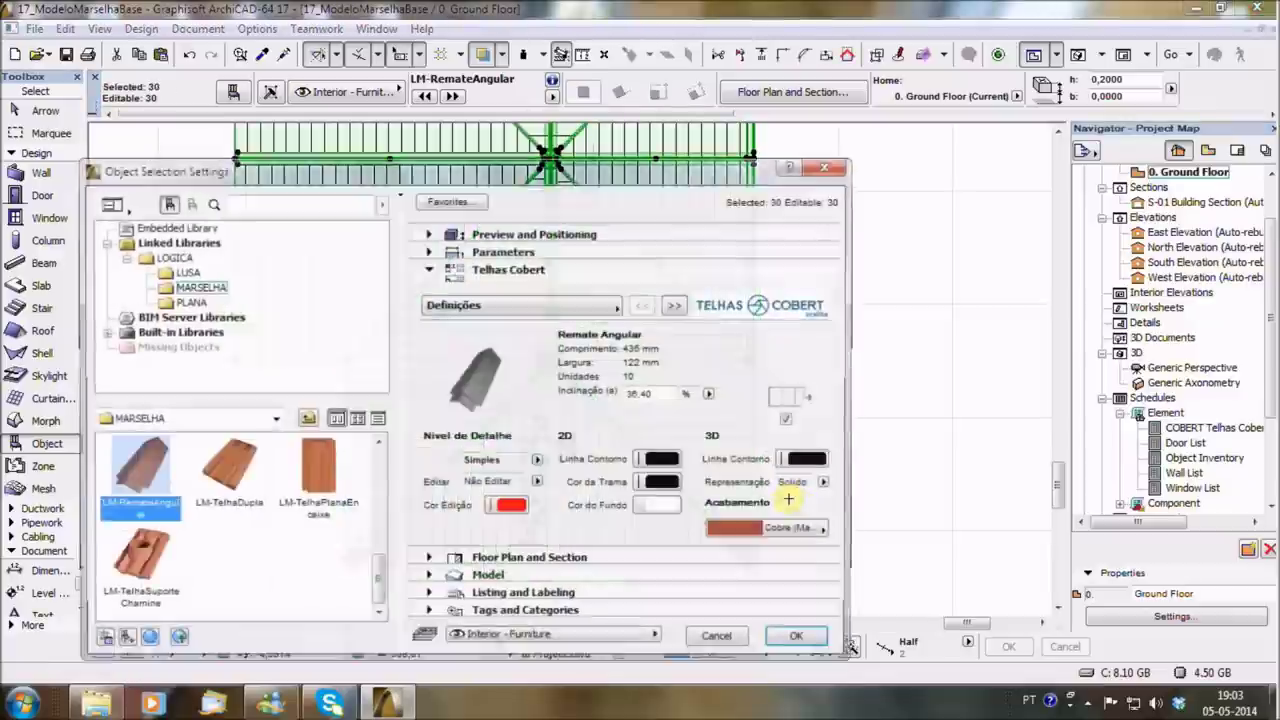
pyautogui.click(538, 461)
pyautogui.click(577, 478)
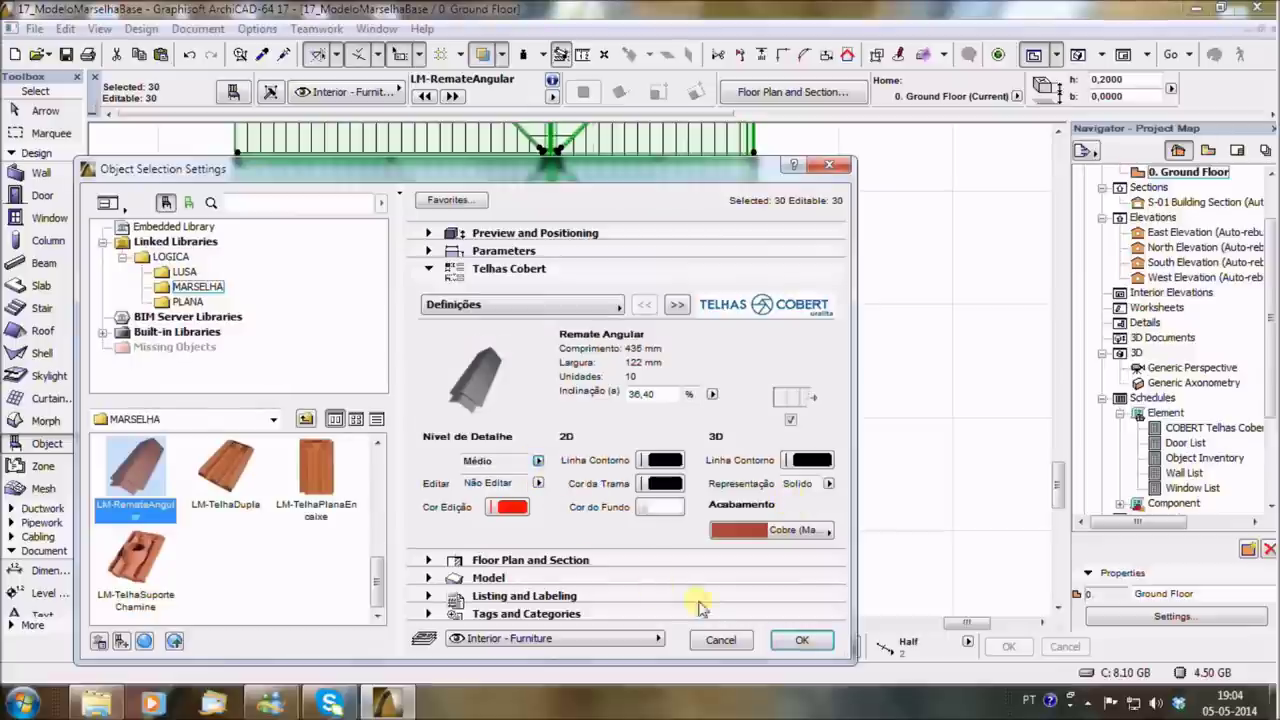
pyautogui.click(790, 640)
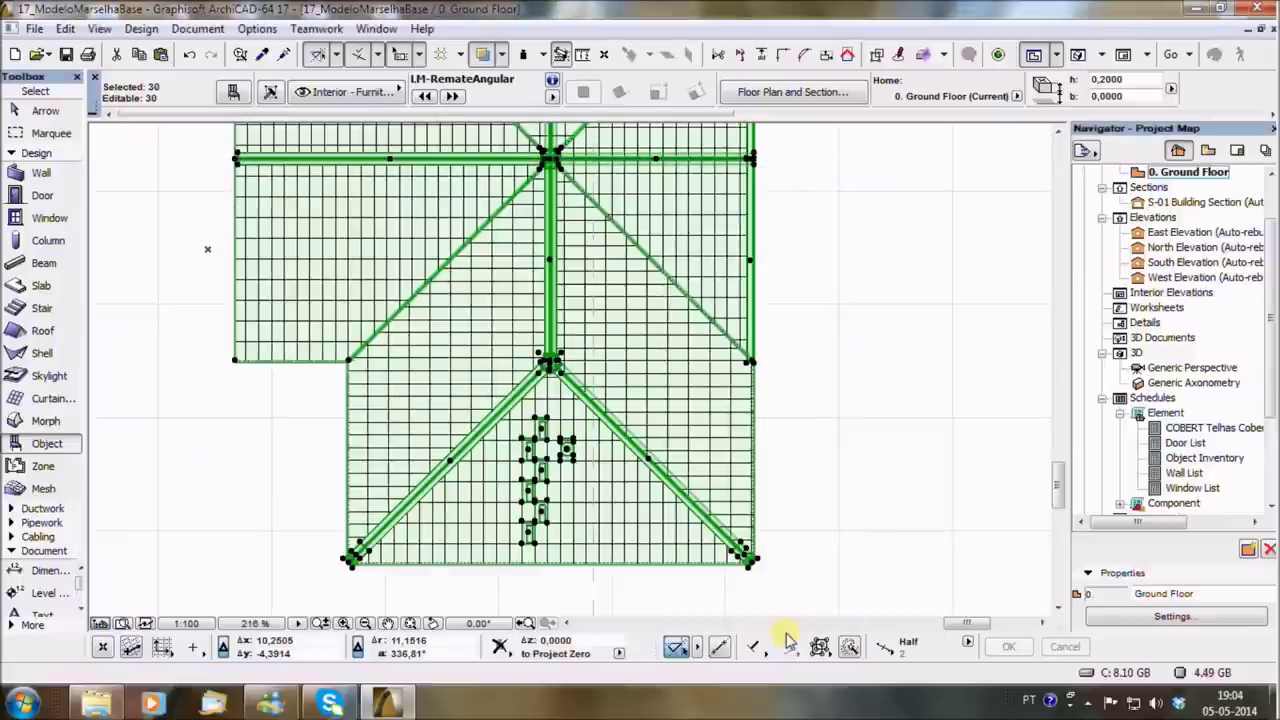
pyautogui.press('Escape')
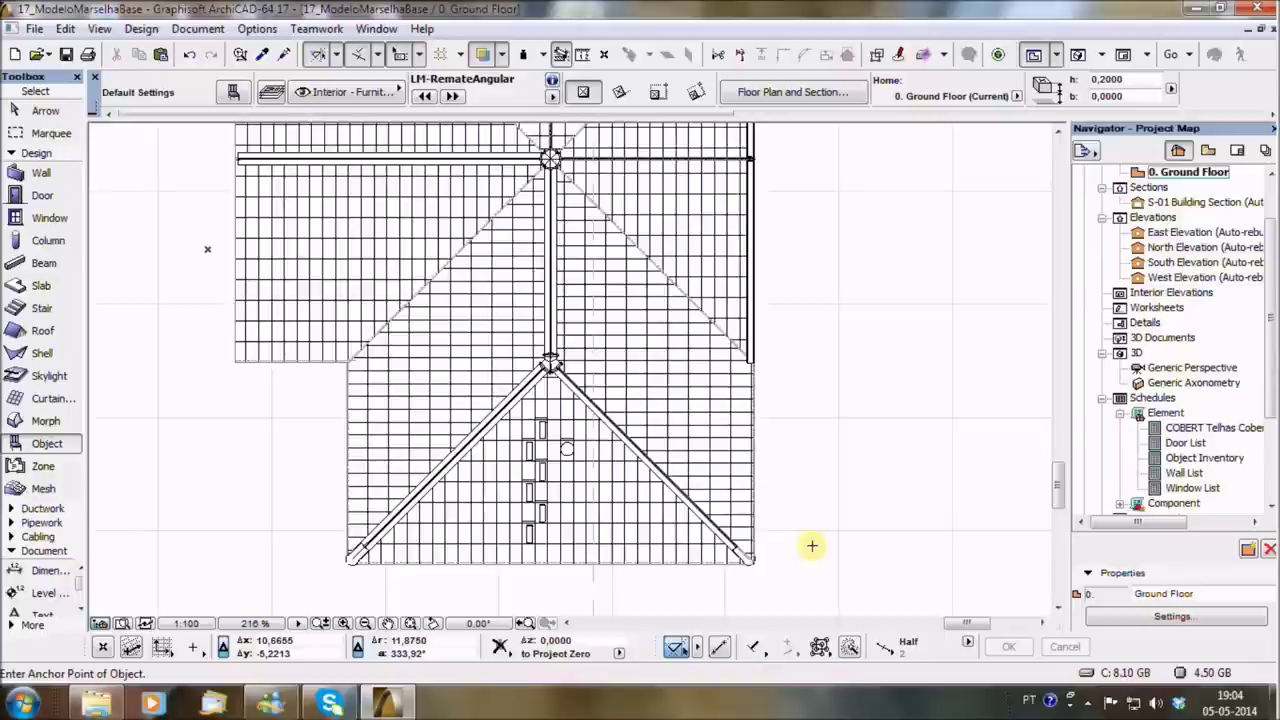
pyautogui.scroll(-2, 812, 545)
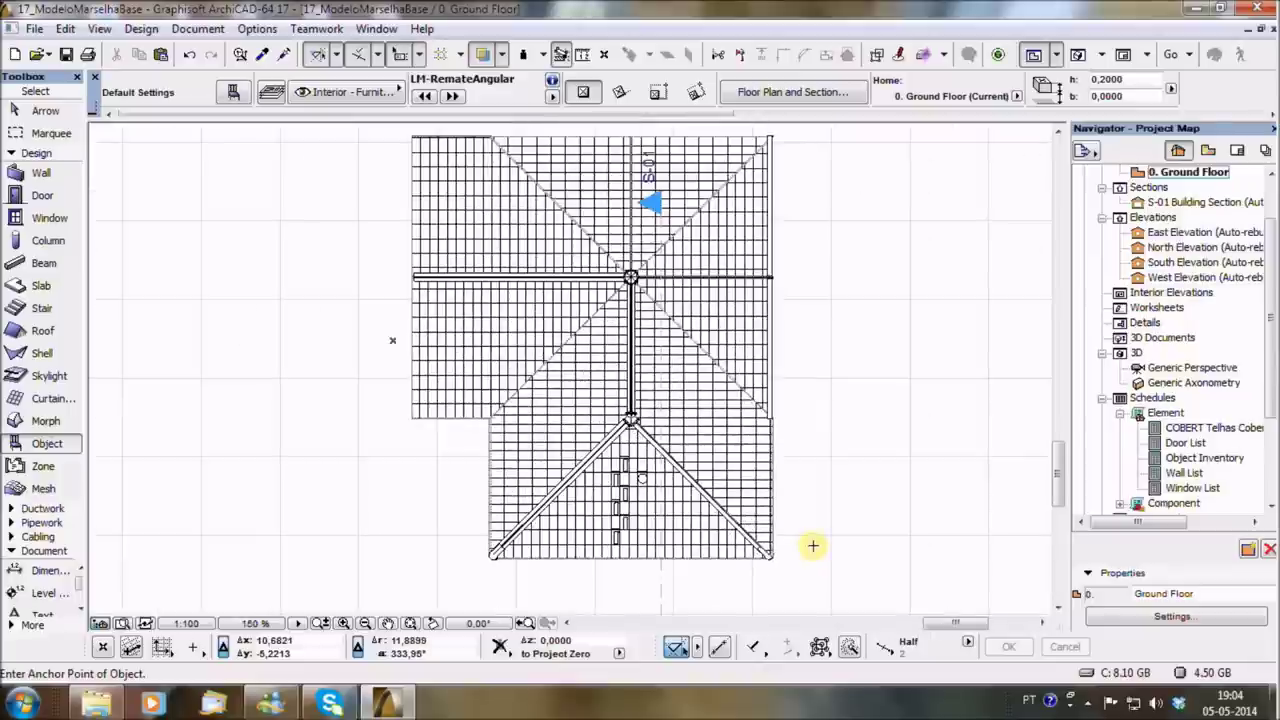
pyautogui.hotkey('ctrl', 'a')
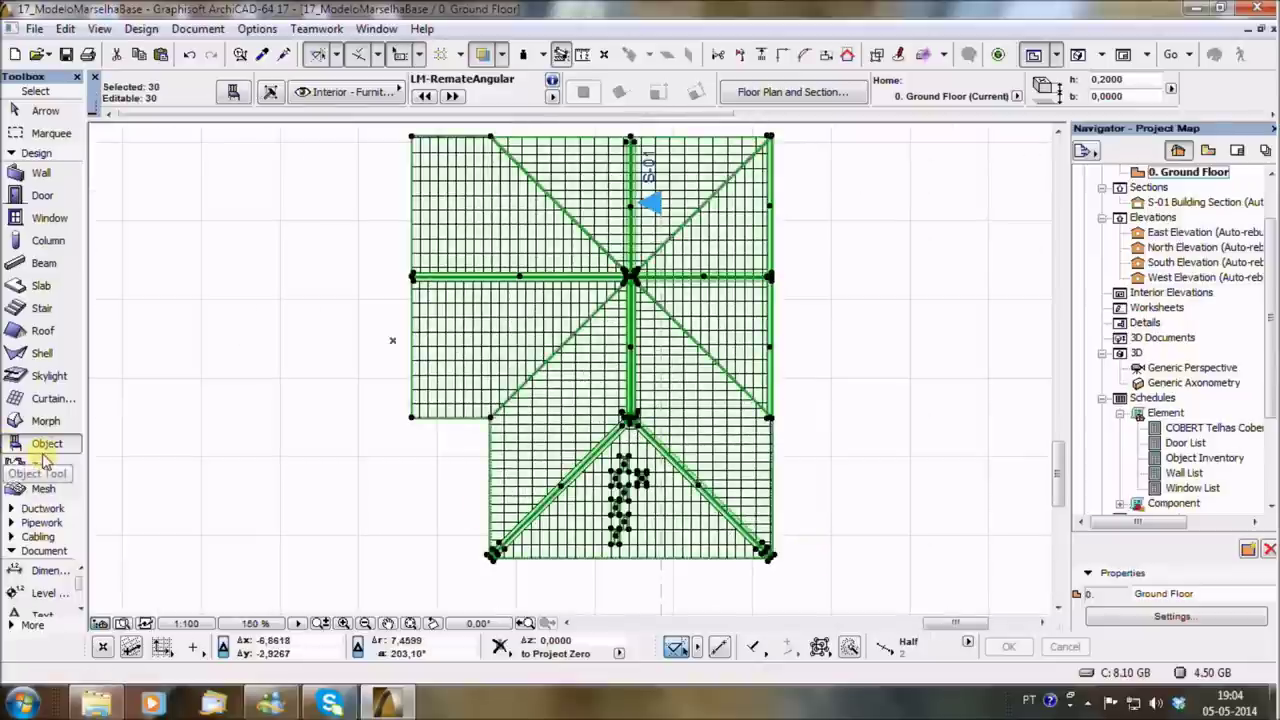
# Change the selected tiles' Acabamento to Zimbro (Mate) and clear the selection.
pyautogui.hotkey('ctrl', 't')
pyautogui.click(765, 532)
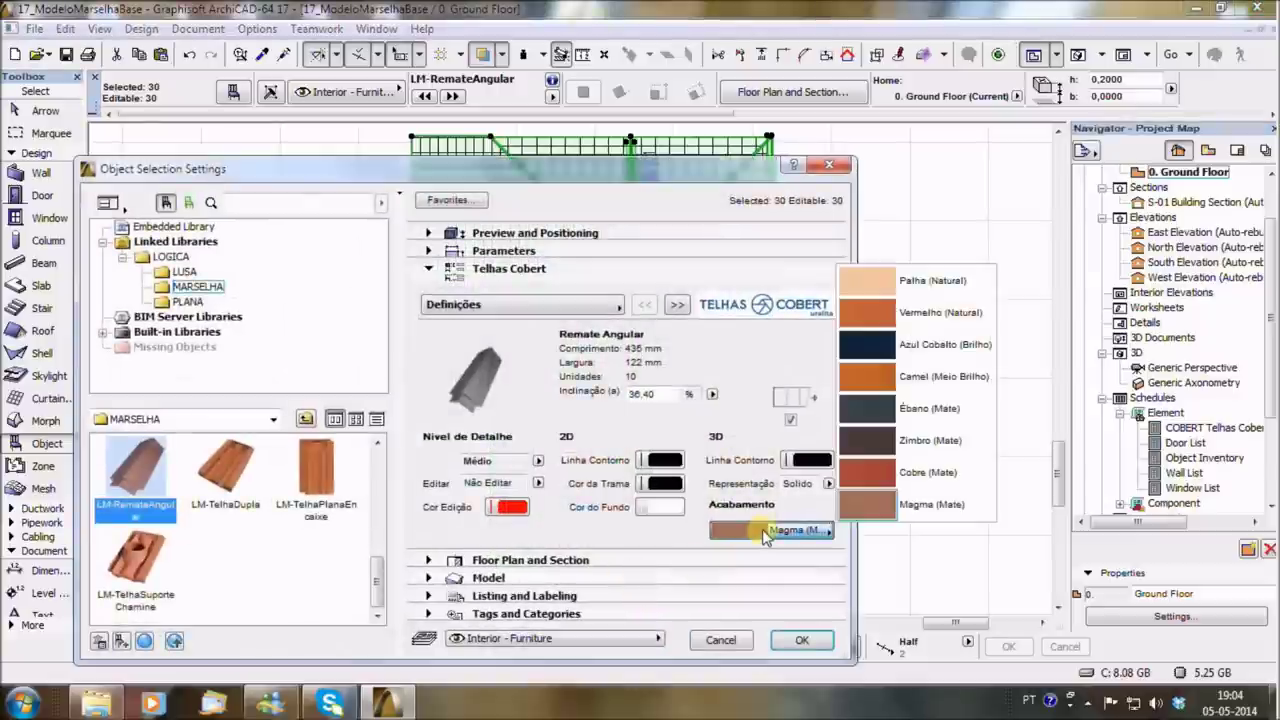
pyautogui.click(858, 438)
pyautogui.click(802, 640)
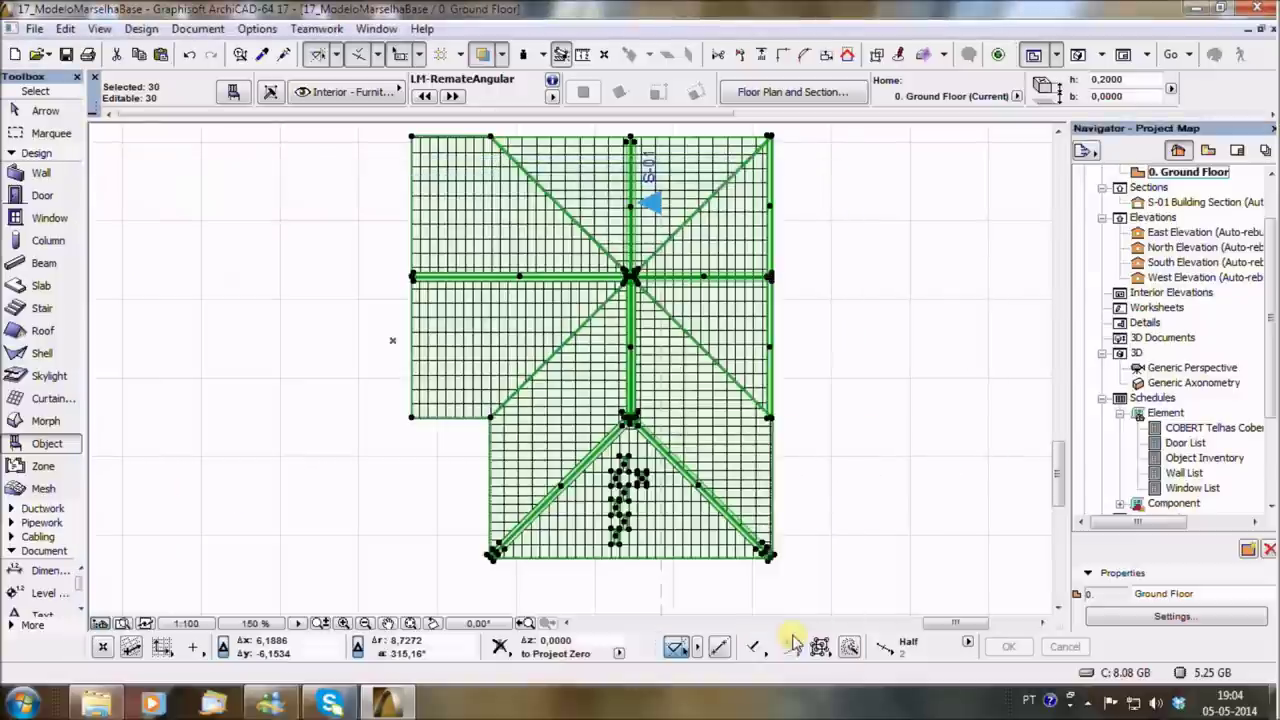
pyautogui.press('Escape')
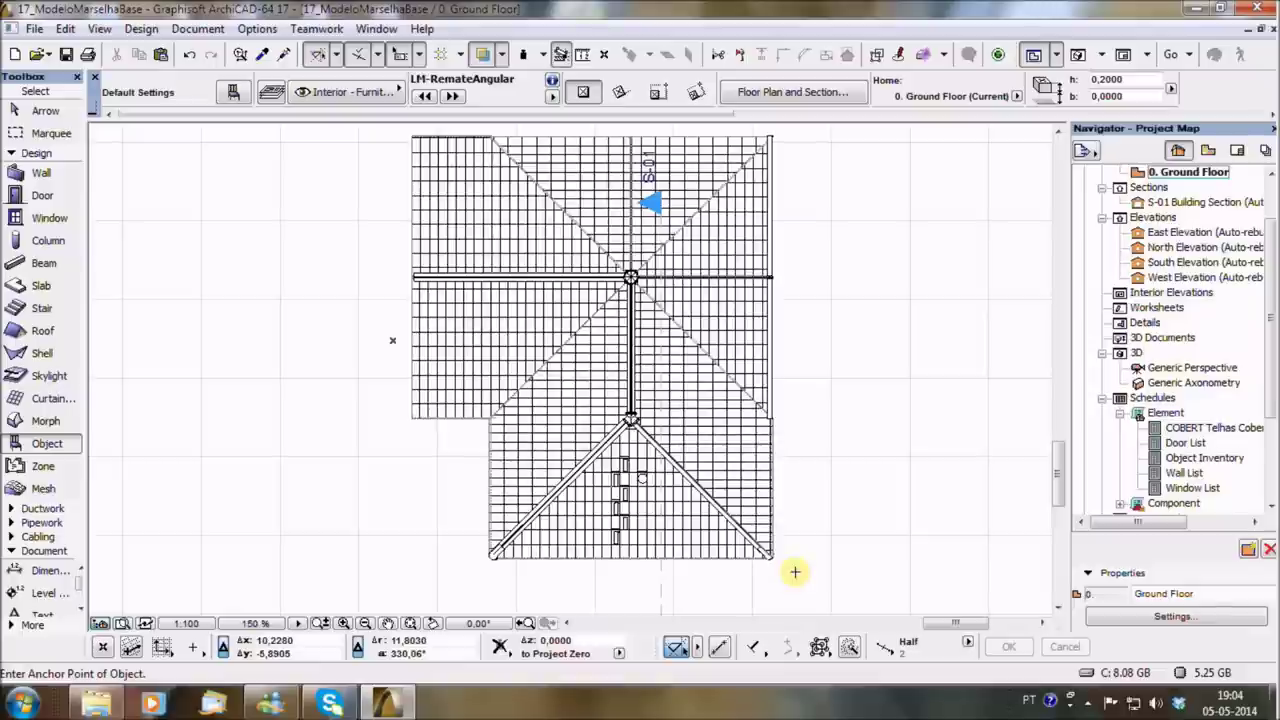
# Verify the Zimbro finish in the 3D axonometry and the COBERT Telhas Cobert schedule.
pyautogui.press('F3')
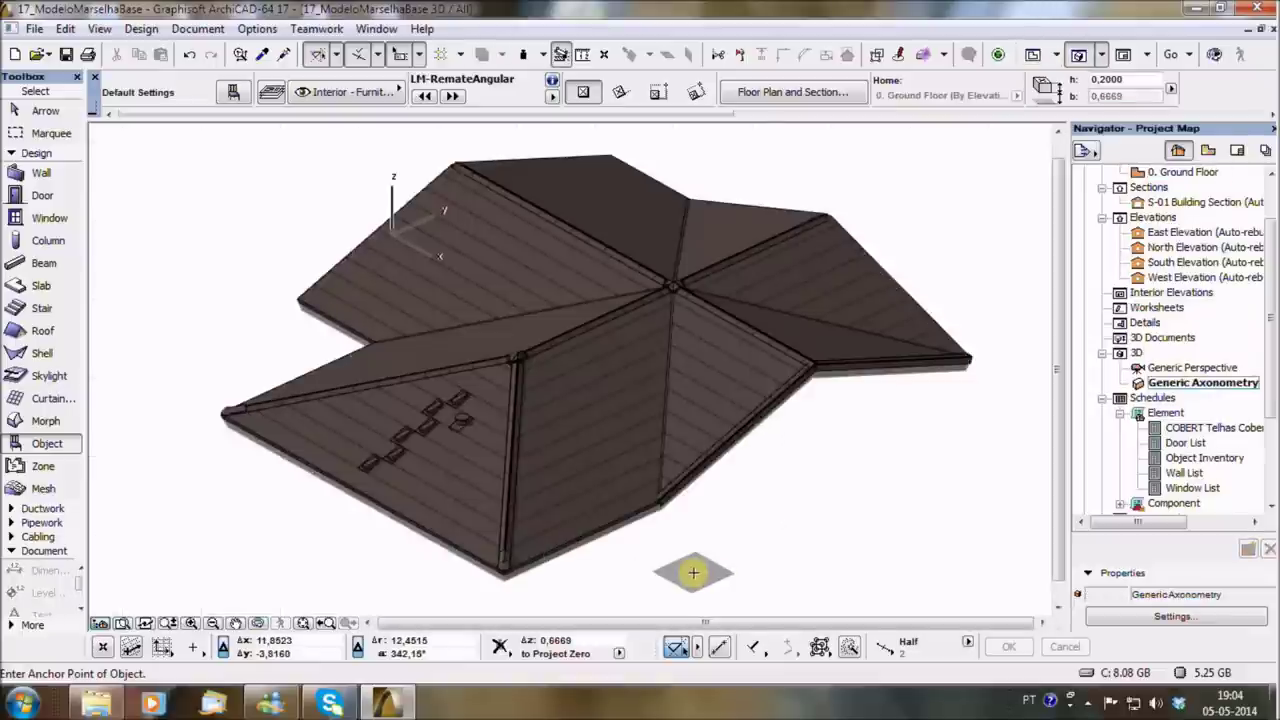
pyautogui.click(1187, 430)
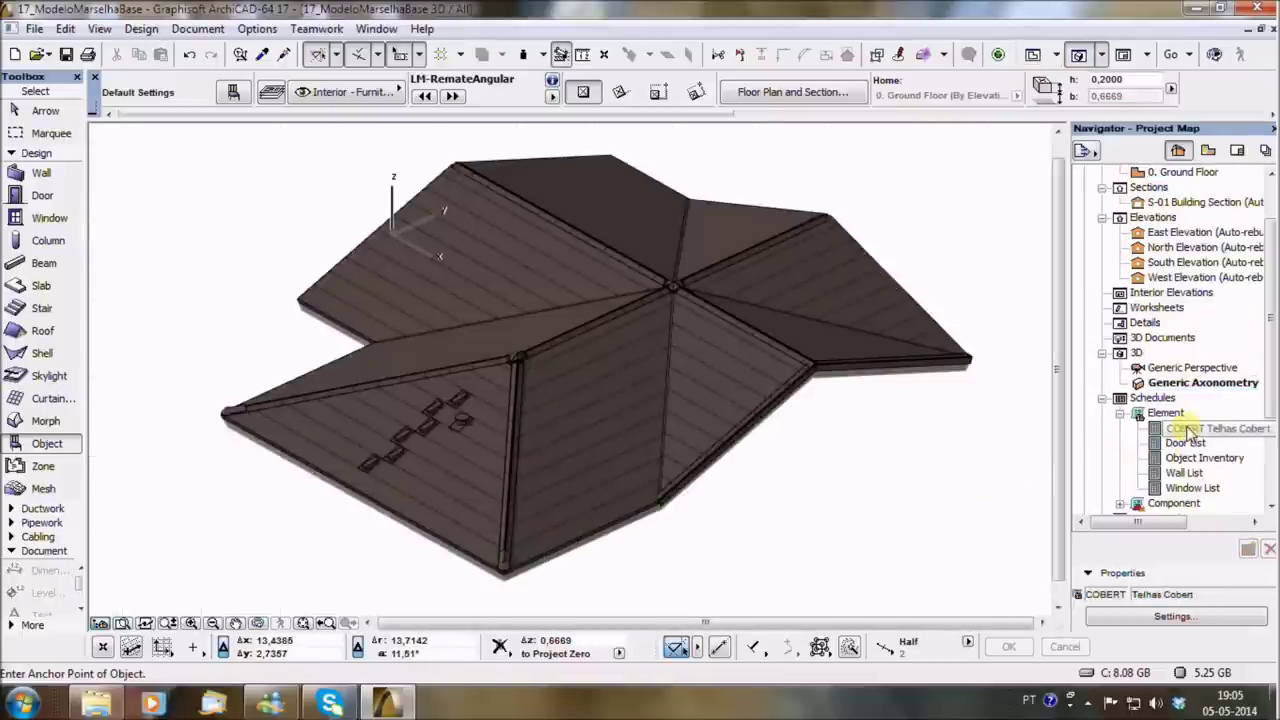
pyautogui.doubleClick(1187, 430)
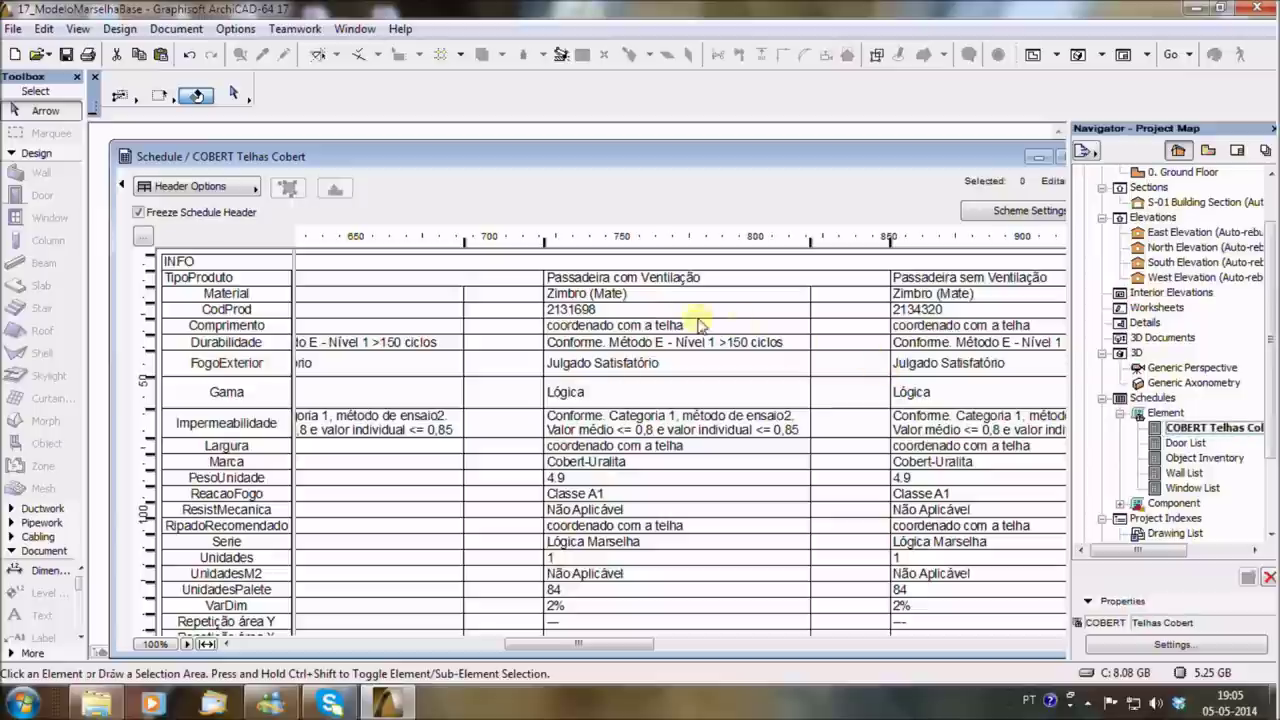
pyautogui.click(631, 298)
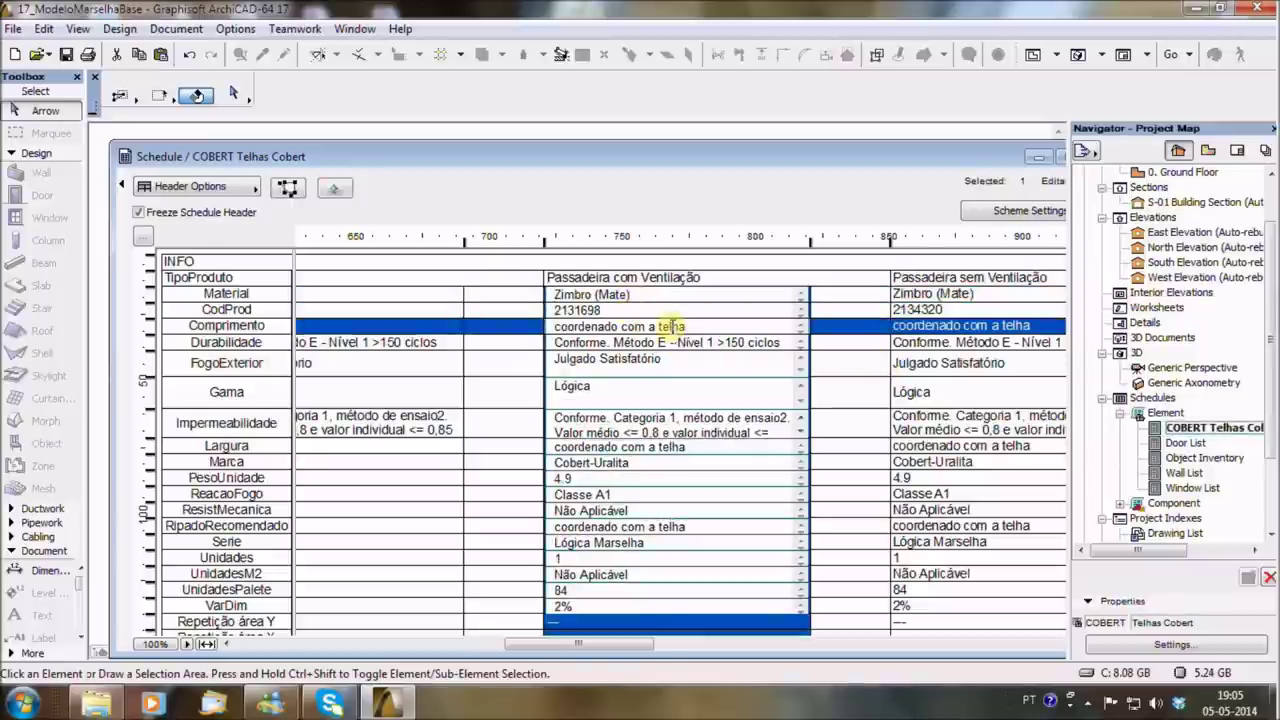
pyautogui.press('F2')
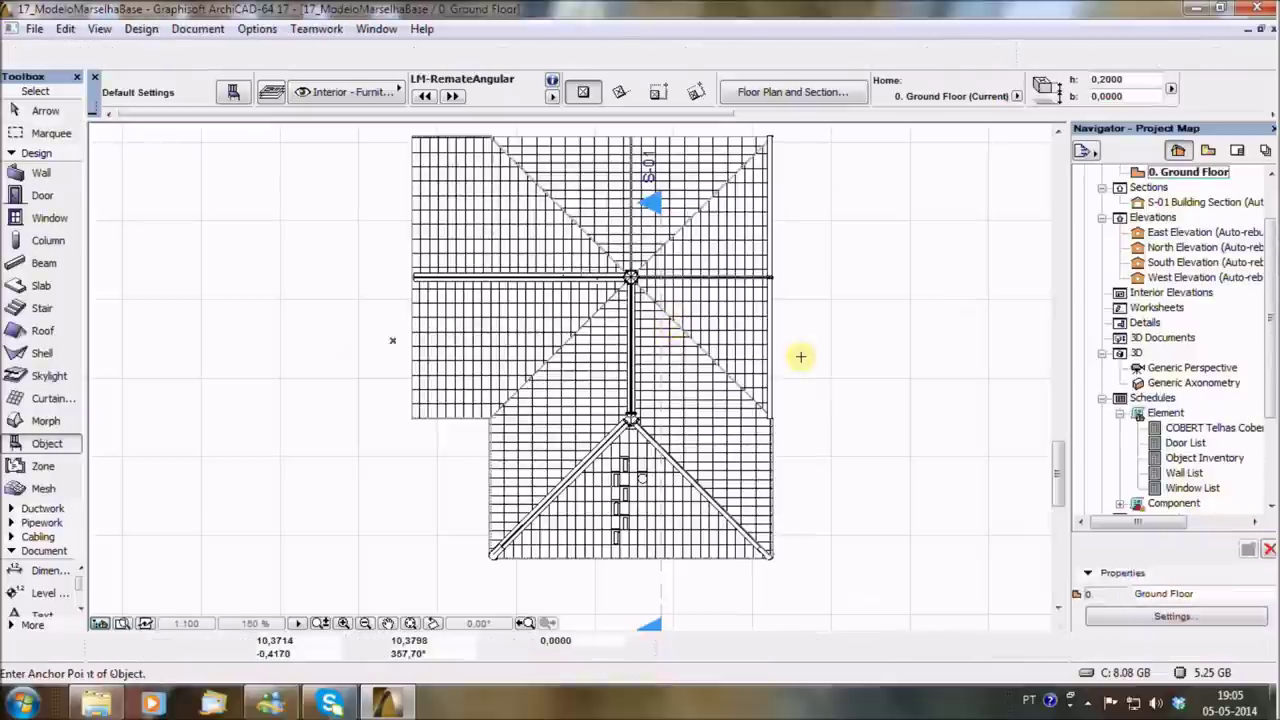
pyautogui.press('F3')
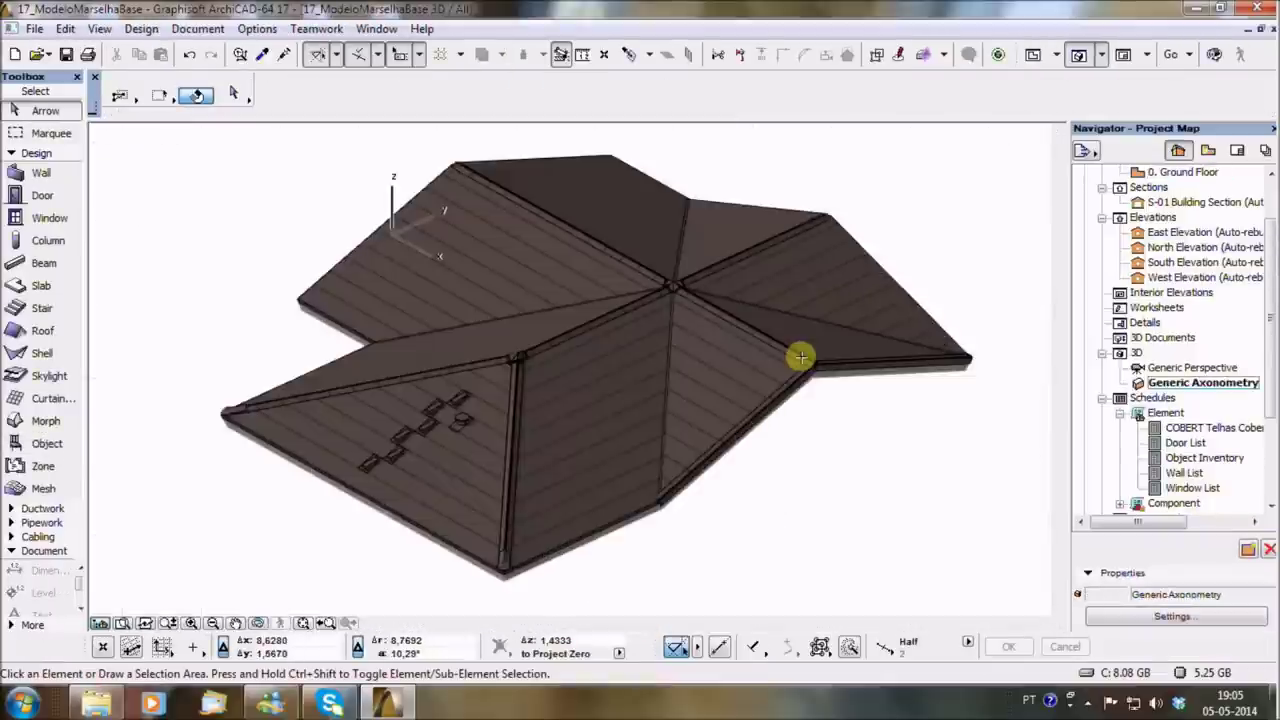